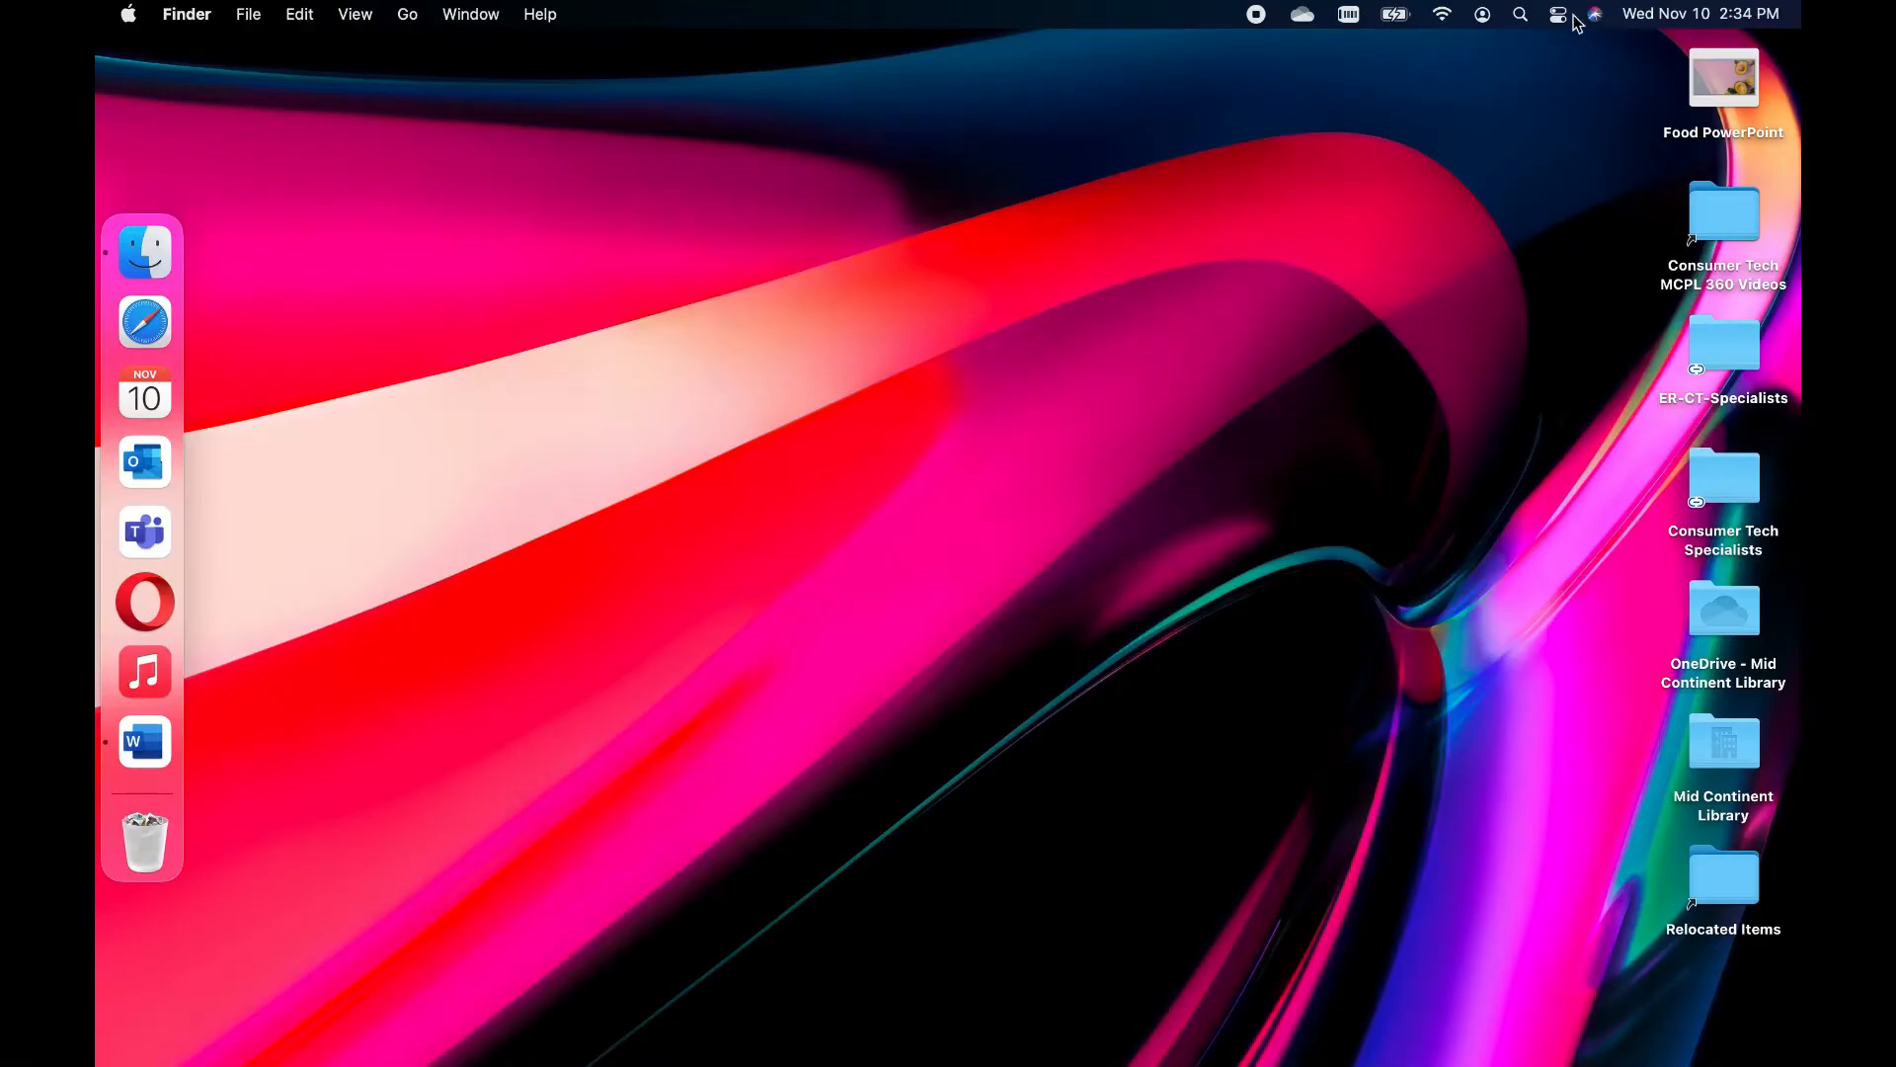
Step: Find and launch Pages, and bring up an enlarged template chooser for a new document
left_click(1520, 14)
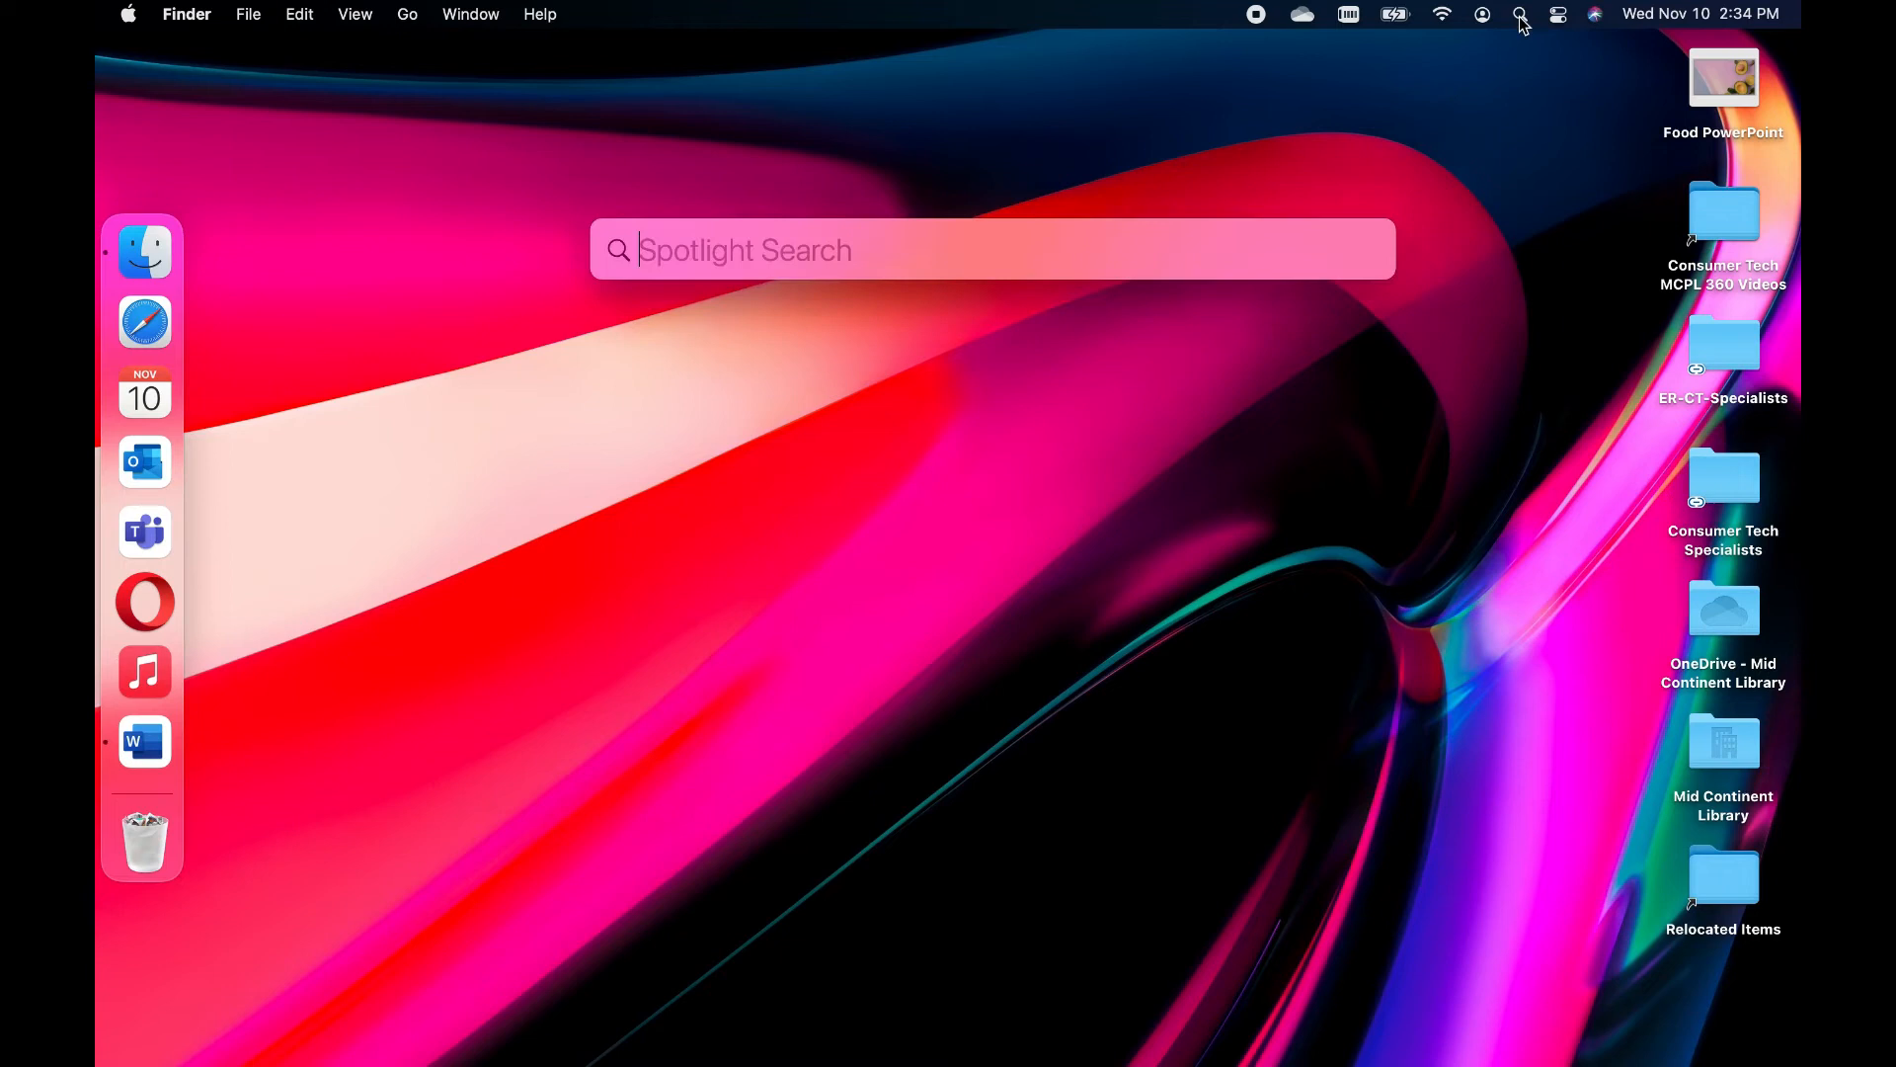
type("Pages")
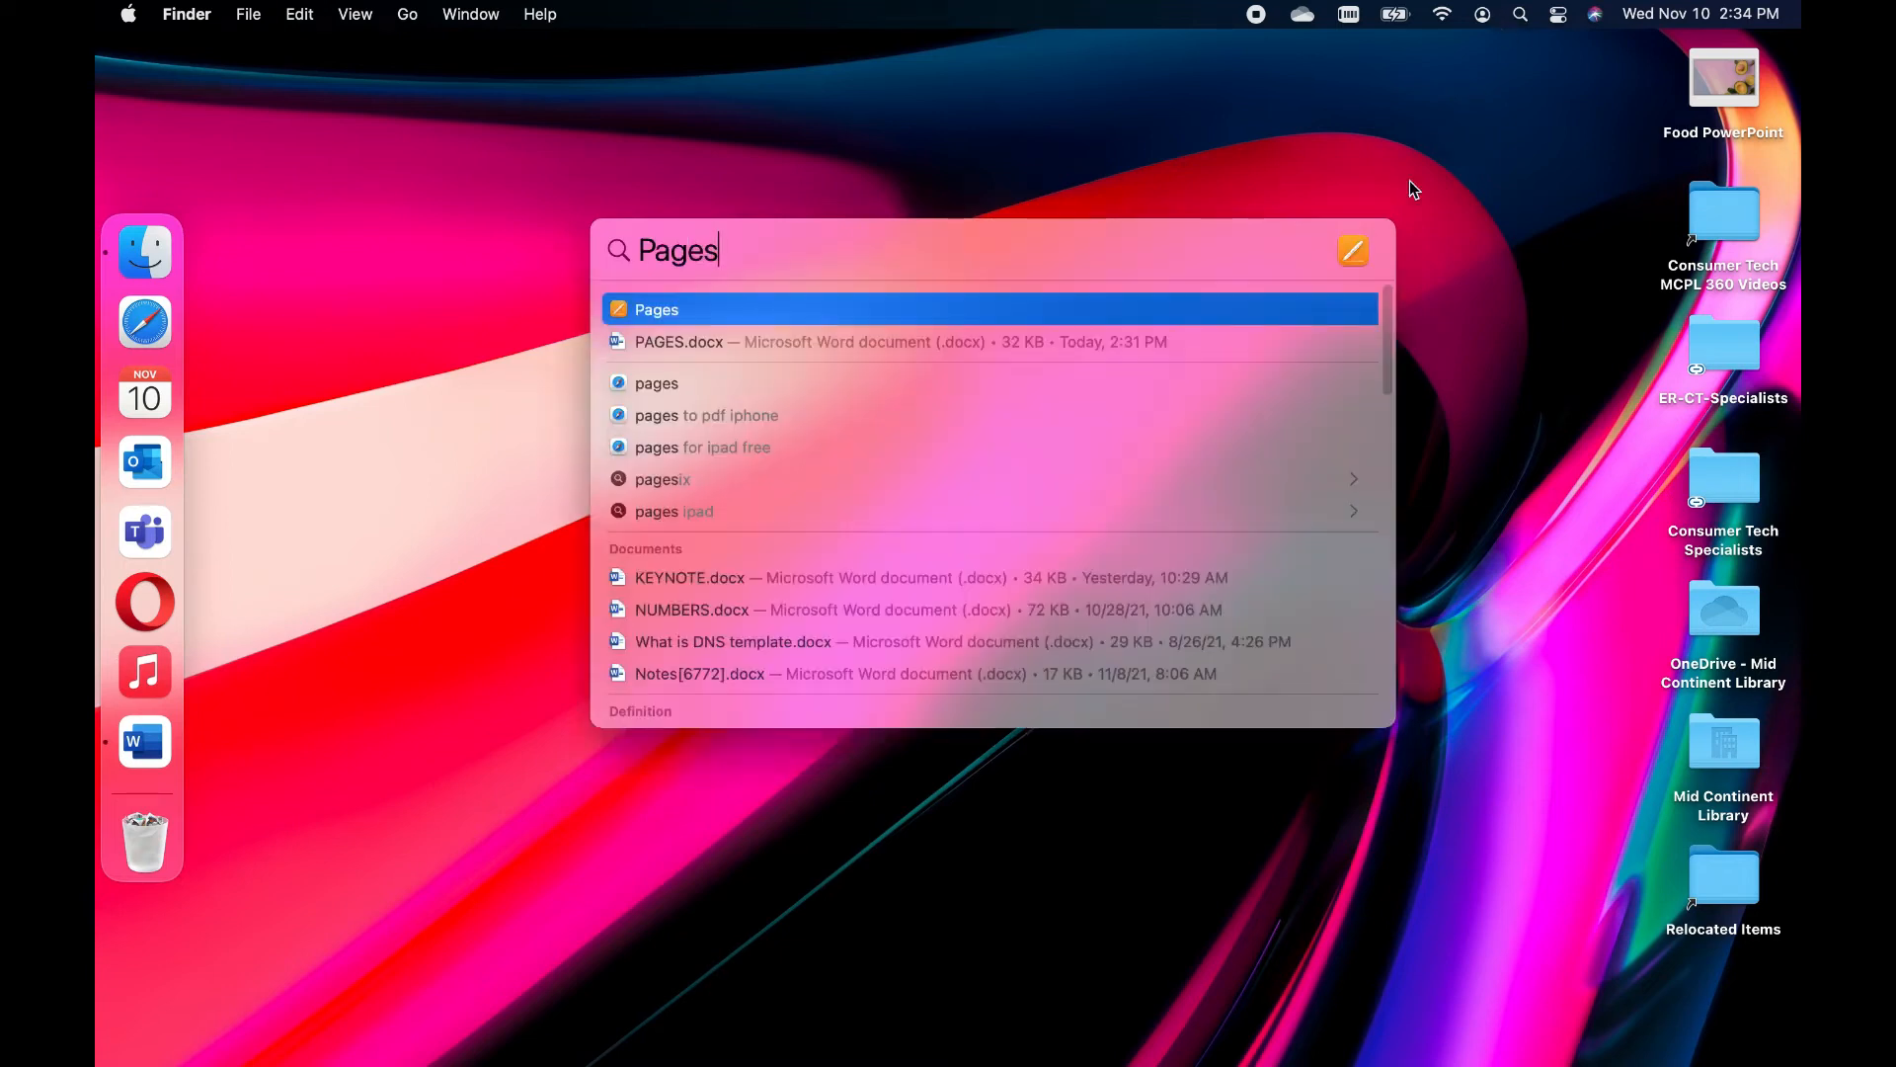
left_click(735, 316)
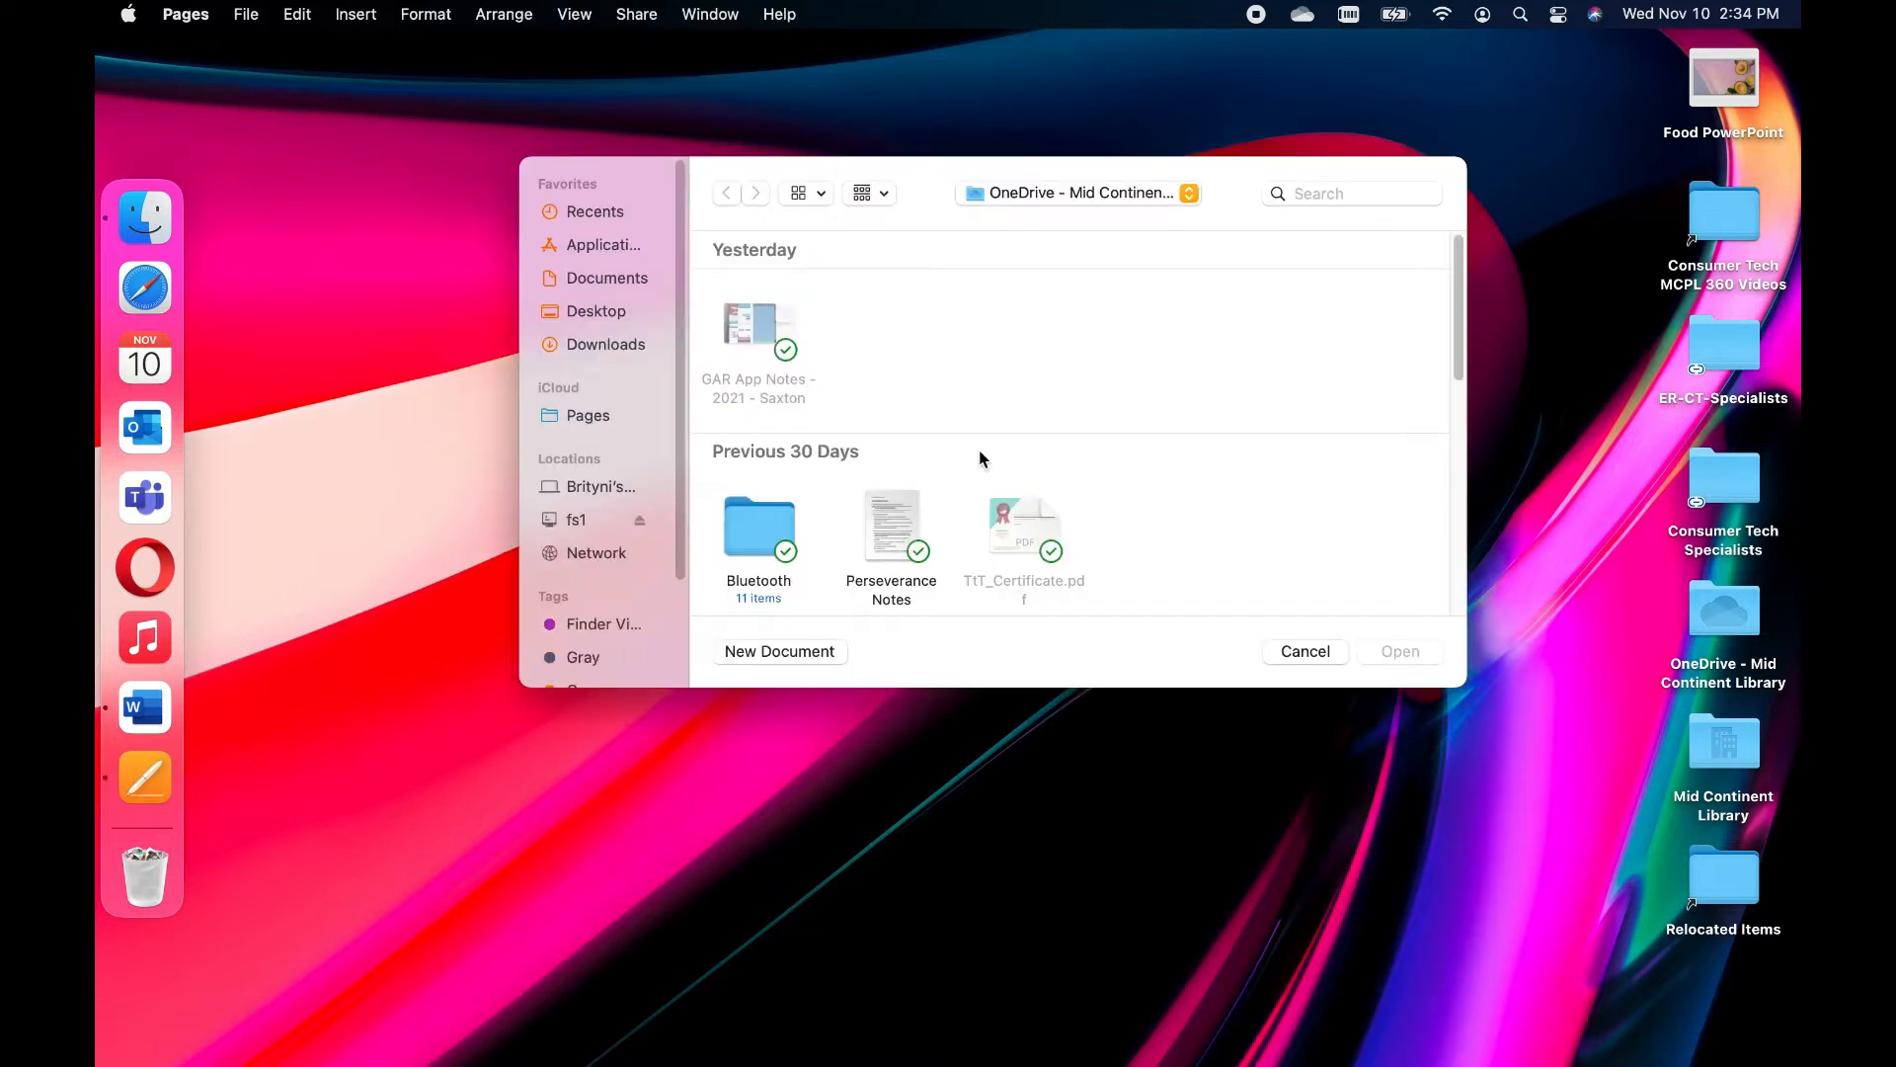
left_click(831, 655)
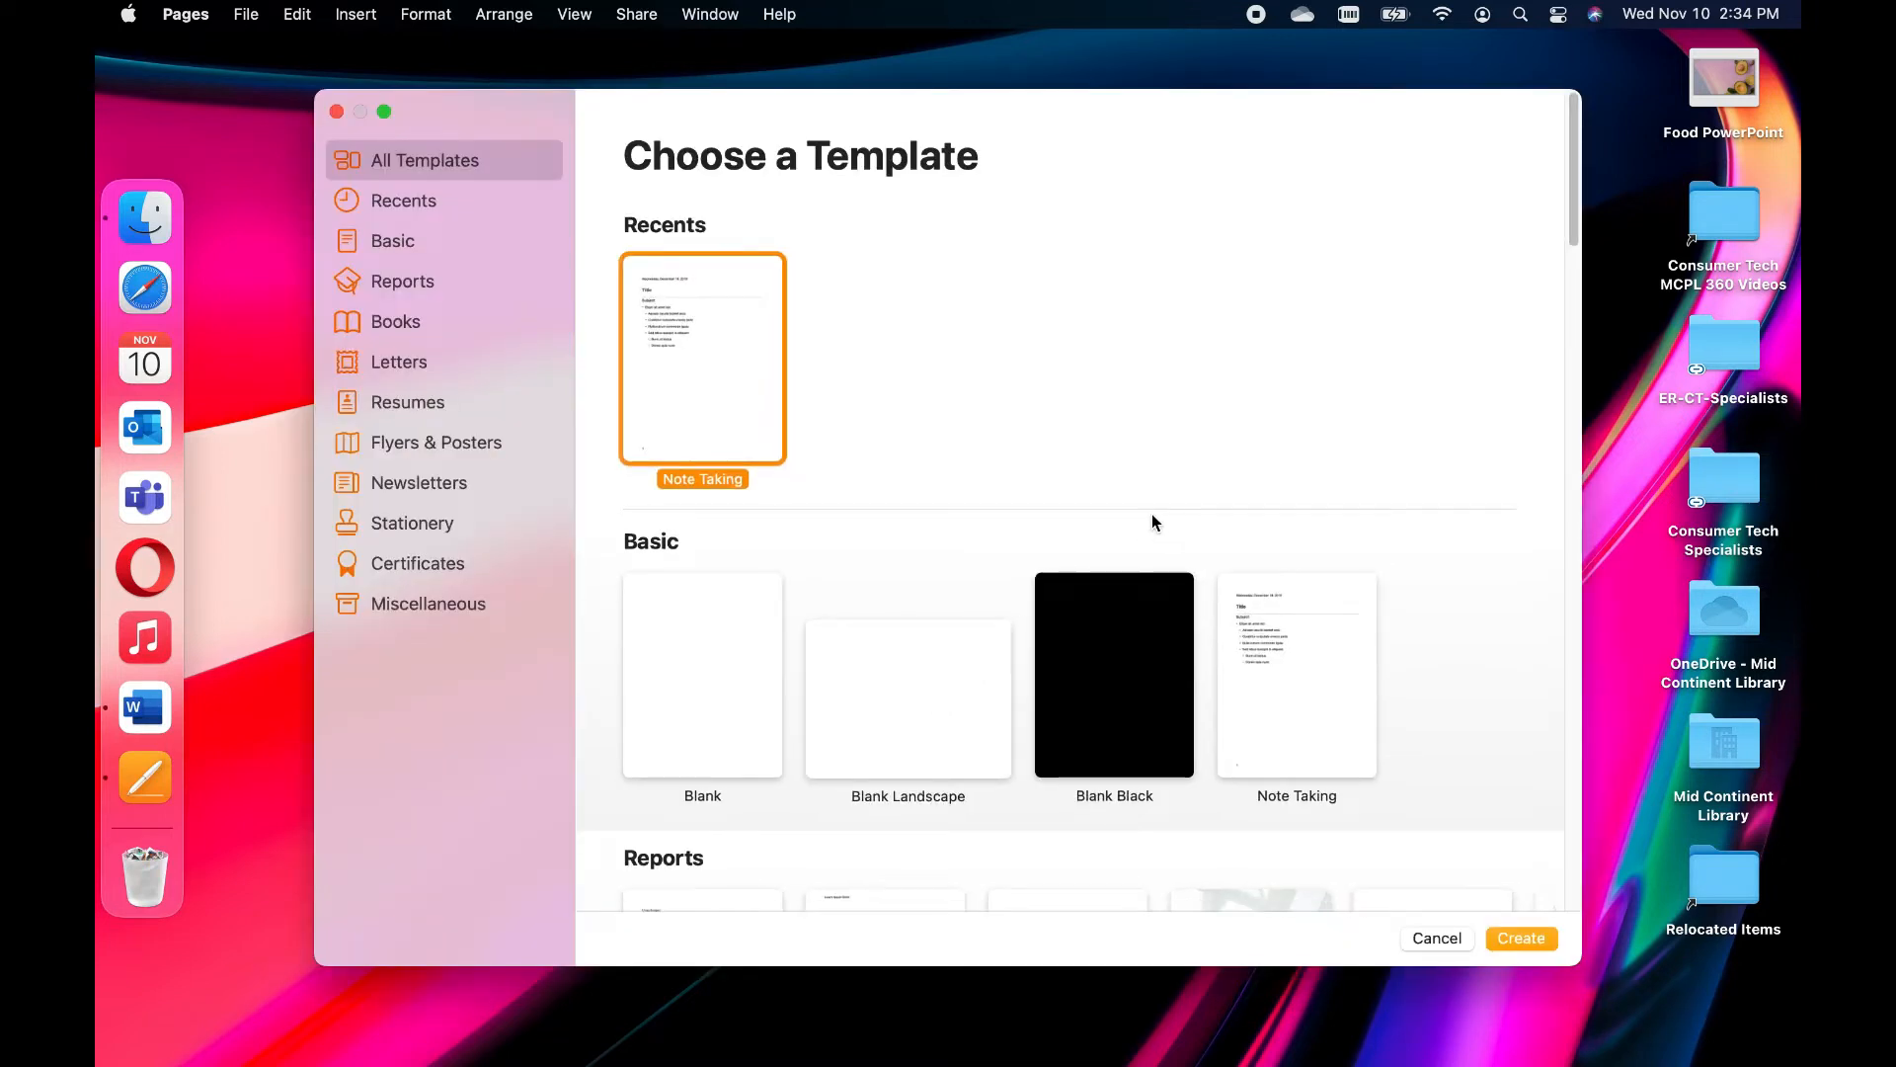
left_click(383, 112)
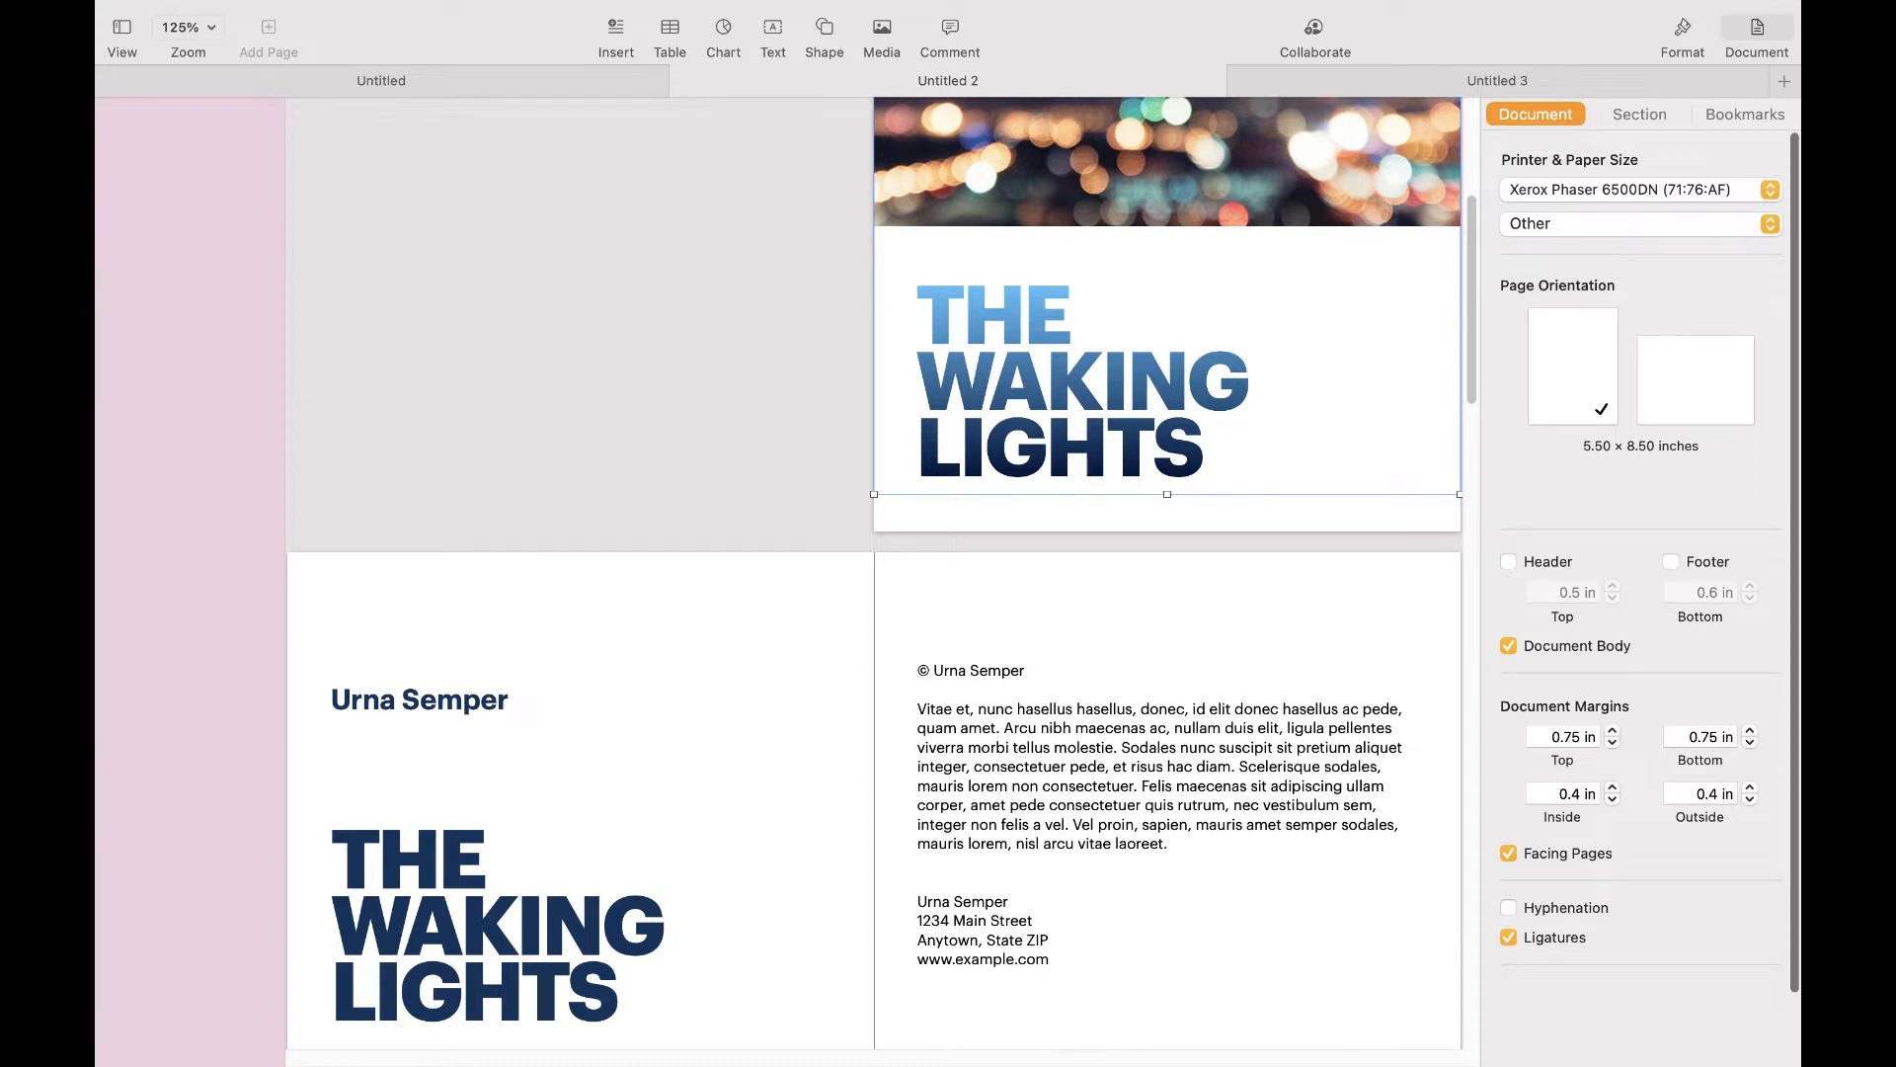
Step: Examine the available templates in the Basic, Reports, Books, Letters and Resumes categories
key("ctrl+Tab")
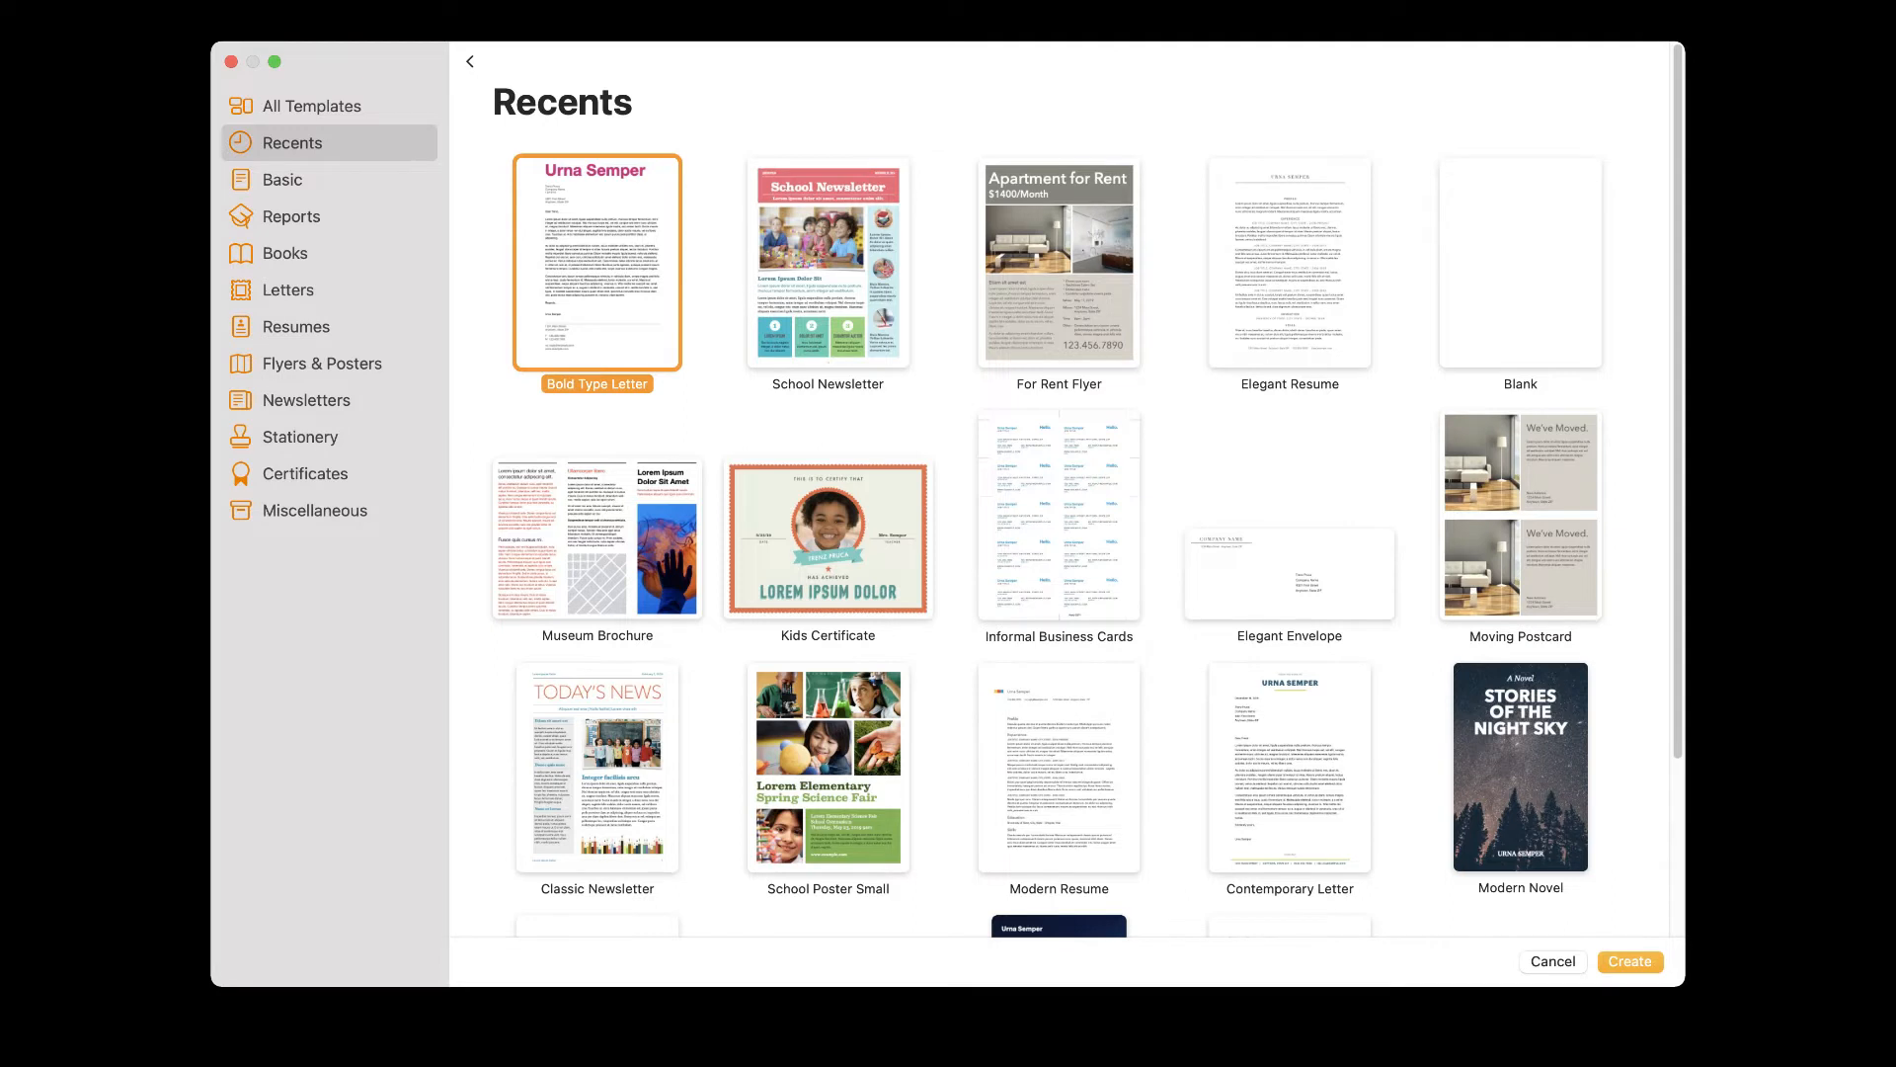
left_click(283, 180)
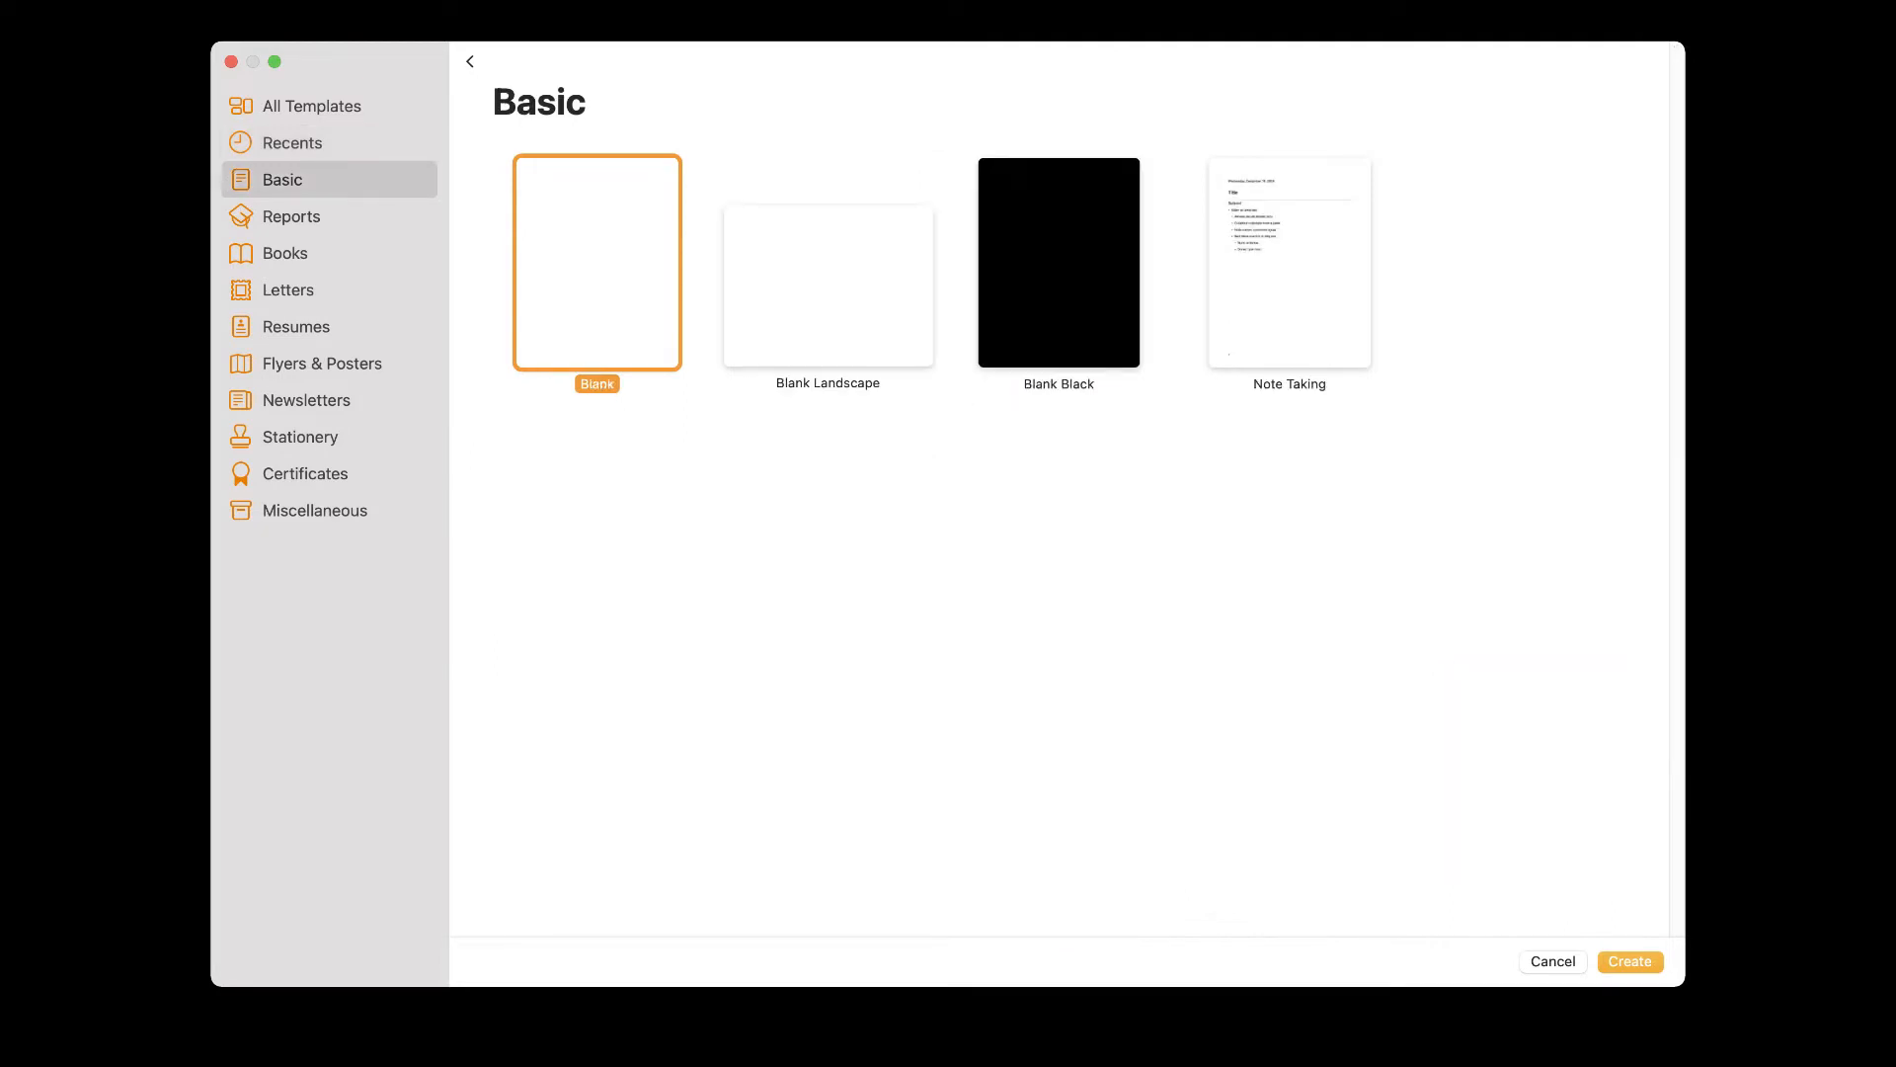
left_click(291, 216)
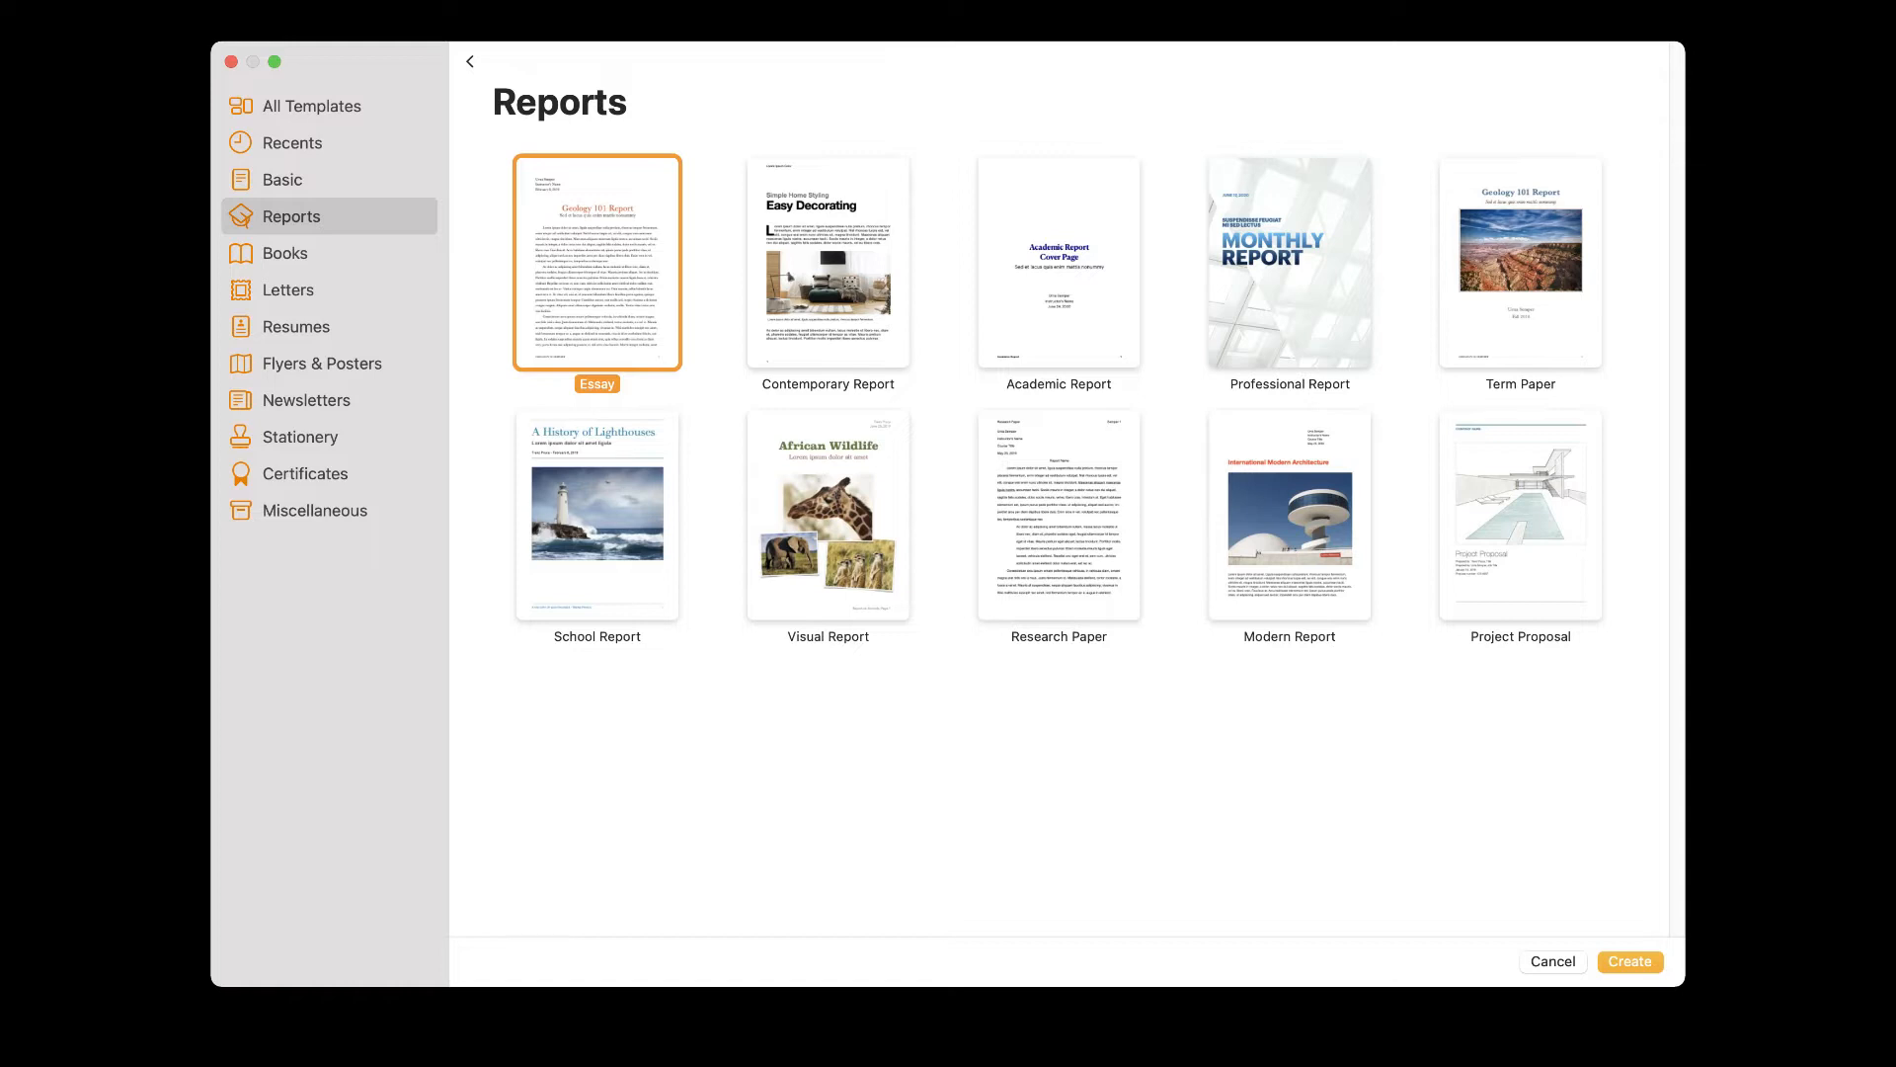
left_click(286, 253)
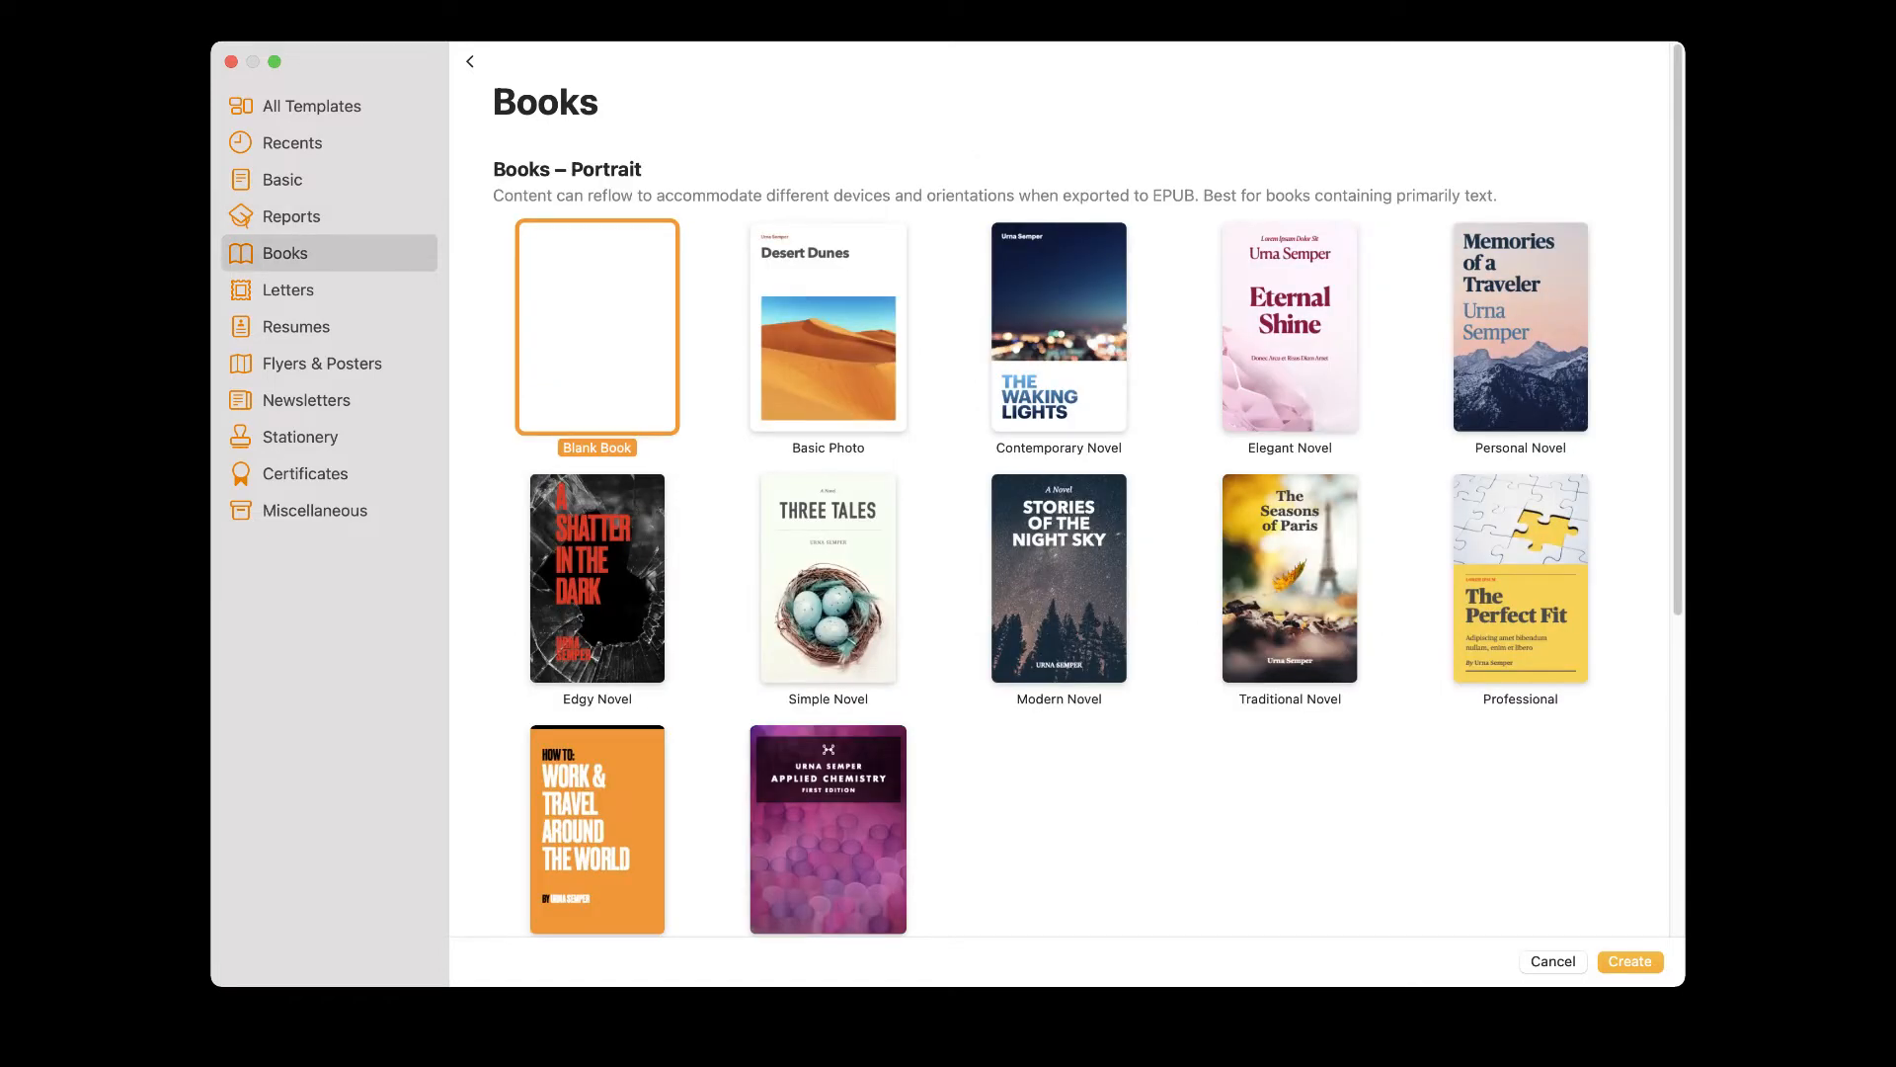
scroll(1066, 493, "down", 5)
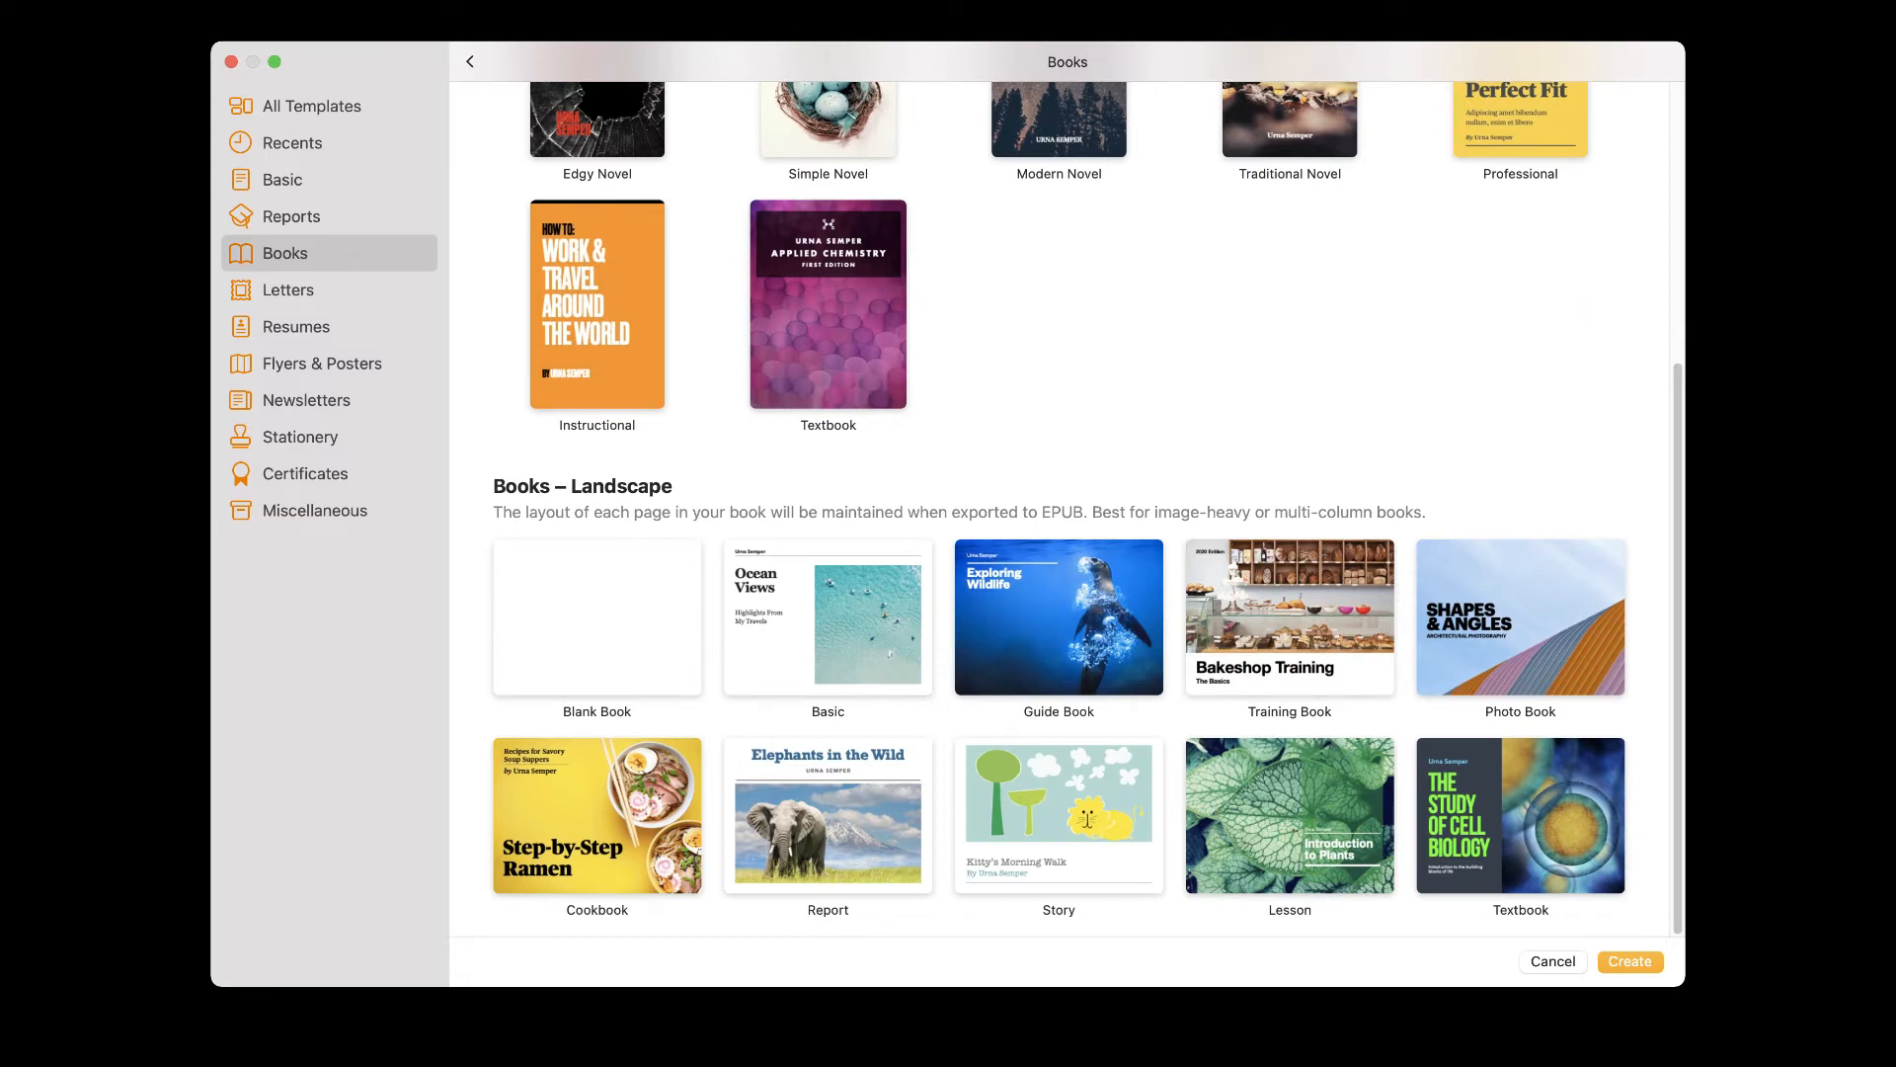
left_click(288, 290)
left_click(297, 327)
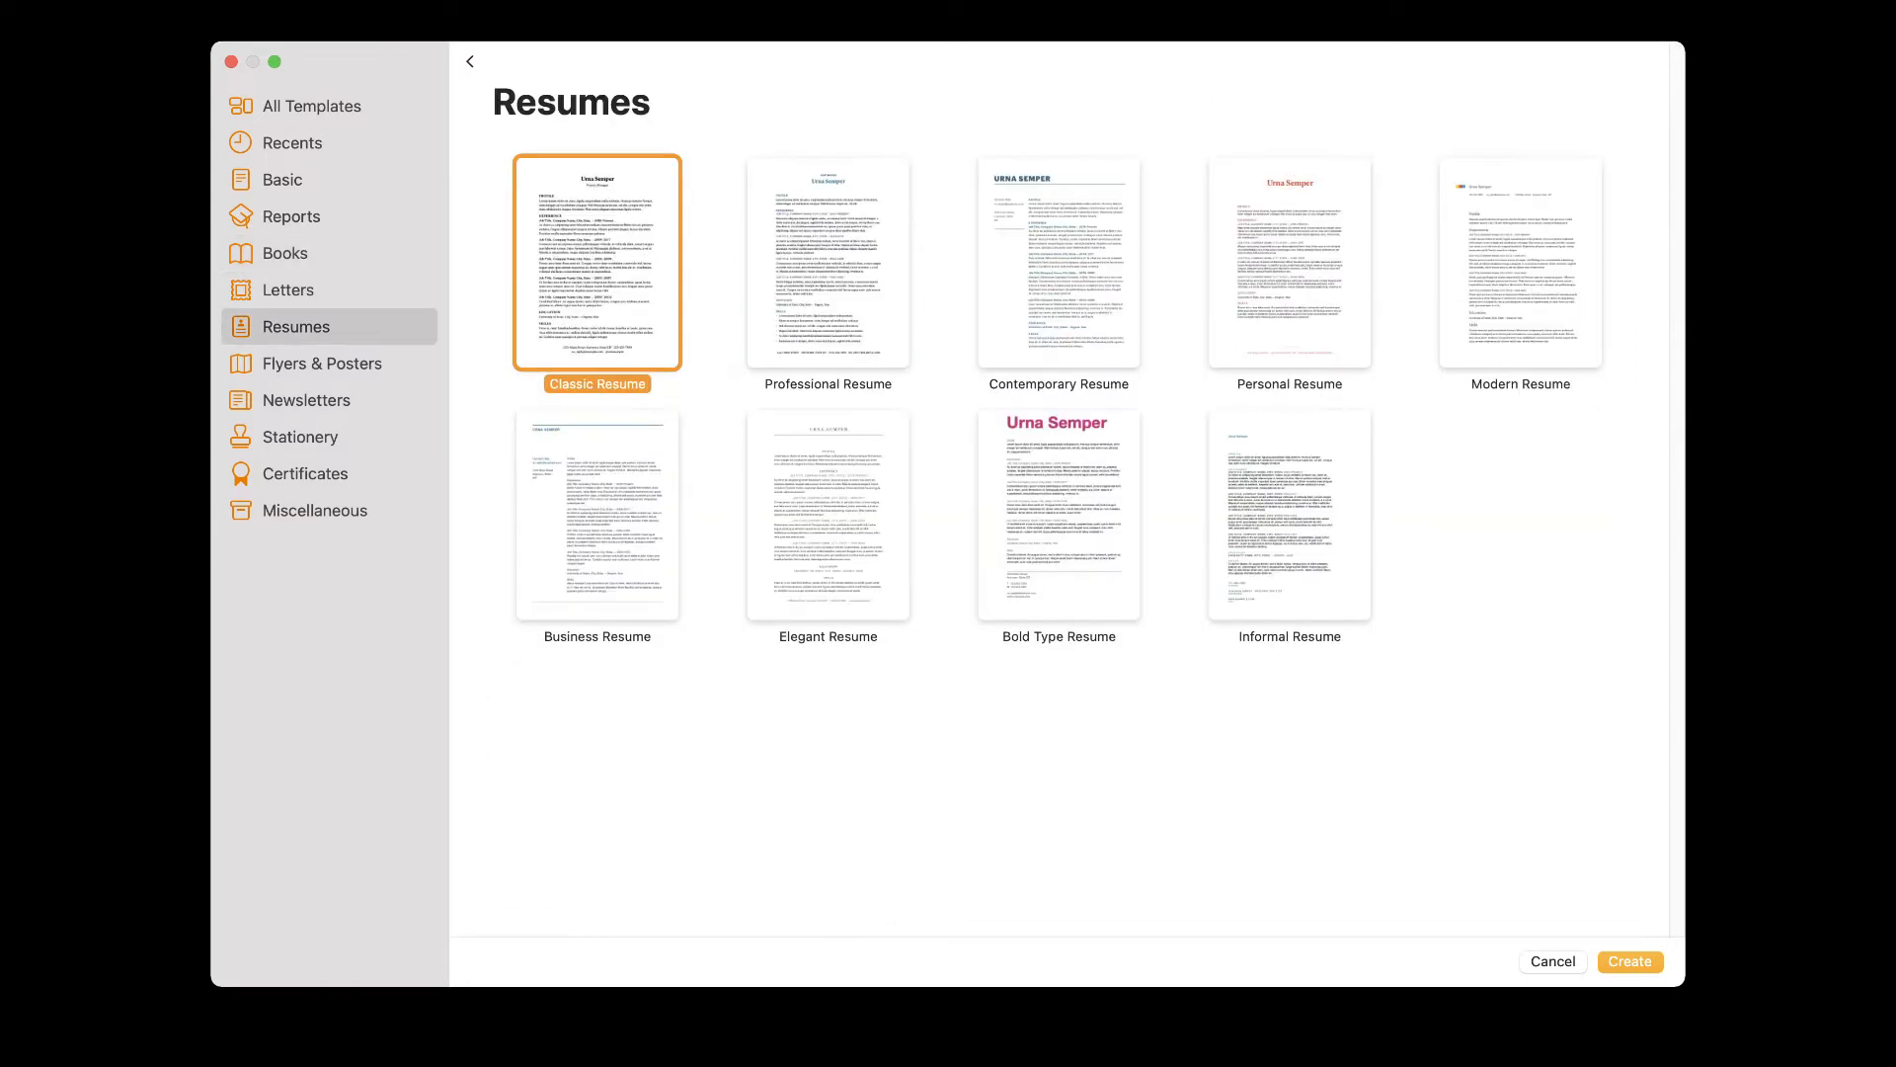
Step: Examine the available templates in the Flyers & Posters, Newsletters, Stationery, Certificates and Miscellaneous categories
left_click(322, 363)
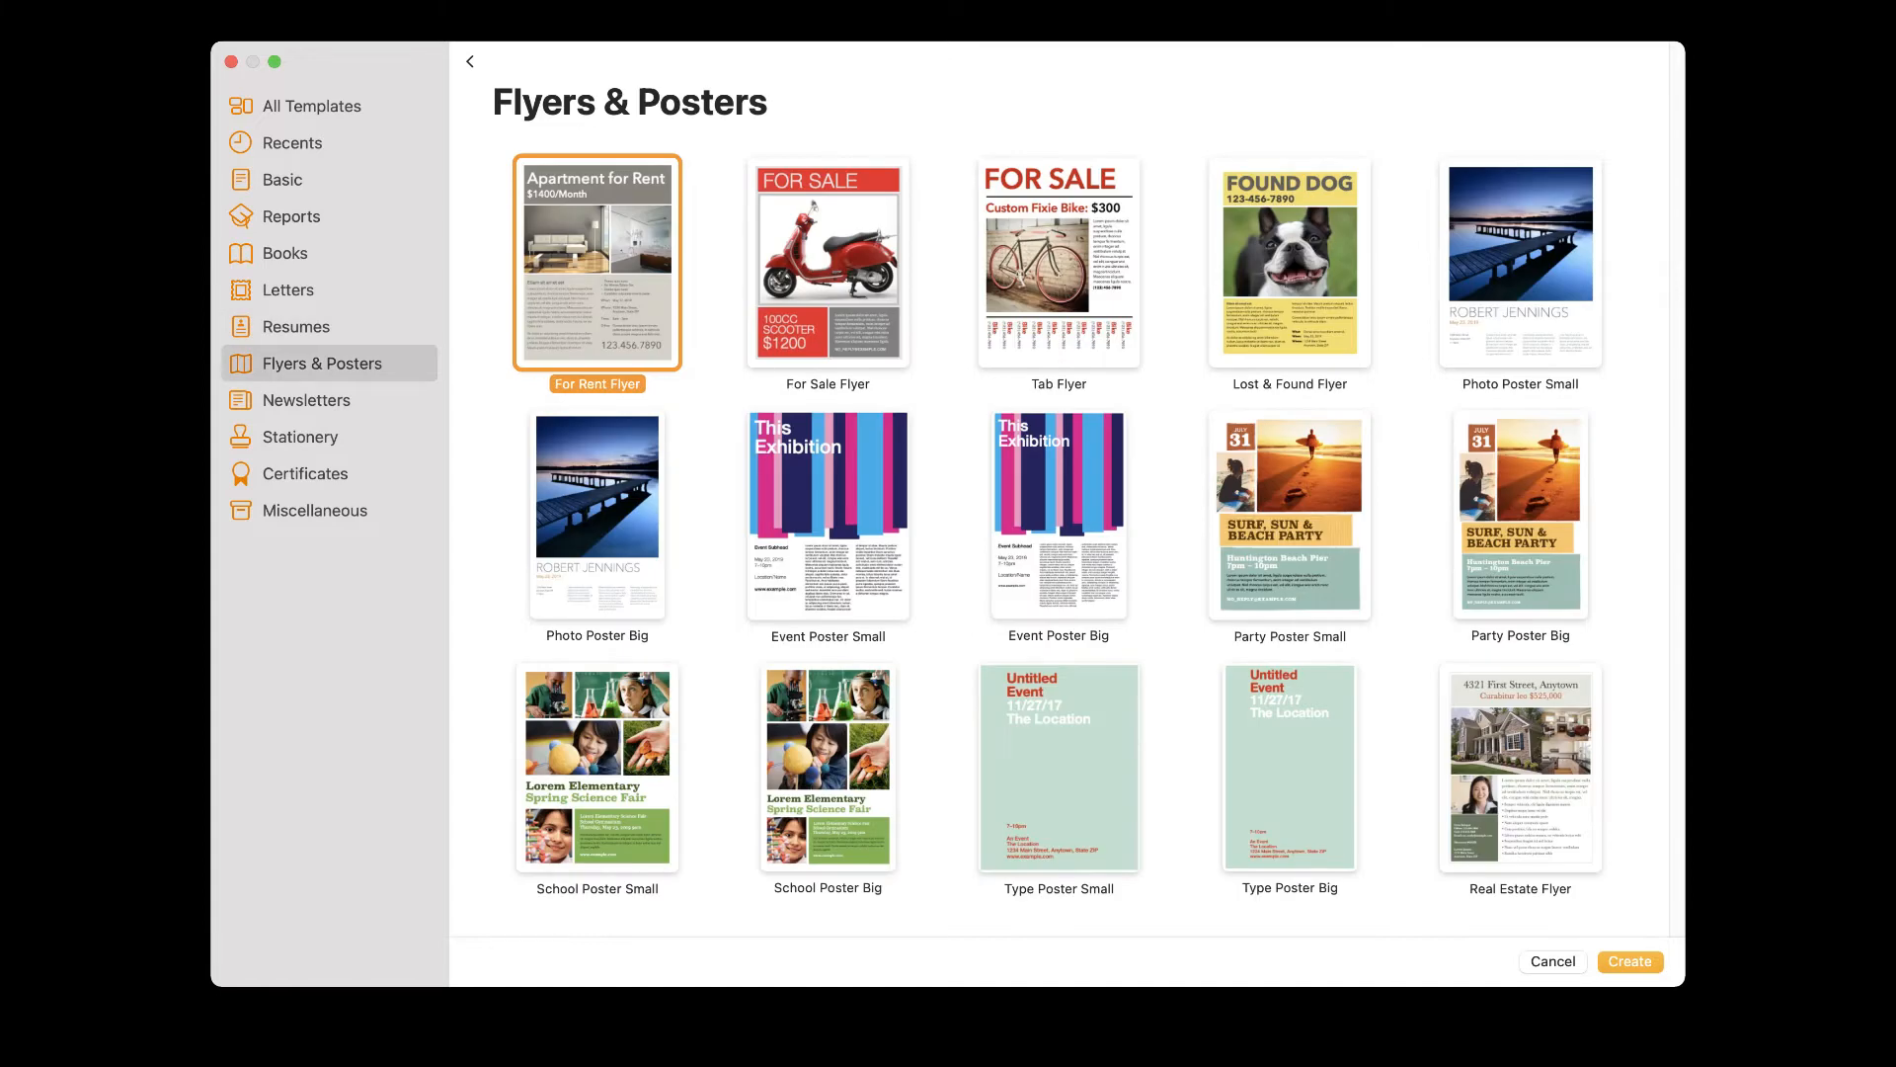
left_click(307, 400)
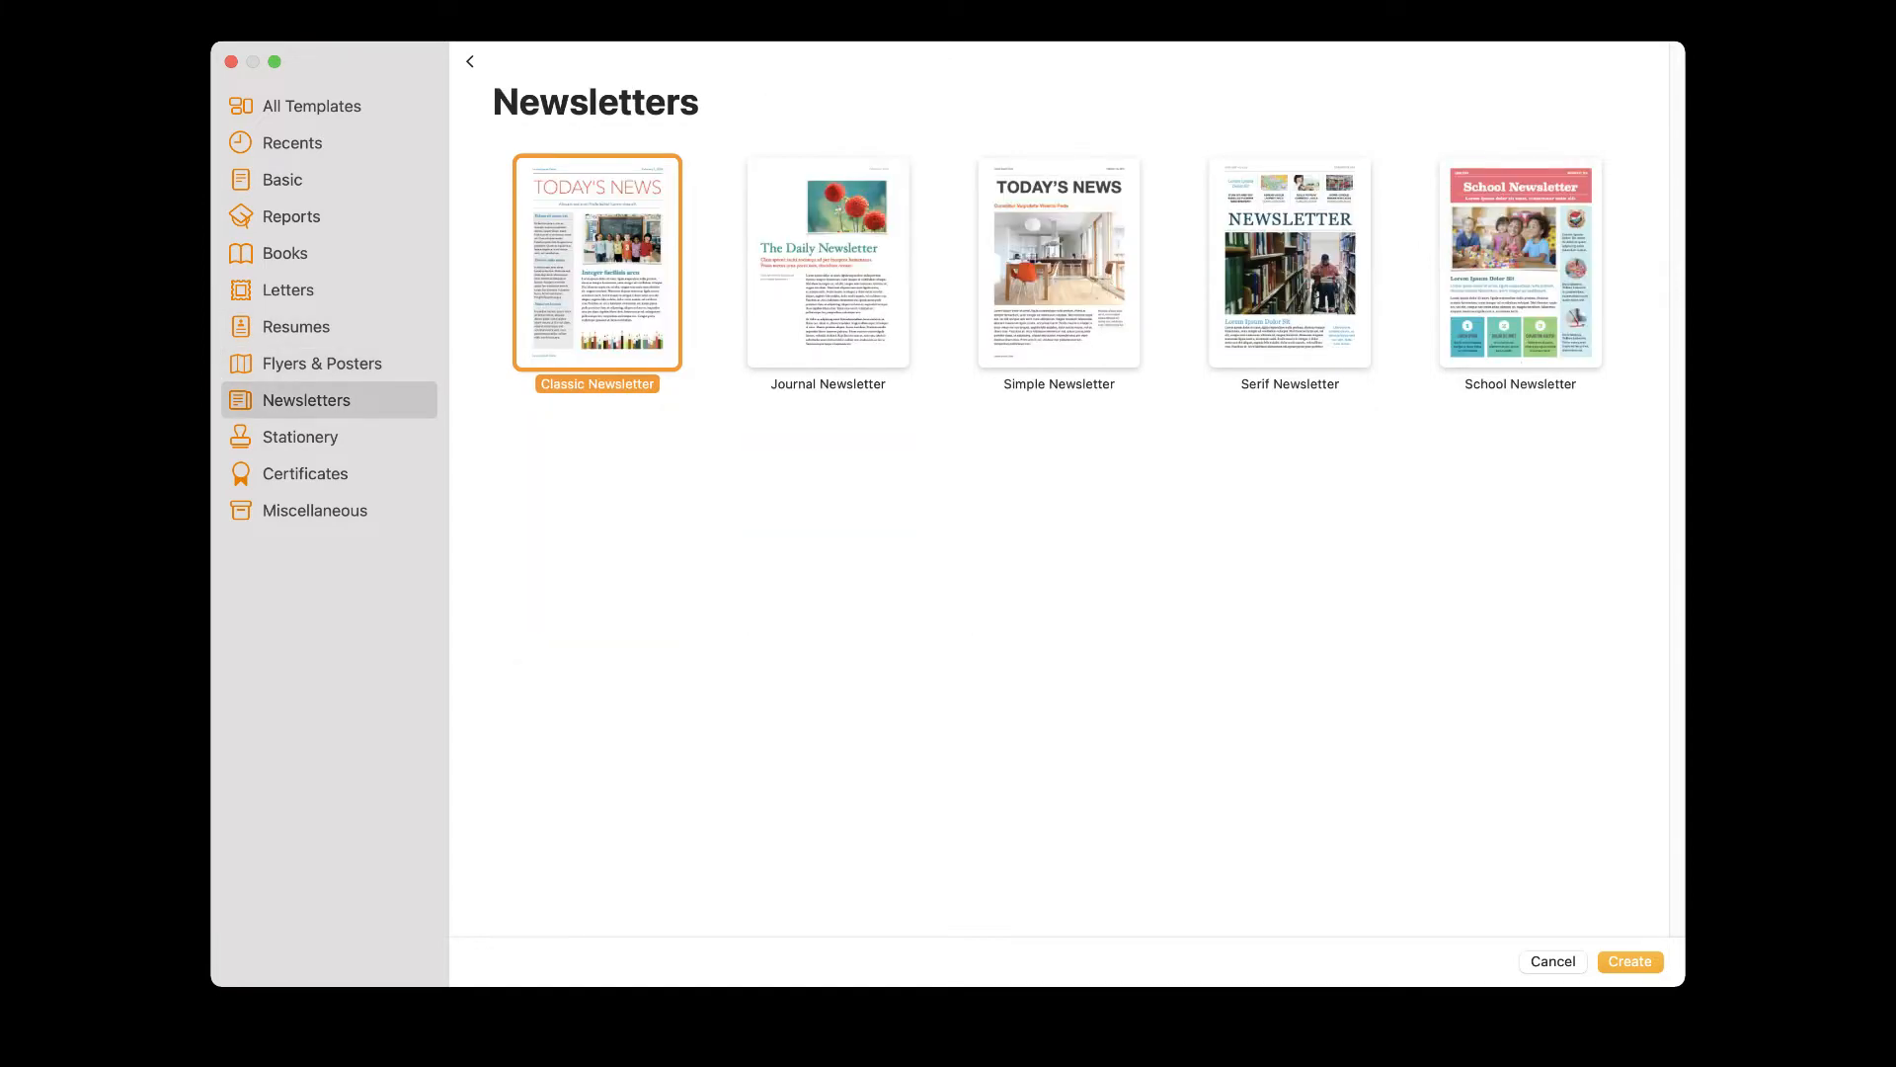
left_click(300, 436)
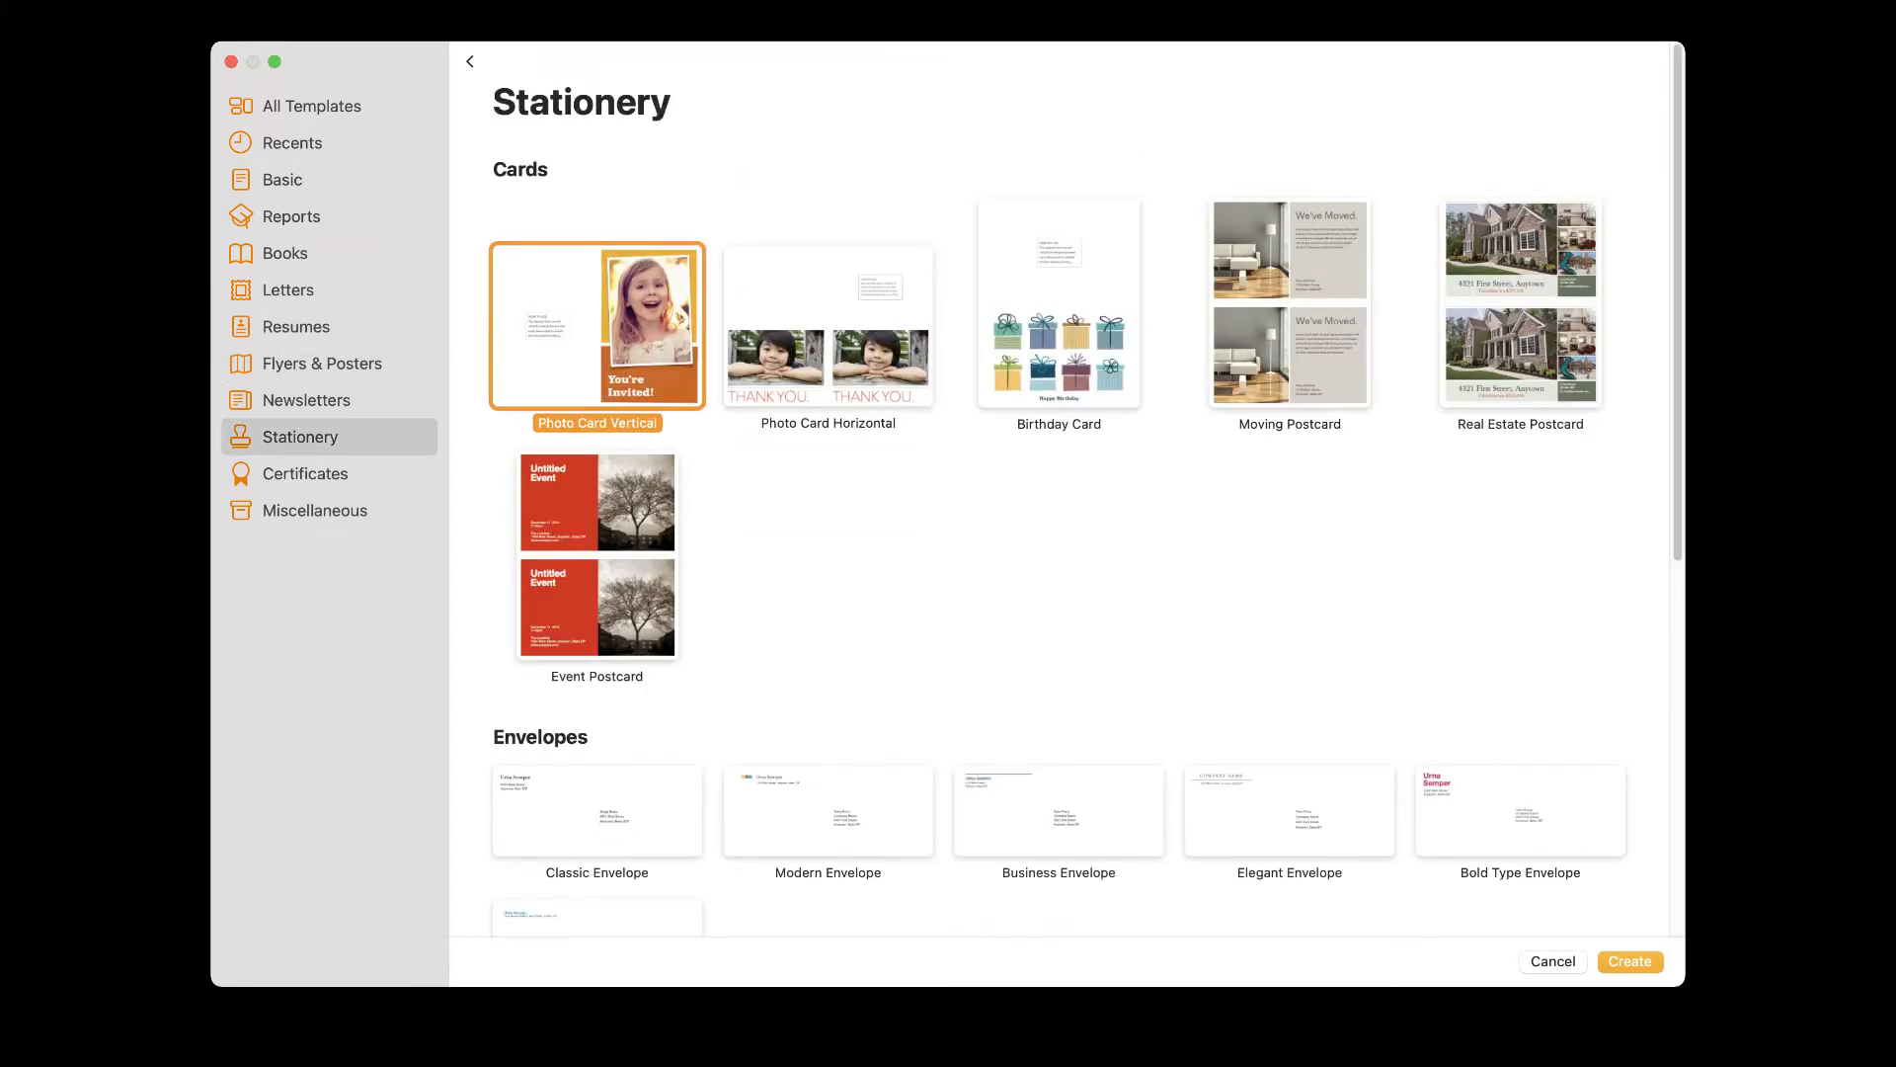
scroll(1059, 494, "down", 10)
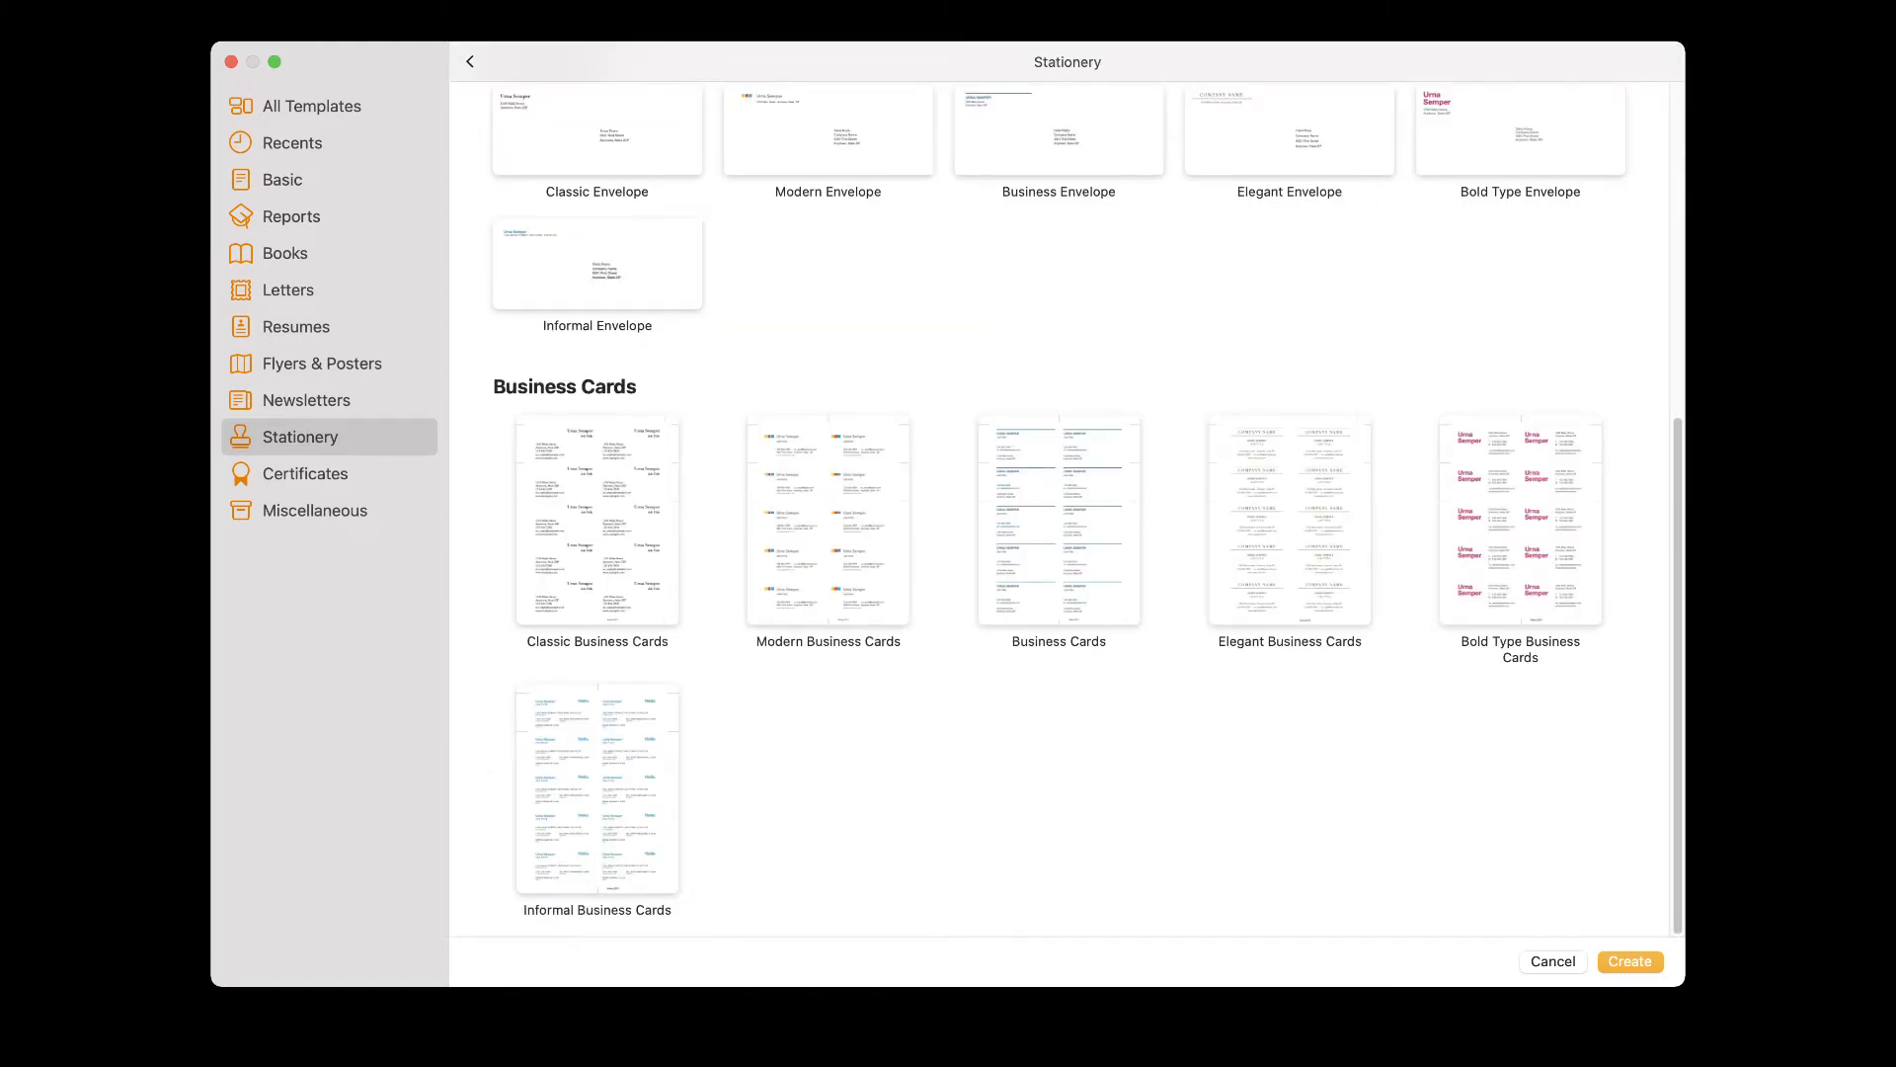
left_click(305, 474)
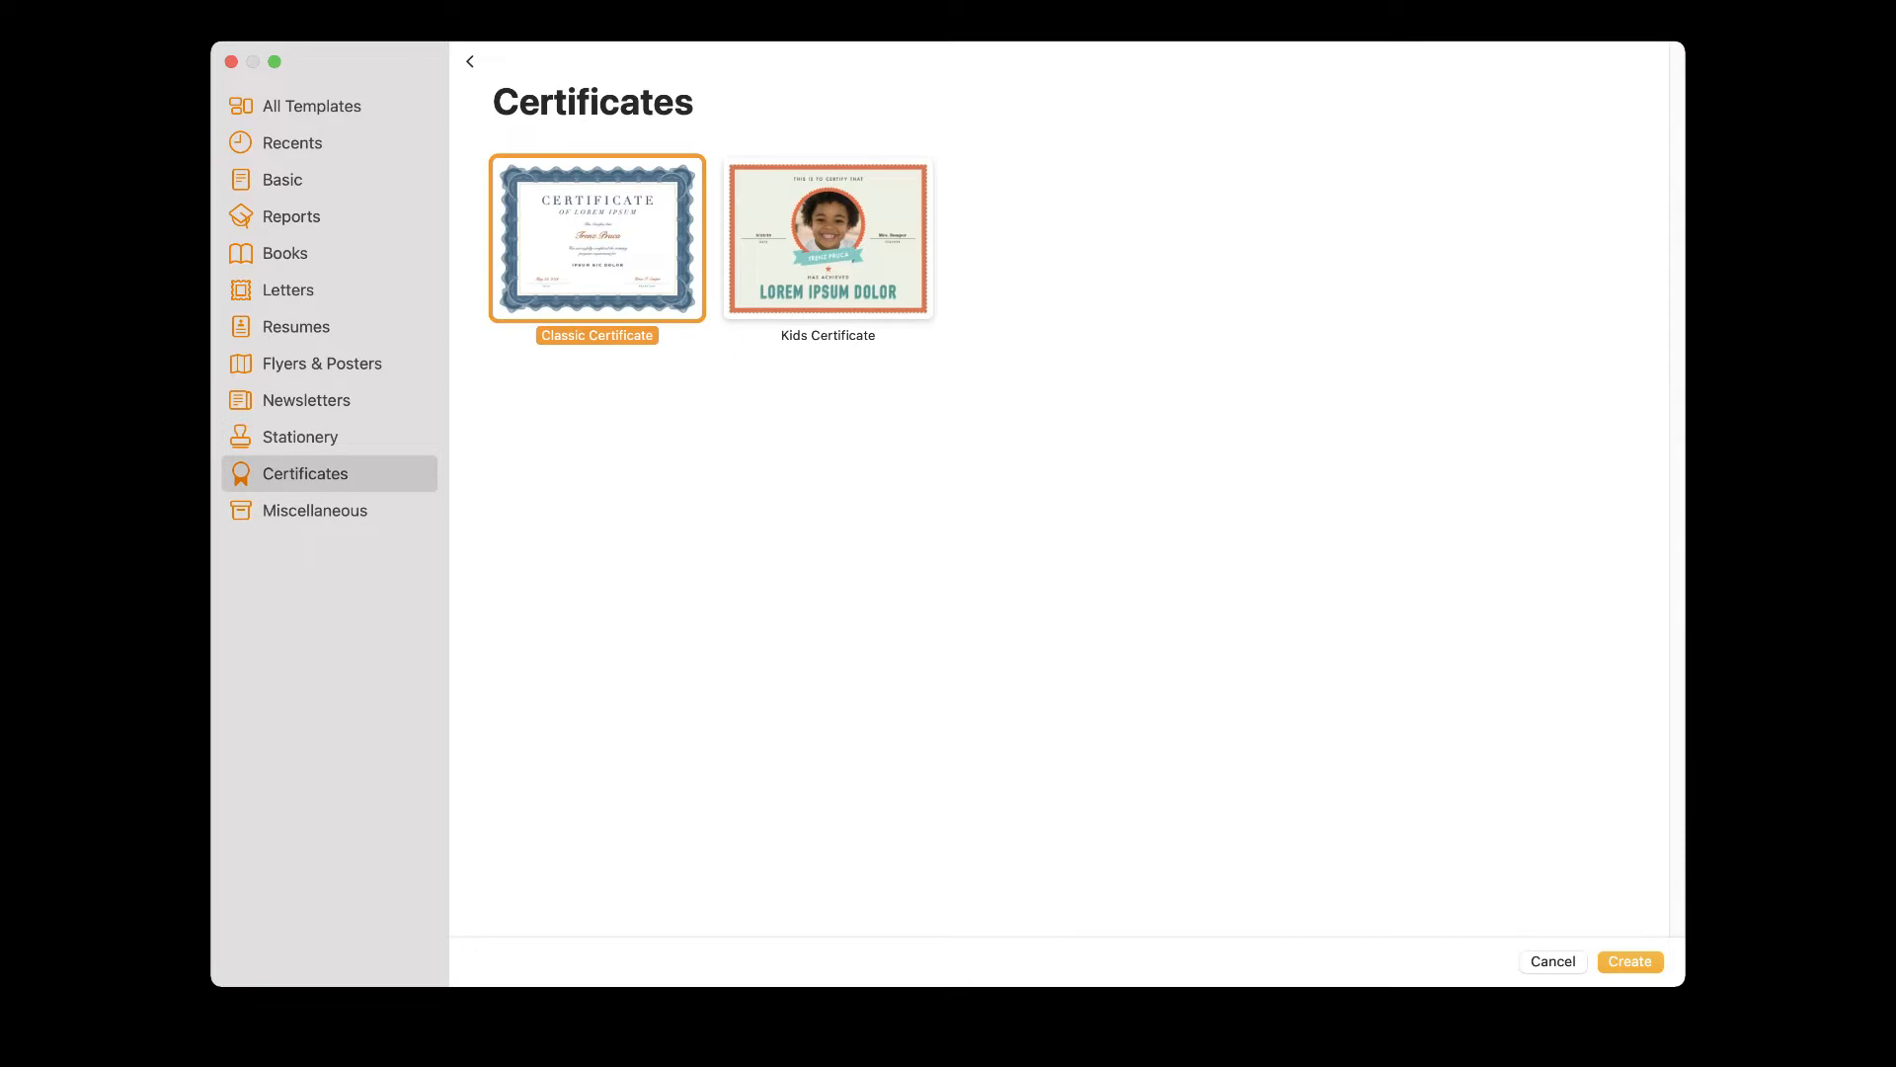
left_click(315, 510)
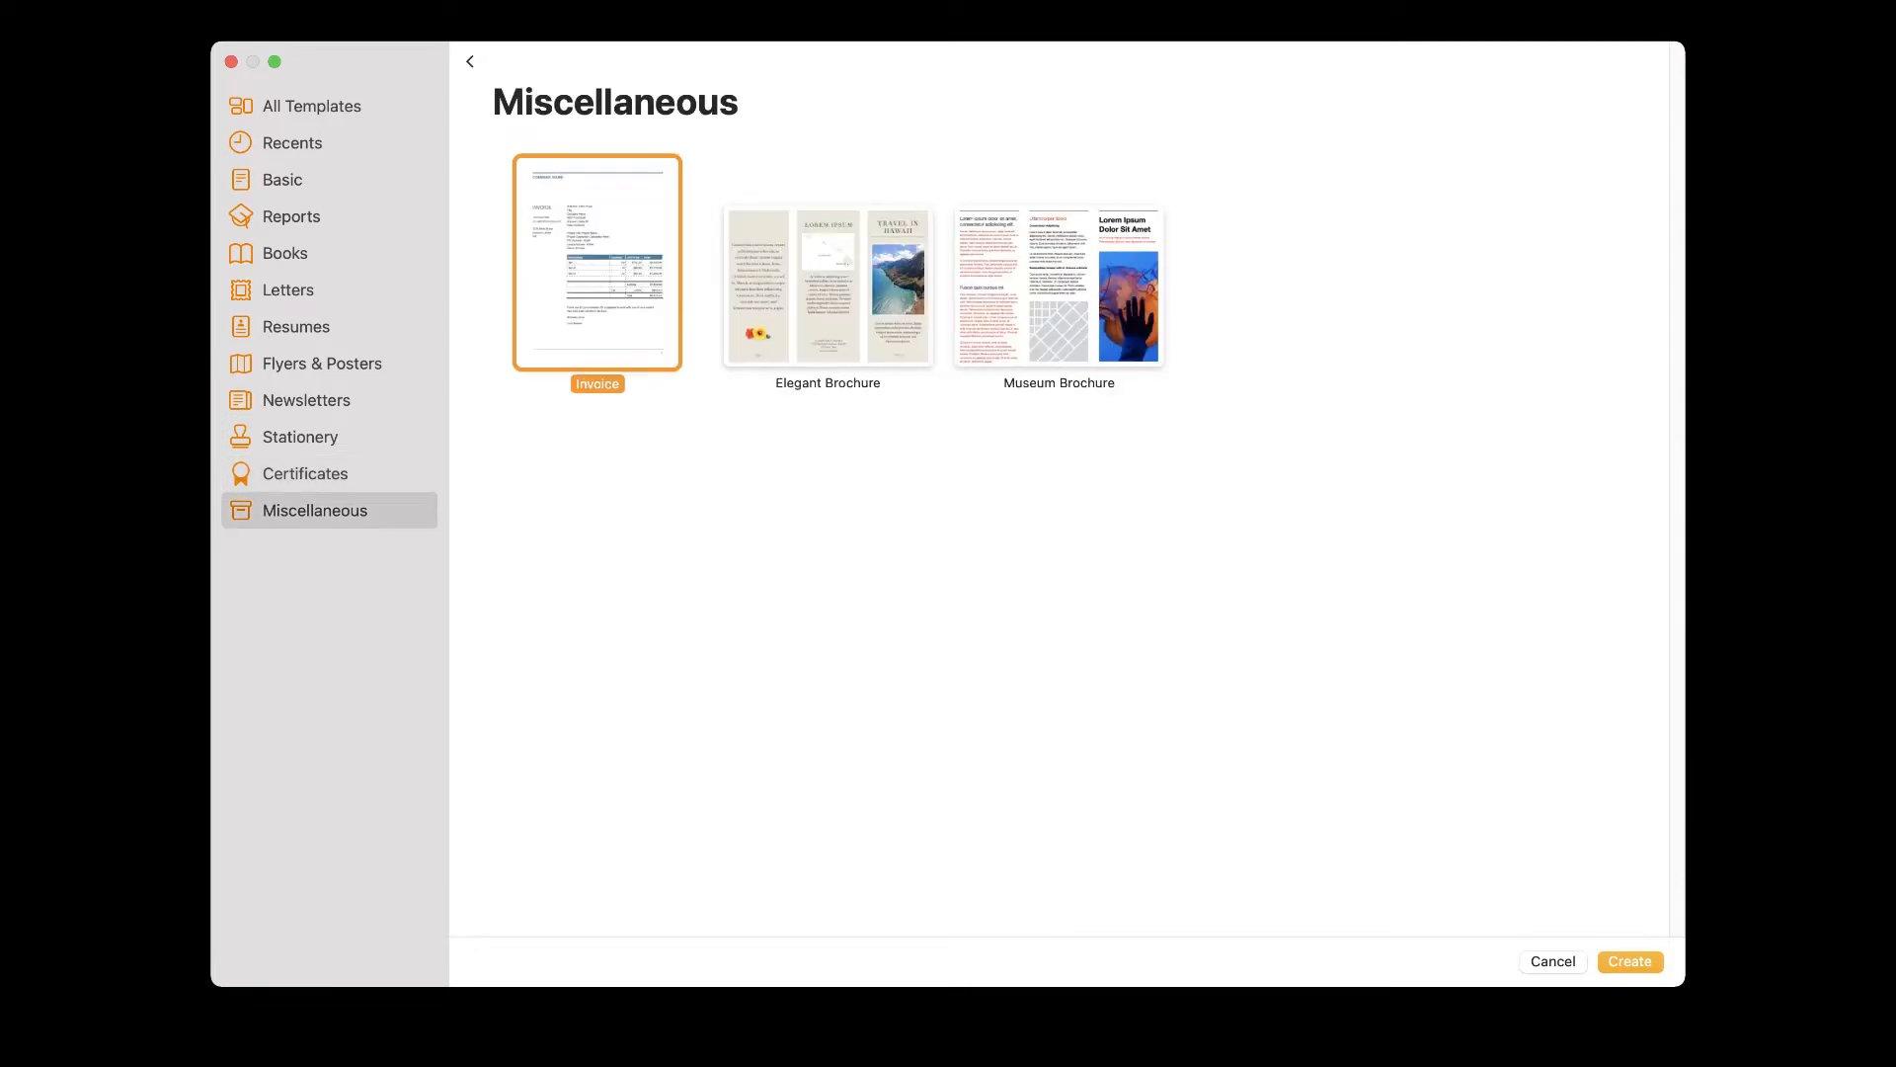
left_click(282, 179)
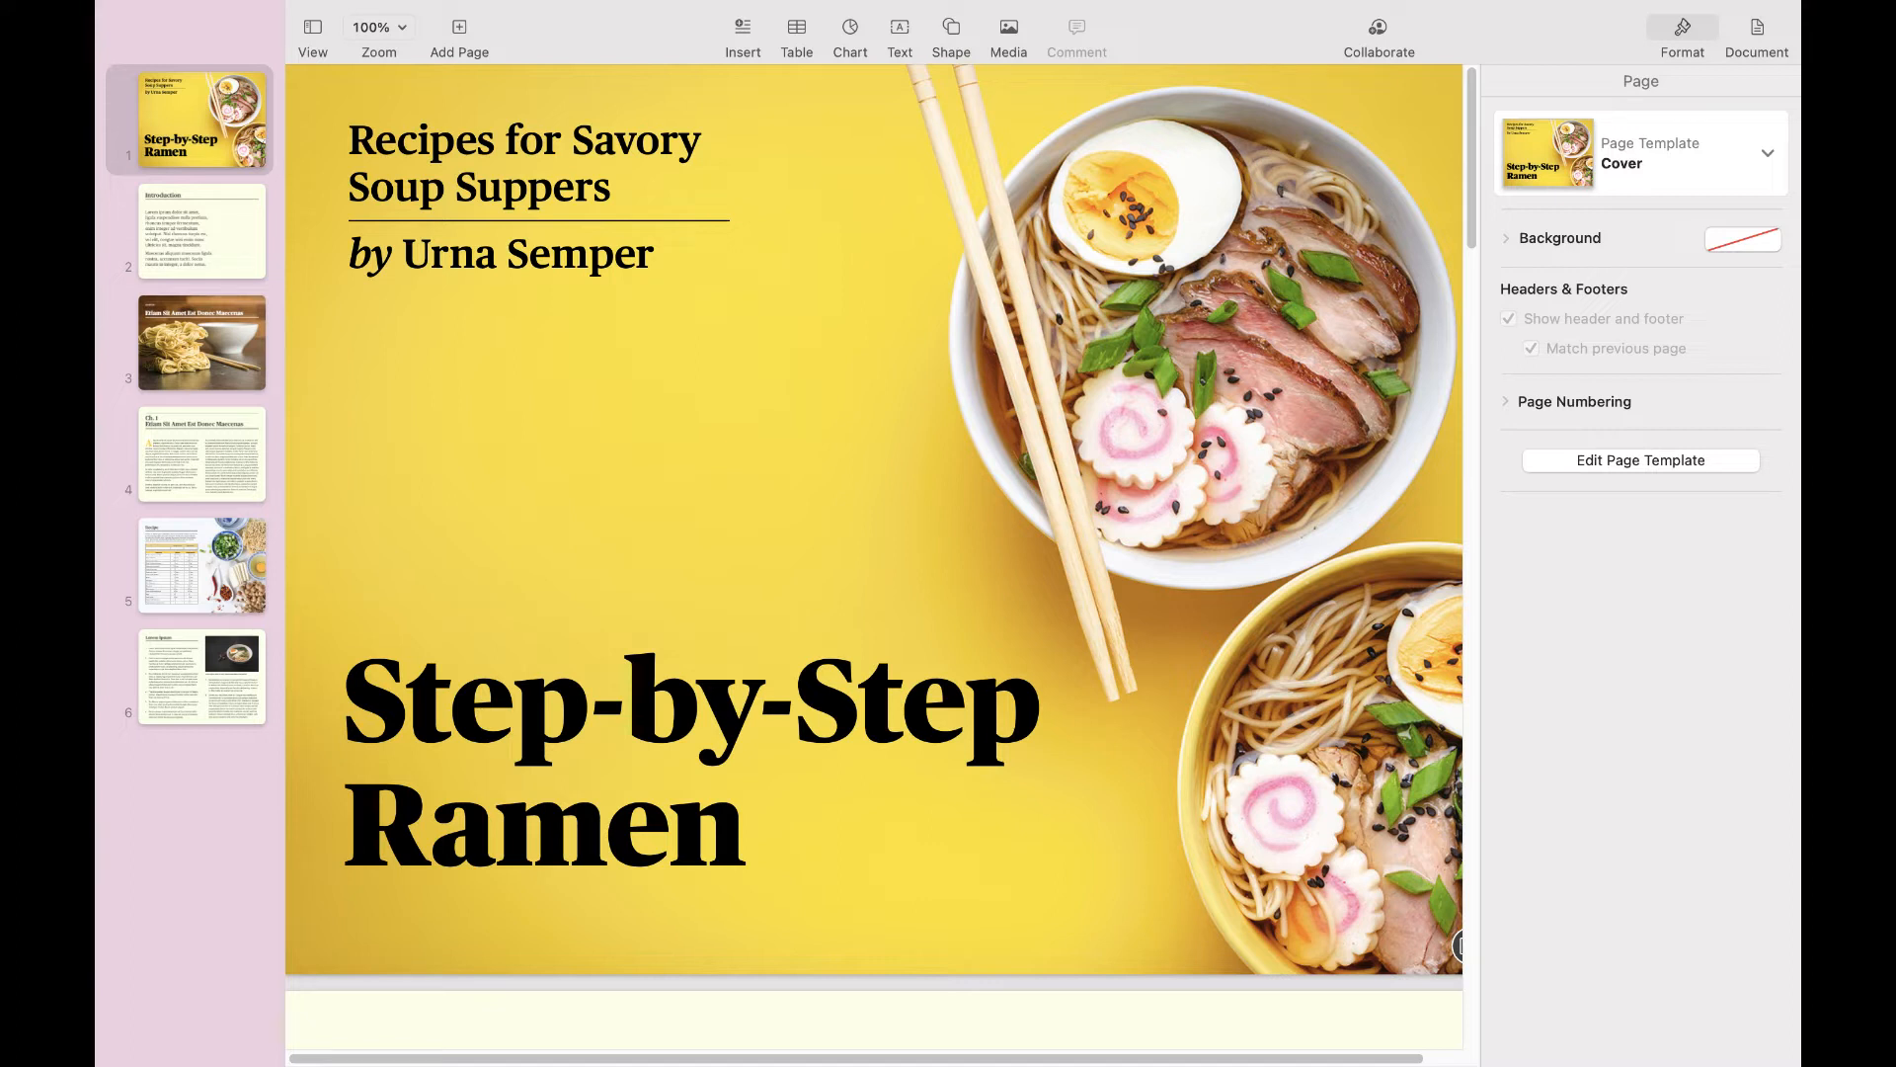
Step: Look through the pages of the Step-by-Step Ramen cookbook document, from the cover past the Recipe page
scroll(1460, 946, "down", 10)
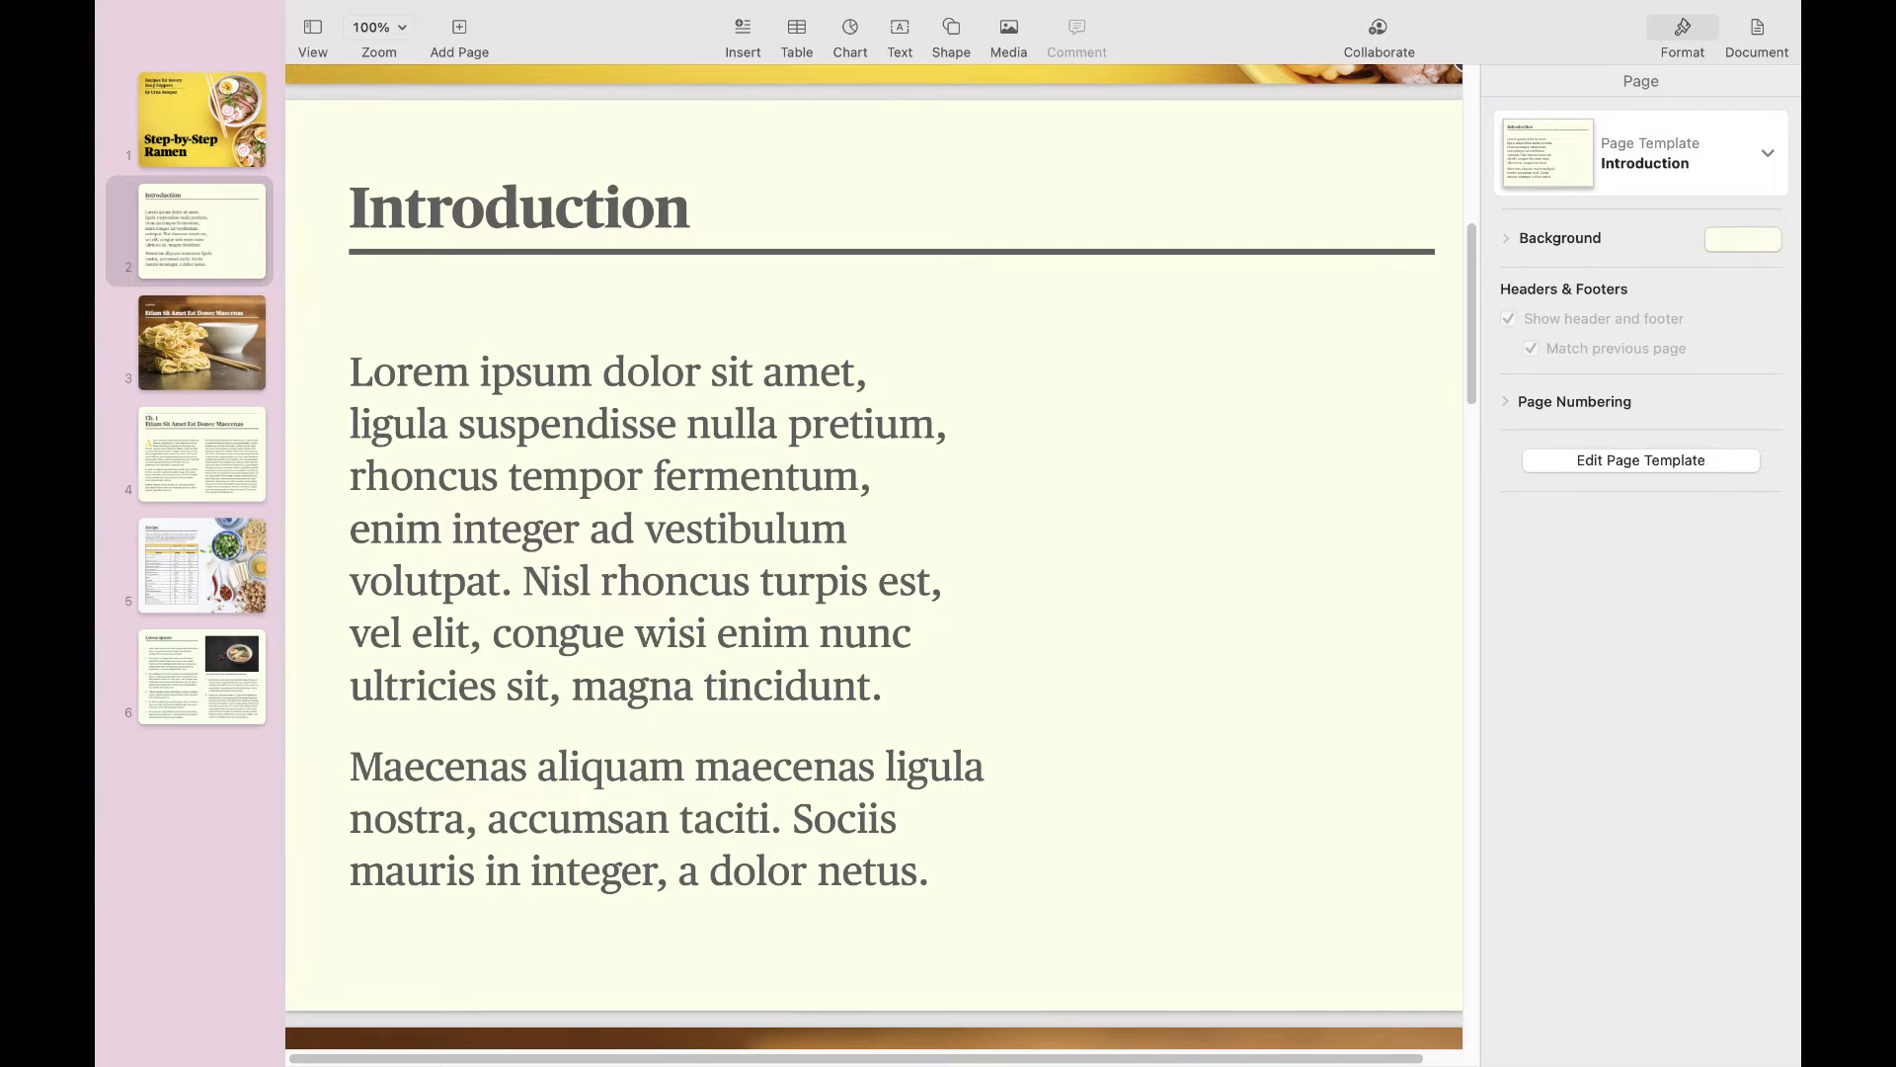
scroll(1460, 946, "down", 10)
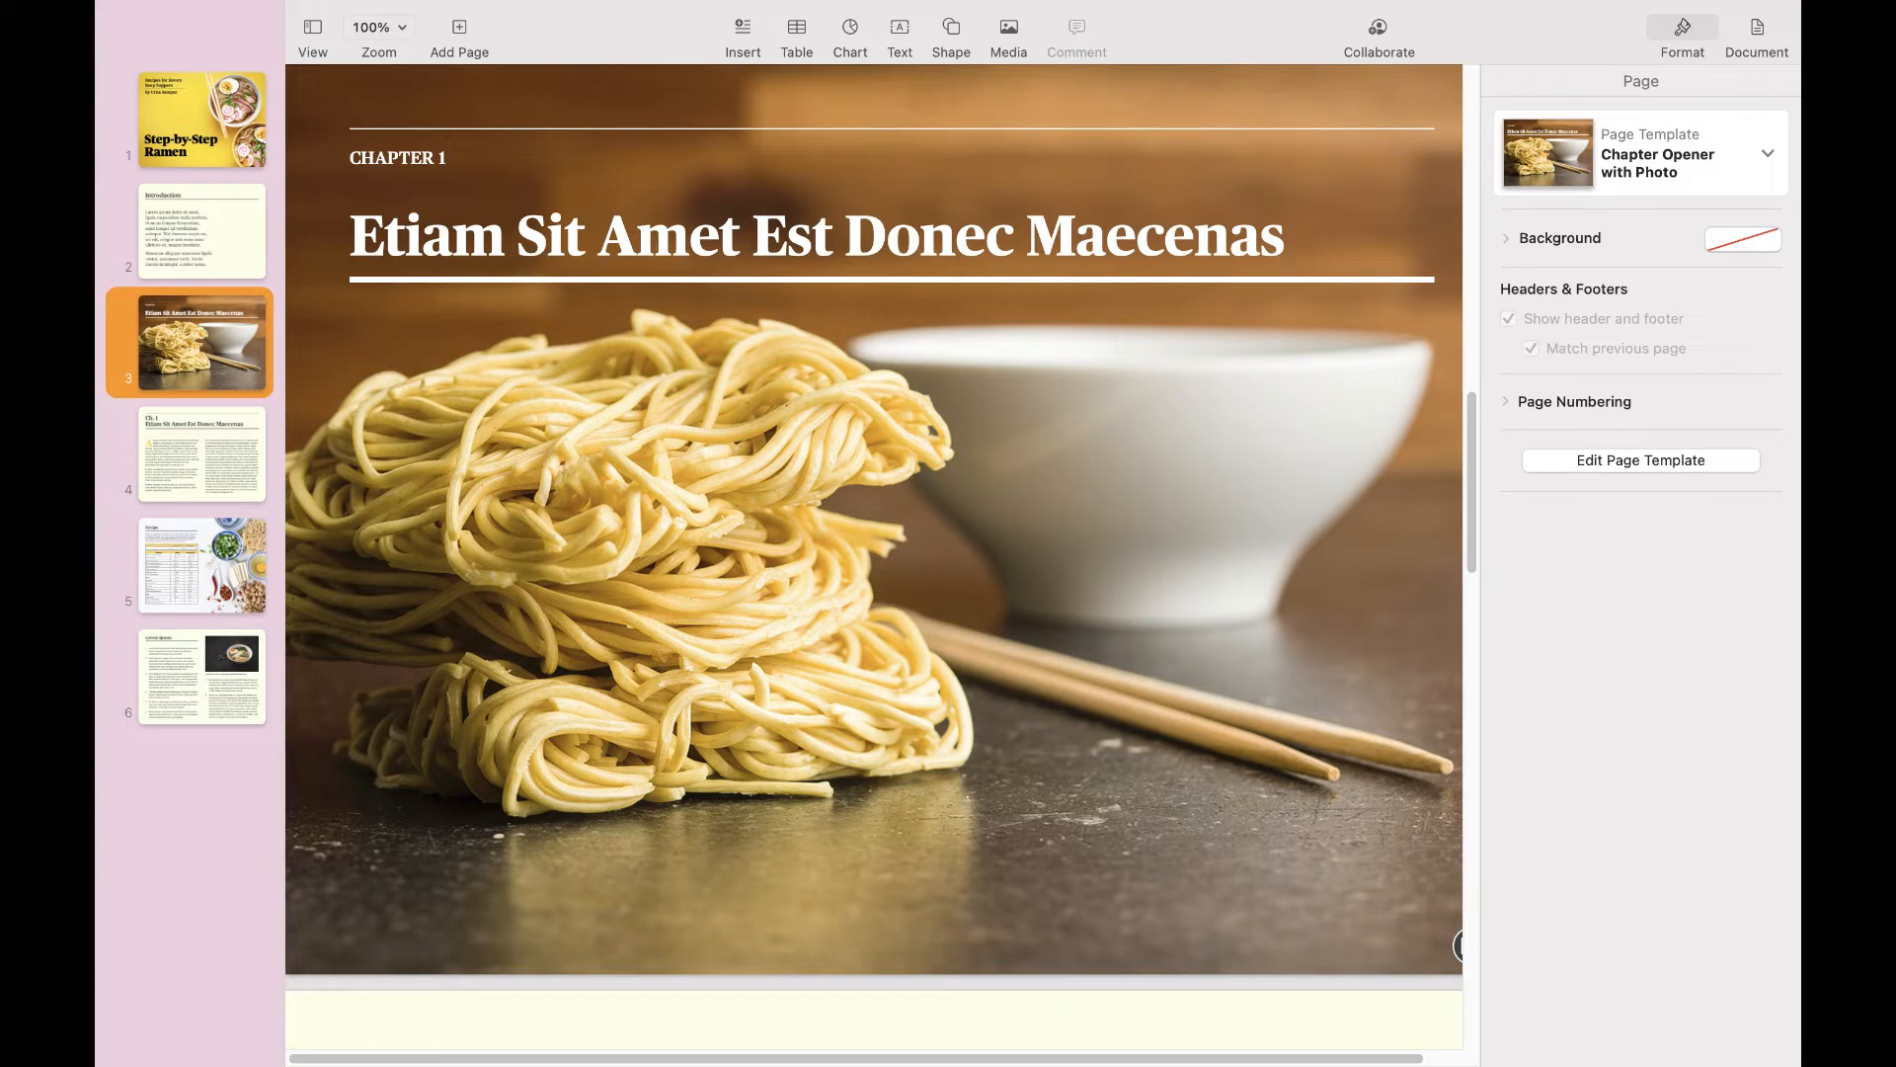
scroll(1460, 946, "down", 10)
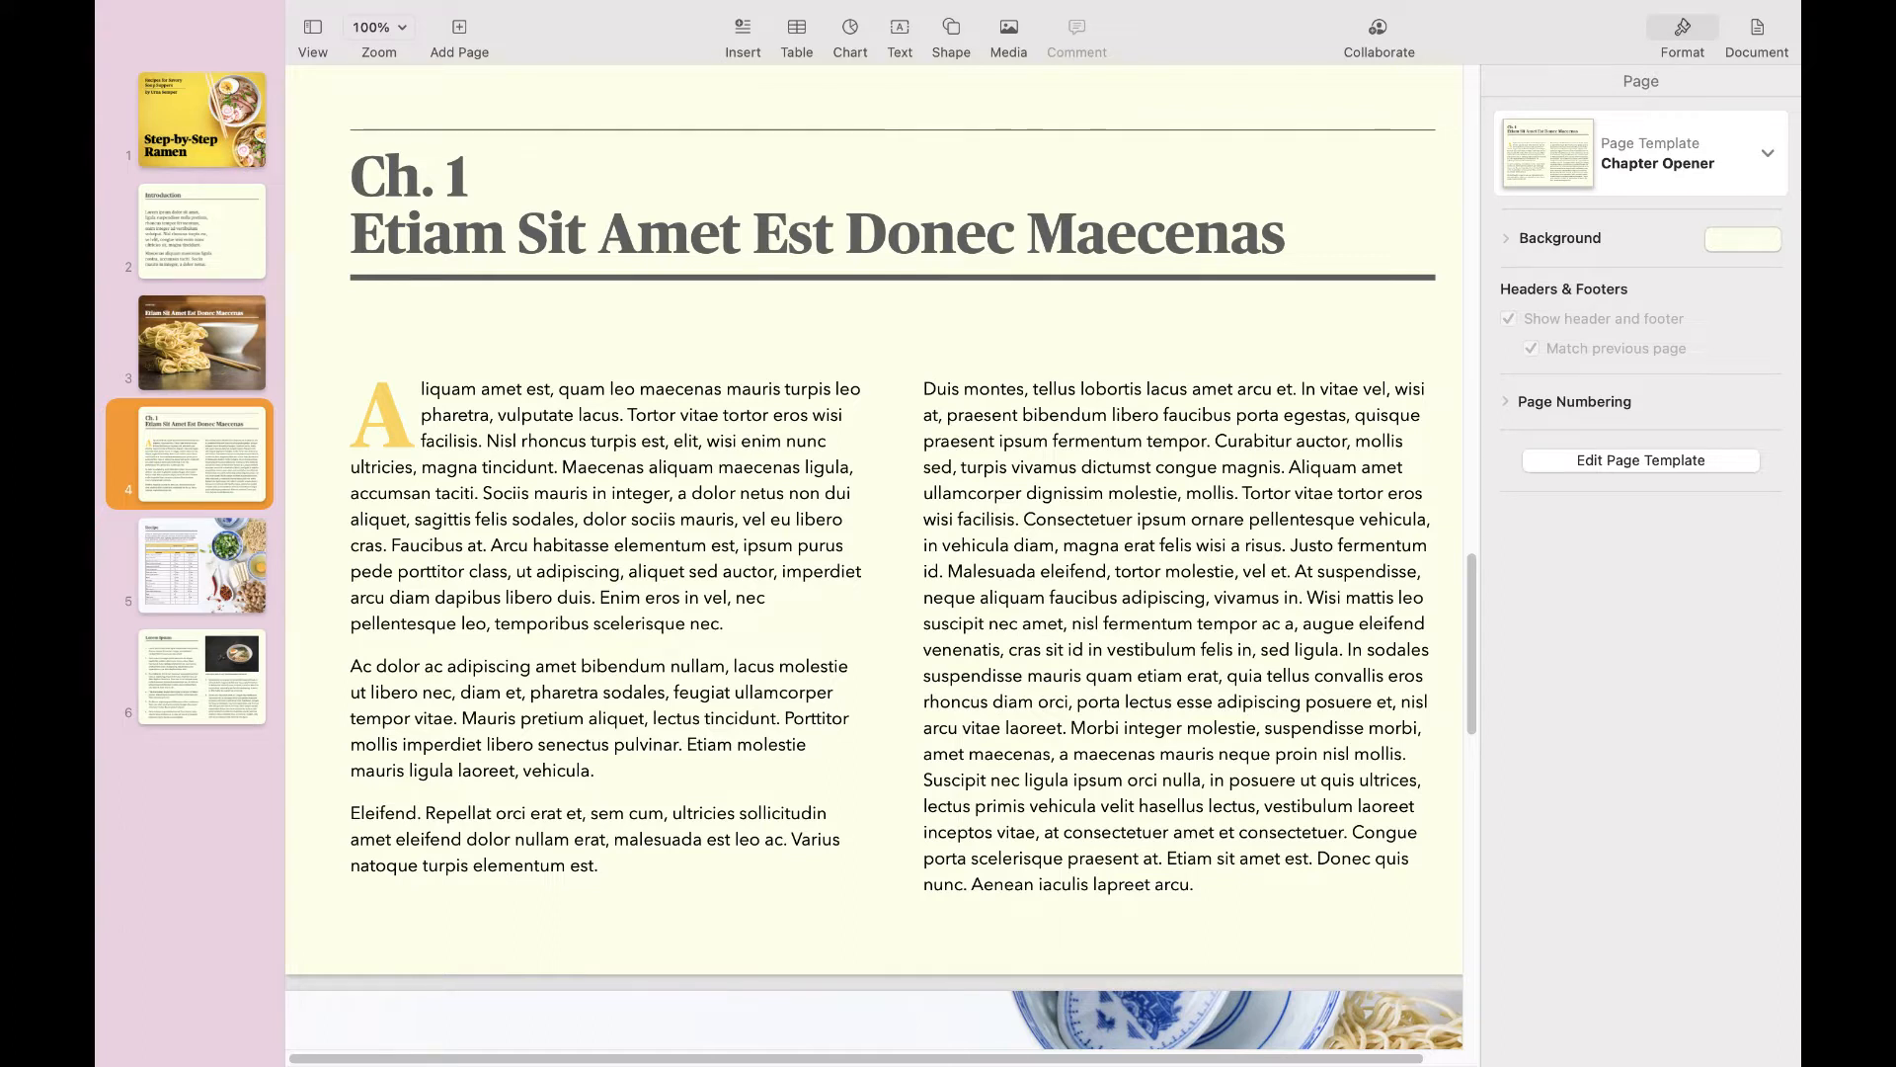
key("Down")
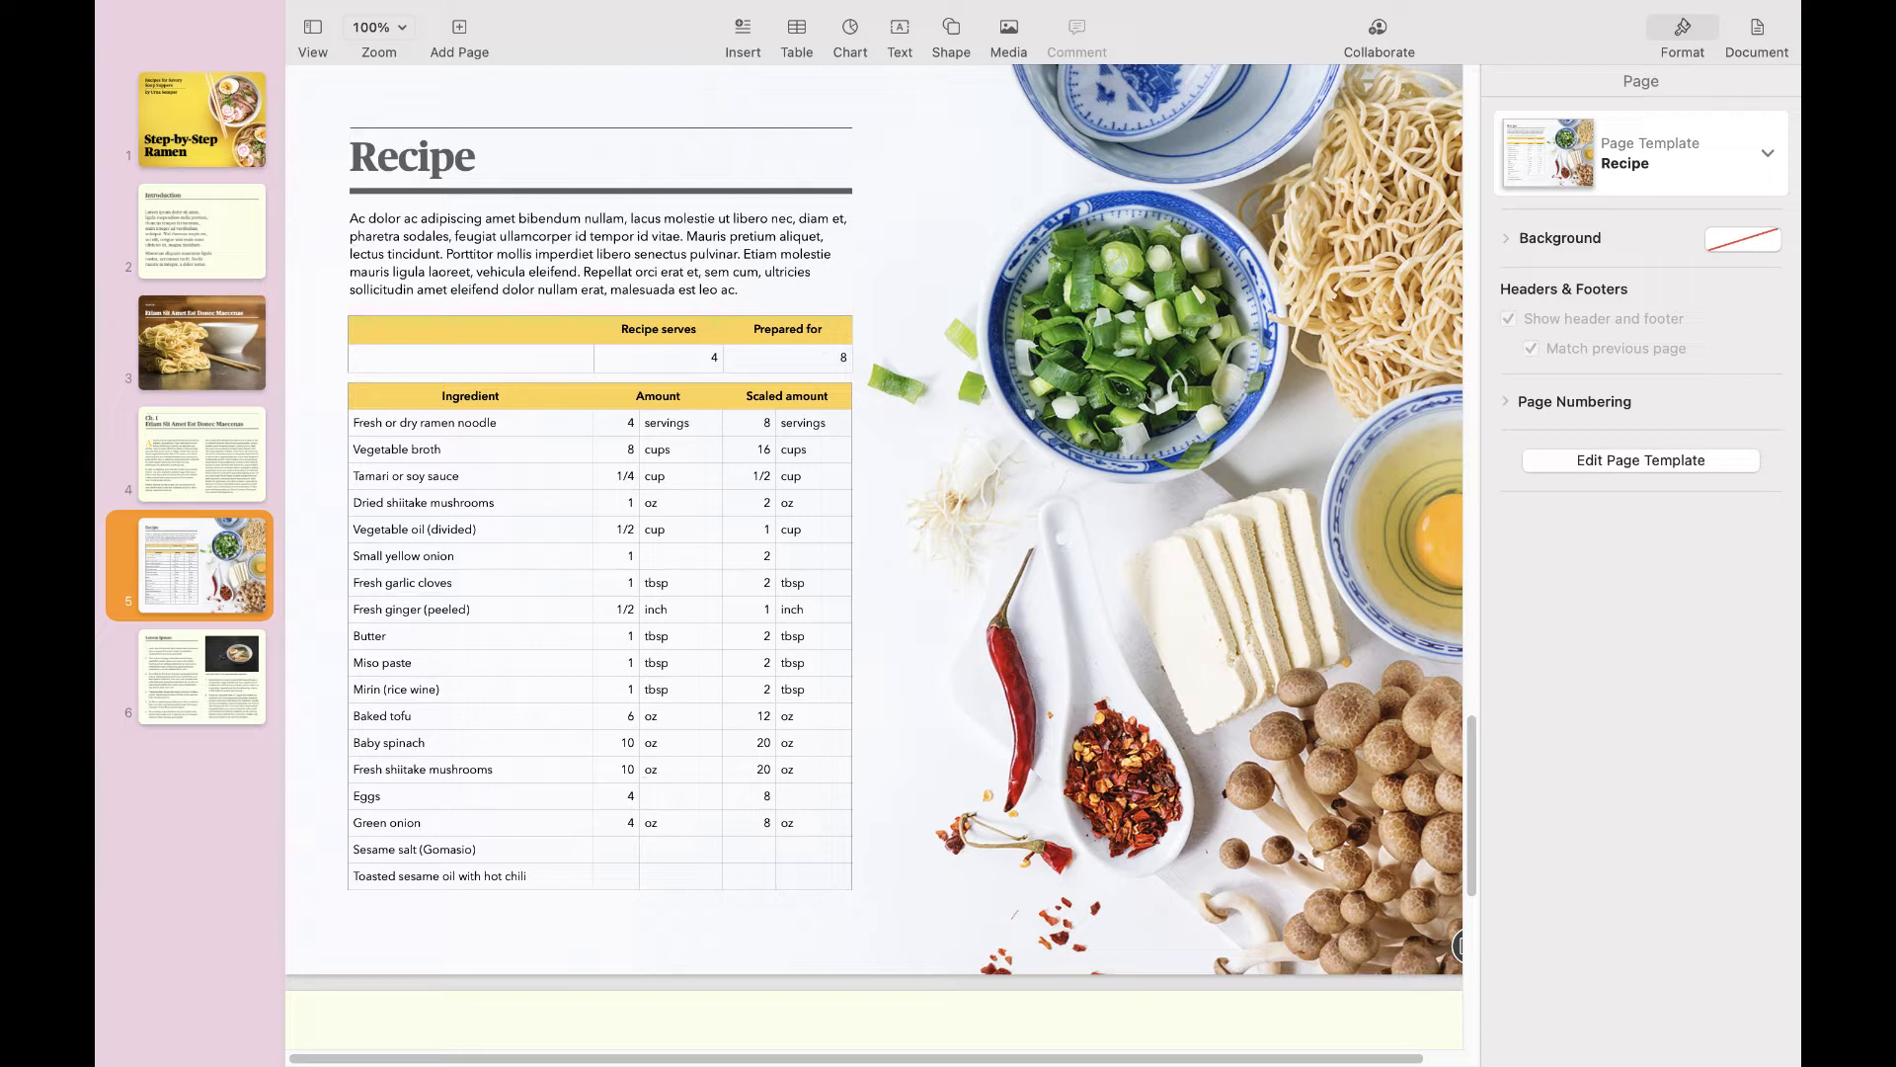
scroll(874, 533, "down", 10)
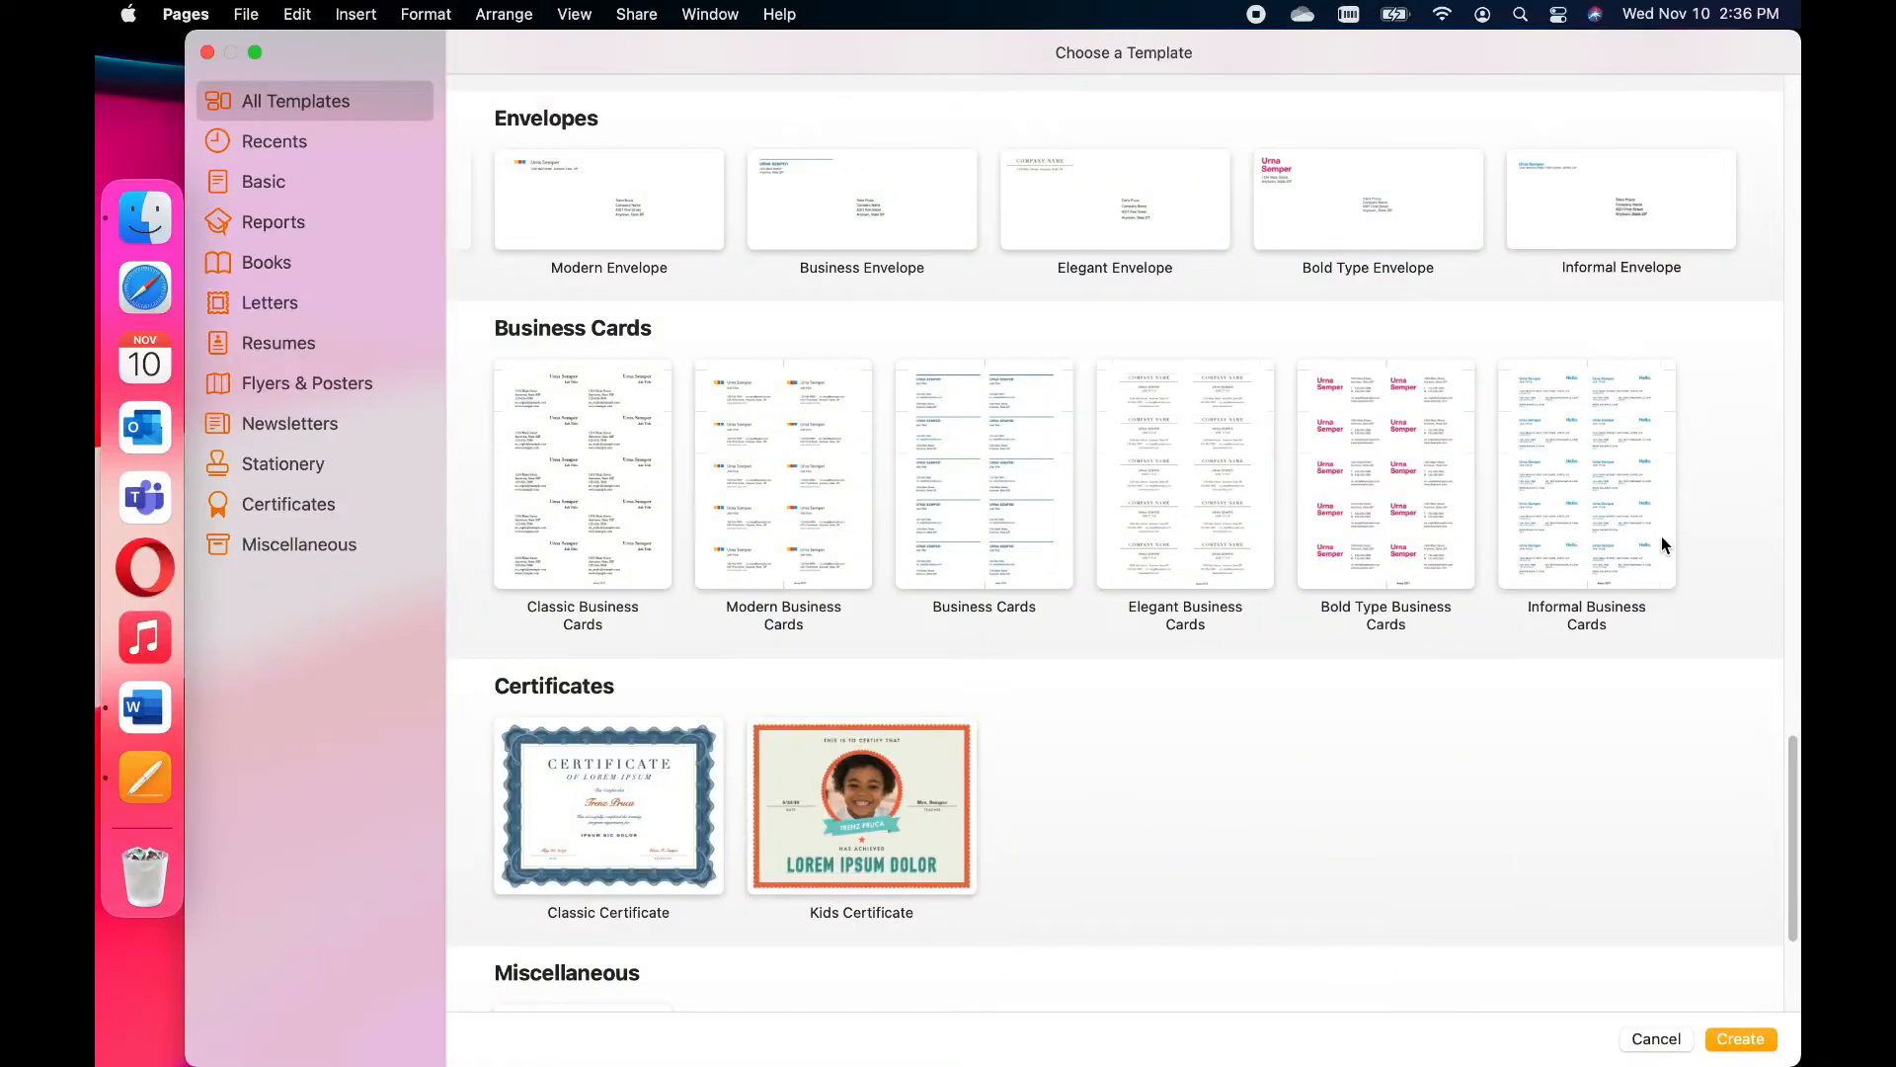
Step: Review the full list of all templates down to Miscellaneous and return to its beginning
scroll(1055, 796, "down", 5)
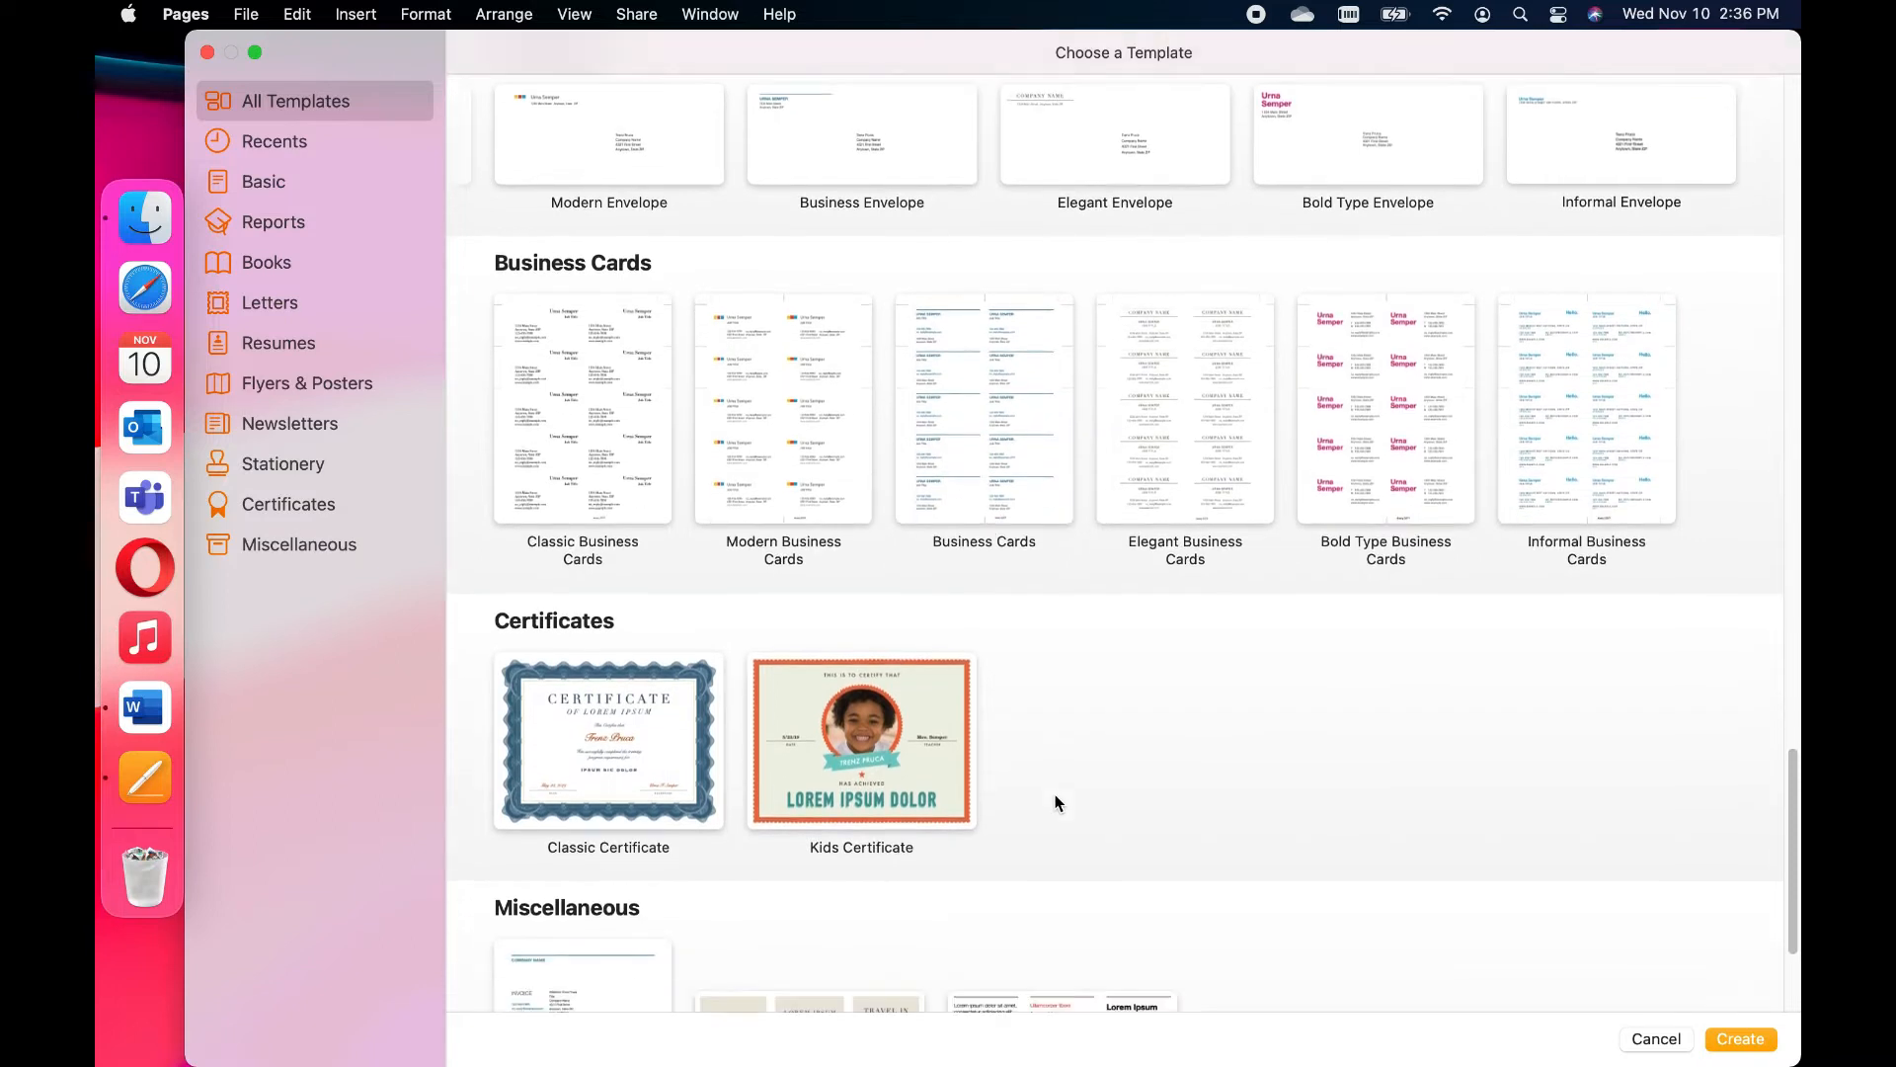
scroll(1058, 802, "down", 2)
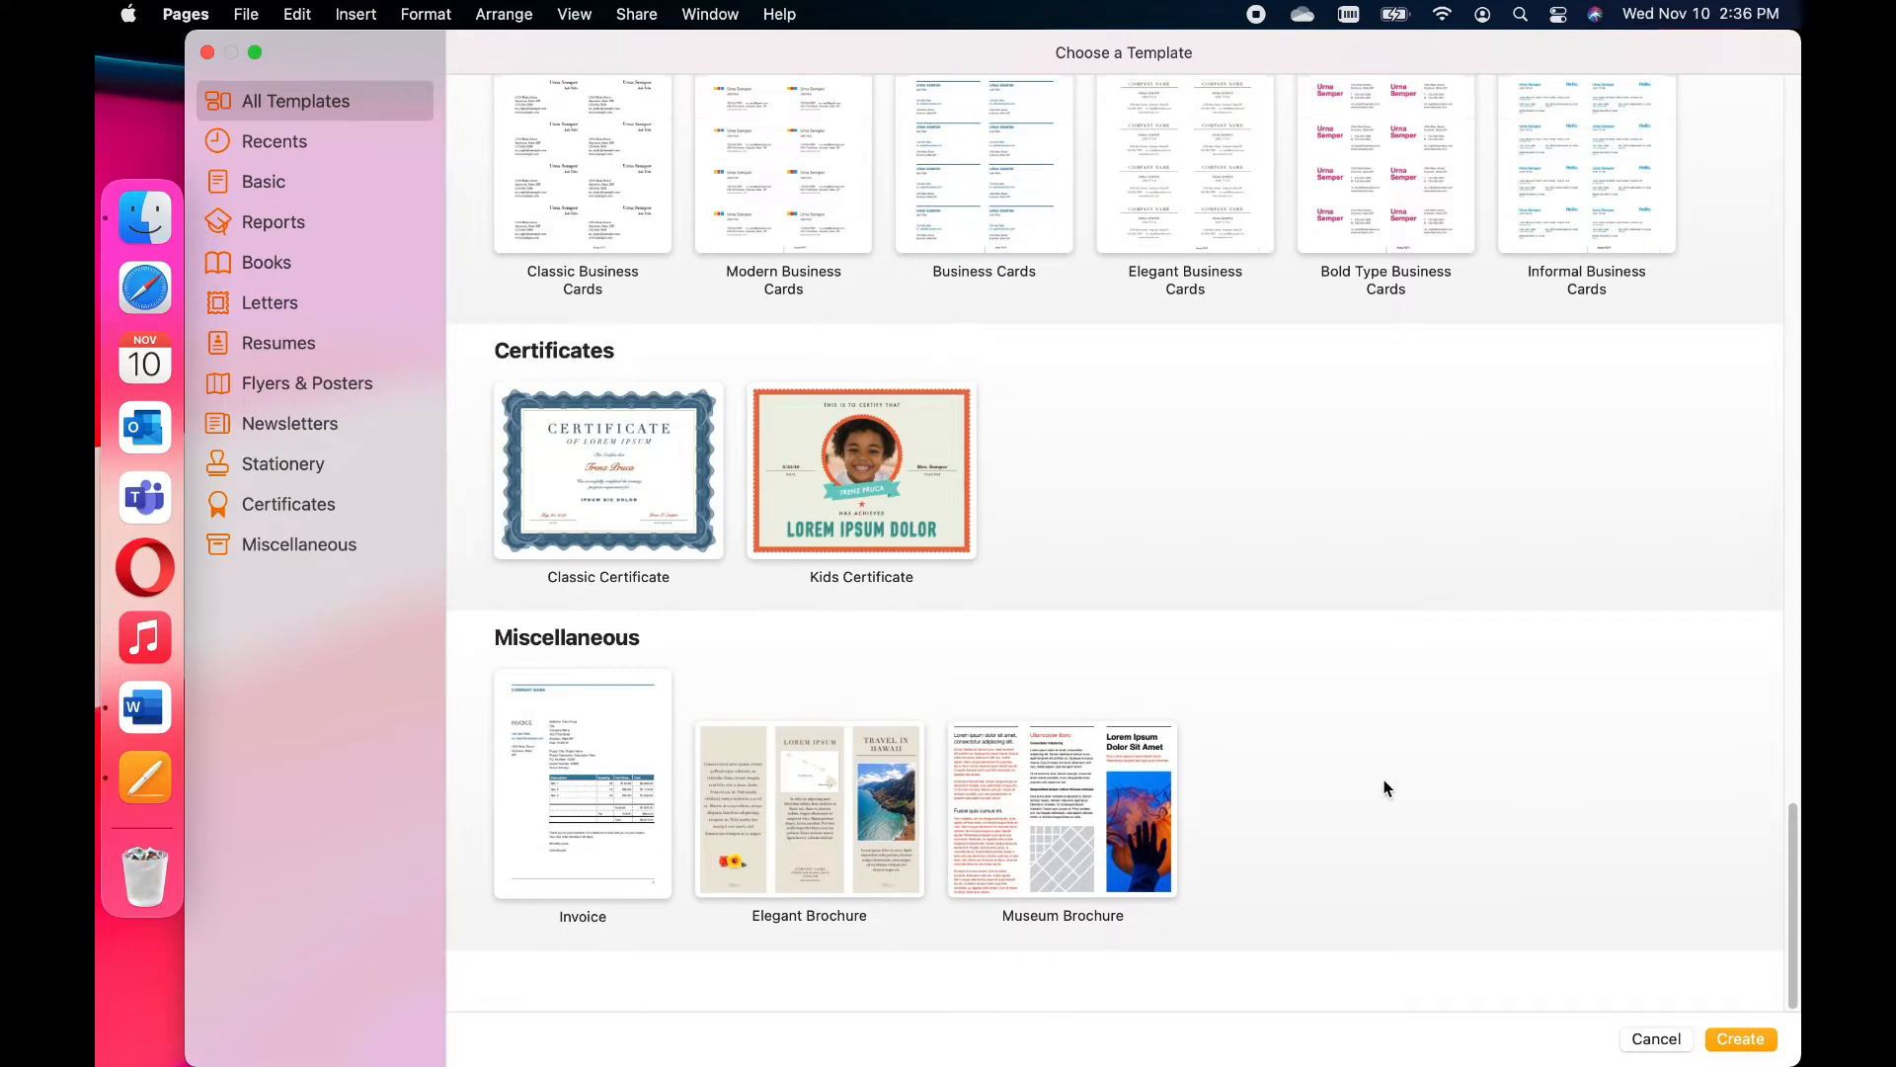
scroll(1386, 787, "up", 15)
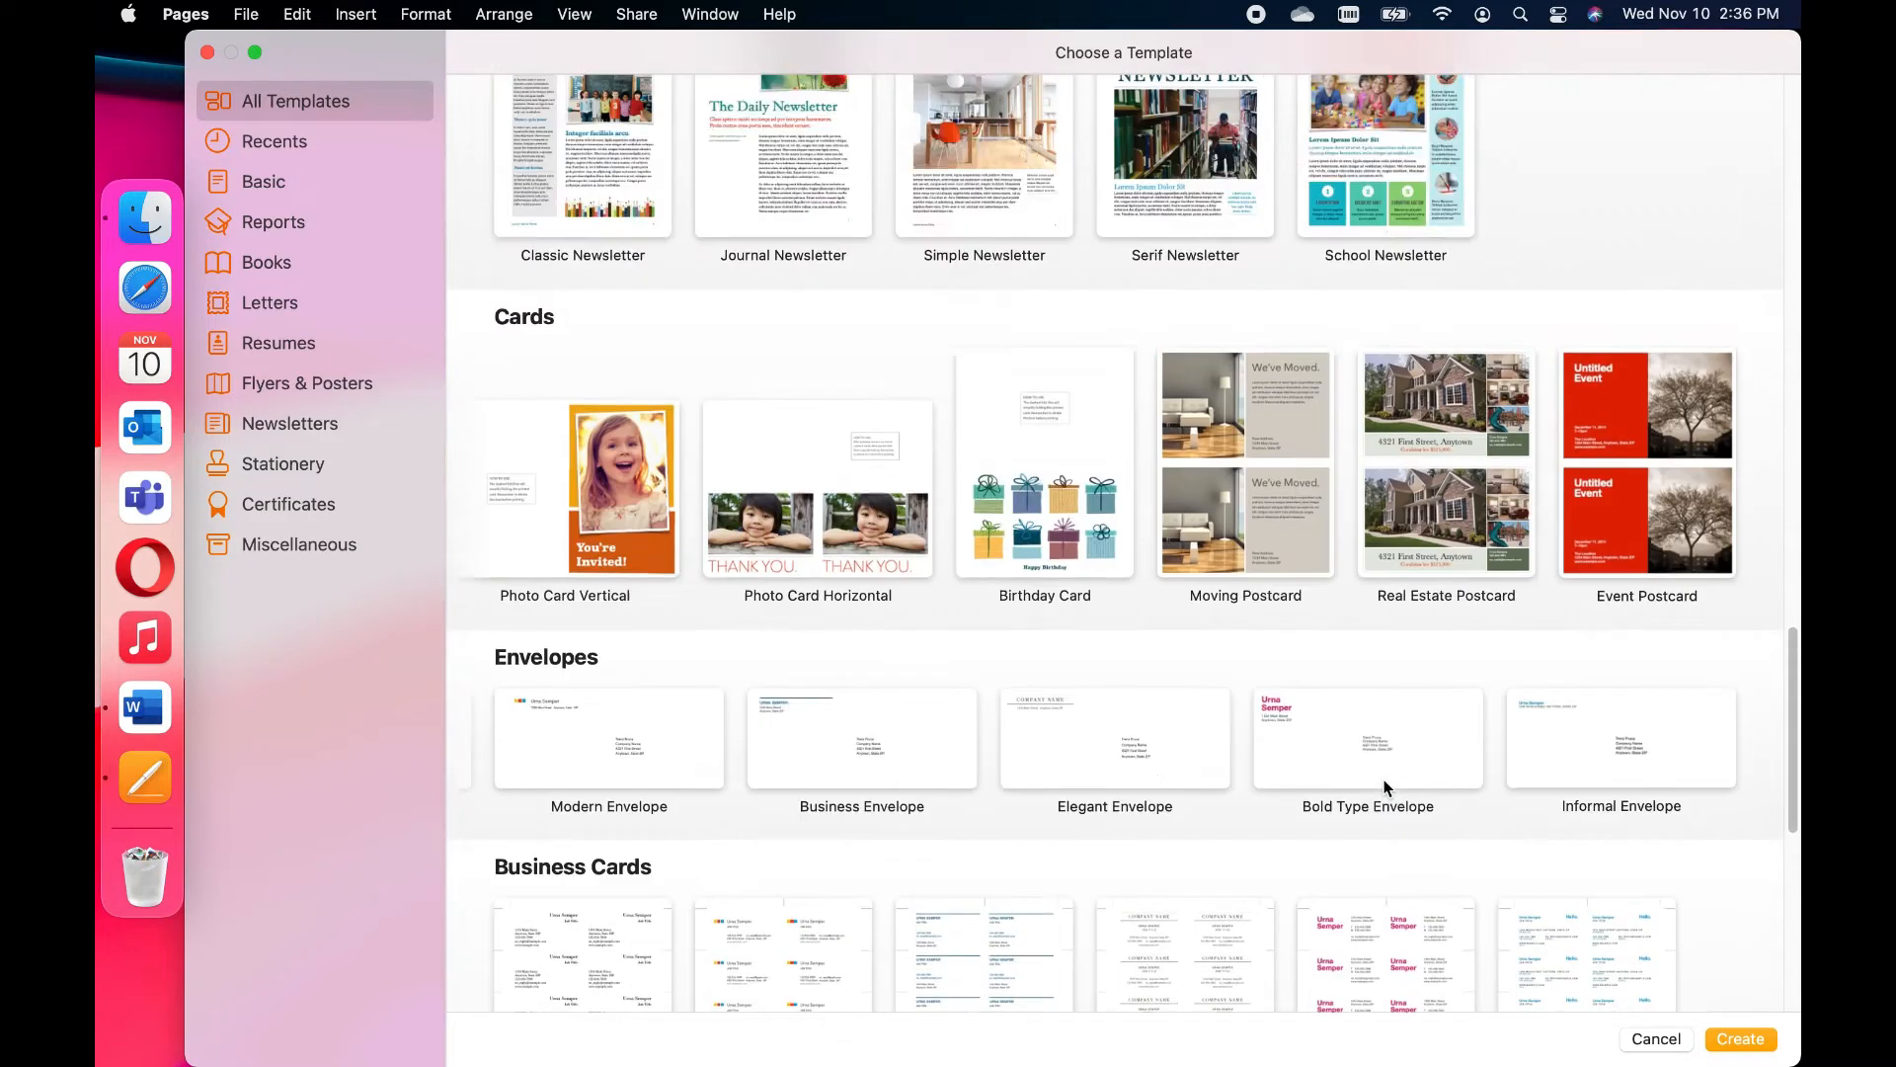
scroll(1384, 788, "up", 20)
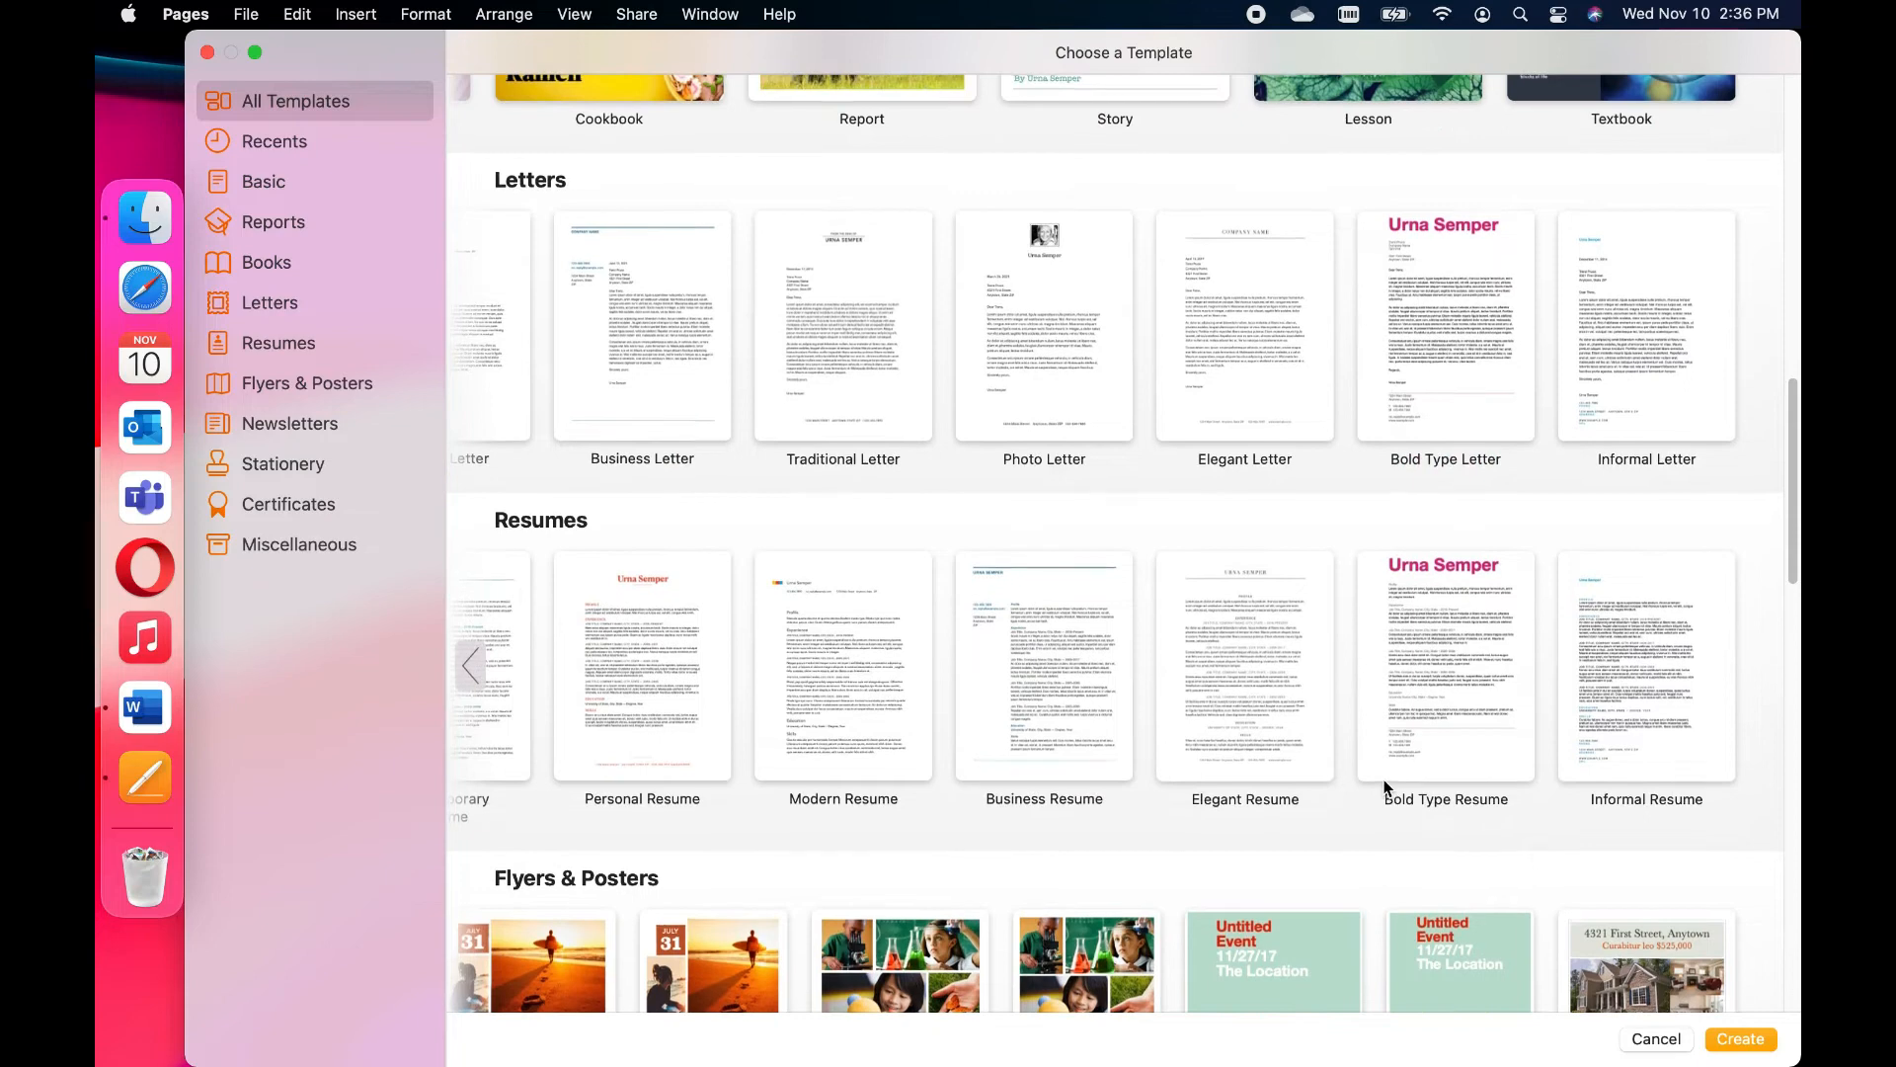
scroll(1384, 787, "up", 11)
scroll(1384, 788, "up", 12)
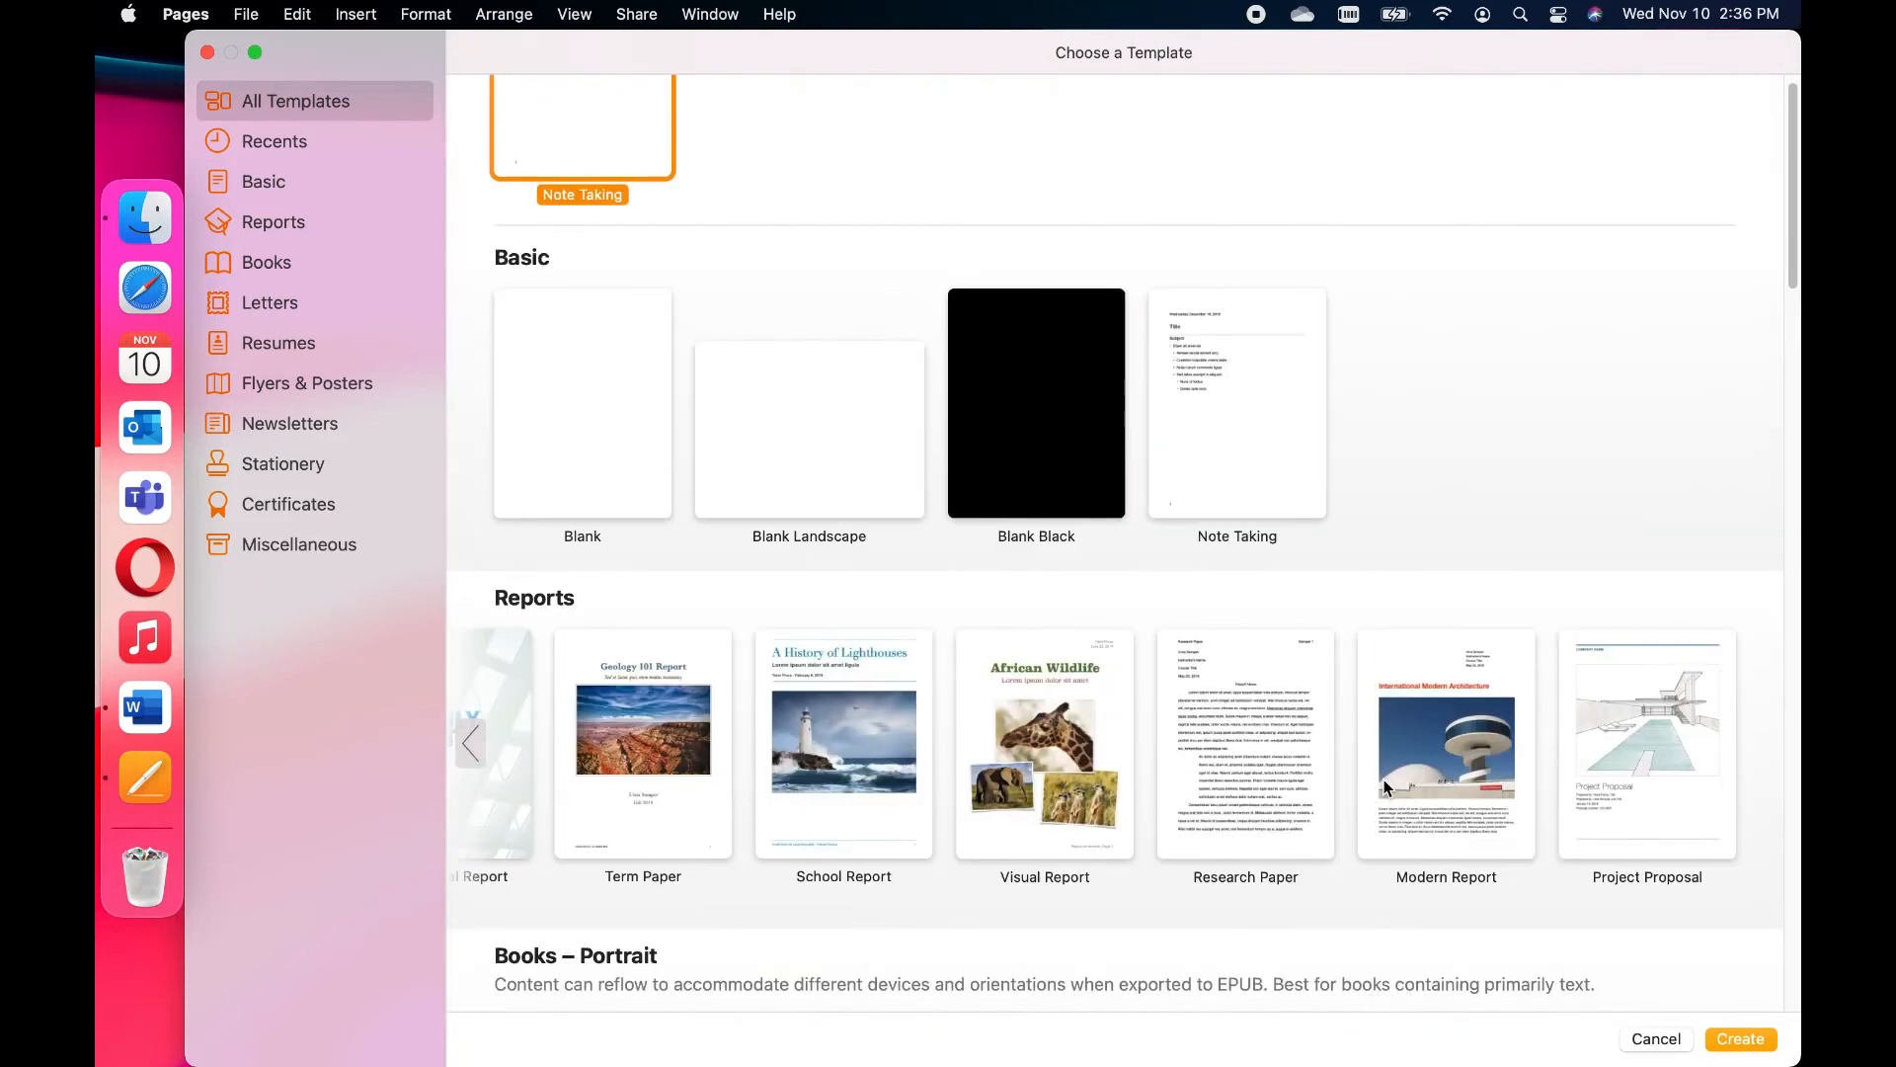
scroll(1384, 785, "up", 4)
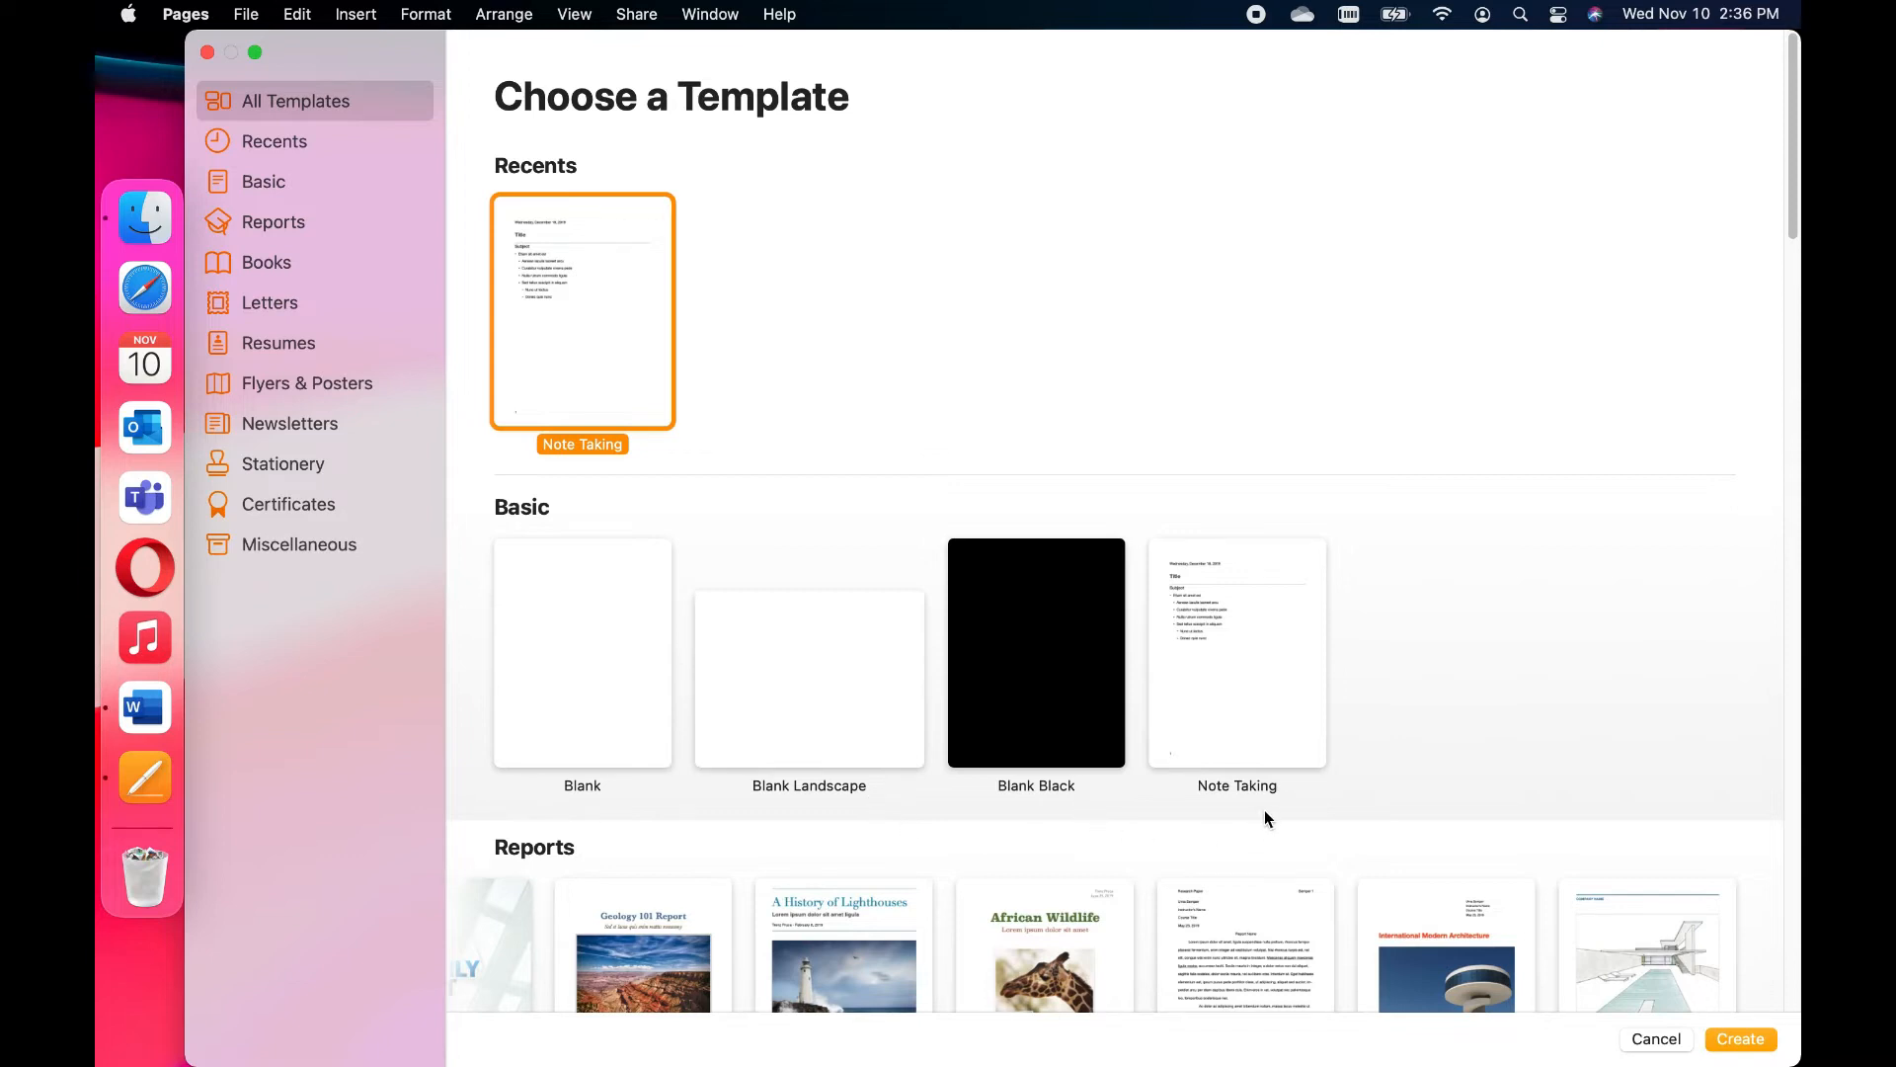
Step: Create a document from the Blank template and display its window in full screen
left_click(570, 687)
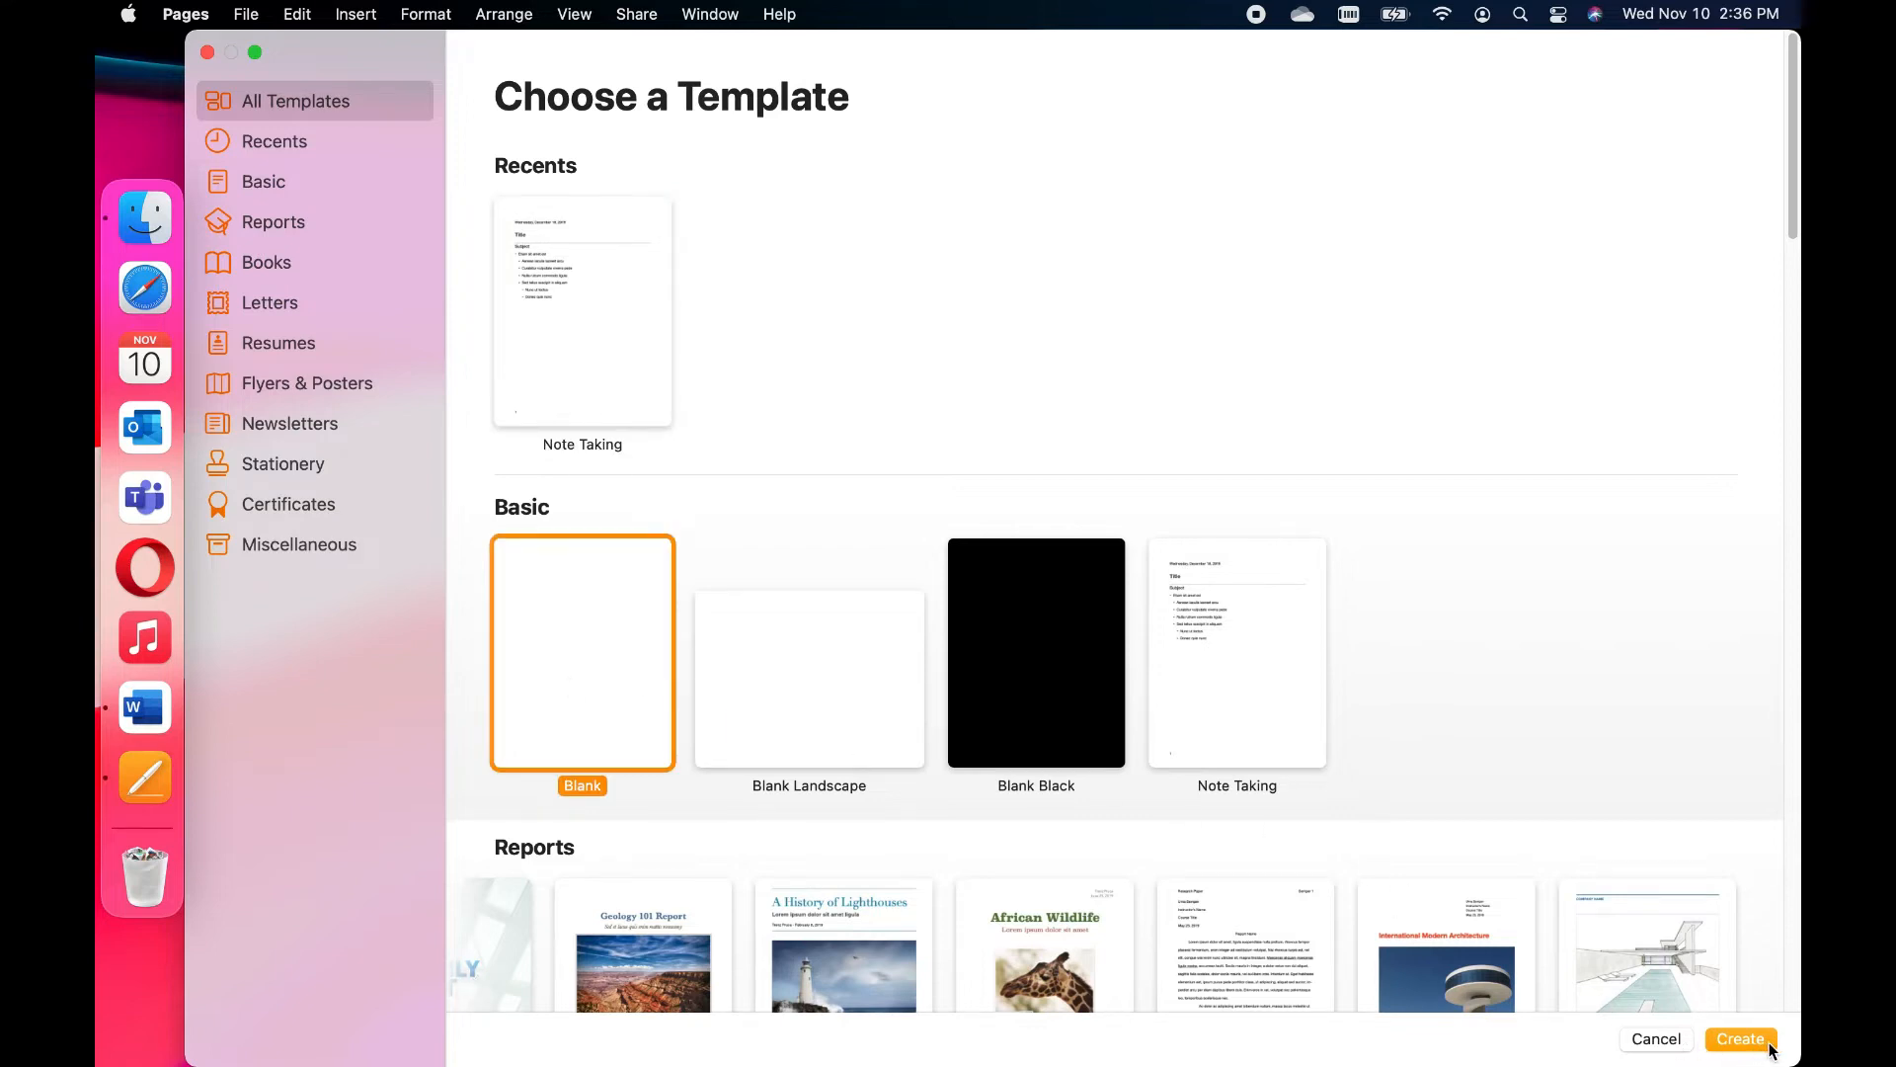
double_click(578, 640)
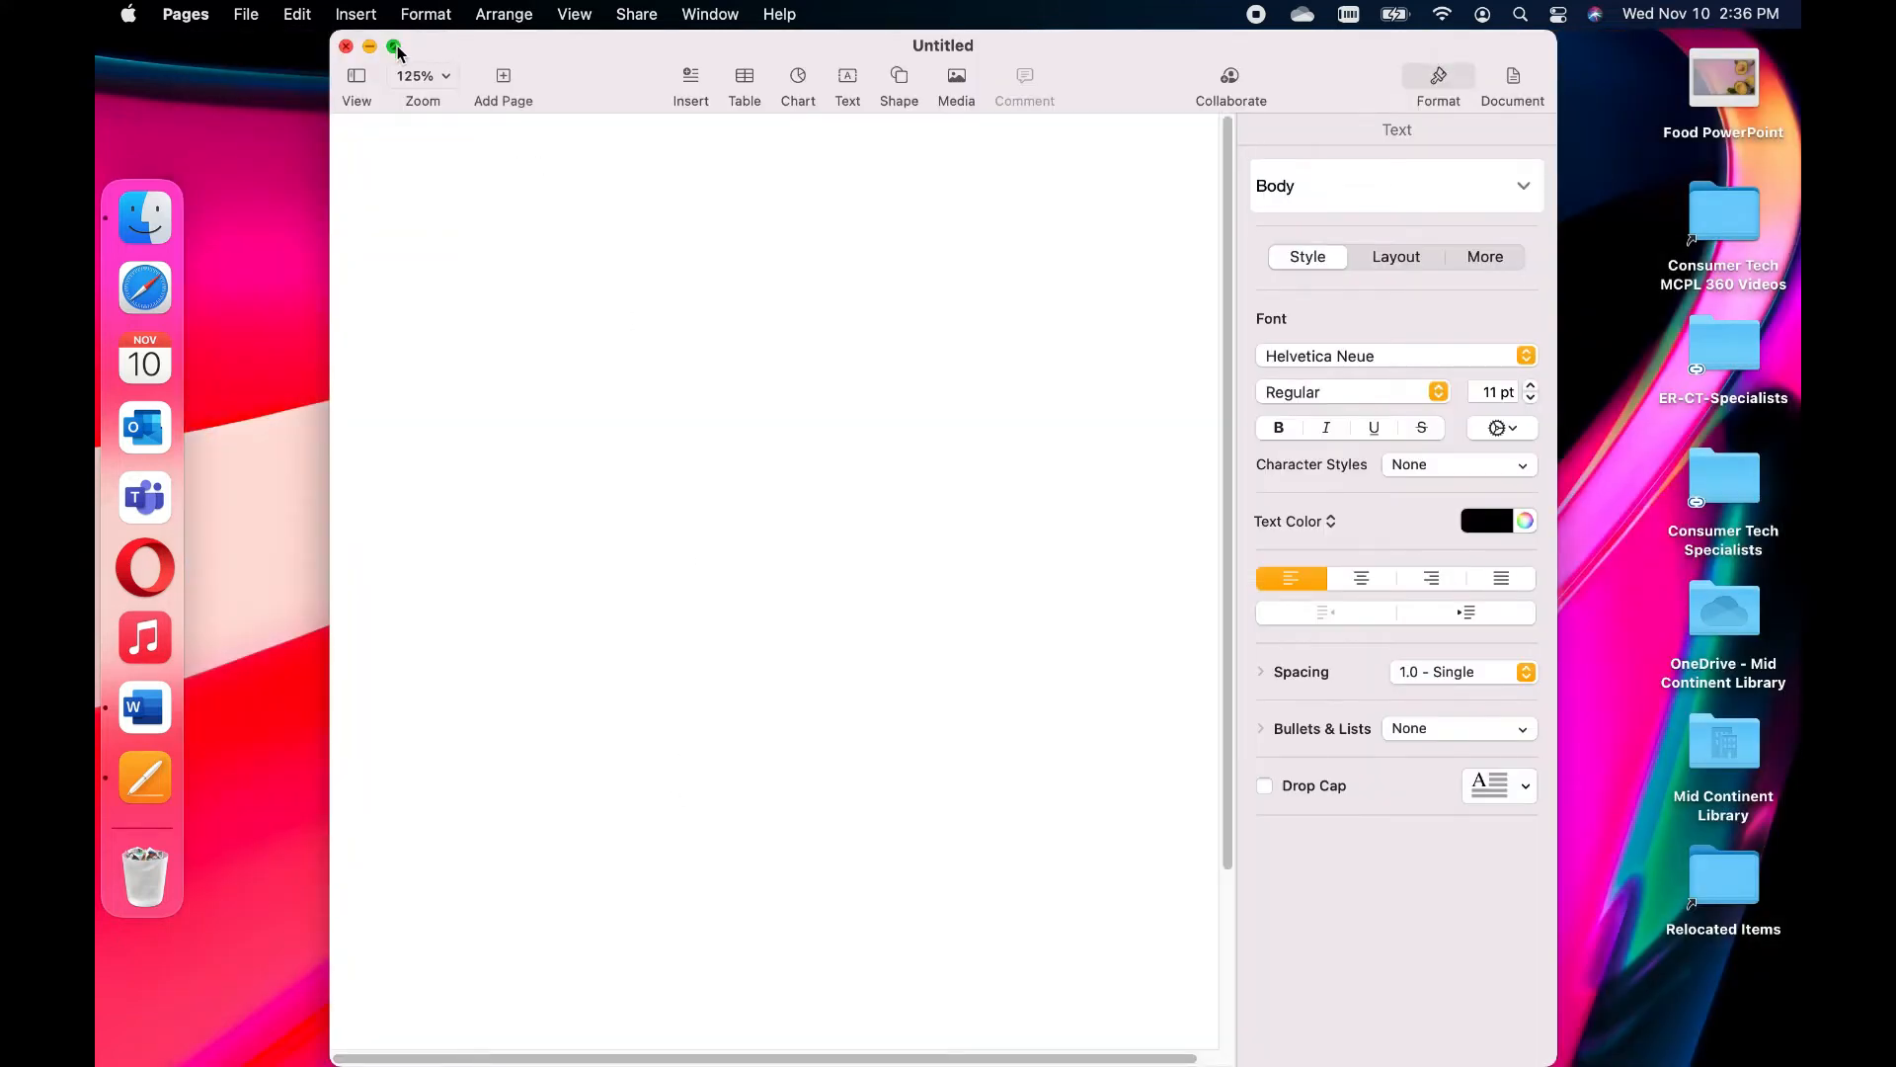
mouse_move(395, 50)
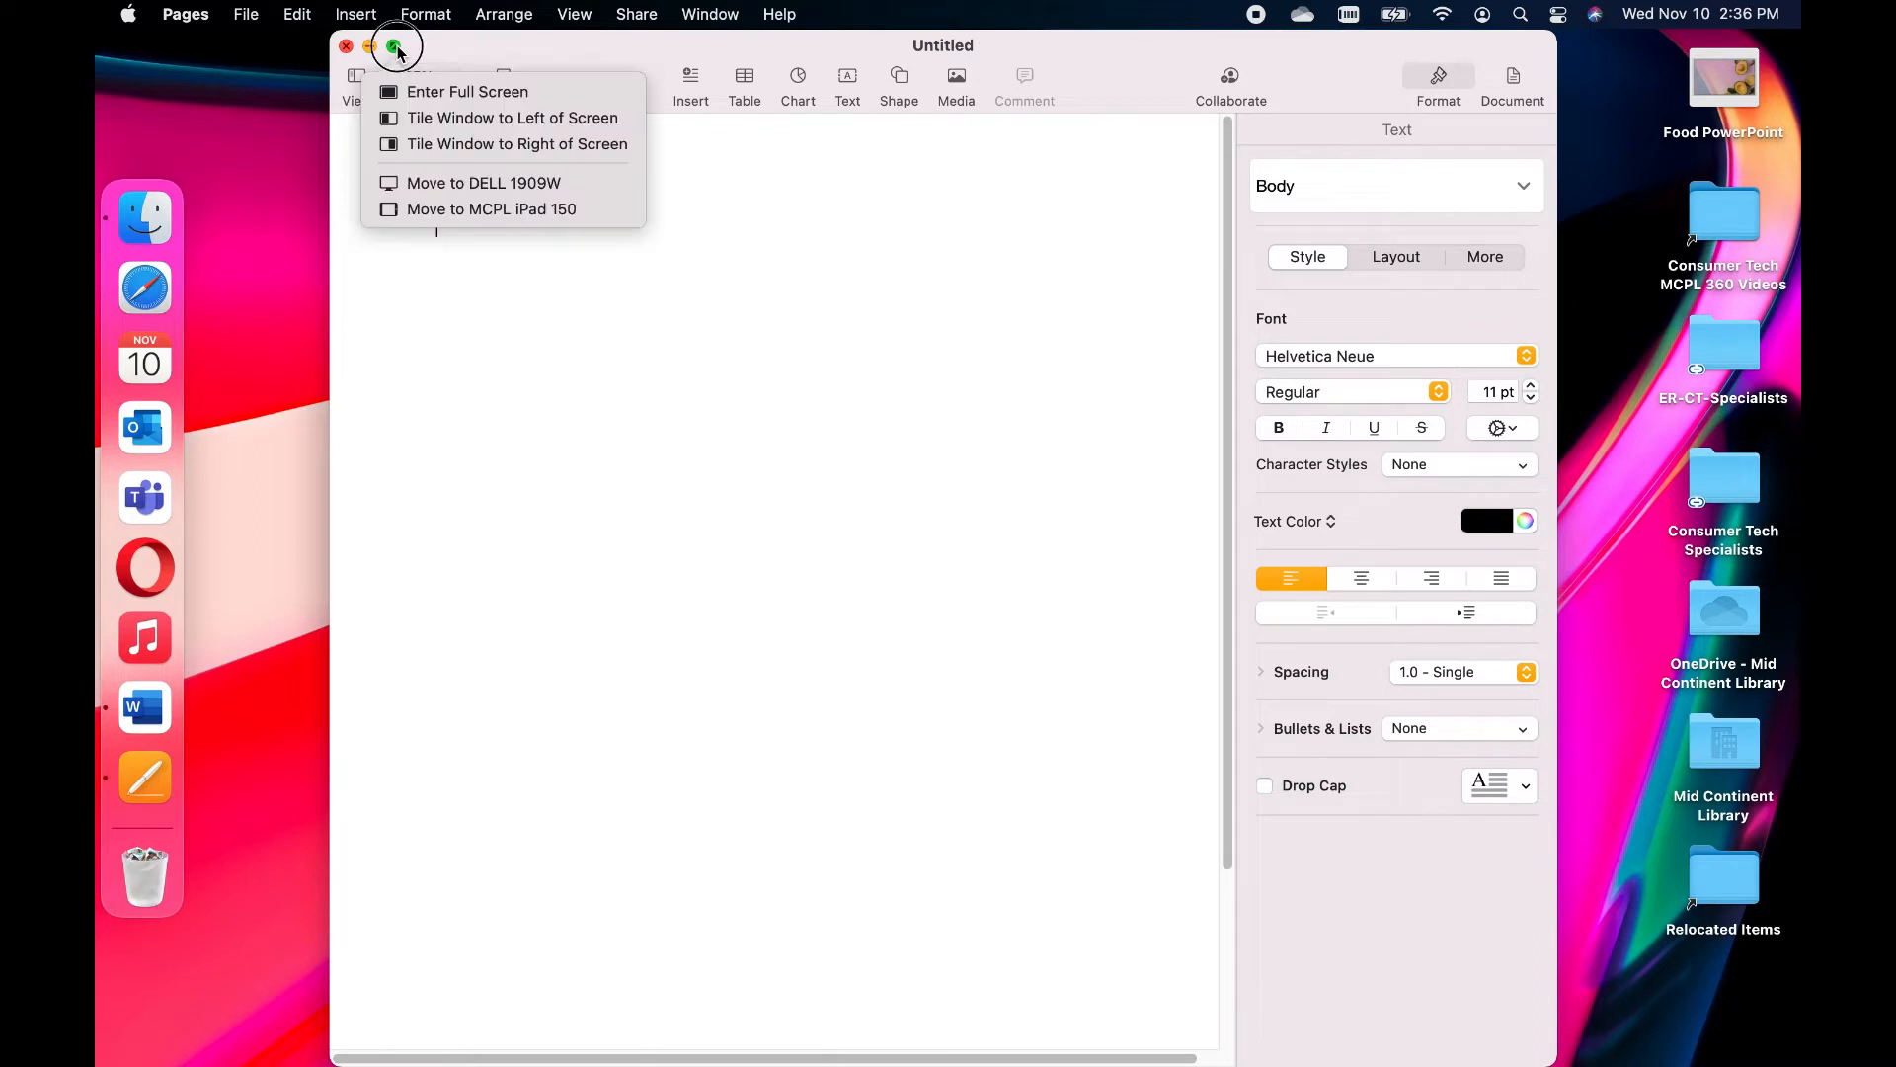
left_click(552, 91)
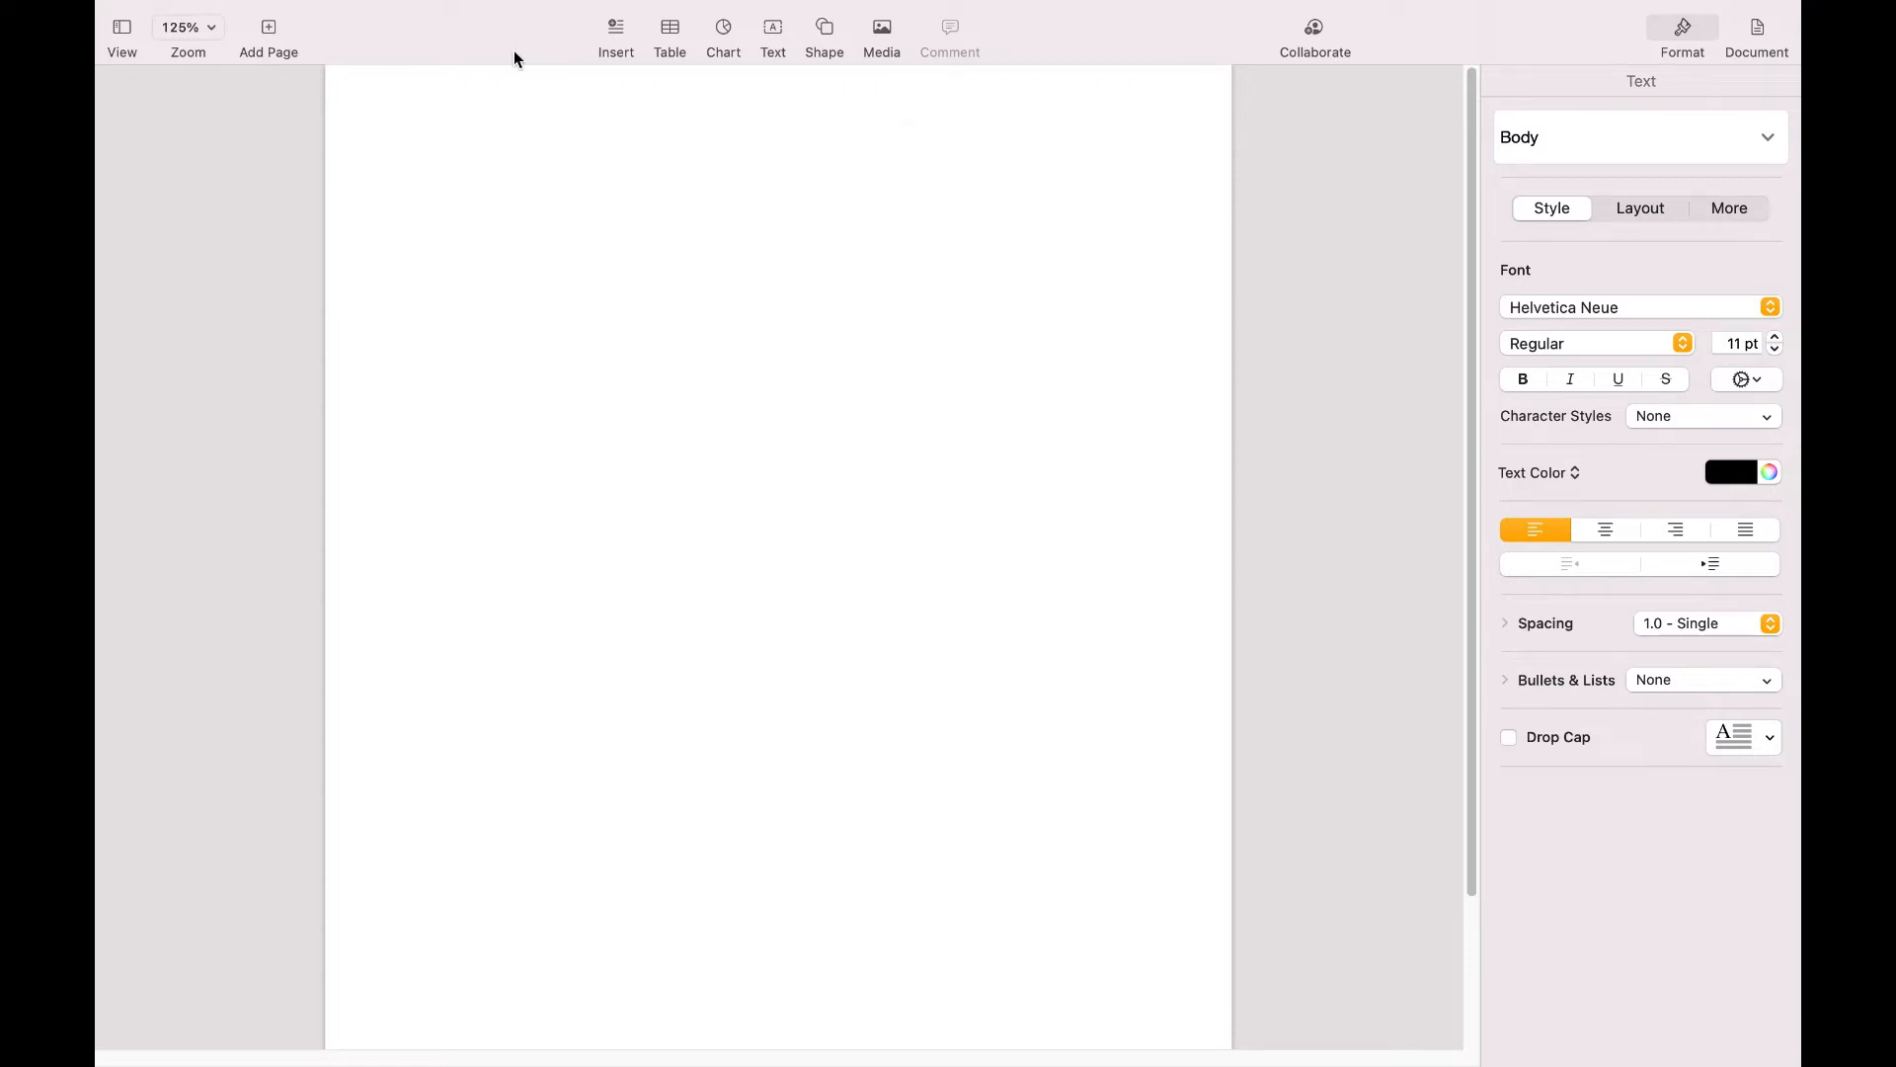
Step: Review the File, Edit and Insert commands, including the Spelling and Grammar and Table of Contents options
mouse_move(338, 3)
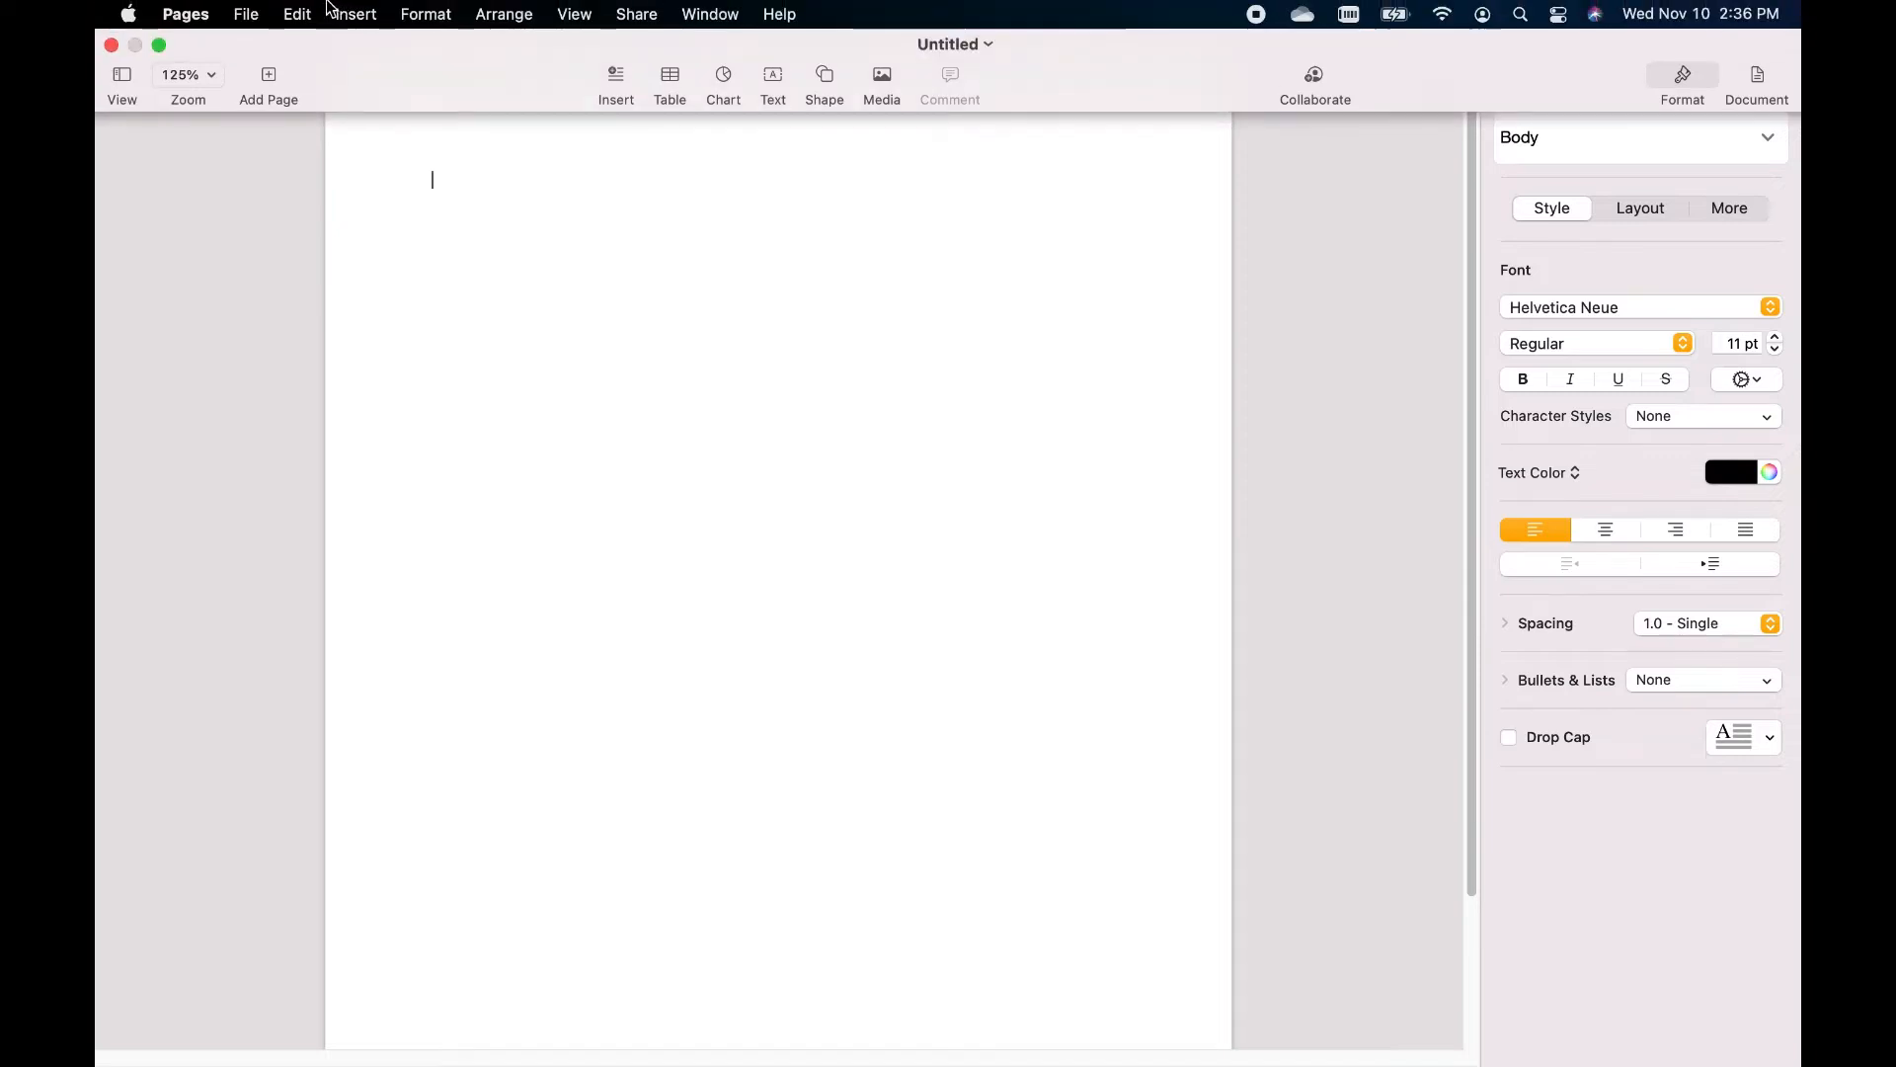
left_click(251, 15)
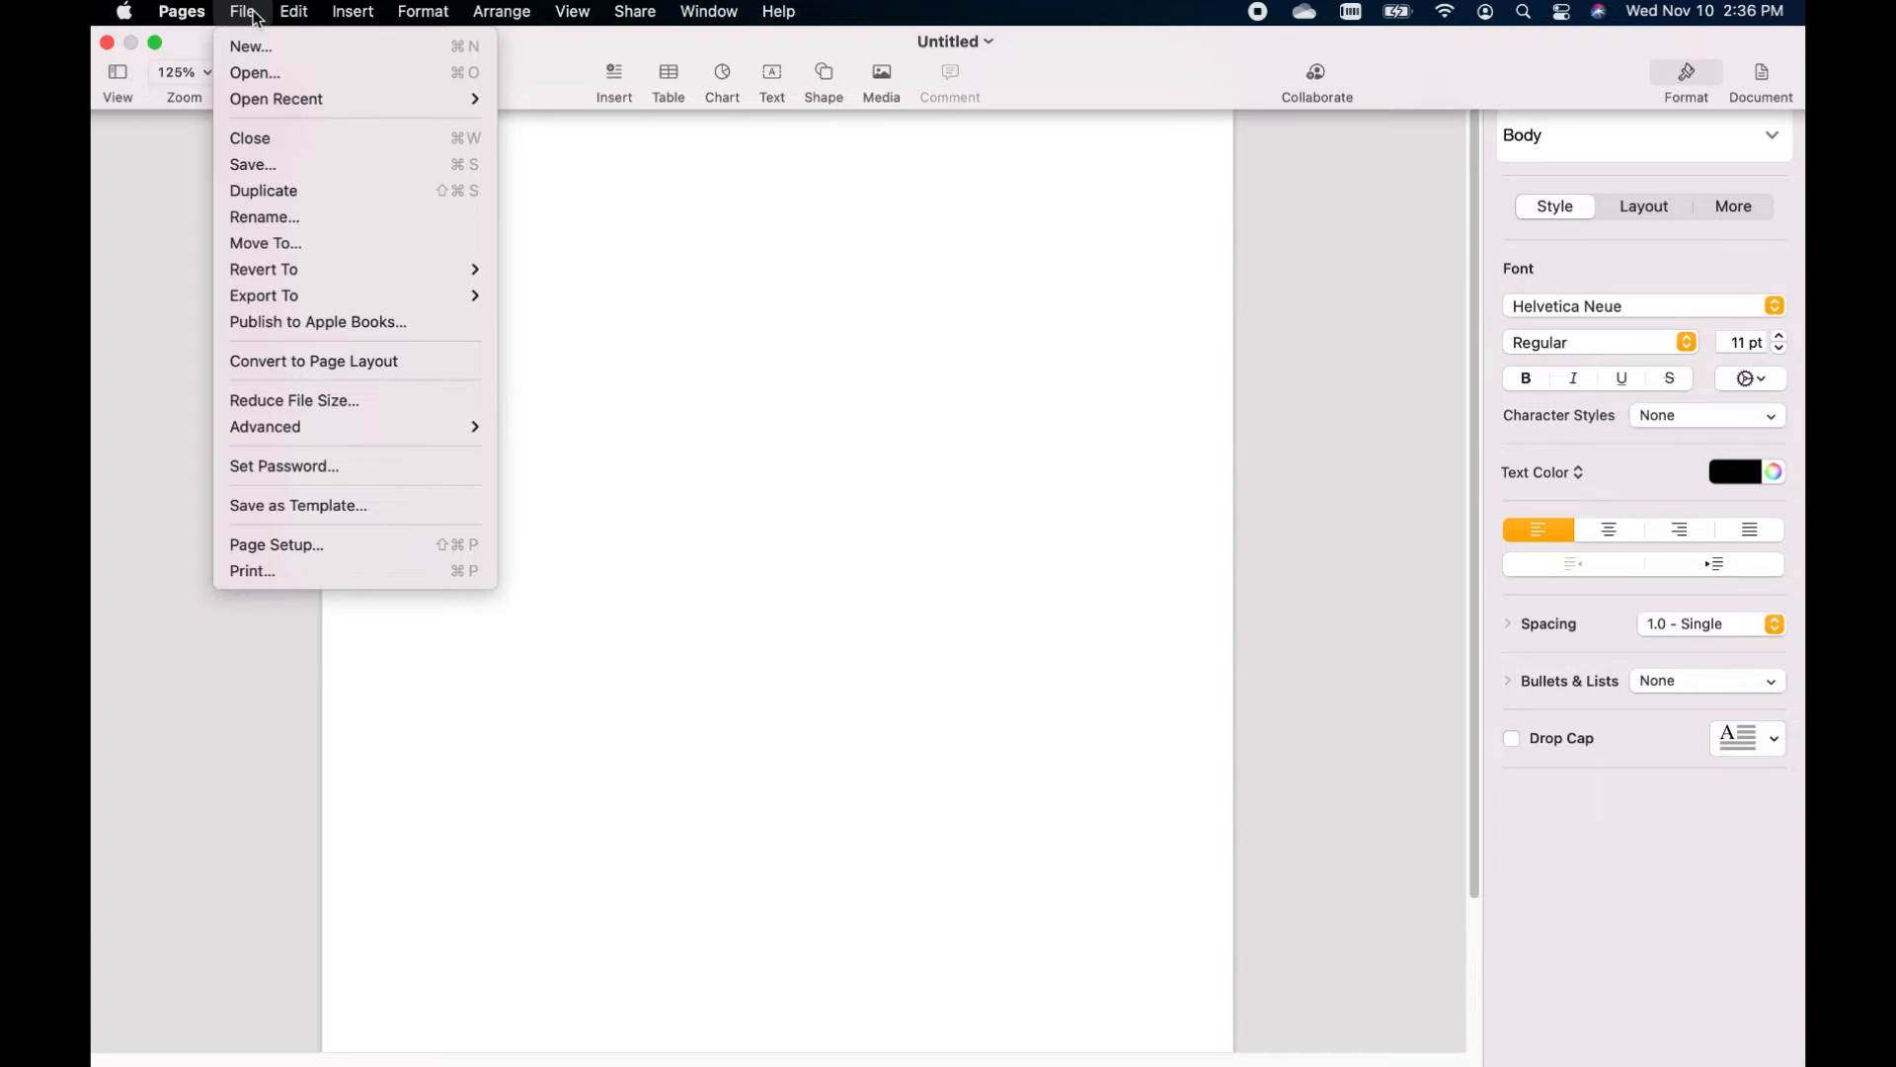
mouse_move(291, 17)
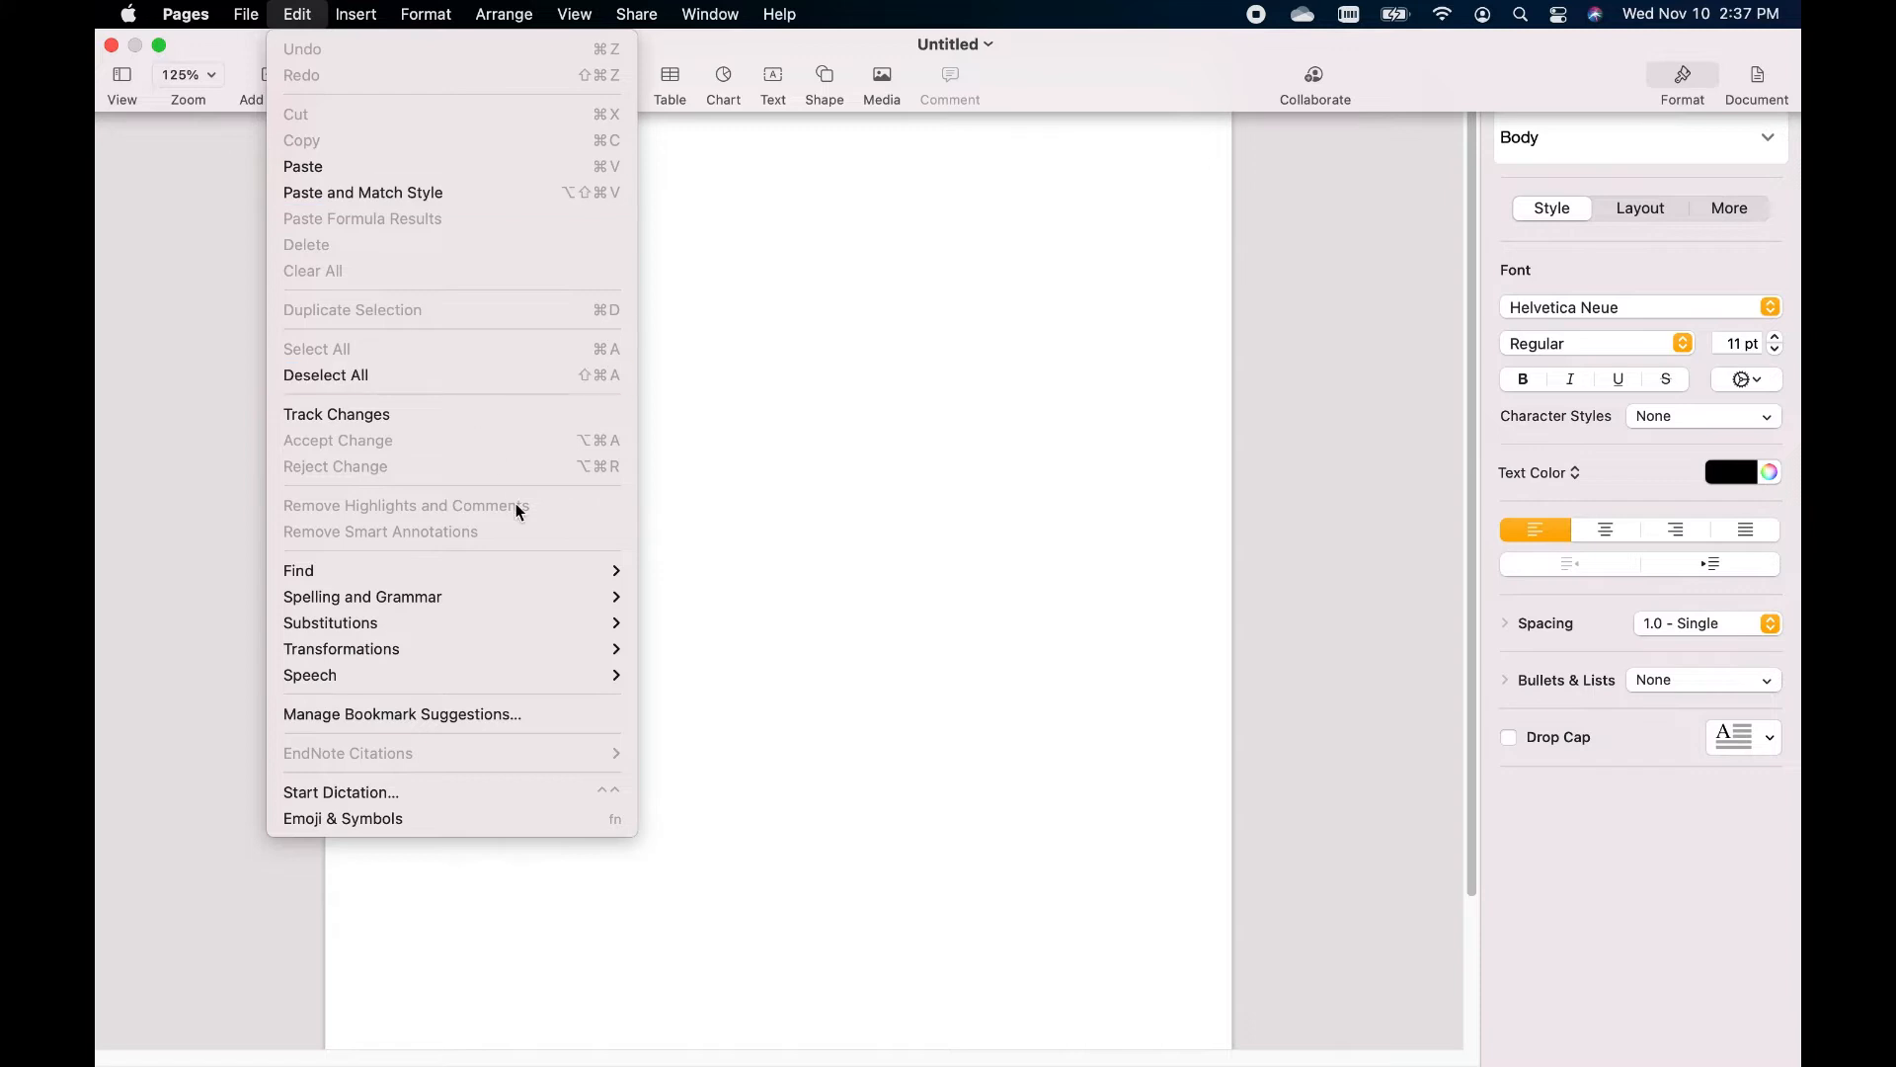
mouse_move(559, 599)
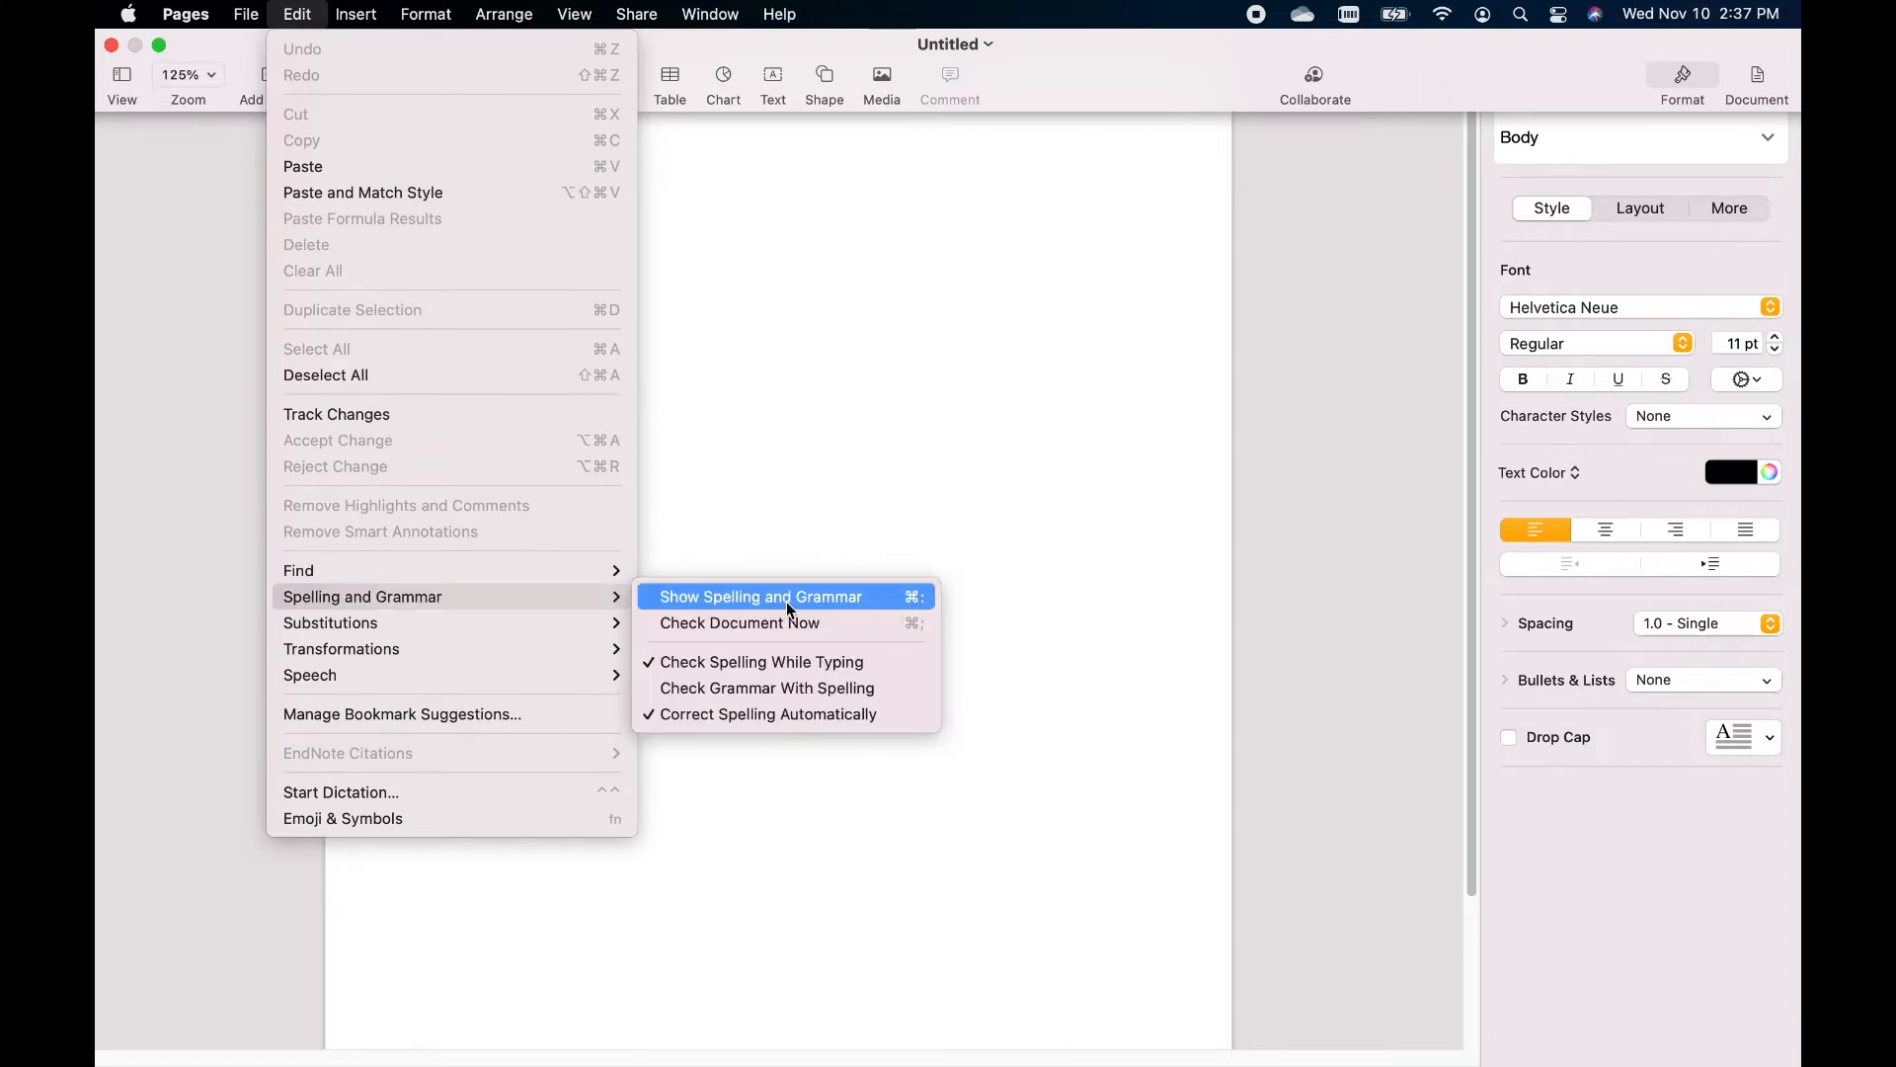
mouse_move(358, 16)
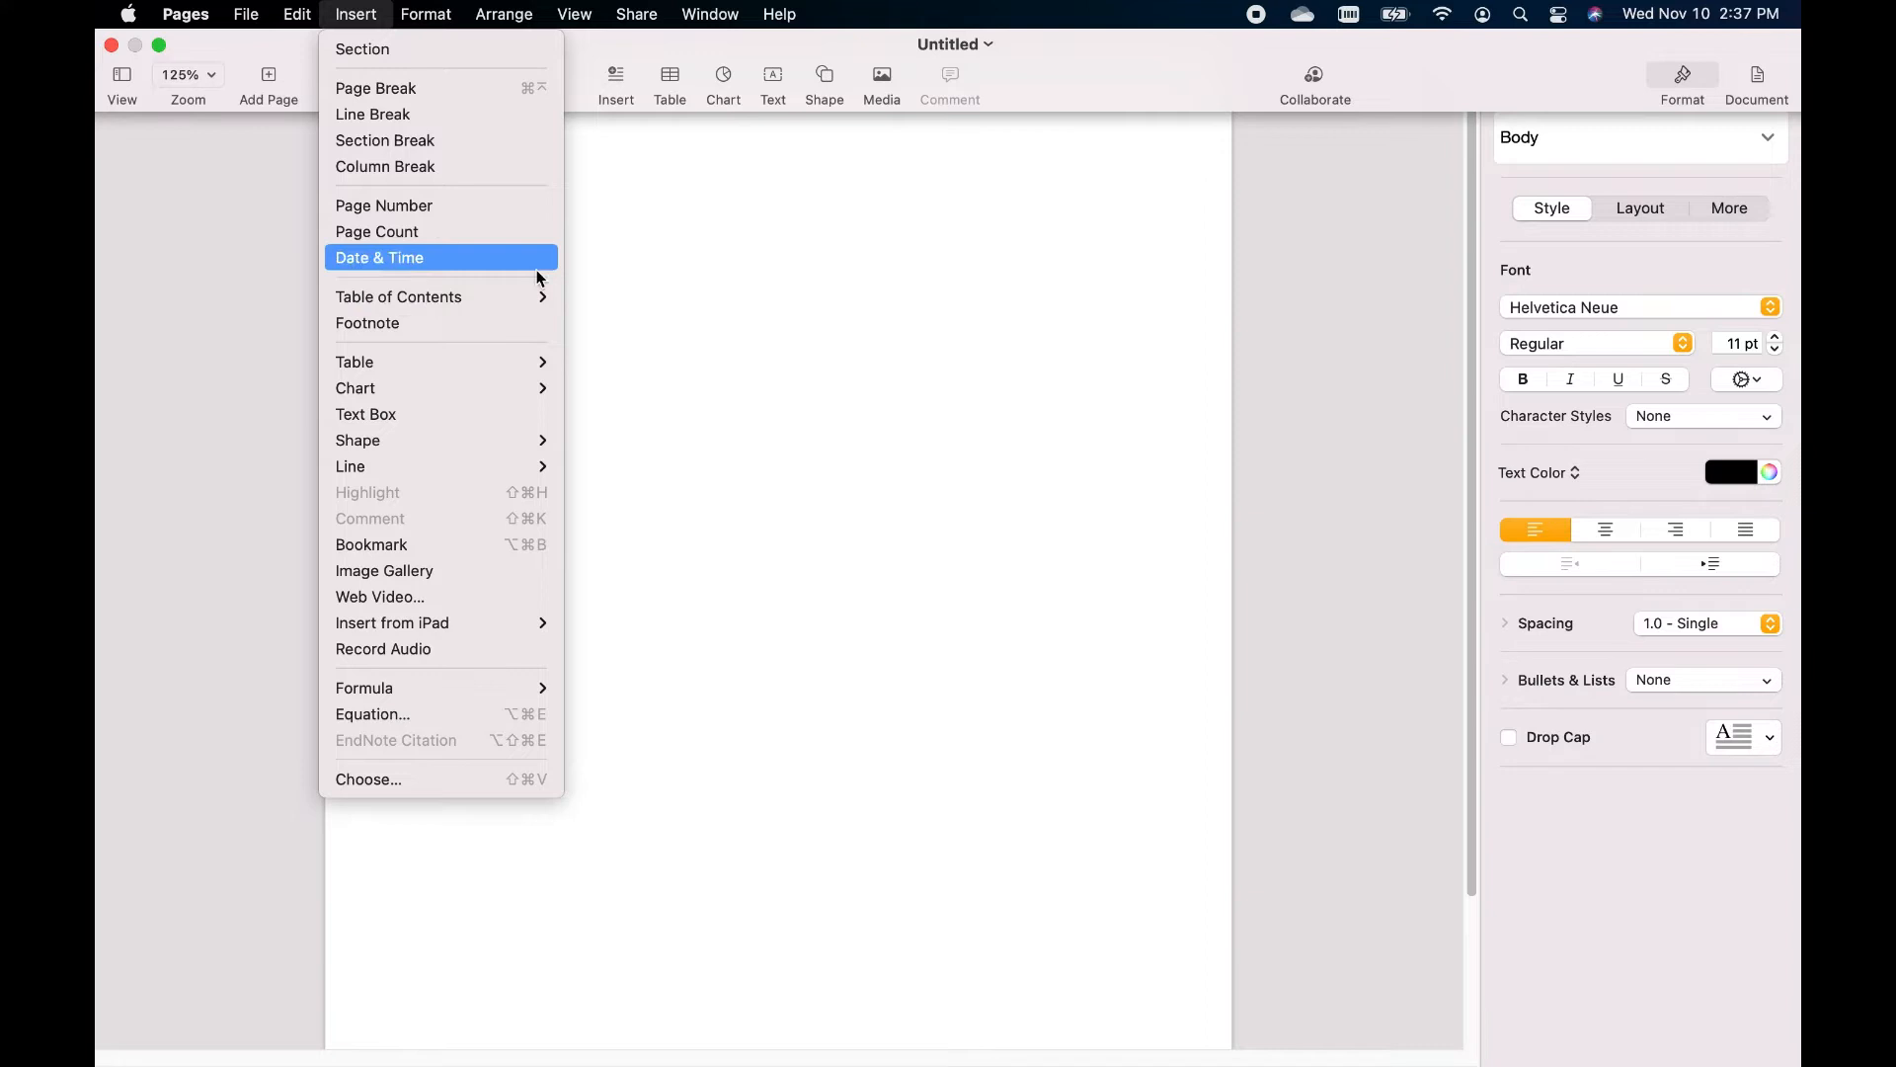
mouse_move(544, 292)
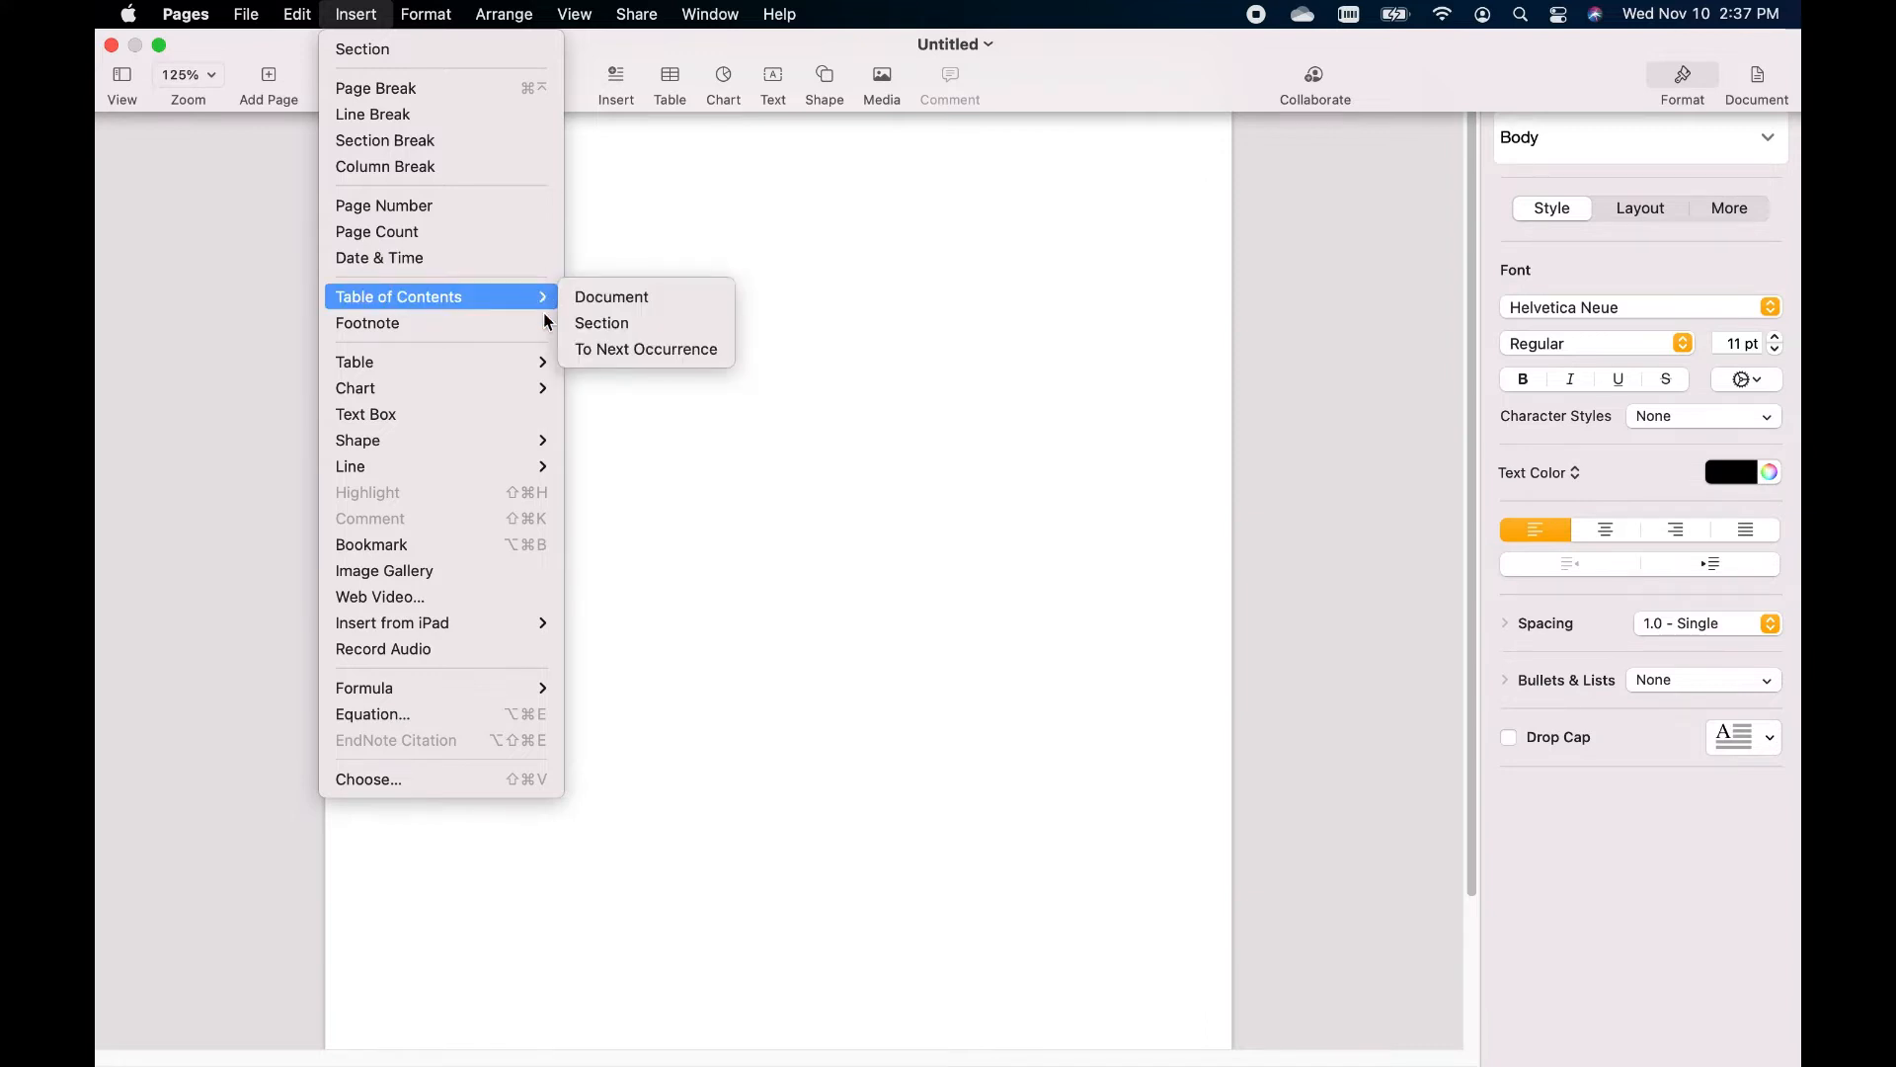
mouse_move(546, 373)
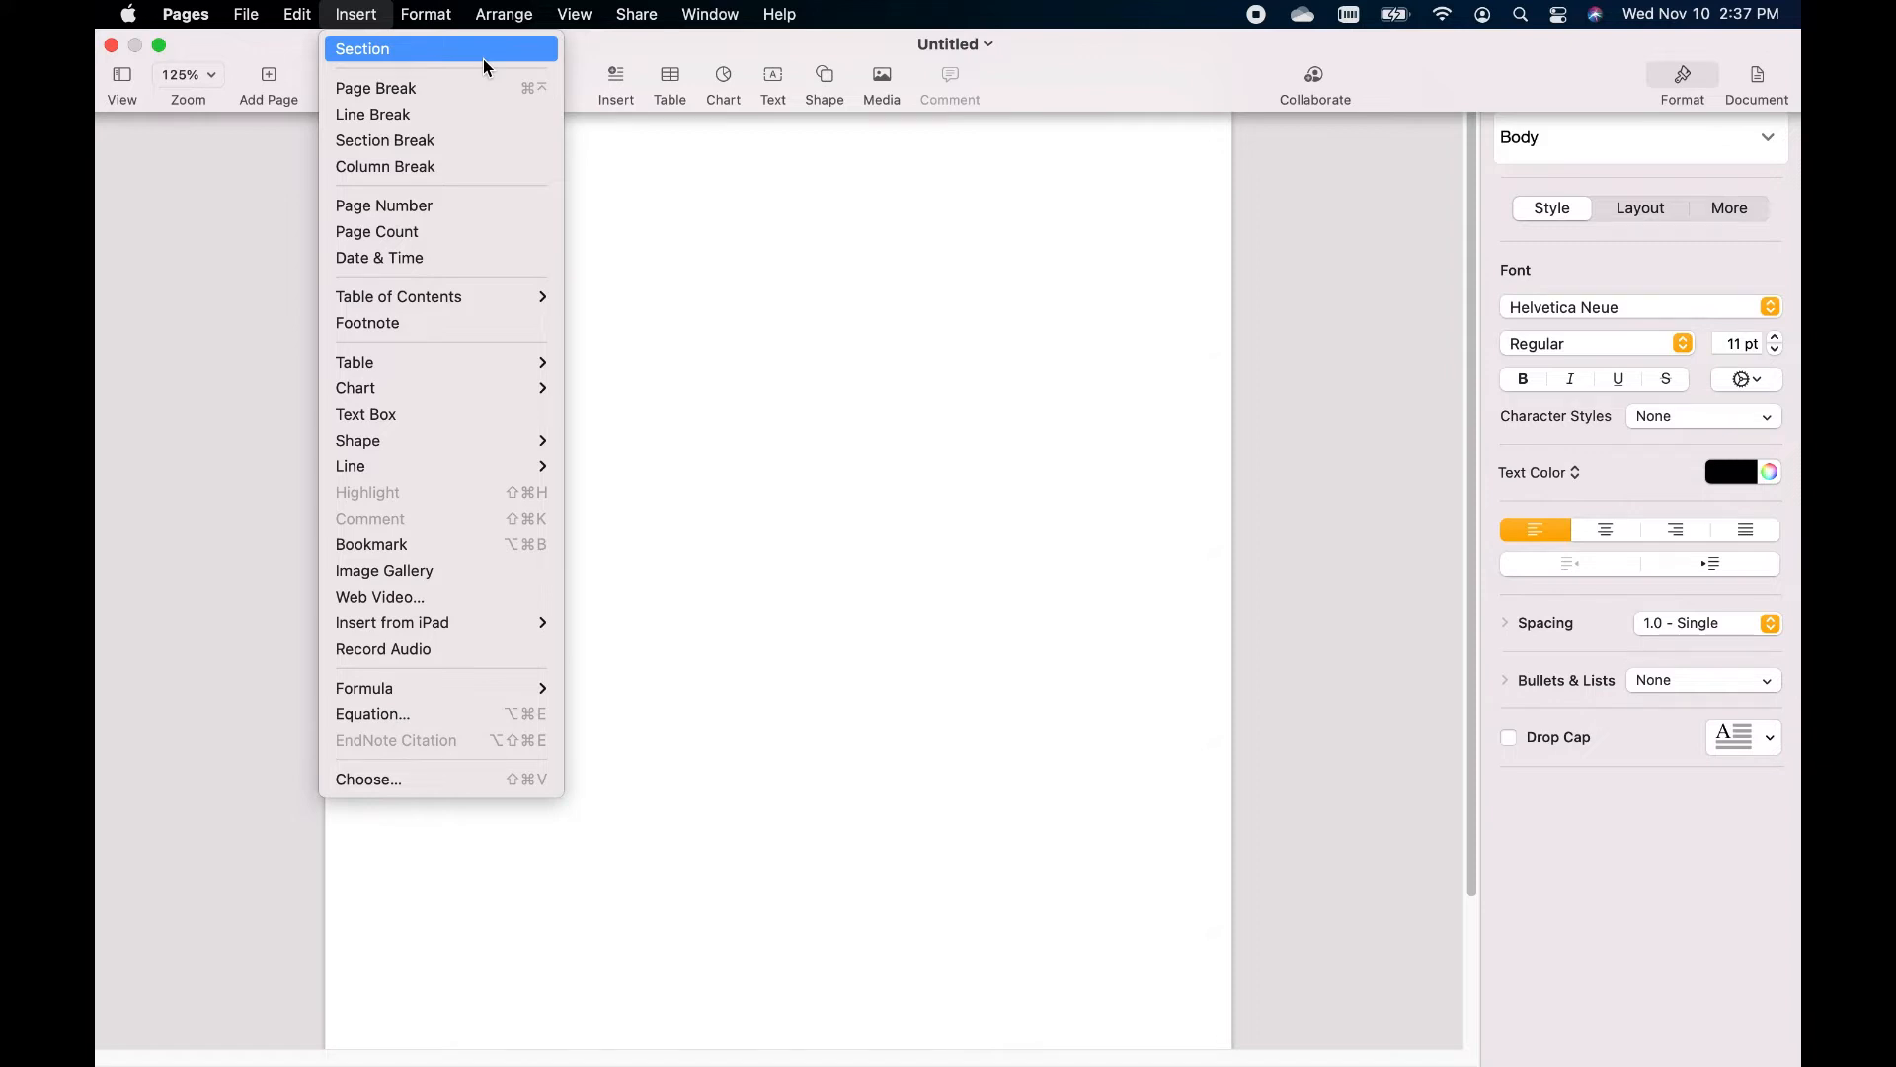
Step: Review the Format and Arrange commands, including the Shapes and Lines, Advanced and Section Layouts options
mouse_move(447, 18)
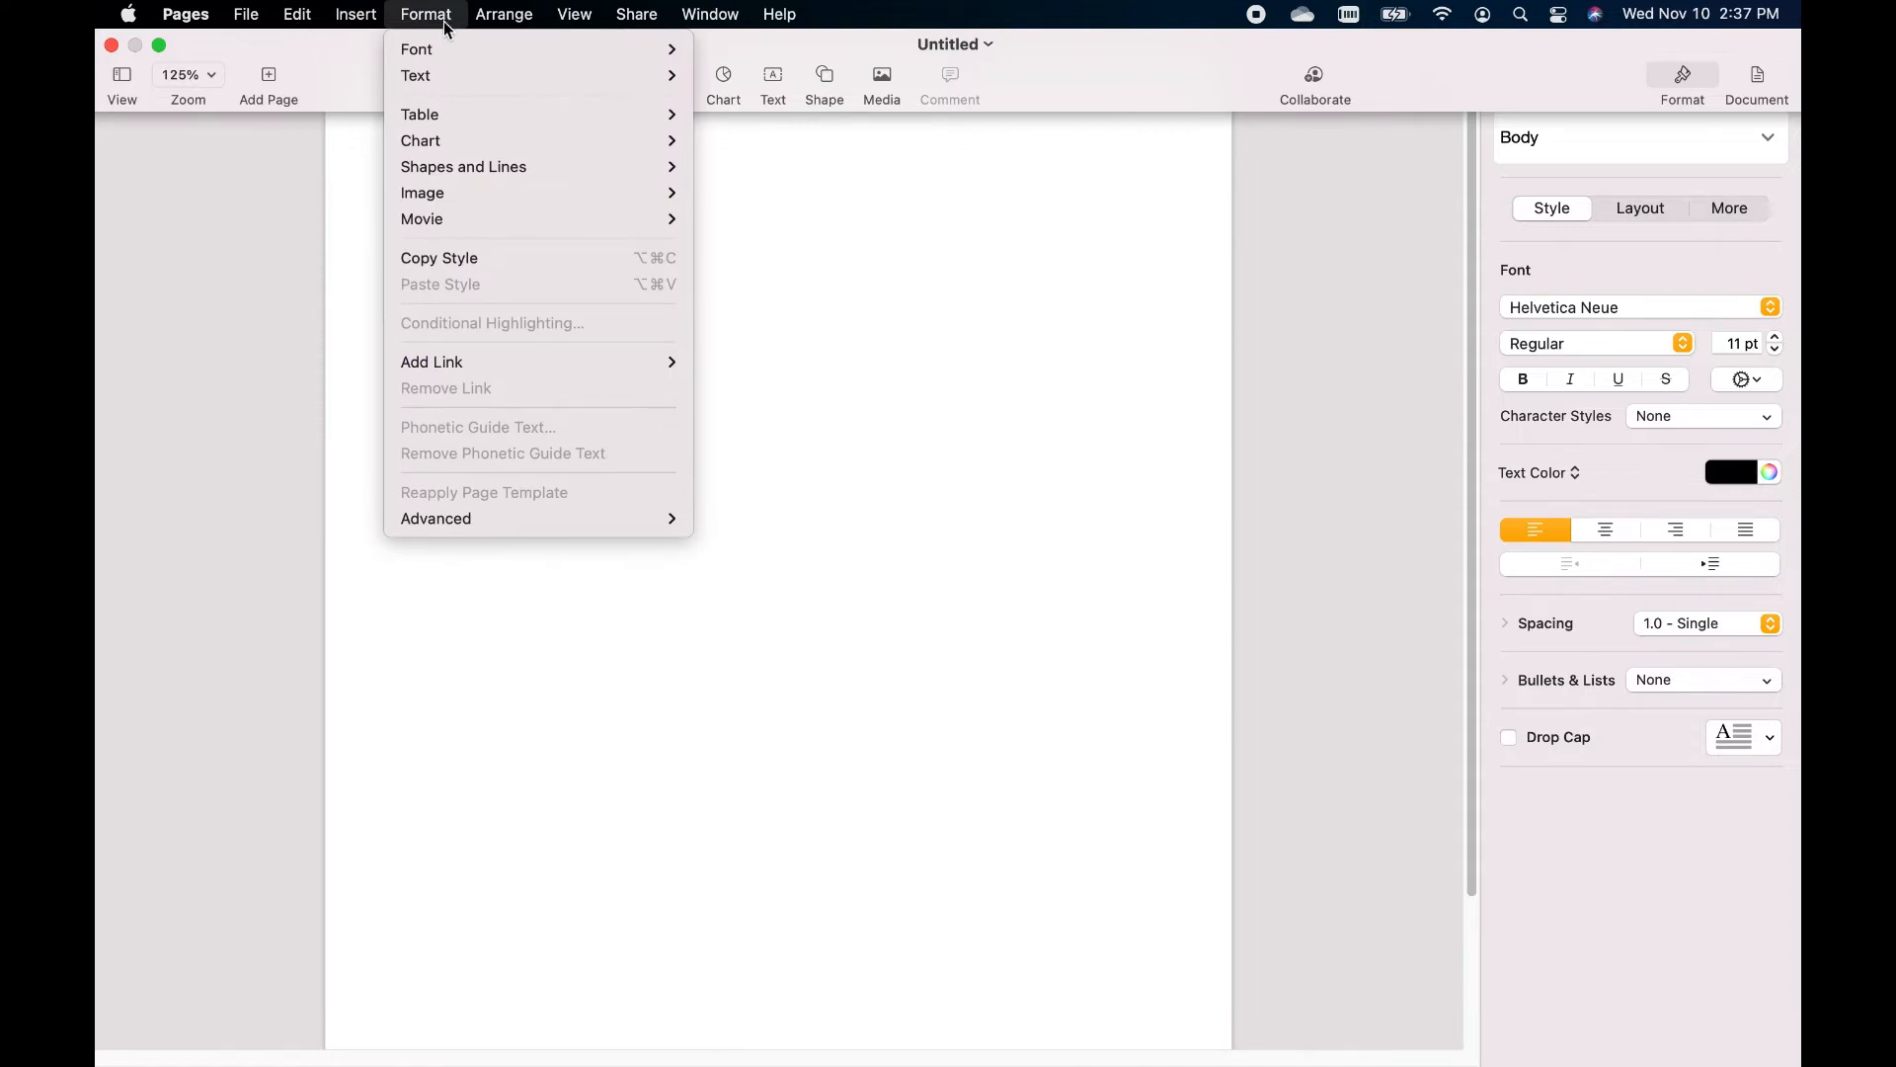
mouse_move(453, 115)
mouse_move(485, 171)
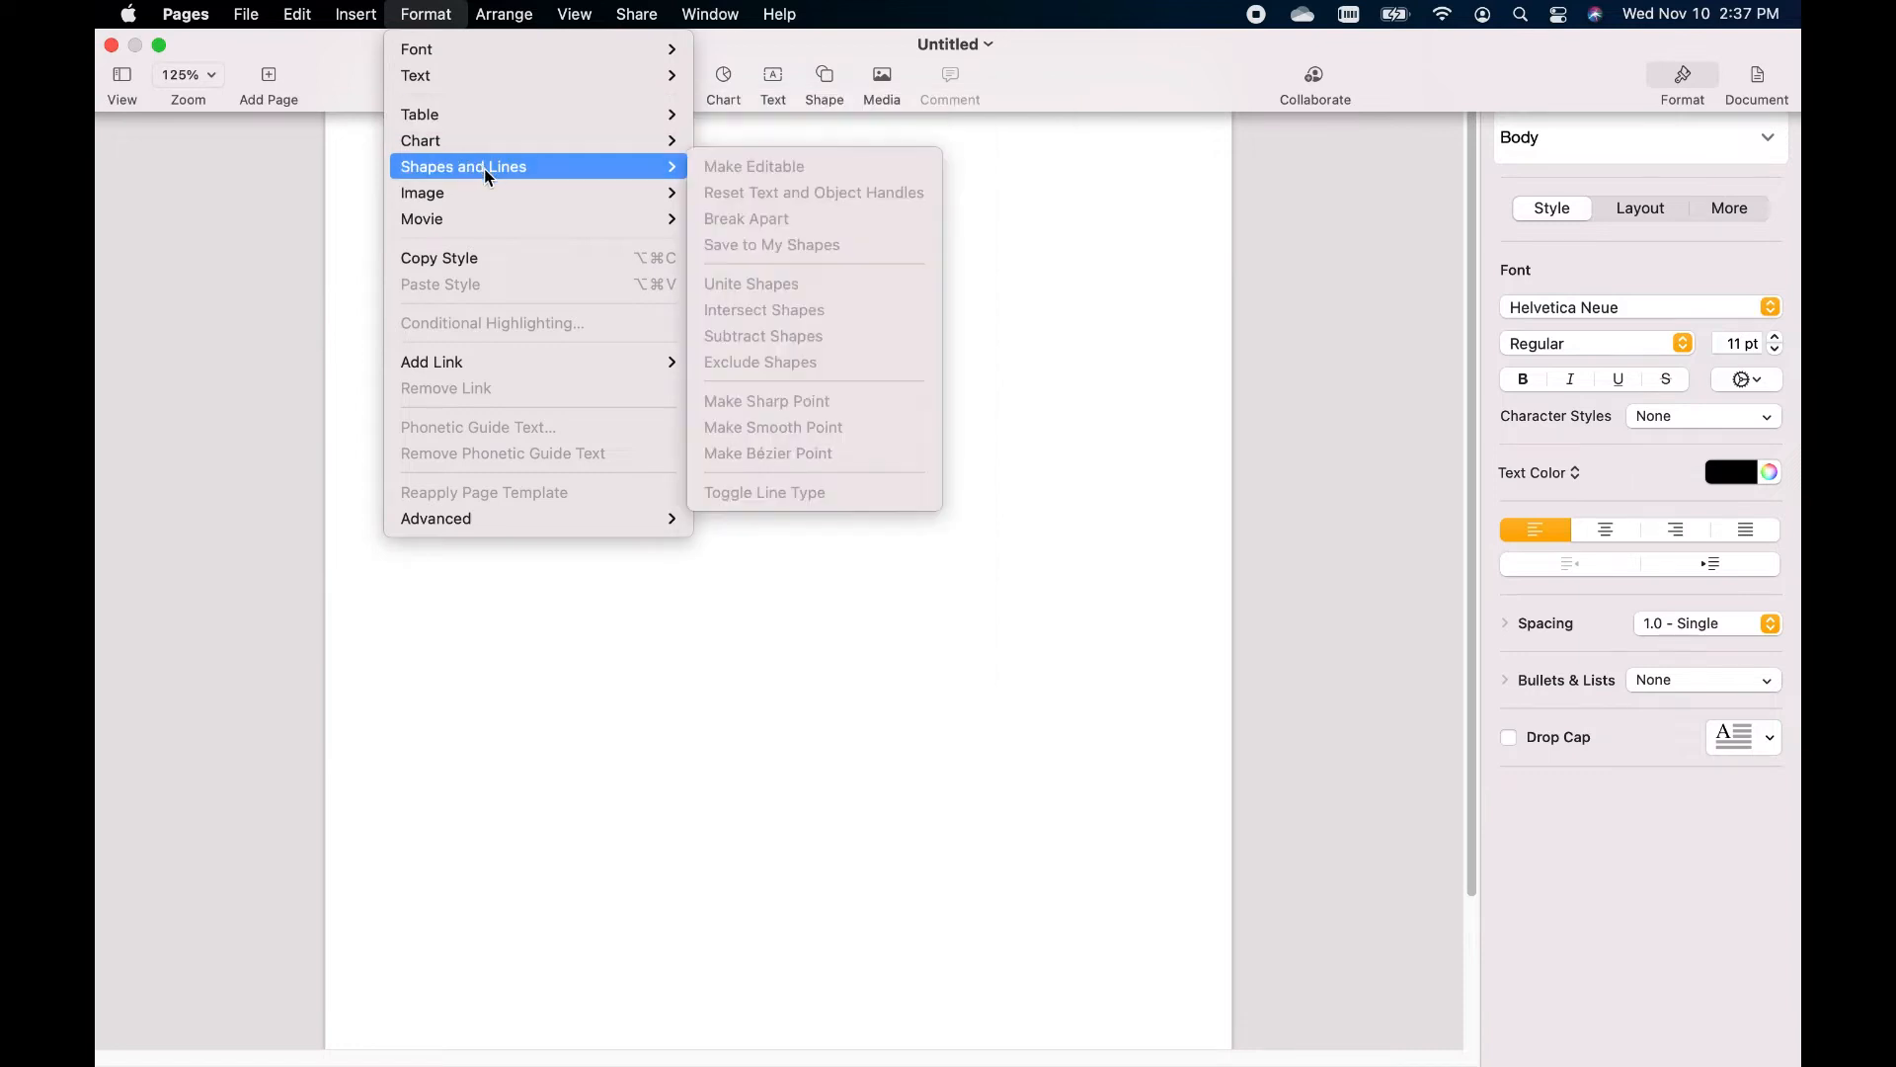
mouse_move(505, 225)
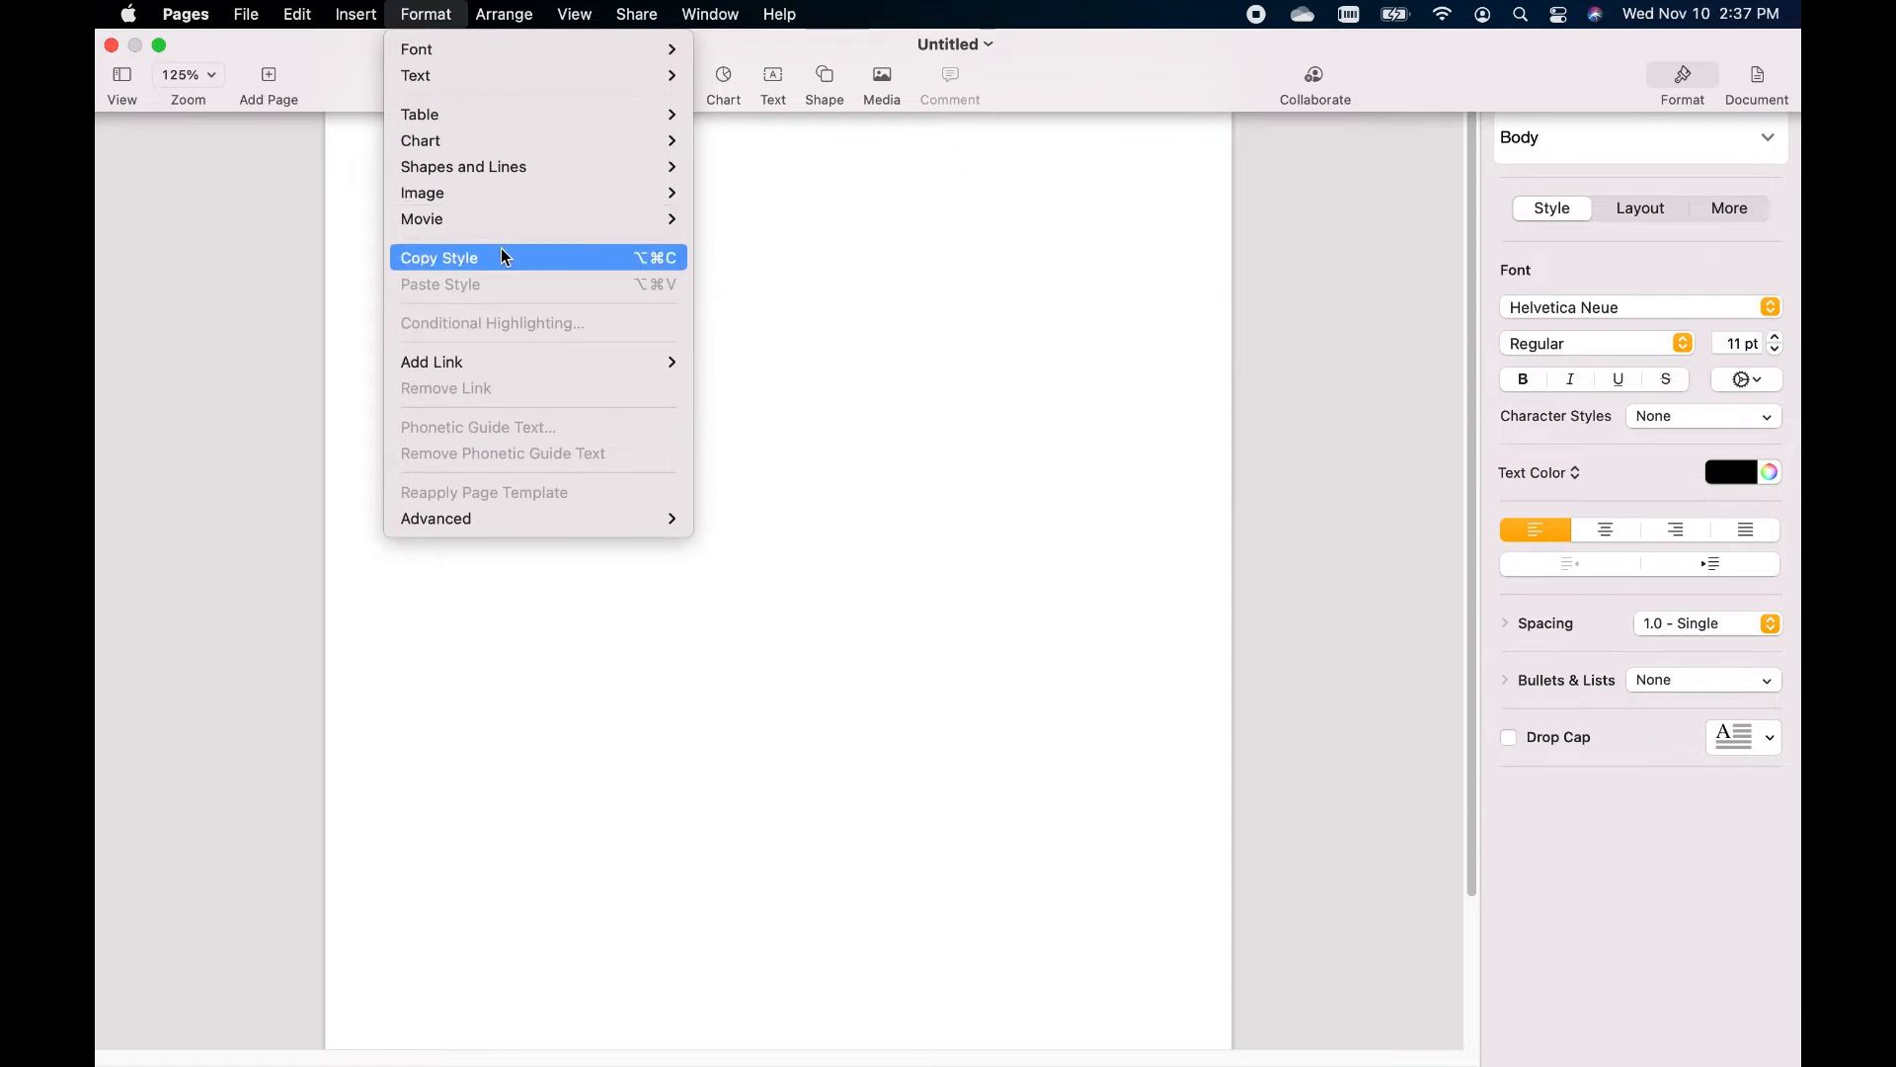
mouse_move(554, 521)
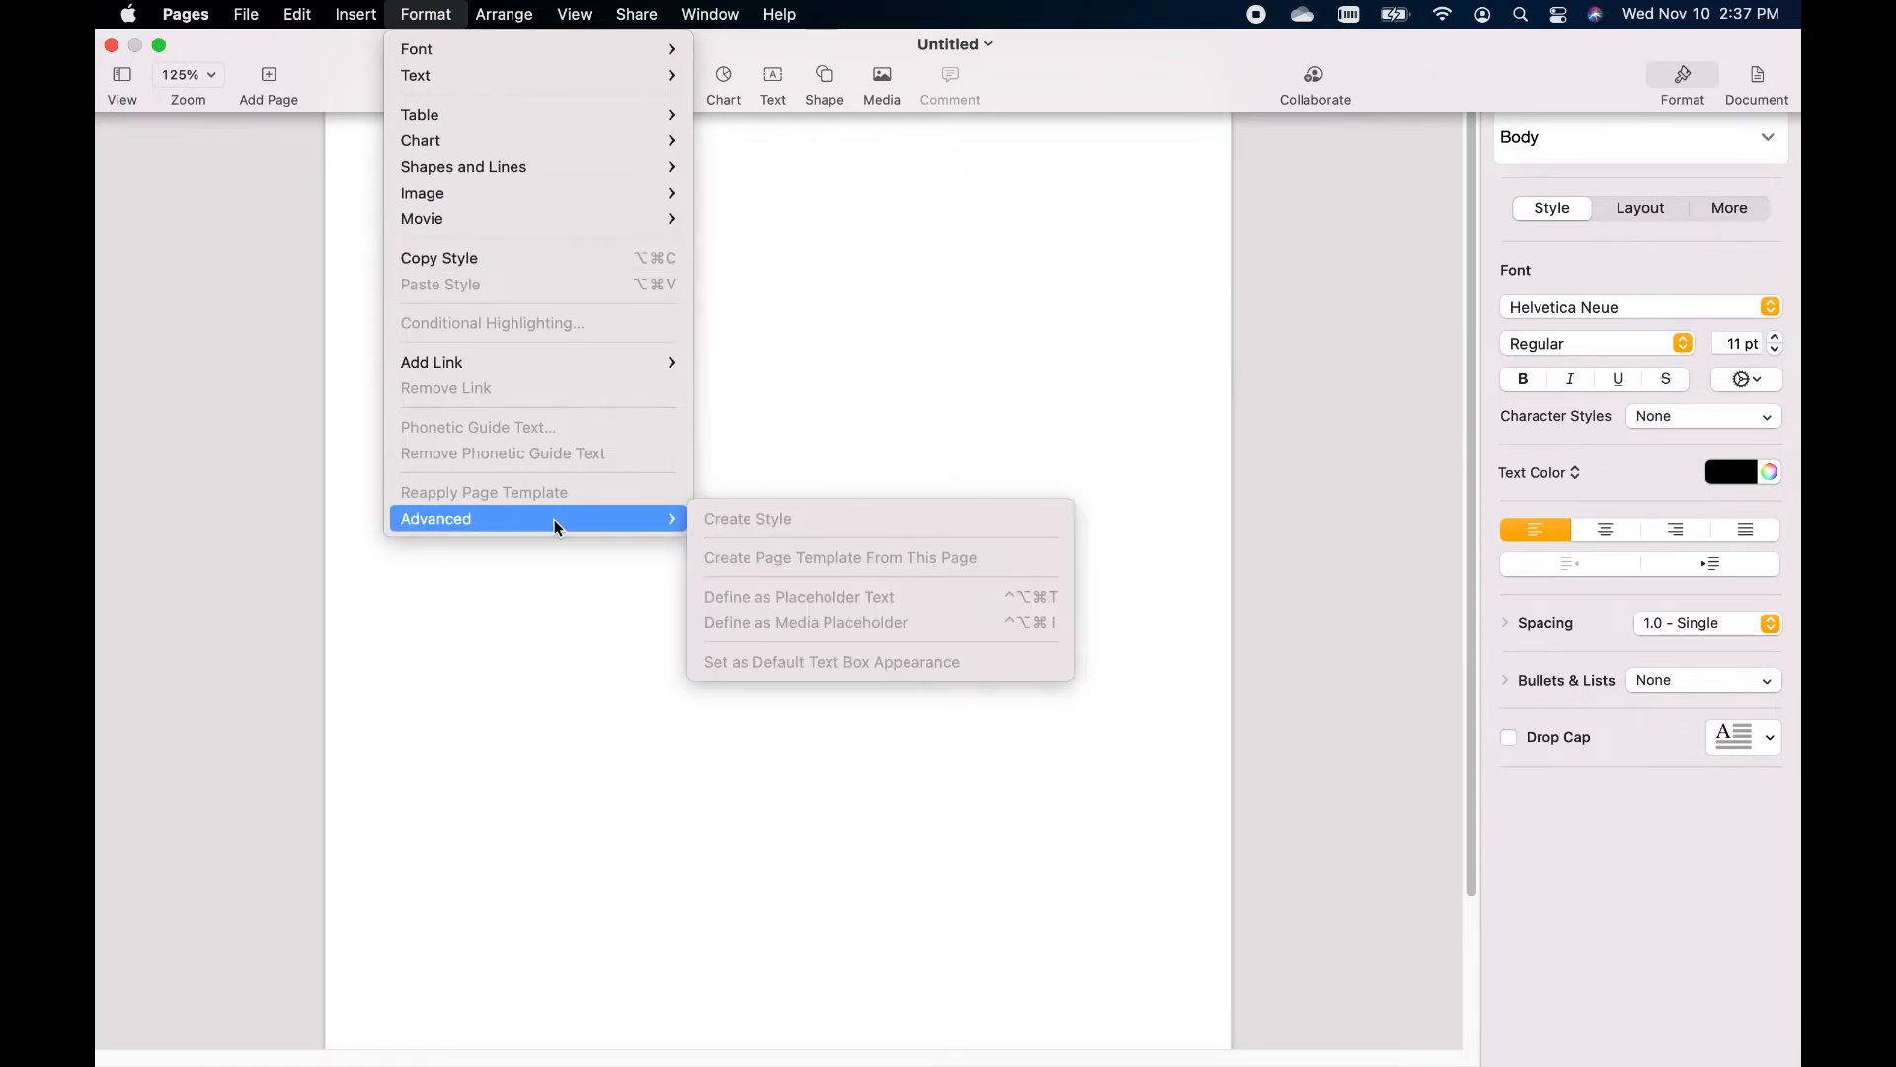
mouse_move(523, 26)
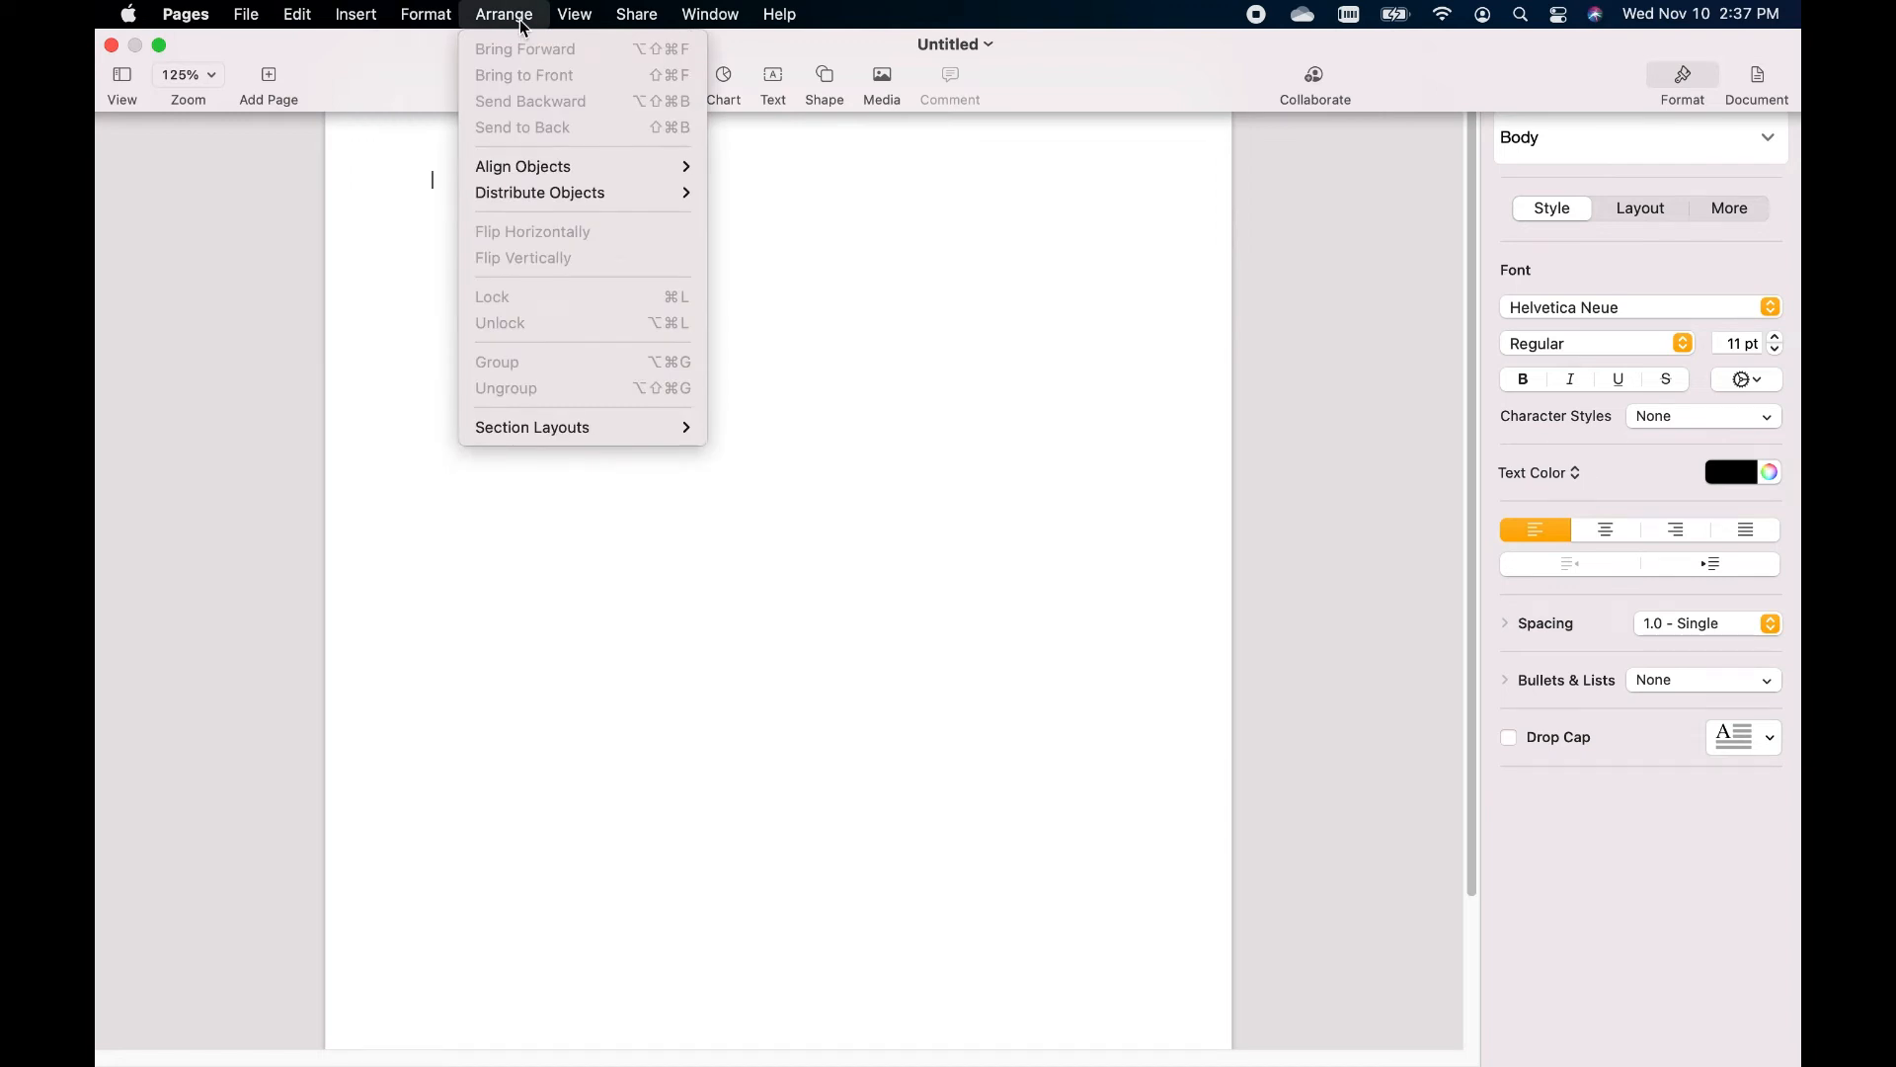
mouse_move(668, 427)
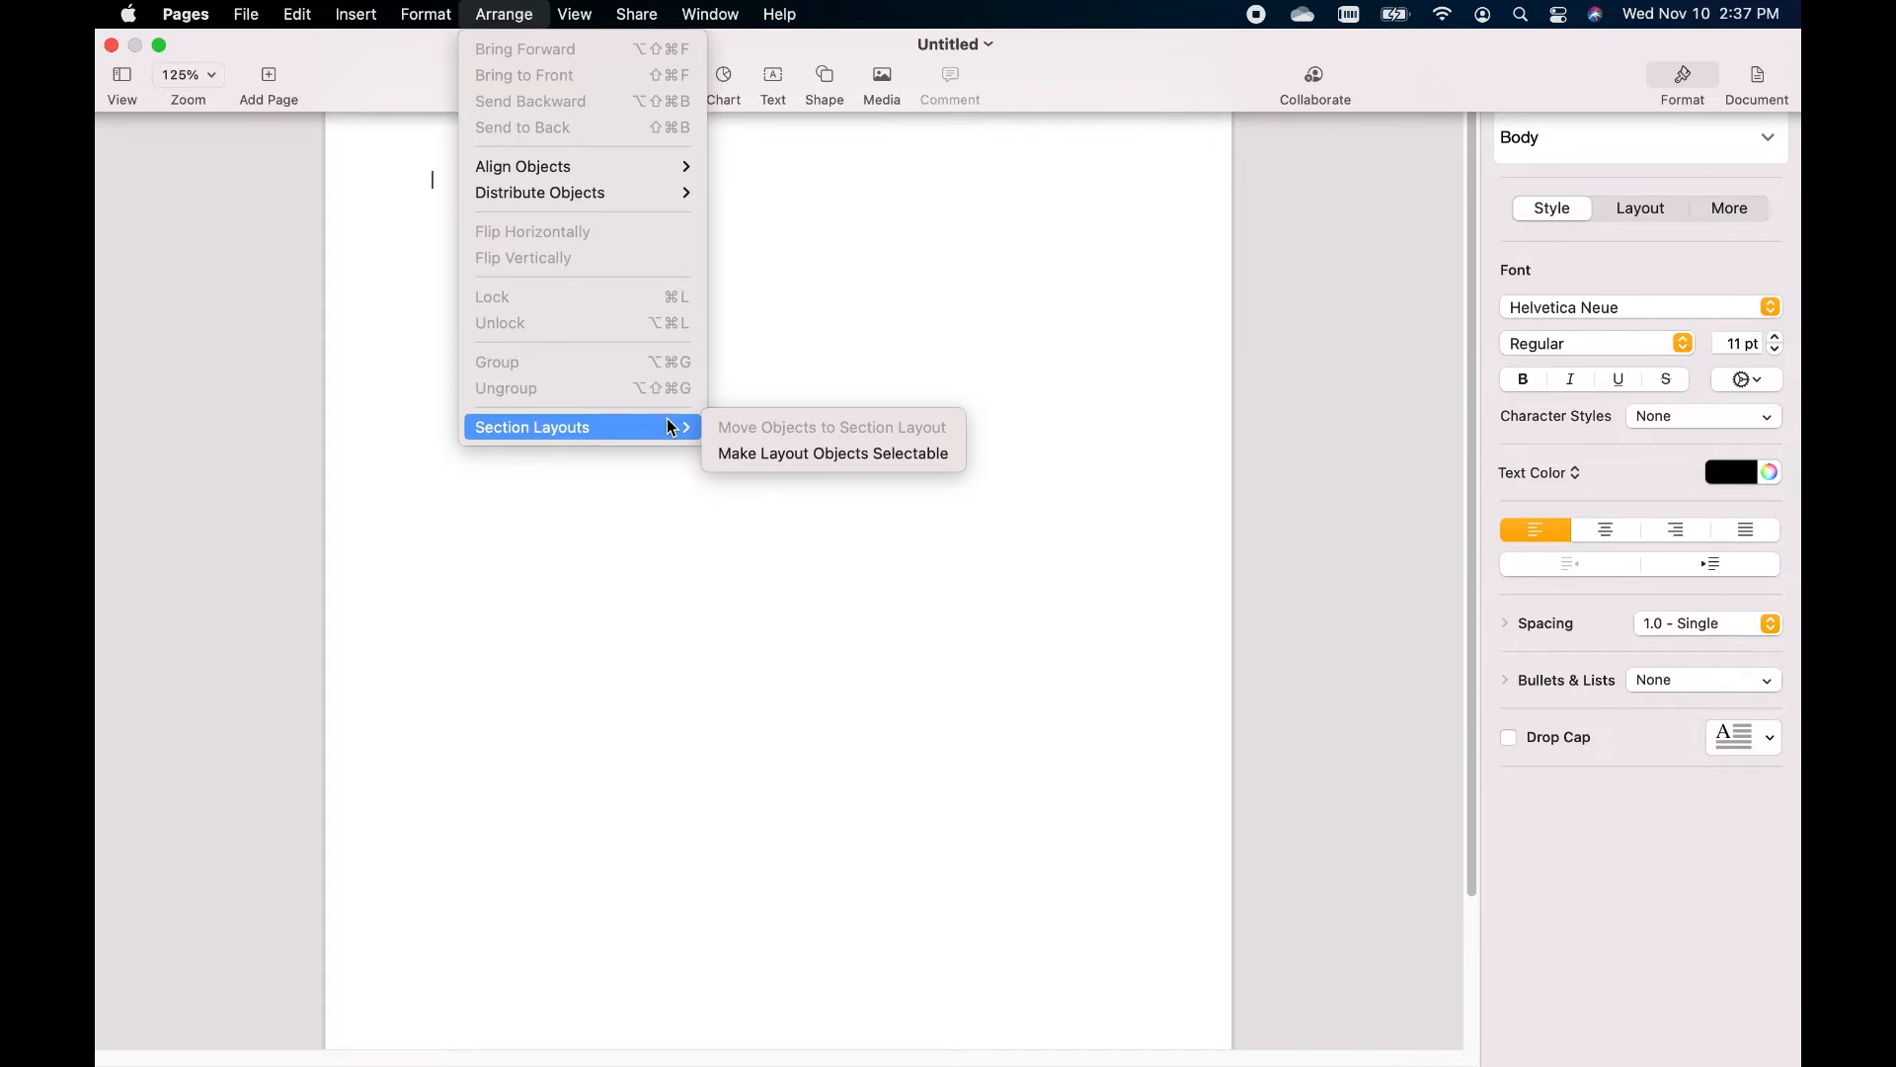
Step: Review the View, Share, Window and Help commands, including the ways to send a copy, and return to the page
mouse_move(586, 26)
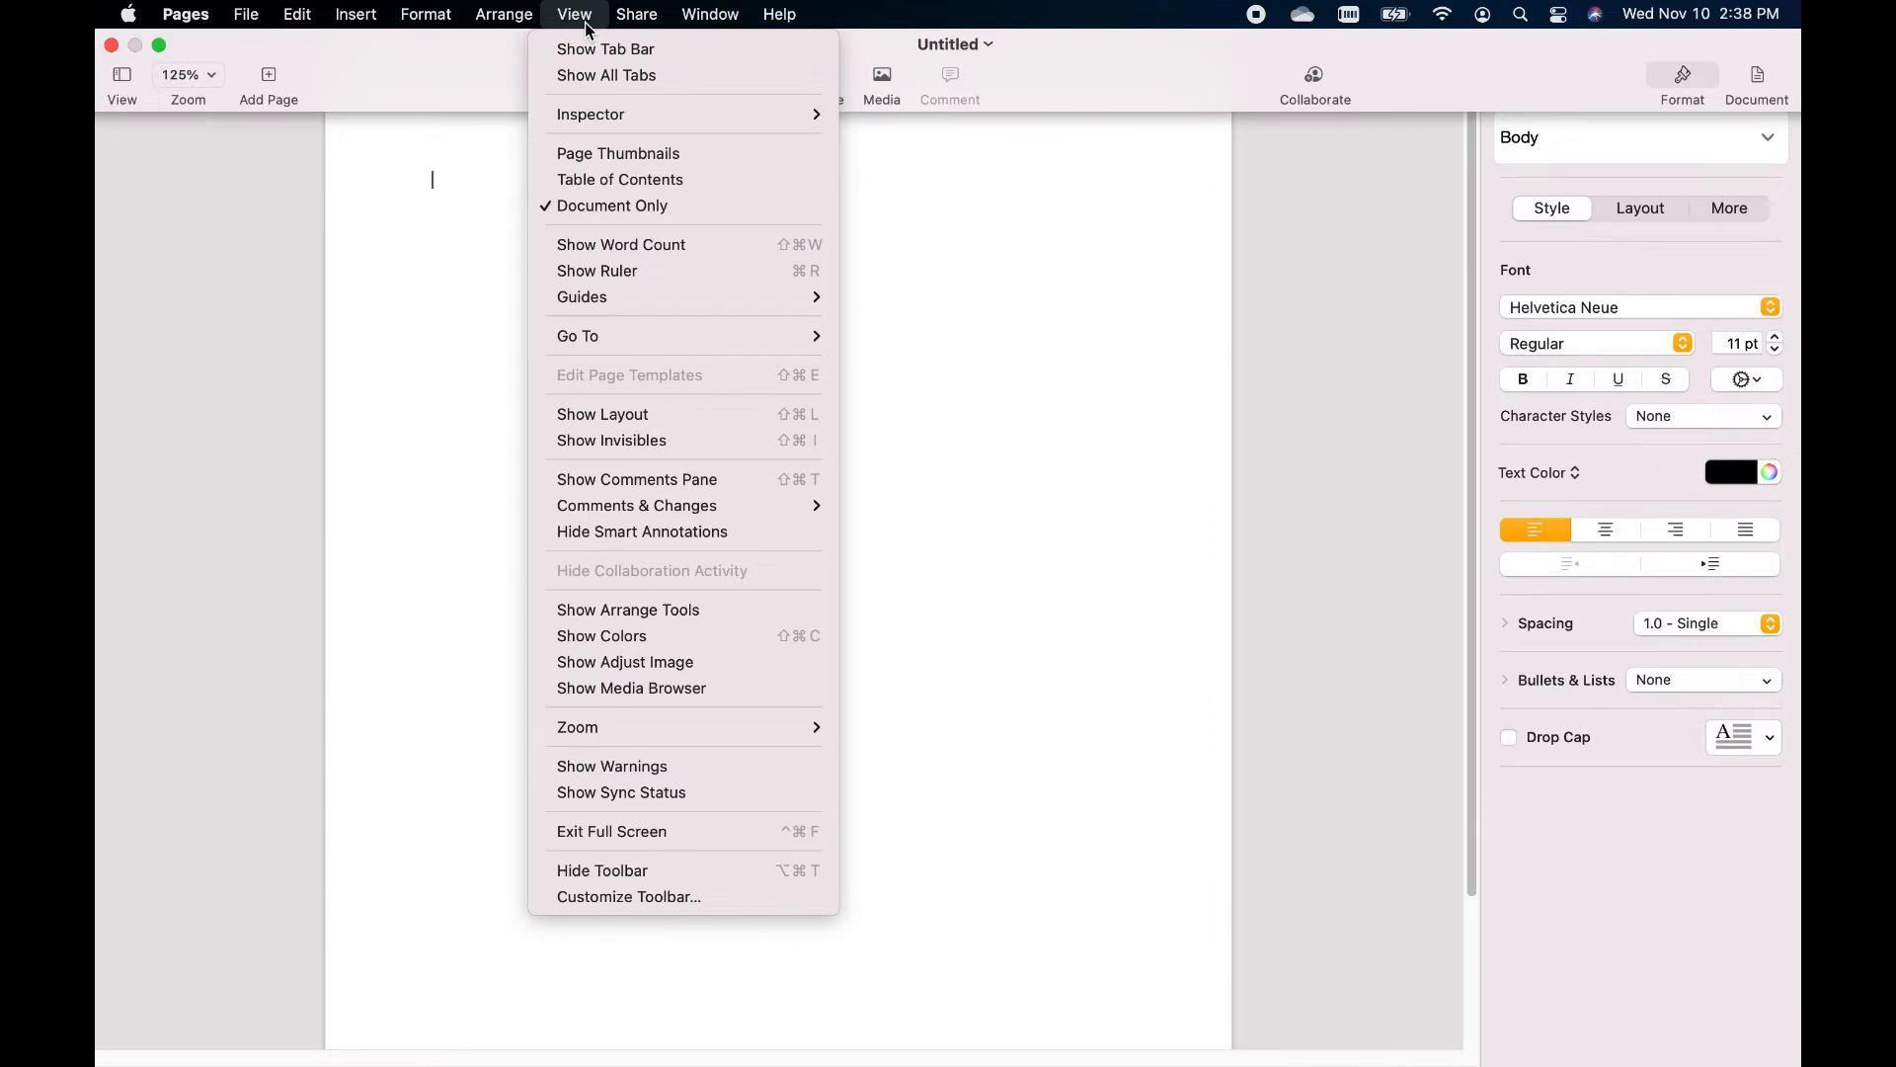
mouse_move(658, 24)
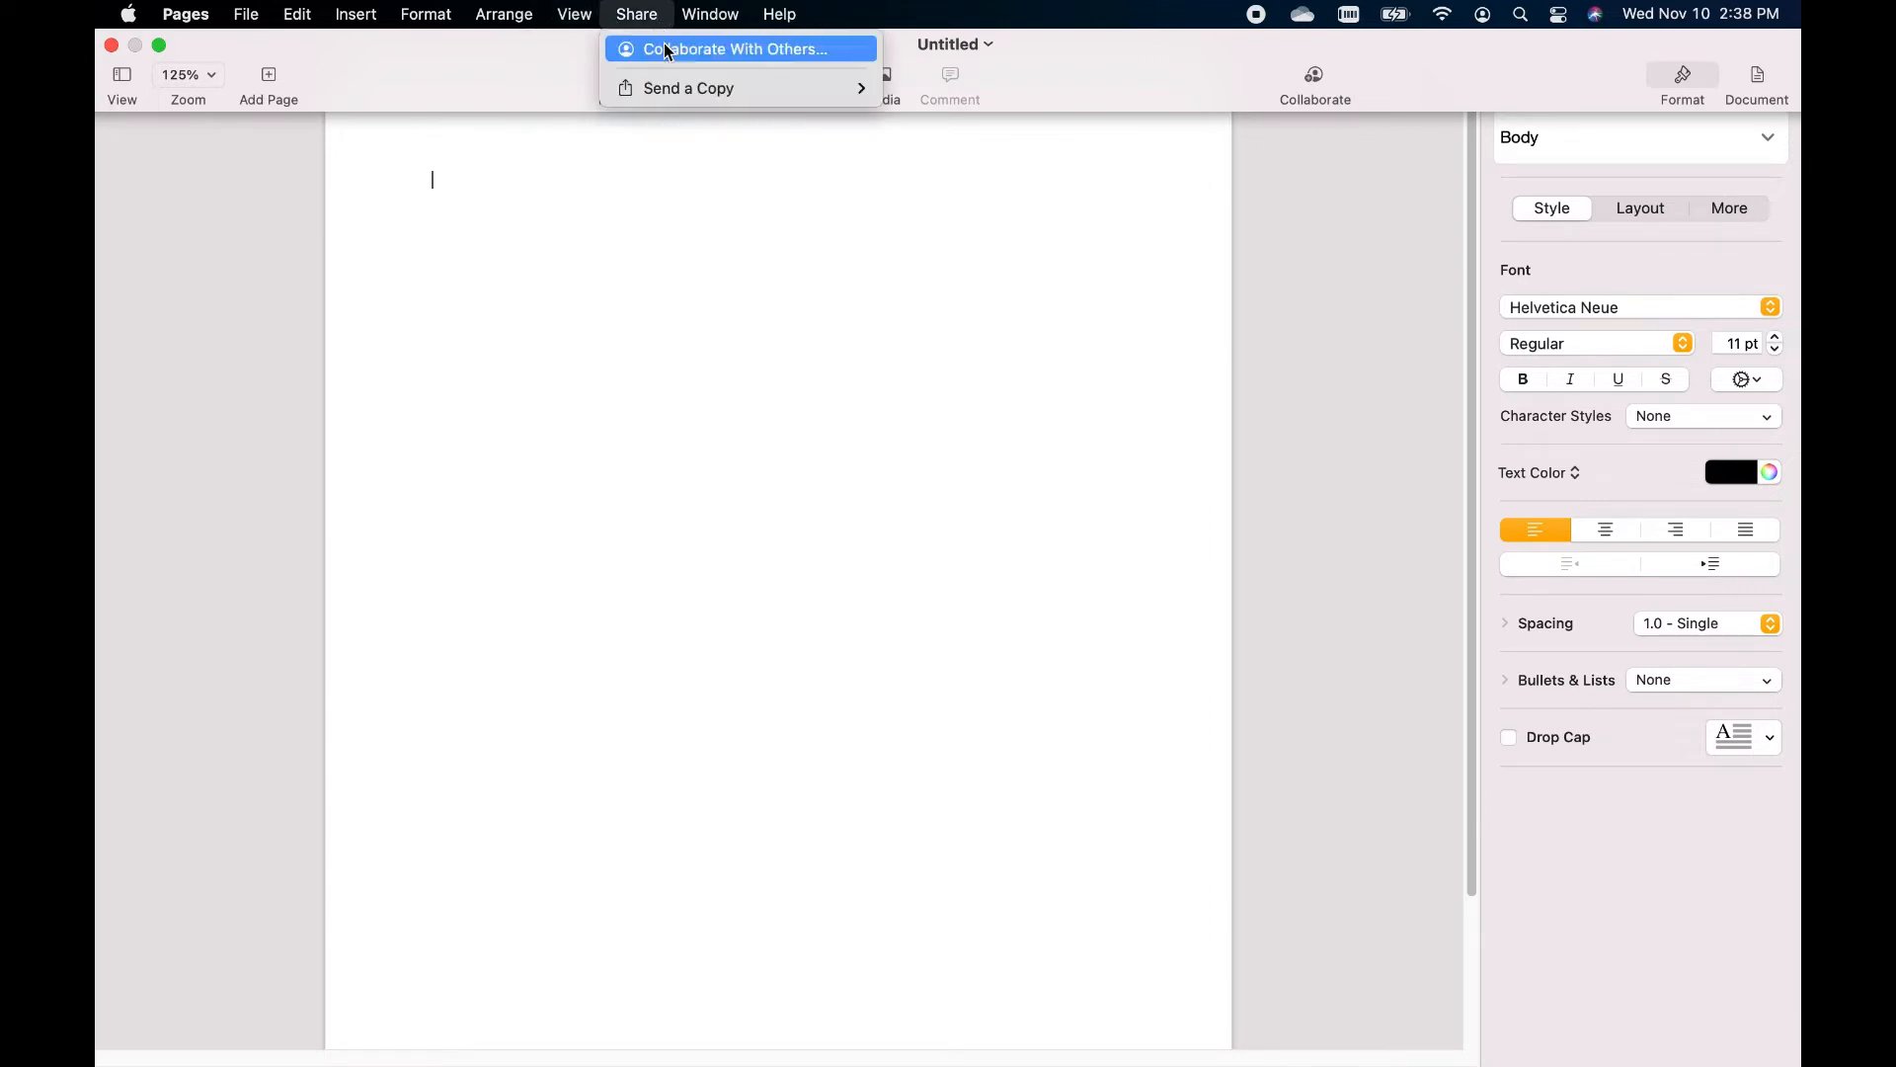
mouse_move(757, 90)
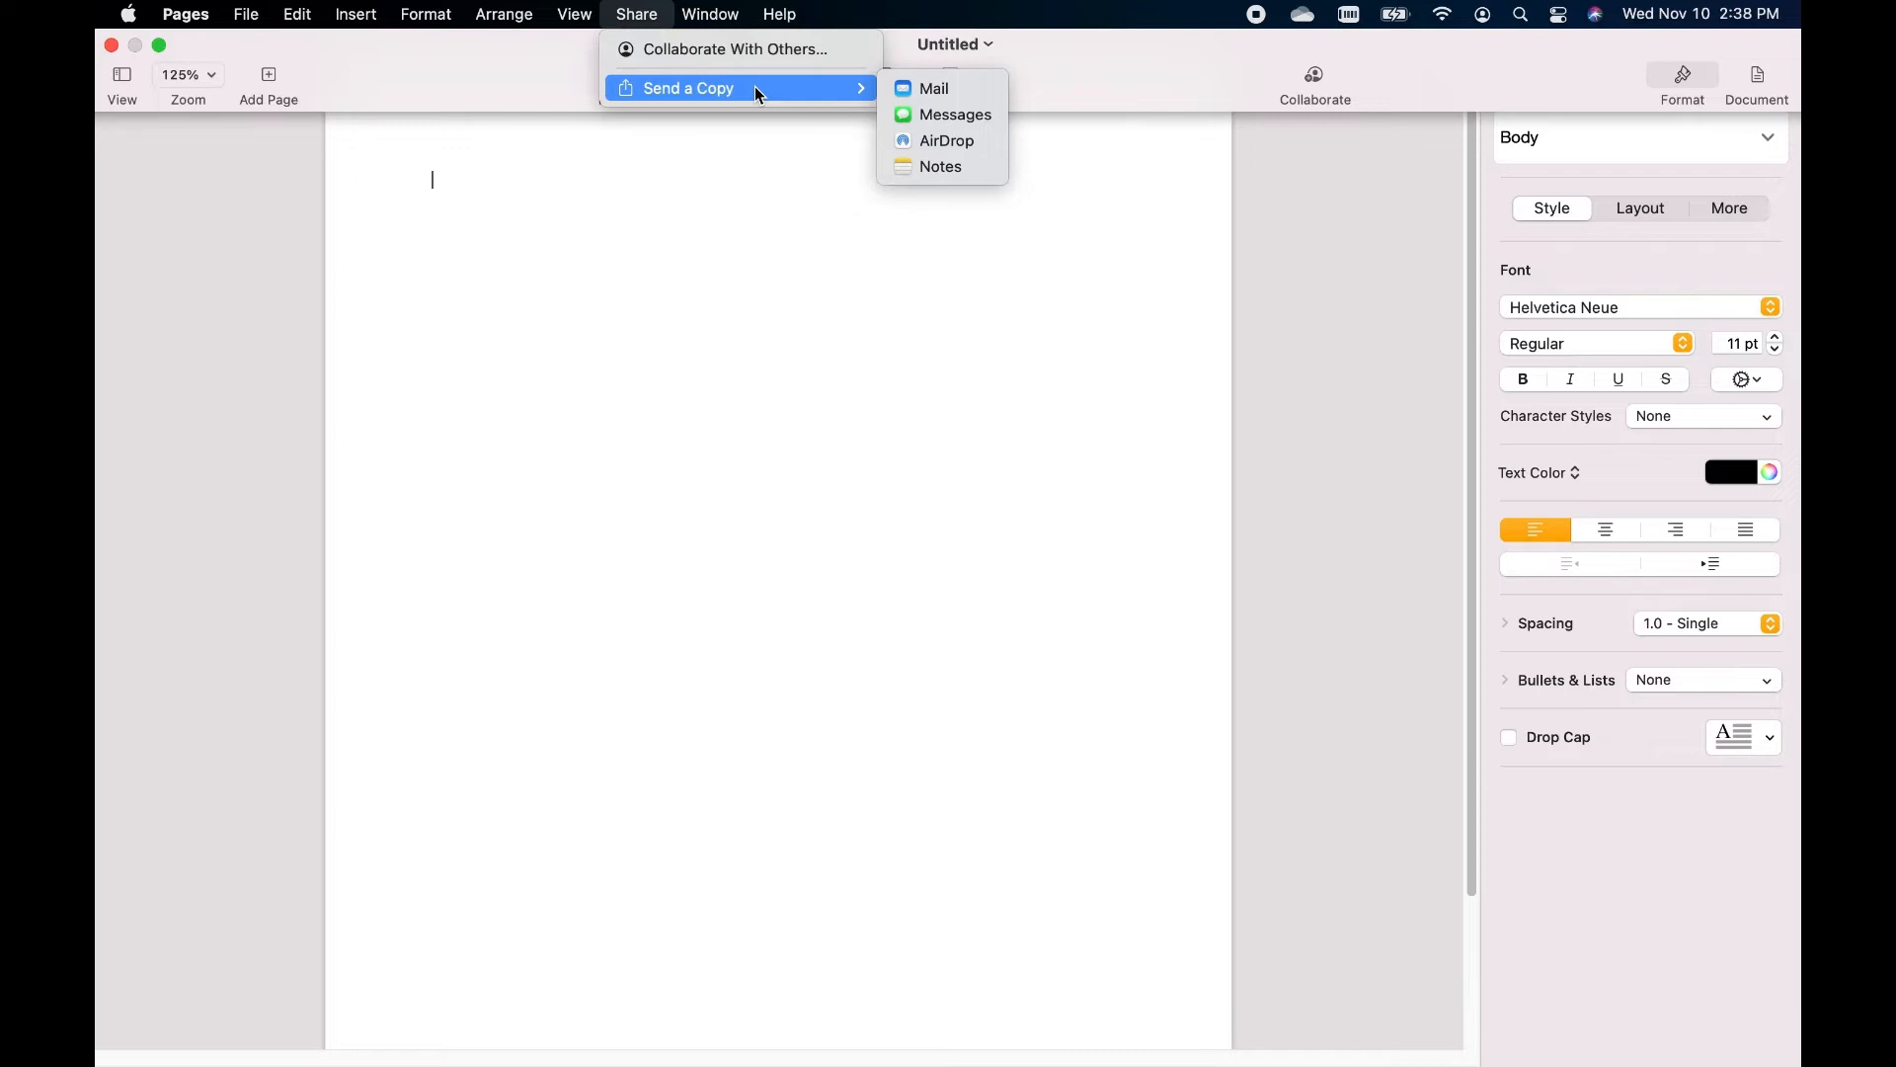
mouse_move(732, 24)
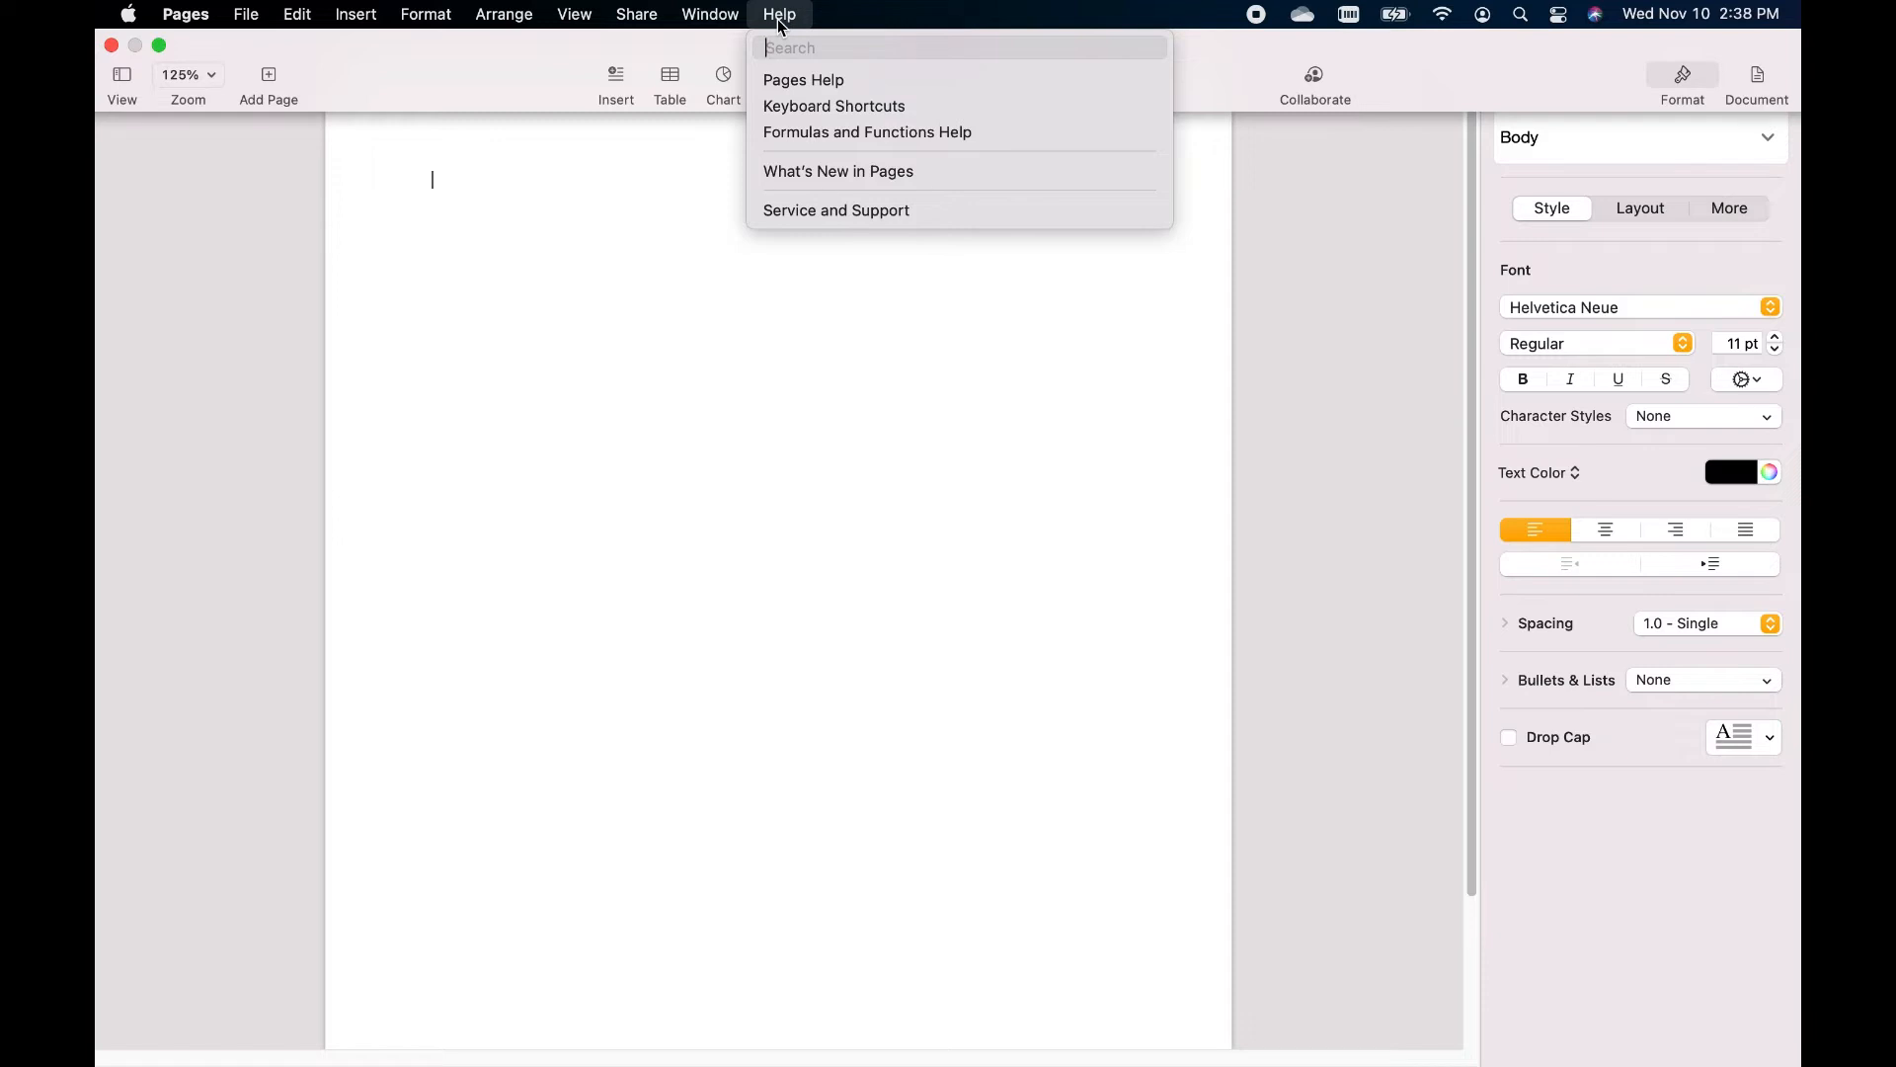
left_click(586, 344)
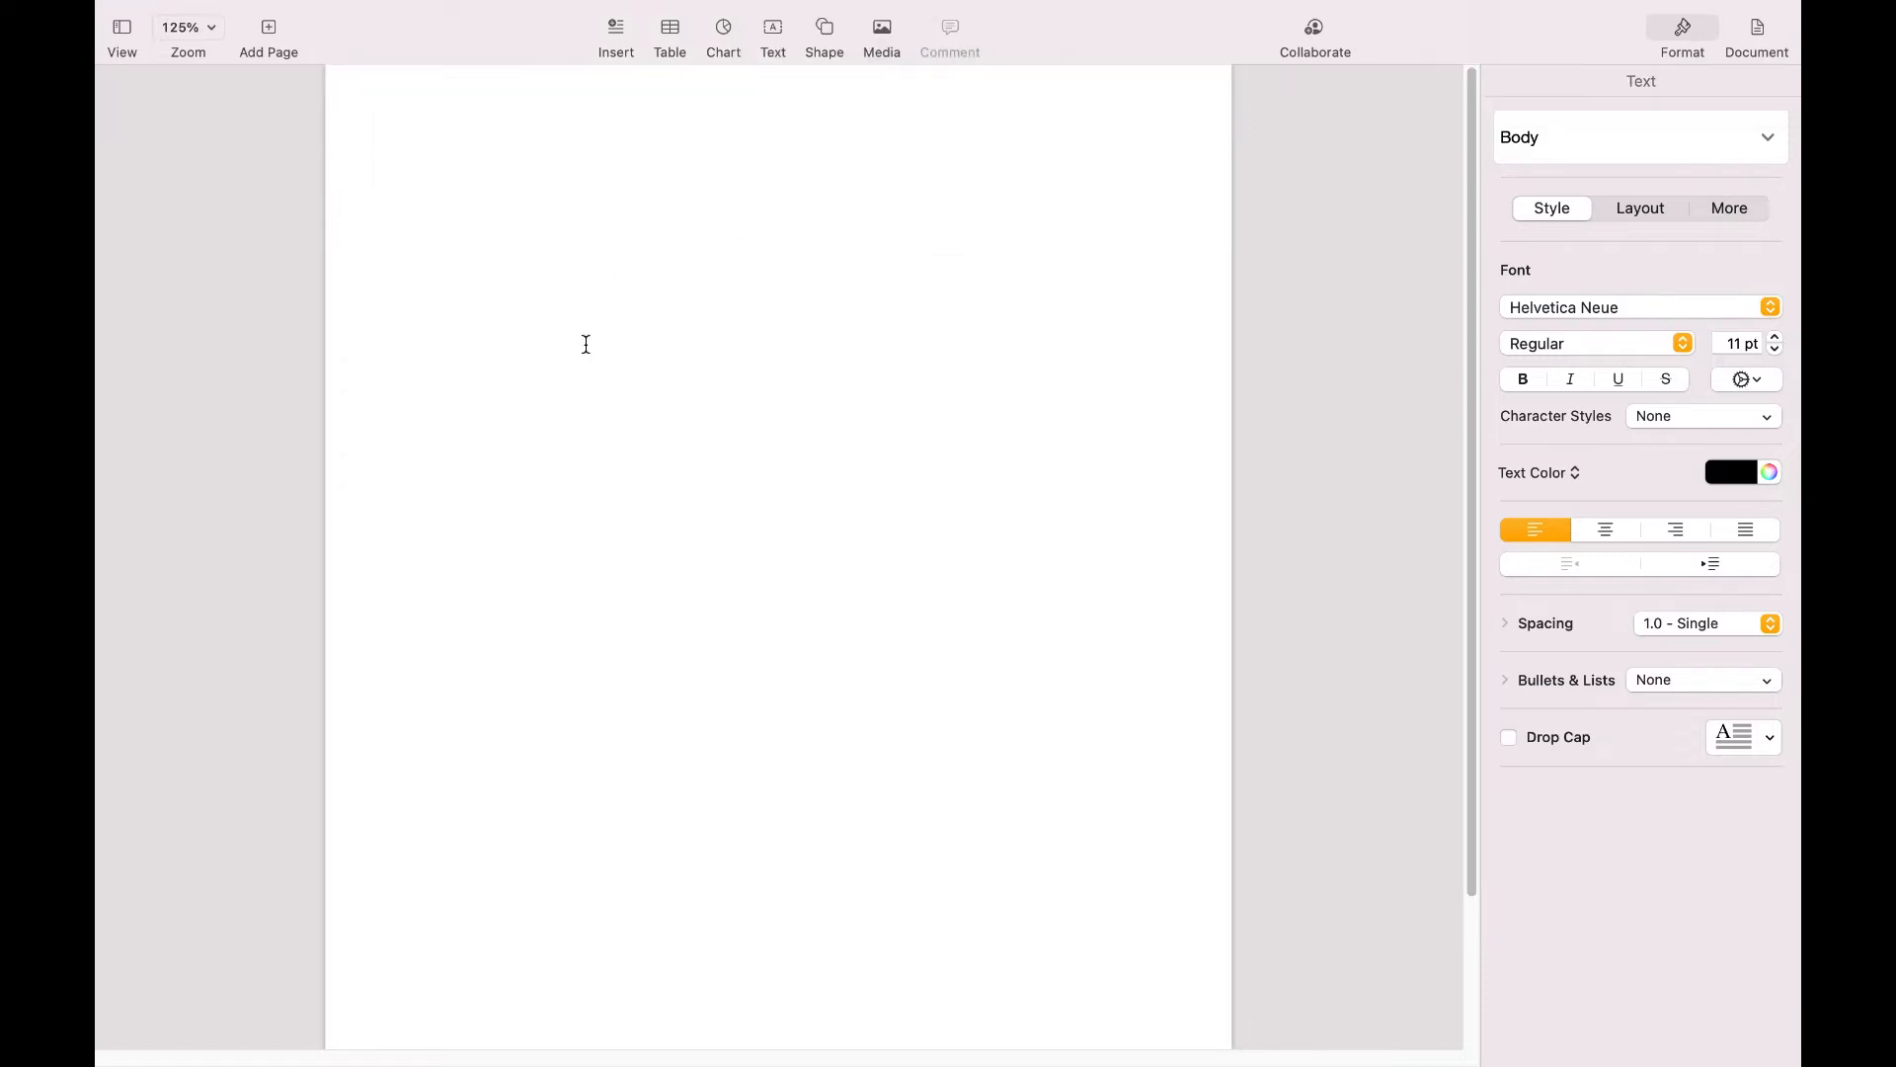
Step: Show the page thumbnails beside the document and add two blank pages
left_click(122, 36)
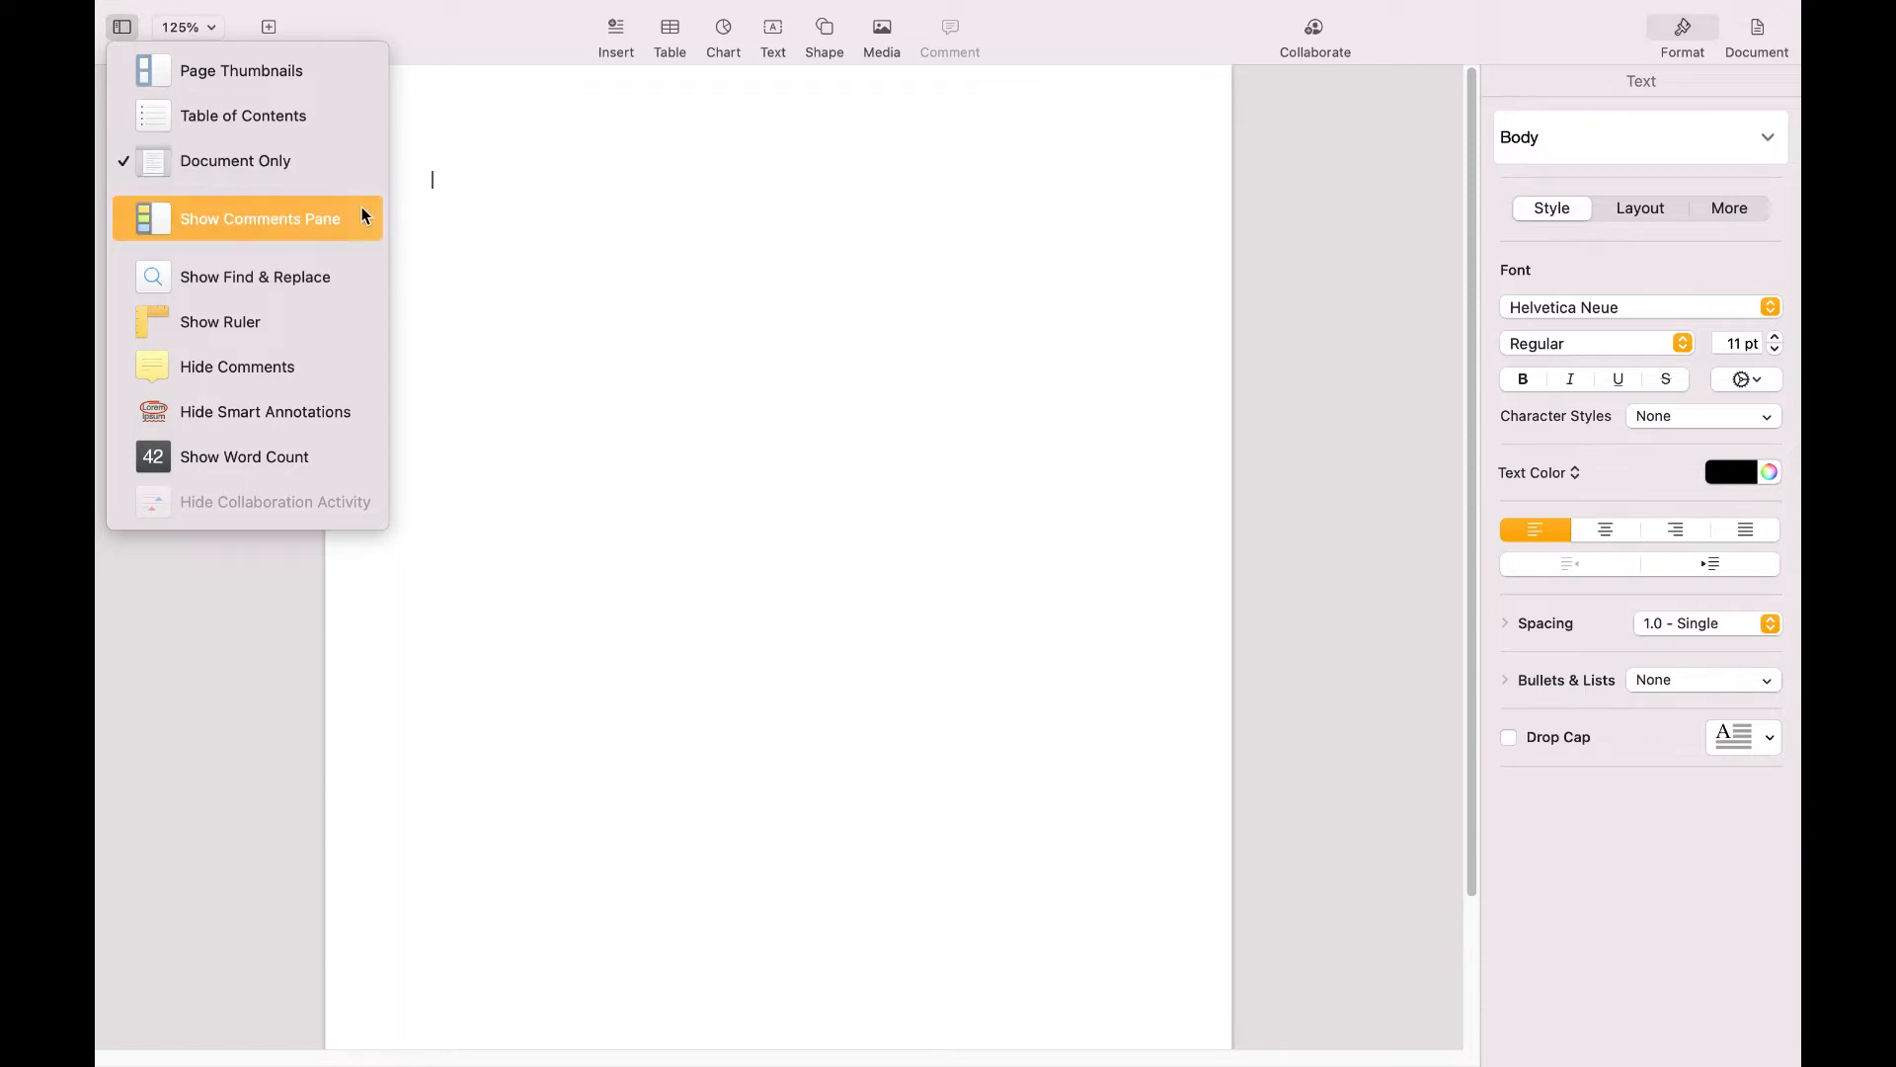
left_click(341, 73)
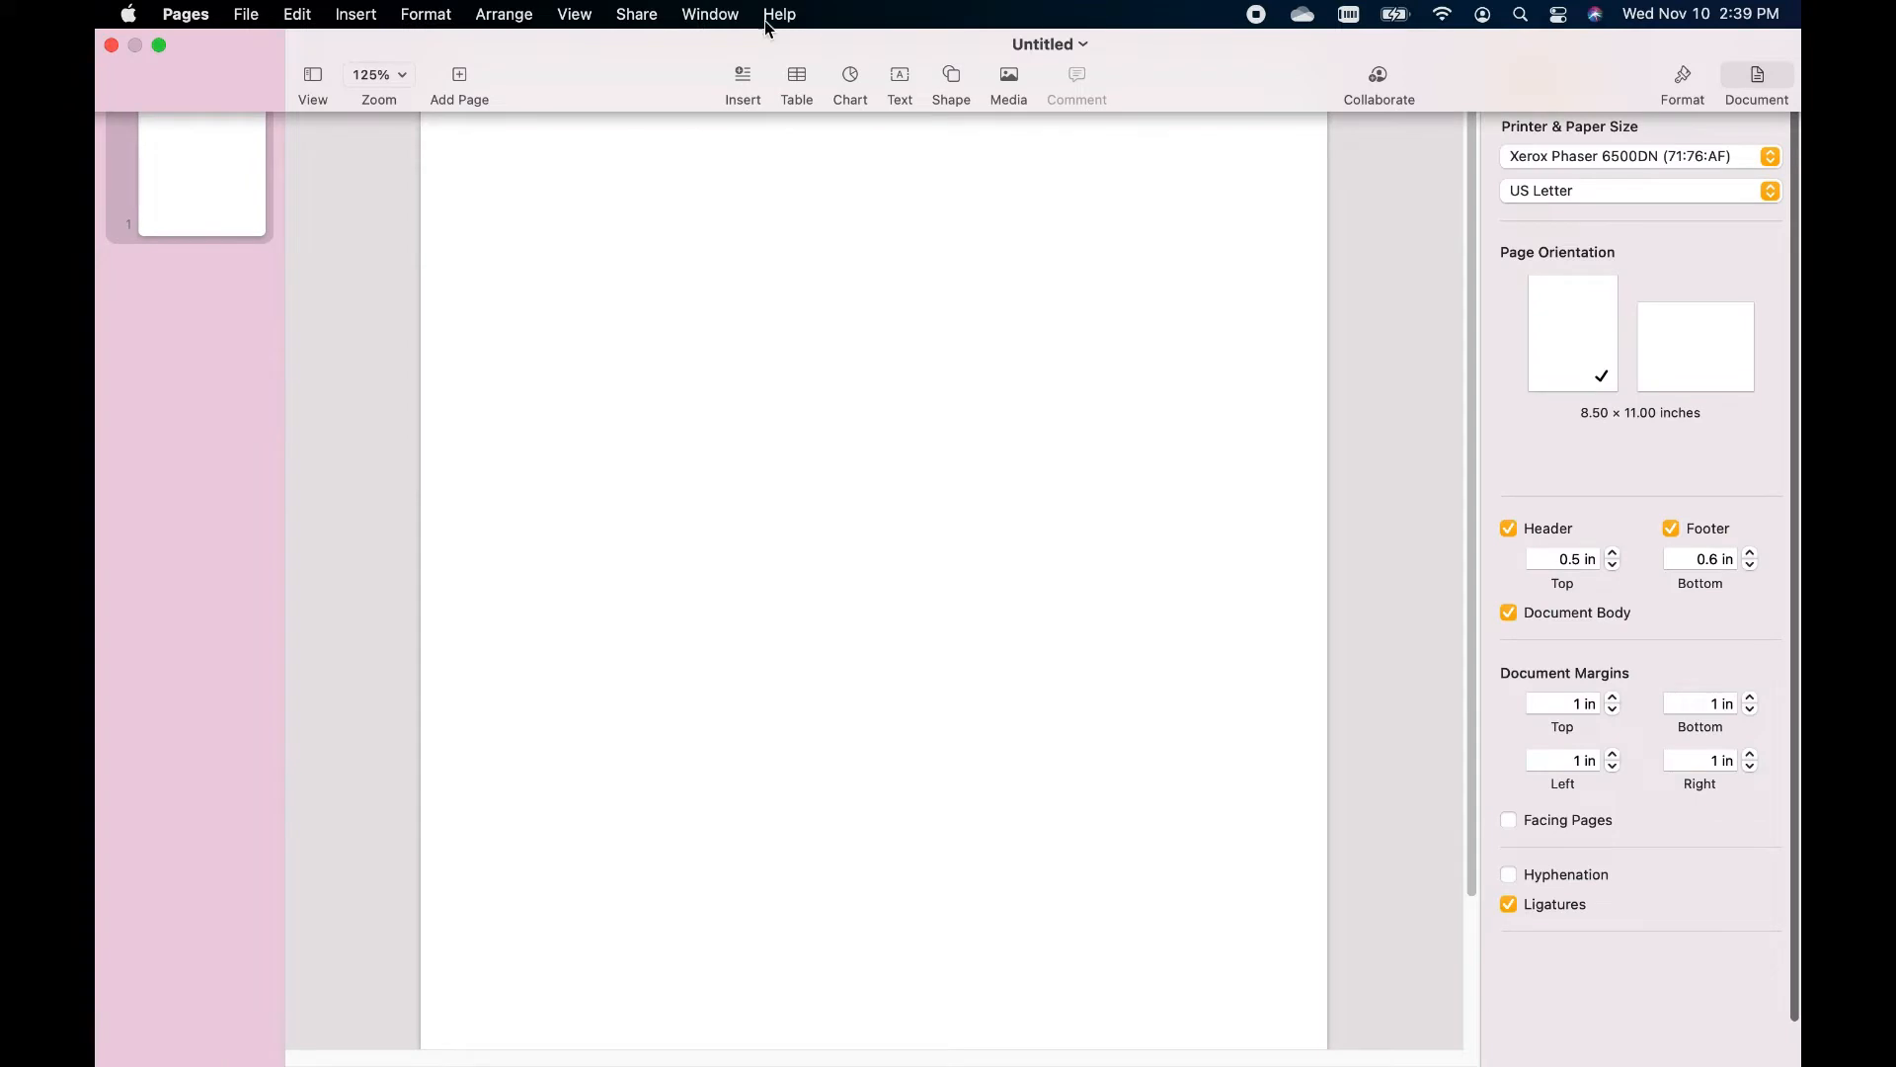
left_click(405, 79)
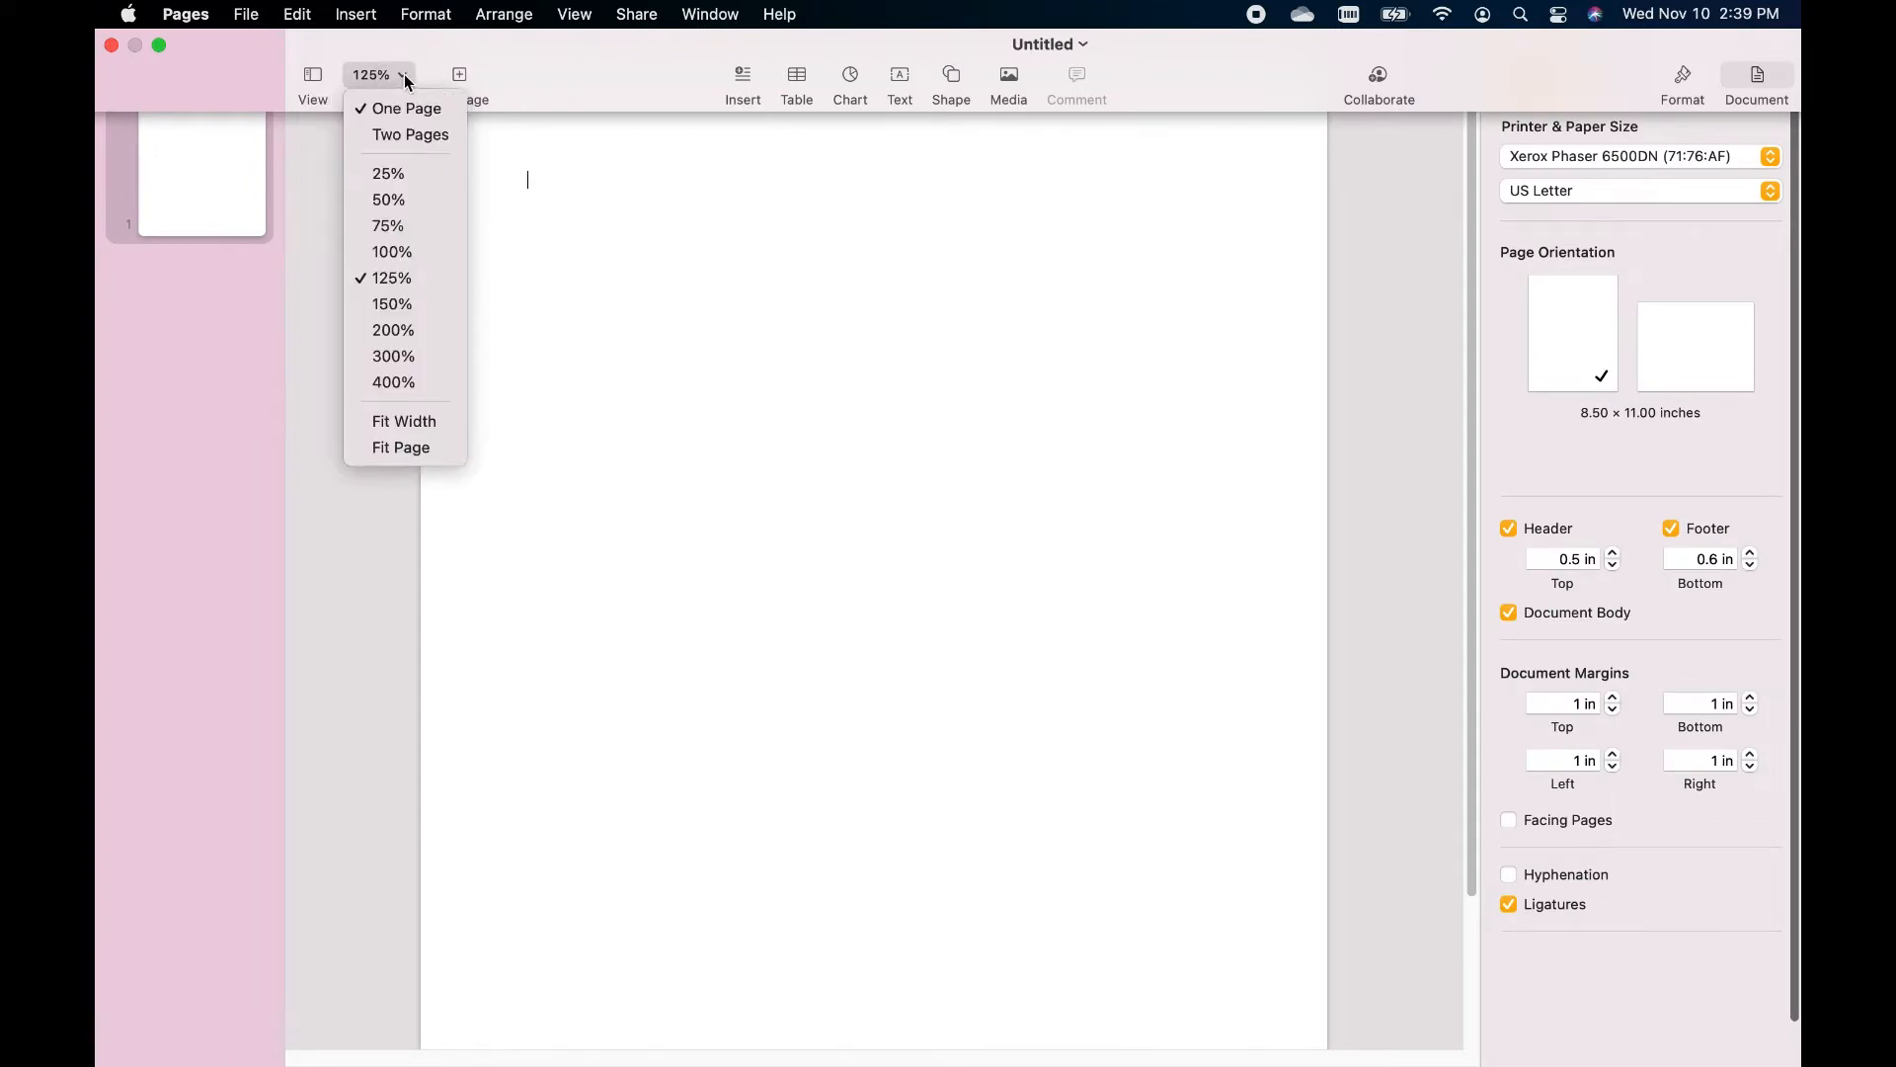
left_click(405, 79)
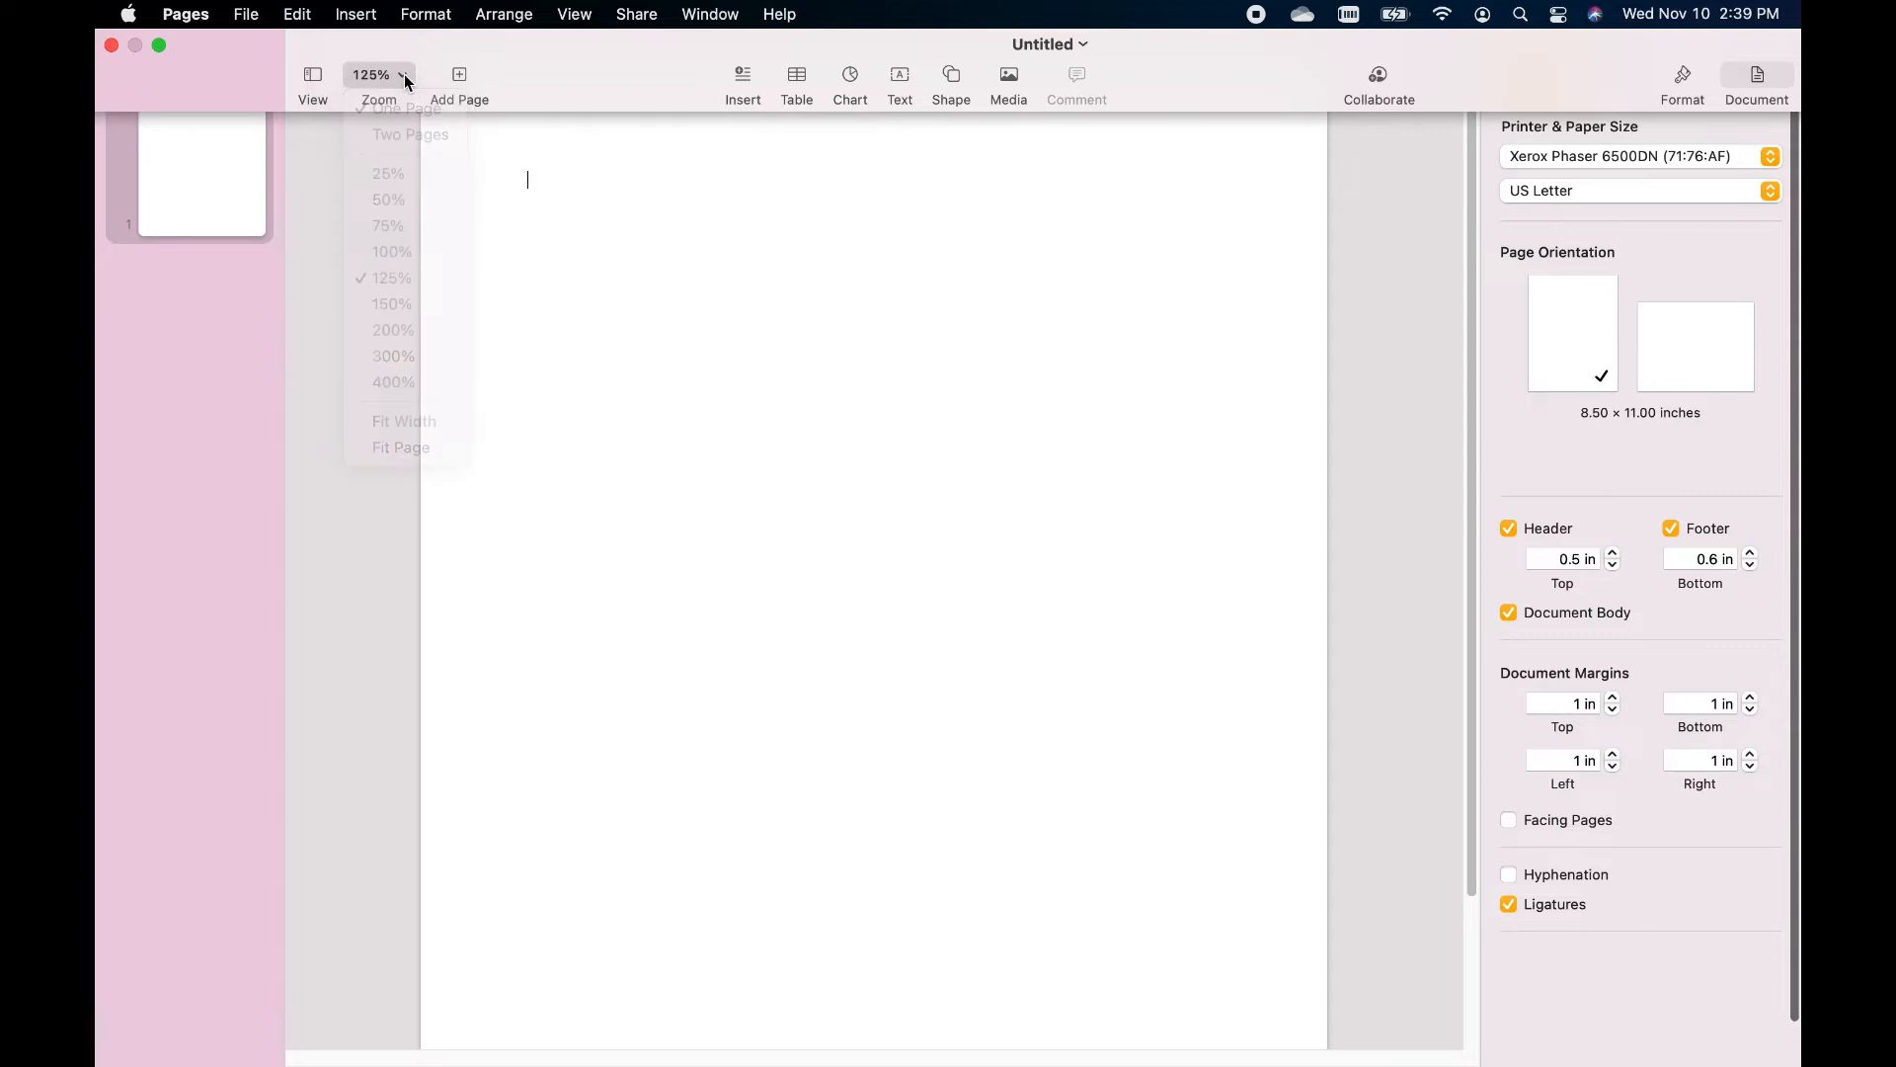
left_click(462, 77)
left_click(460, 77)
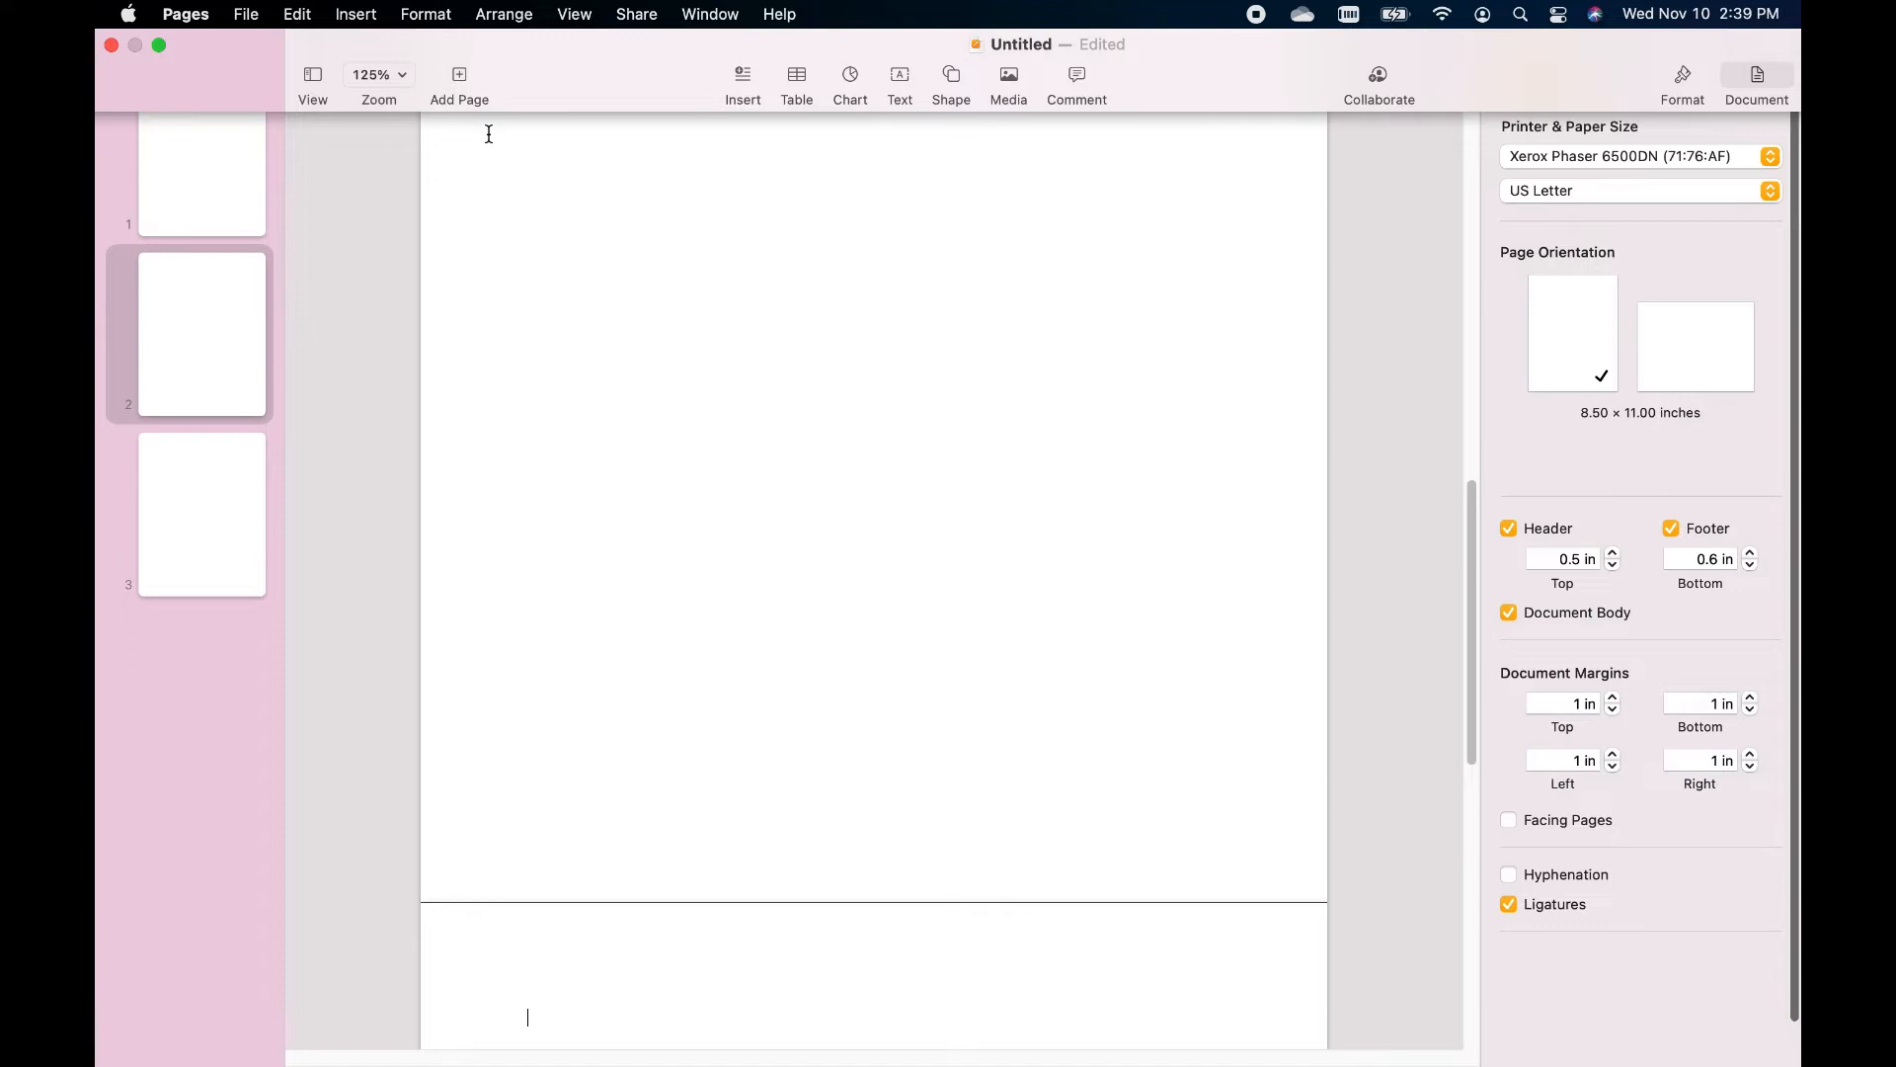
Step: Look through the insert options and the available table styles
left_click(742, 30)
left_click(797, 30)
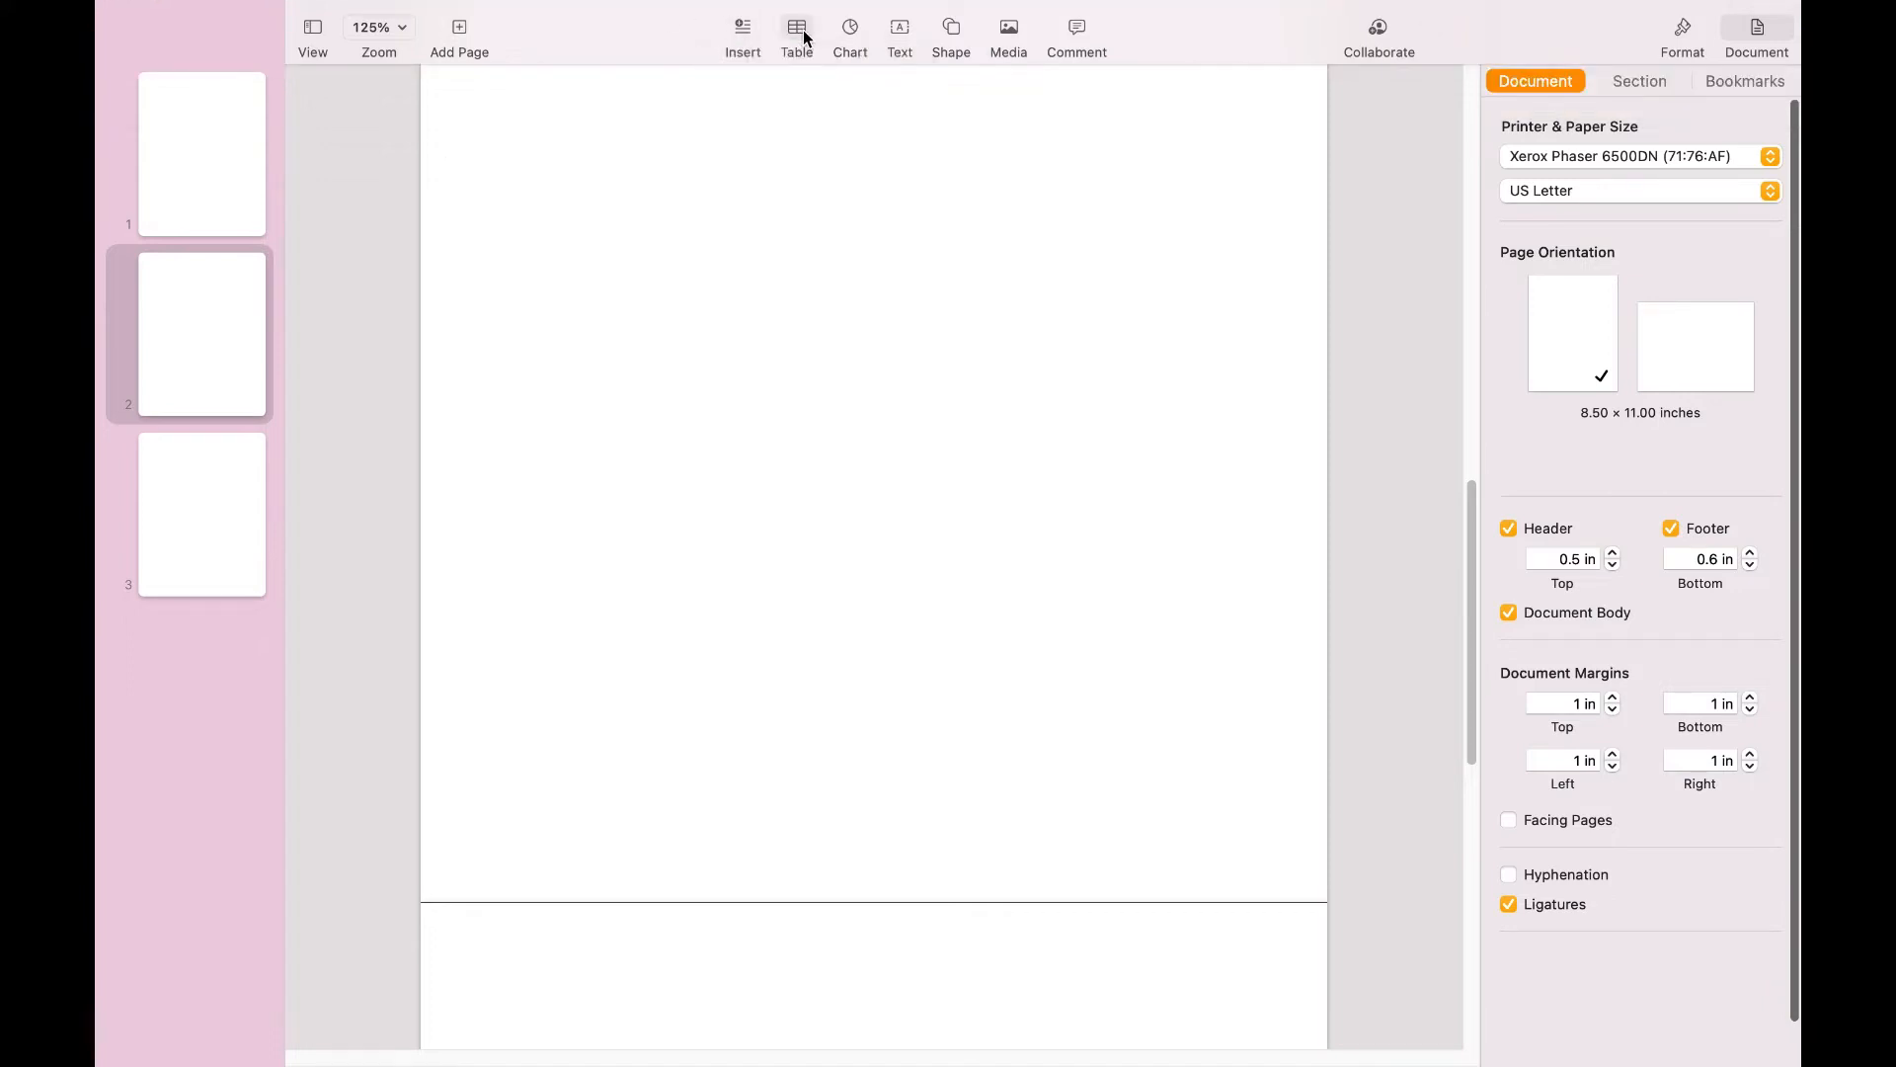
left_click(797, 30)
left_click(926, 155)
left_click(929, 155)
Step: Look through the 3D and Interactive chart types and their color styles
left_click(849, 29)
left_click(837, 85)
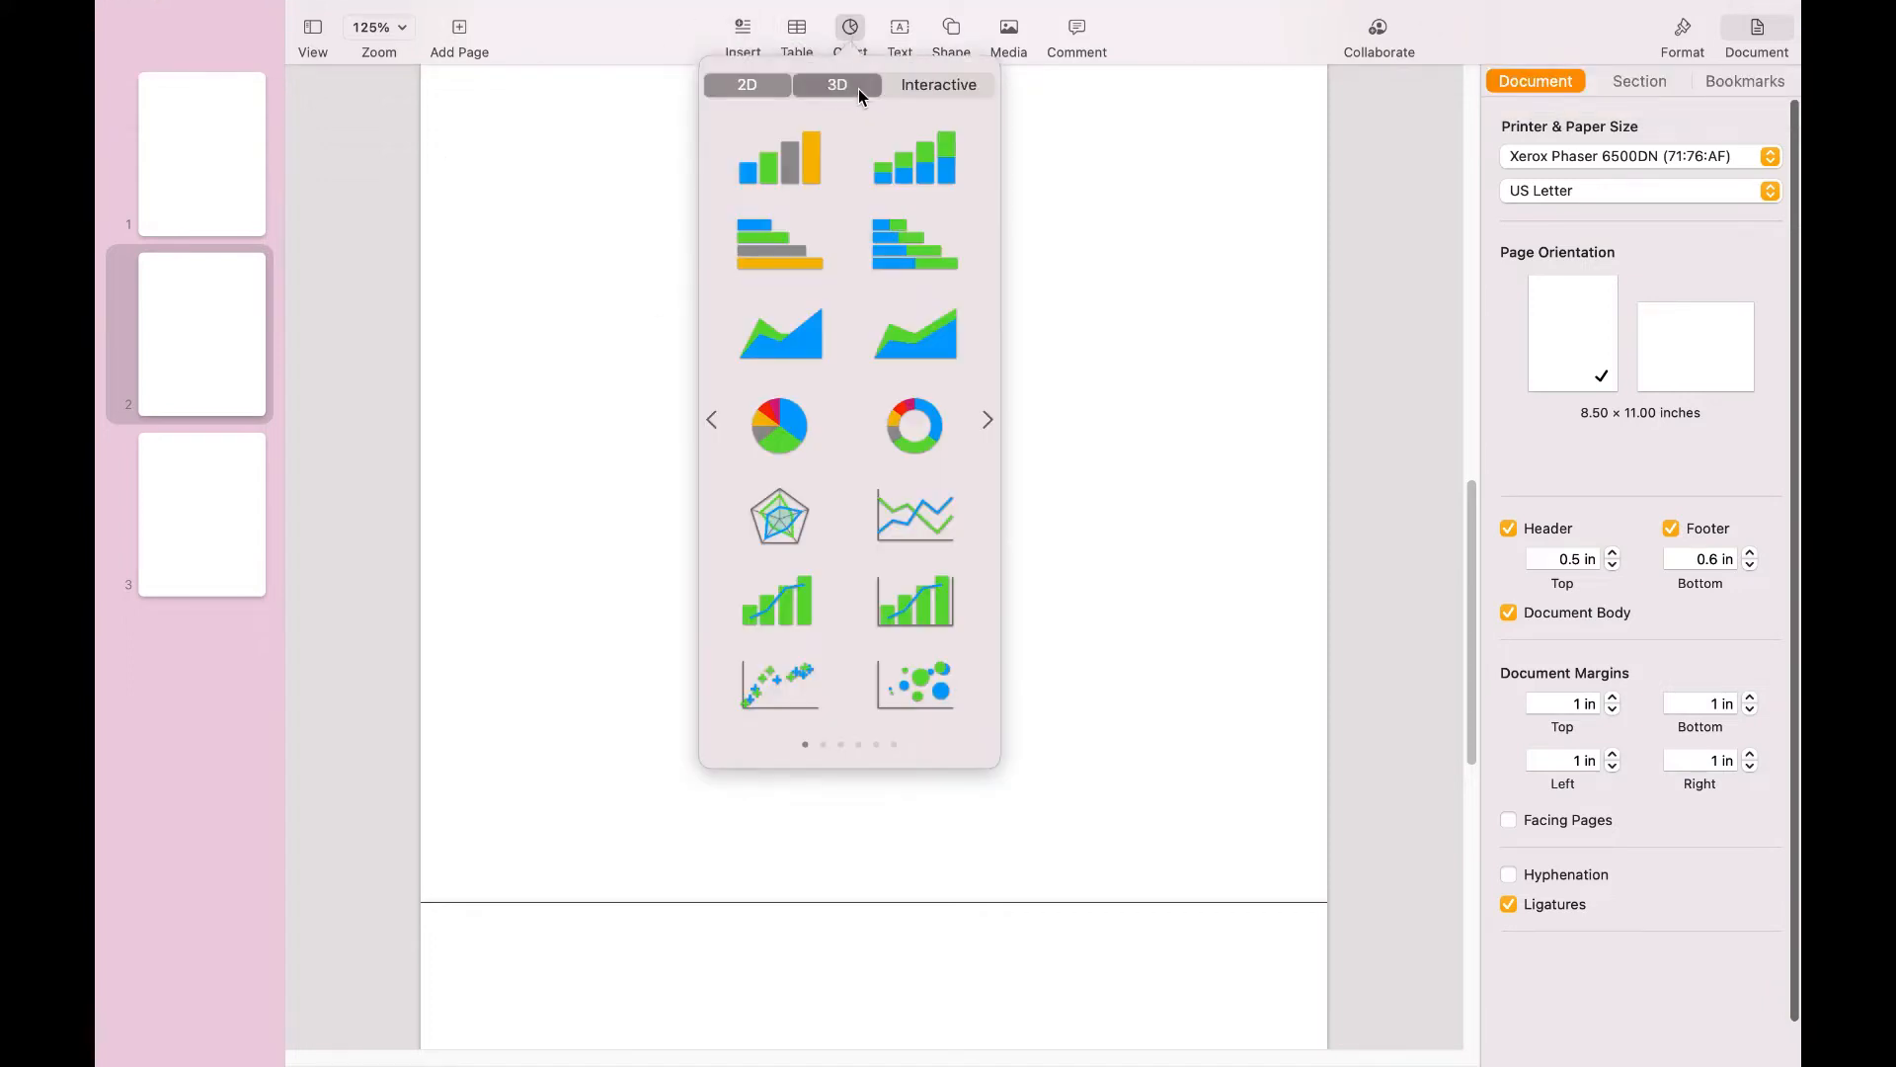
left_click(991, 319)
left_click(991, 319)
left_click(938, 86)
left_click(990, 228)
left_click(991, 228)
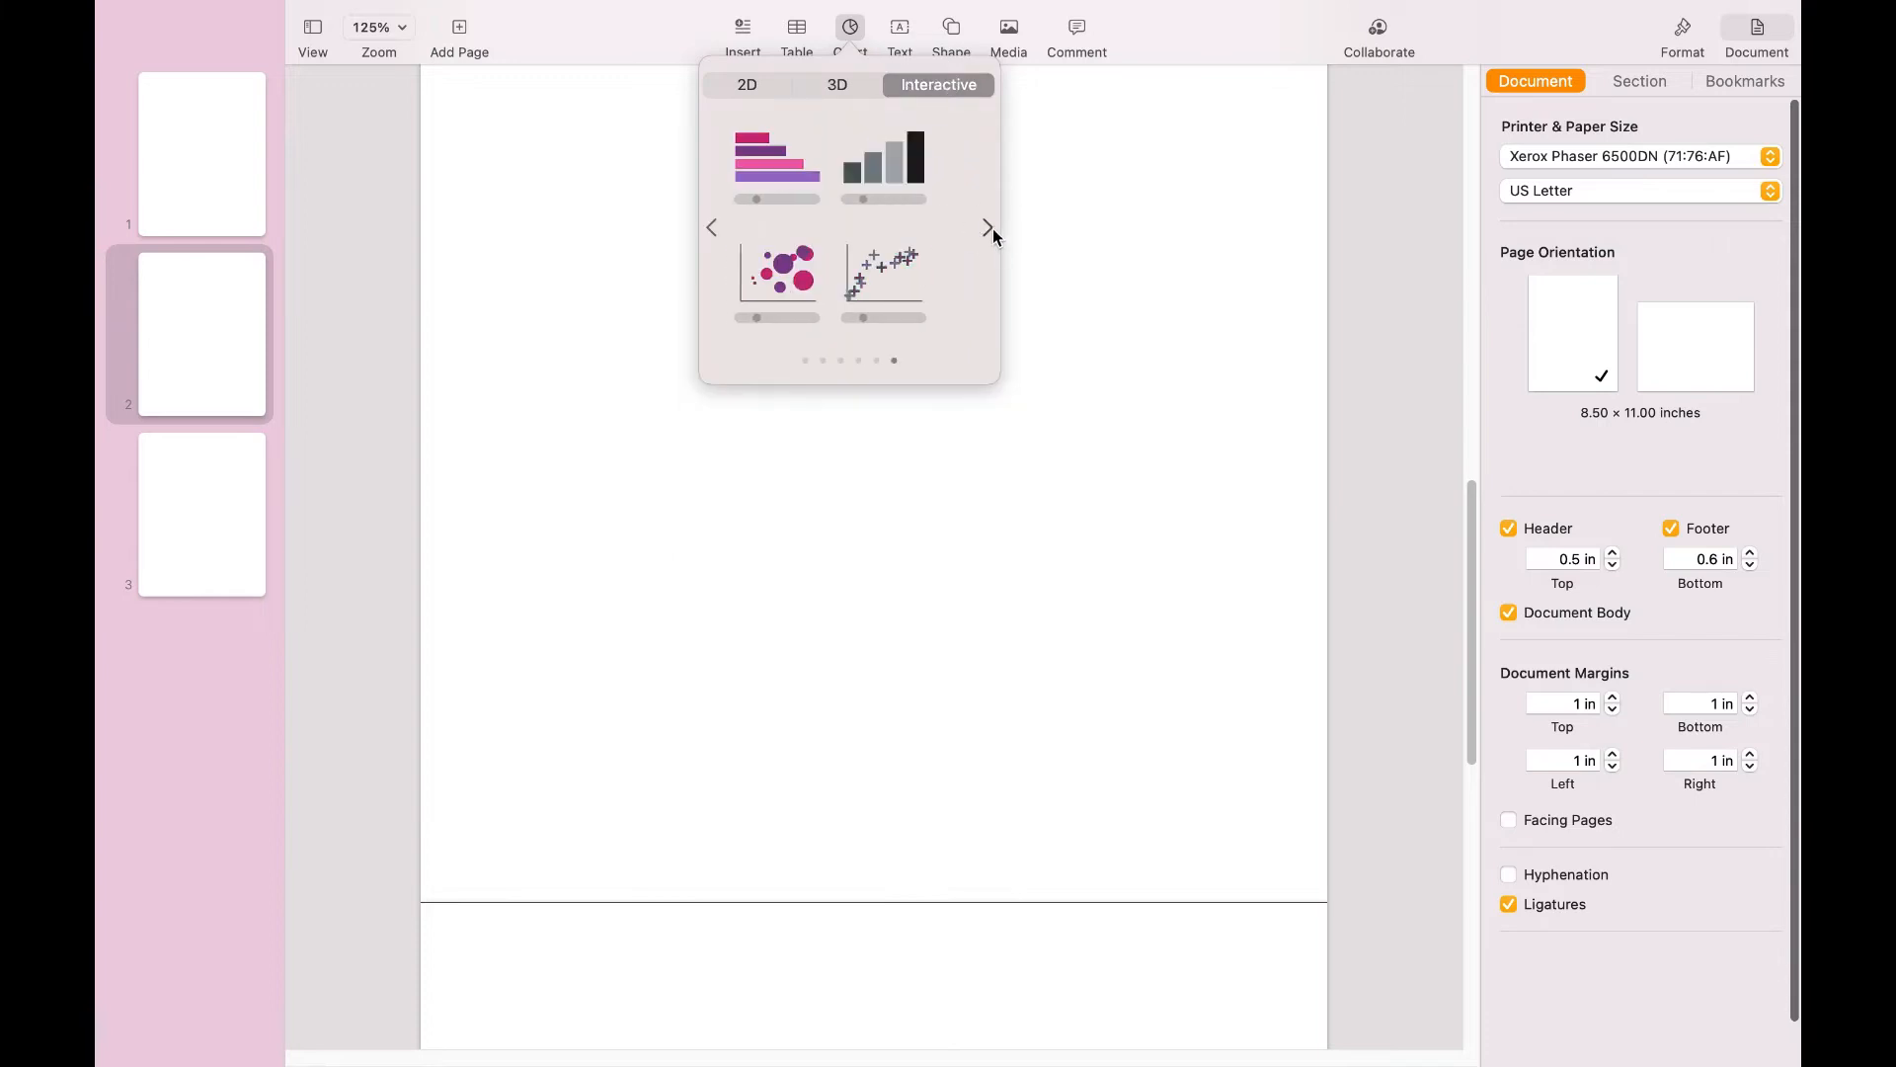
Step: Browse the shape library categories, including Geometry, Animals, Symbols, People, Activities and Ornaments
left_click(952, 30)
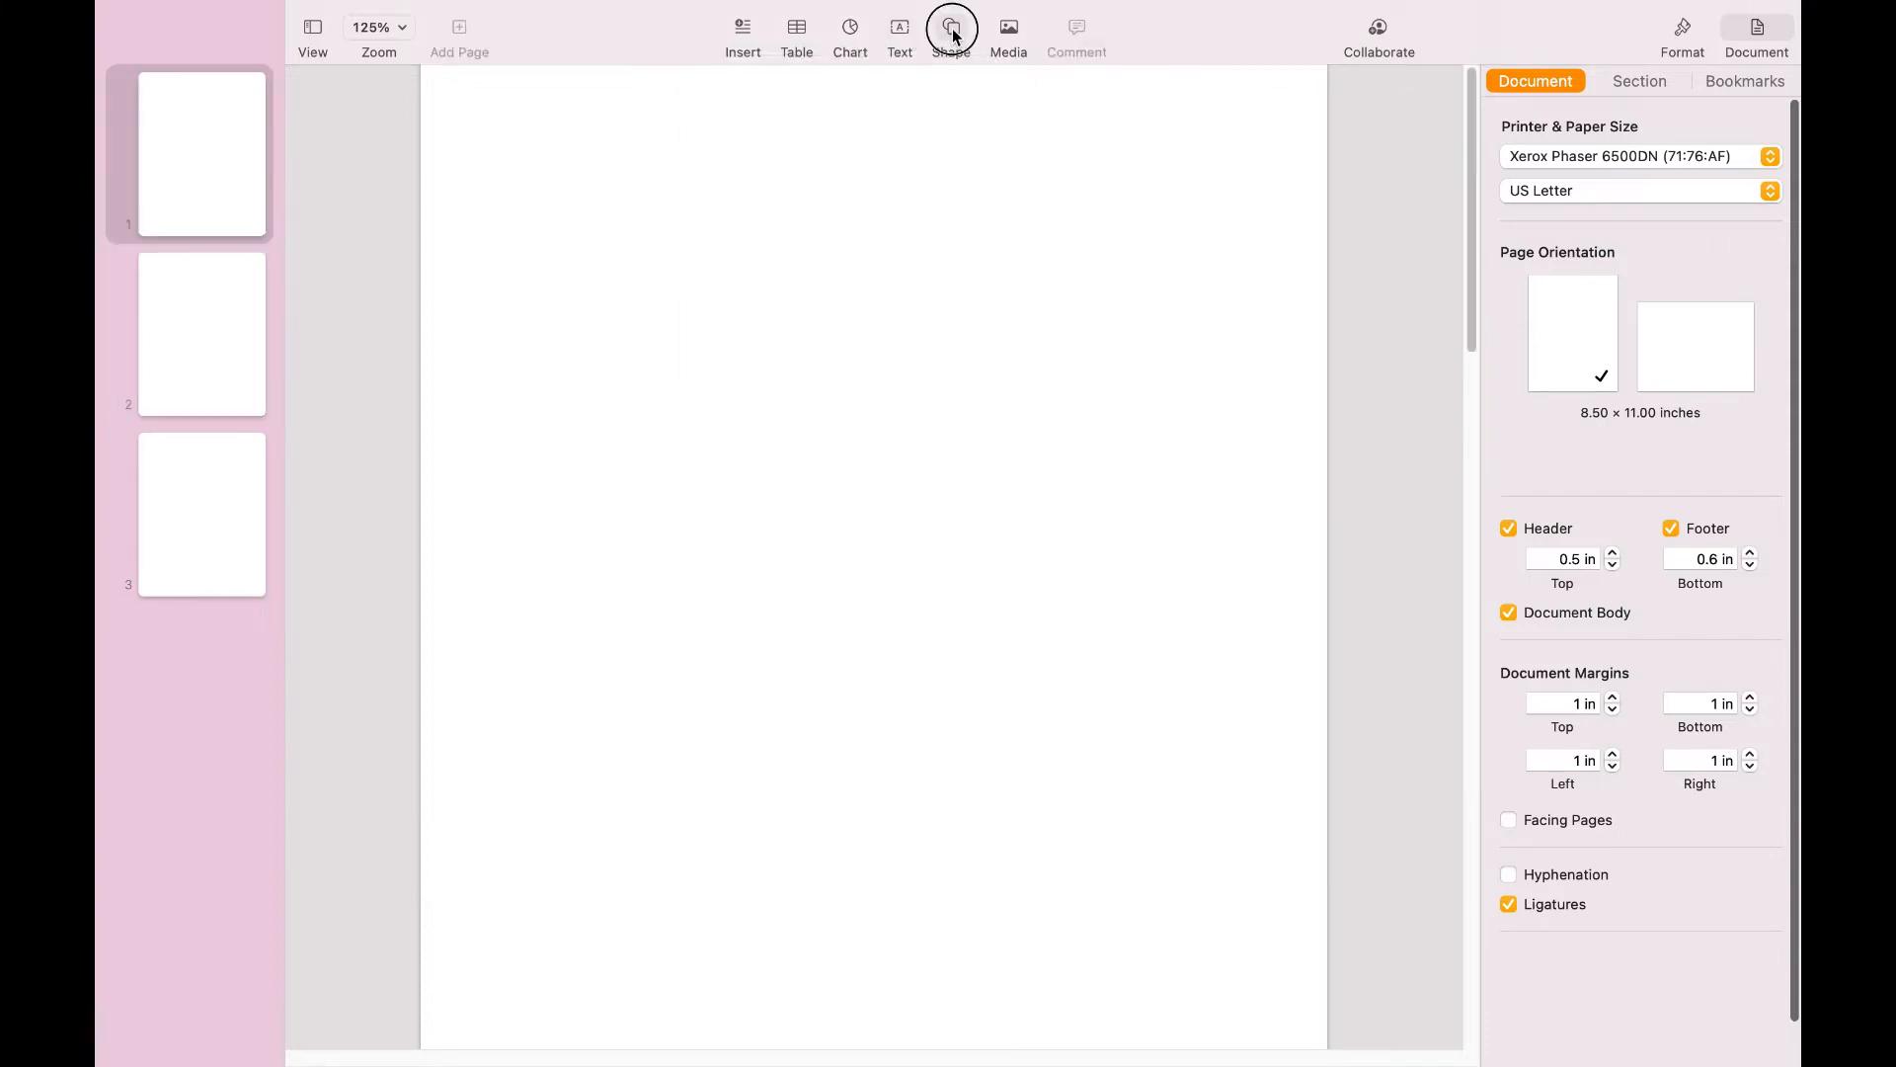
left_click(768, 156)
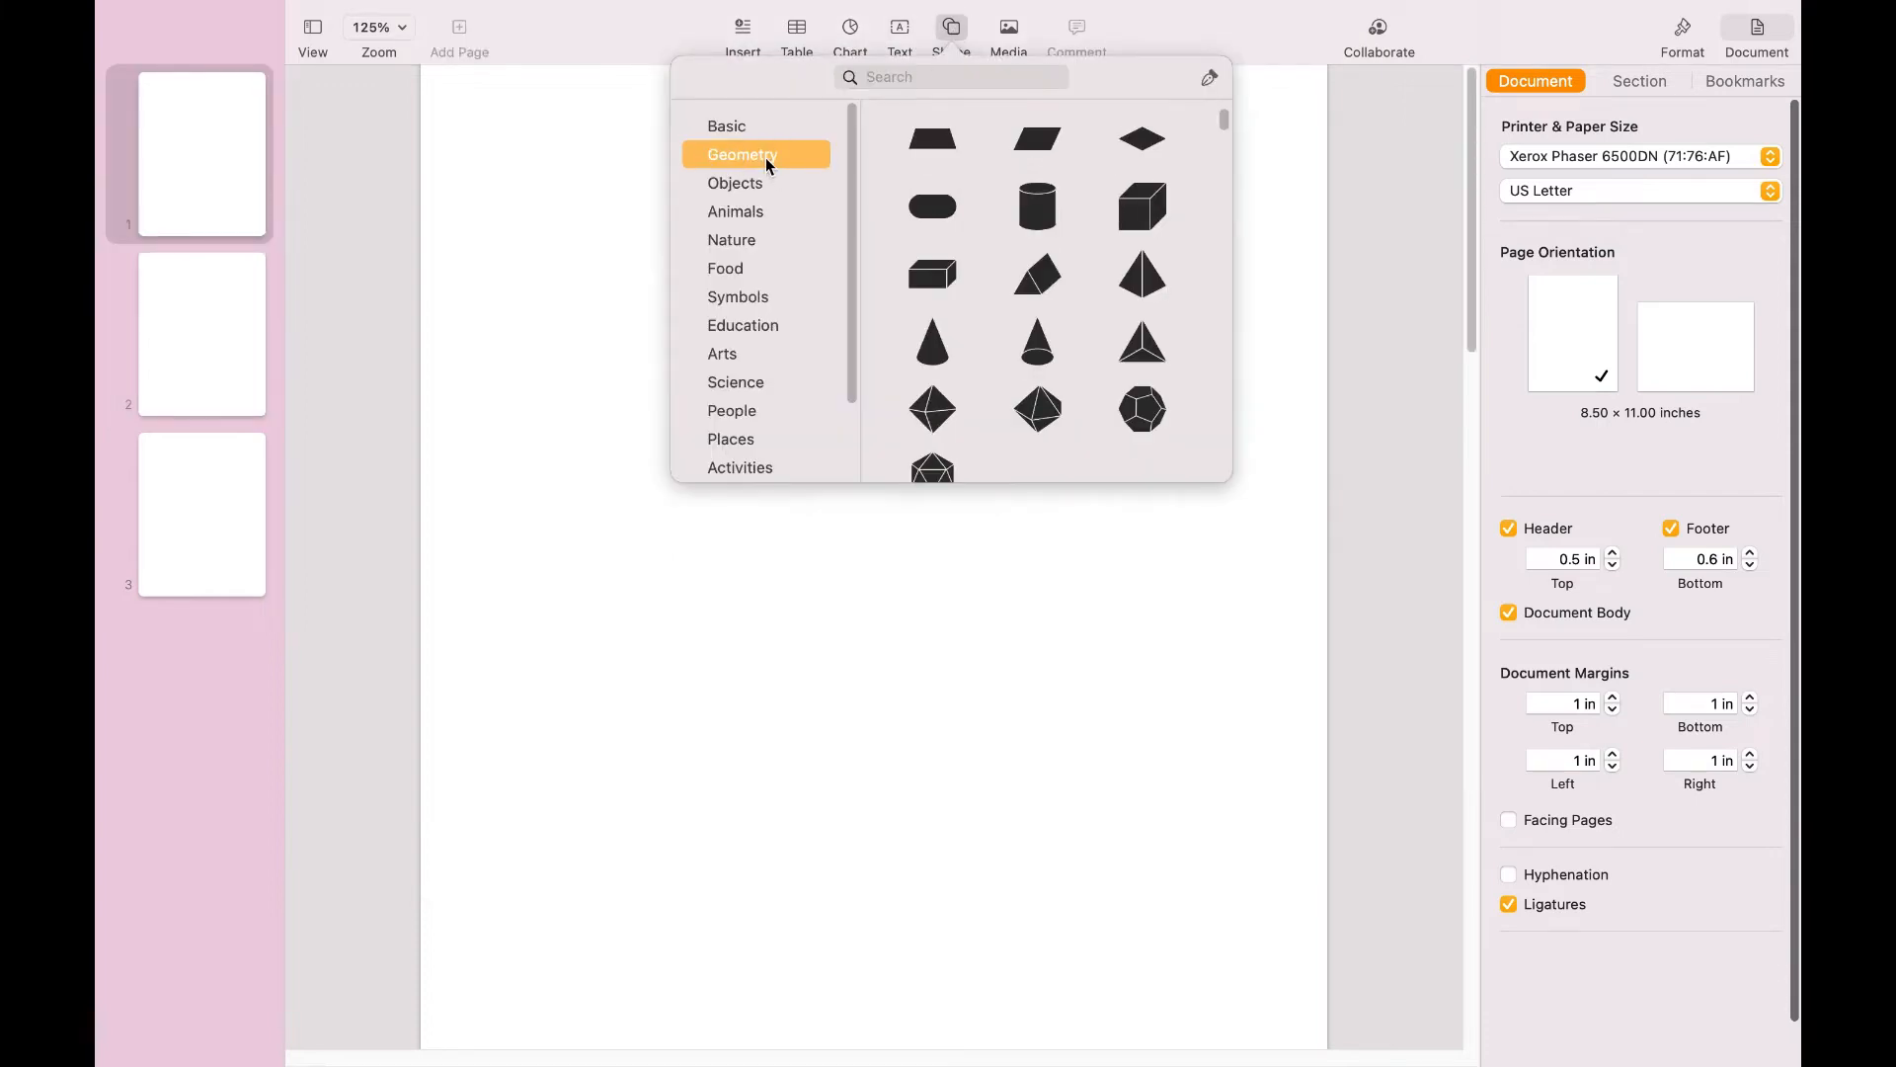
left_click(771, 213)
left_click(770, 294)
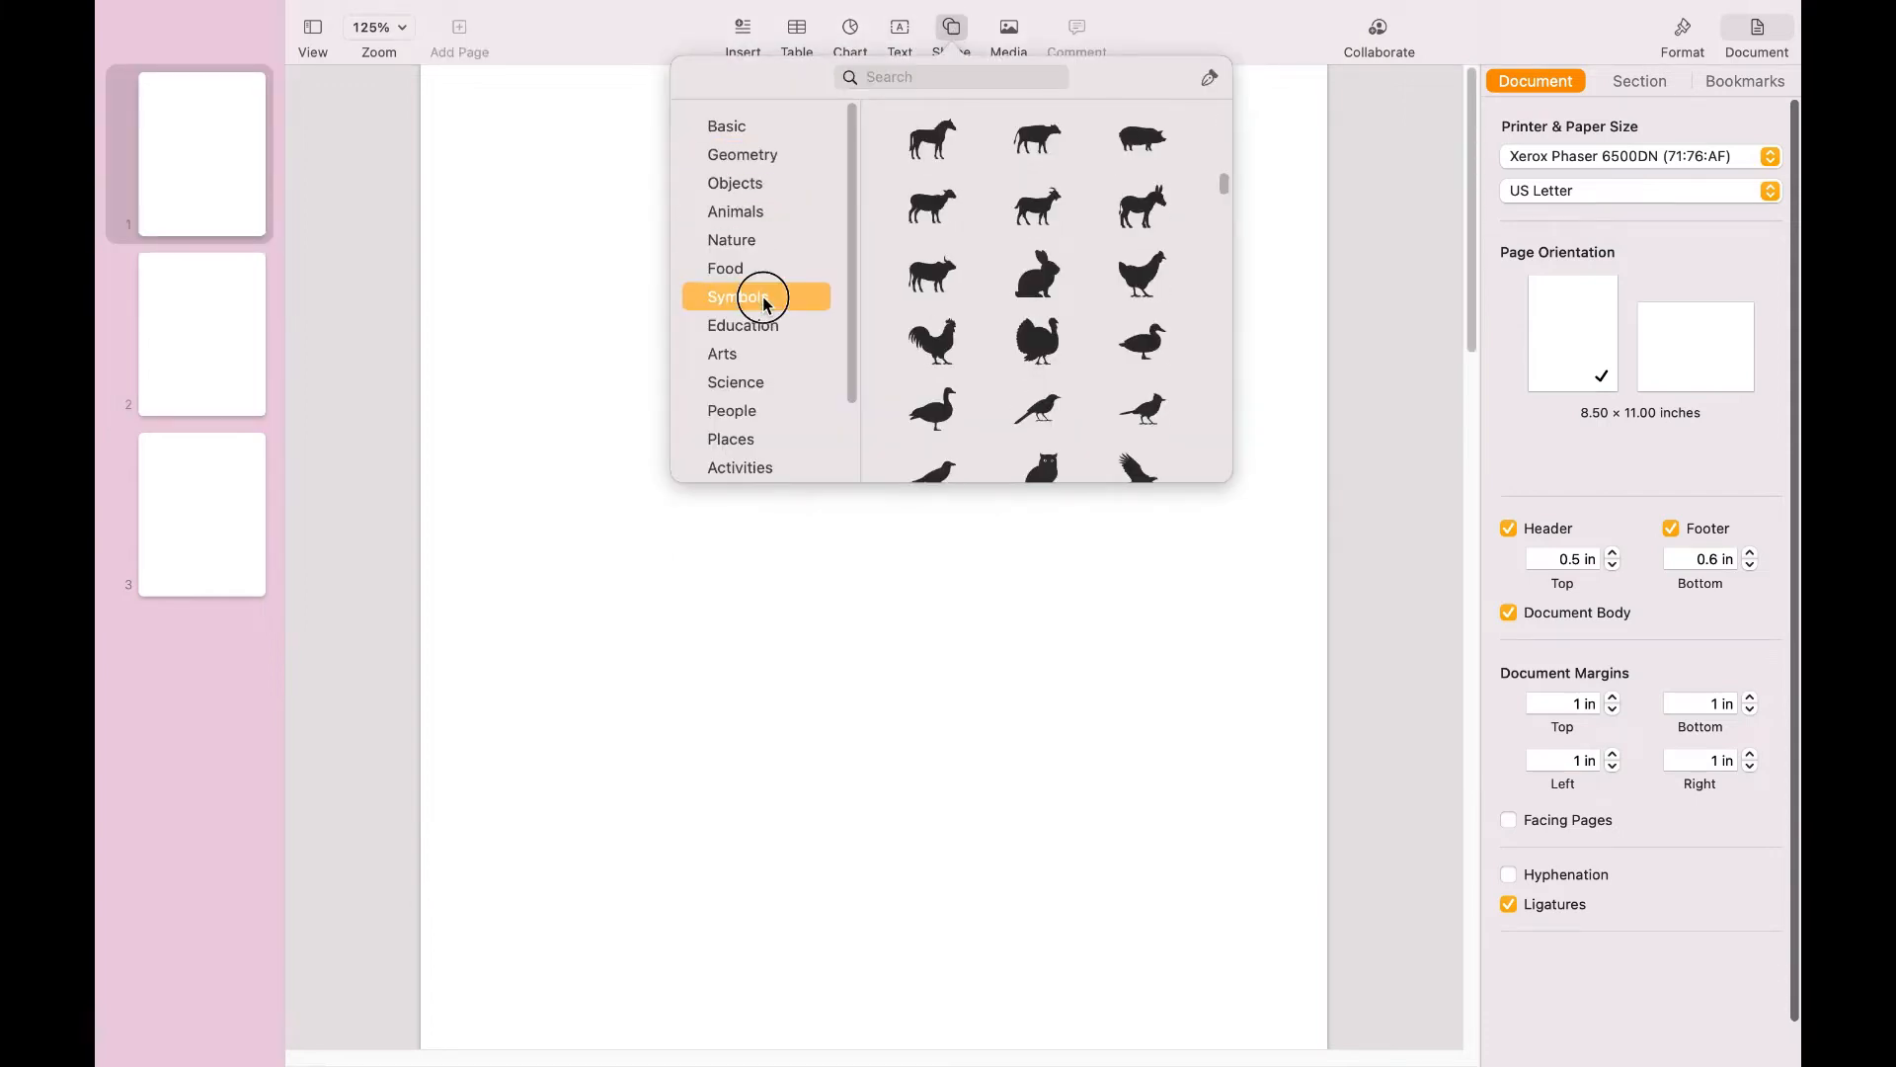
left_click(761, 413)
scroll(758, 391, "down", 3)
left_click(756, 372)
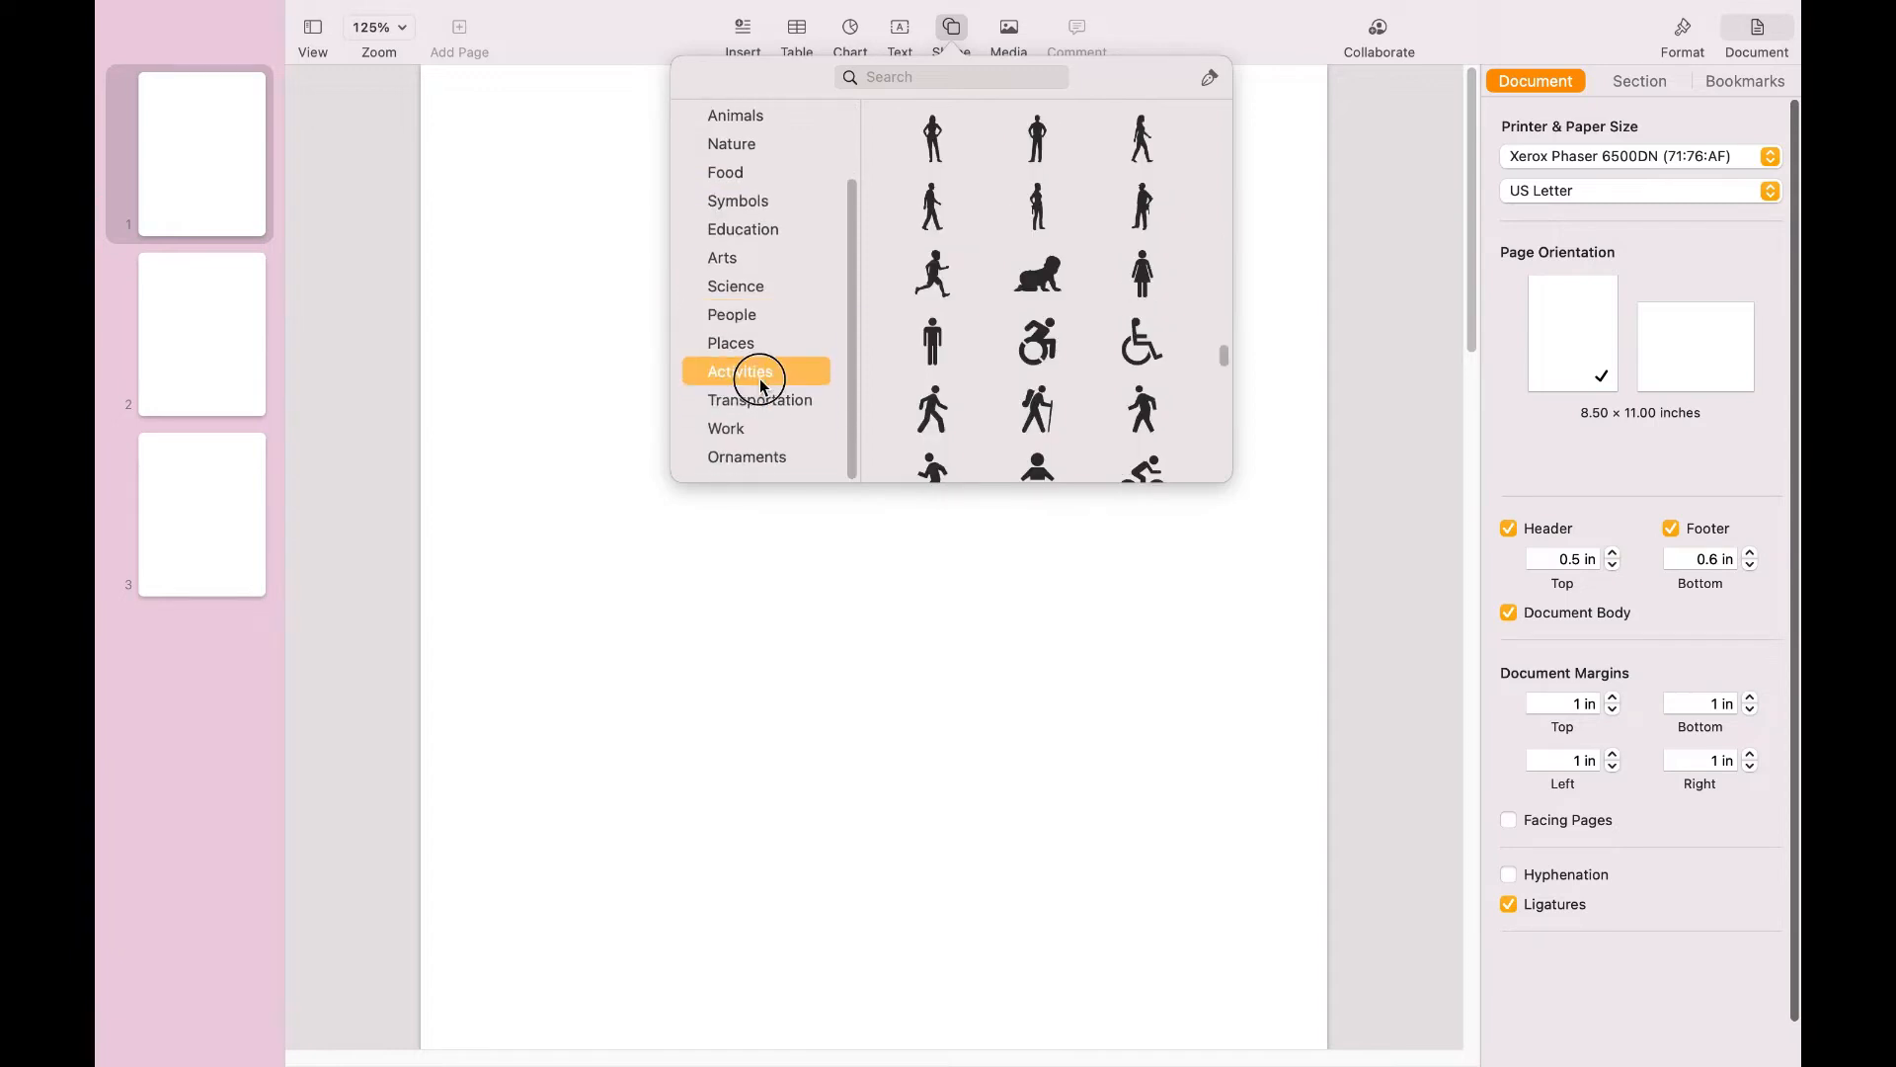
left_click(789, 452)
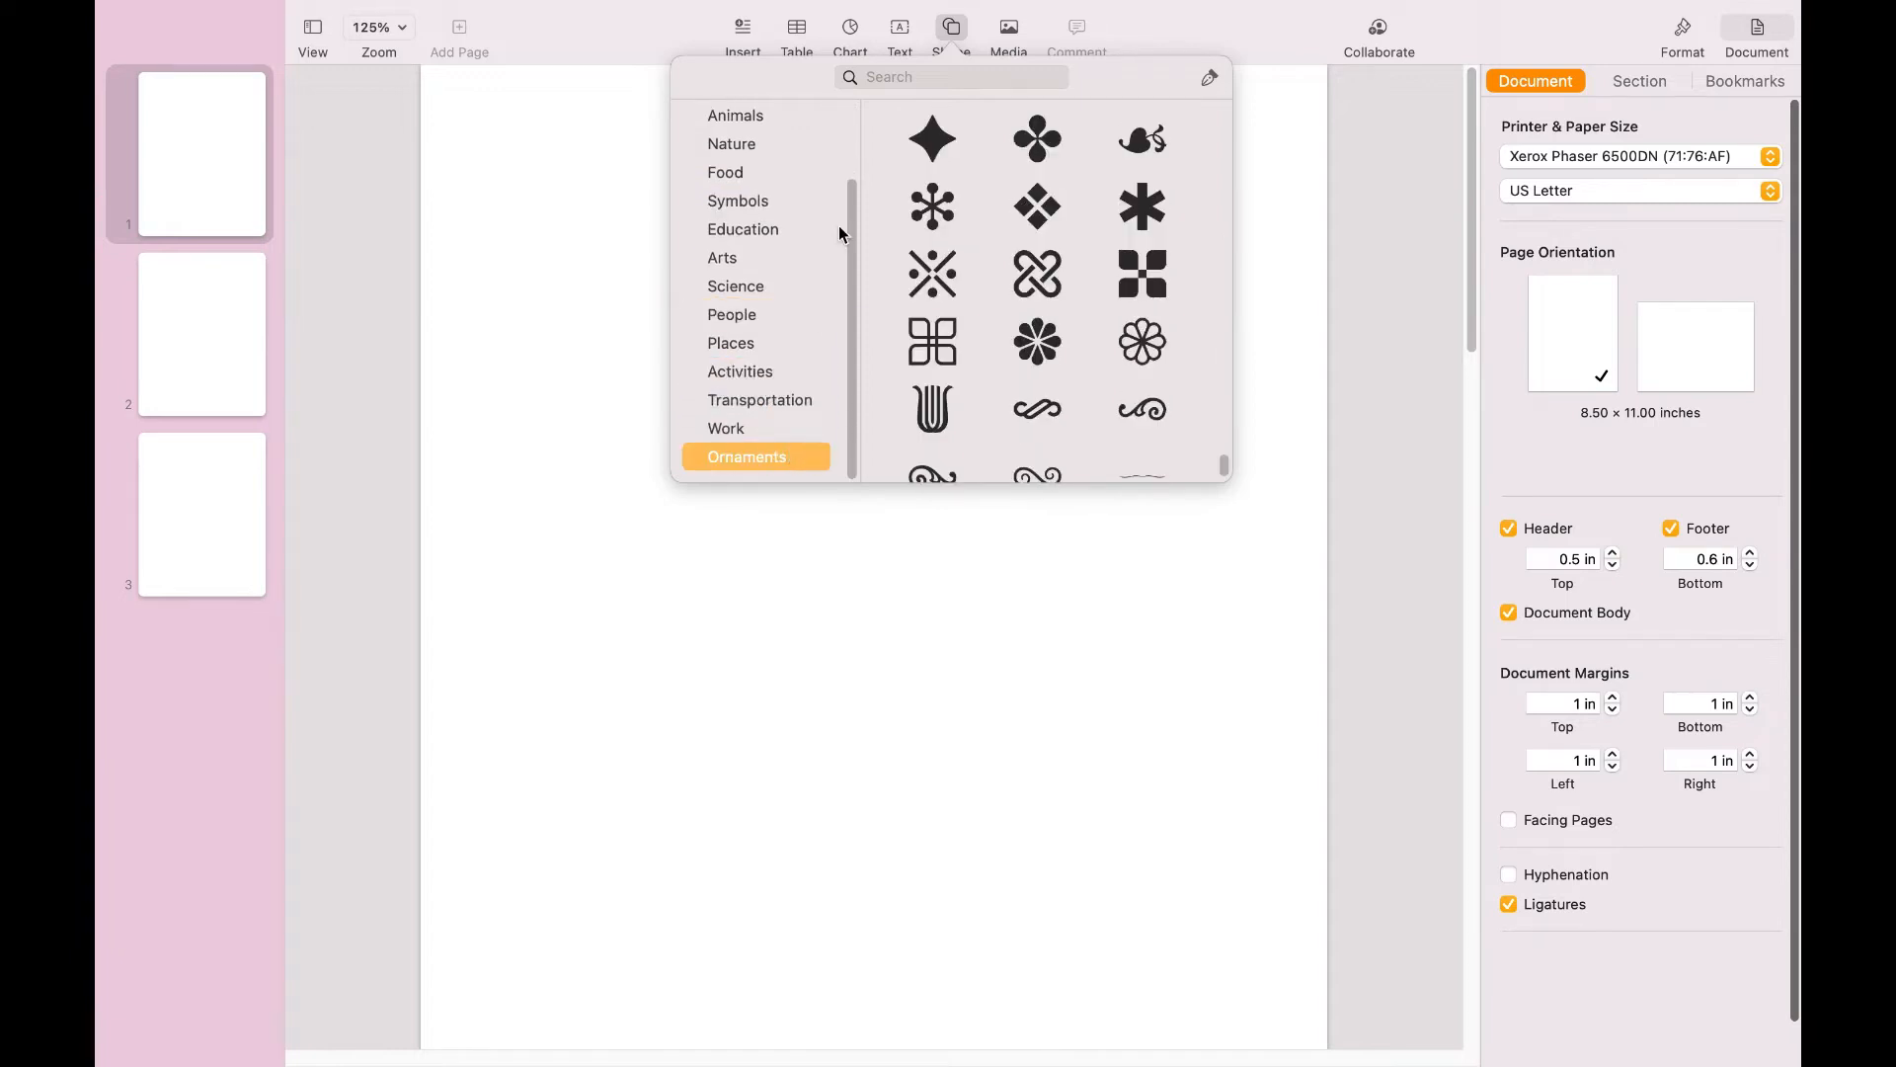
Step: Review the kinds of media that can be inserted into the document
left_click(1048, 35)
left_click(1009, 29)
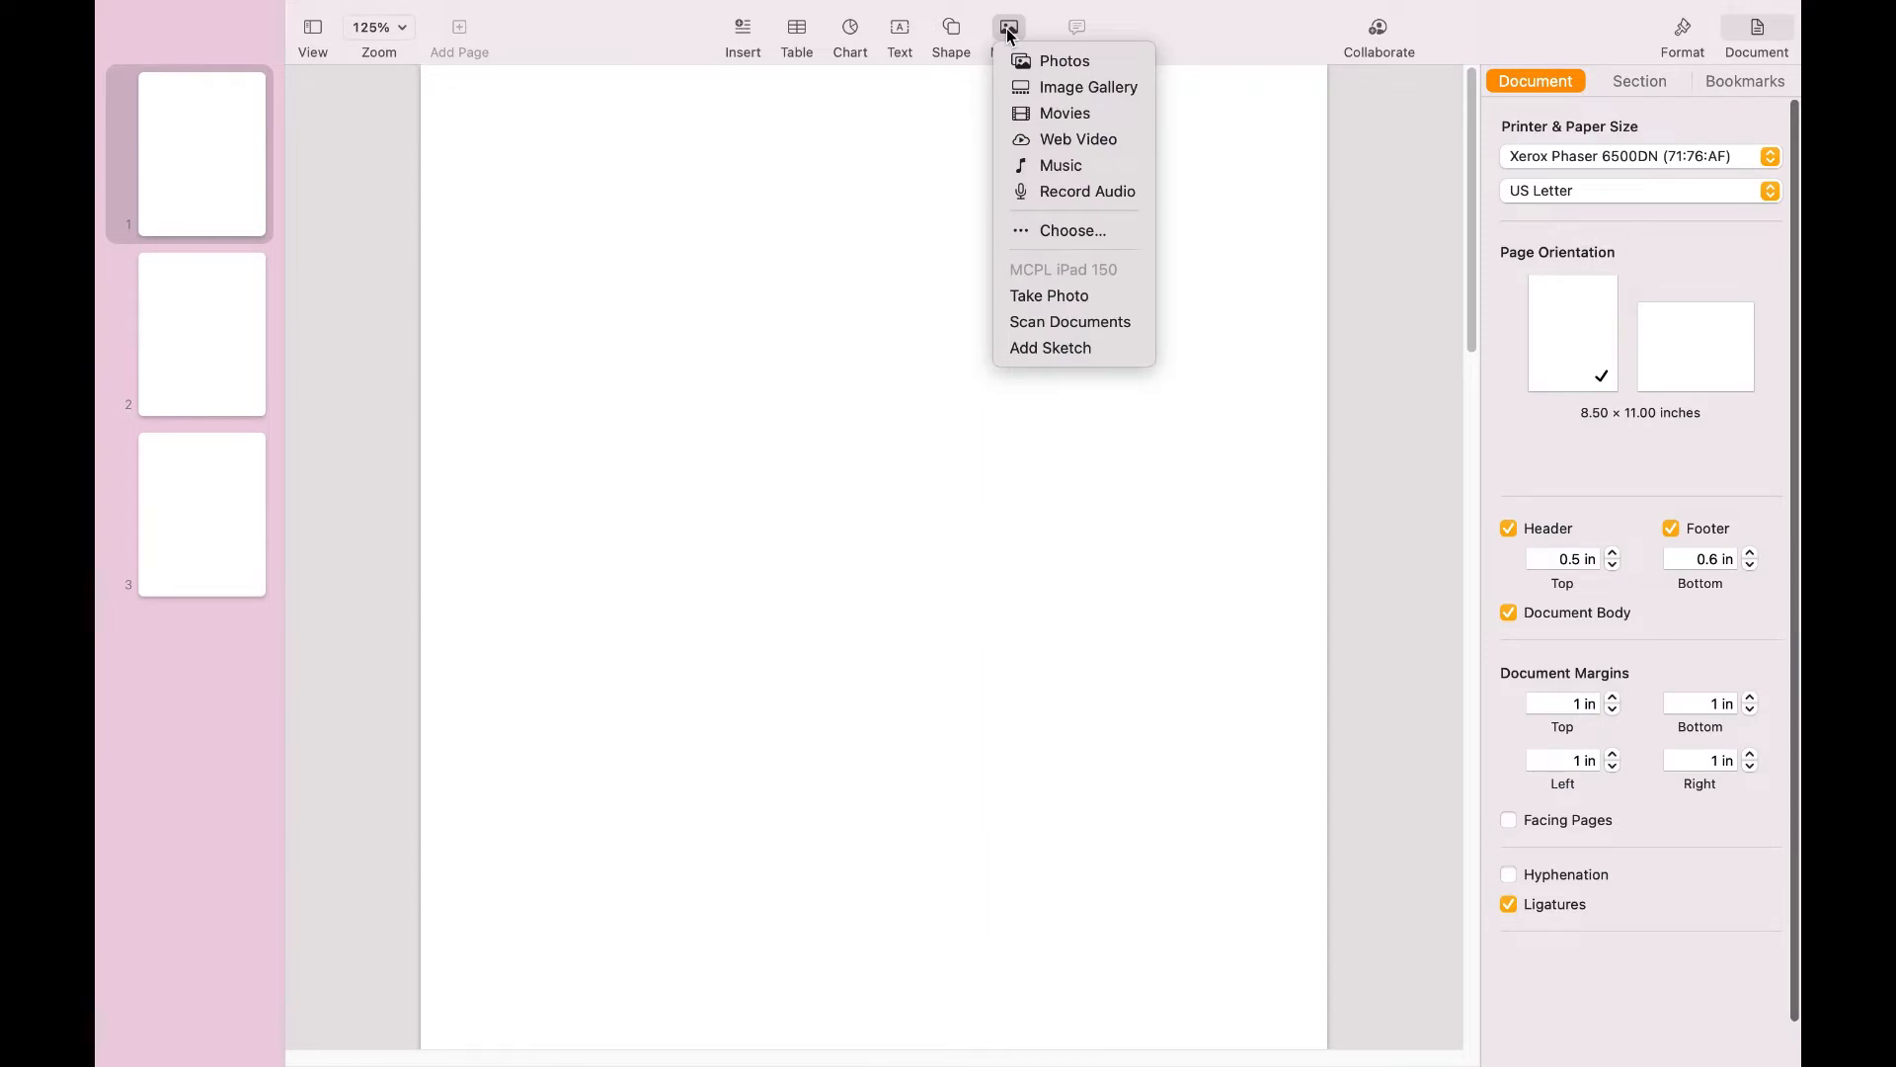
left_click(1189, 32)
Step: Customize the toolbar by adding the Group, Smaller and Lock tools
mouse_move(915, 5)
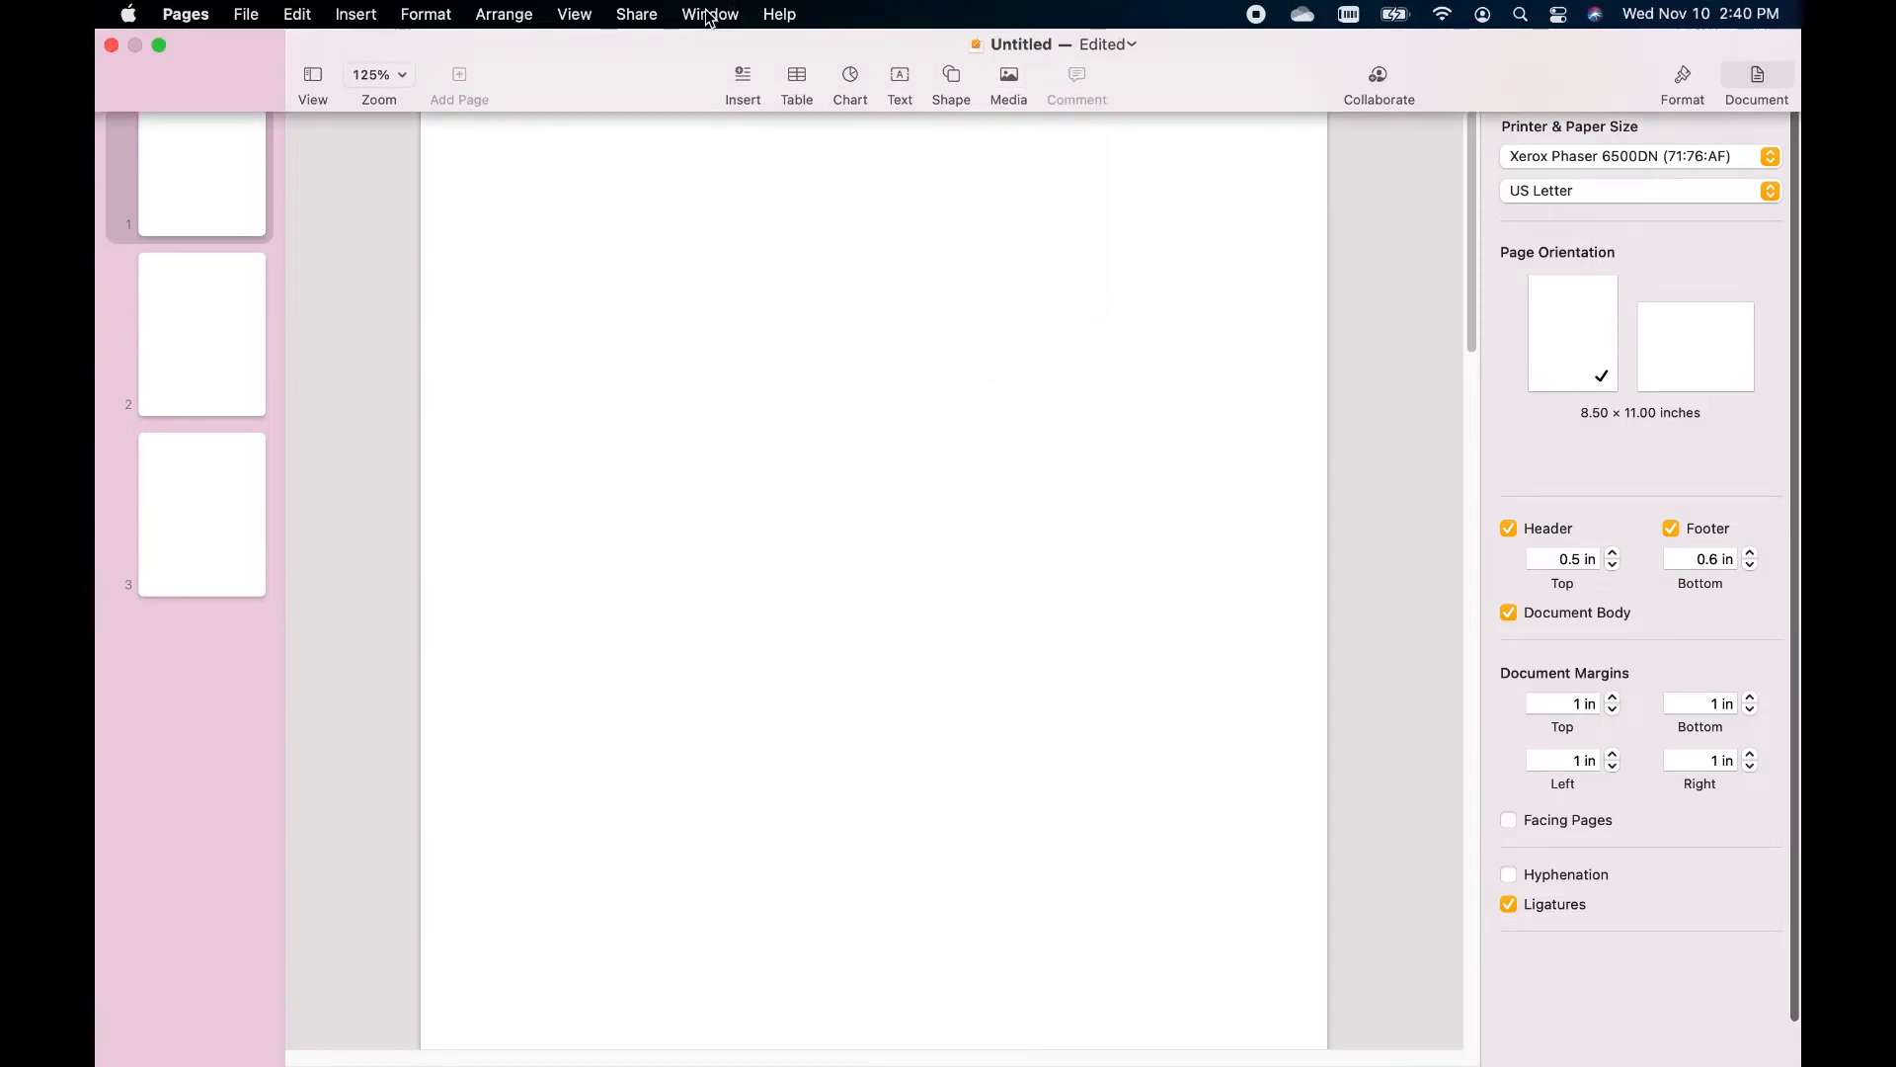
left_click(579, 15)
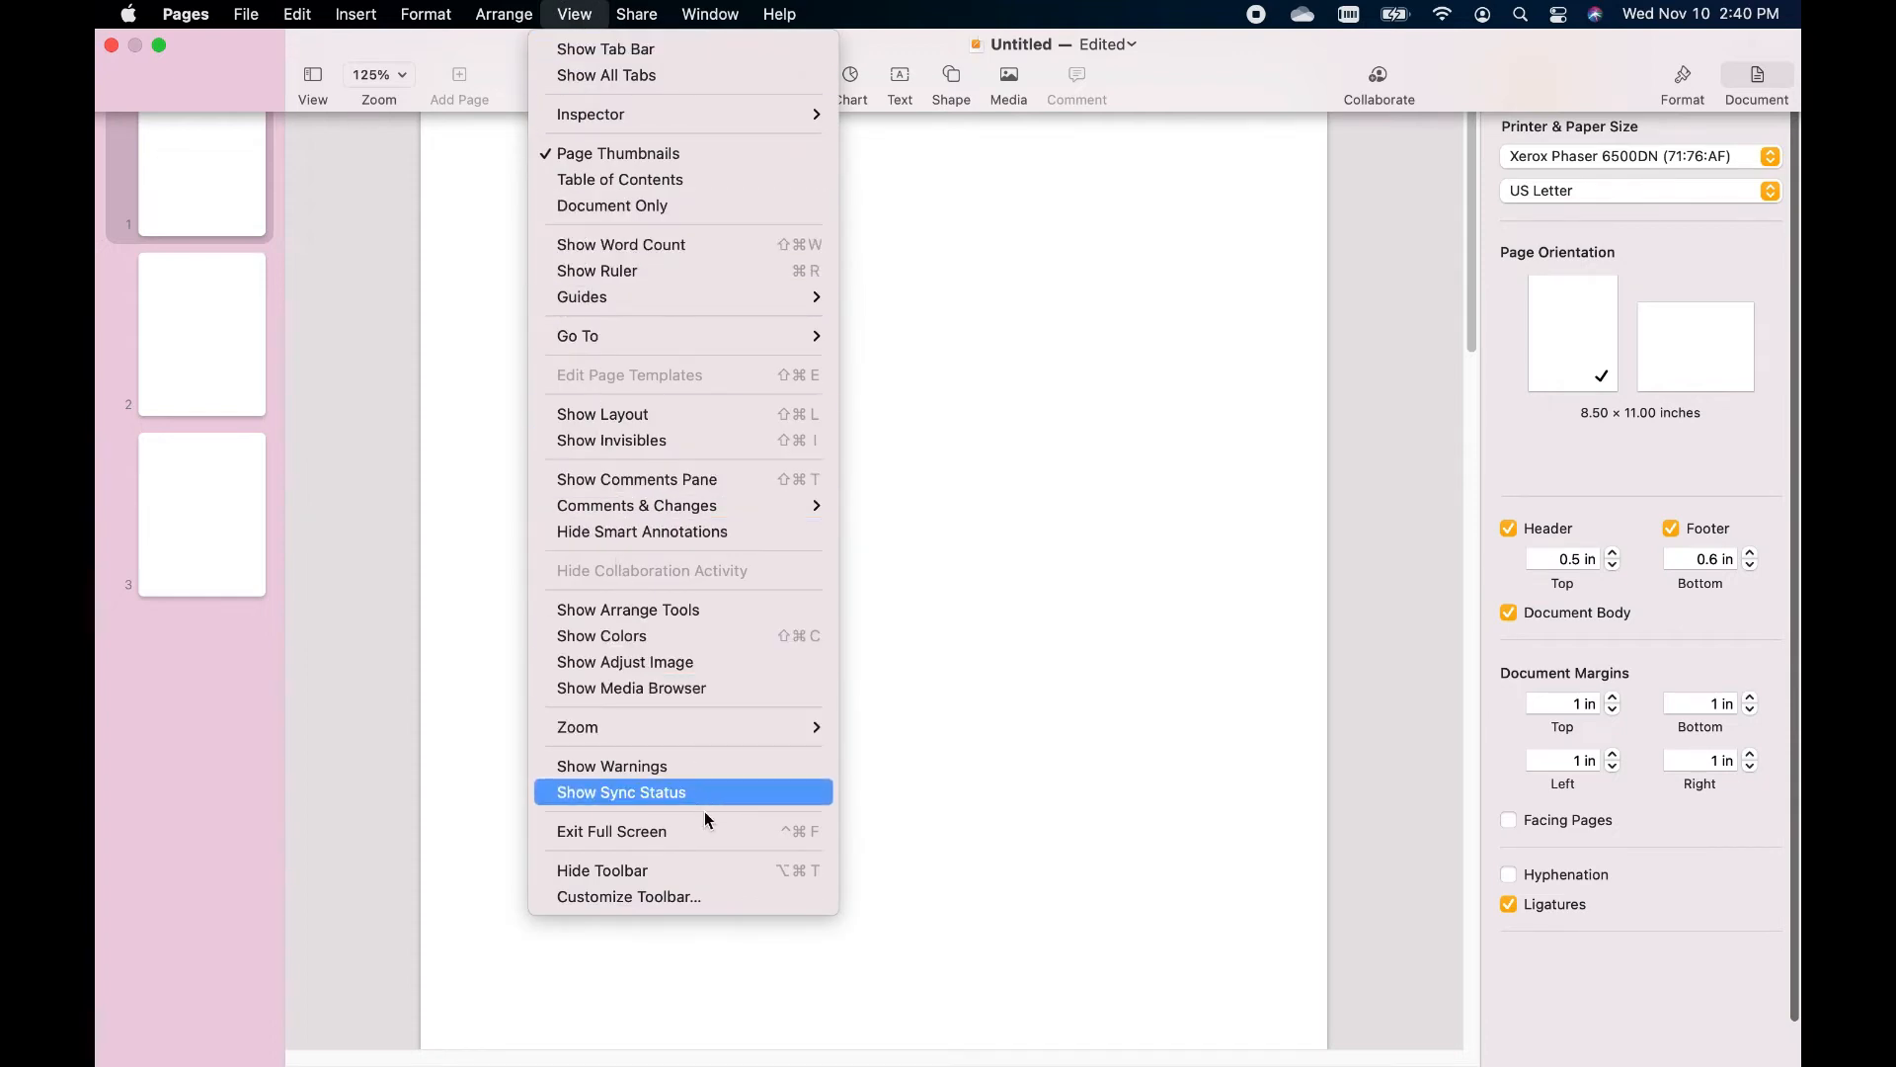
left_click(770, 896)
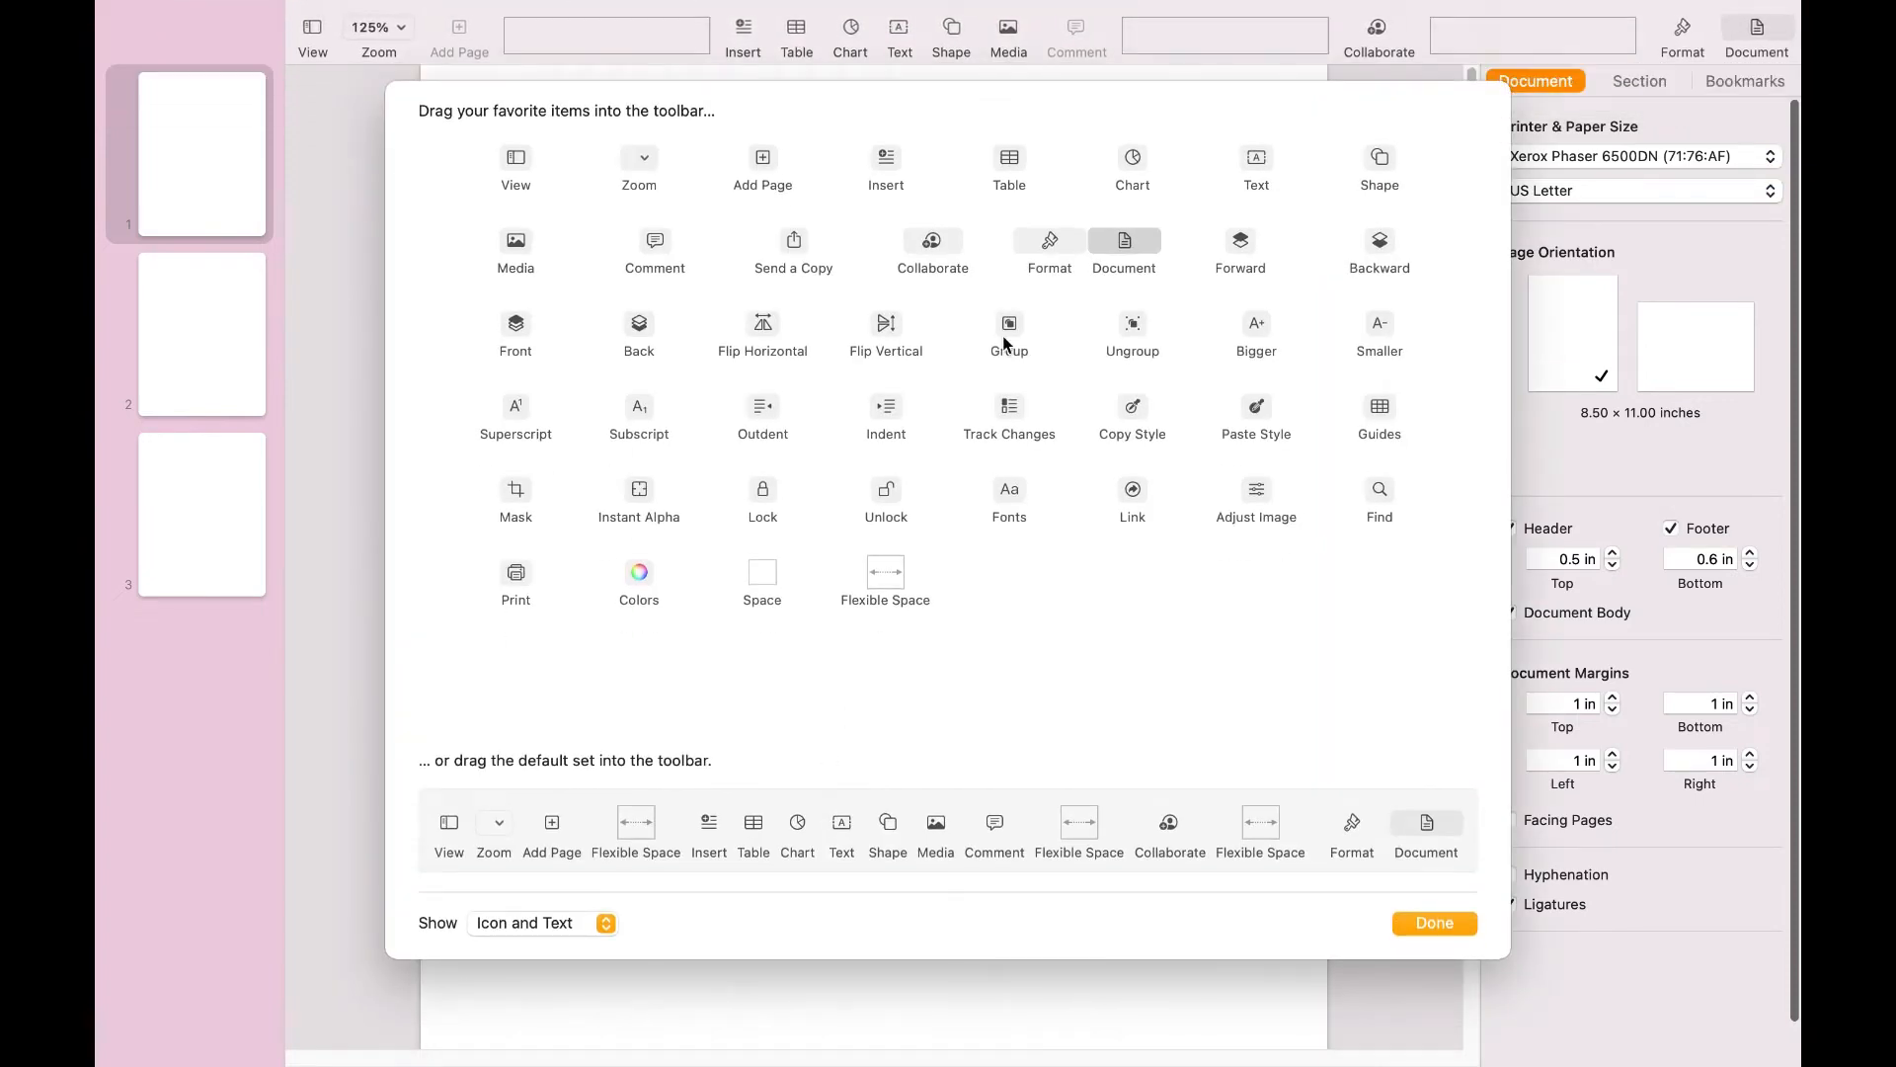
left_click_drag(1004, 337, 1329, 44)
left_click_drag(1395, 324, 701, 34)
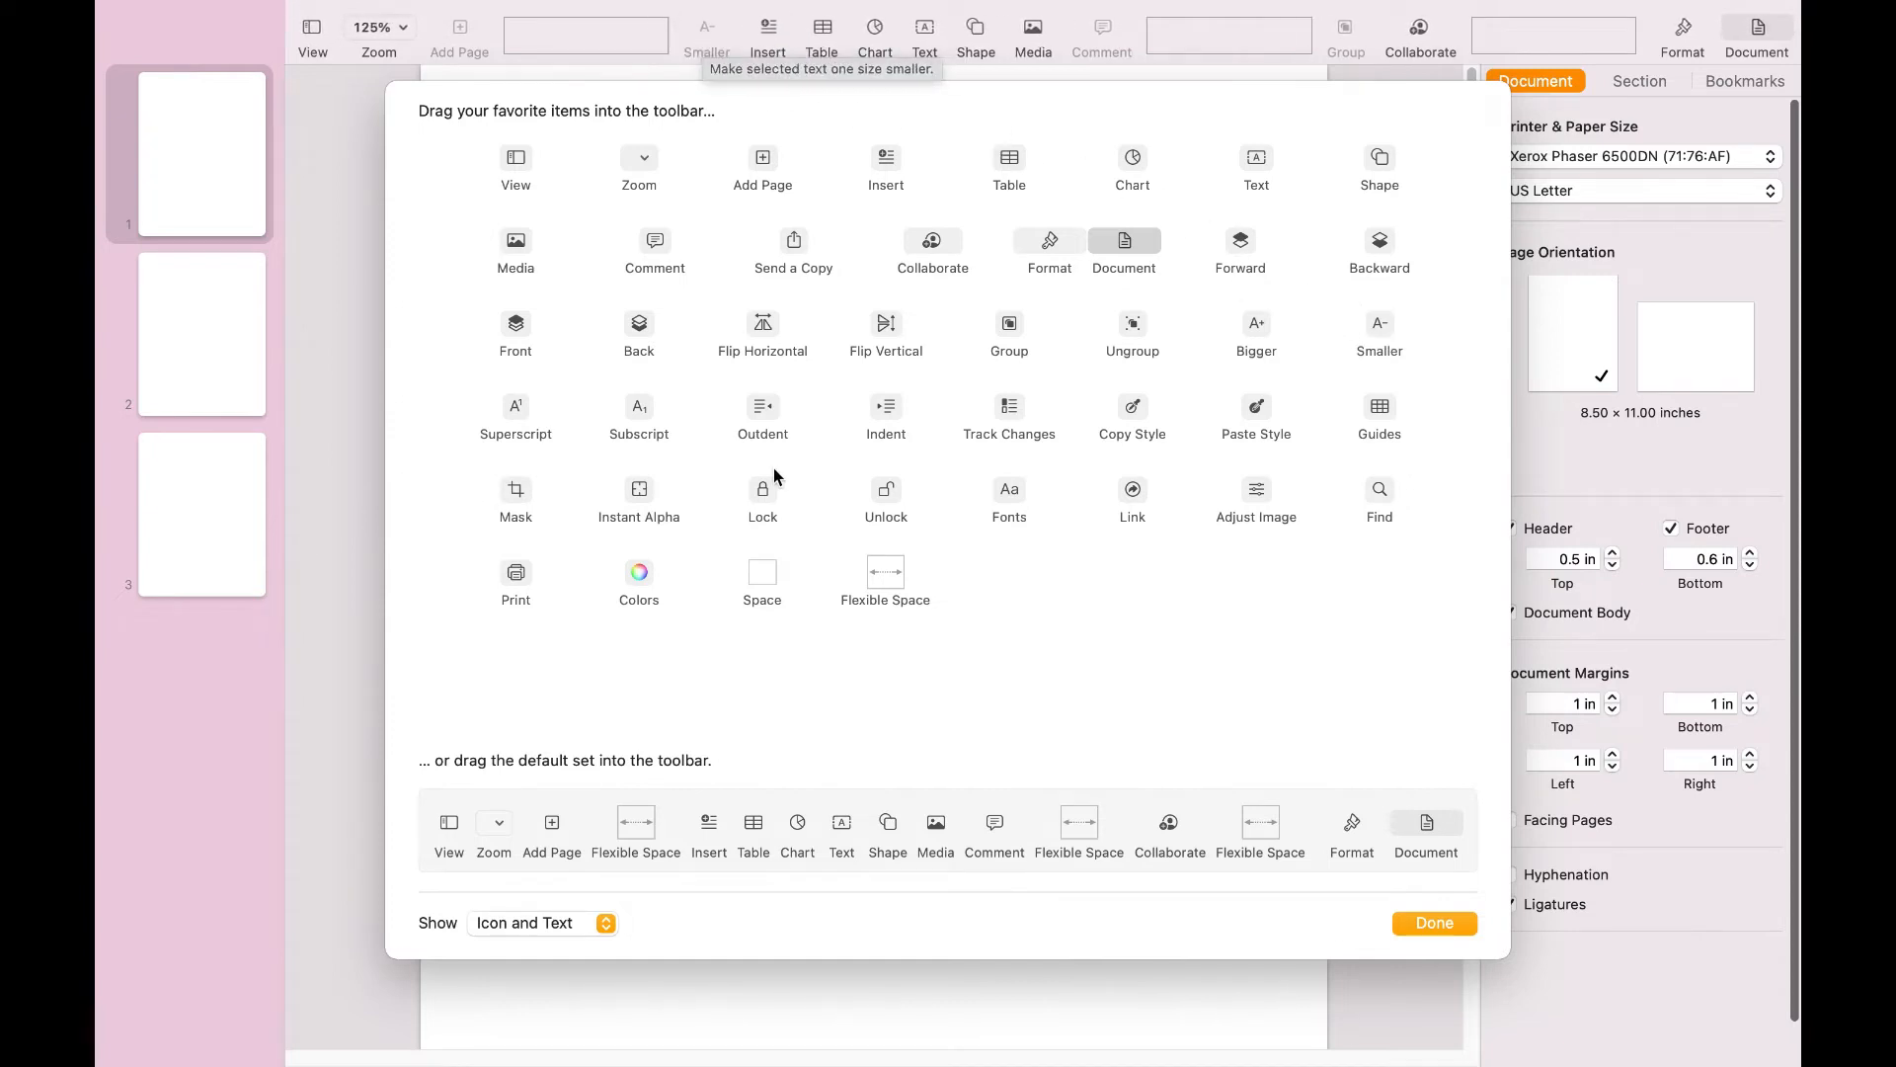
left_click_drag(767, 493, 458, 32)
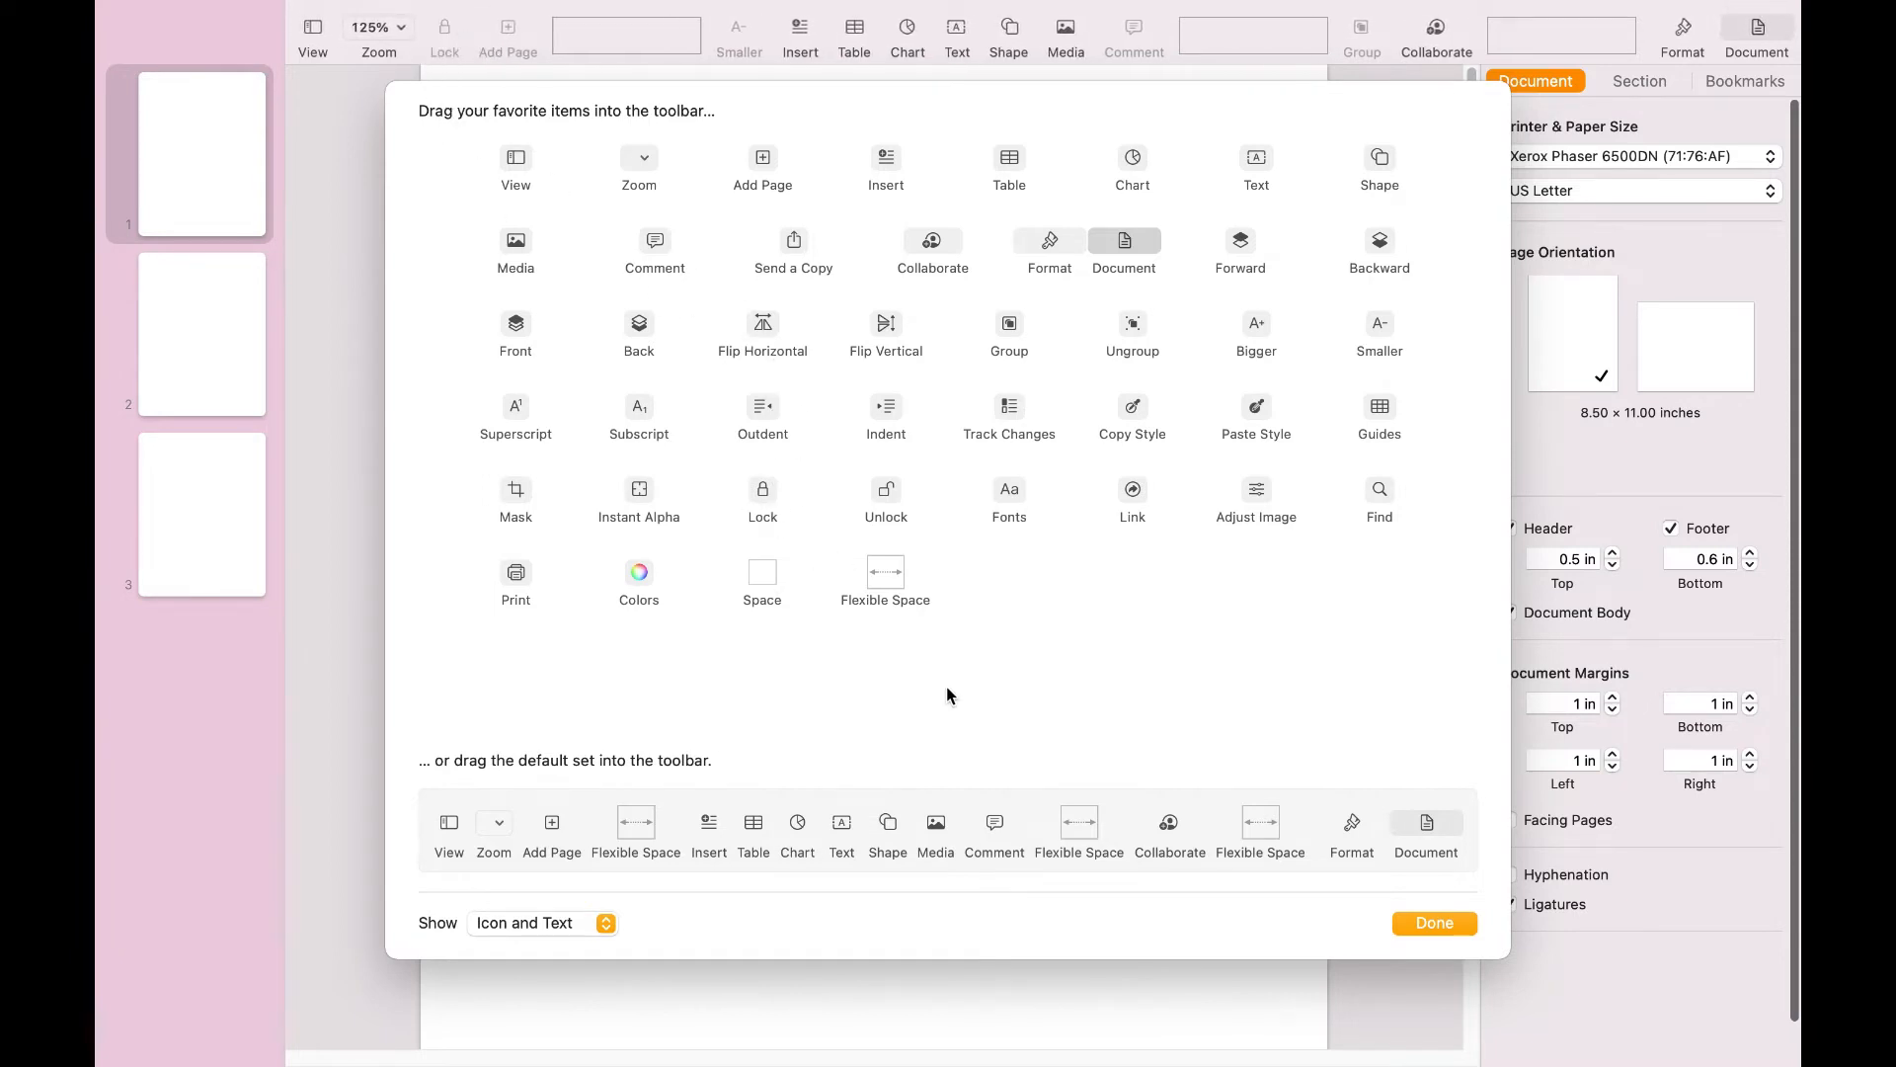
Step: Restore the default set of toolbar items and finish the toolbar customization
left_click_drag(1007, 829, 932, 33)
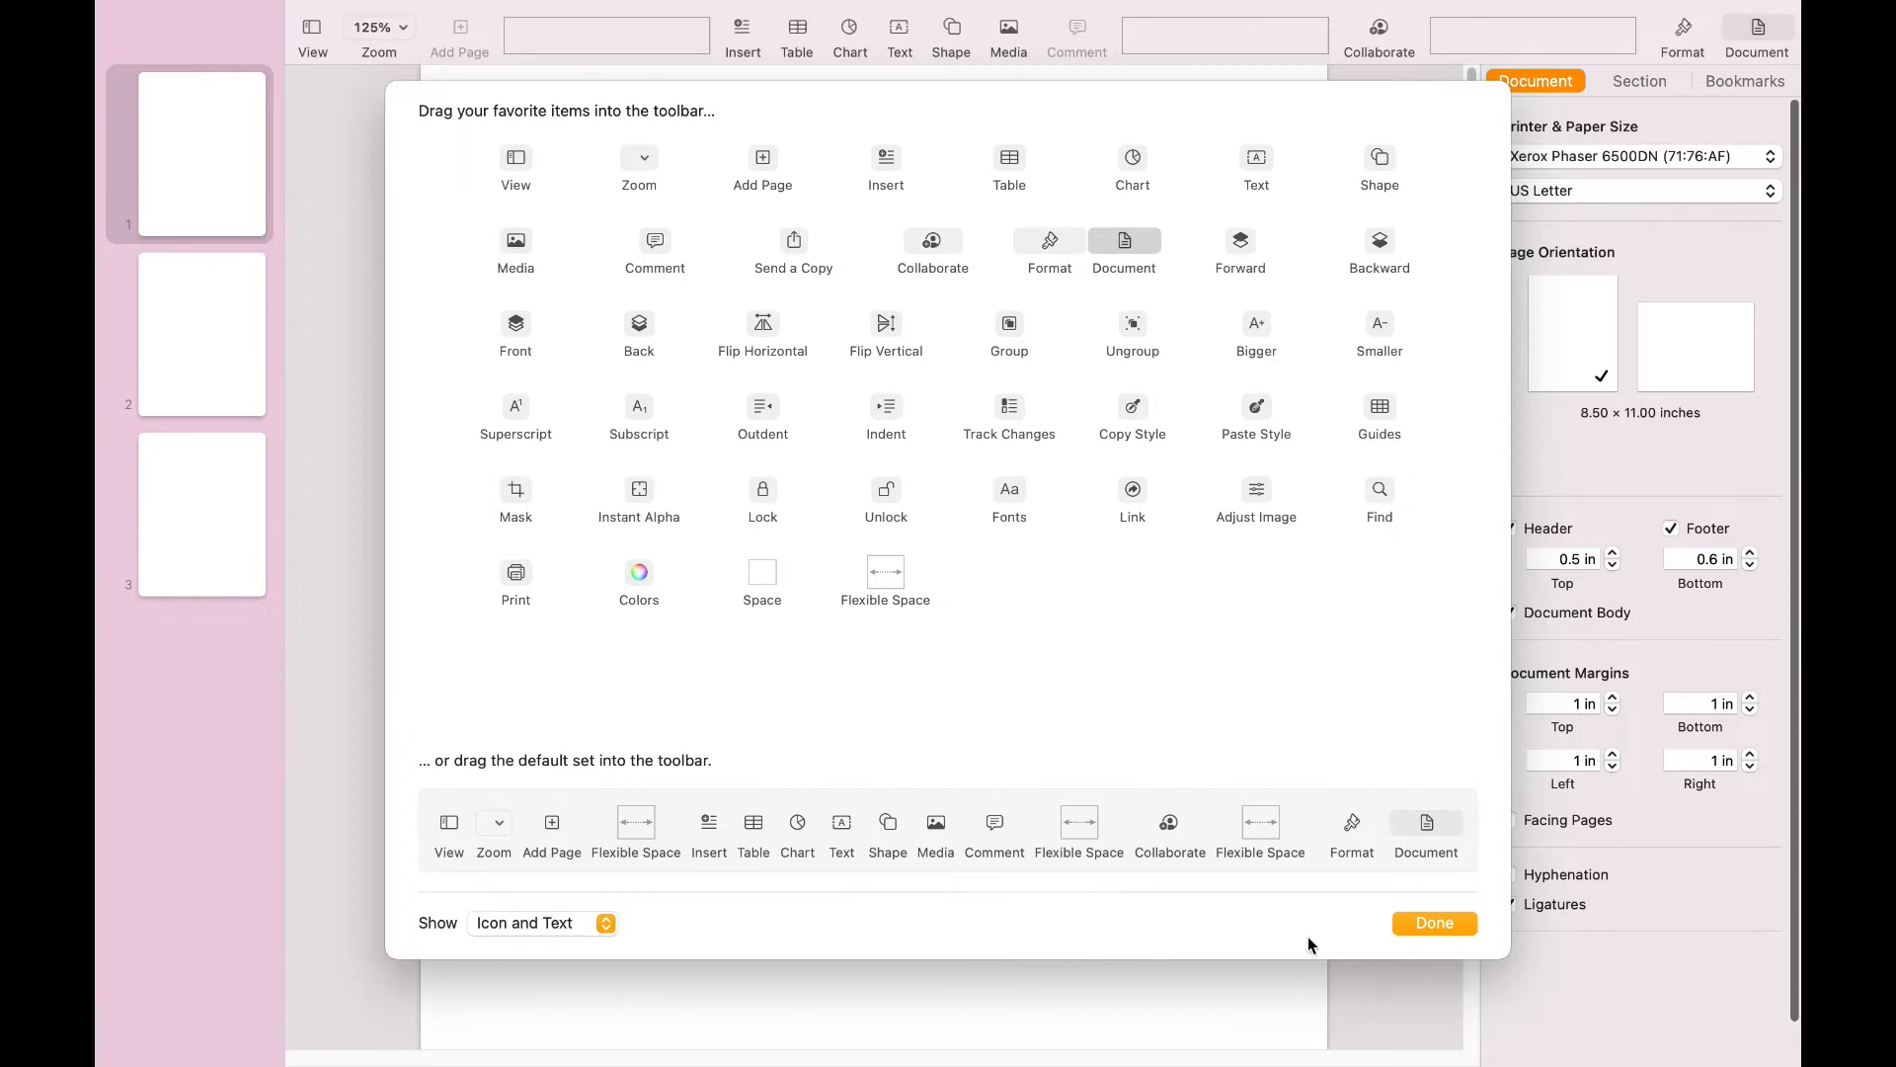
left_click(1418, 929)
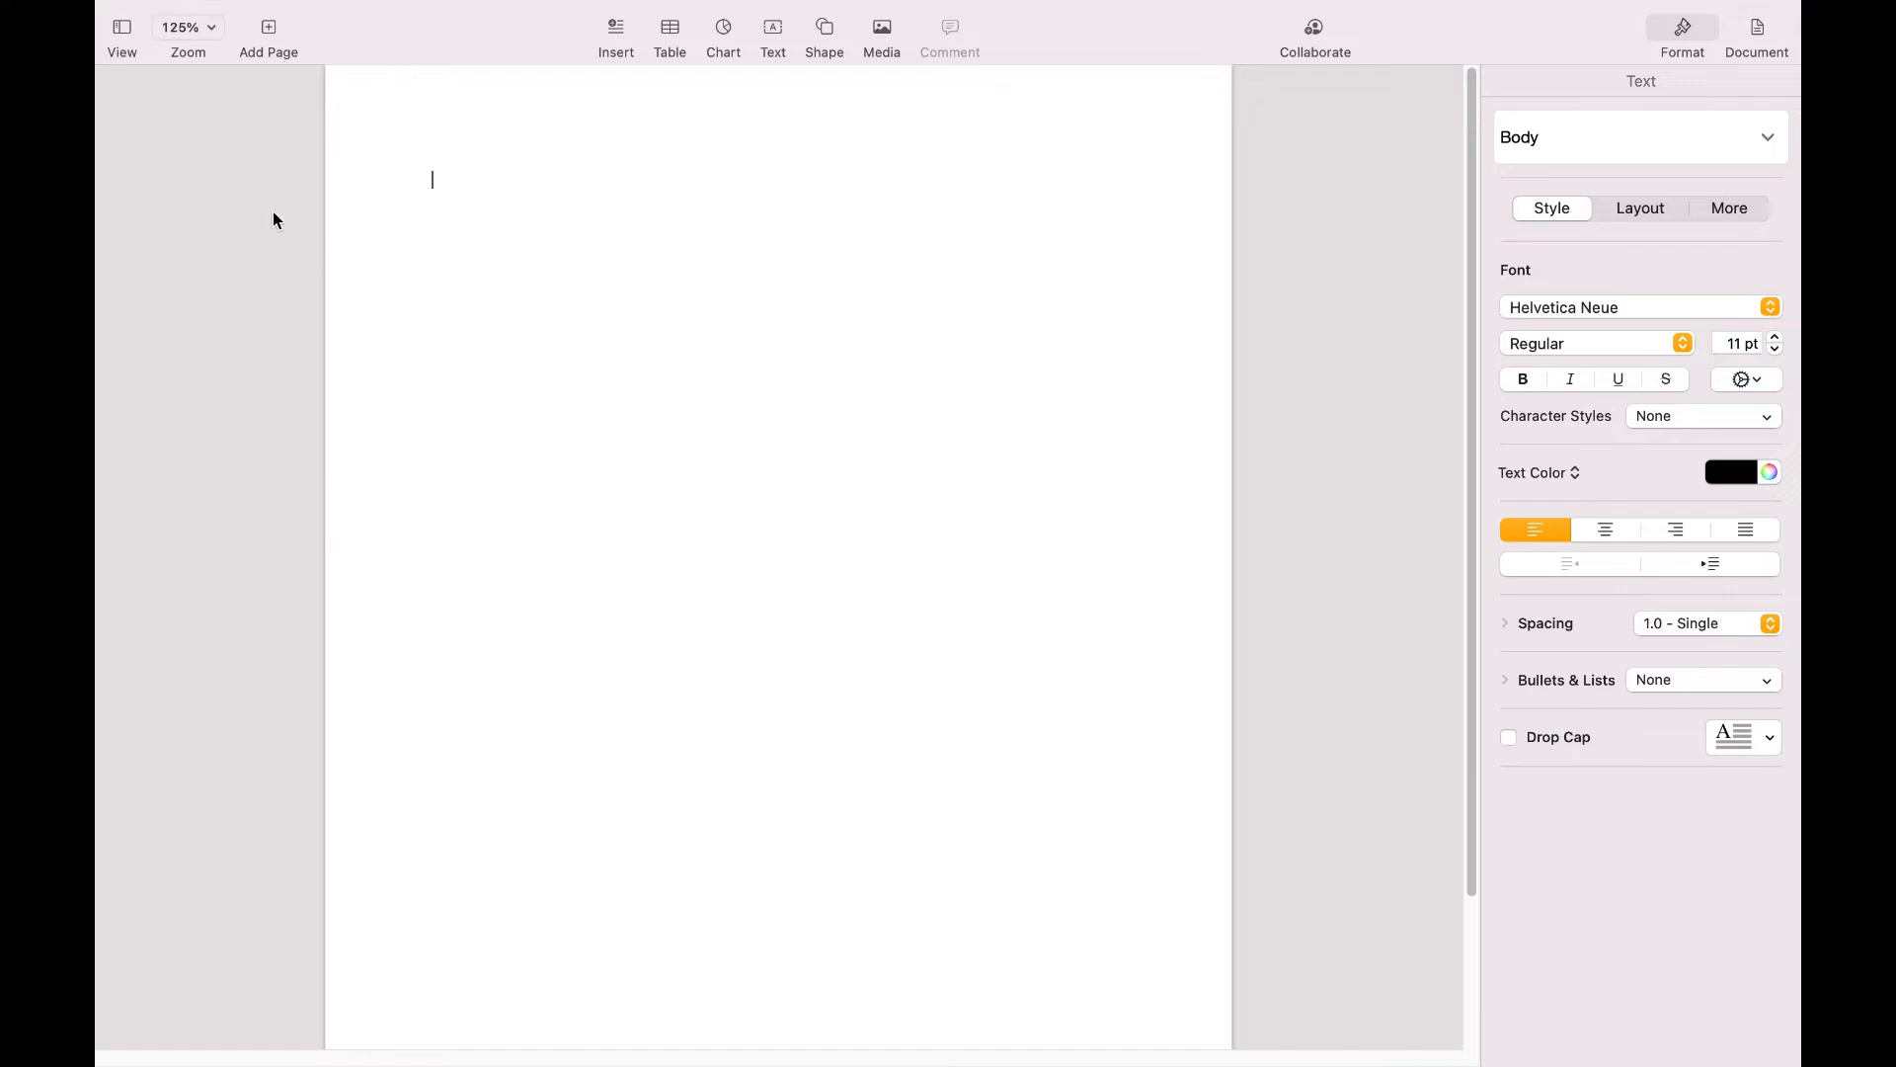
Step: Switch the document view from document only to page thumbnails
left_click(122, 29)
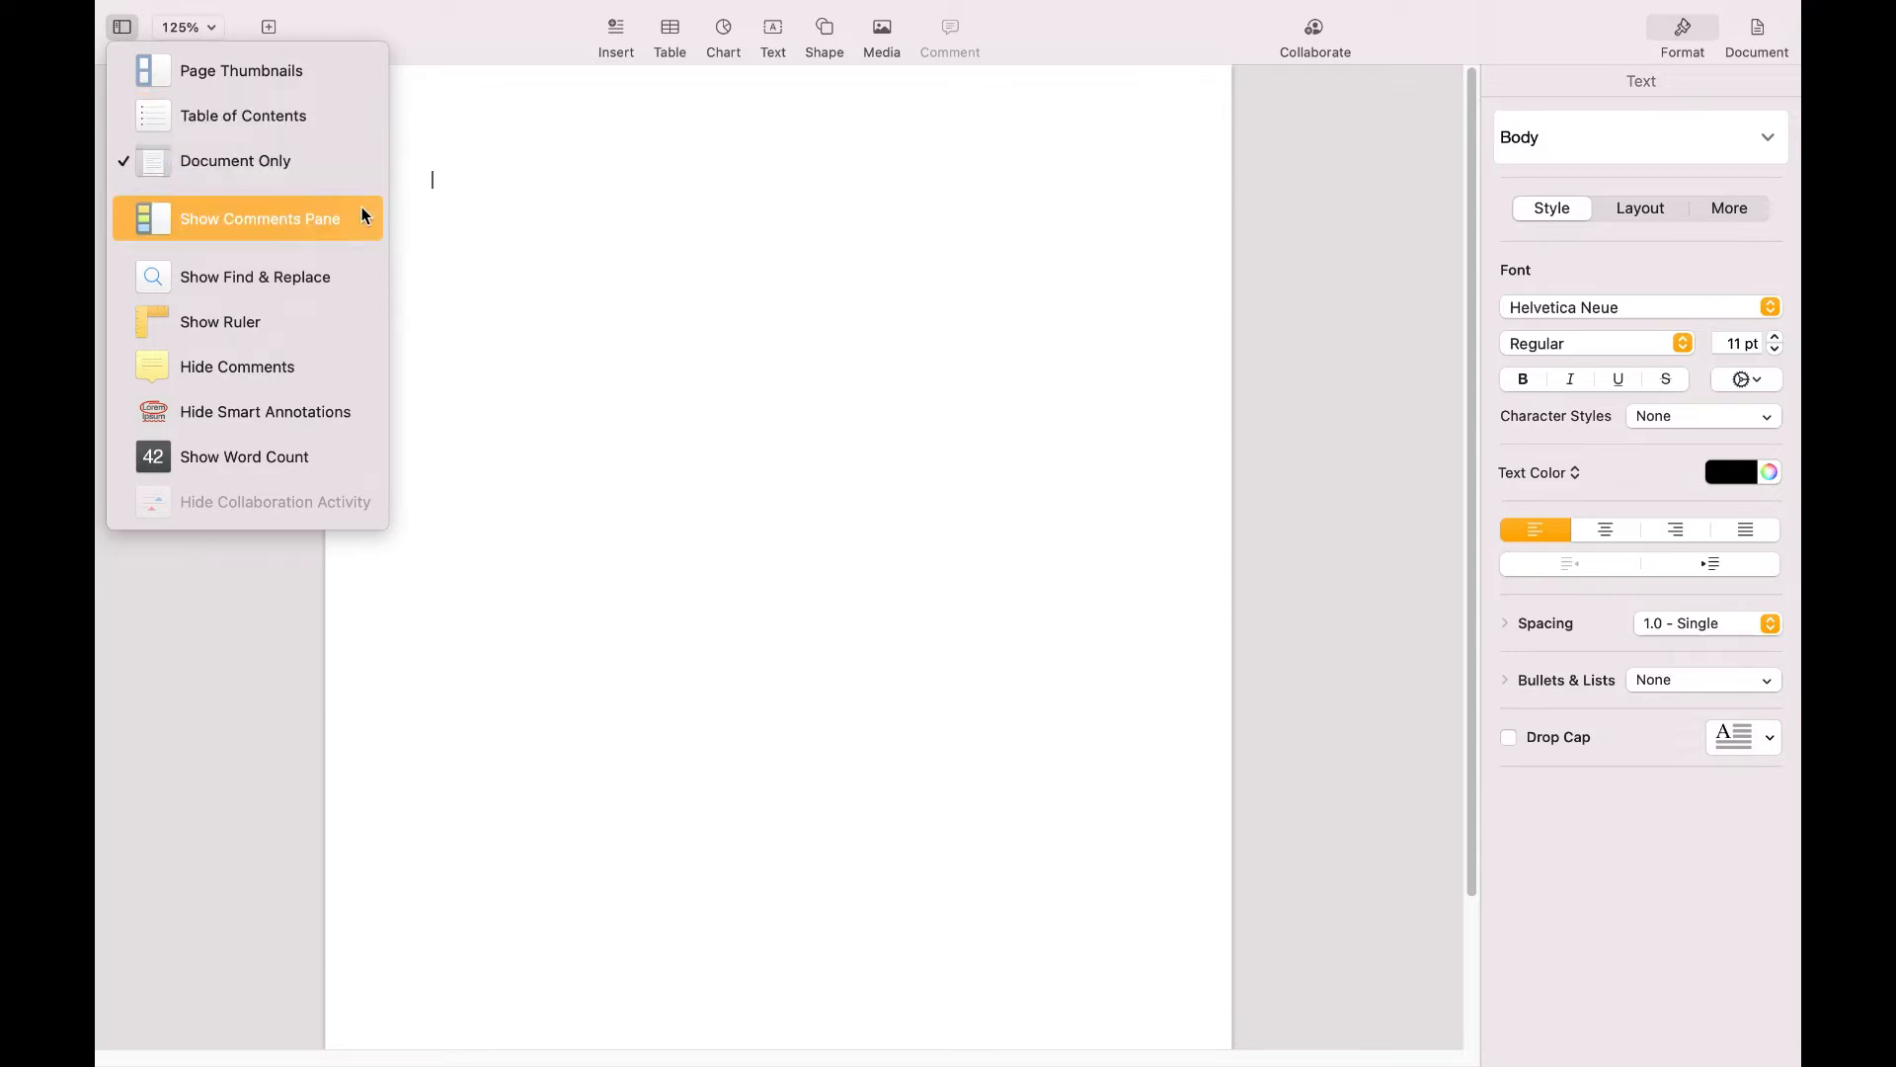
left_click(341, 77)
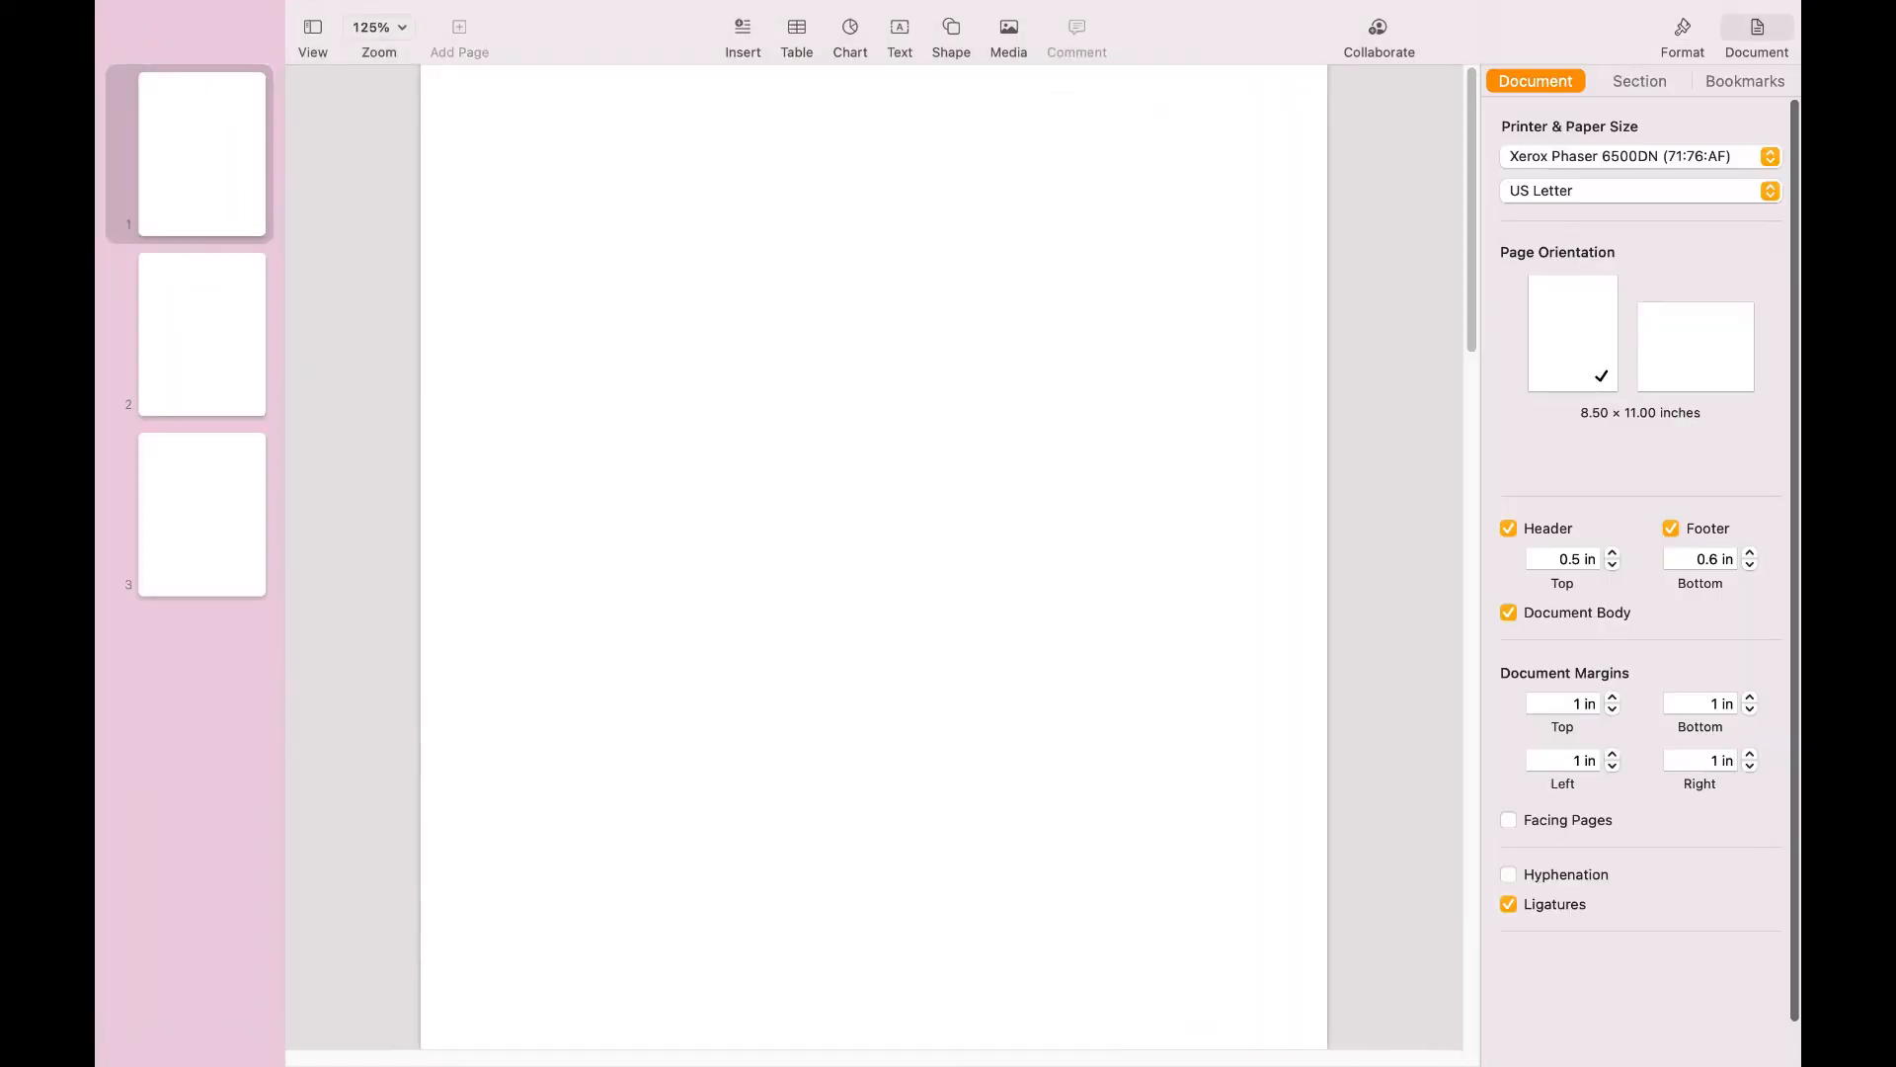
Step: Place the cursor in the blank page's body text and review the available paragraph styles
left_click(1680, 32)
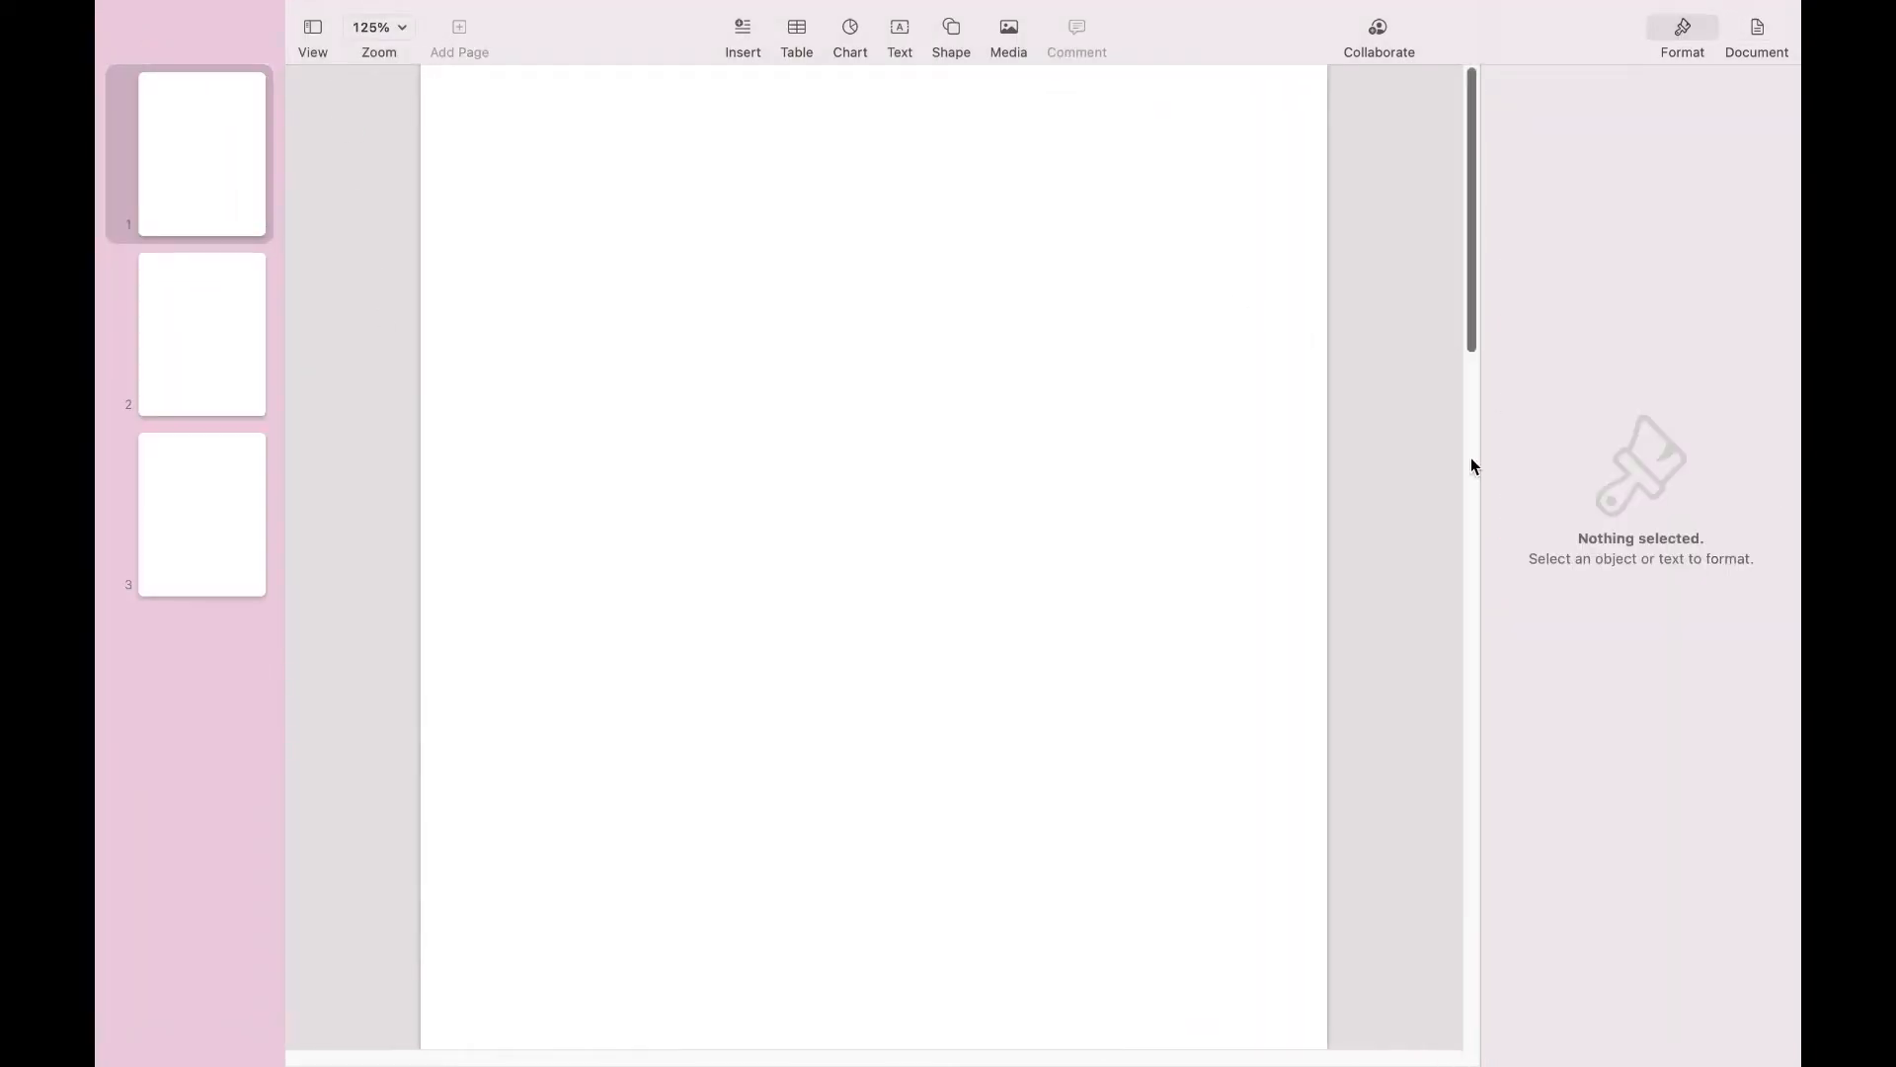
left_click(770, 295)
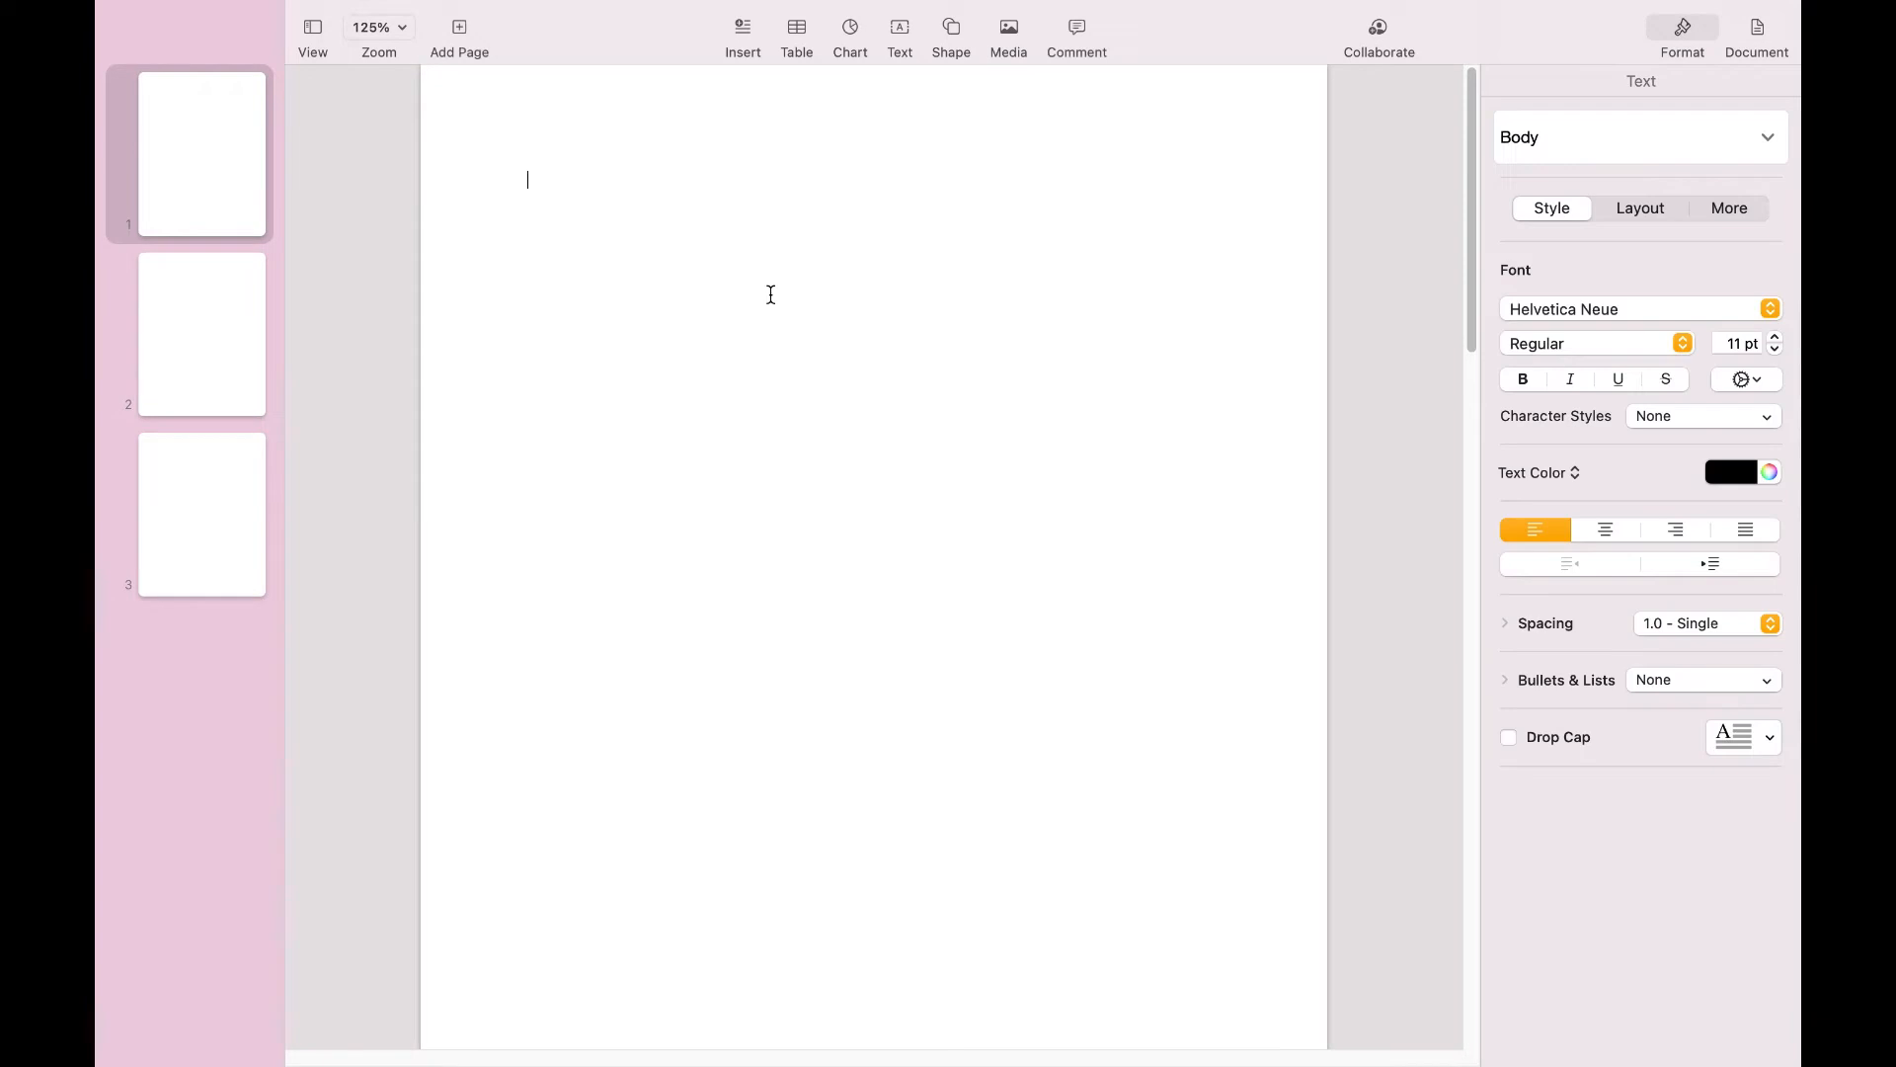
left_click(1770, 138)
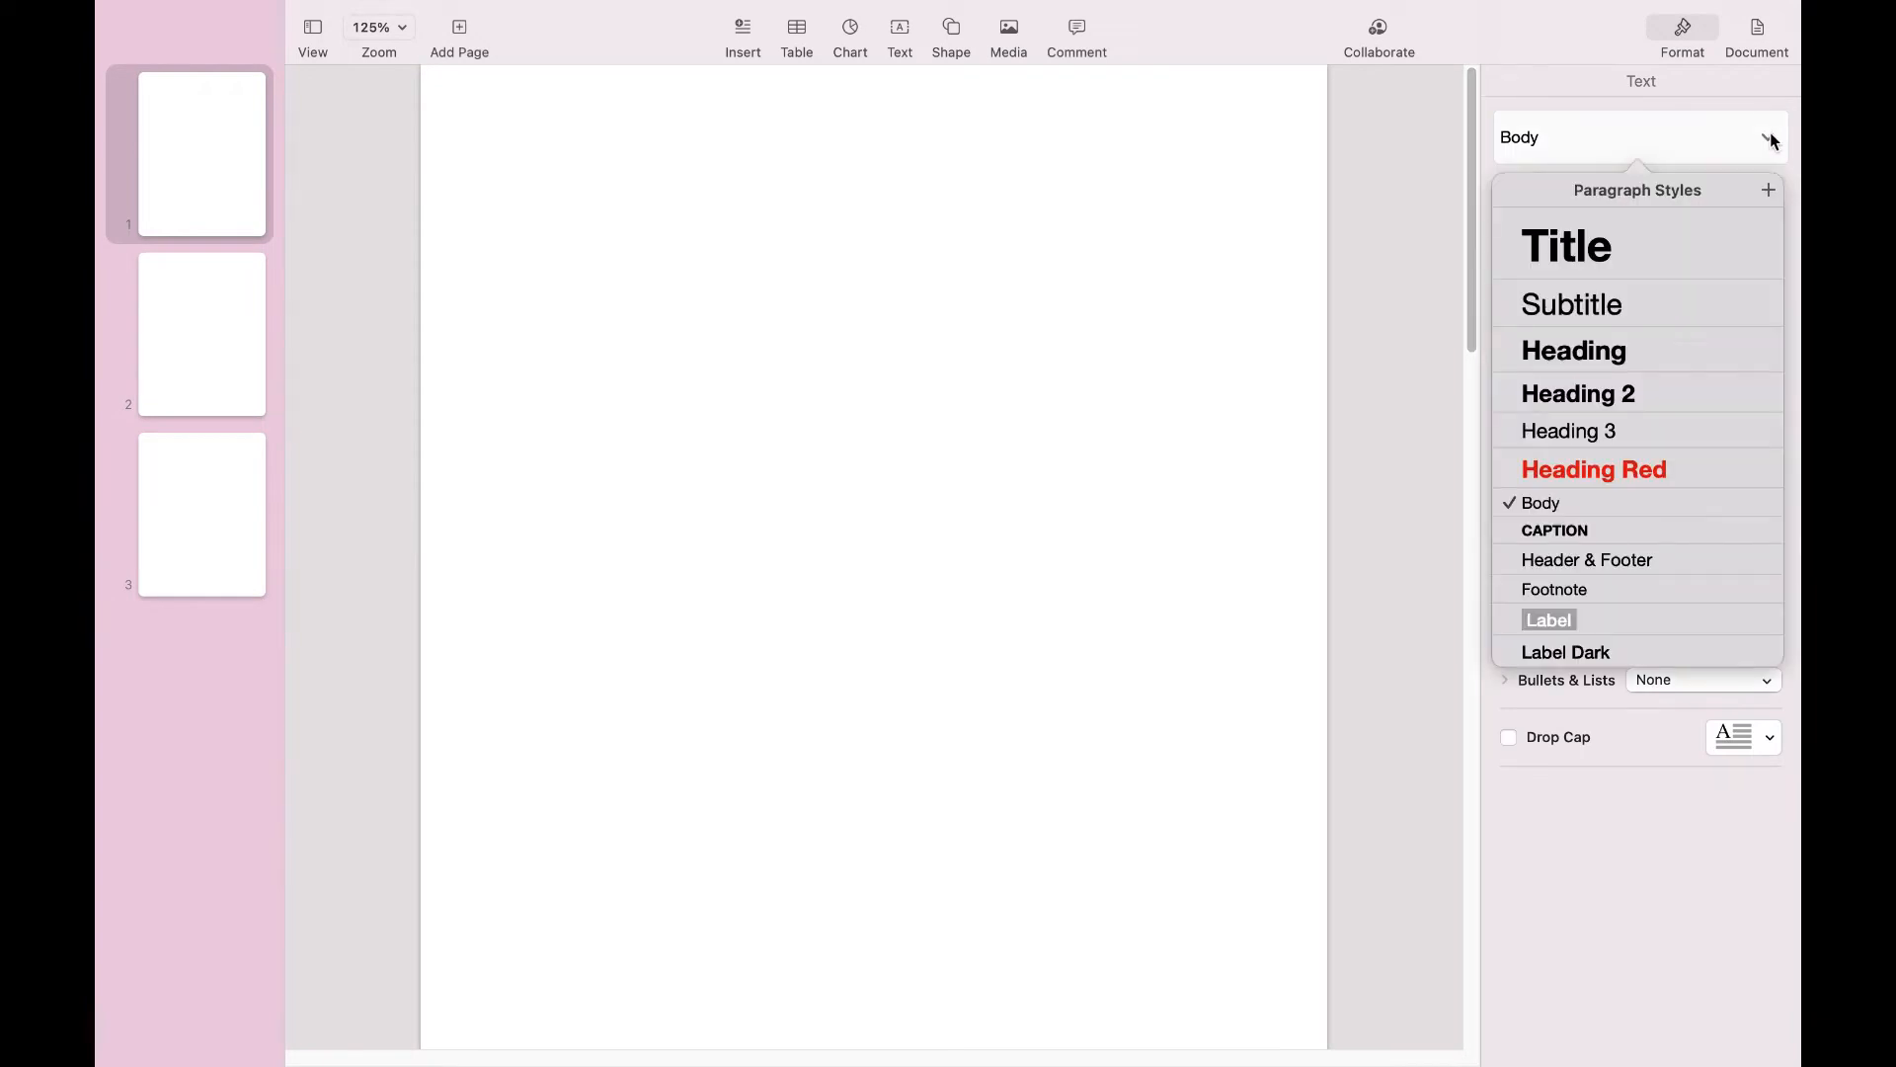
left_click(1770, 138)
Step: Examine the text layout settings for indents, tabs, and borders and rules
left_click(1642, 209)
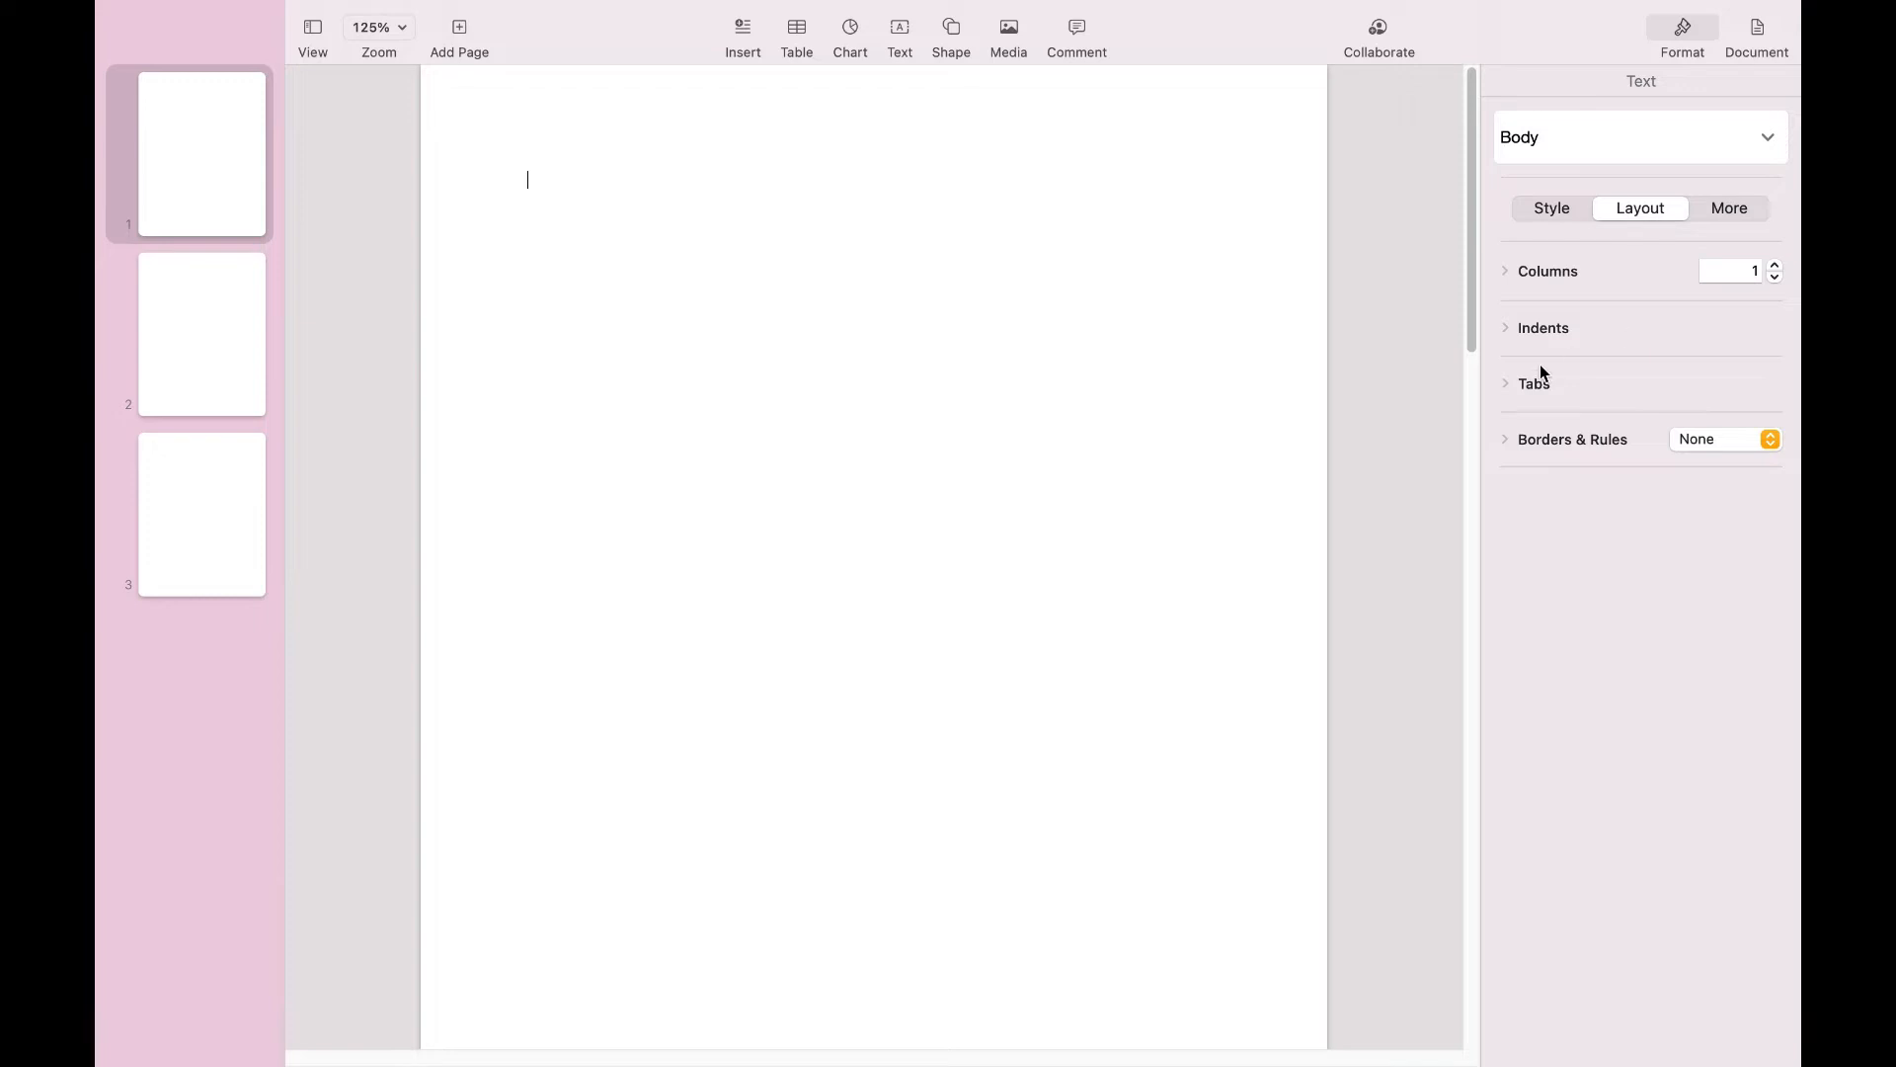
left_click(1544, 329)
left_click(1574, 438)
left_click(1578, 726)
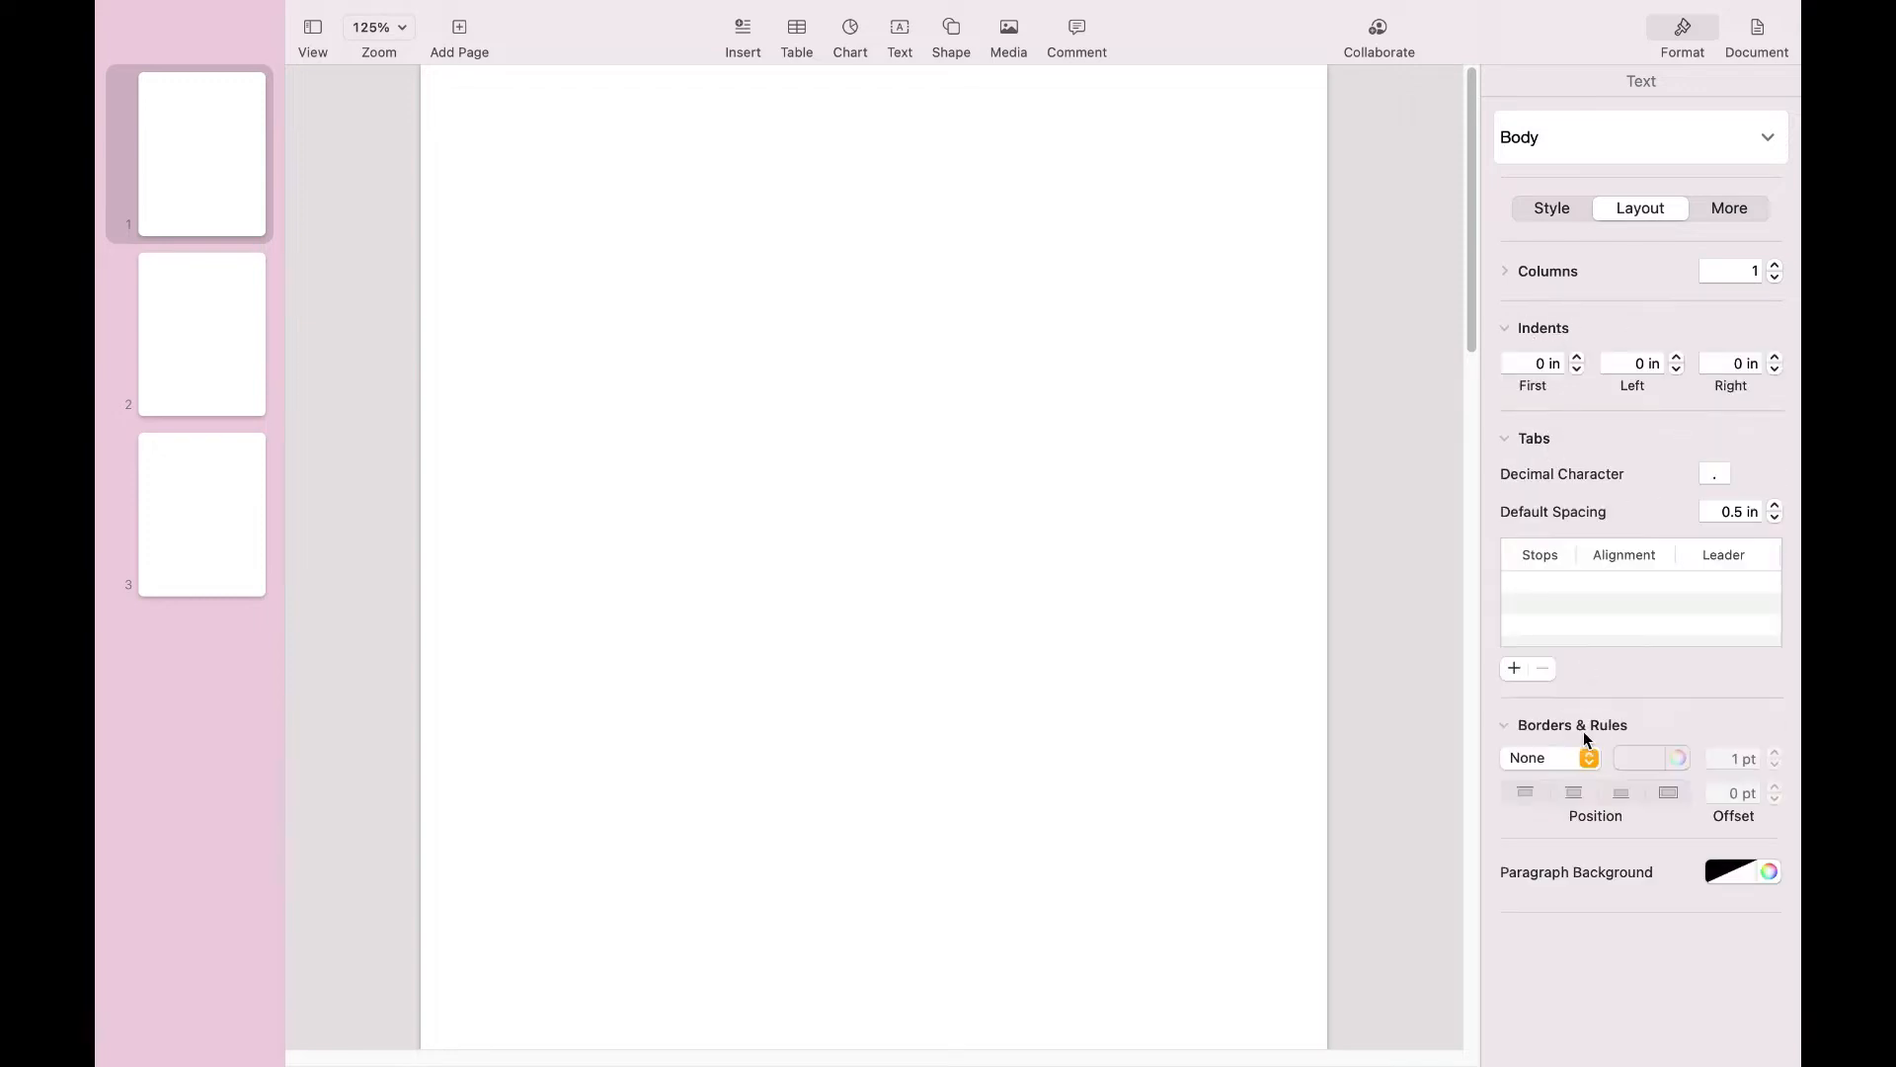
Step: Try the pagination options for keeping lines on the same page, keeping with the next paragraph and starting a paragraph on a new page
left_click(1729, 209)
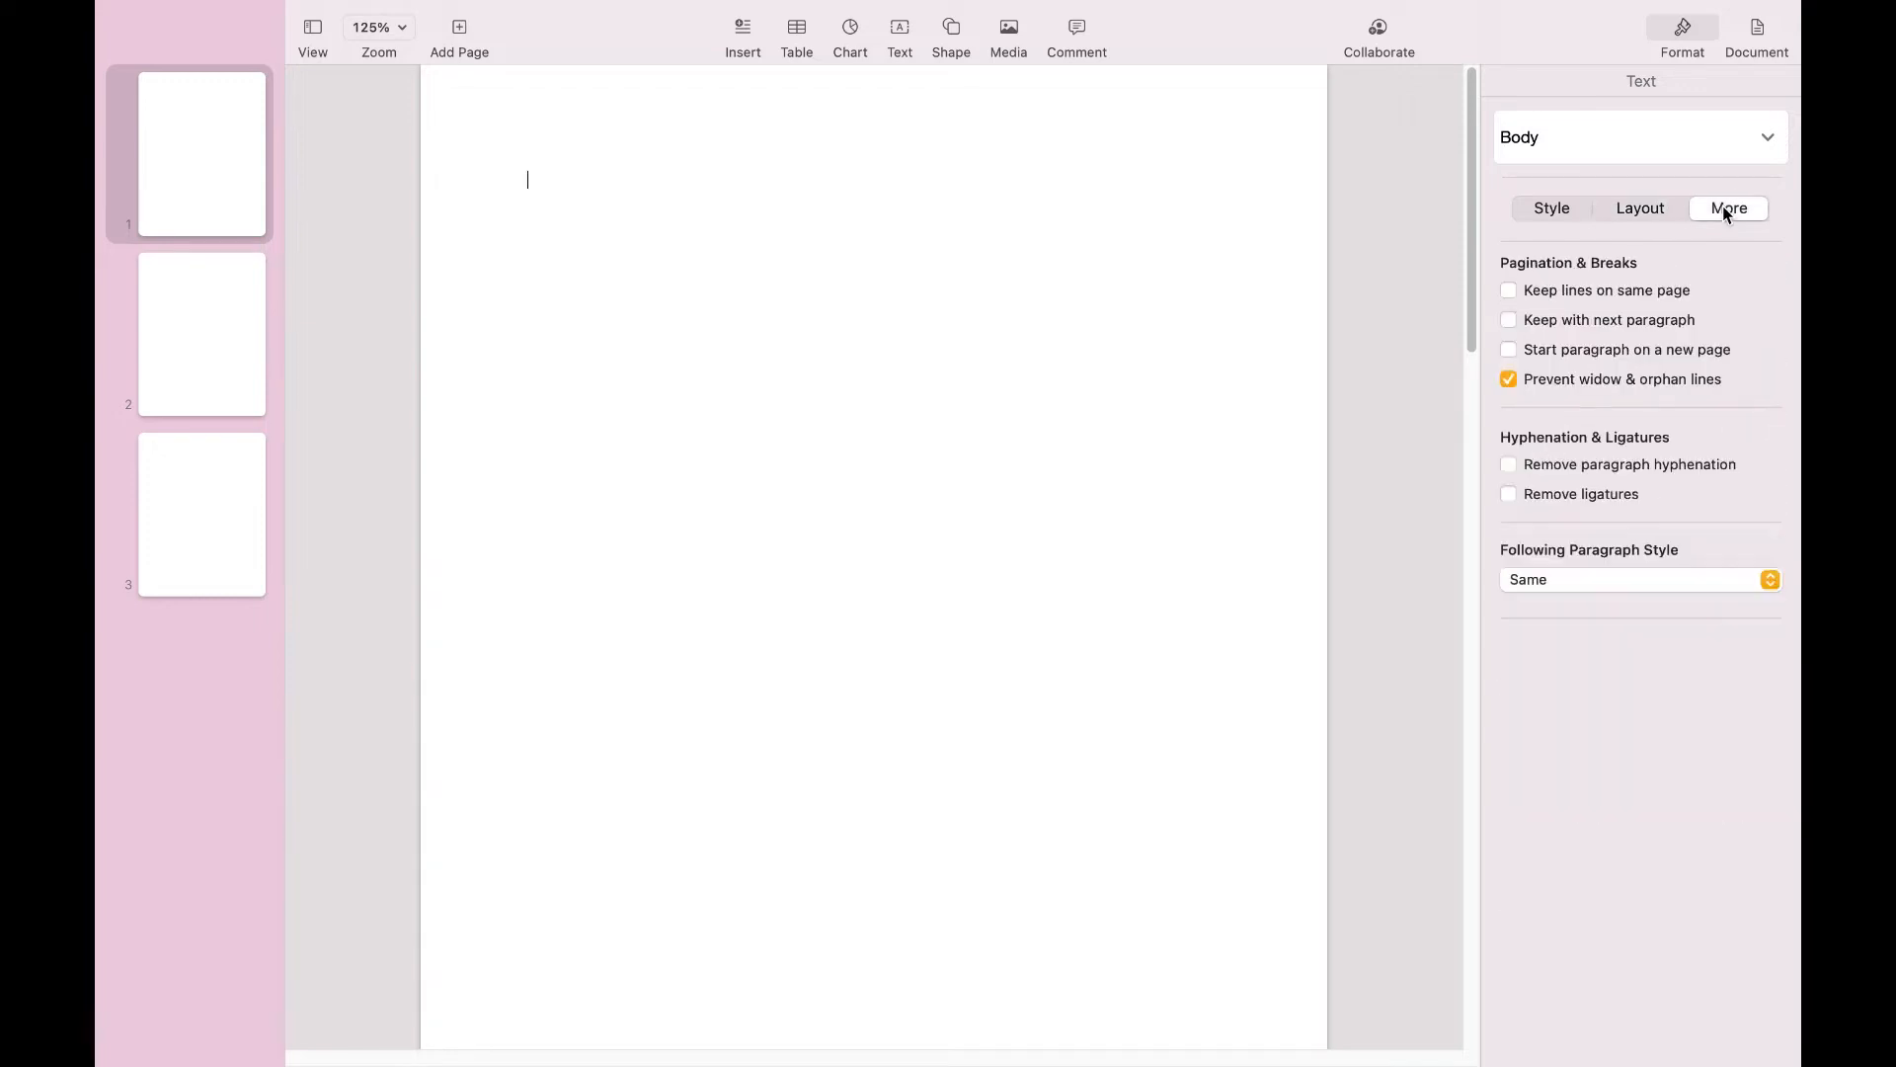
left_click(1676, 292)
left_click(1675, 294)
left_click(1691, 320)
left_click(1687, 319)
left_click(1718, 348)
left_click(1718, 348)
Step: Review the document's bookmark, section, and printer and page setup settings
left_click(1755, 35)
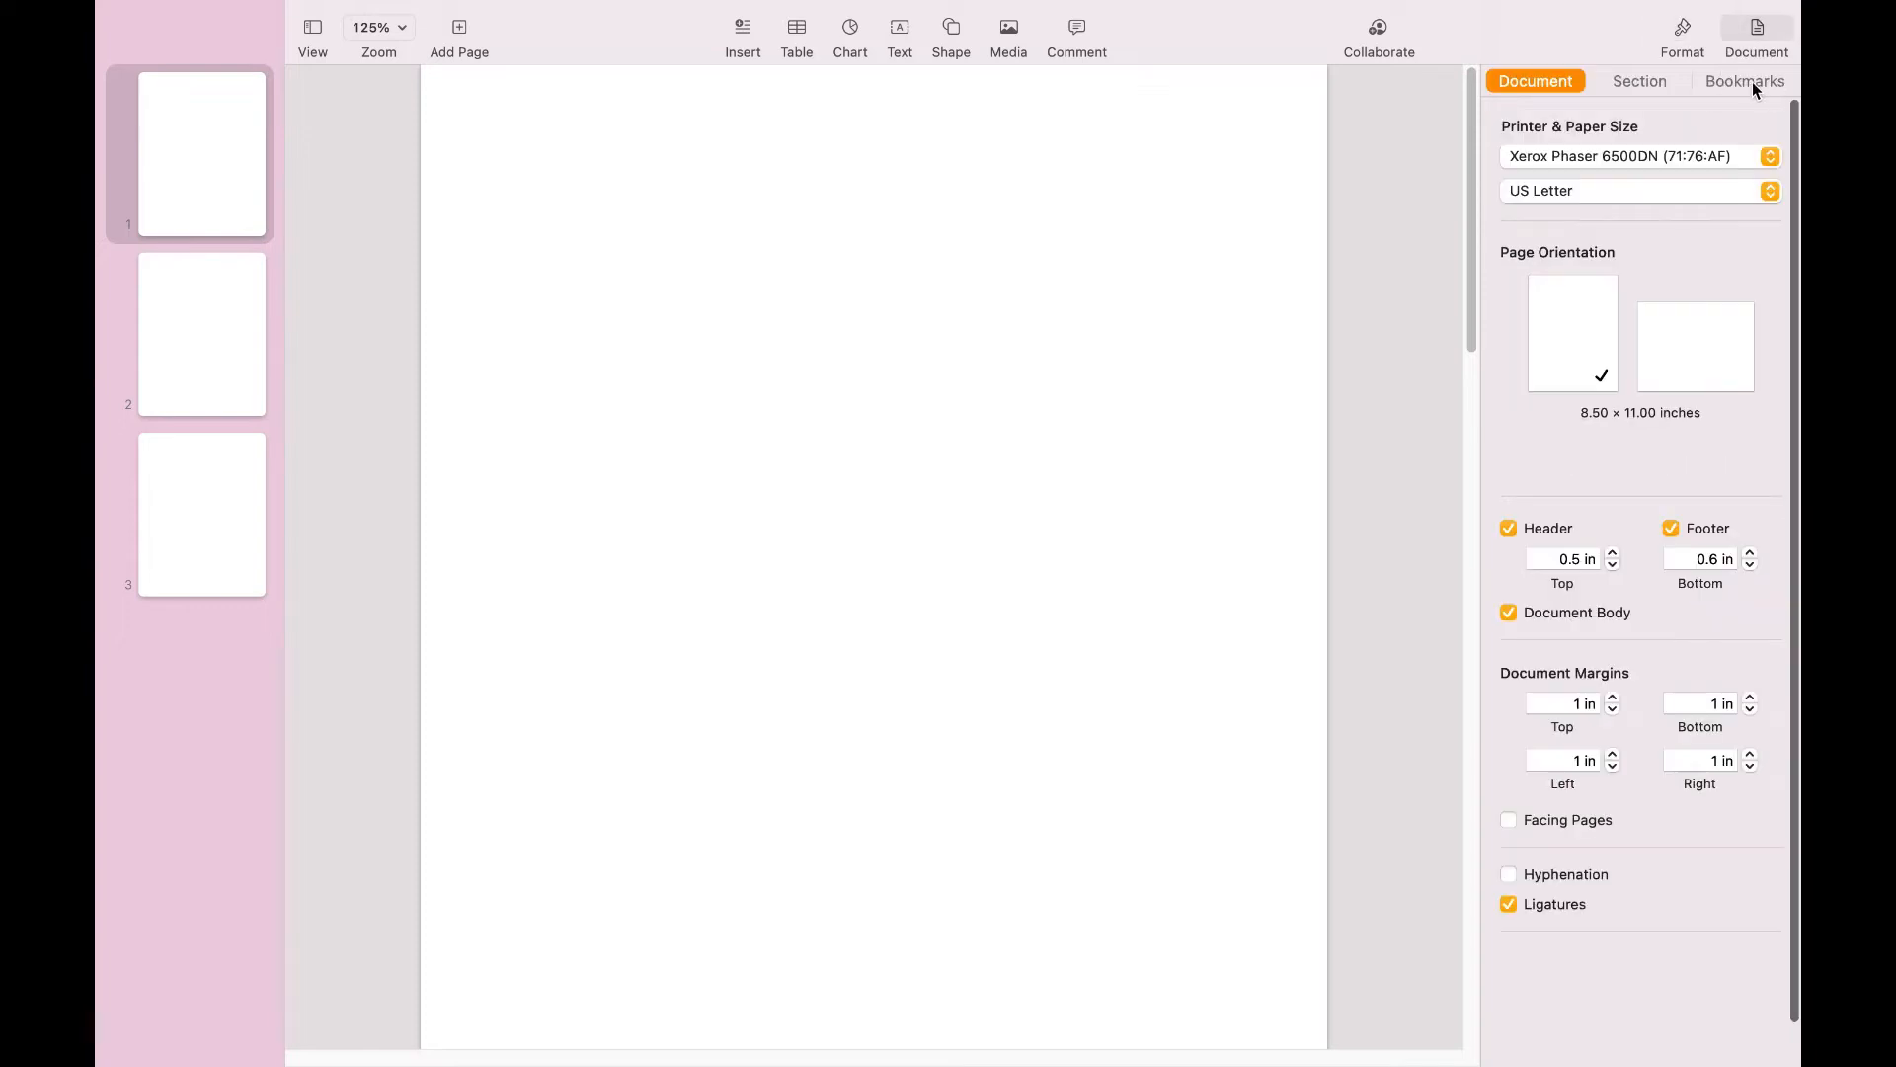
left_click(1752, 83)
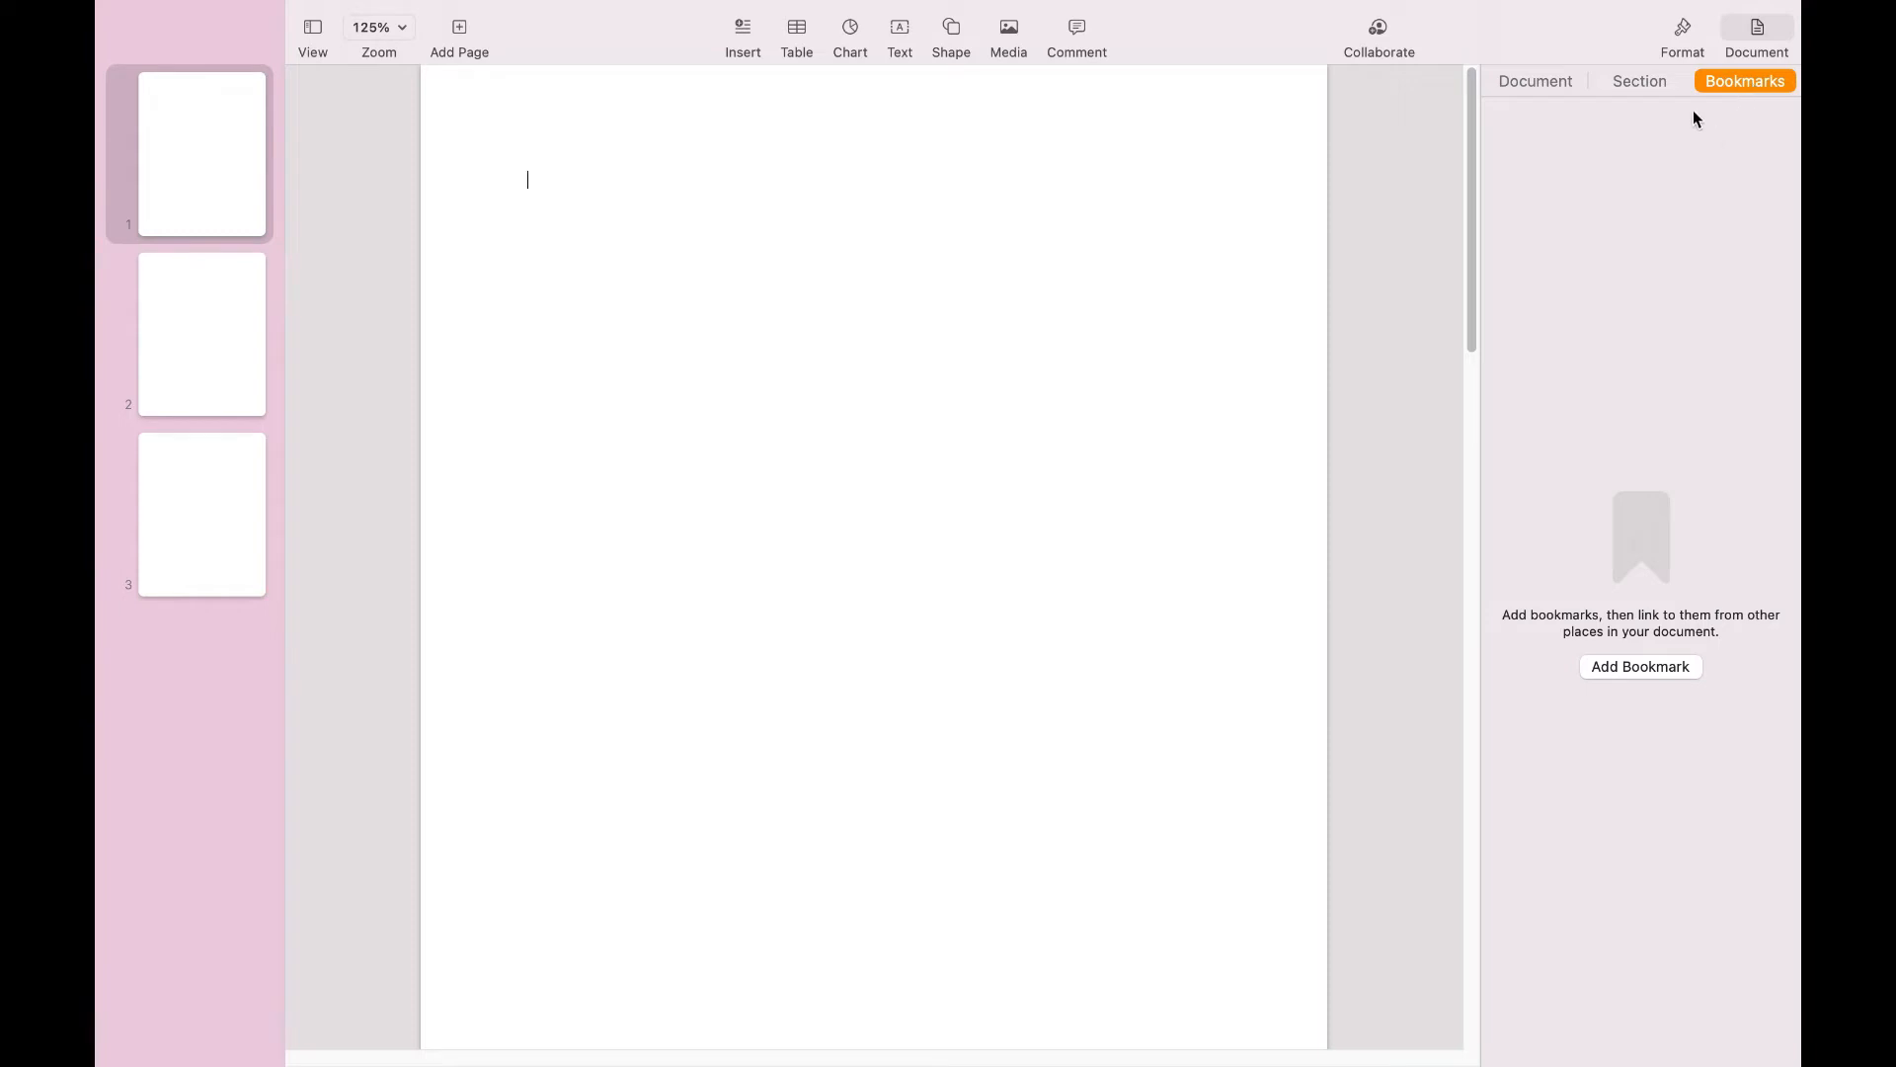
left_click(1651, 83)
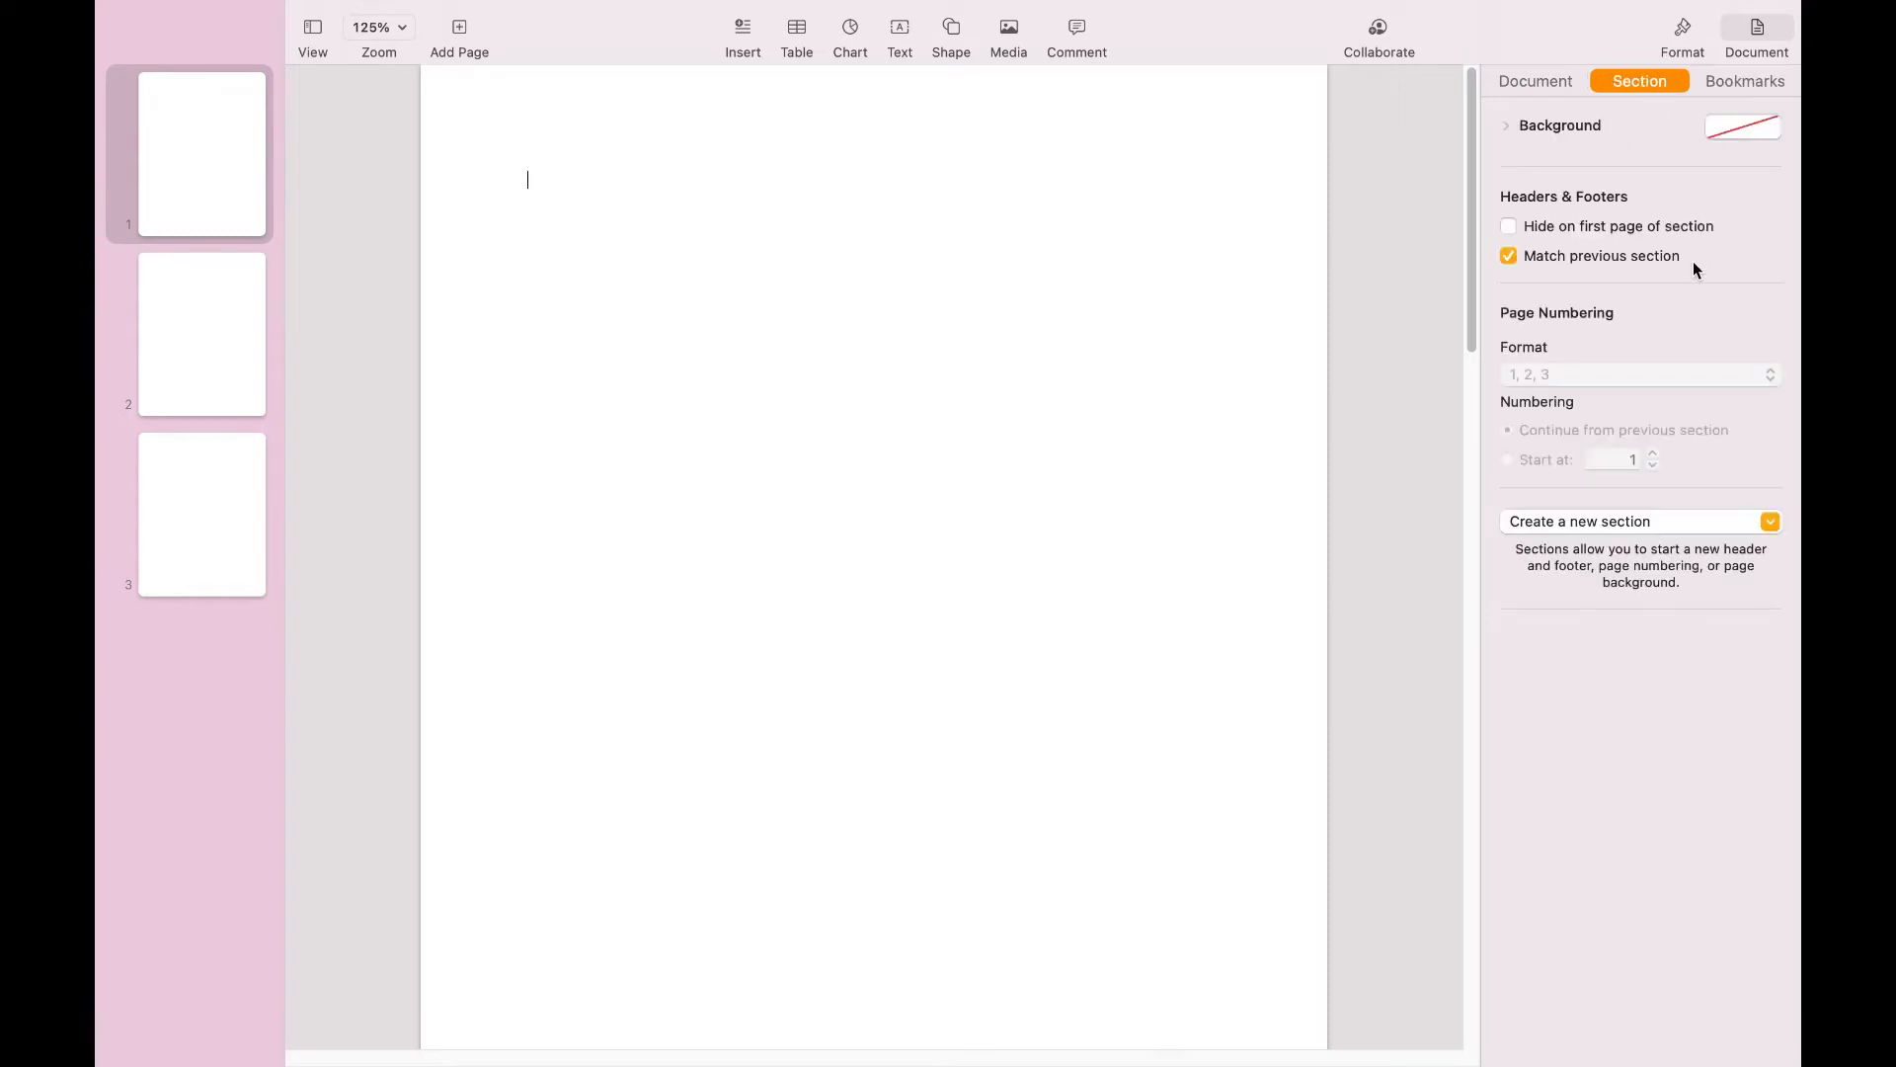
left_click(1546, 85)
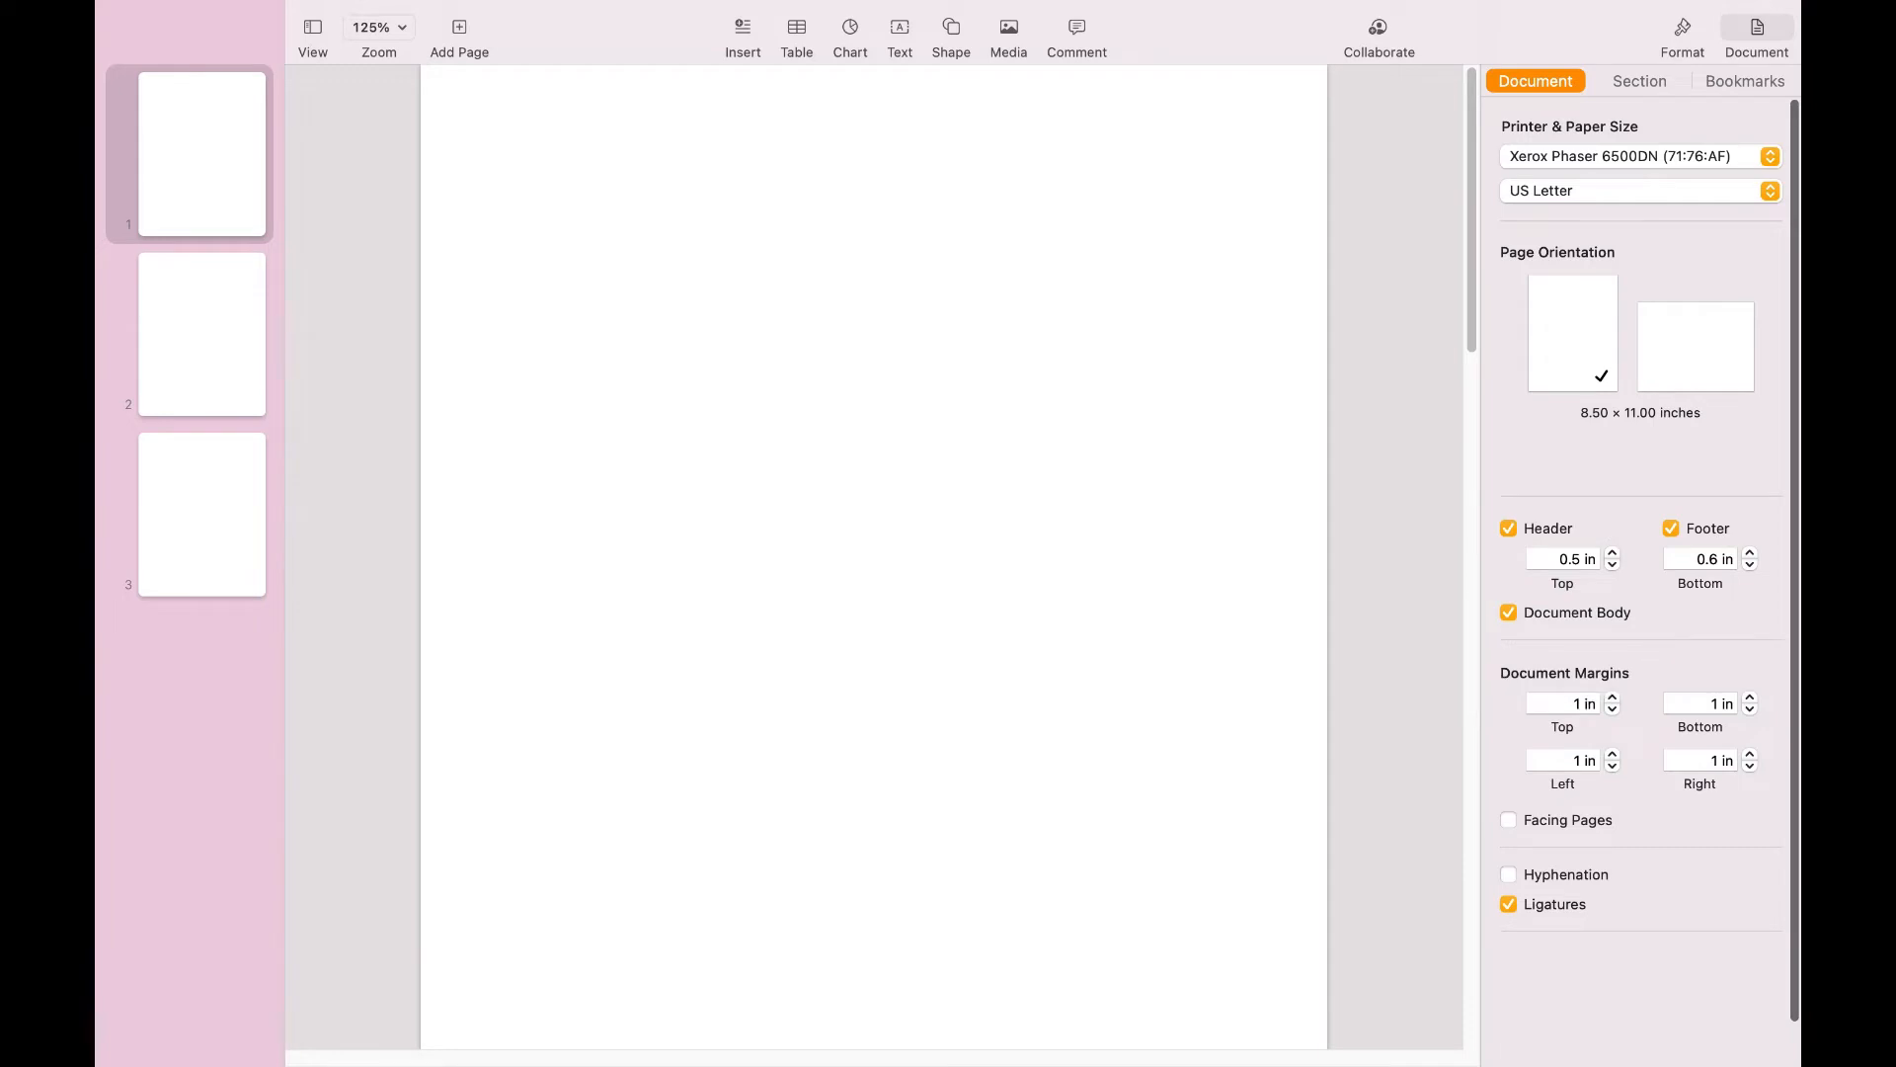
Step: Create a new document from the Contemporary Novel template under Books – Portrait
left_click(246, 14)
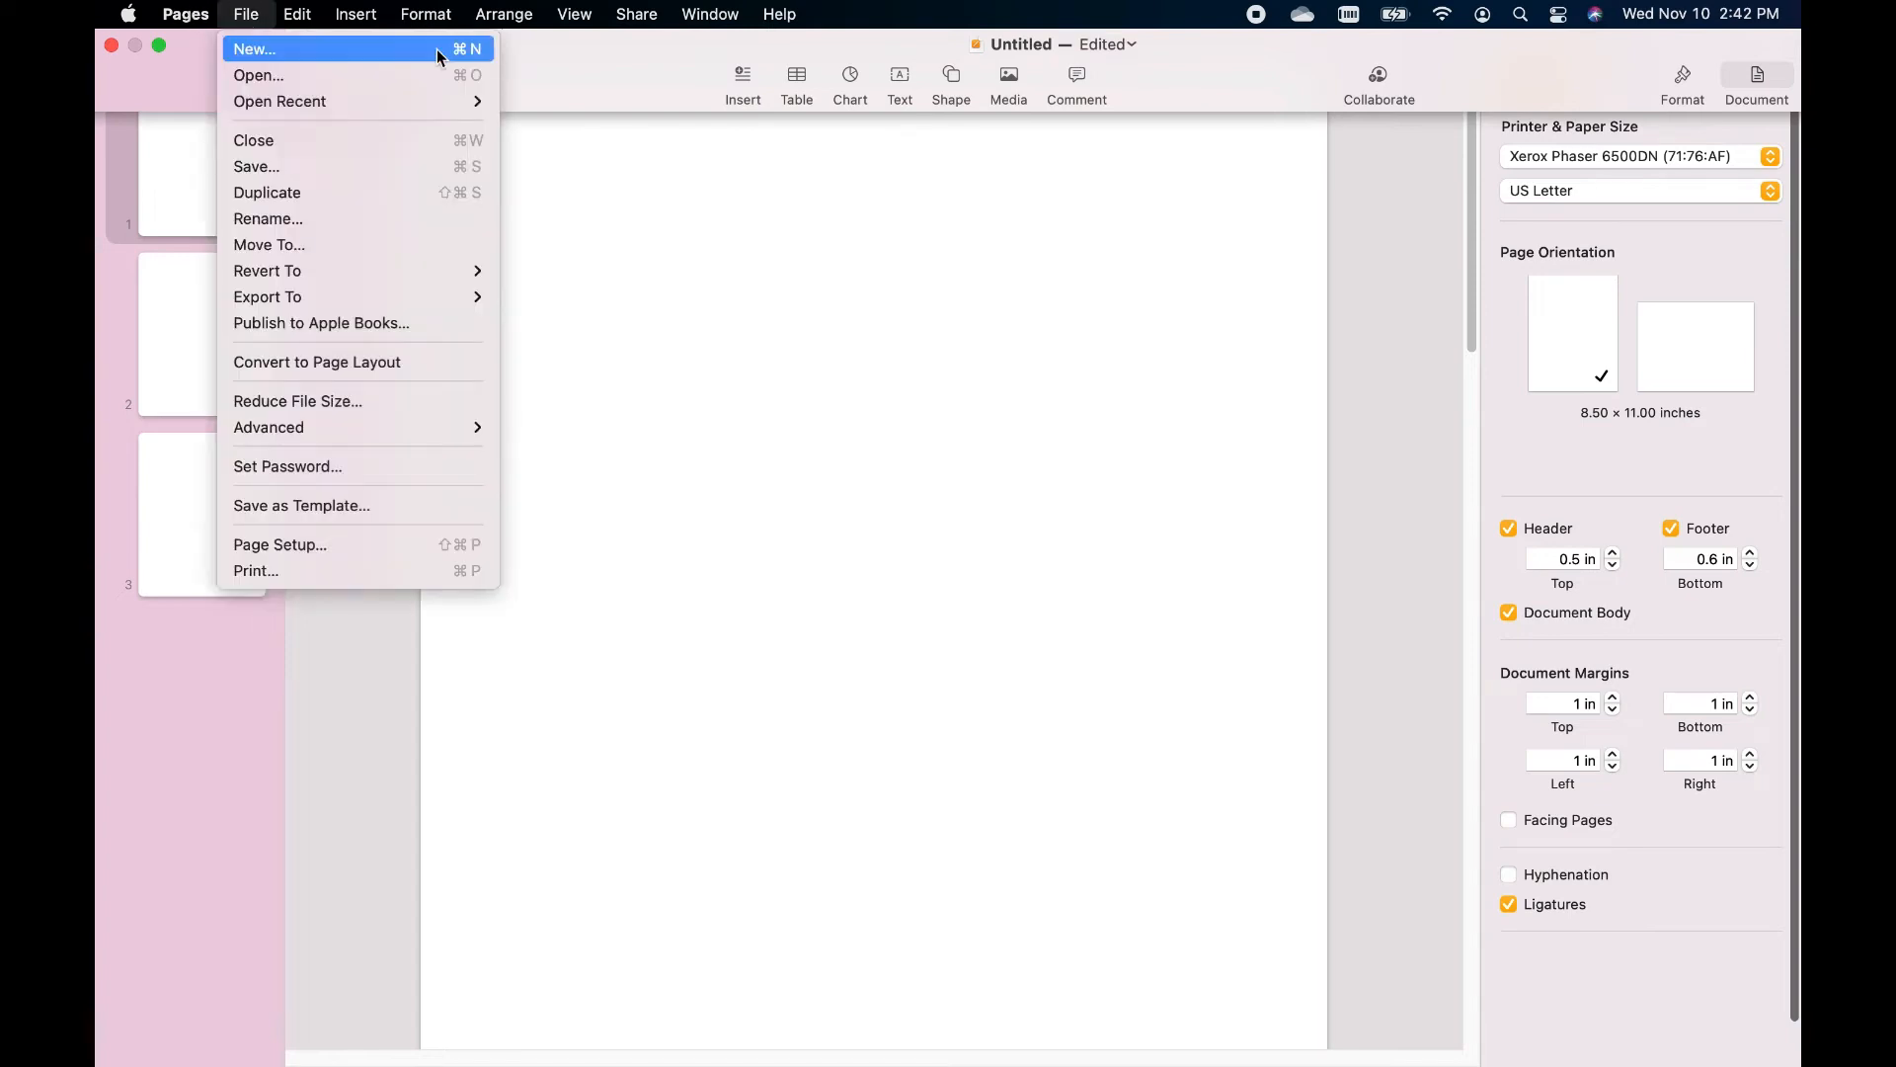
left_click(436, 49)
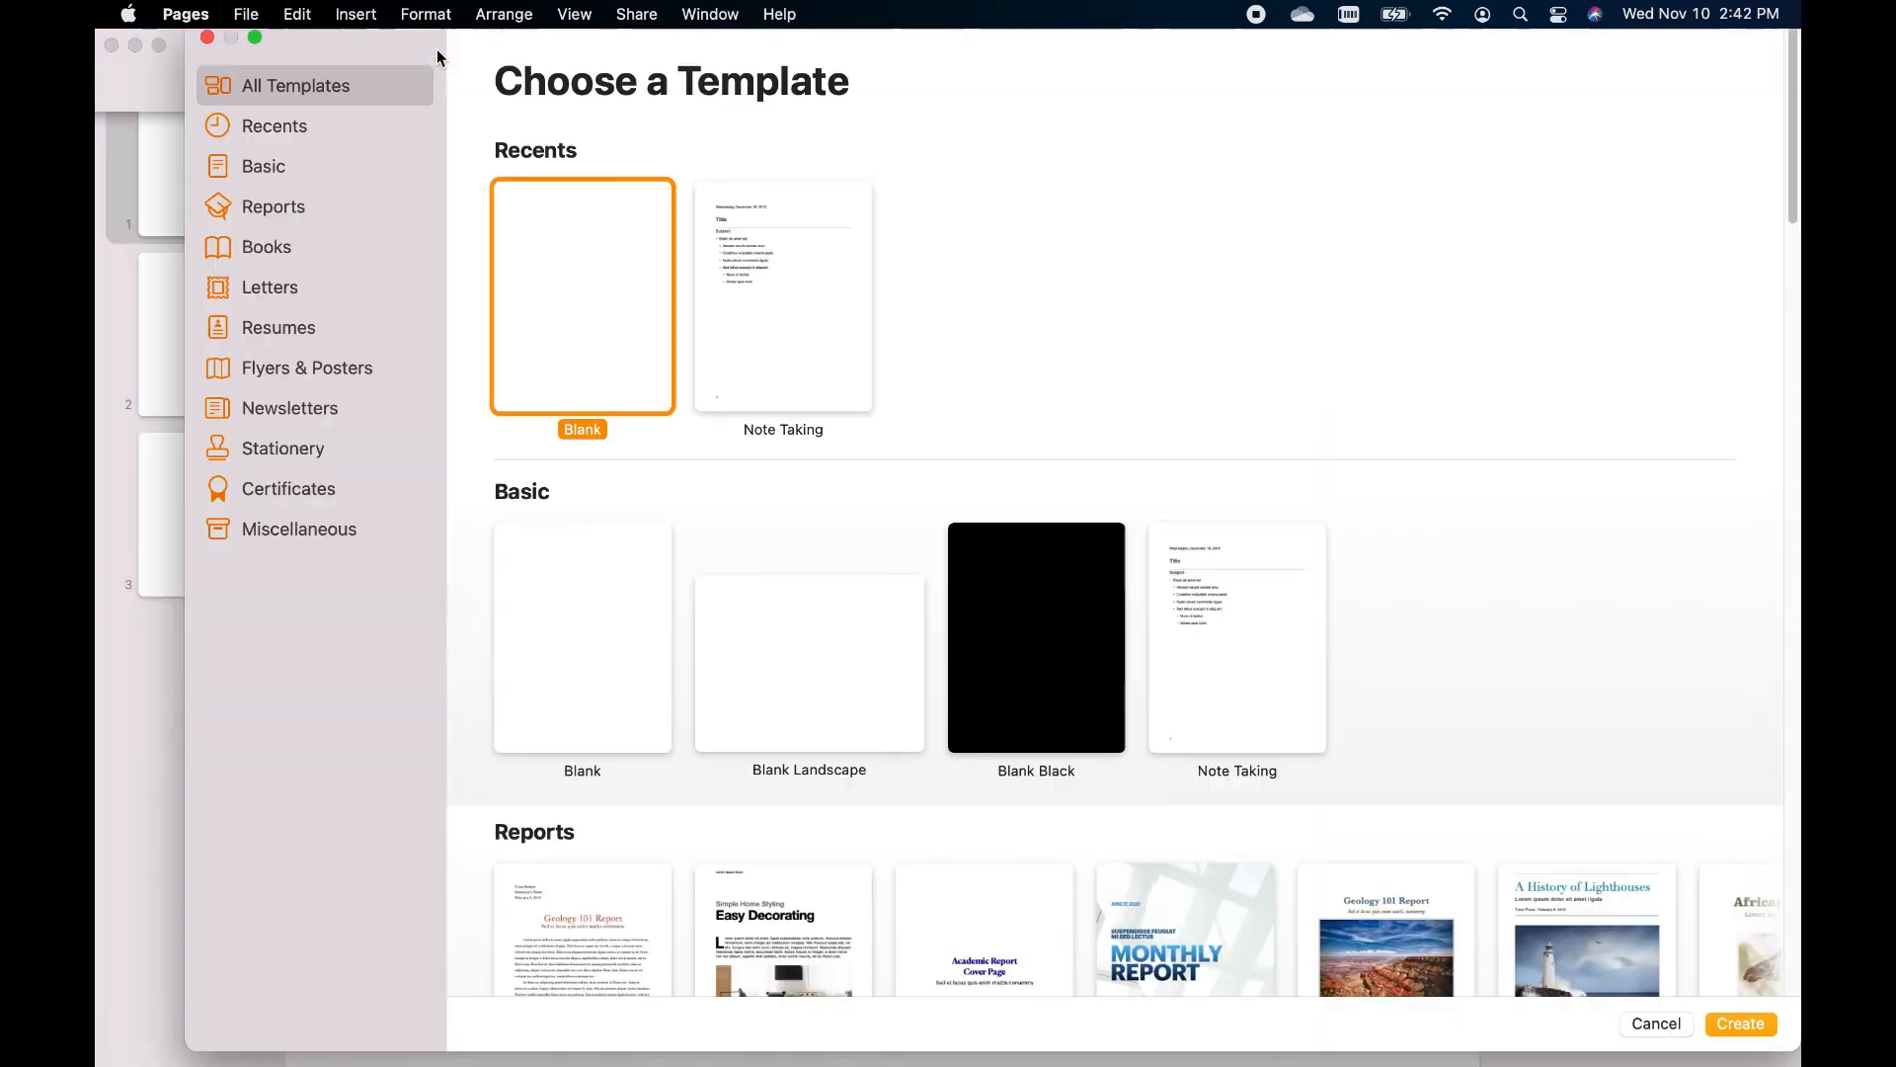
scroll(1361, 411, "down", 10)
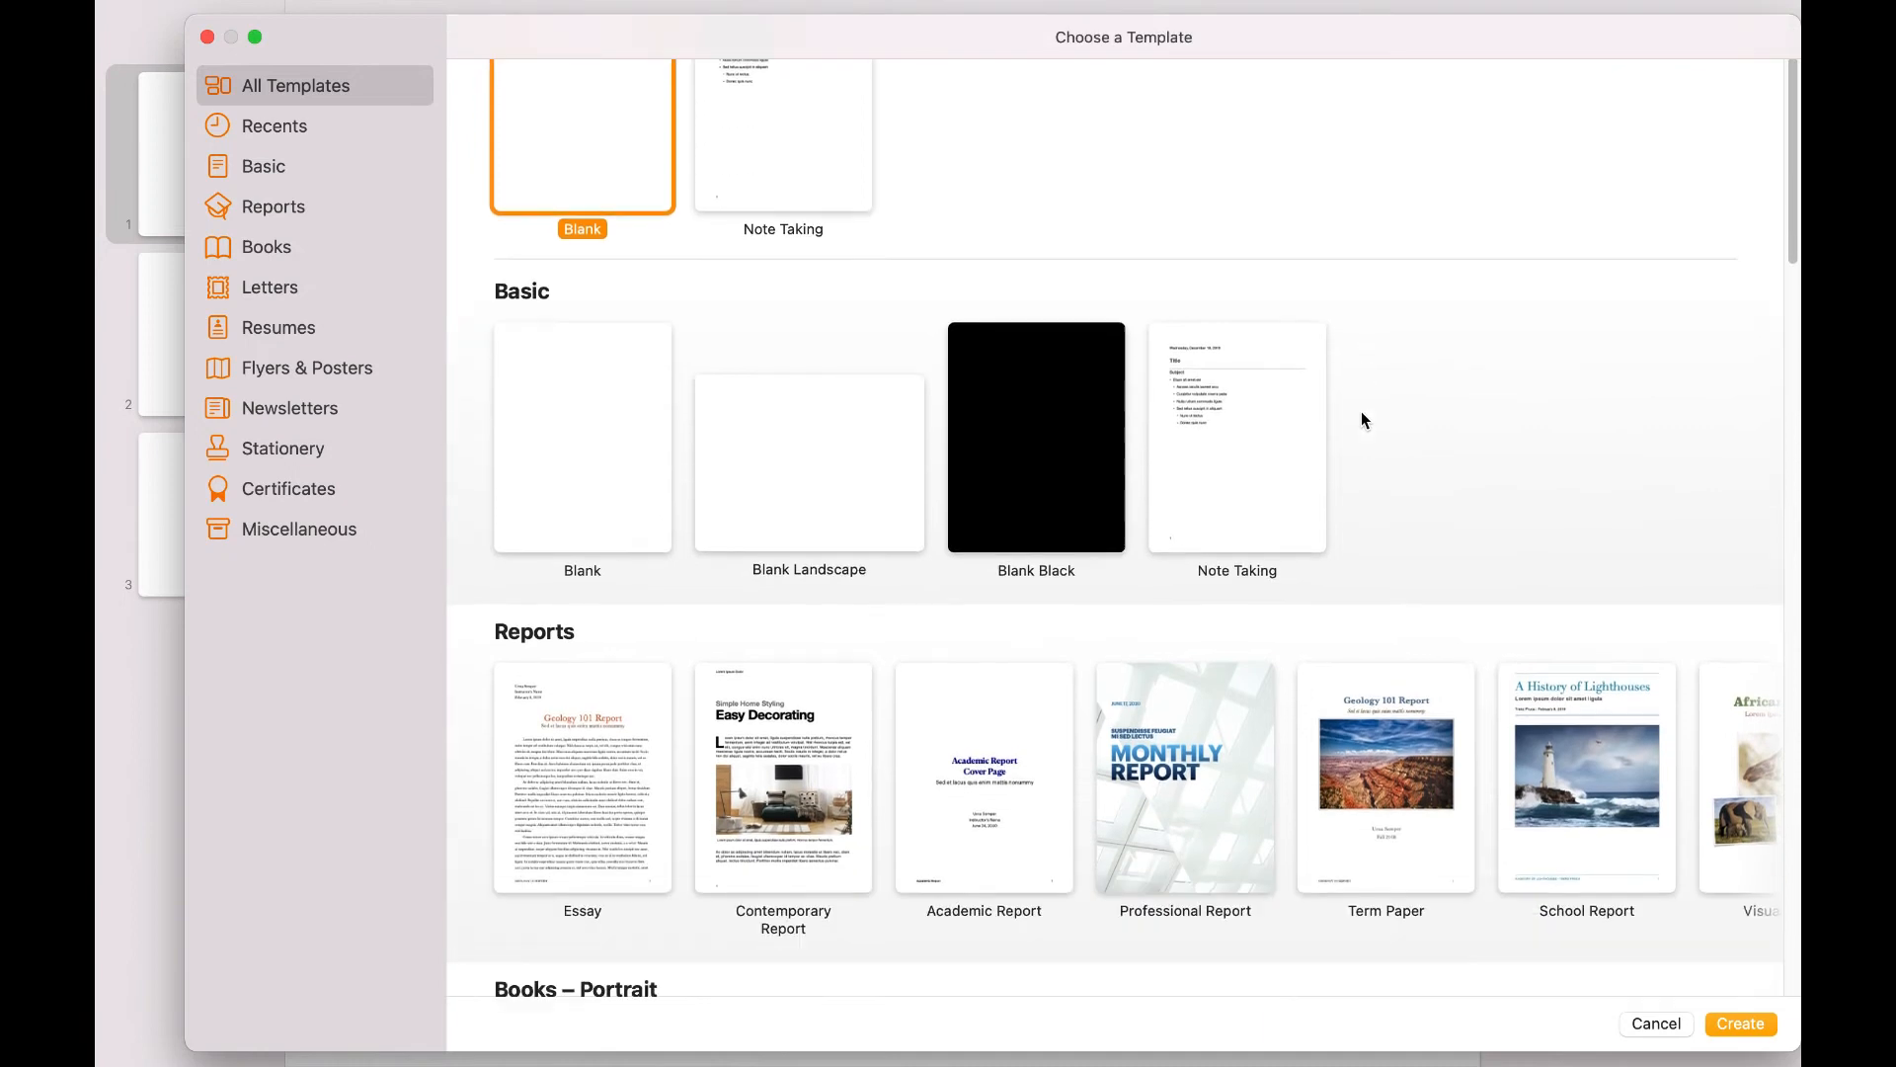
scroll(1361, 411, "down", 5)
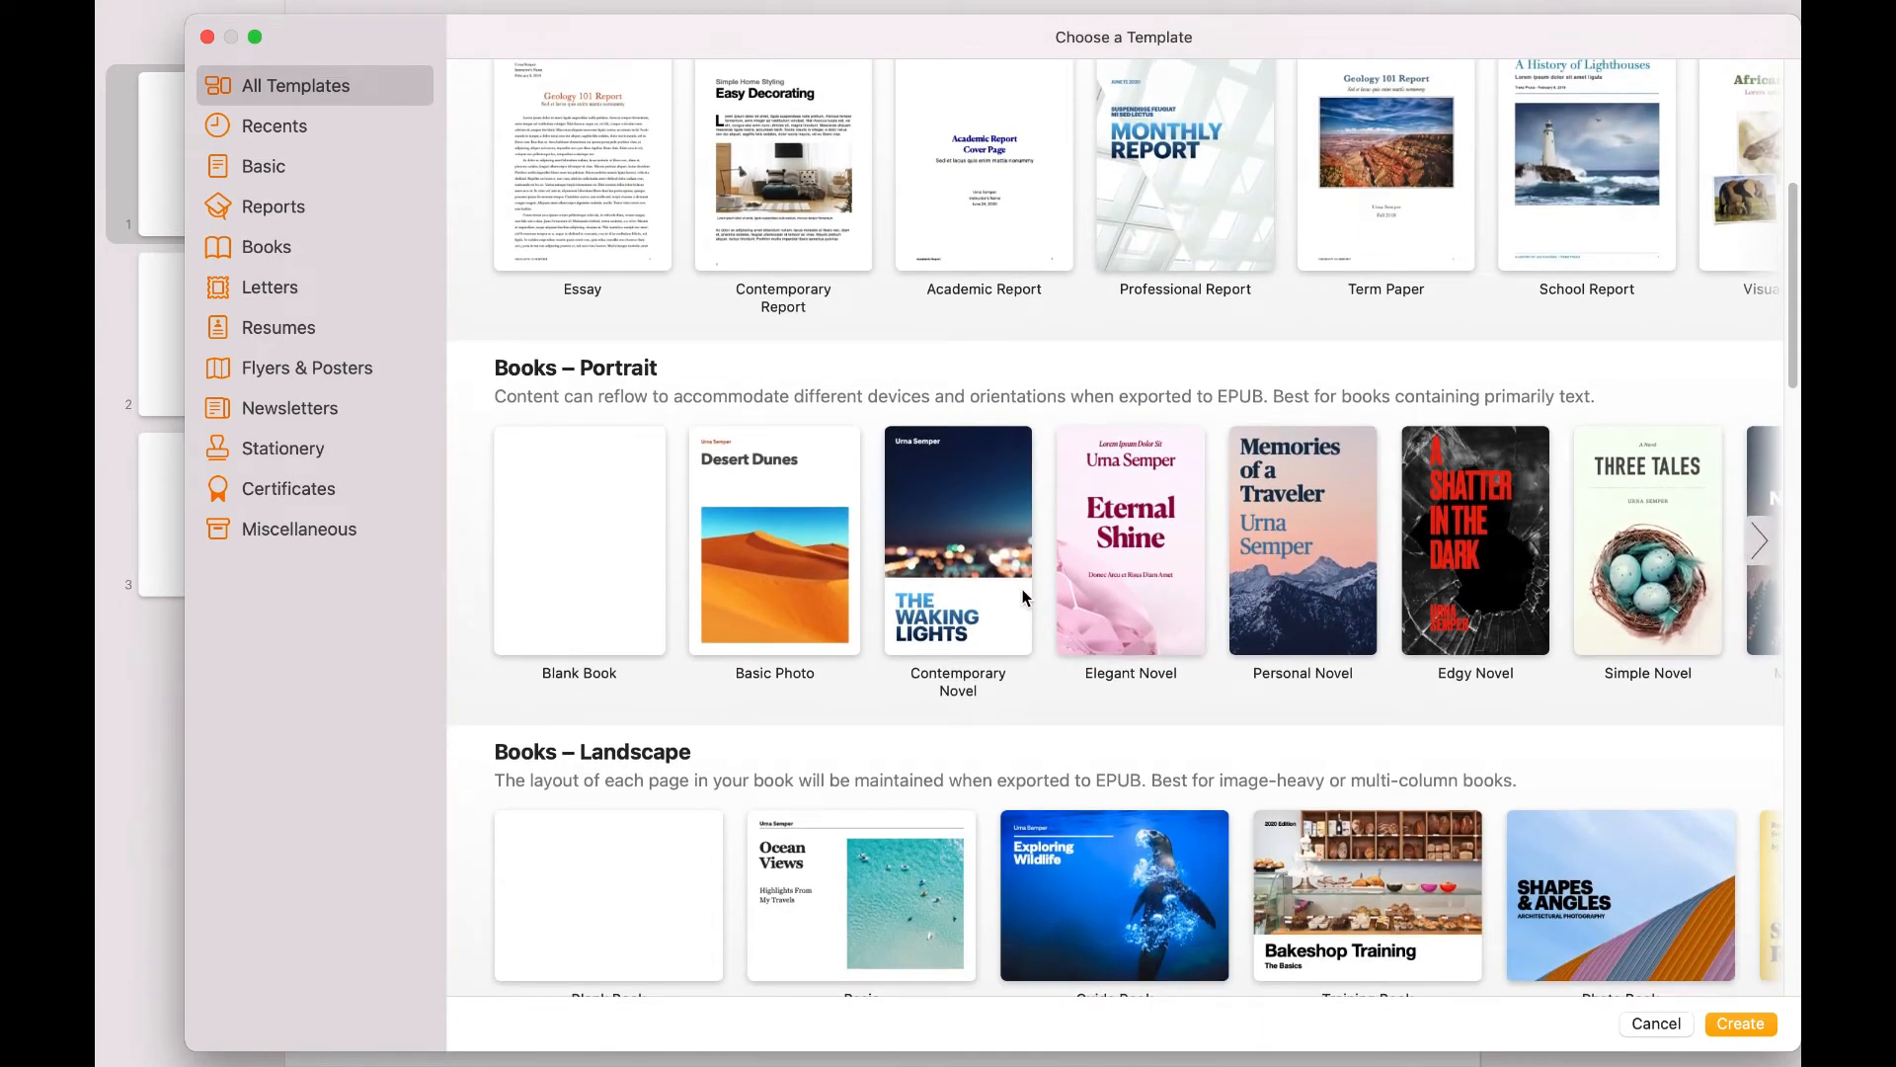
left_click(991, 571)
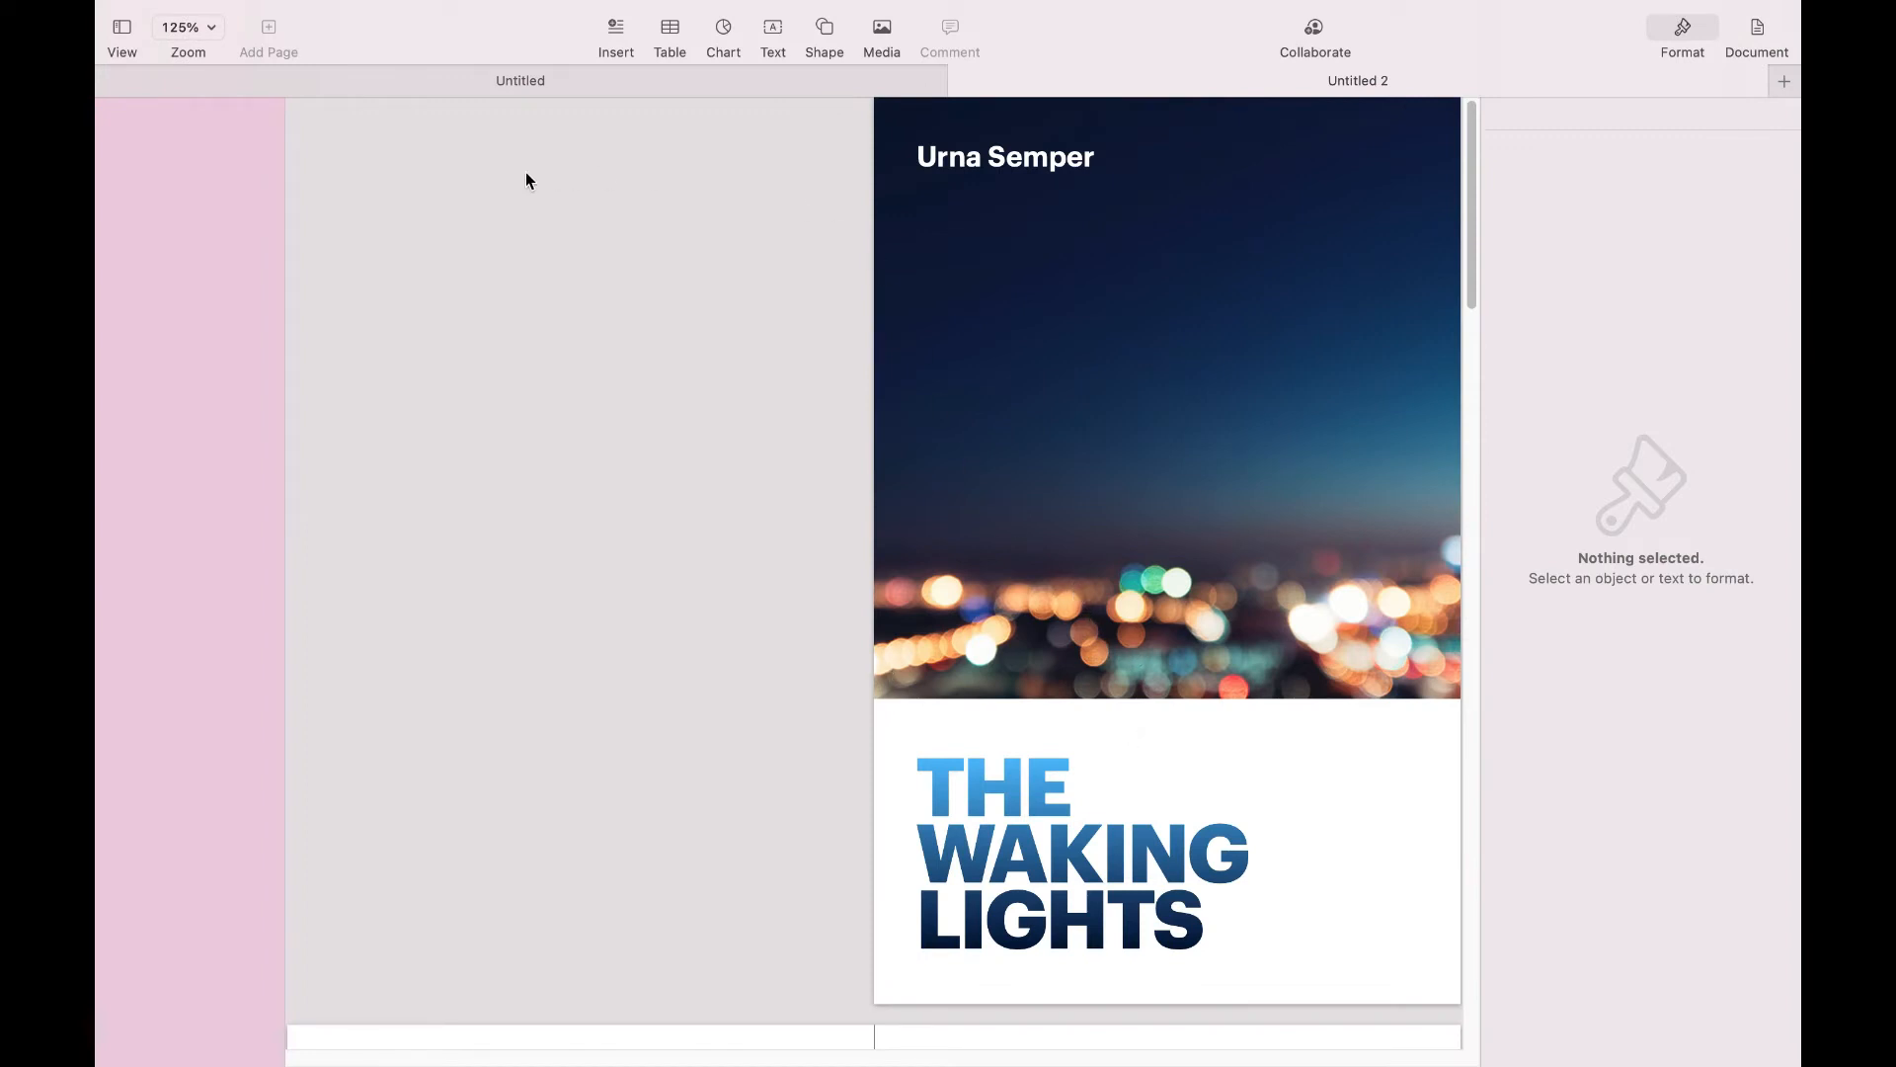
Step: Examine the novel cover's arrangement options, the book's document settings and its following pages
left_click(1165, 279)
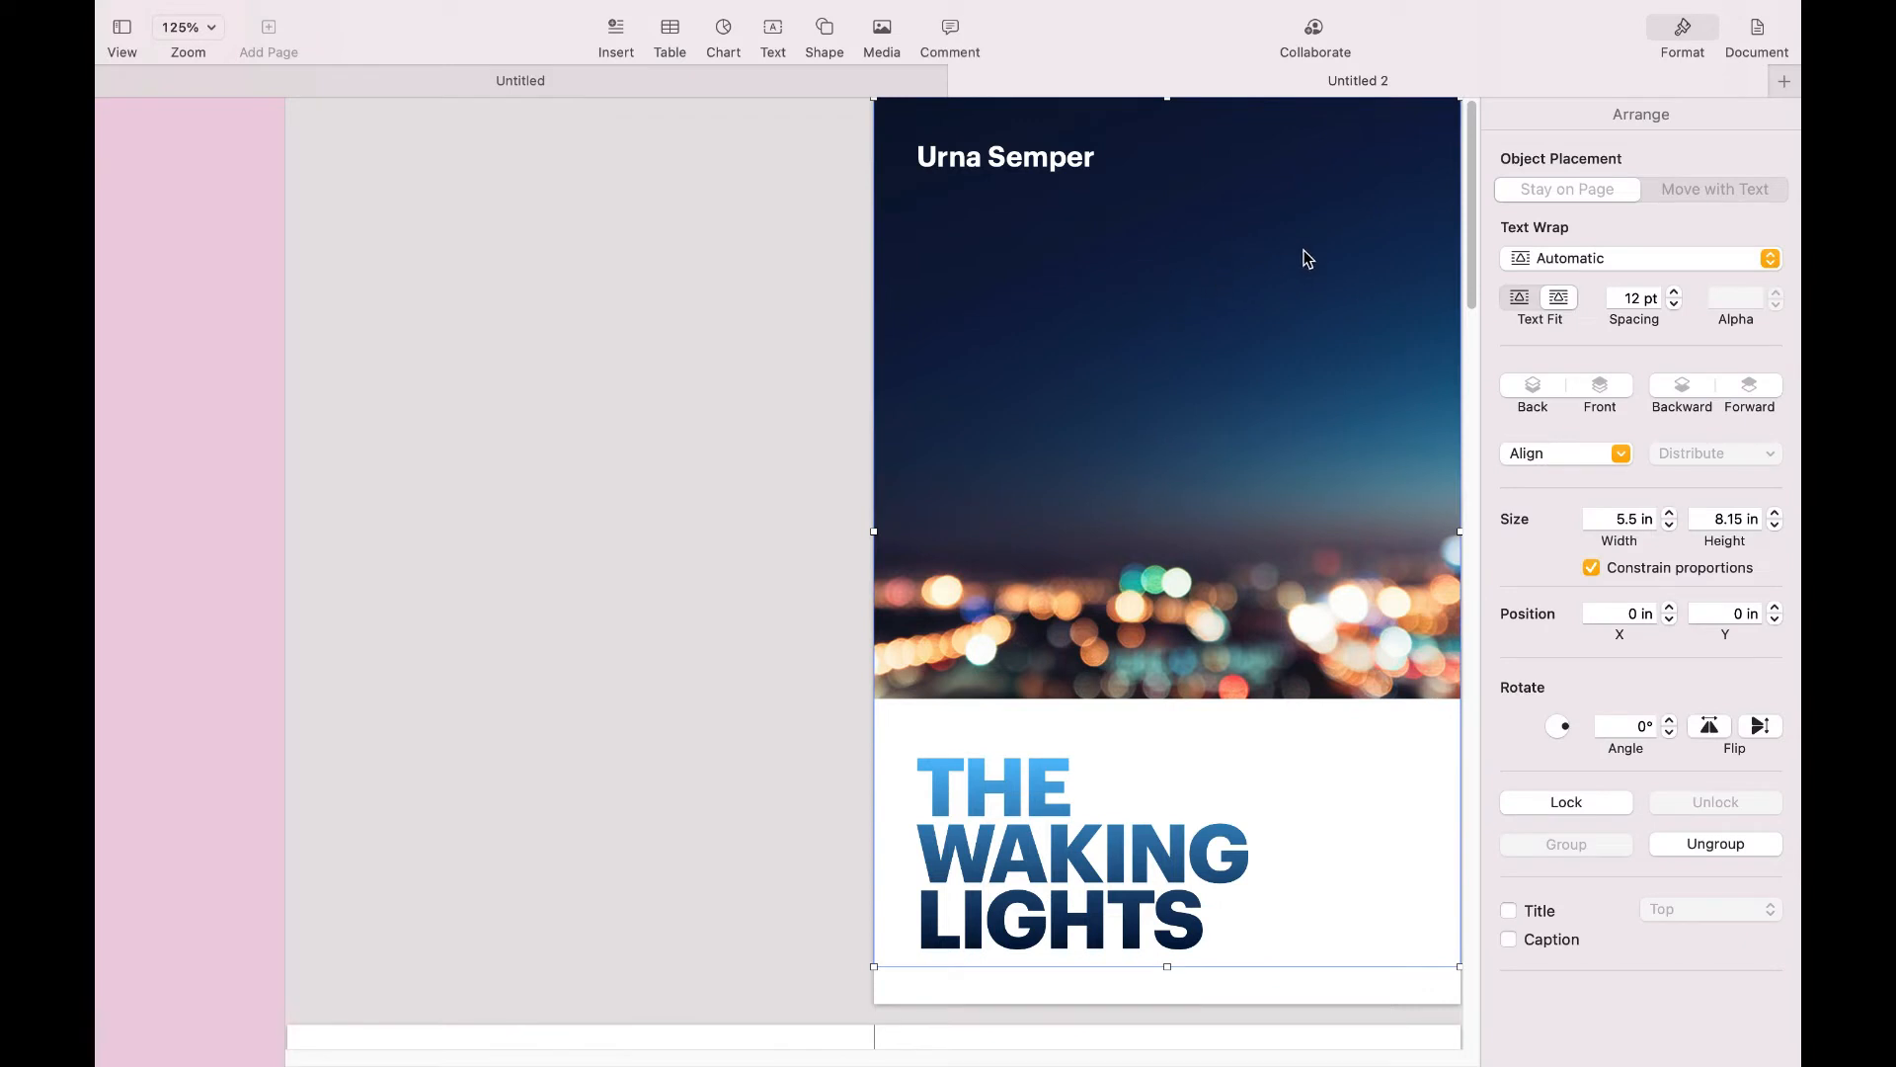
left_click(1755, 35)
left_click(1746, 115)
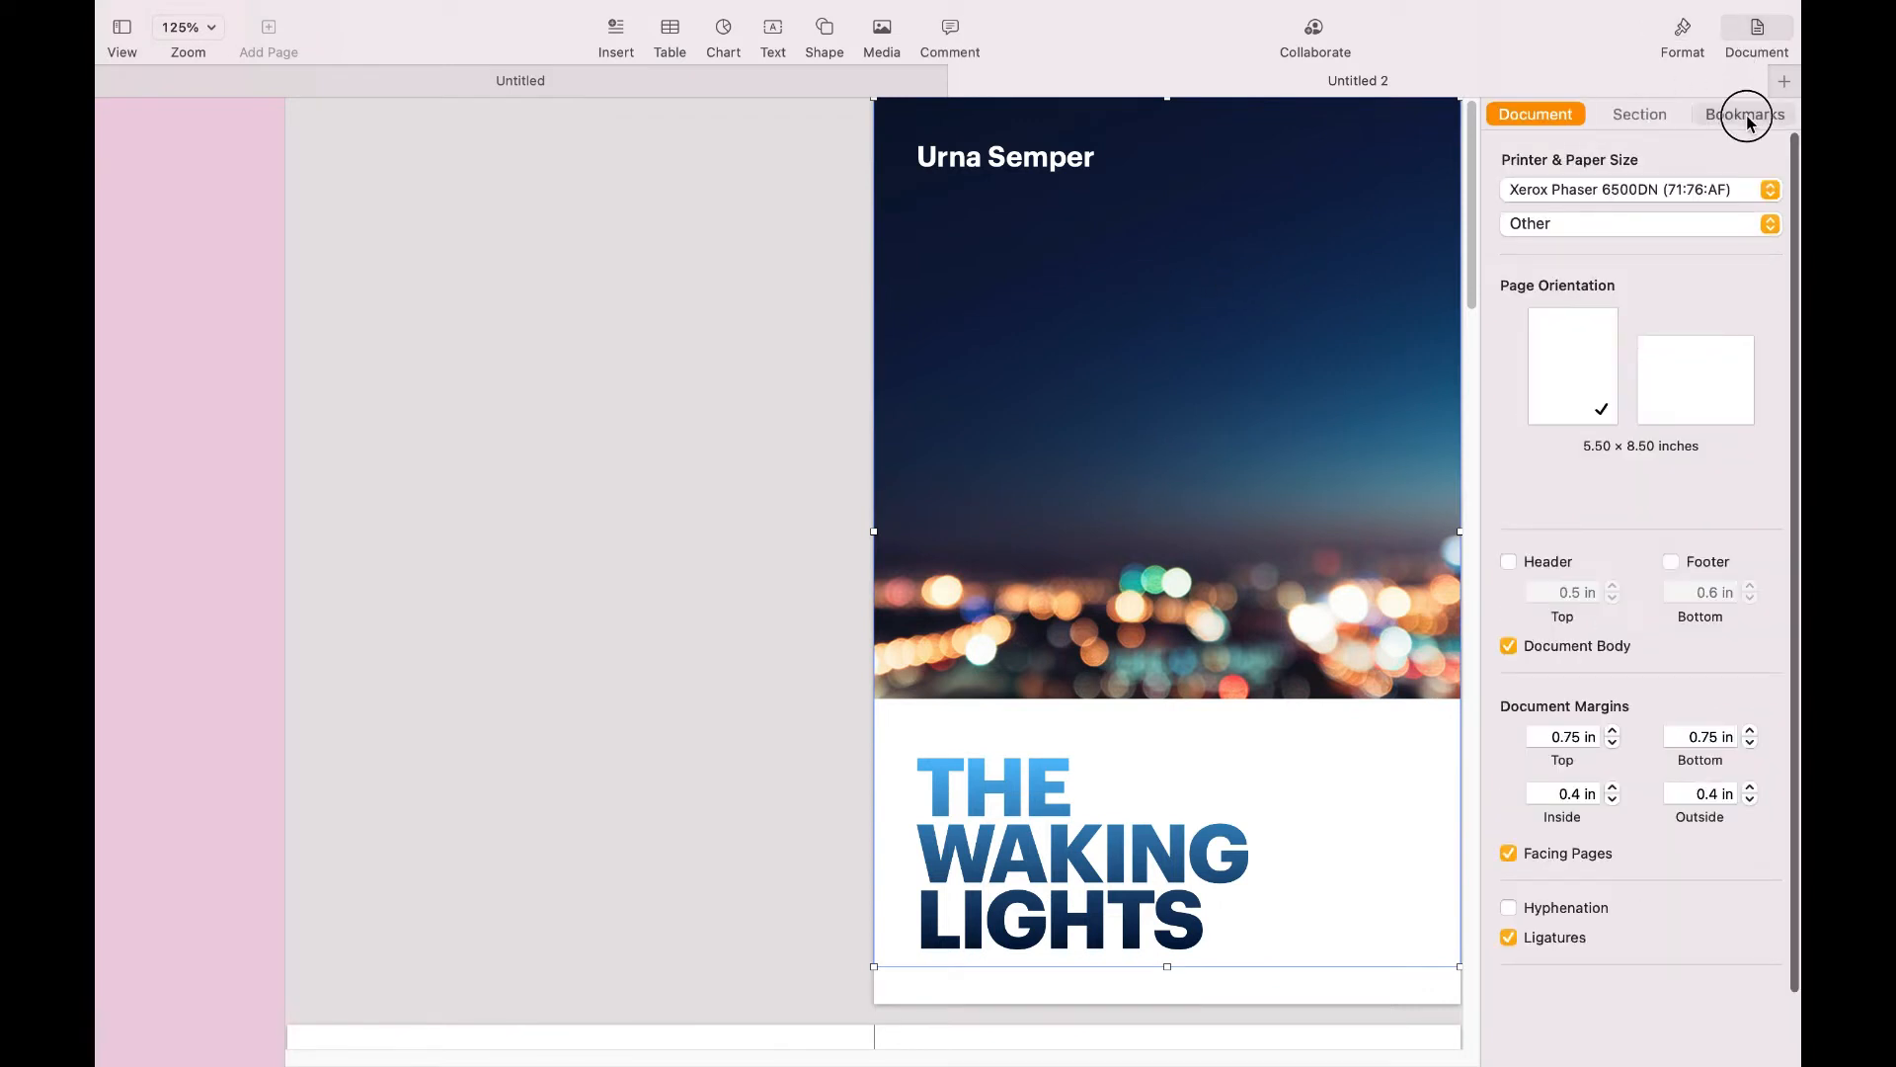
left_click(1541, 118)
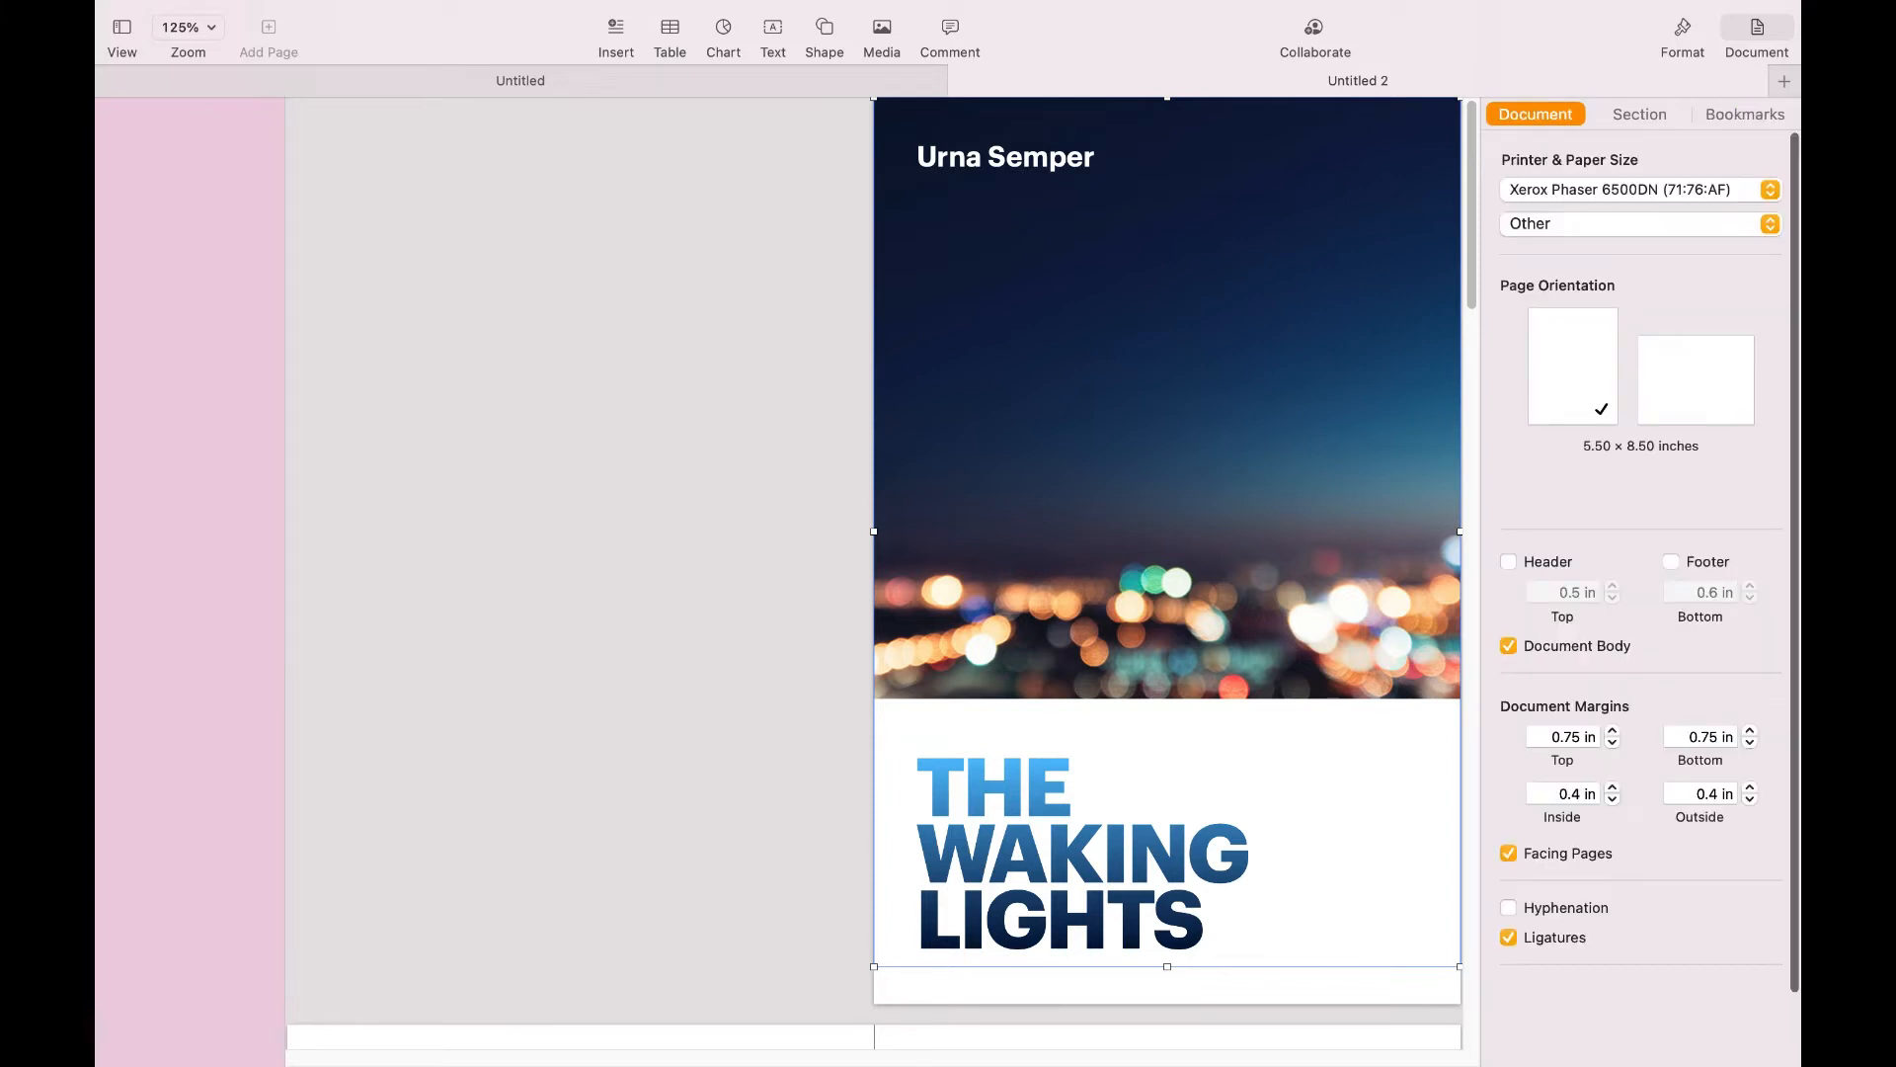
scroll(1209, 750, "down", 8)
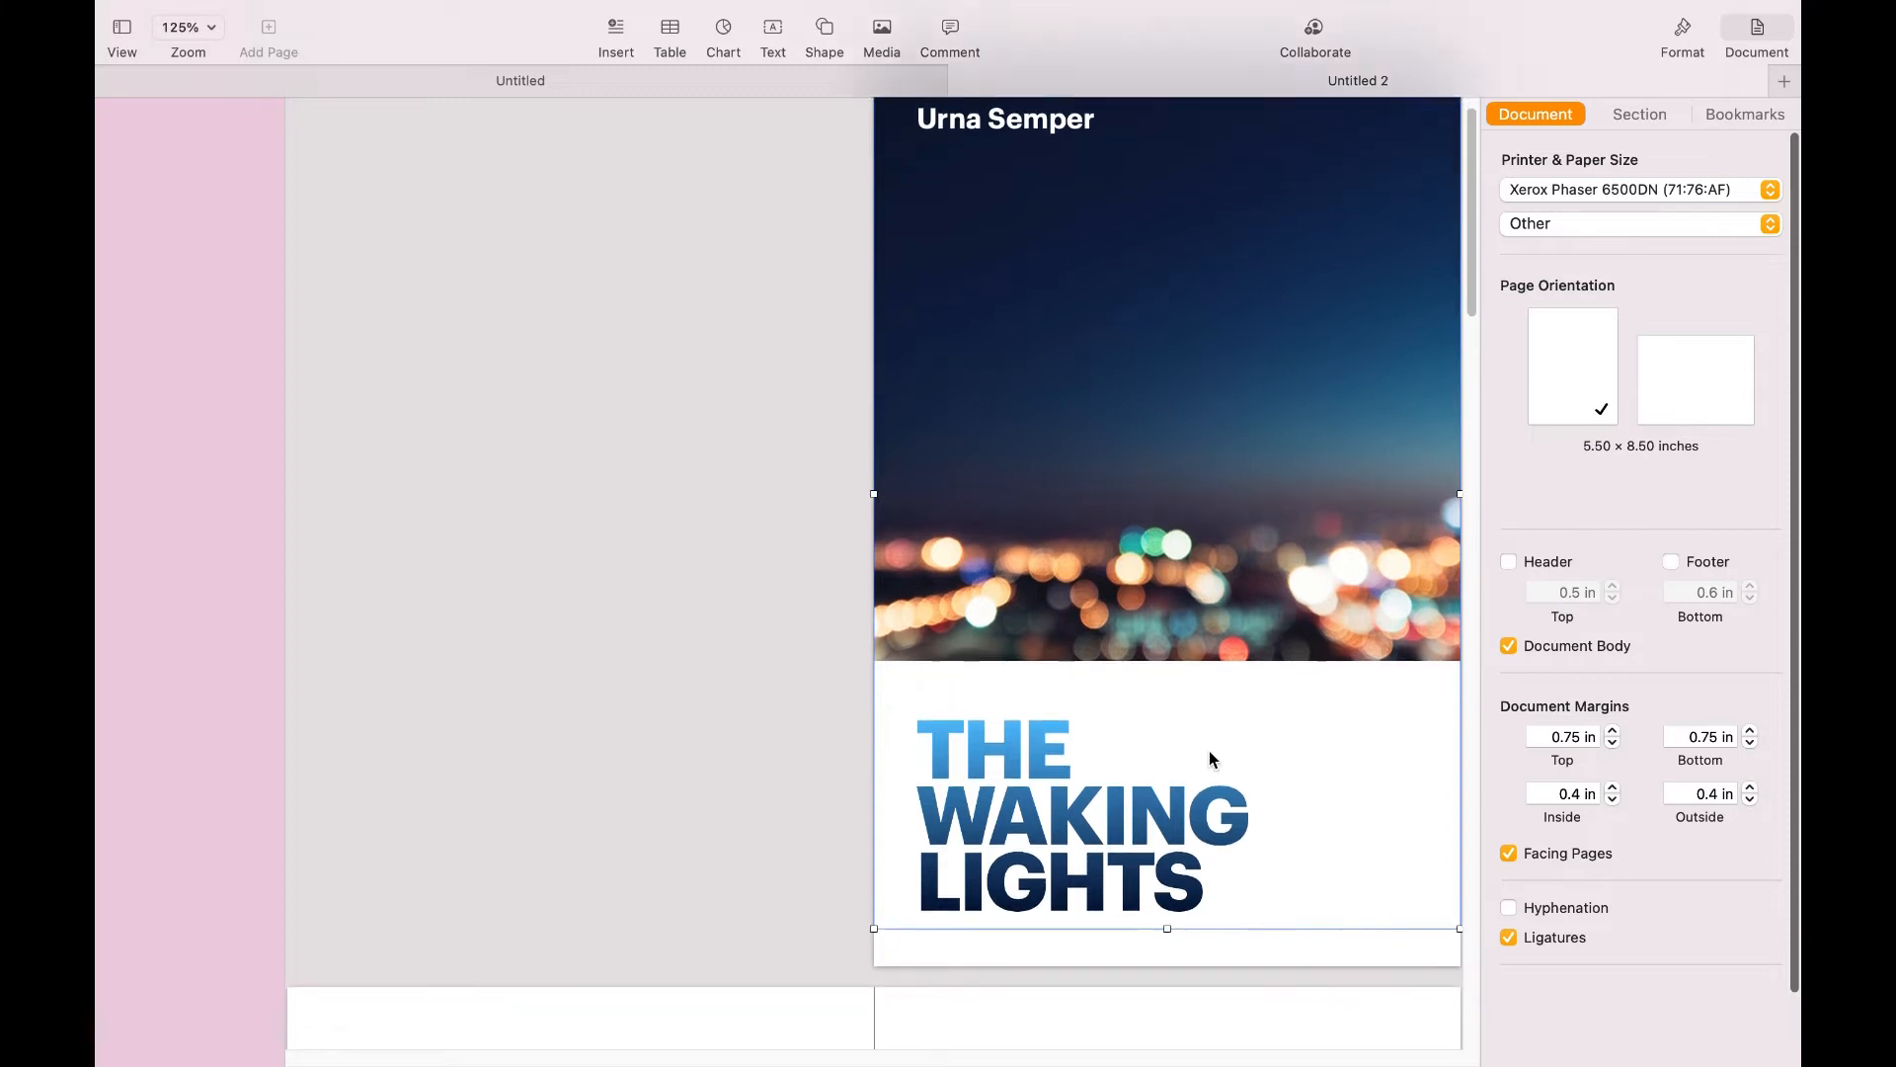
scroll(1209, 751, "down", 10)
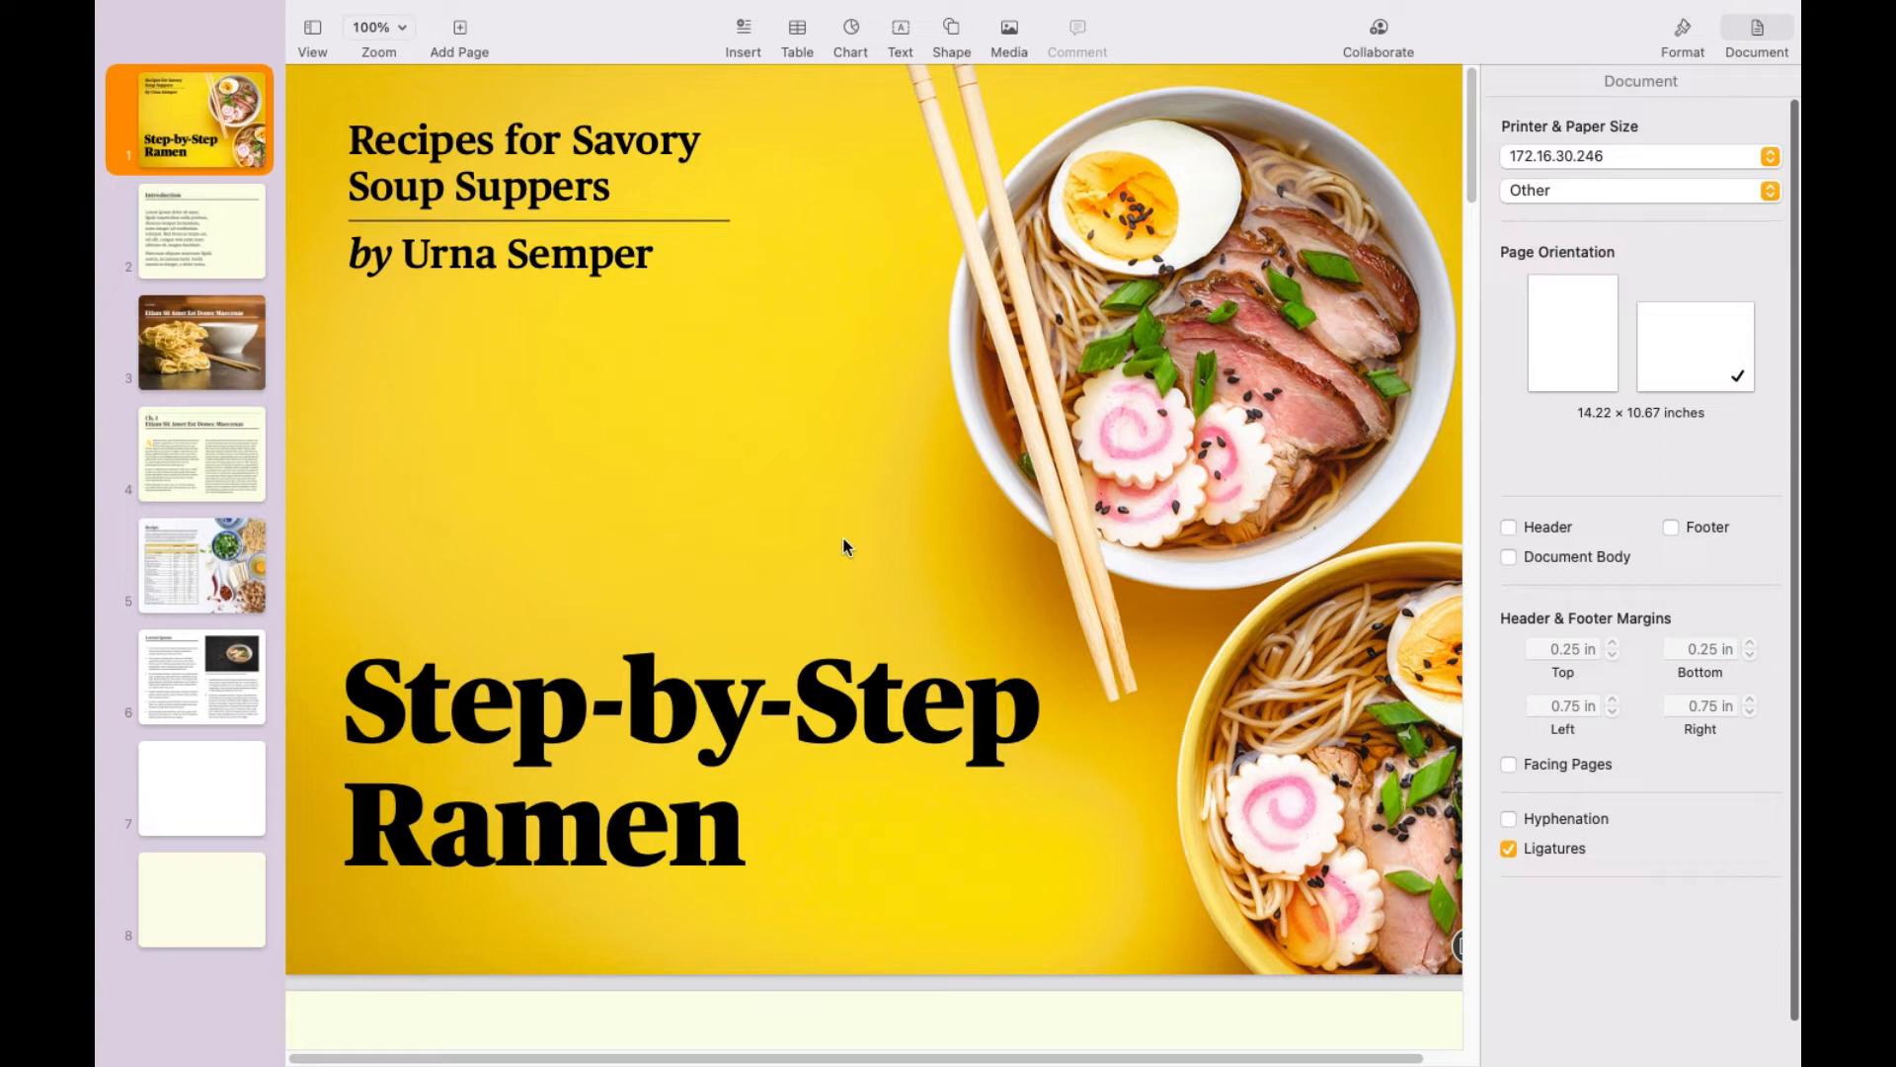
Step: Look through the Step-by-Step Ramen book's introduction, chapter, recipe and numbered-list pages, and return to the cover
left_click(227, 265)
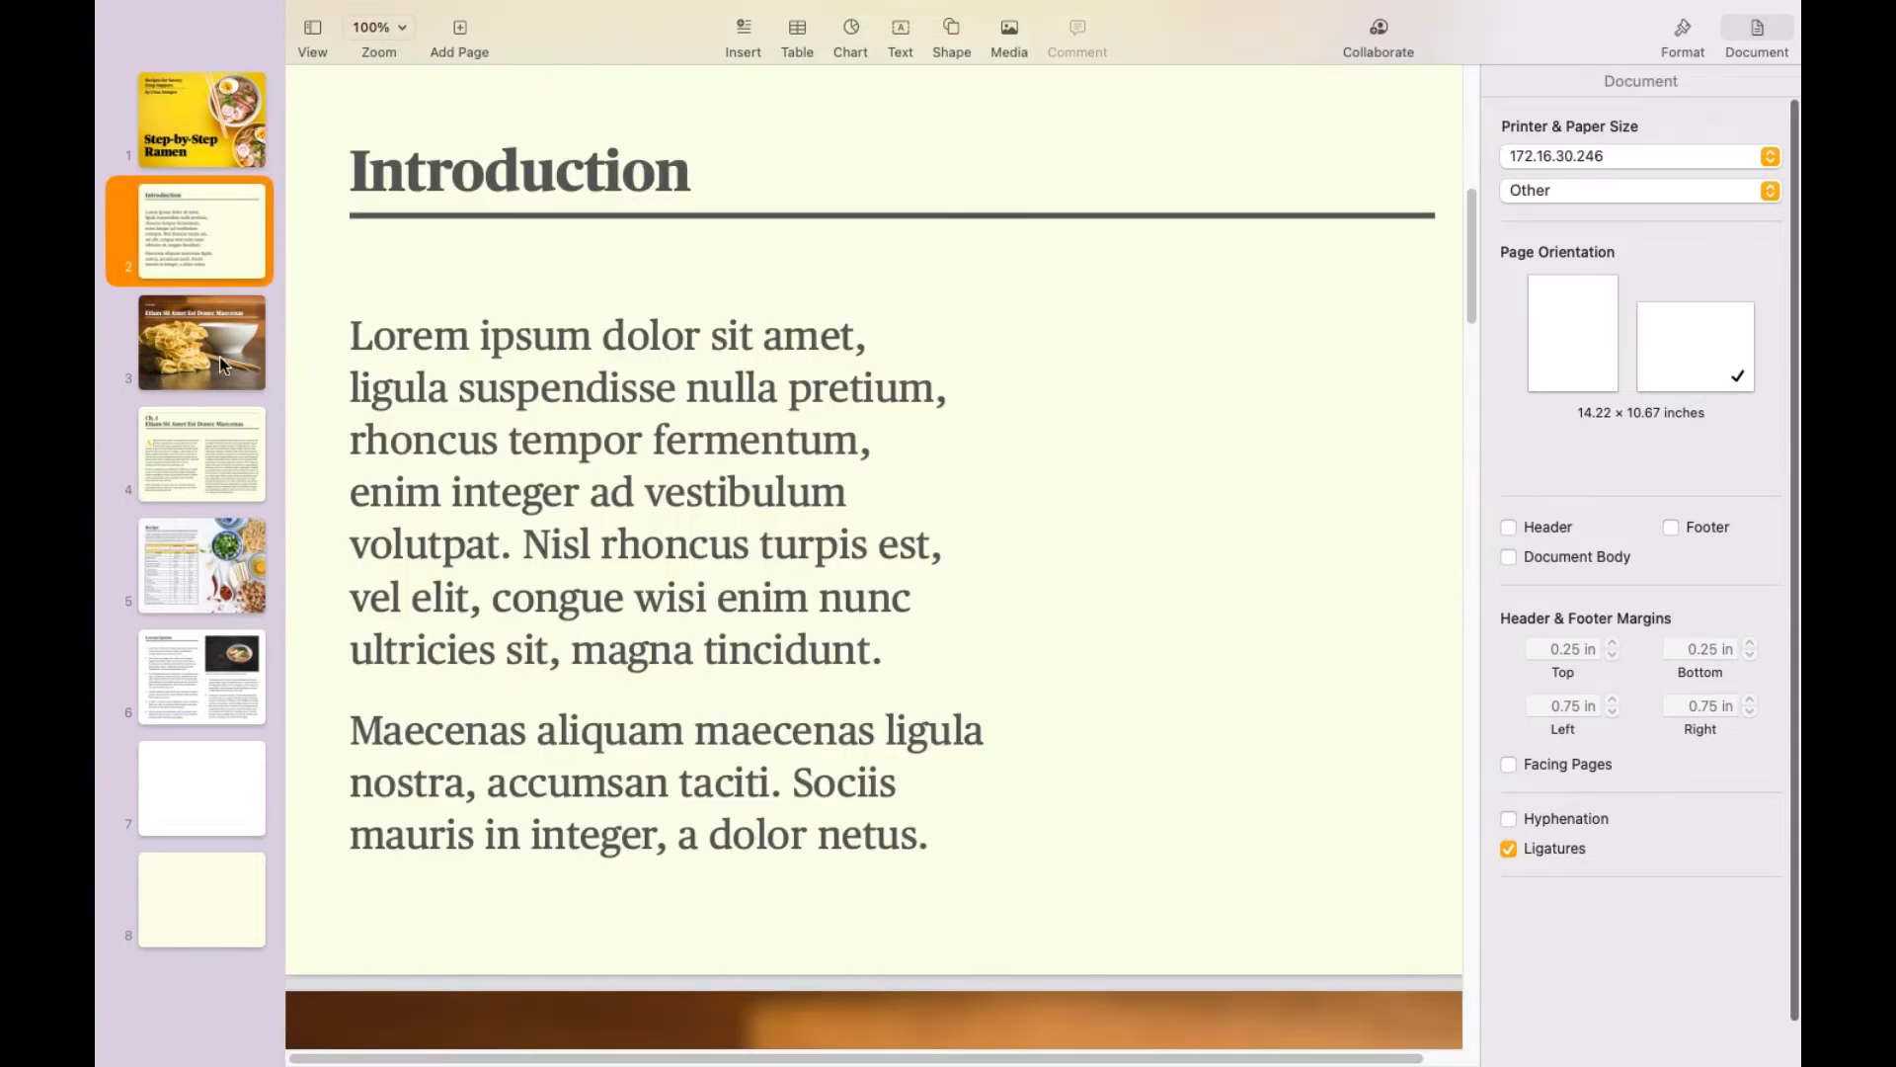
left_click(219, 357)
left_click(214, 481)
left_click(214, 568)
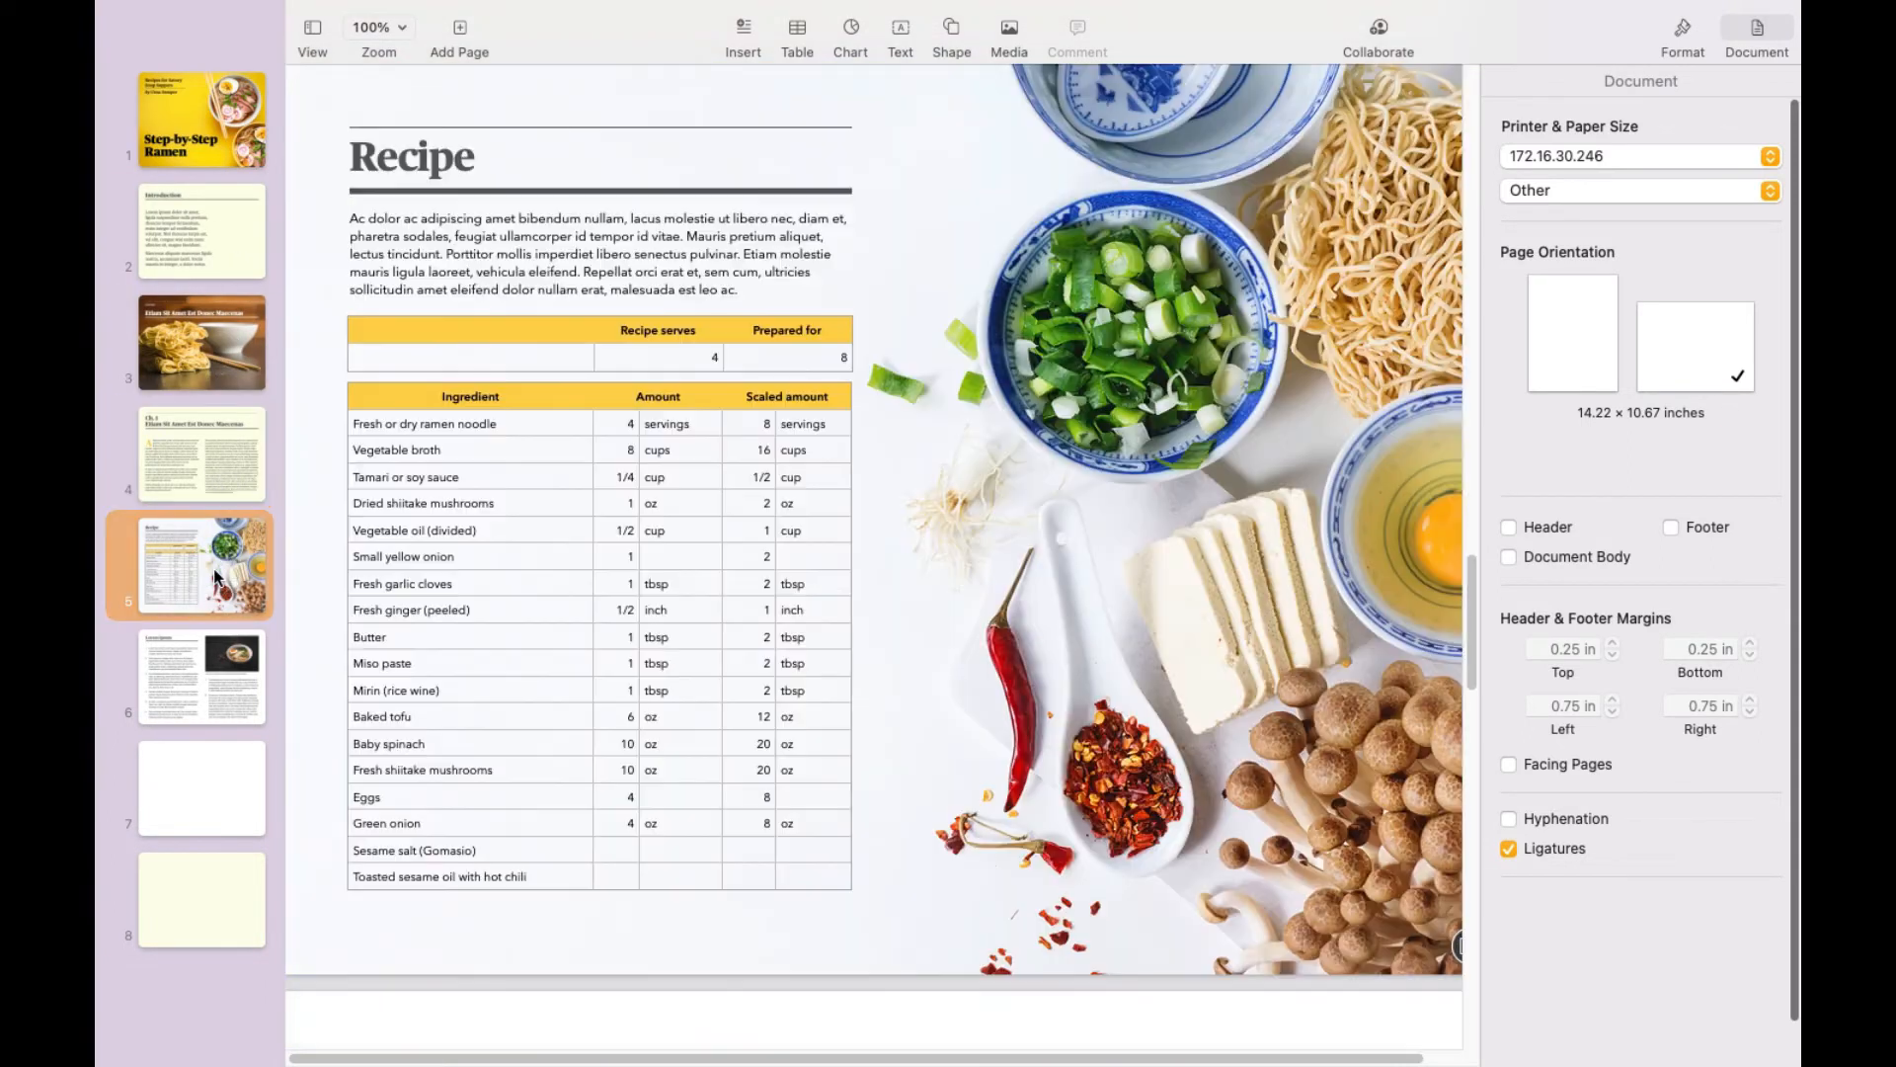
left_click(223, 675)
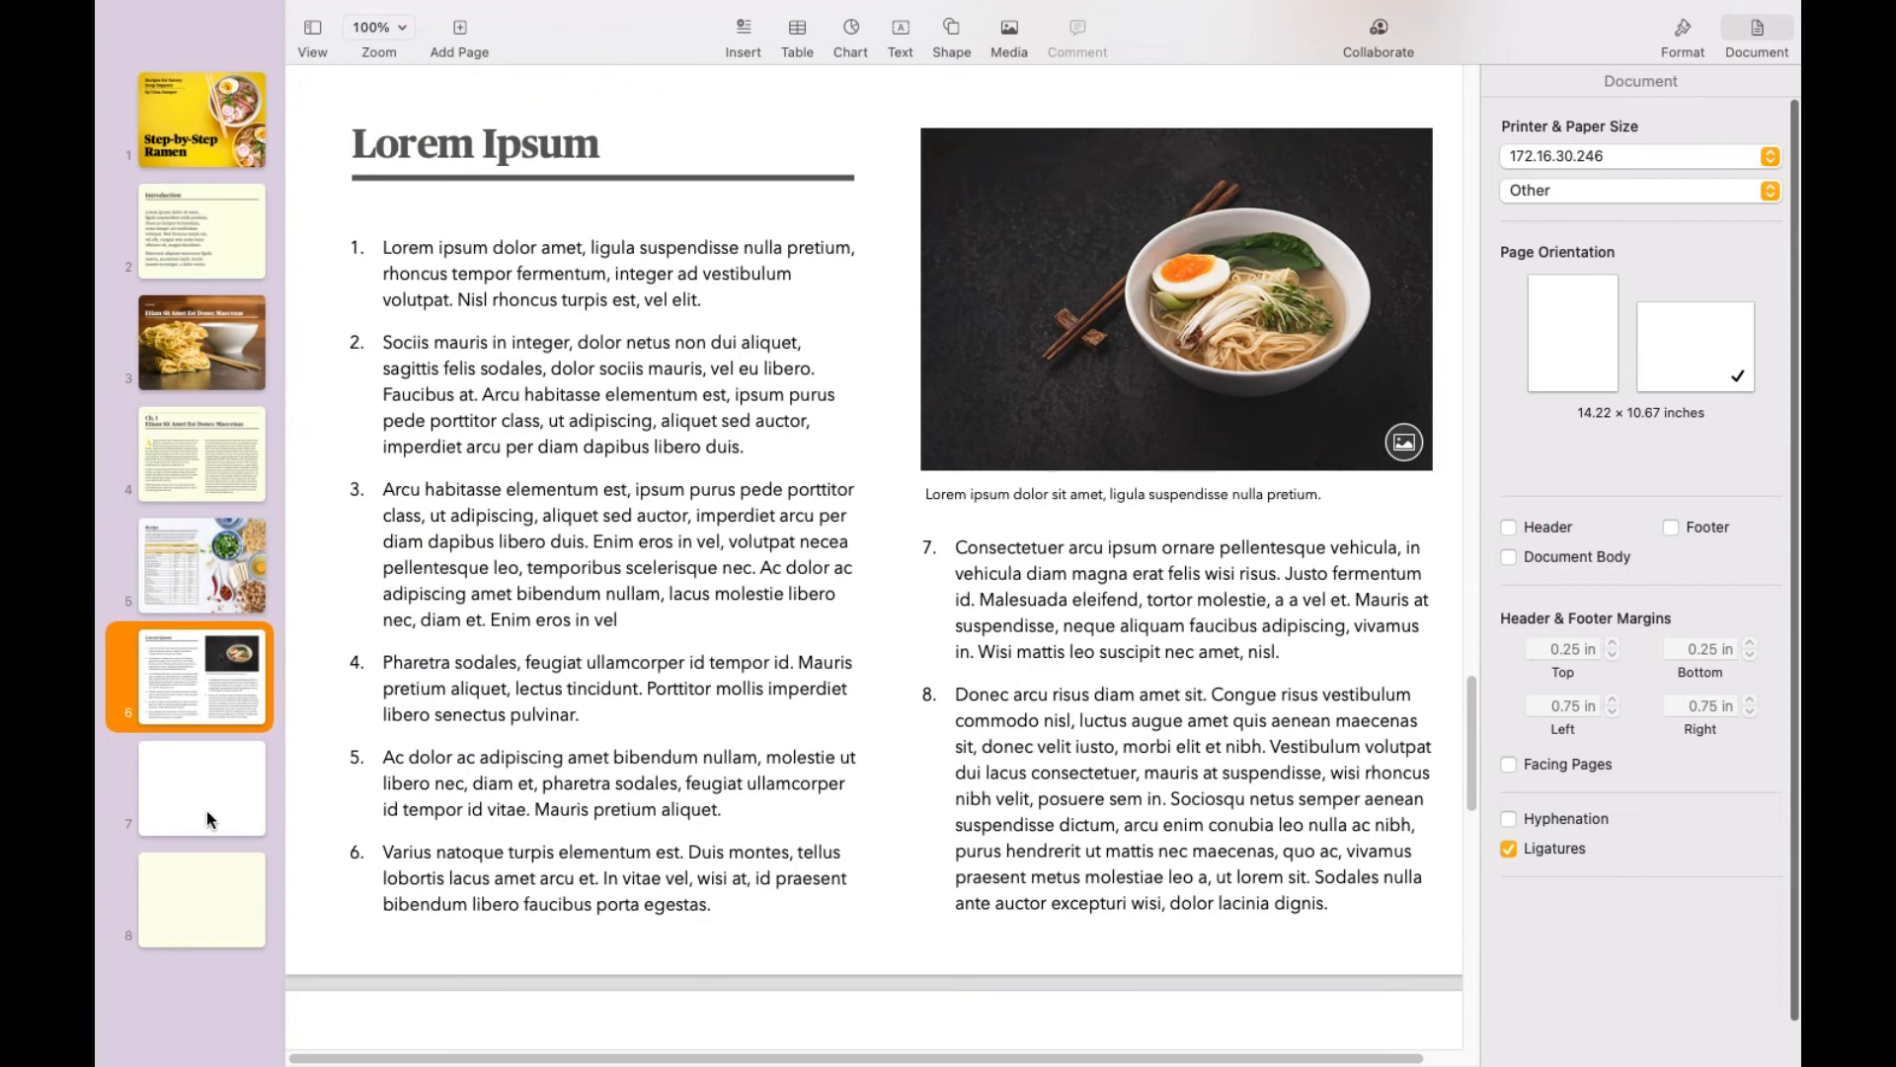
left_click(189, 159)
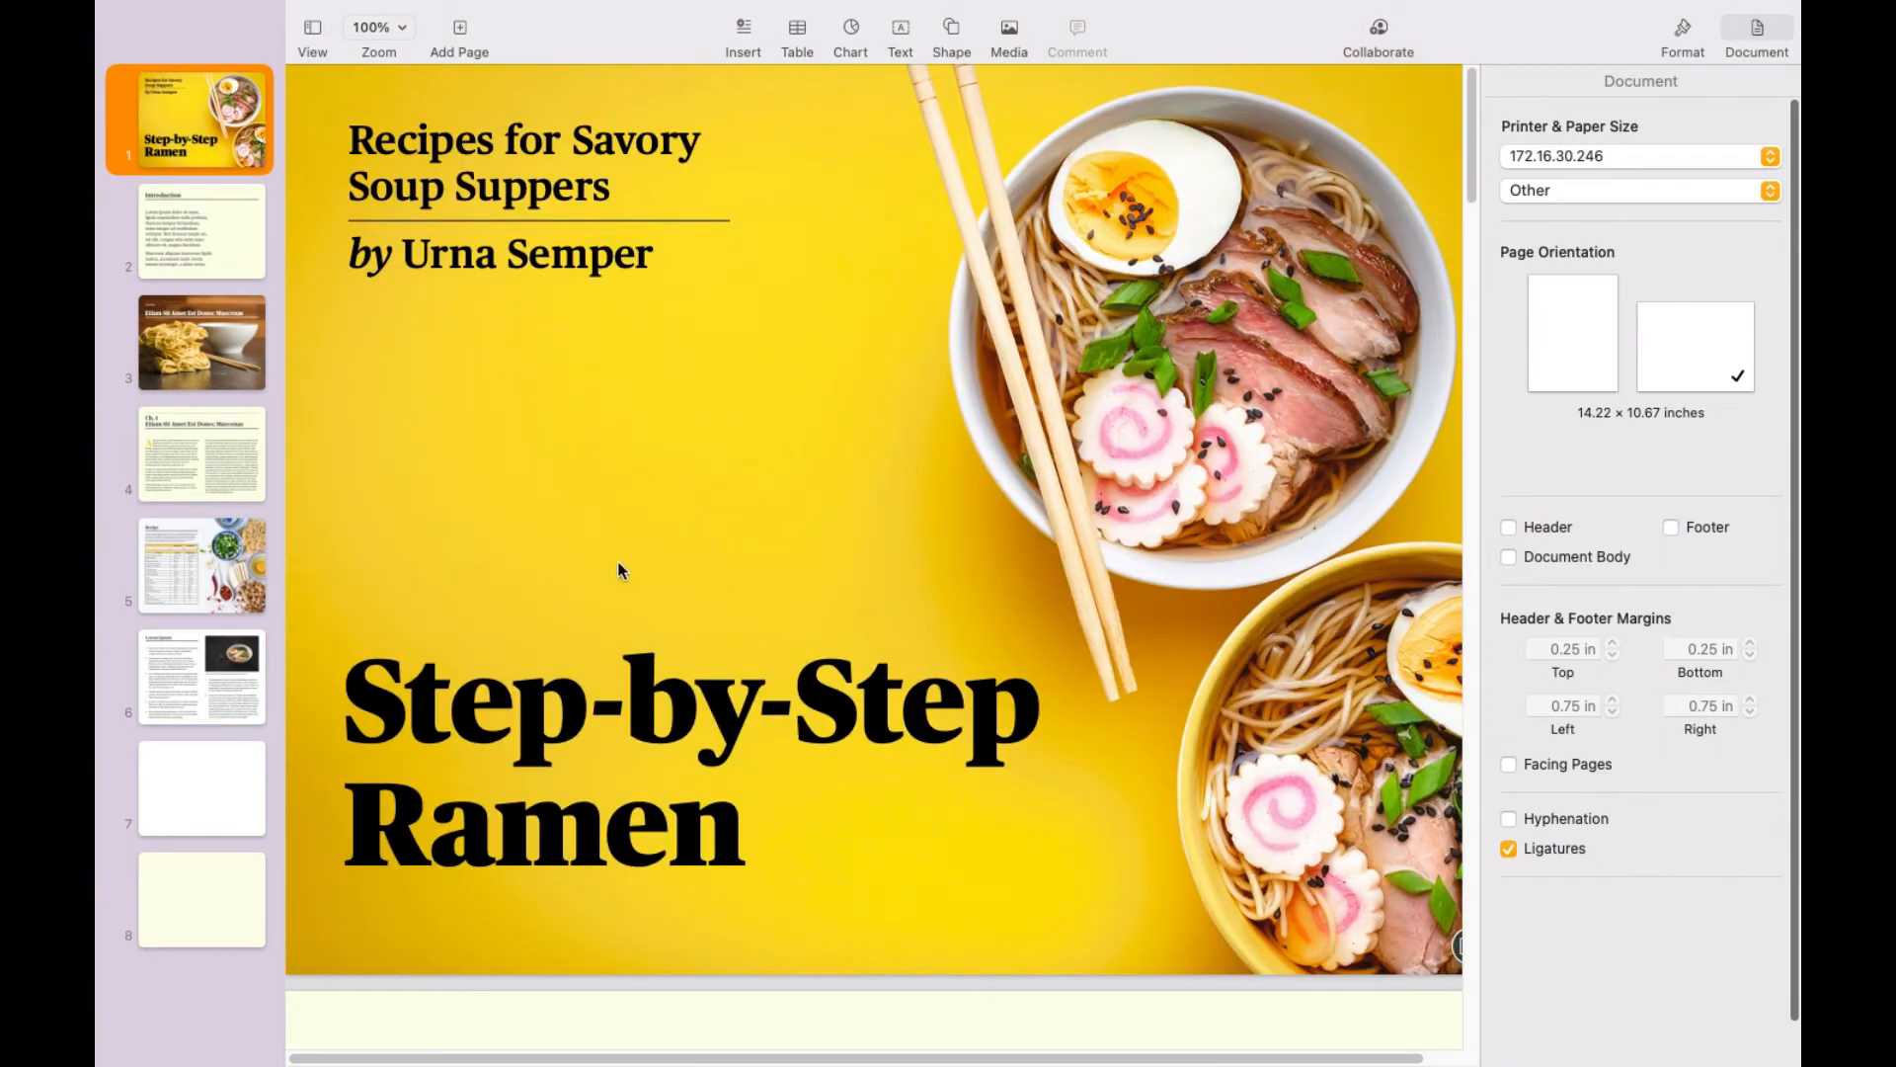
Step: Replace the placeholder author name after "by" on the book cover with the new author's first name
left_click(454, 187)
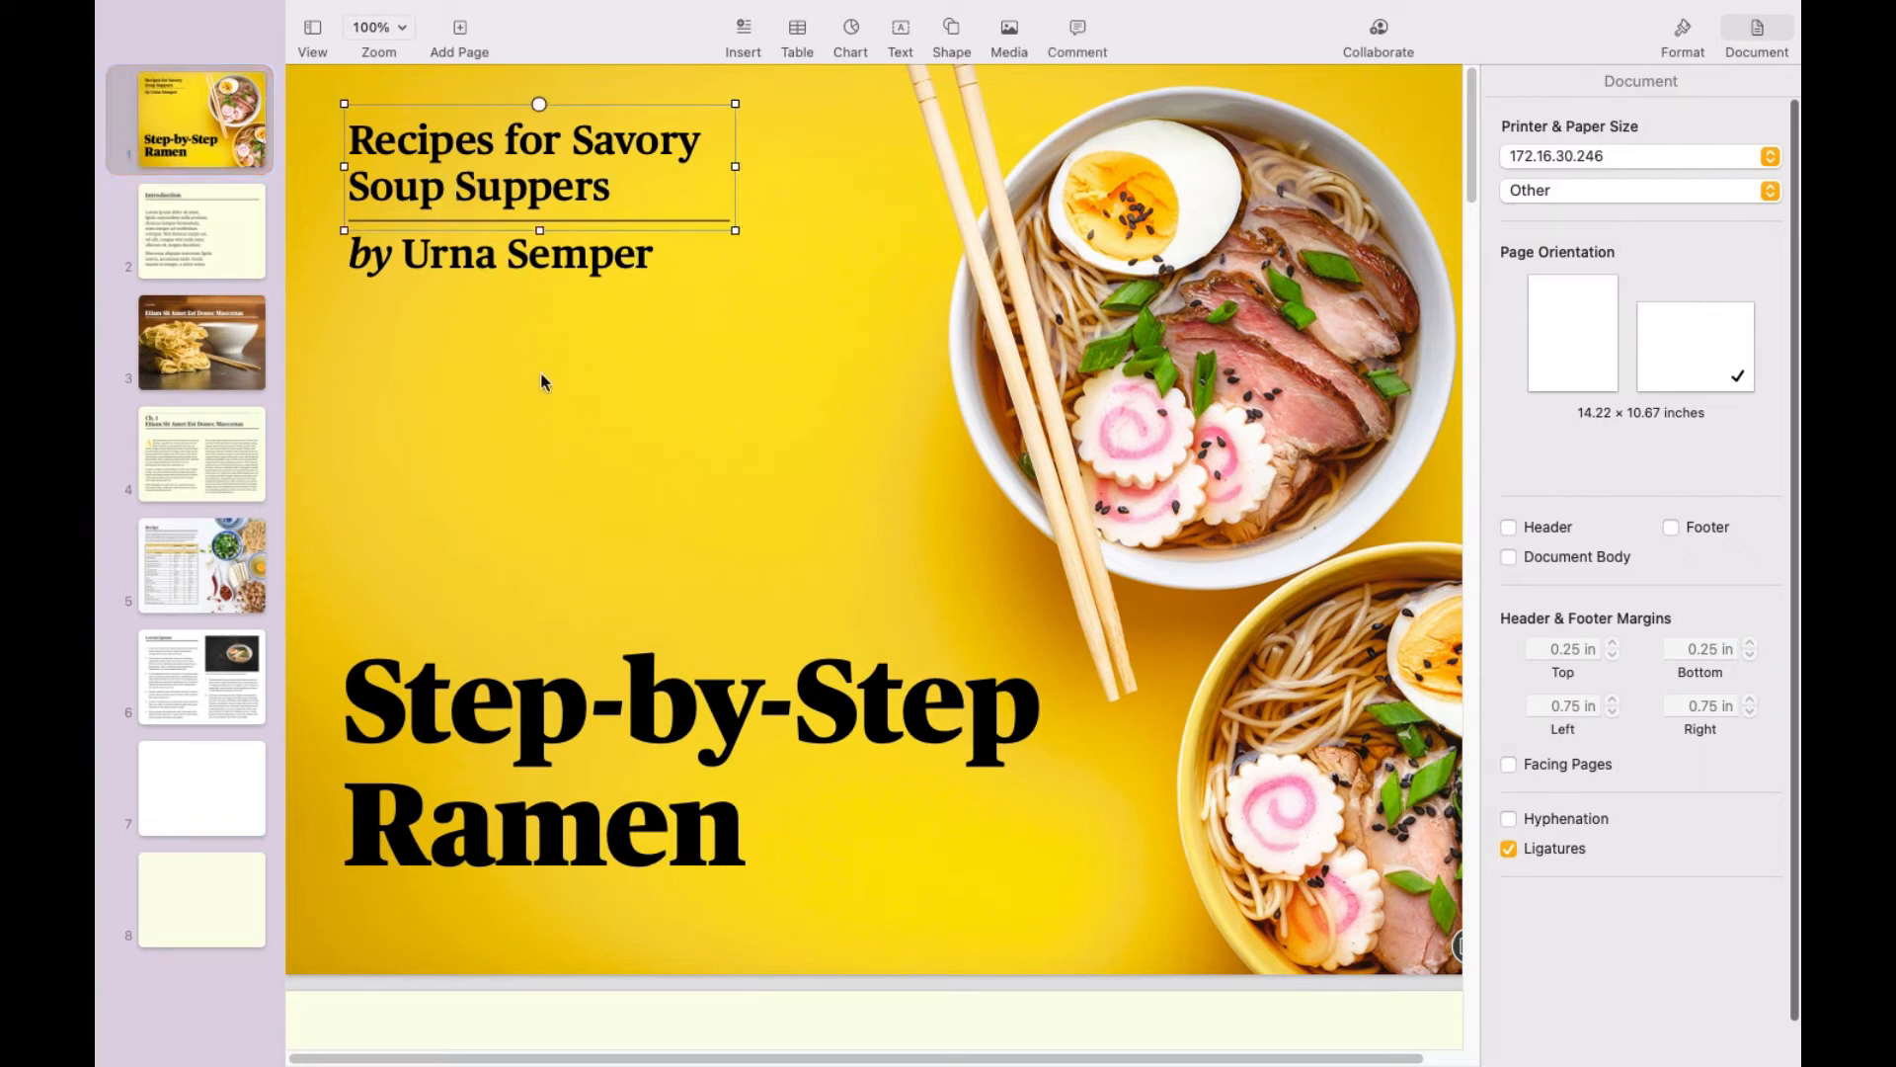
triple_click(576, 151)
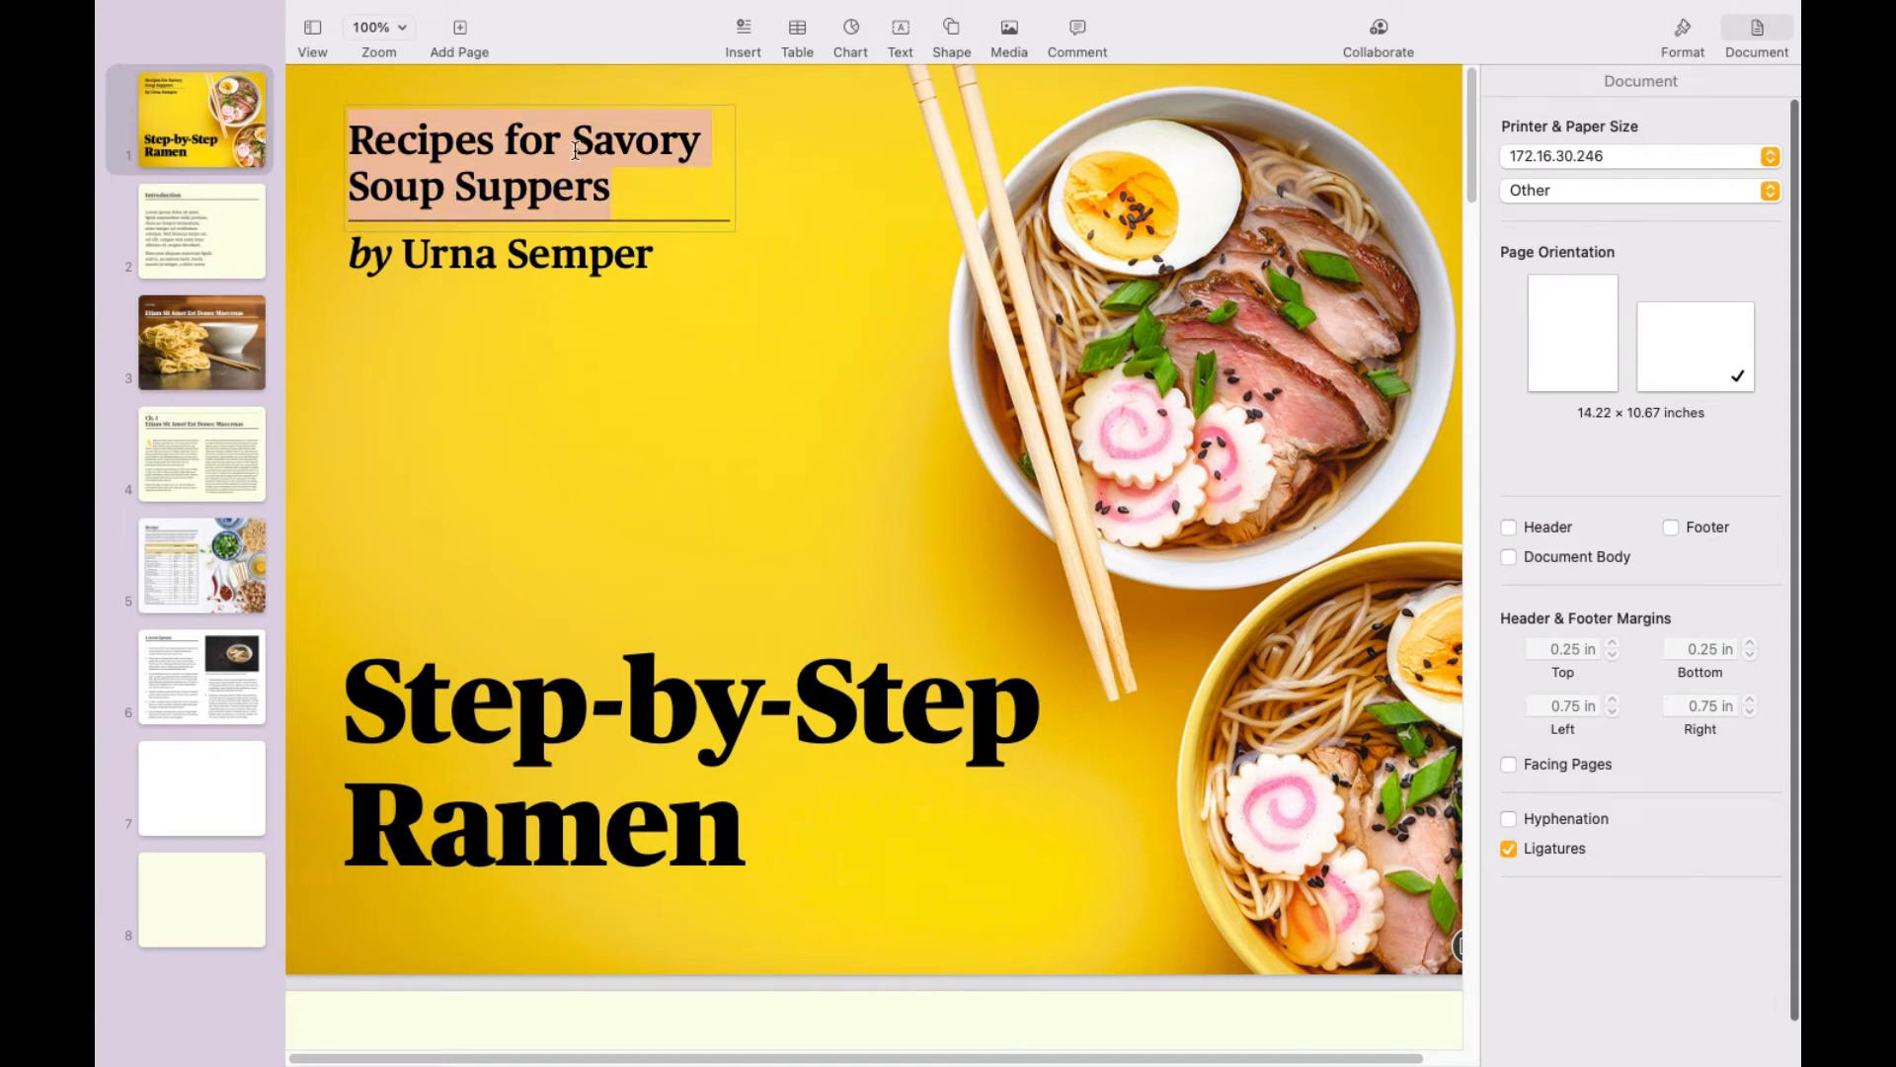
left_click(435, 257)
left_click(406, 255)
left_click_drag(406, 255, 593, 257)
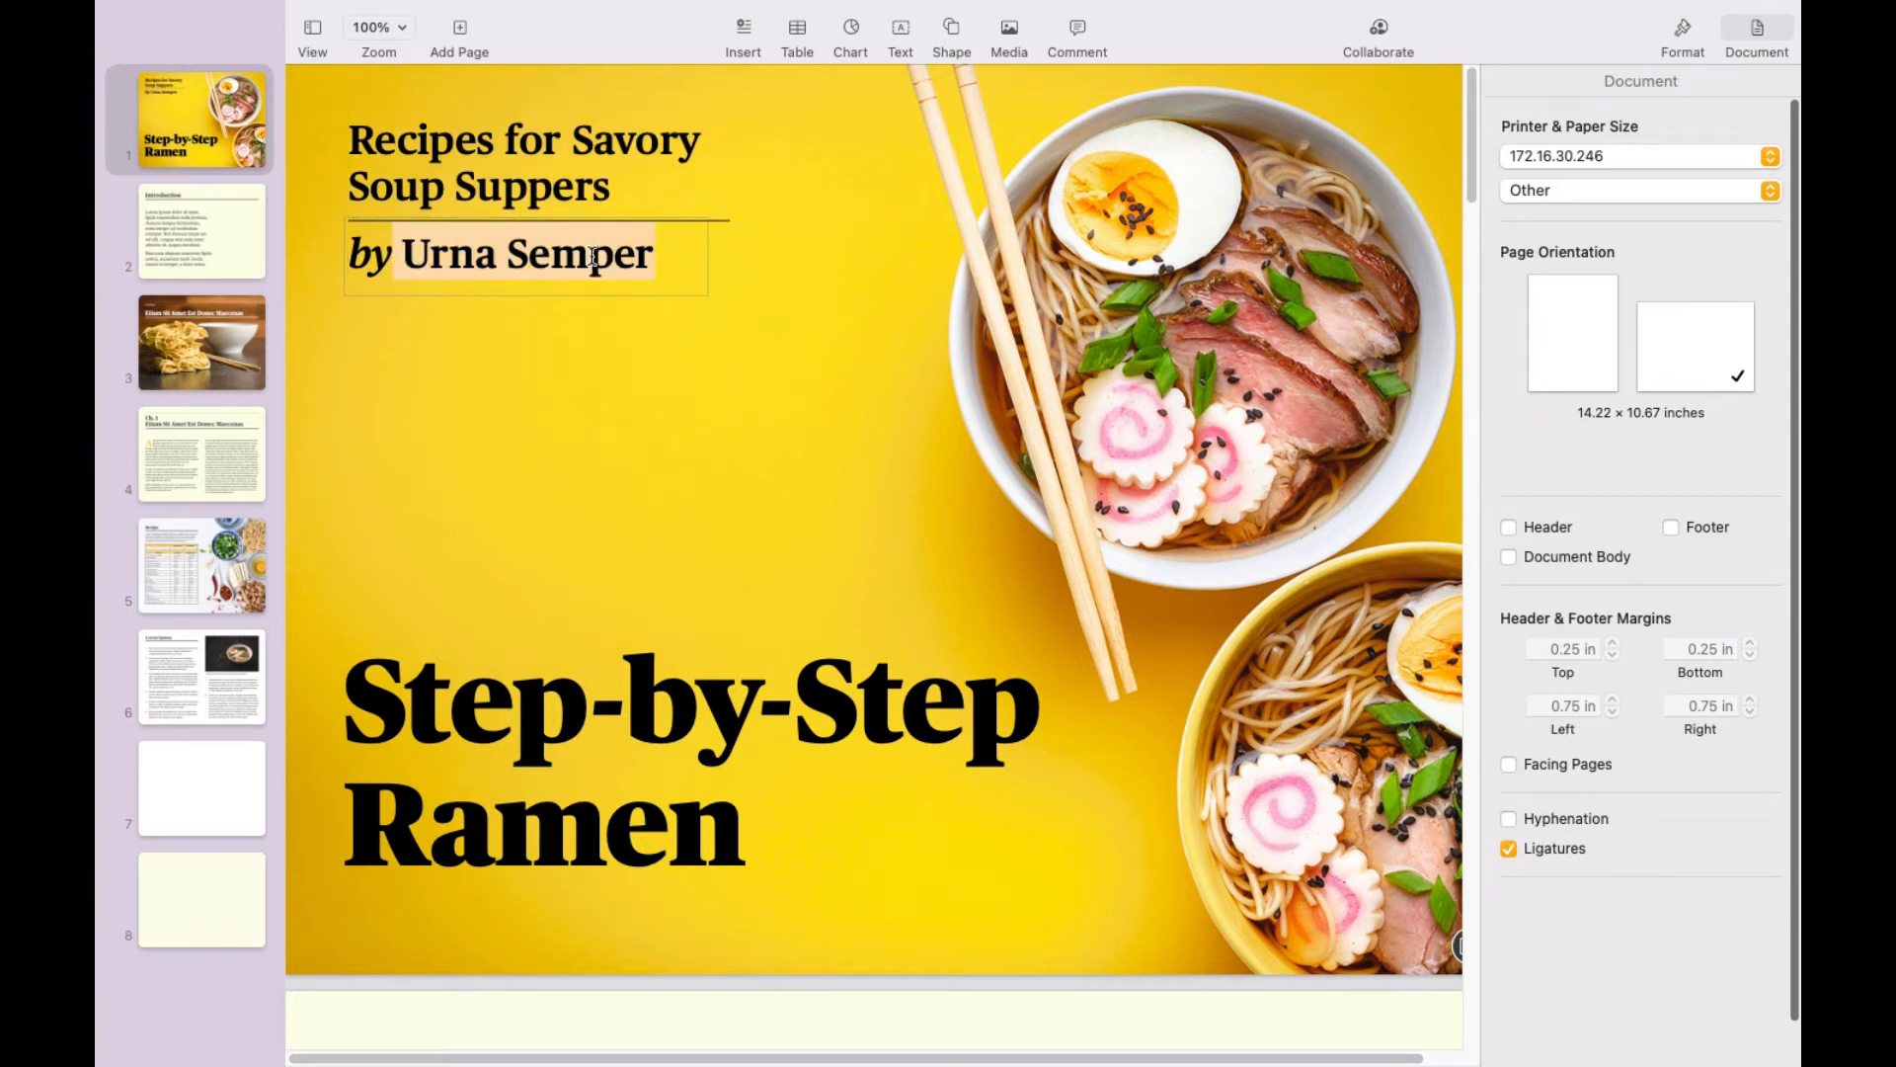
type("B")
key("BackSpace")
type("Brit")
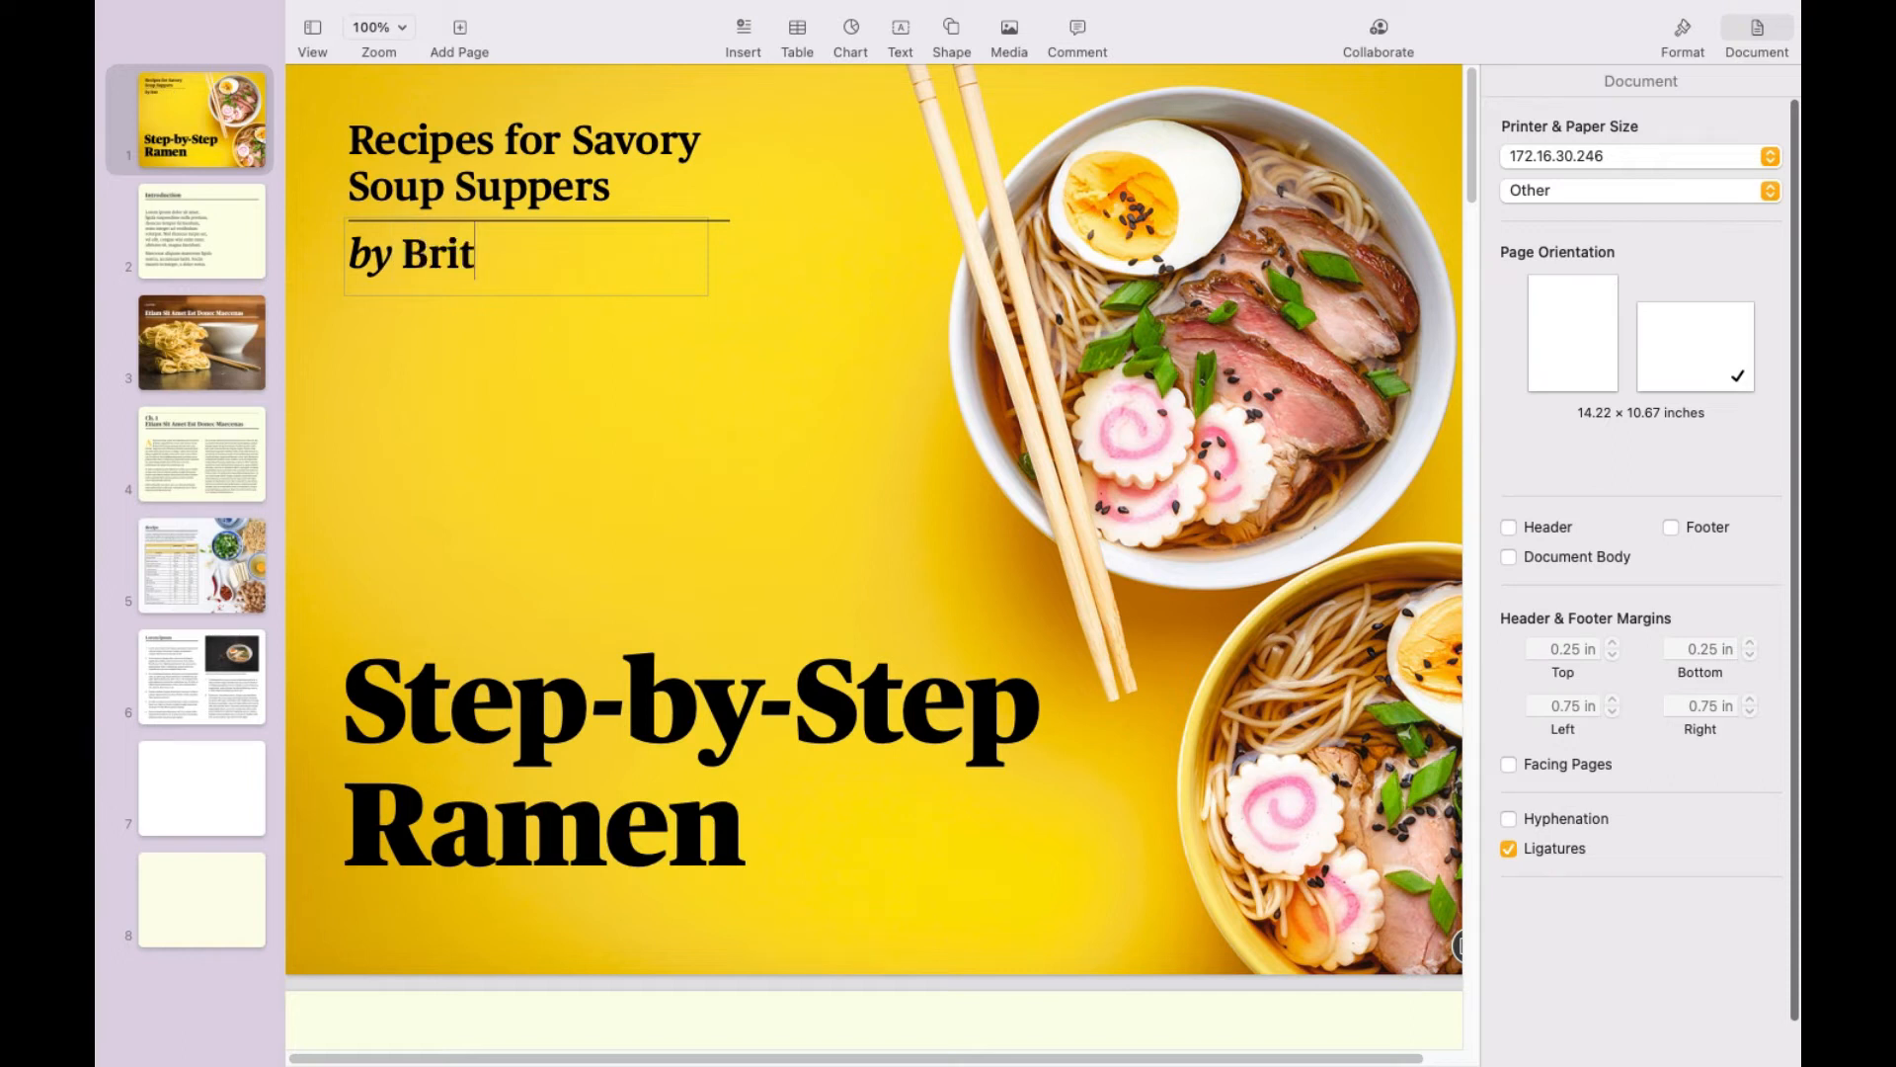
type("yni")
Step: Replace the large title on the book cover with "Simple Ramen"
left_click(603, 713)
triple_click(603, 714)
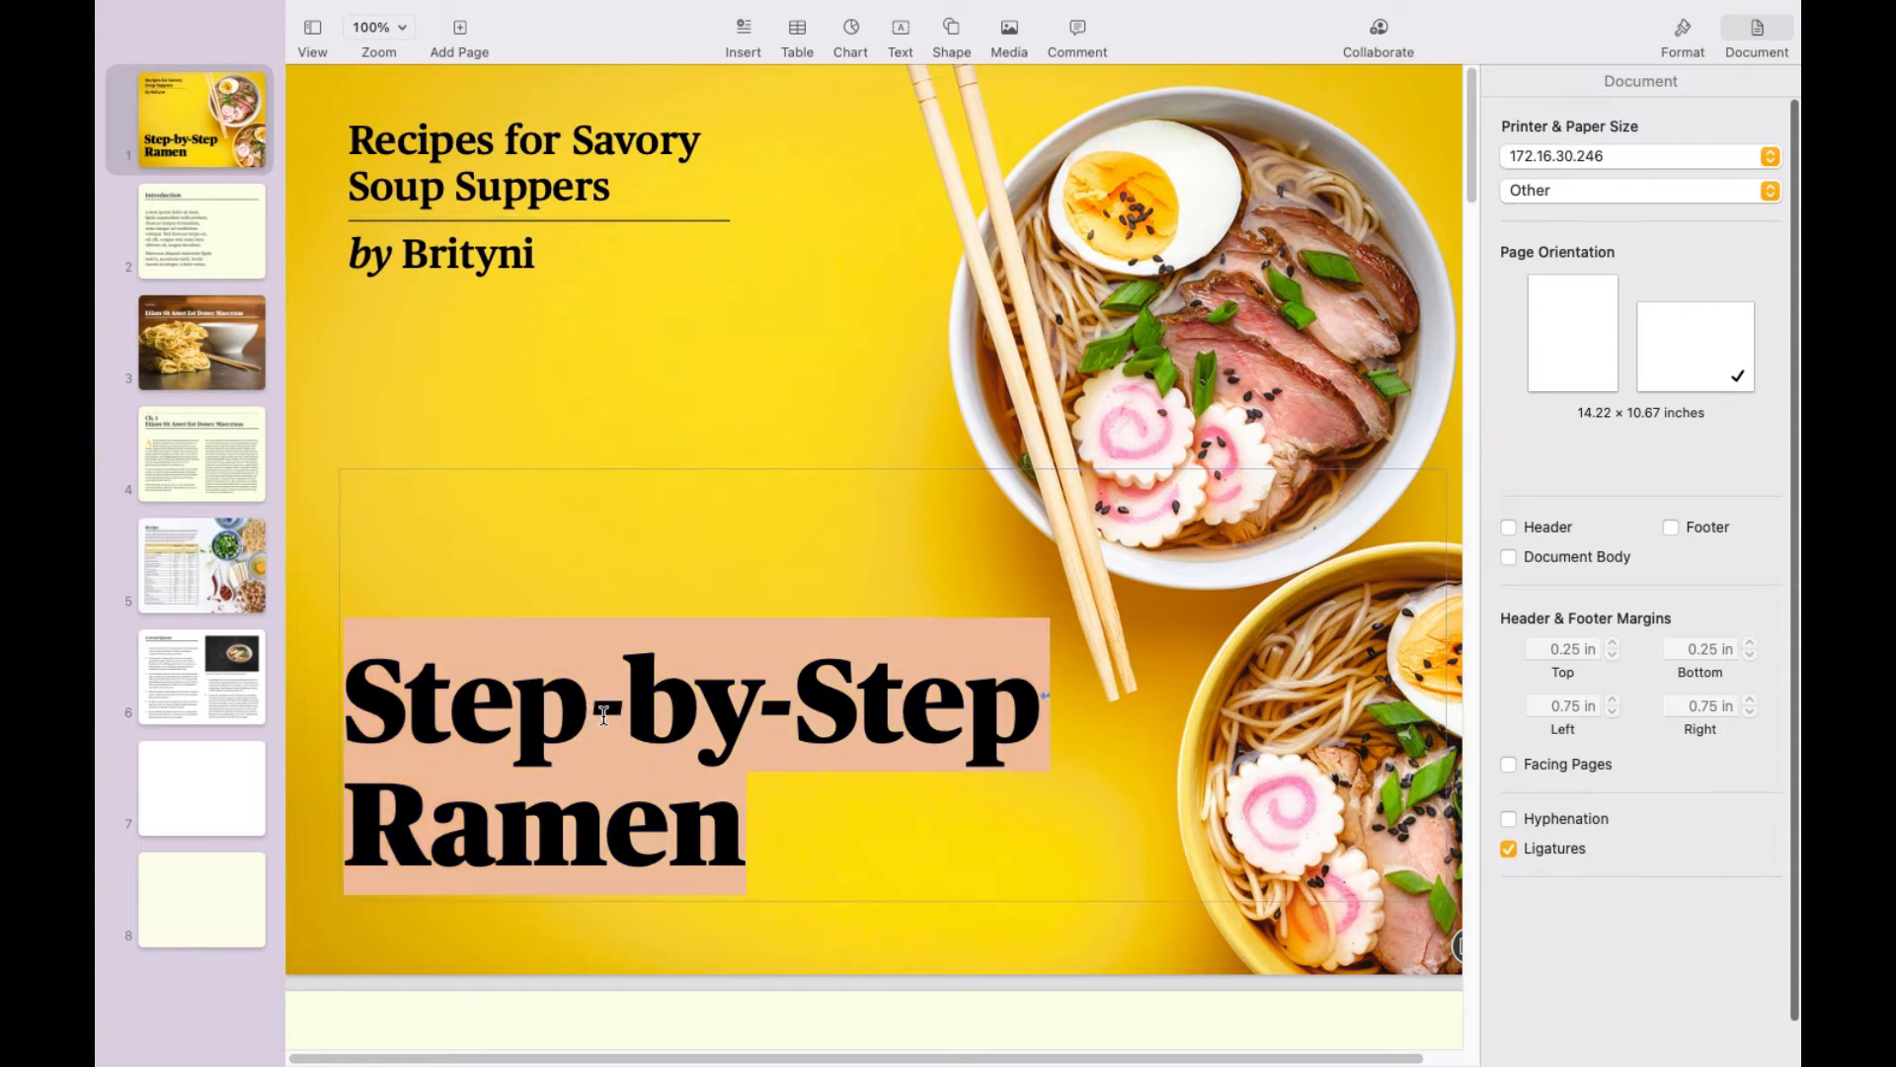
type("Simple")
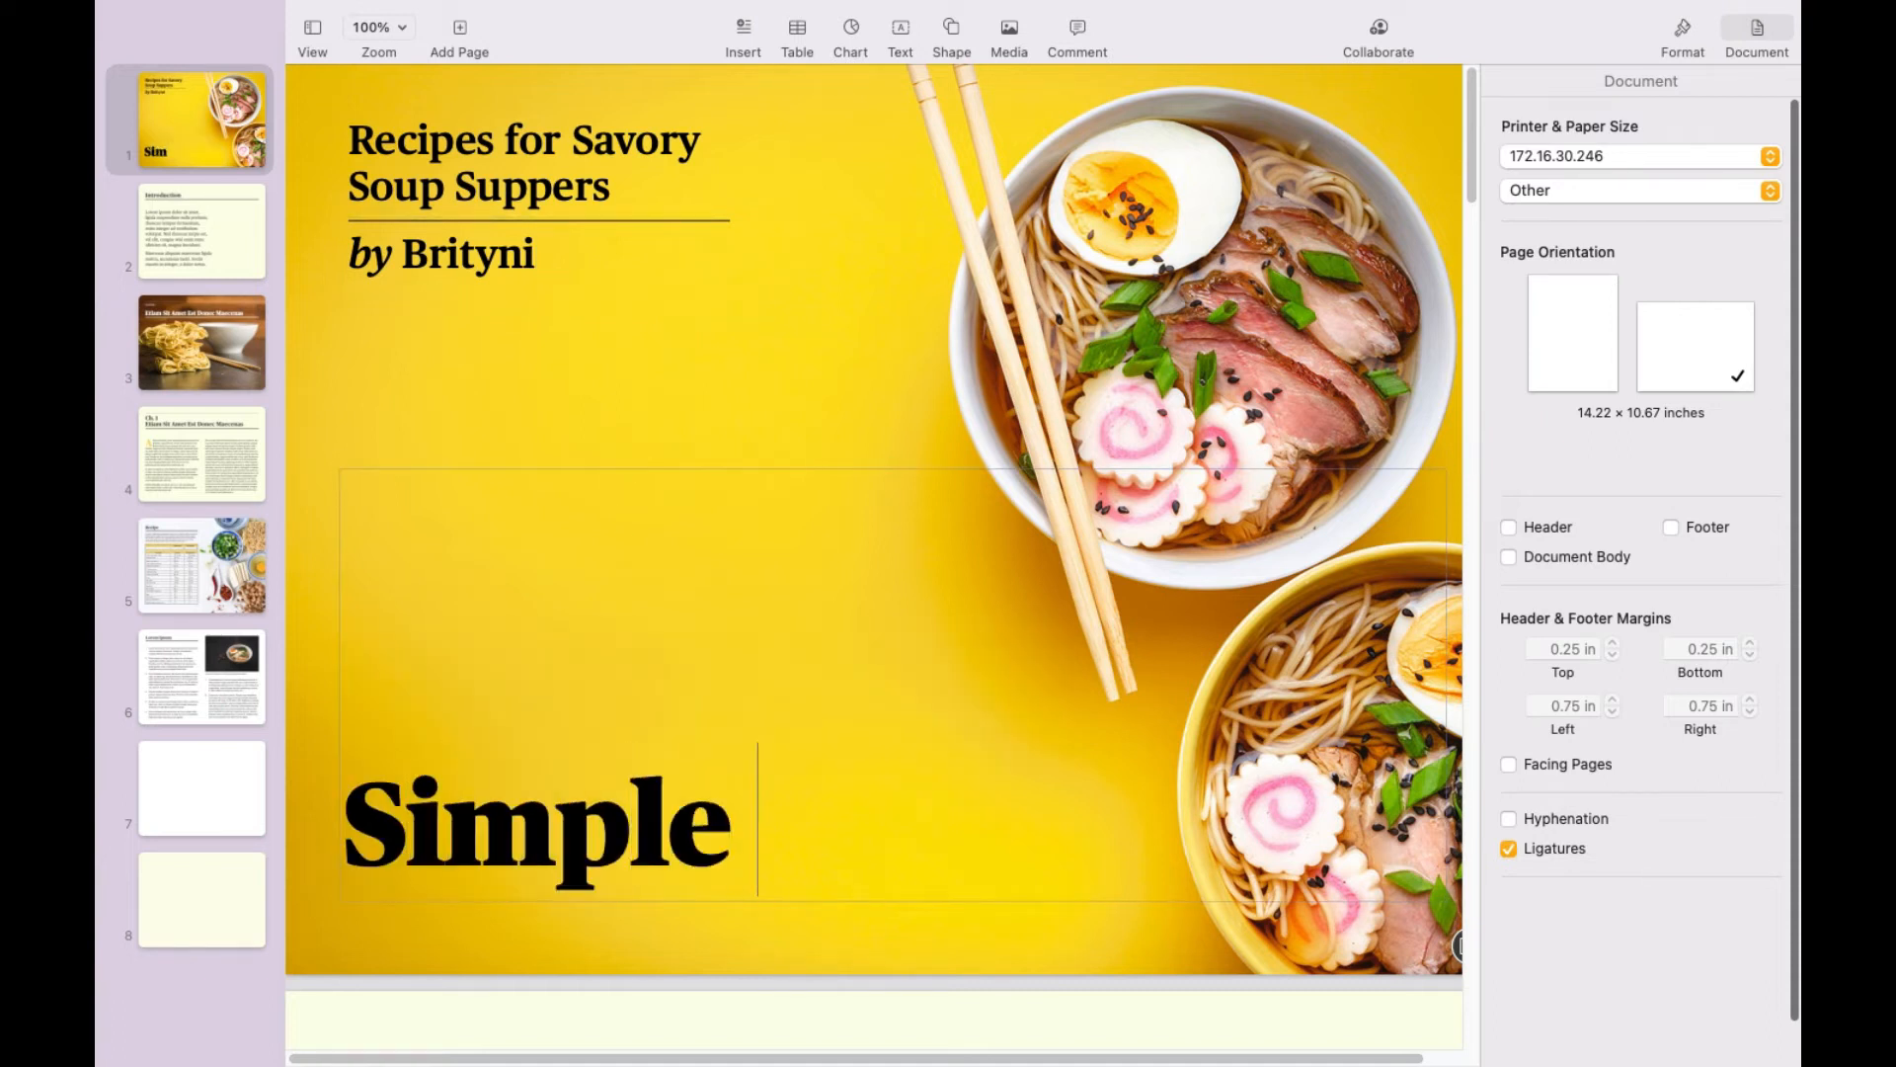
type(" T")
key("BackSpace")
type("R")
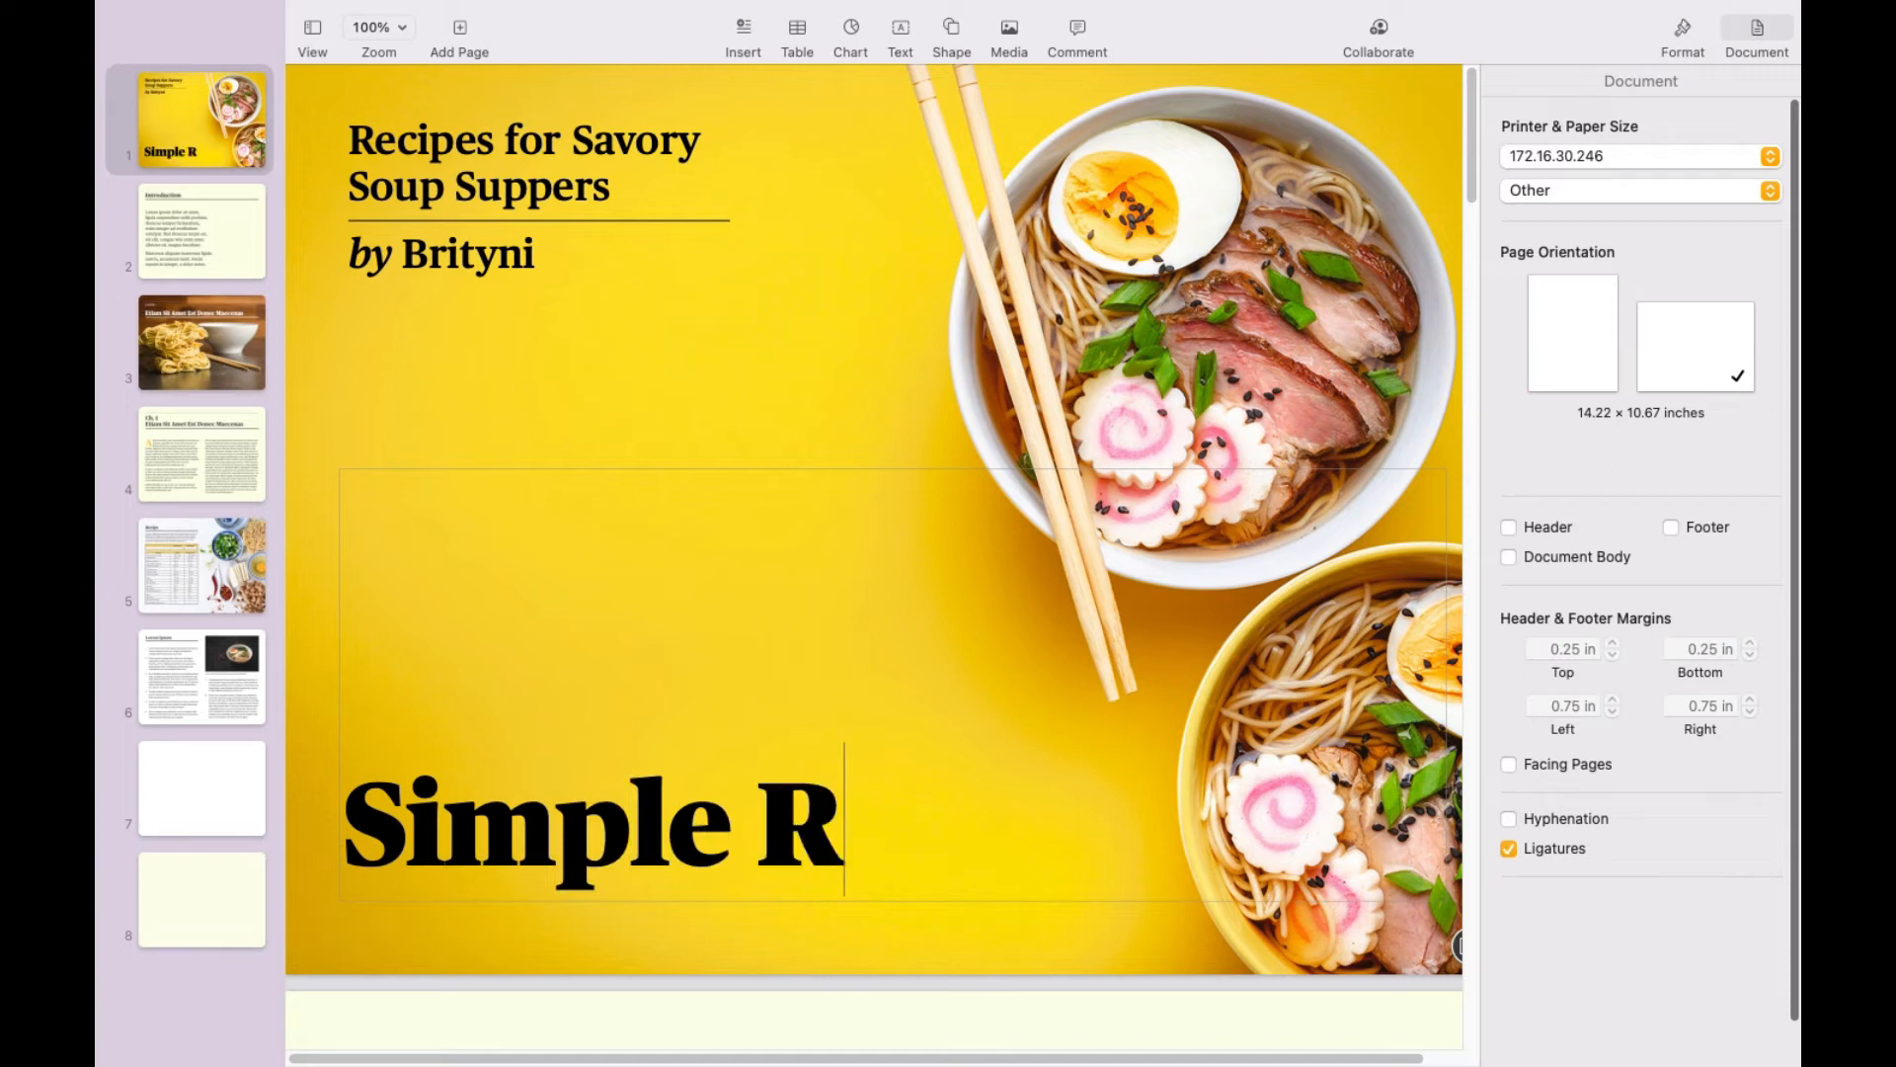
type("amen")
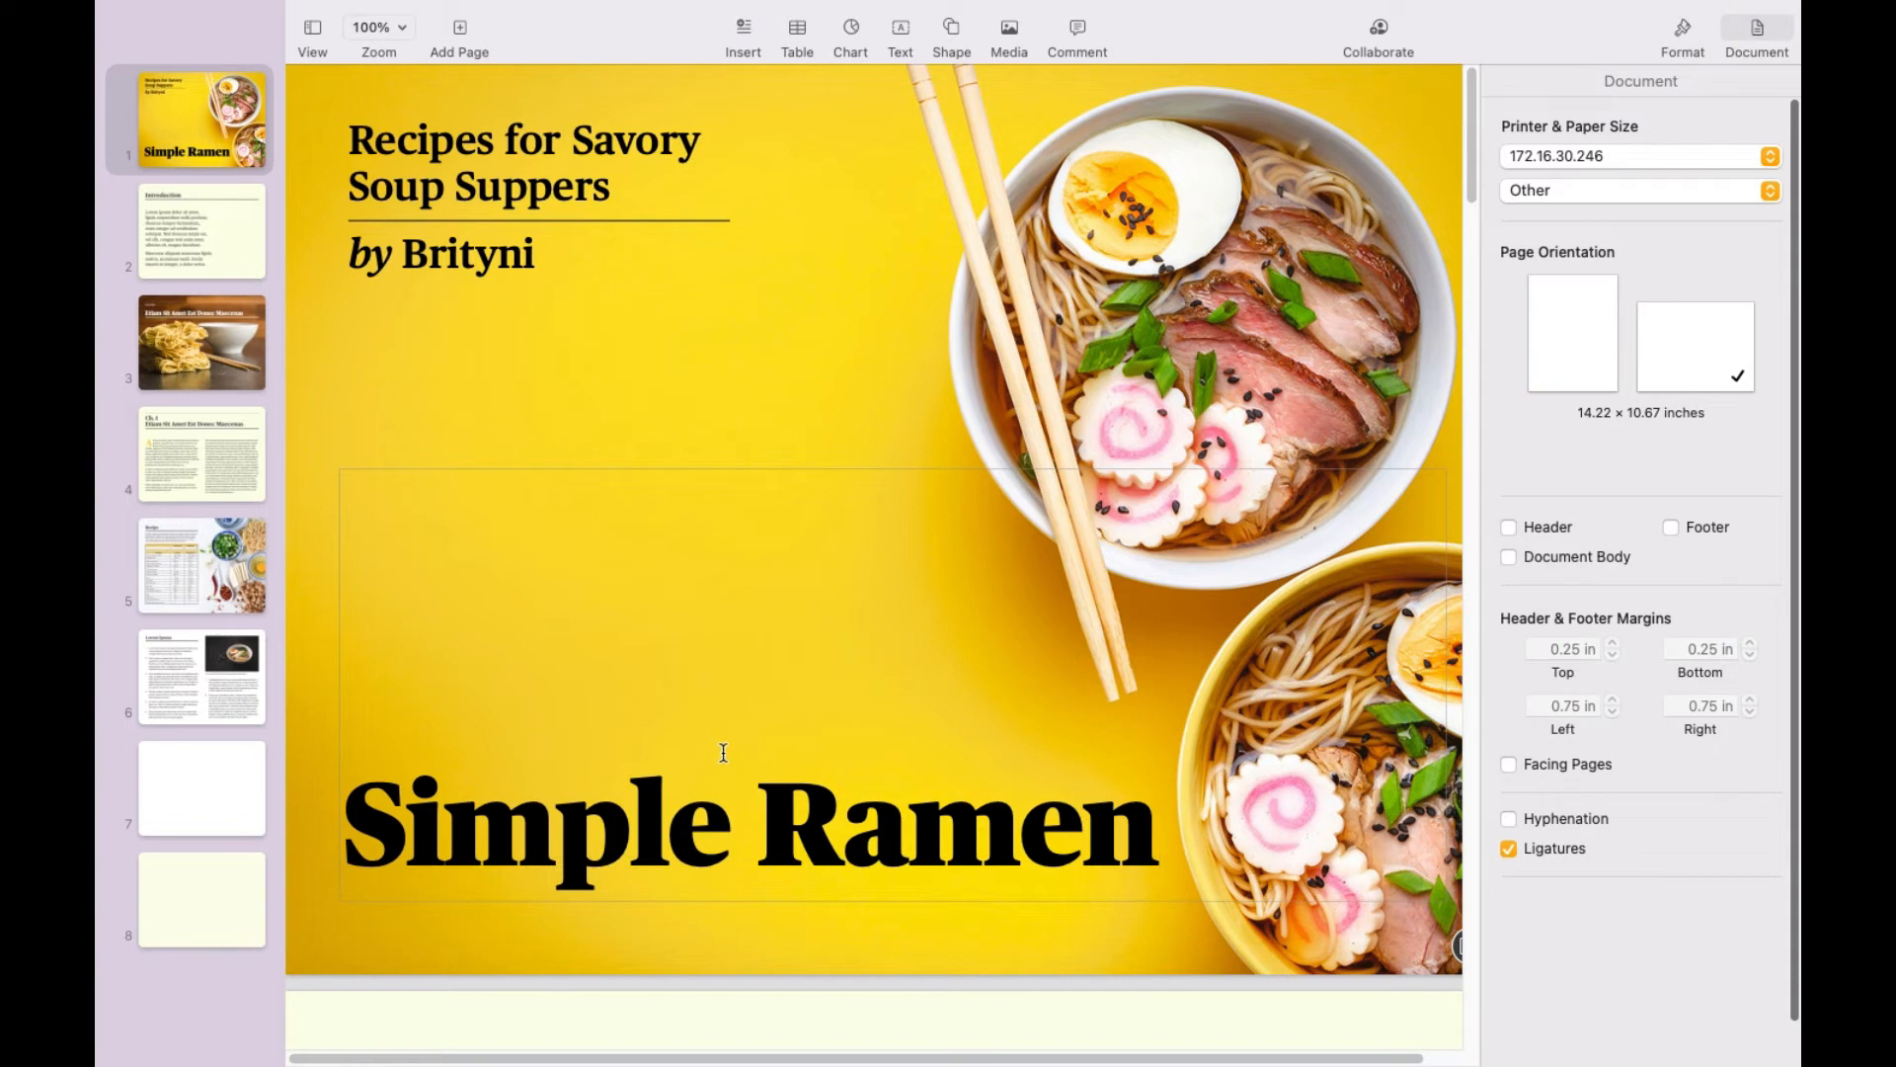
Step: Select the cover title's text and look through the paragraph styles available for it
triple_click(568, 835)
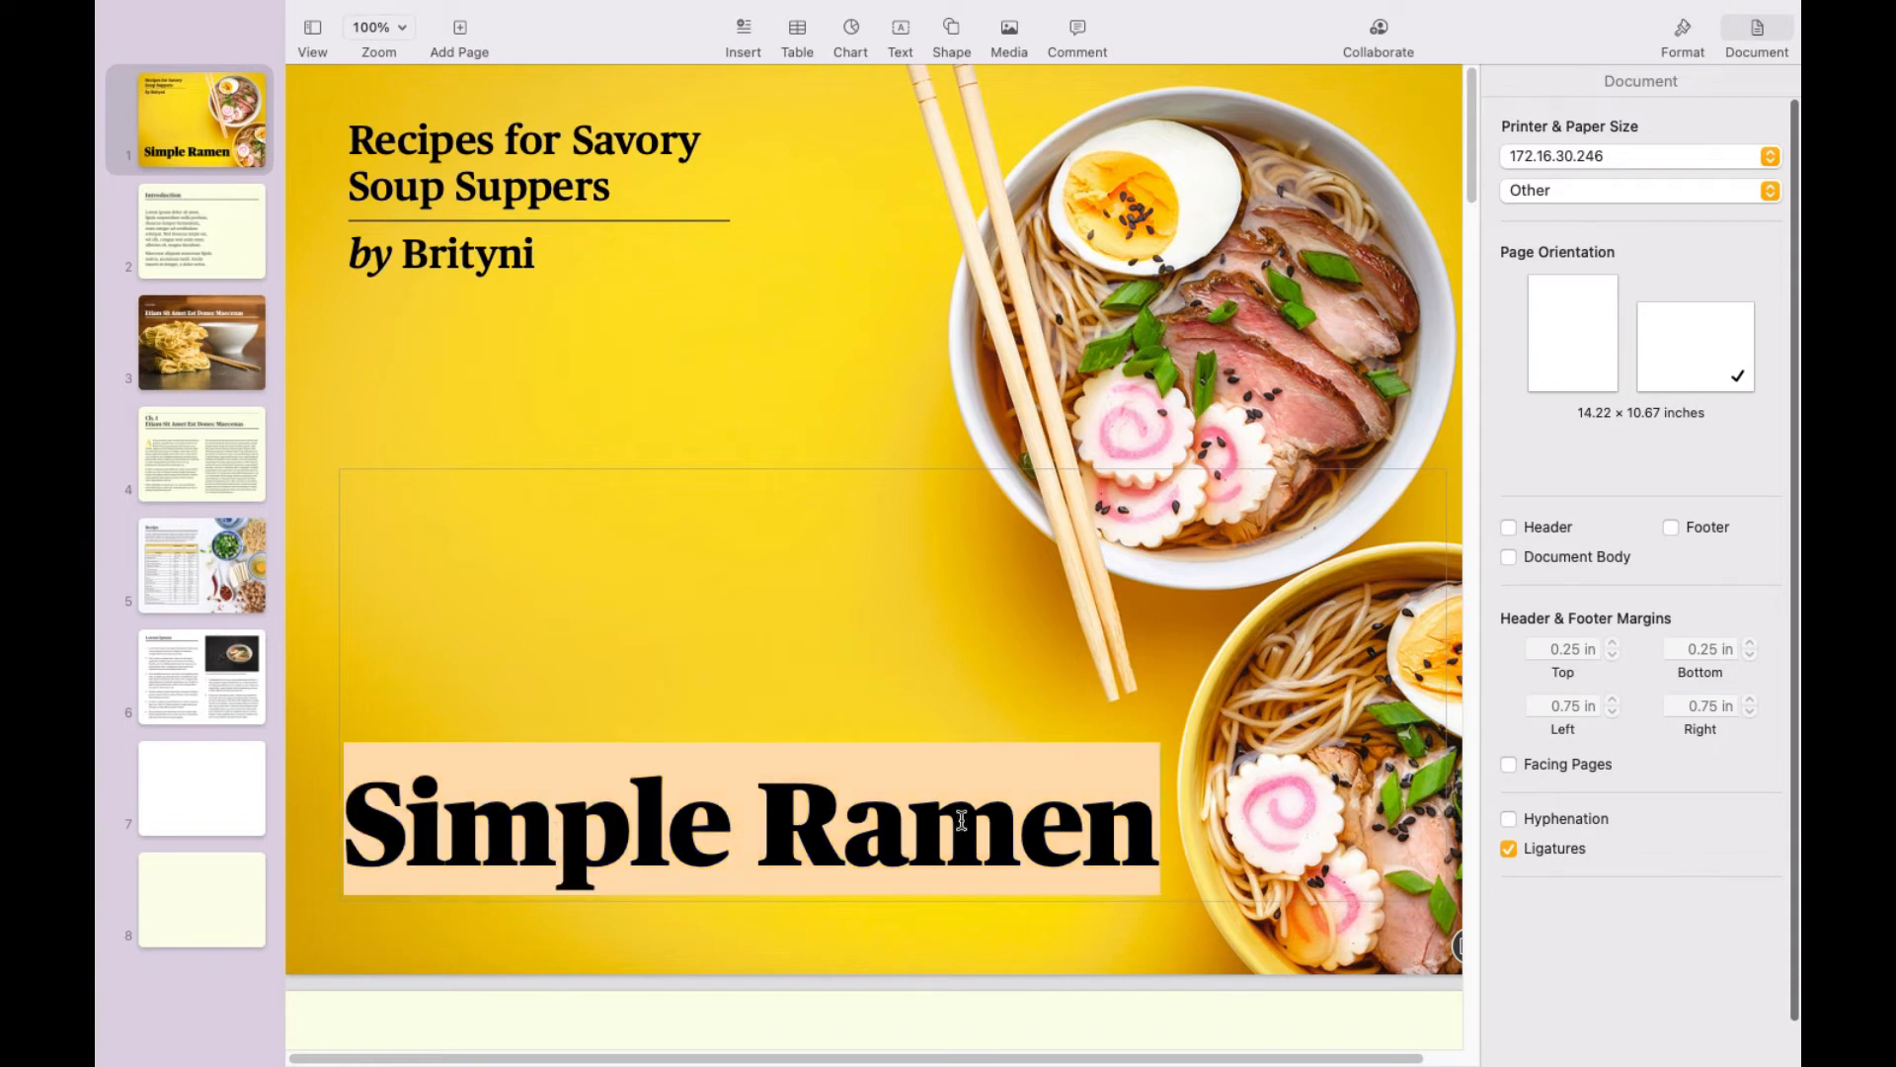
left_click(1684, 29)
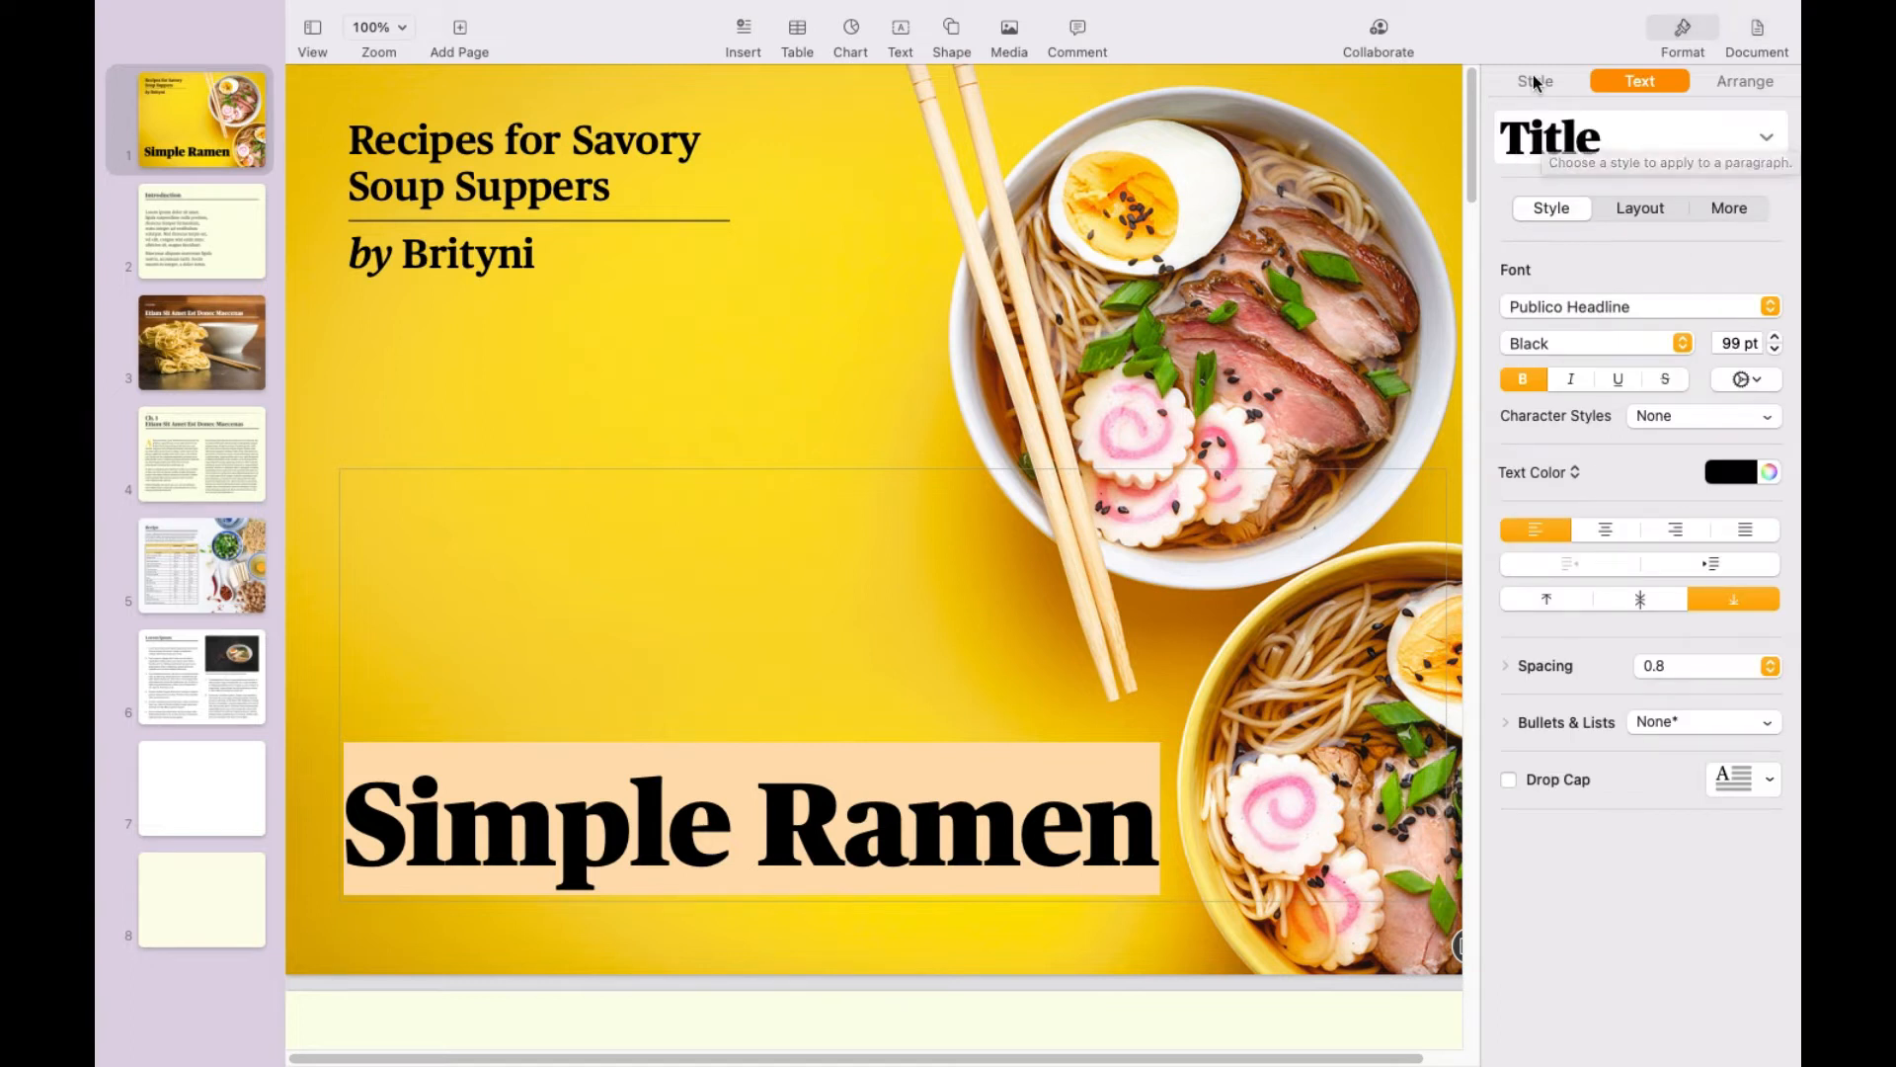
left_click(1739, 147)
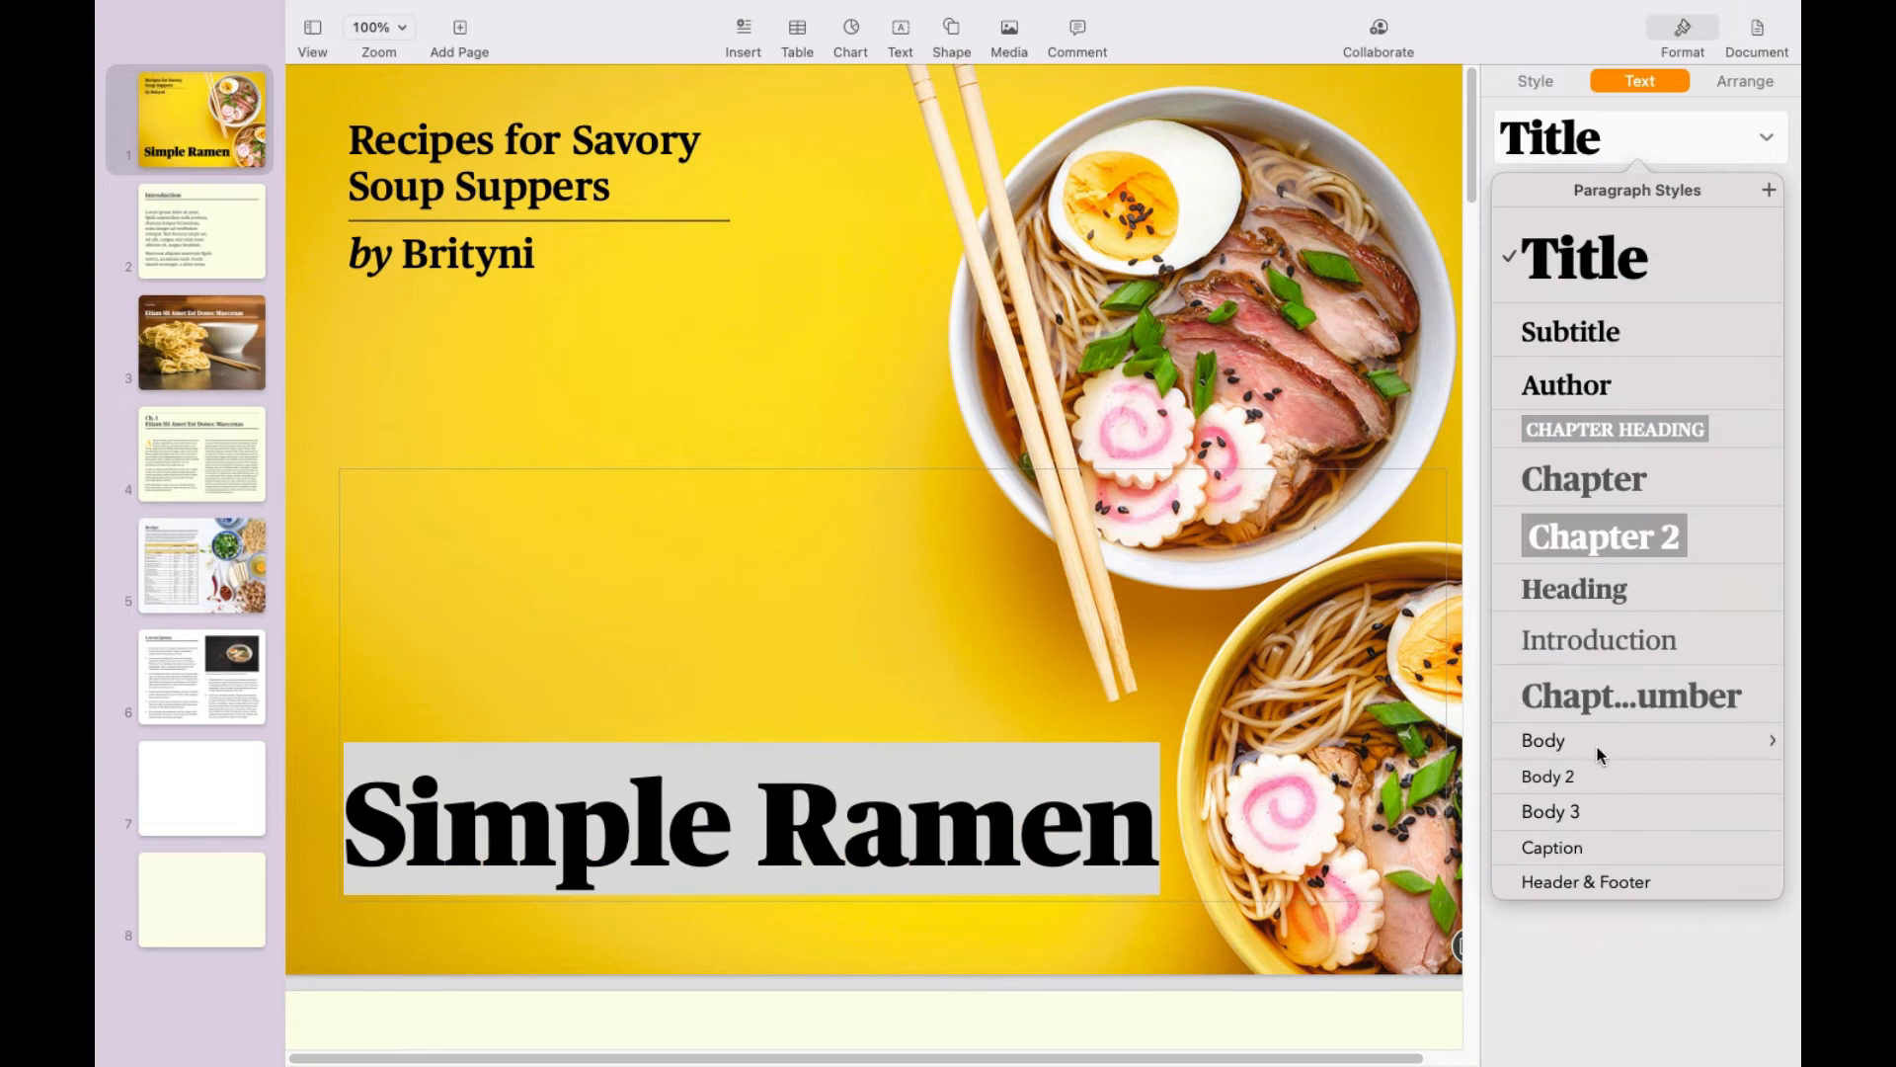
left_click(1651, 140)
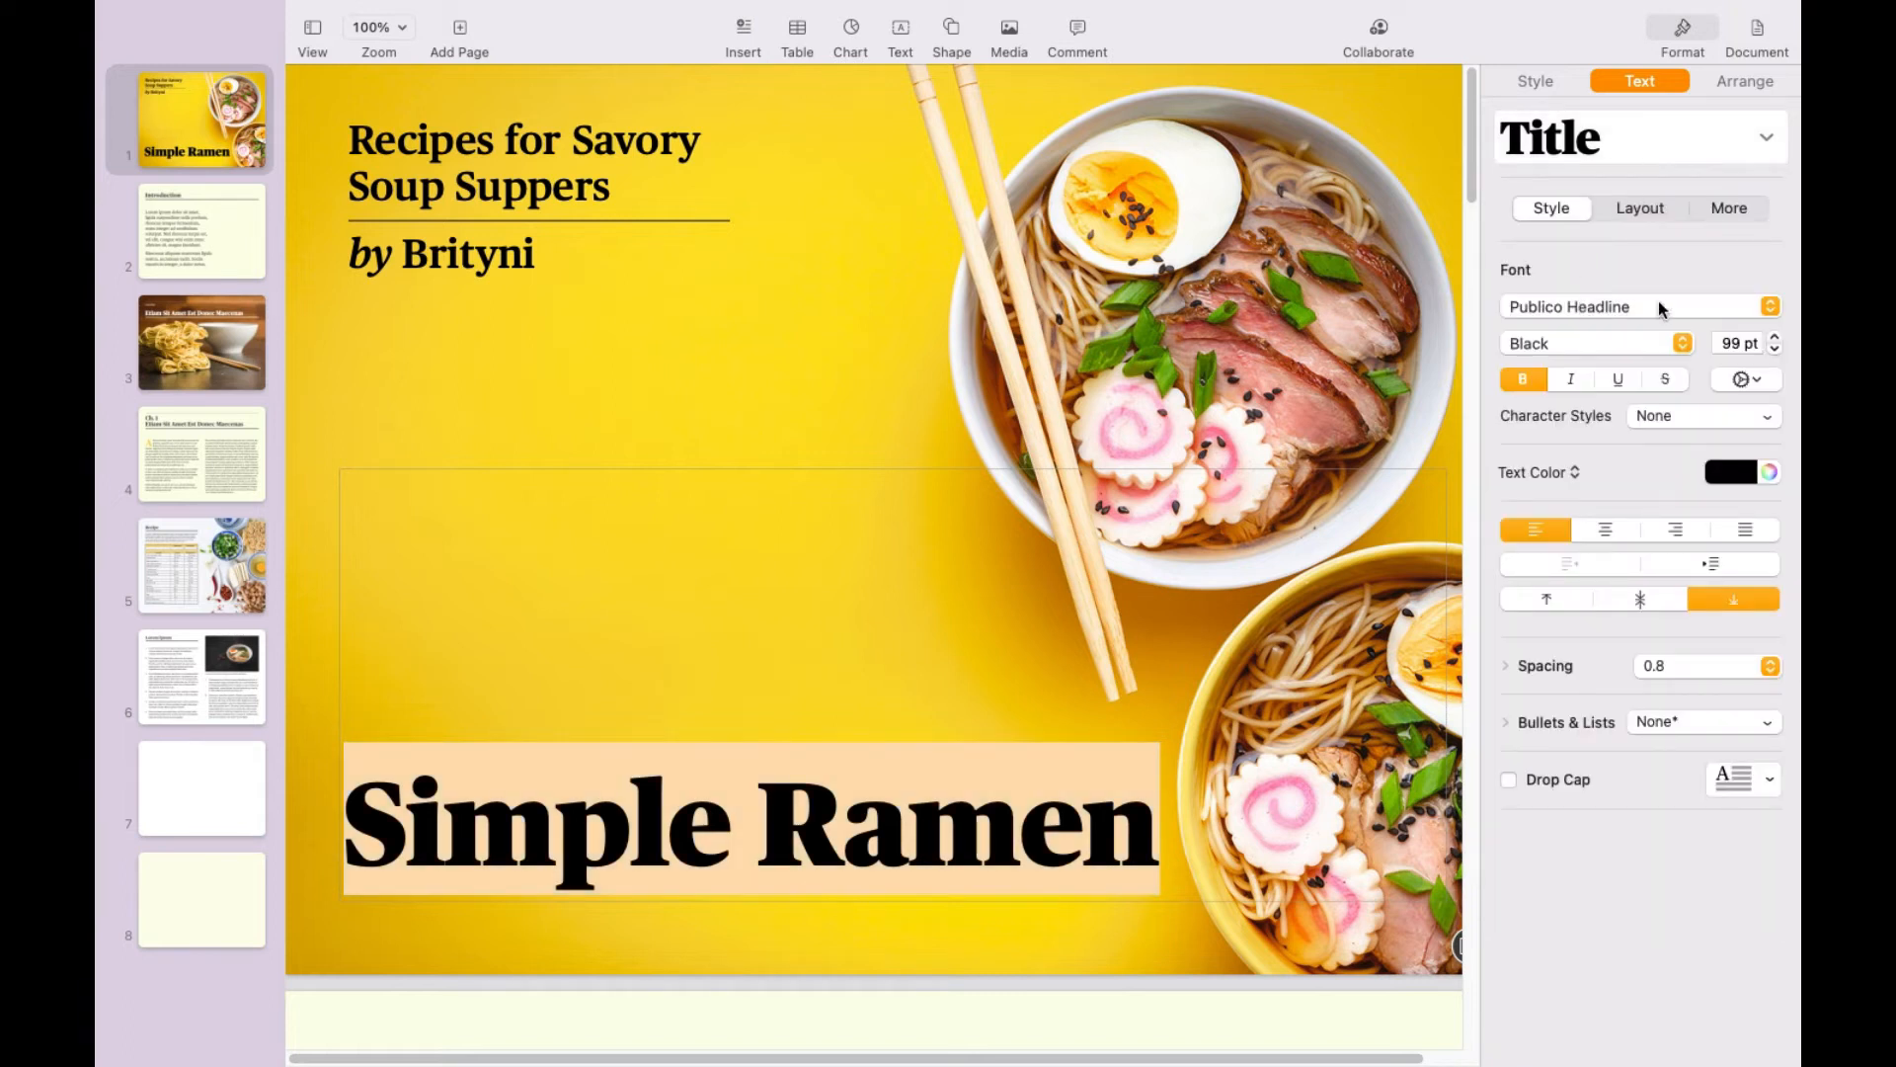
Step: Try the Optima and Chalkduster fonts on the cover title
left_click(1752, 308)
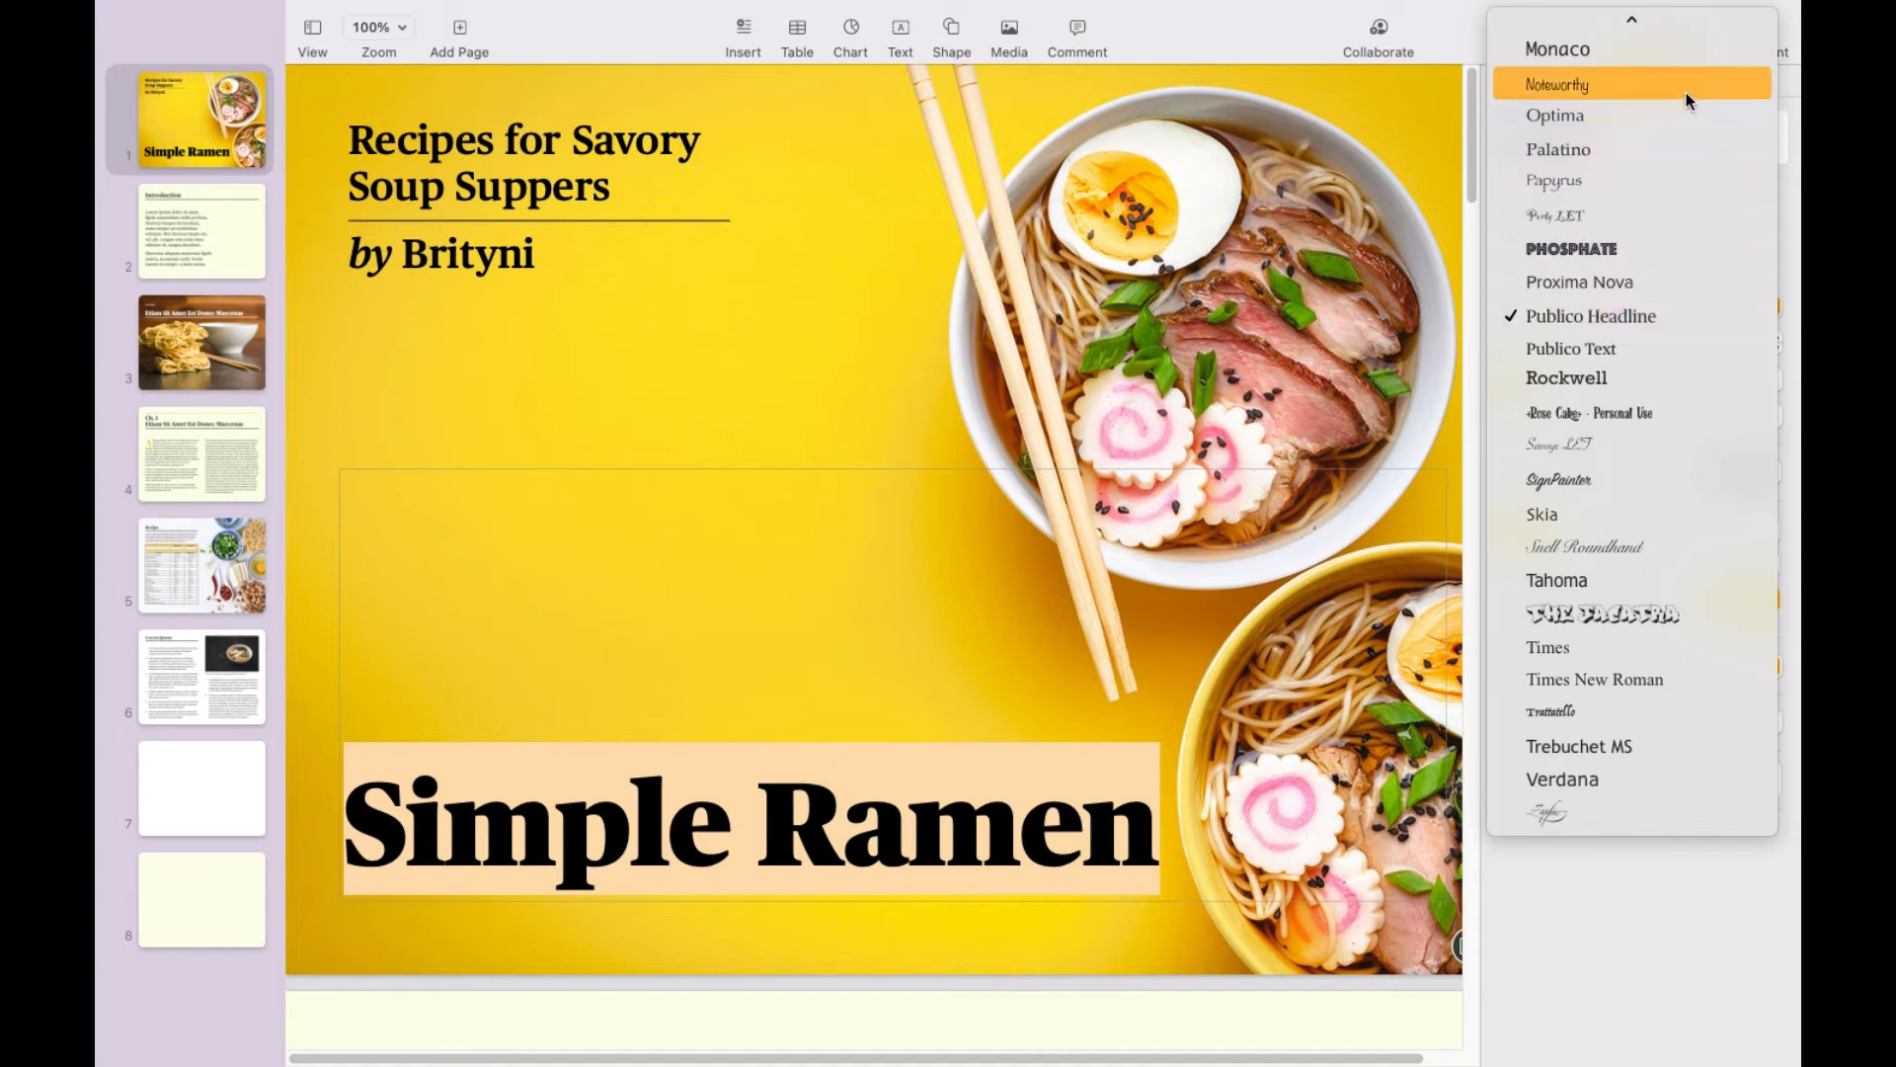
left_click(1672, 115)
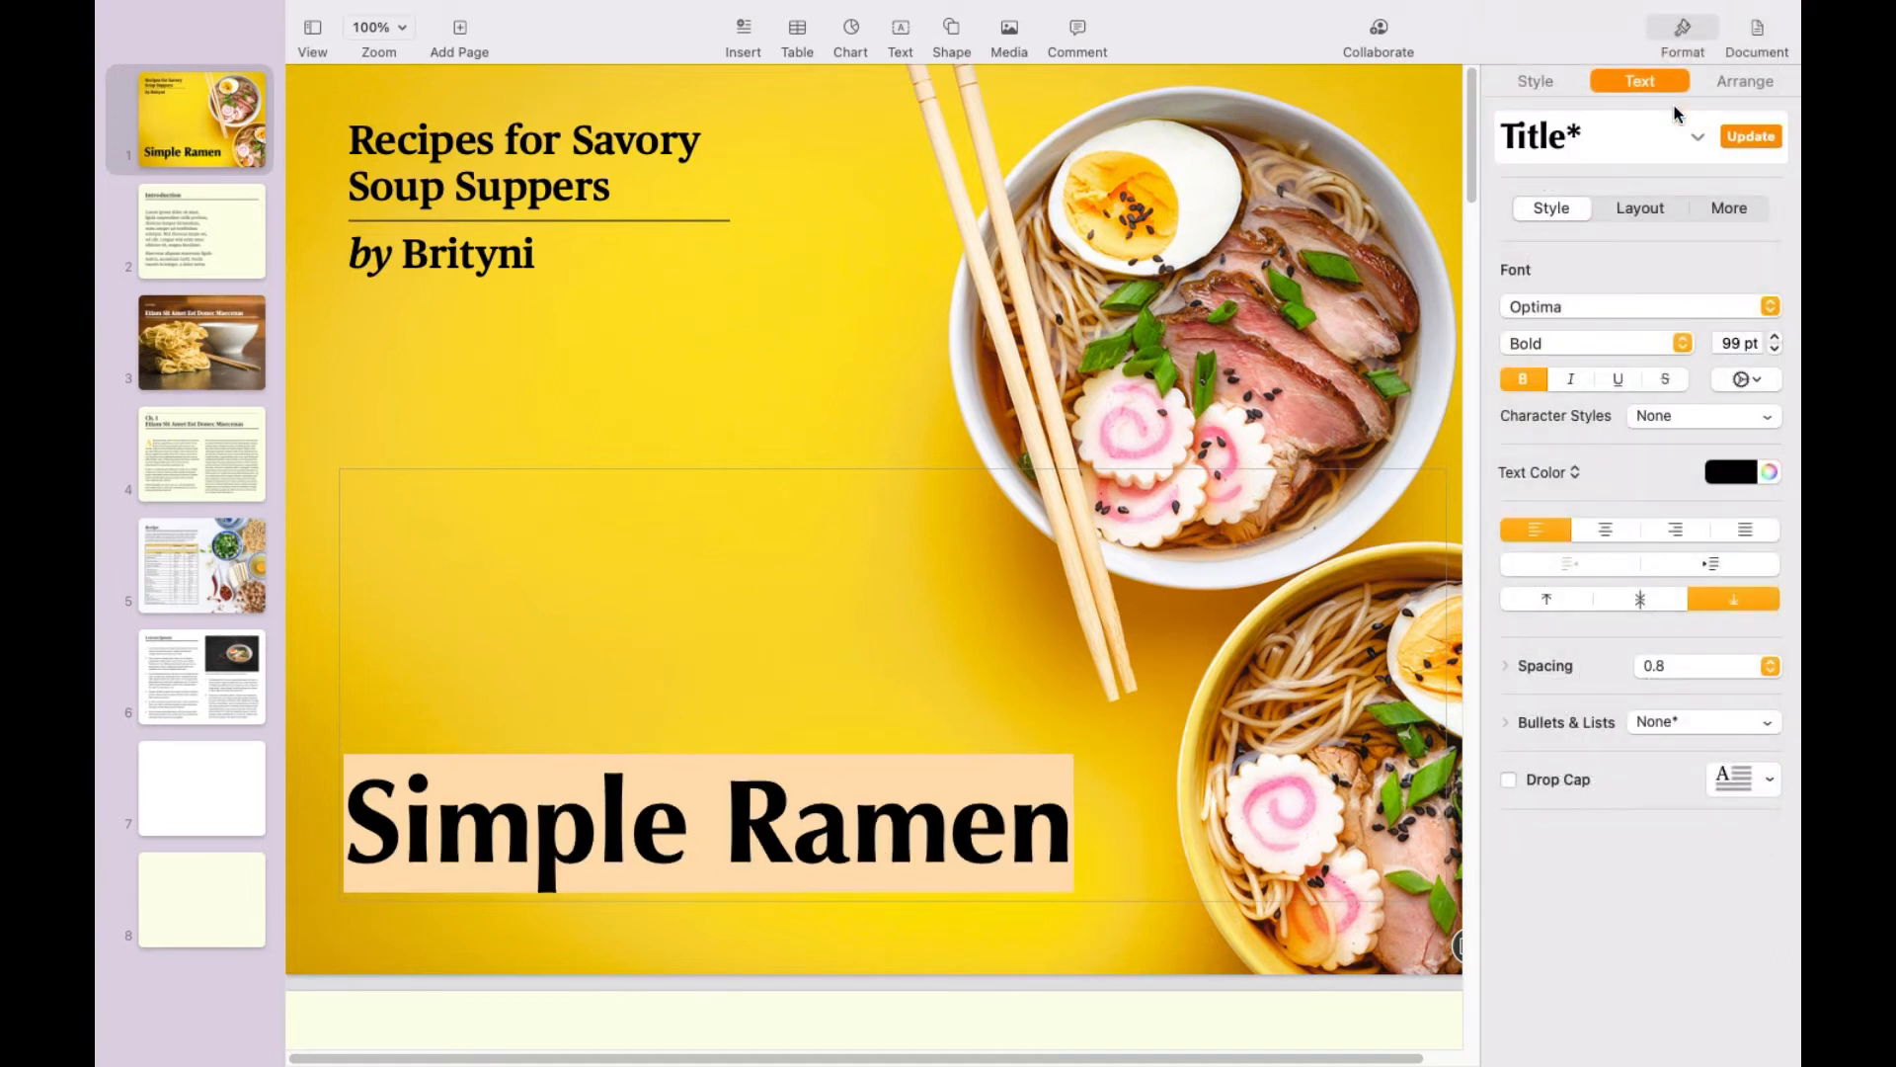
left_click(1727, 298)
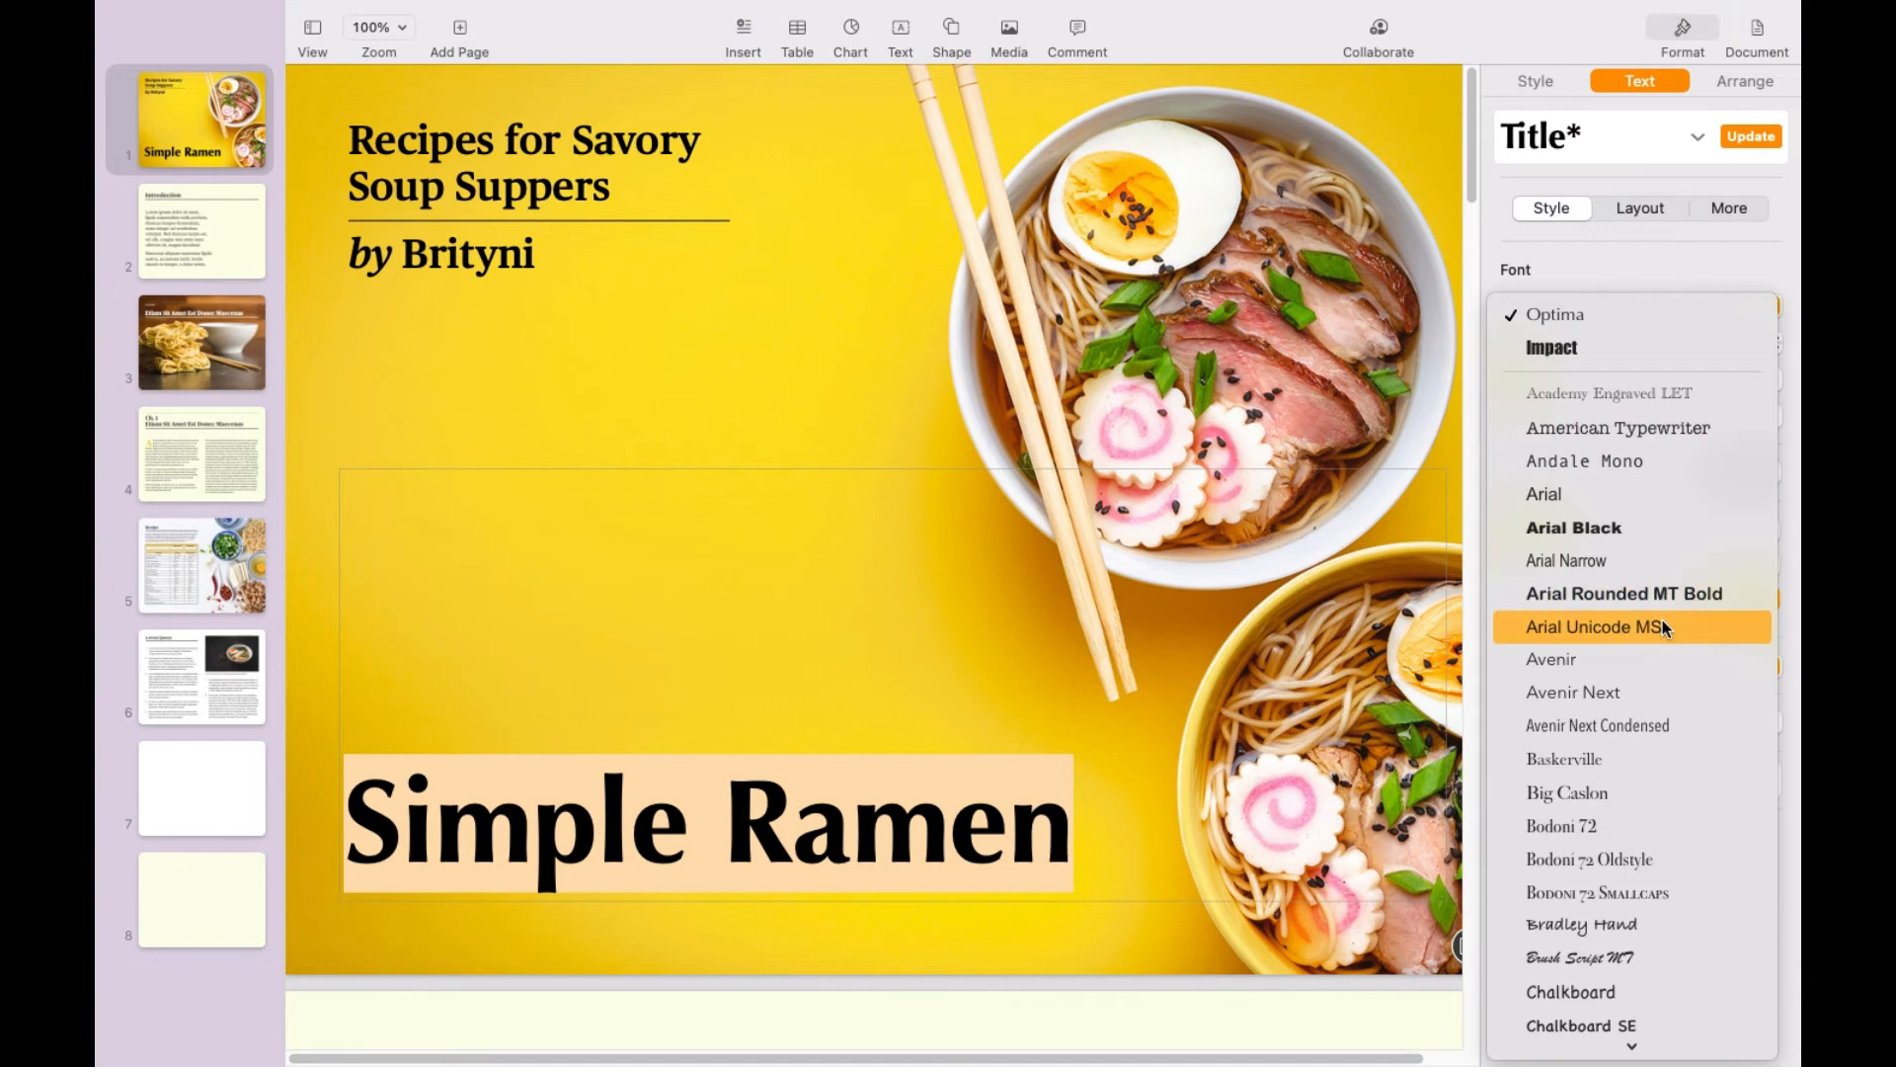
scroll(1662, 622, "down", 5)
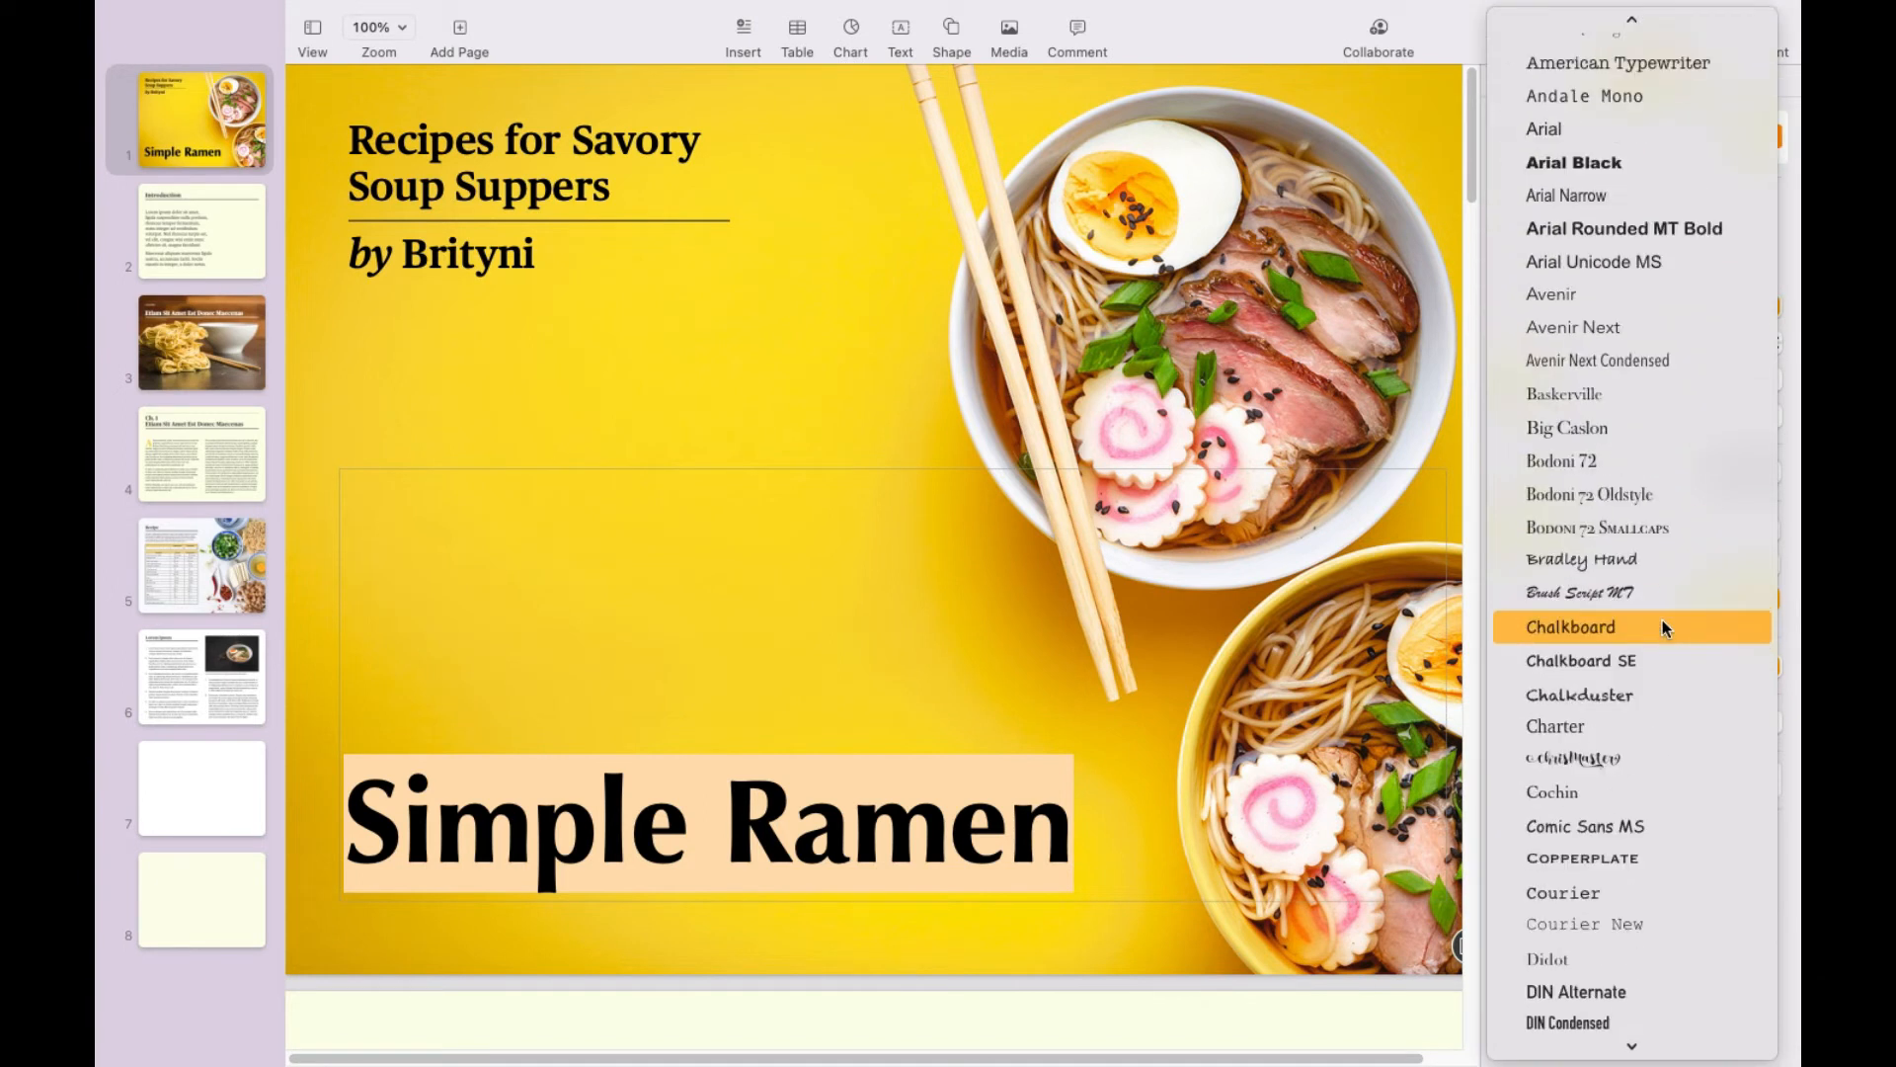
left_click(1618, 696)
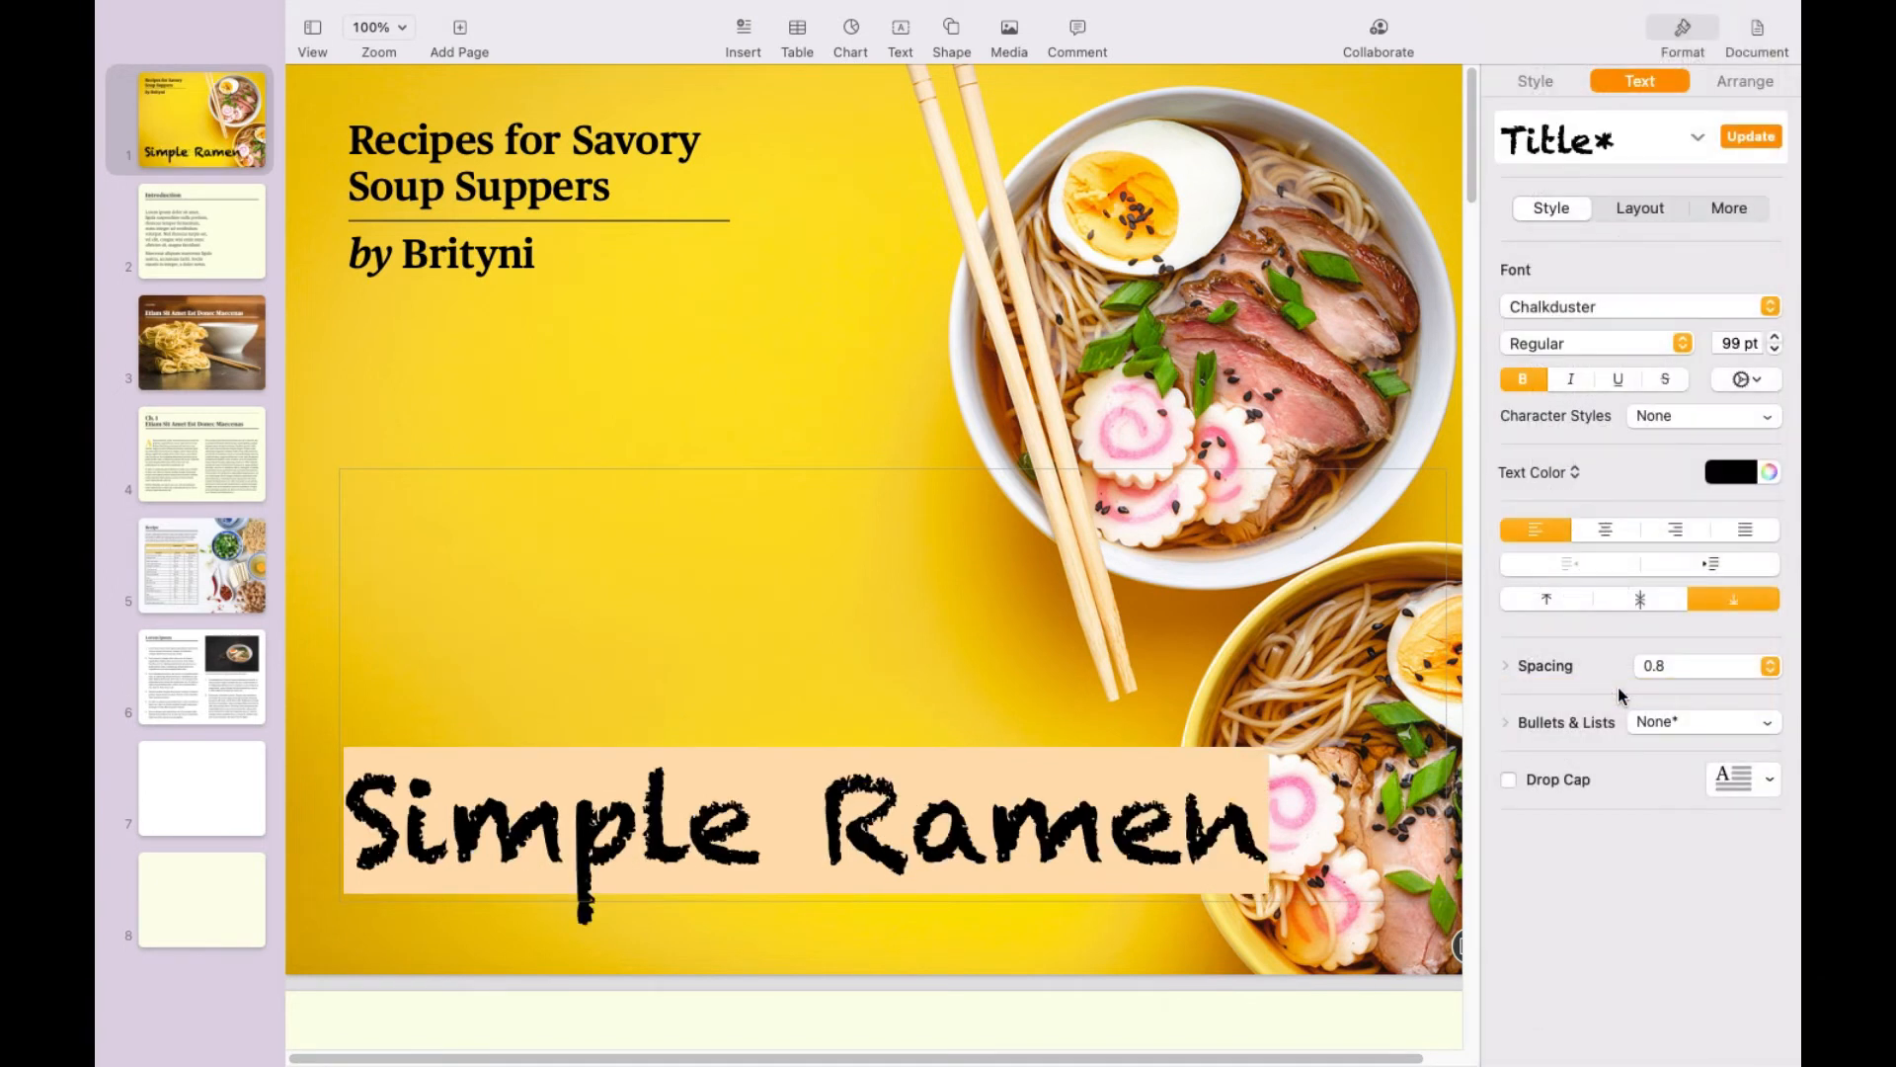
Step: Try the Avenir font in its Book Oblique typeface on the cover title
left_click(1651, 308)
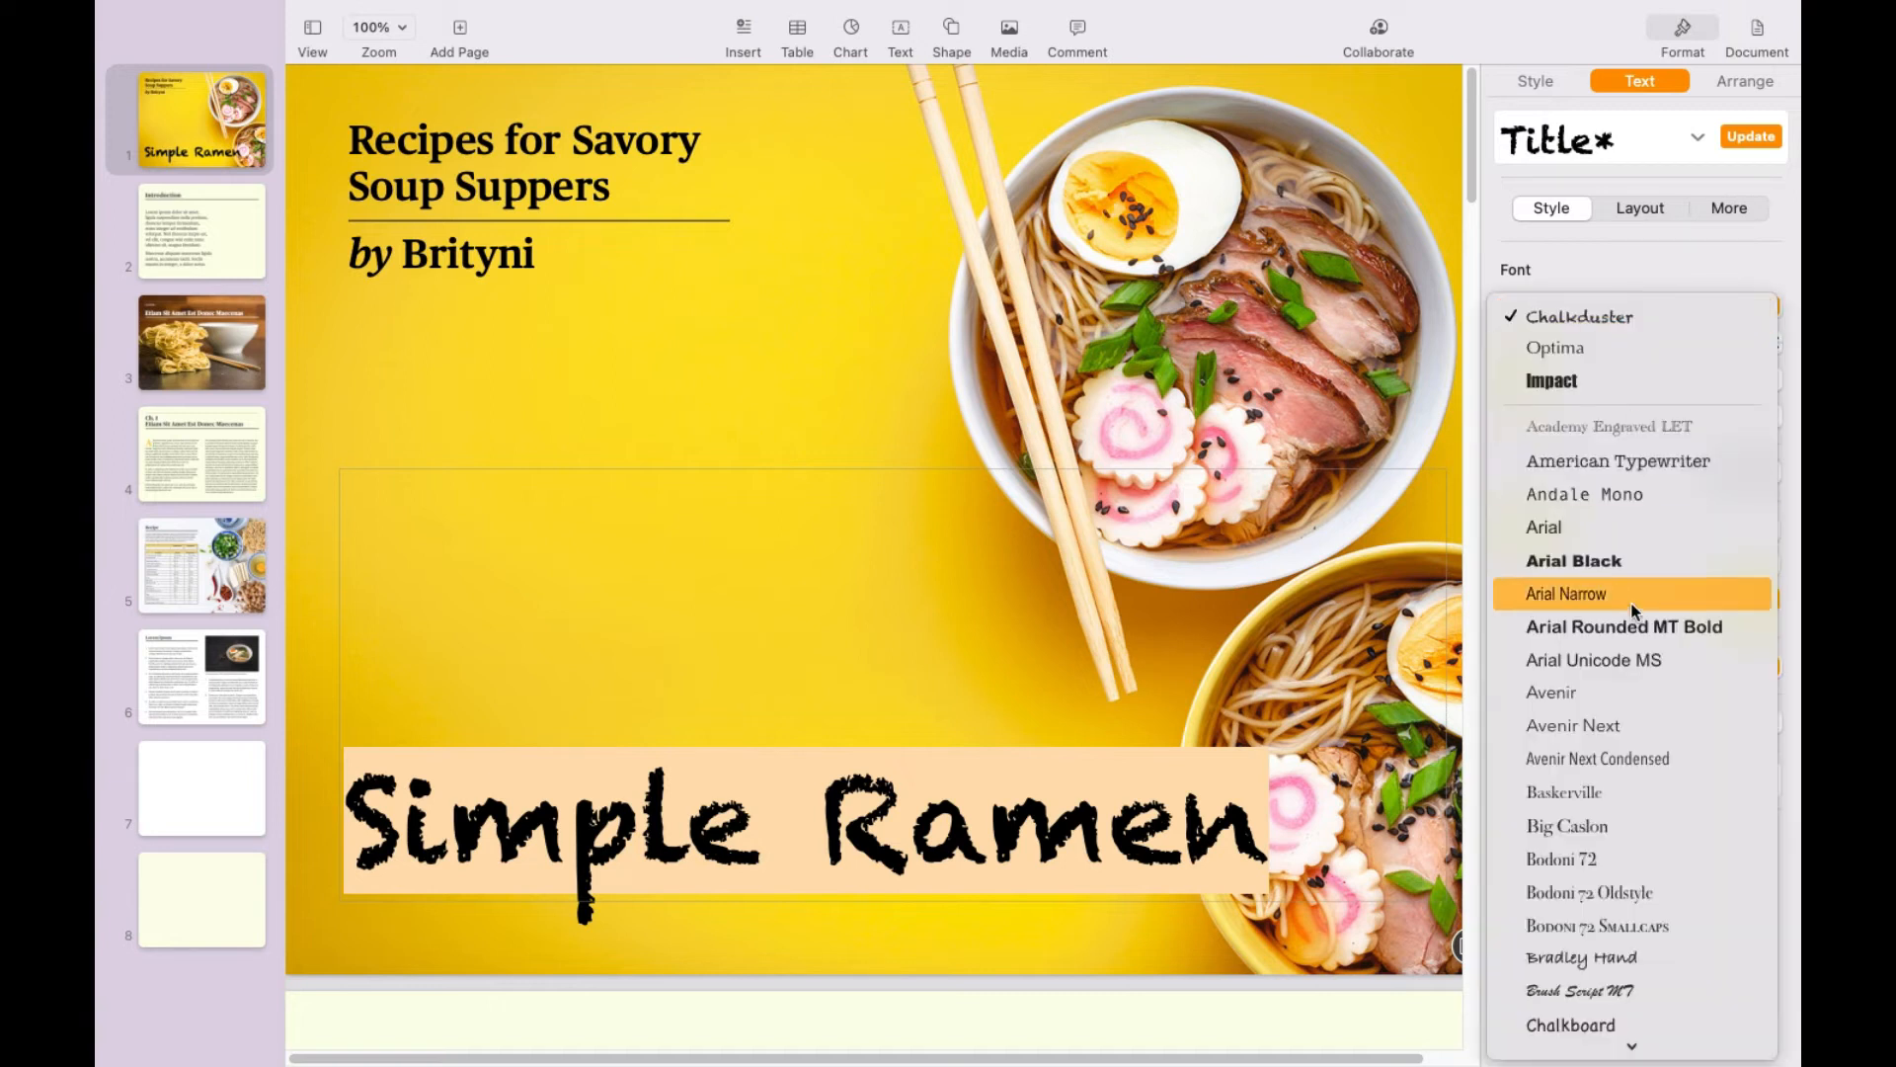
scroll(1632, 629, "down", 2)
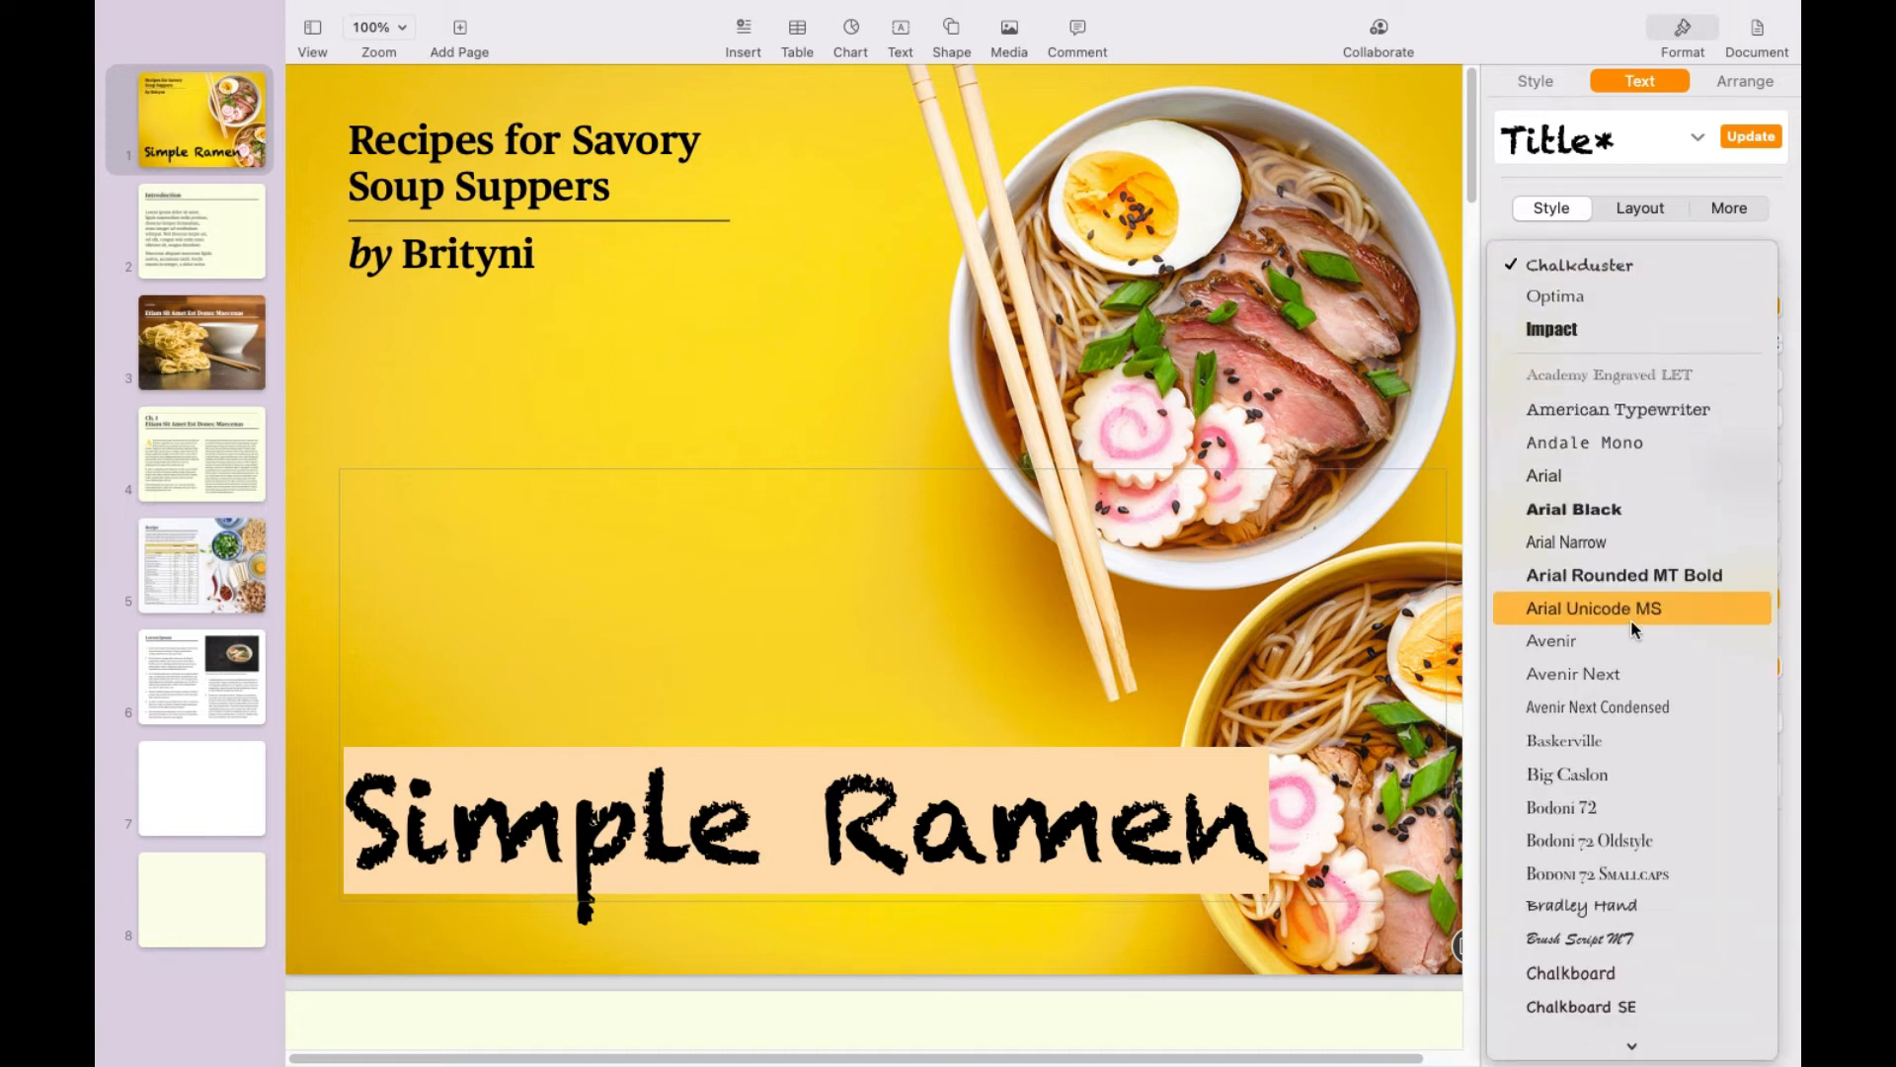
scroll(1622, 638, "down", 1)
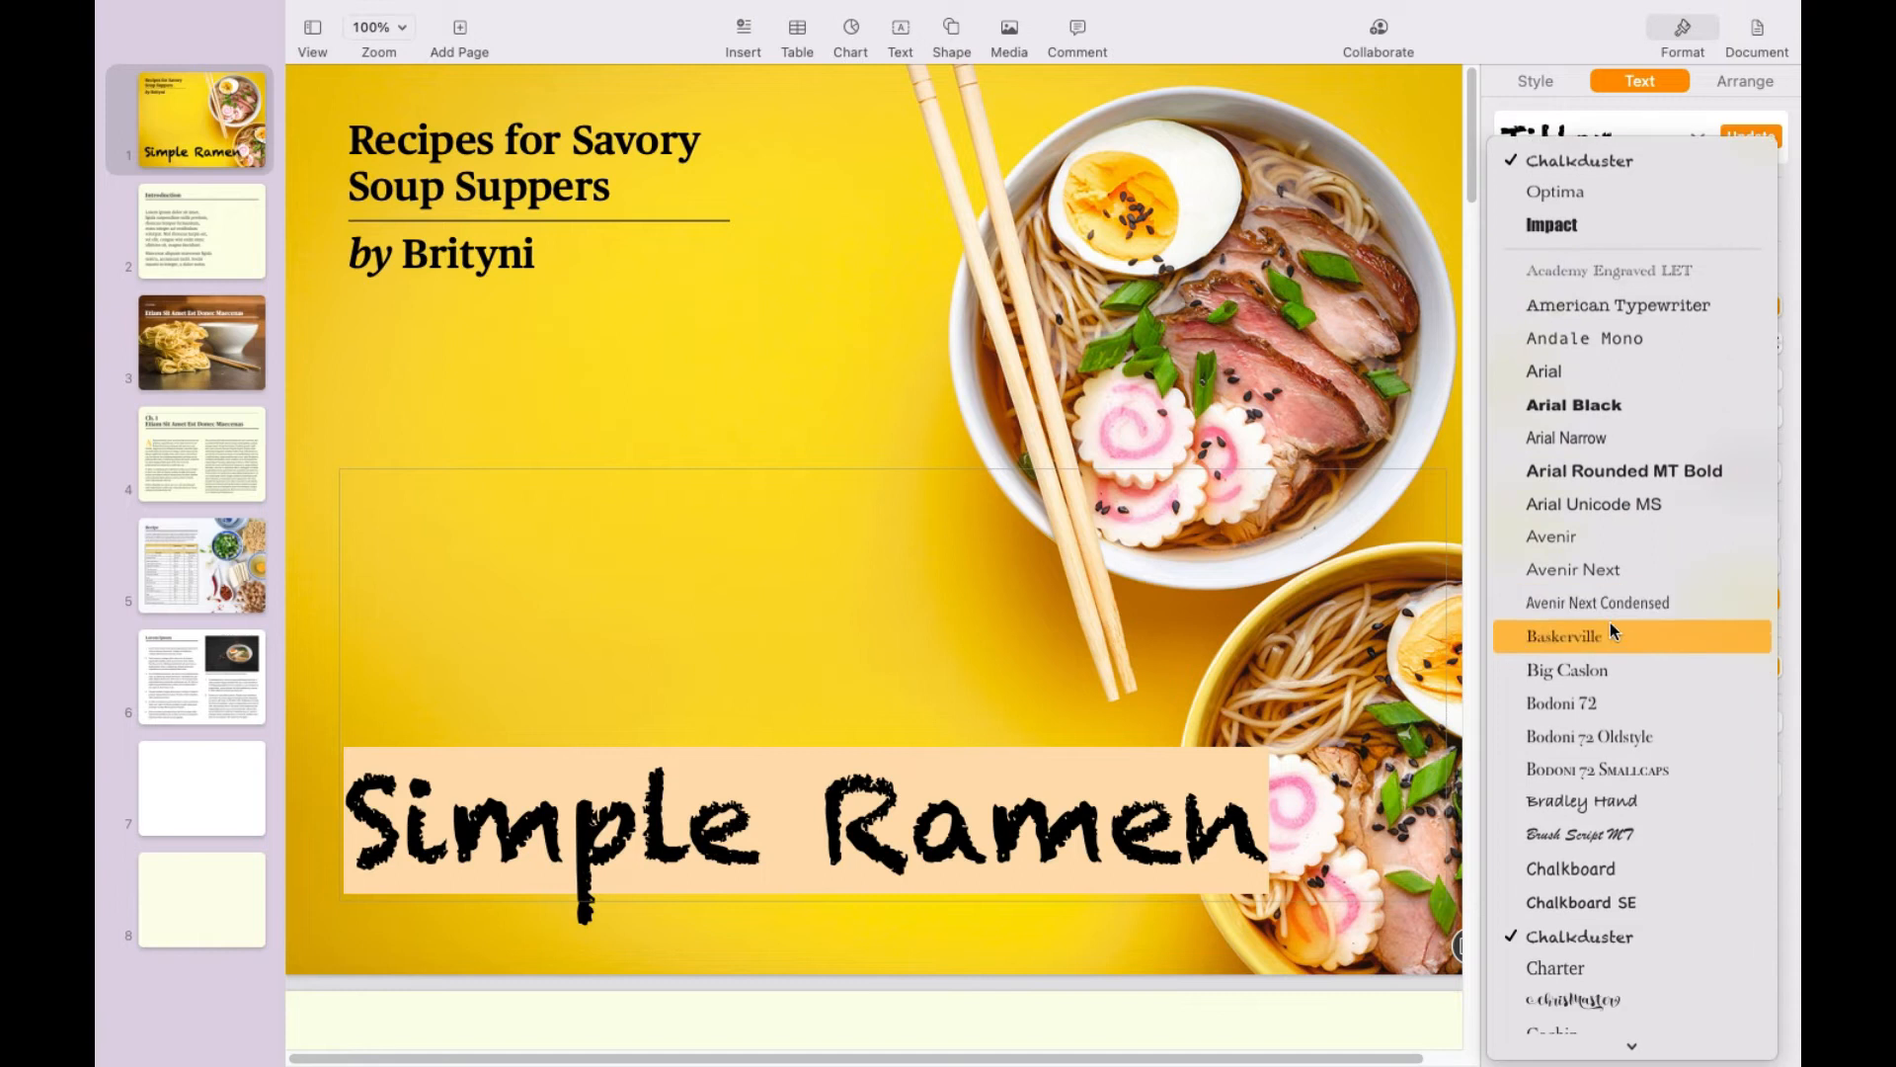
left_click(1603, 537)
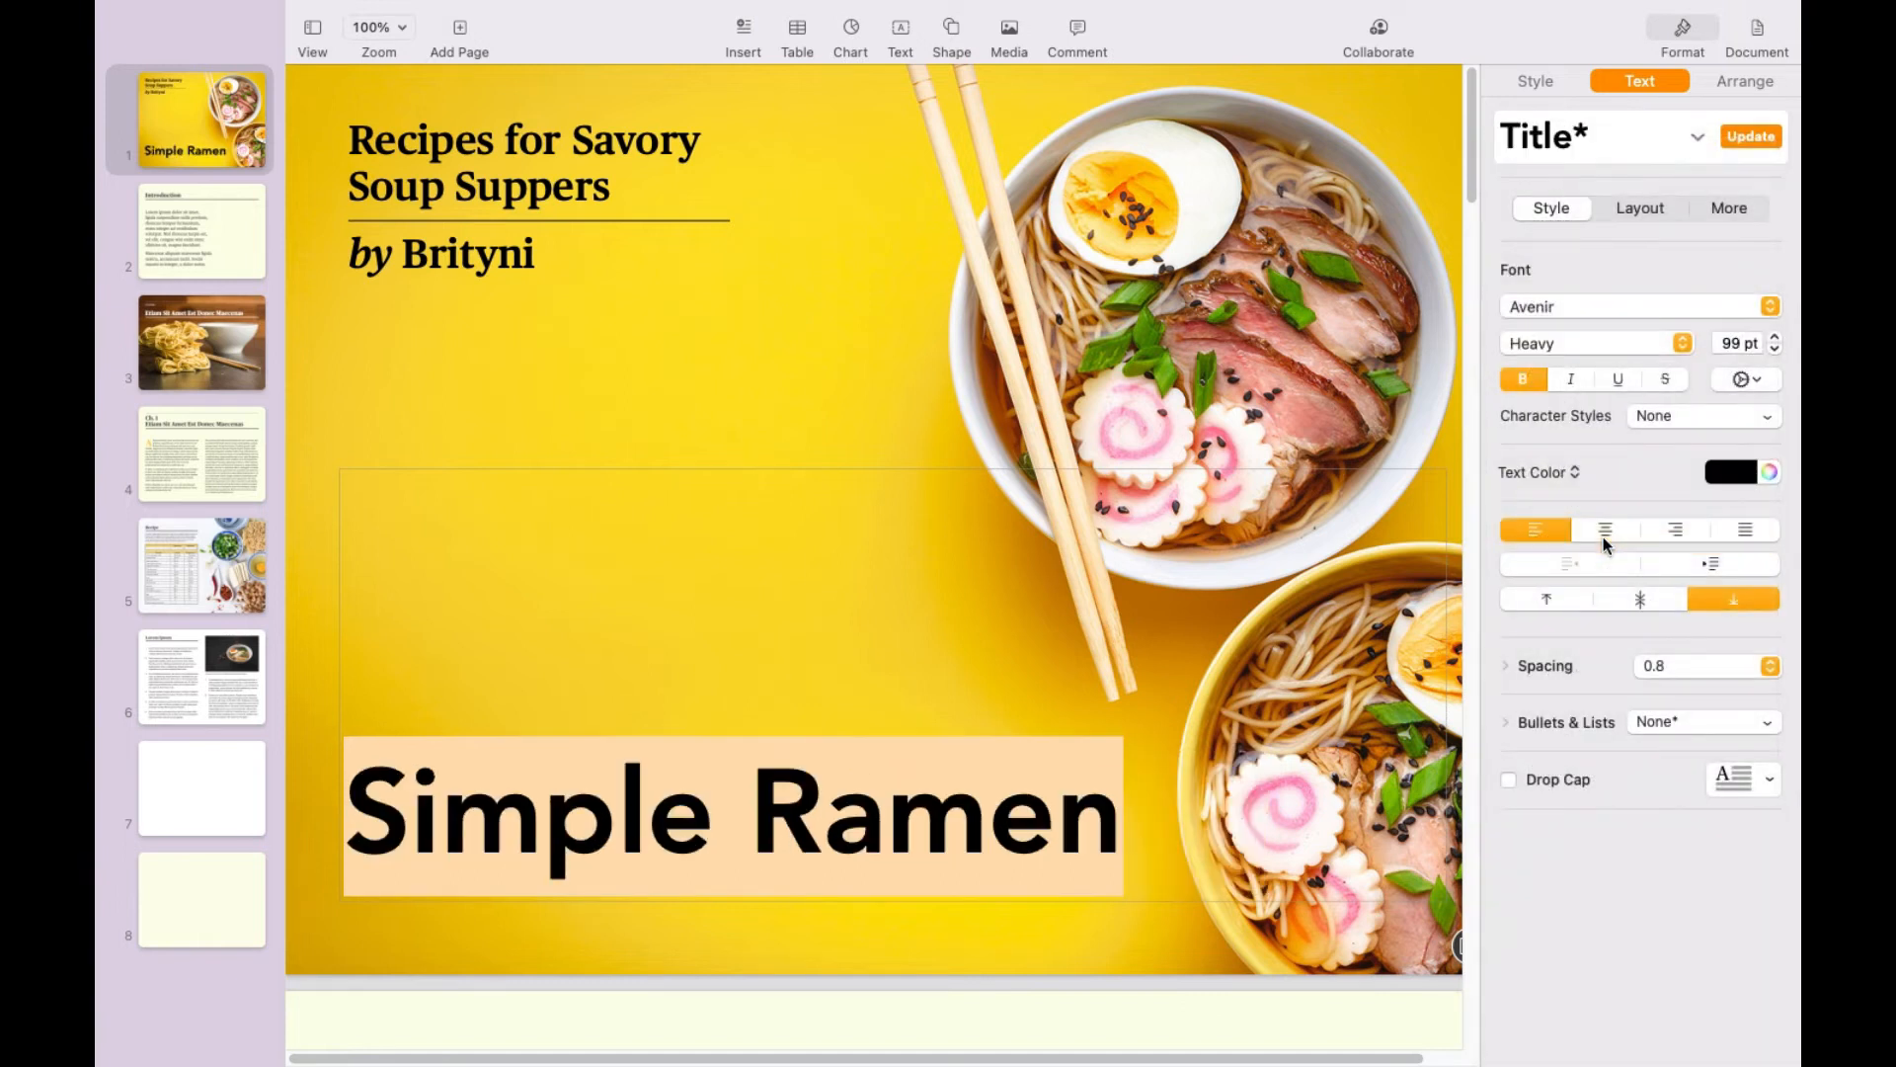
left_click(1680, 344)
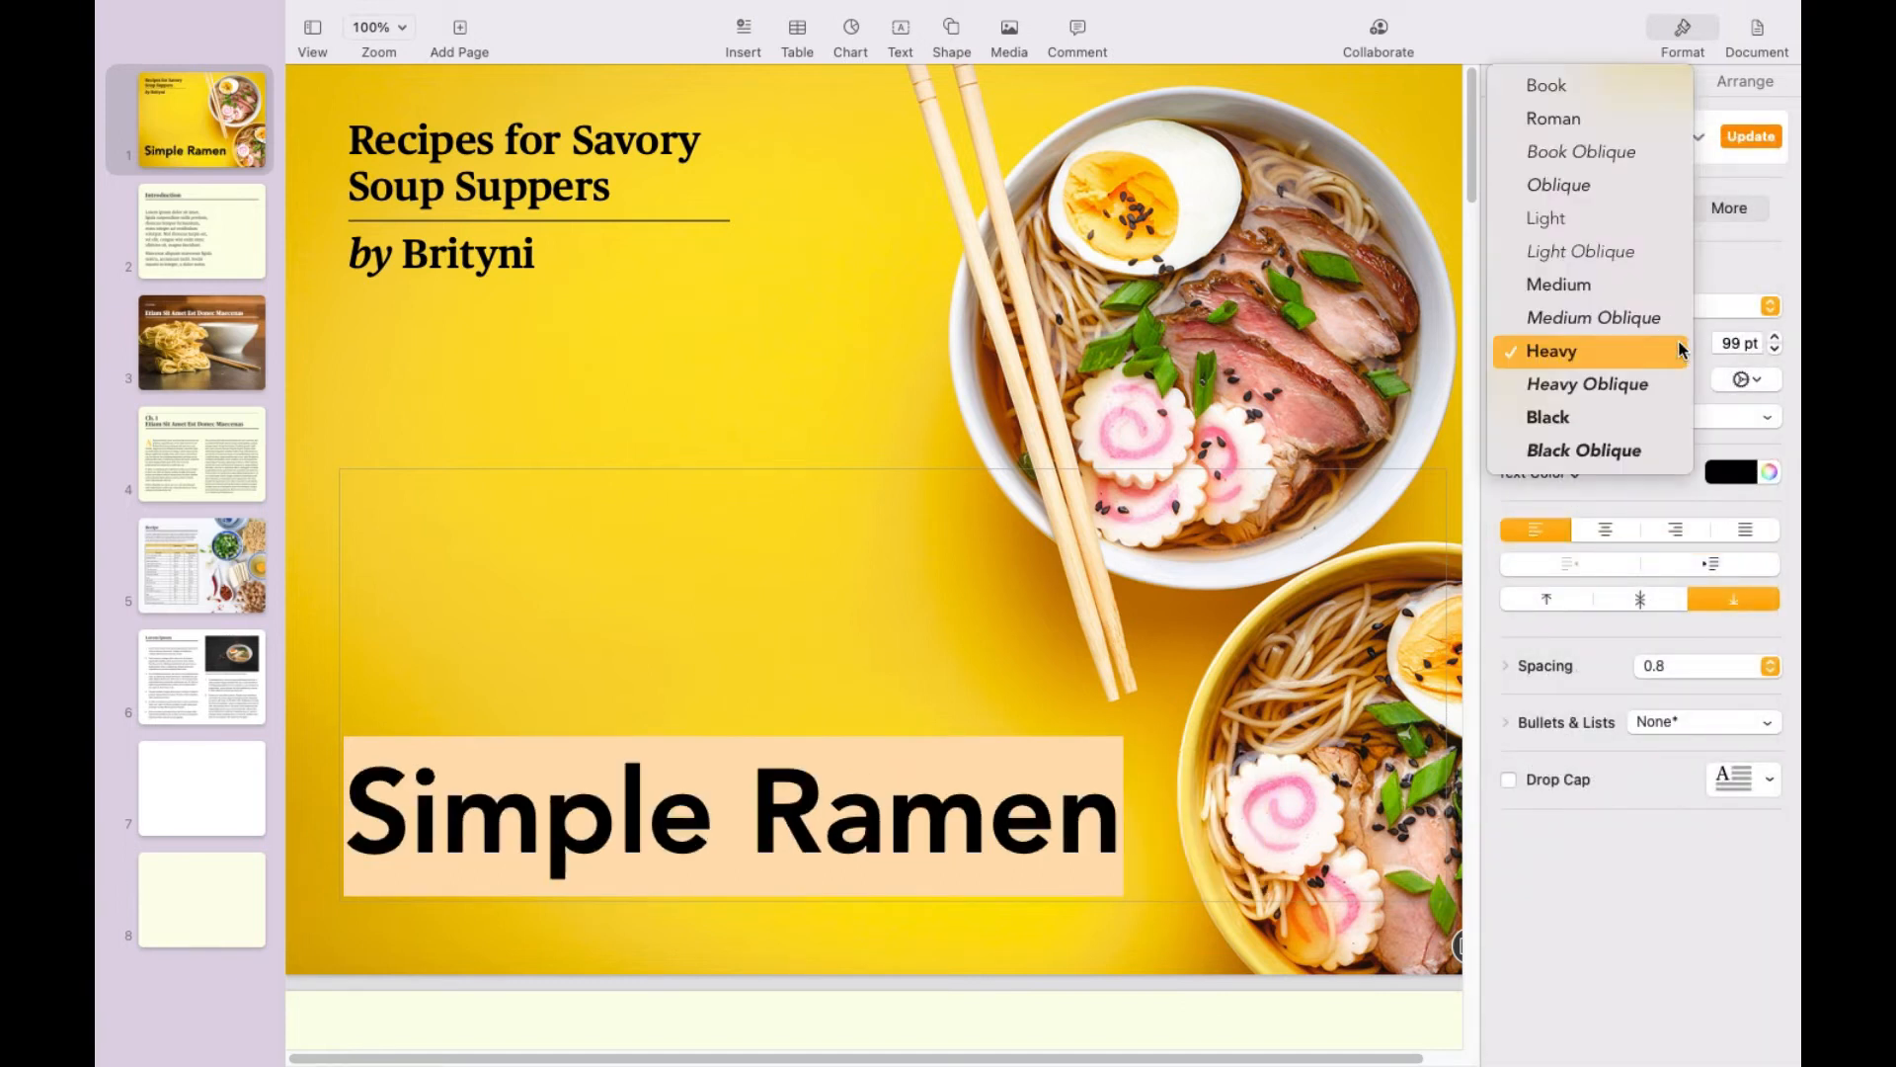
left_click(1632, 154)
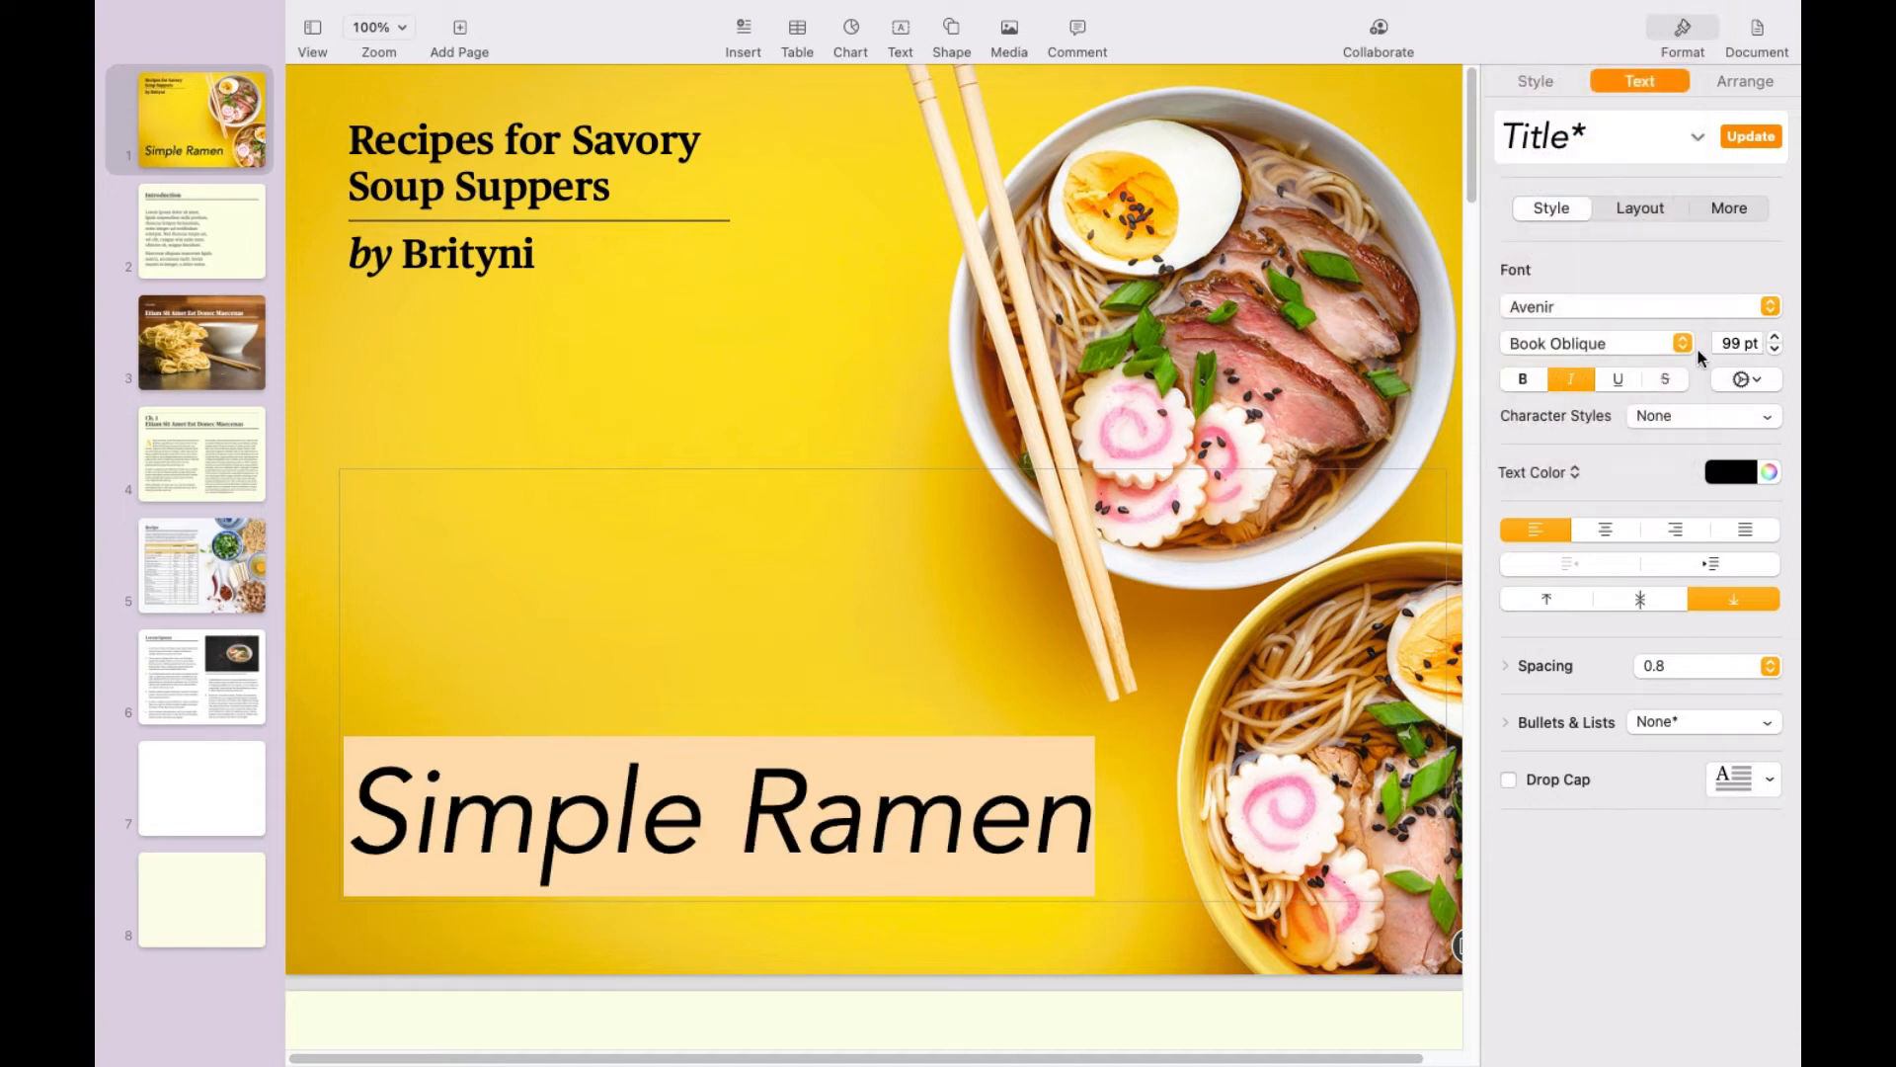
Step: Add a shadow to the cover title's text and colour the shadow Maroon
left_click(1759, 383)
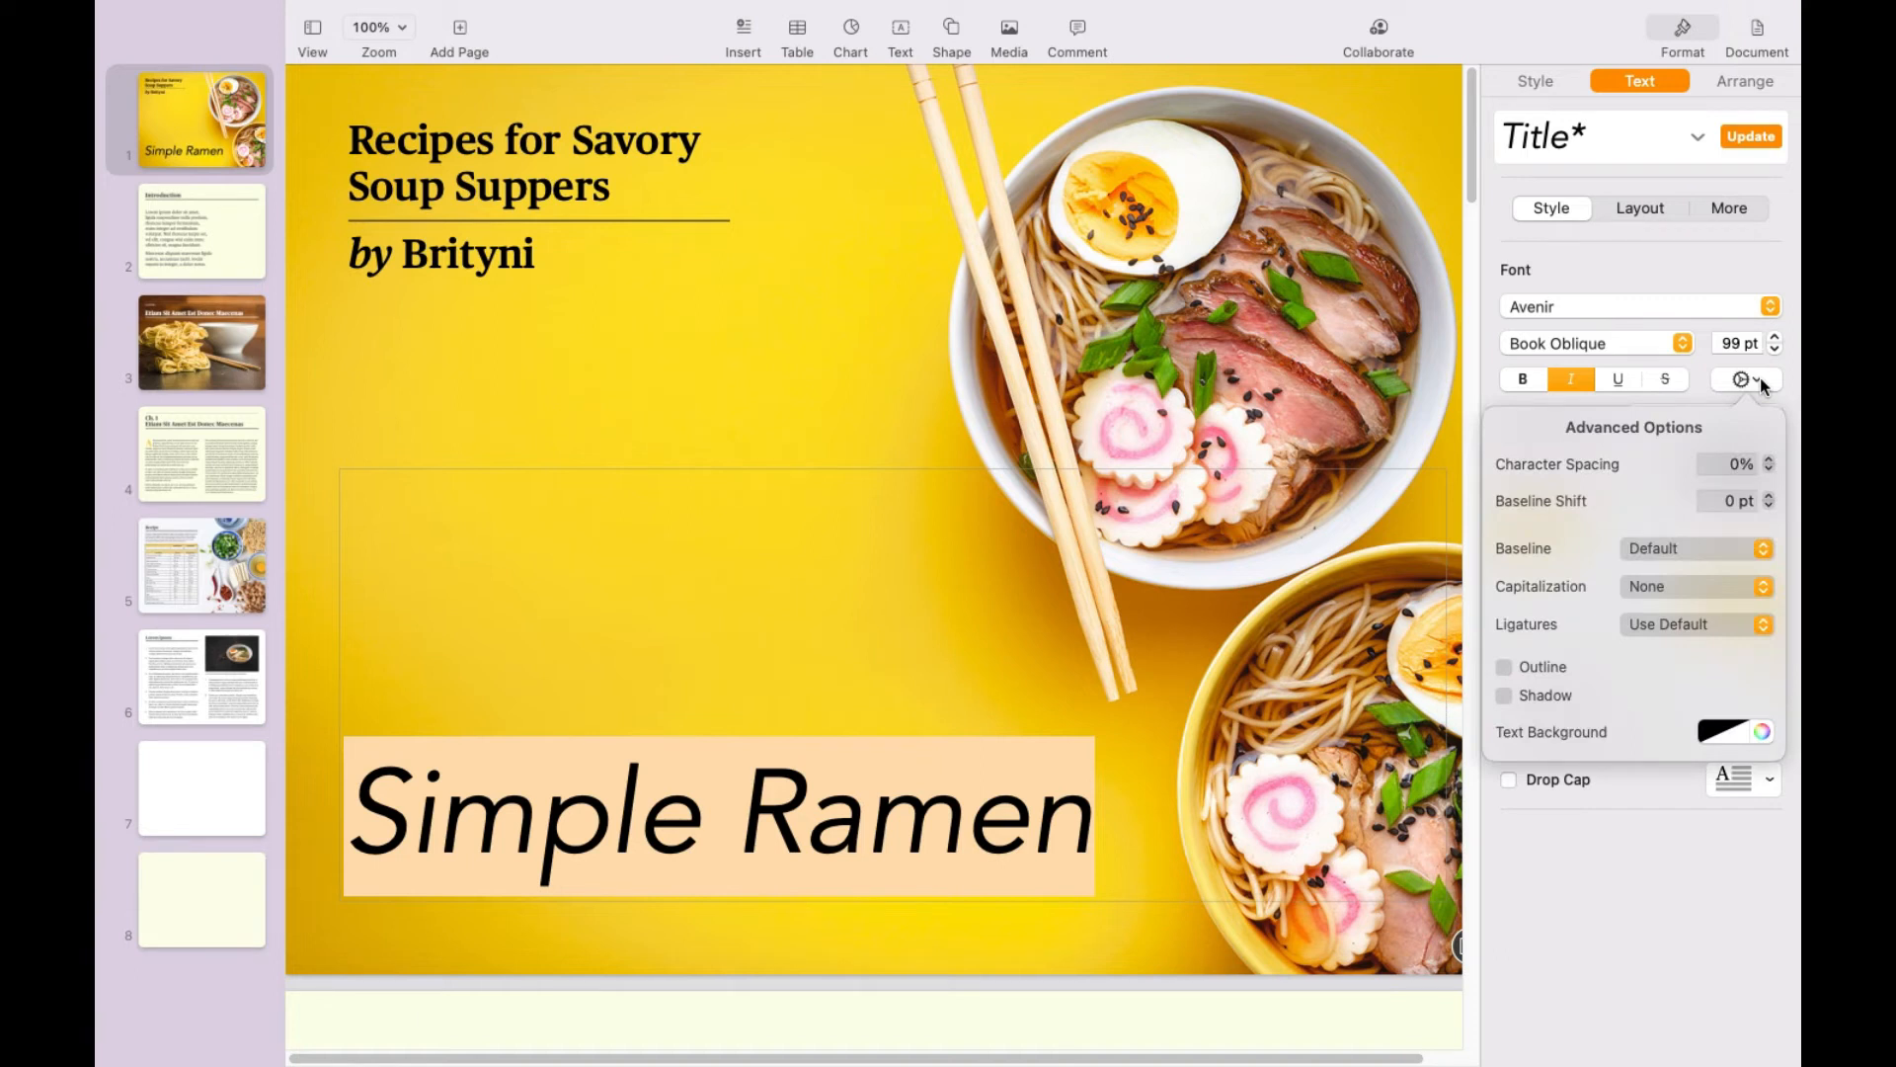
left_click(1505, 696)
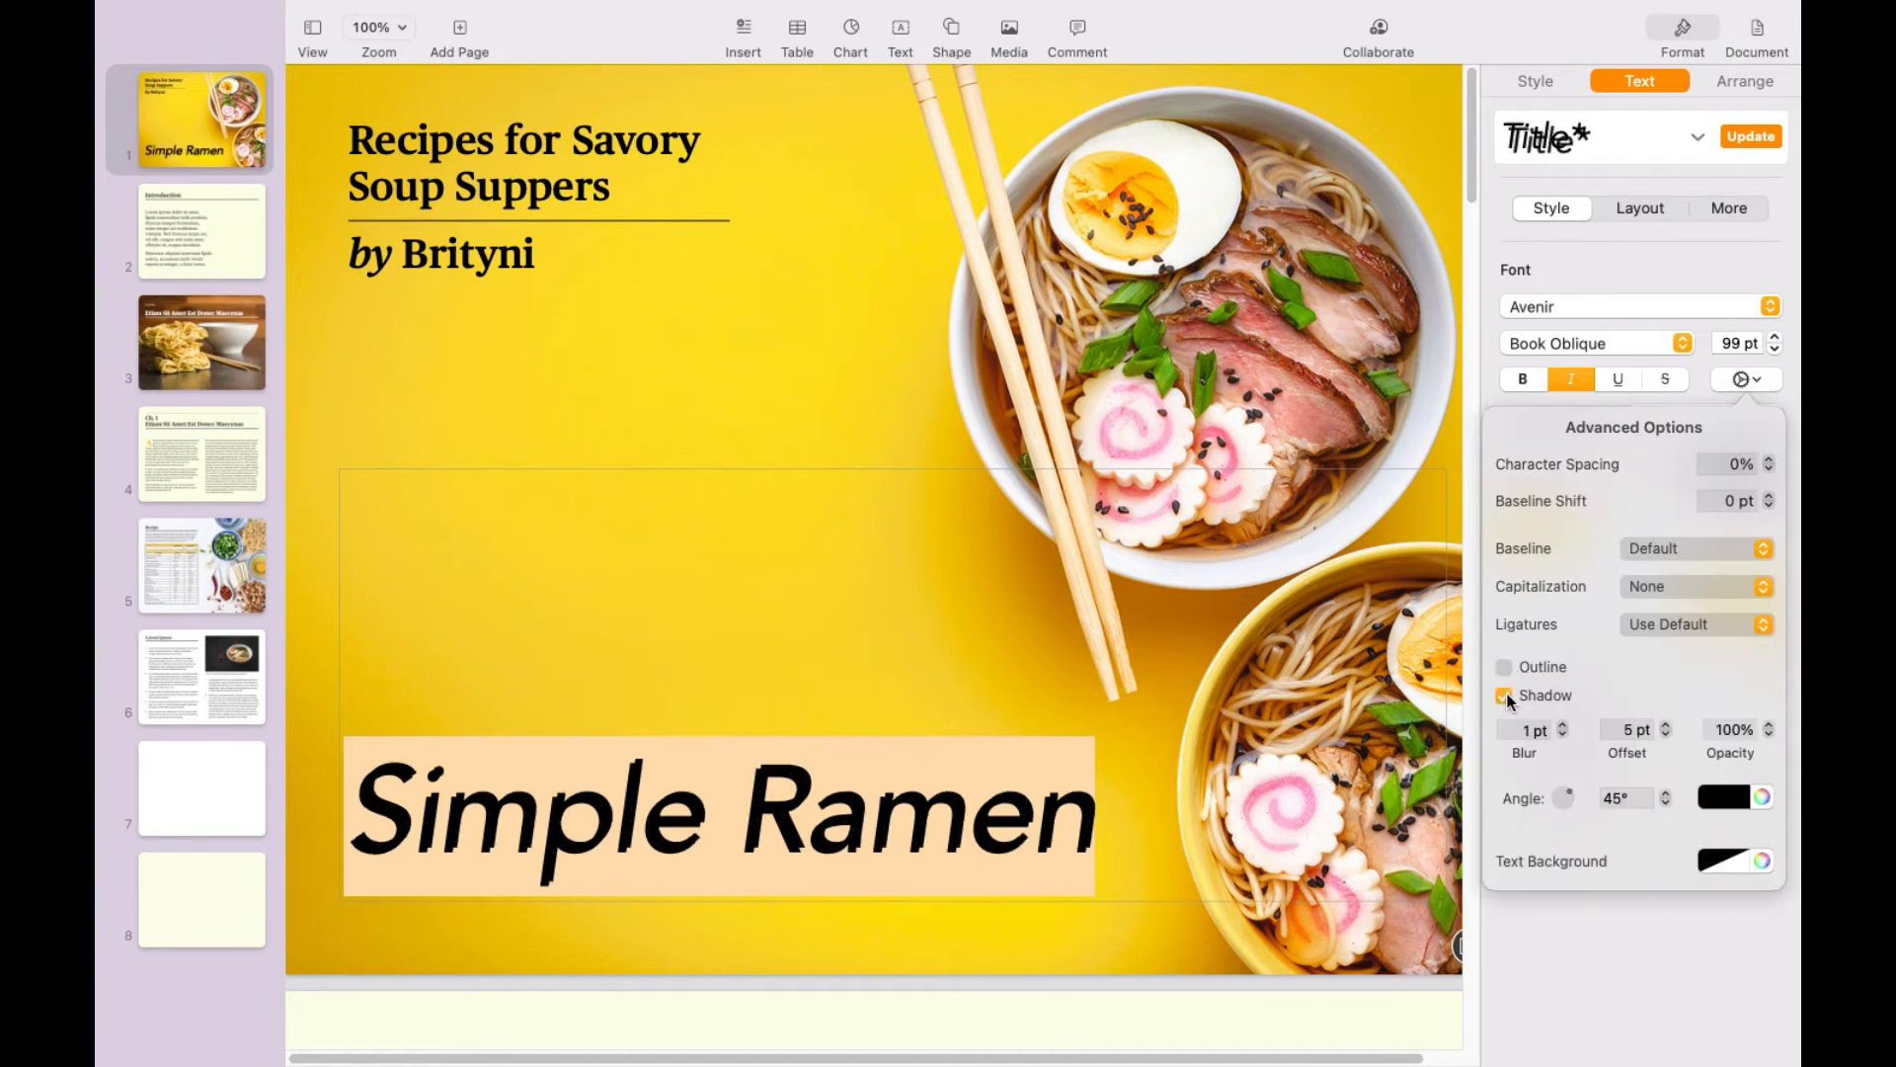
left_click(1761, 799)
mouse_move(1185, 1057)
left_mouse_down()
mouse_move(1247, 869)
mouse_move(1608, 484)
mouse_move(1533, 442)
left_mouse_up()
left_click(1715, 626)
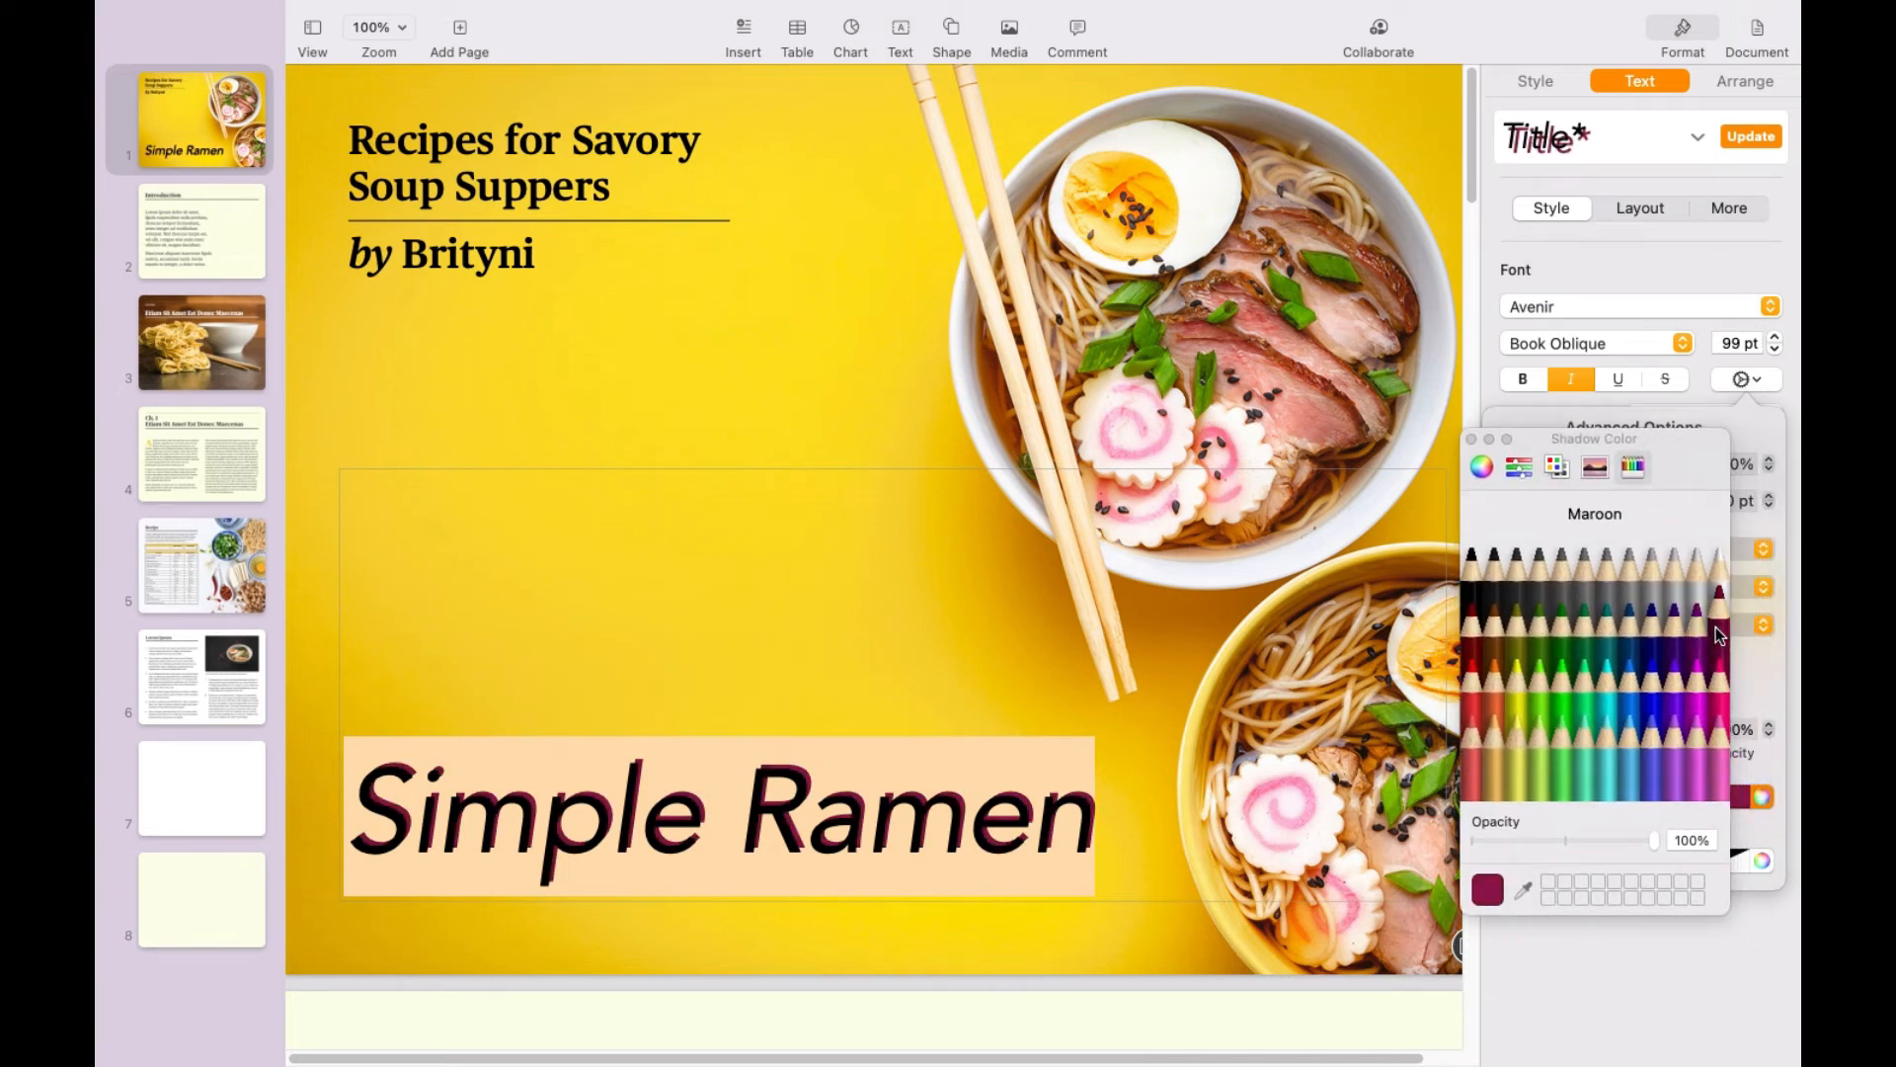
Step: Recolour the title's shadow with the orange sampled from the egg yolk in the cover photo
left_click(1523, 889)
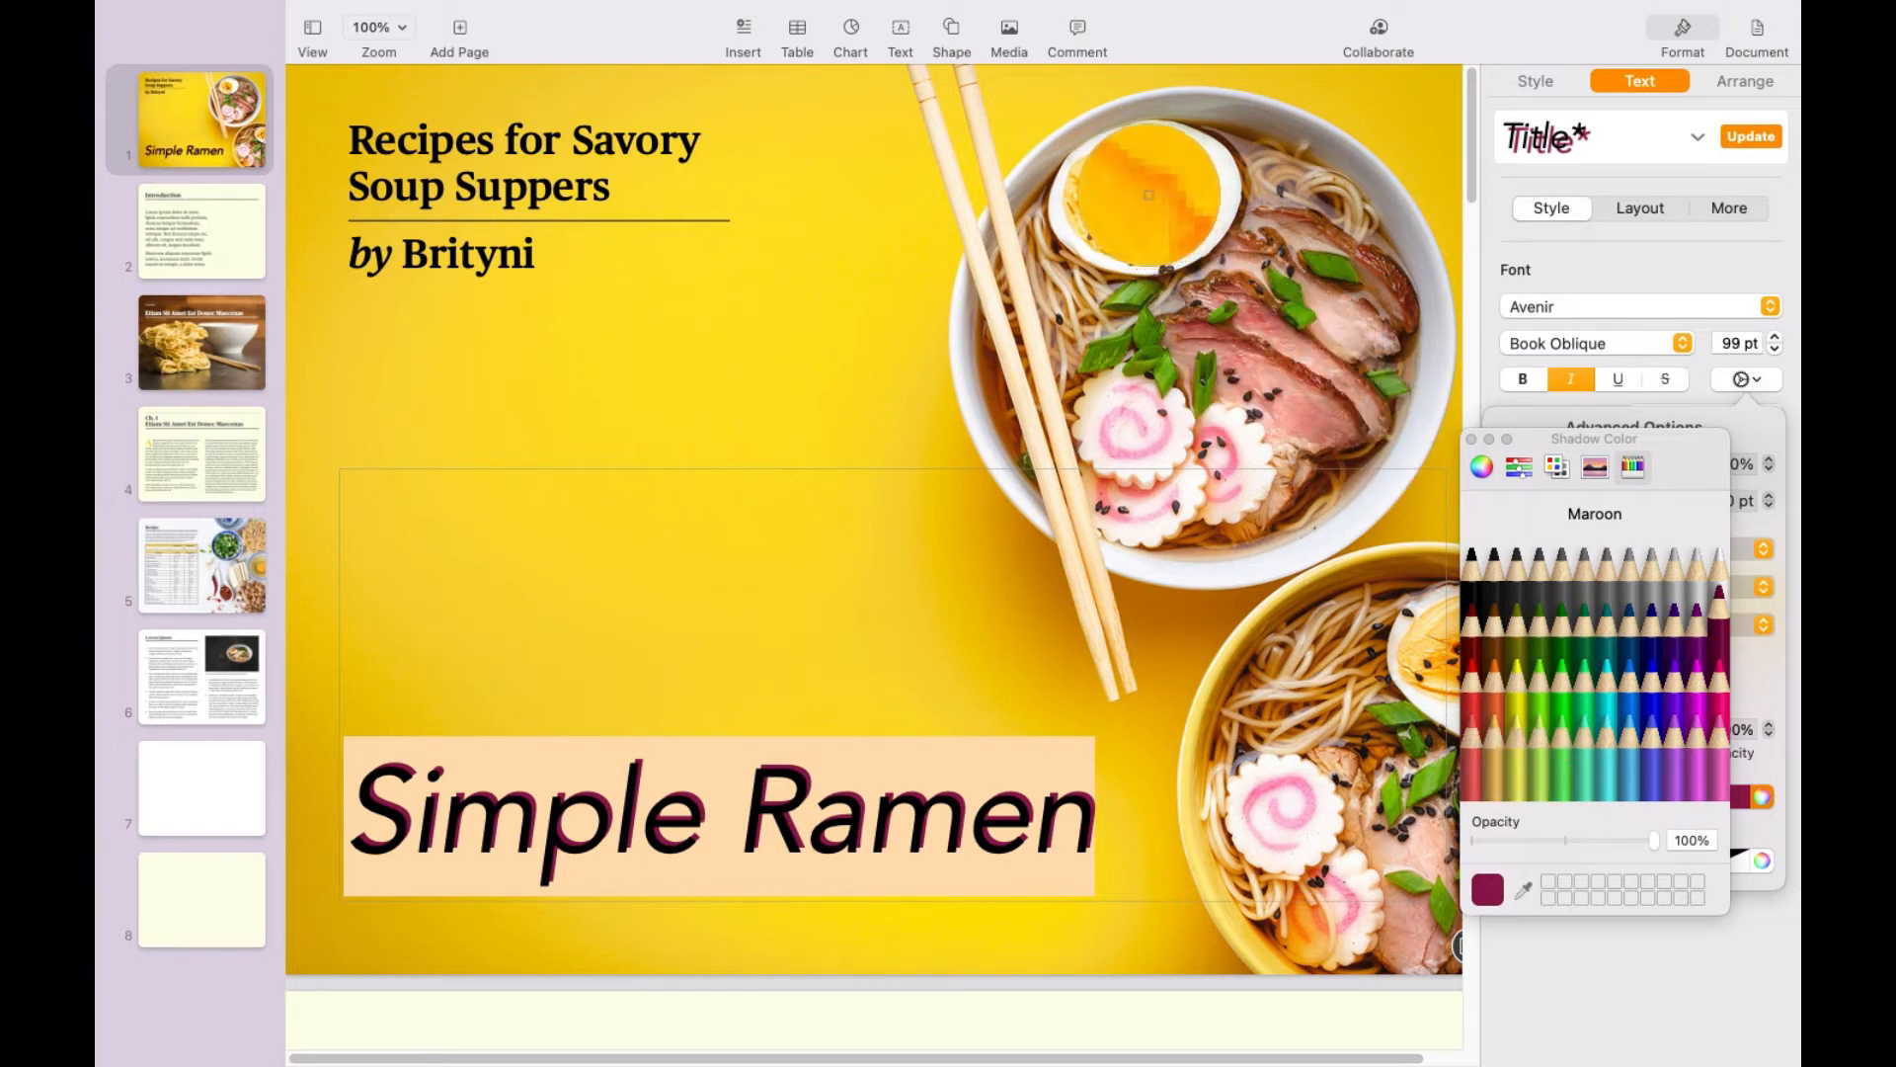
left_click(1151, 196)
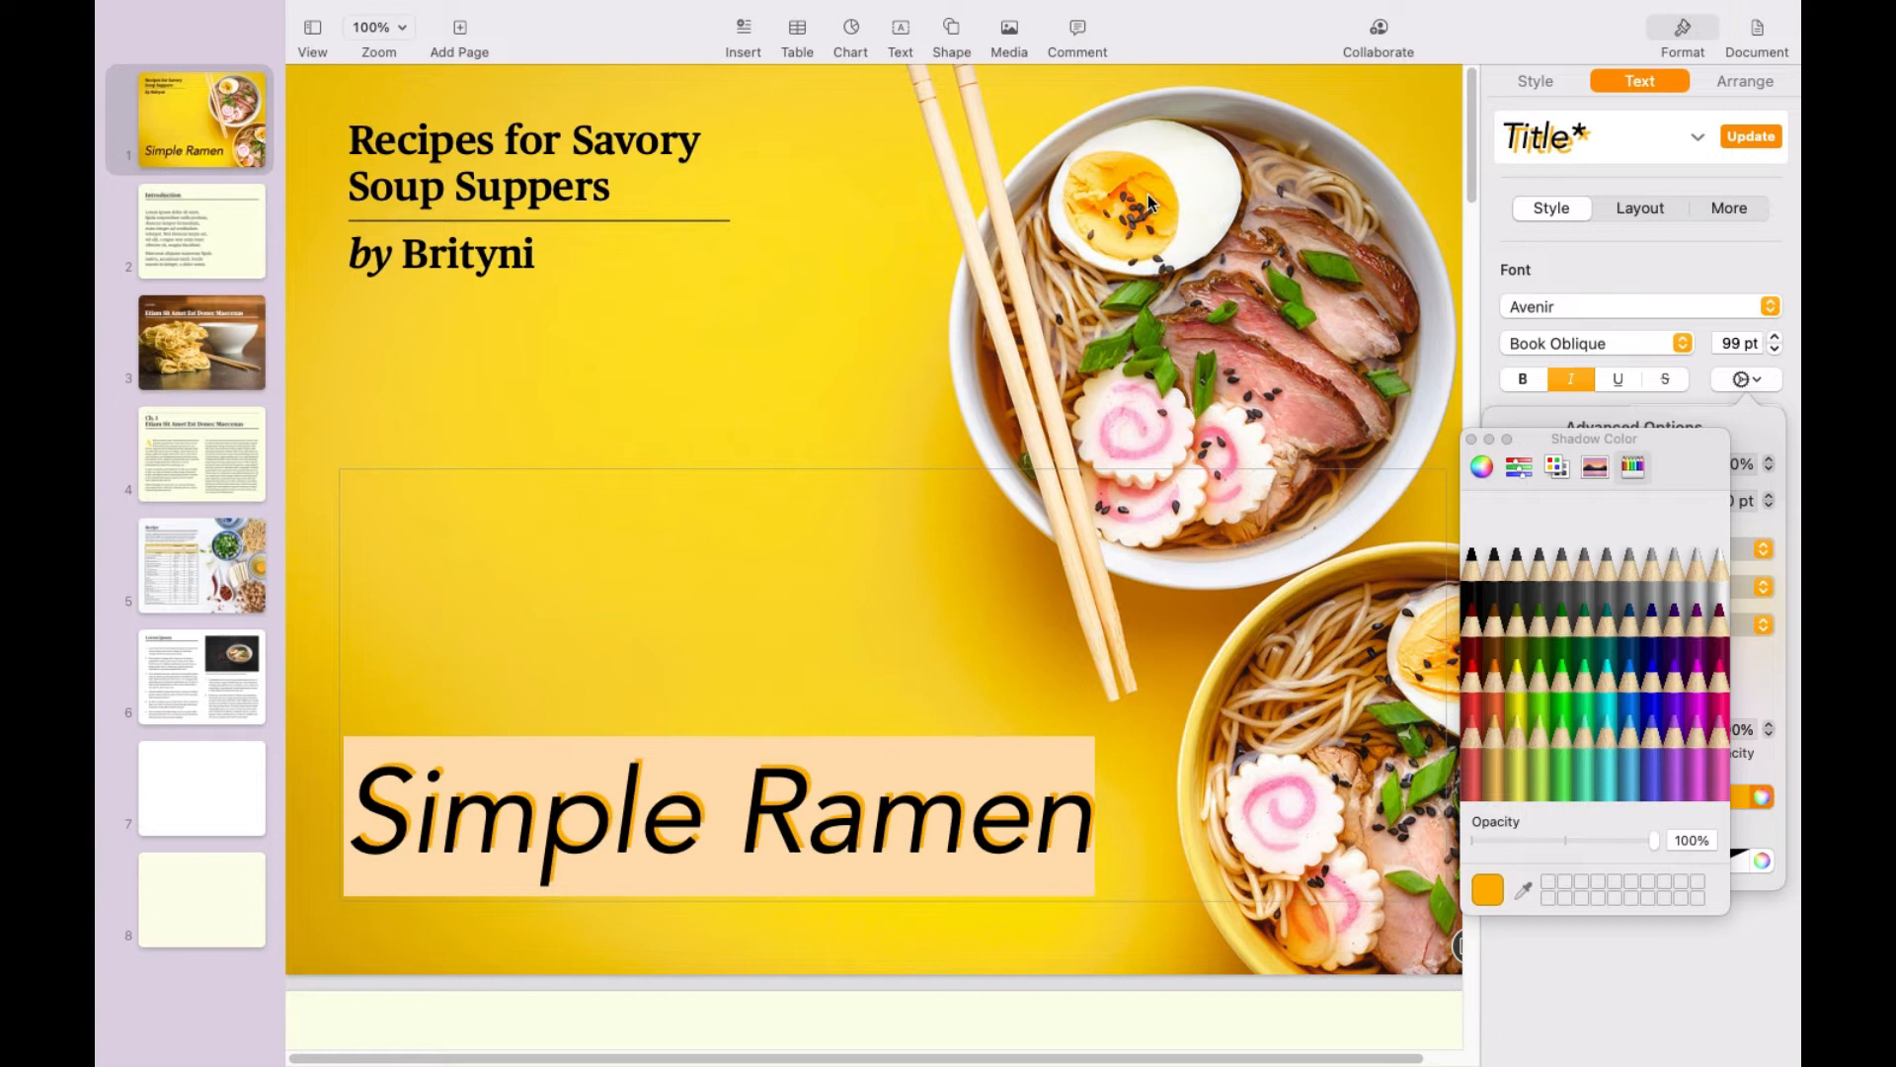
left_click(1471, 438)
left_click(1666, 891)
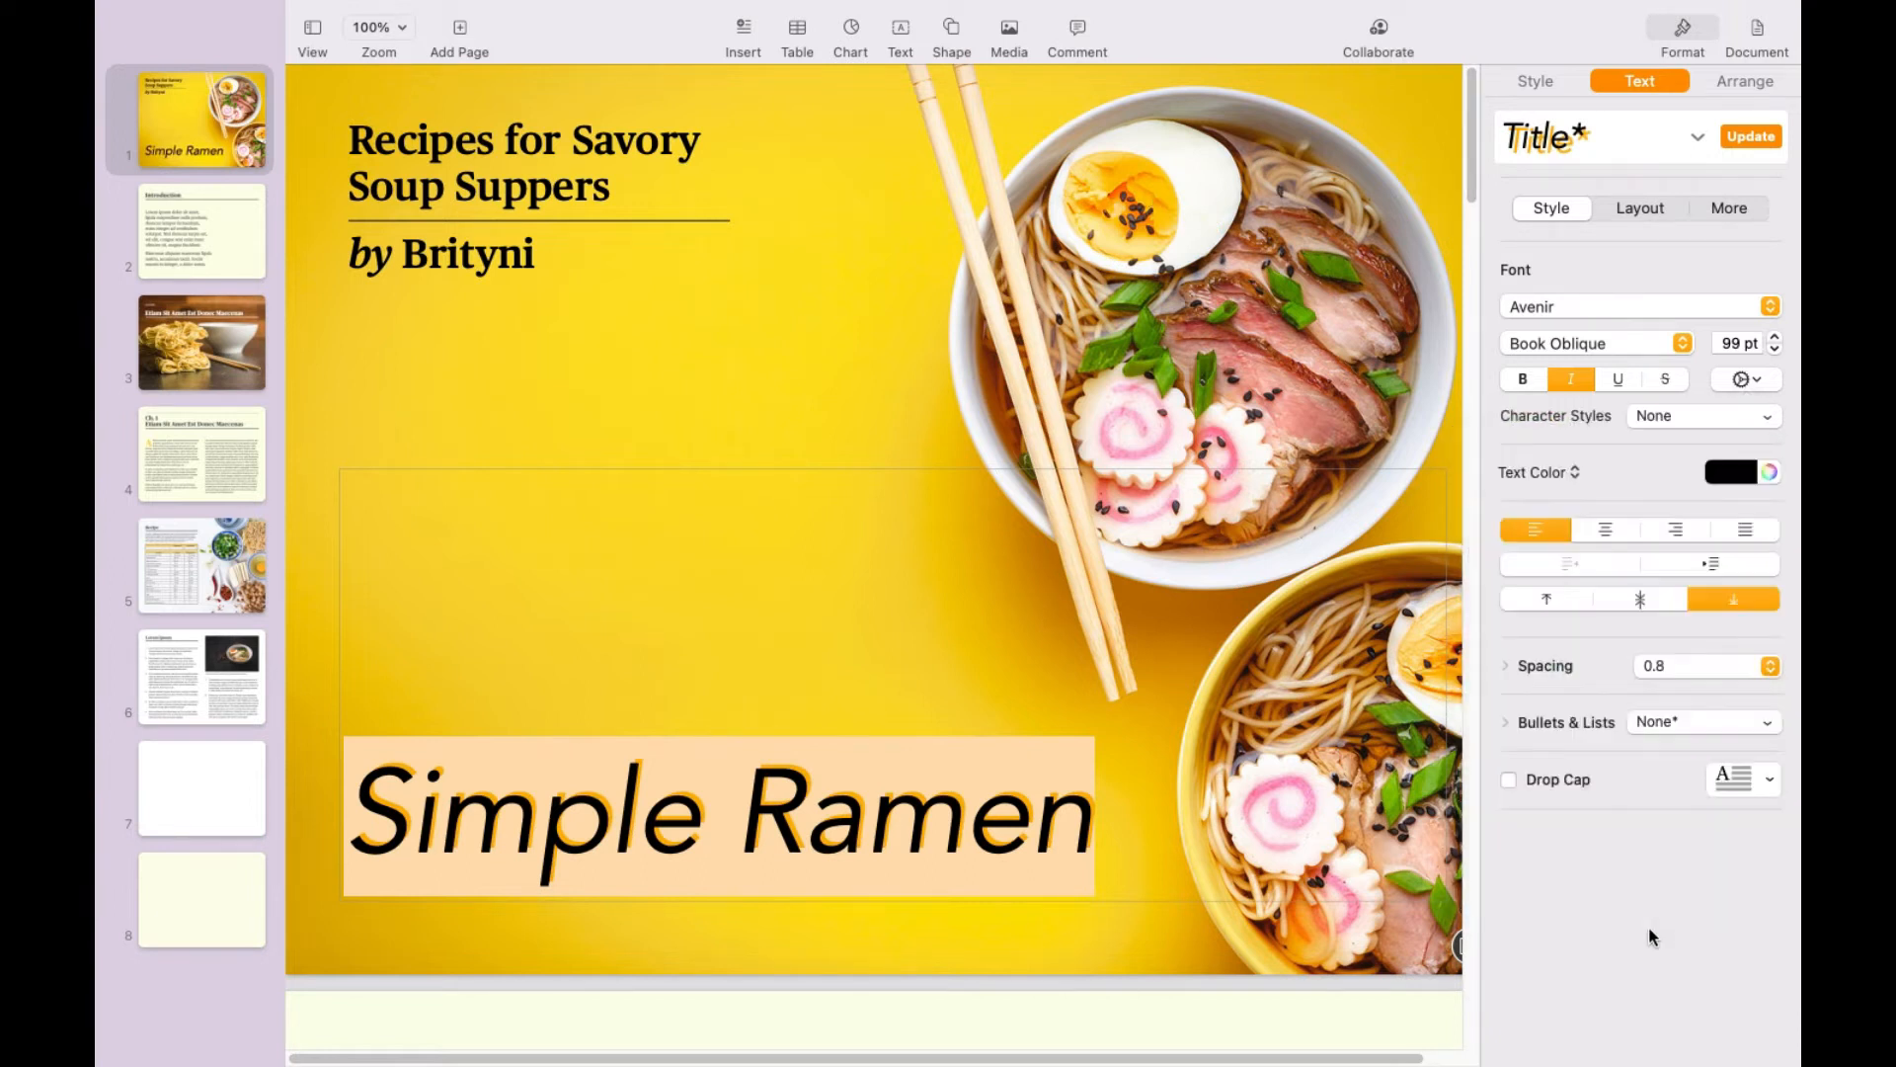
Step: Set the cover title's font to ChrisMaster
left_click(1744, 309)
scroll(1603, 867, "down", 4)
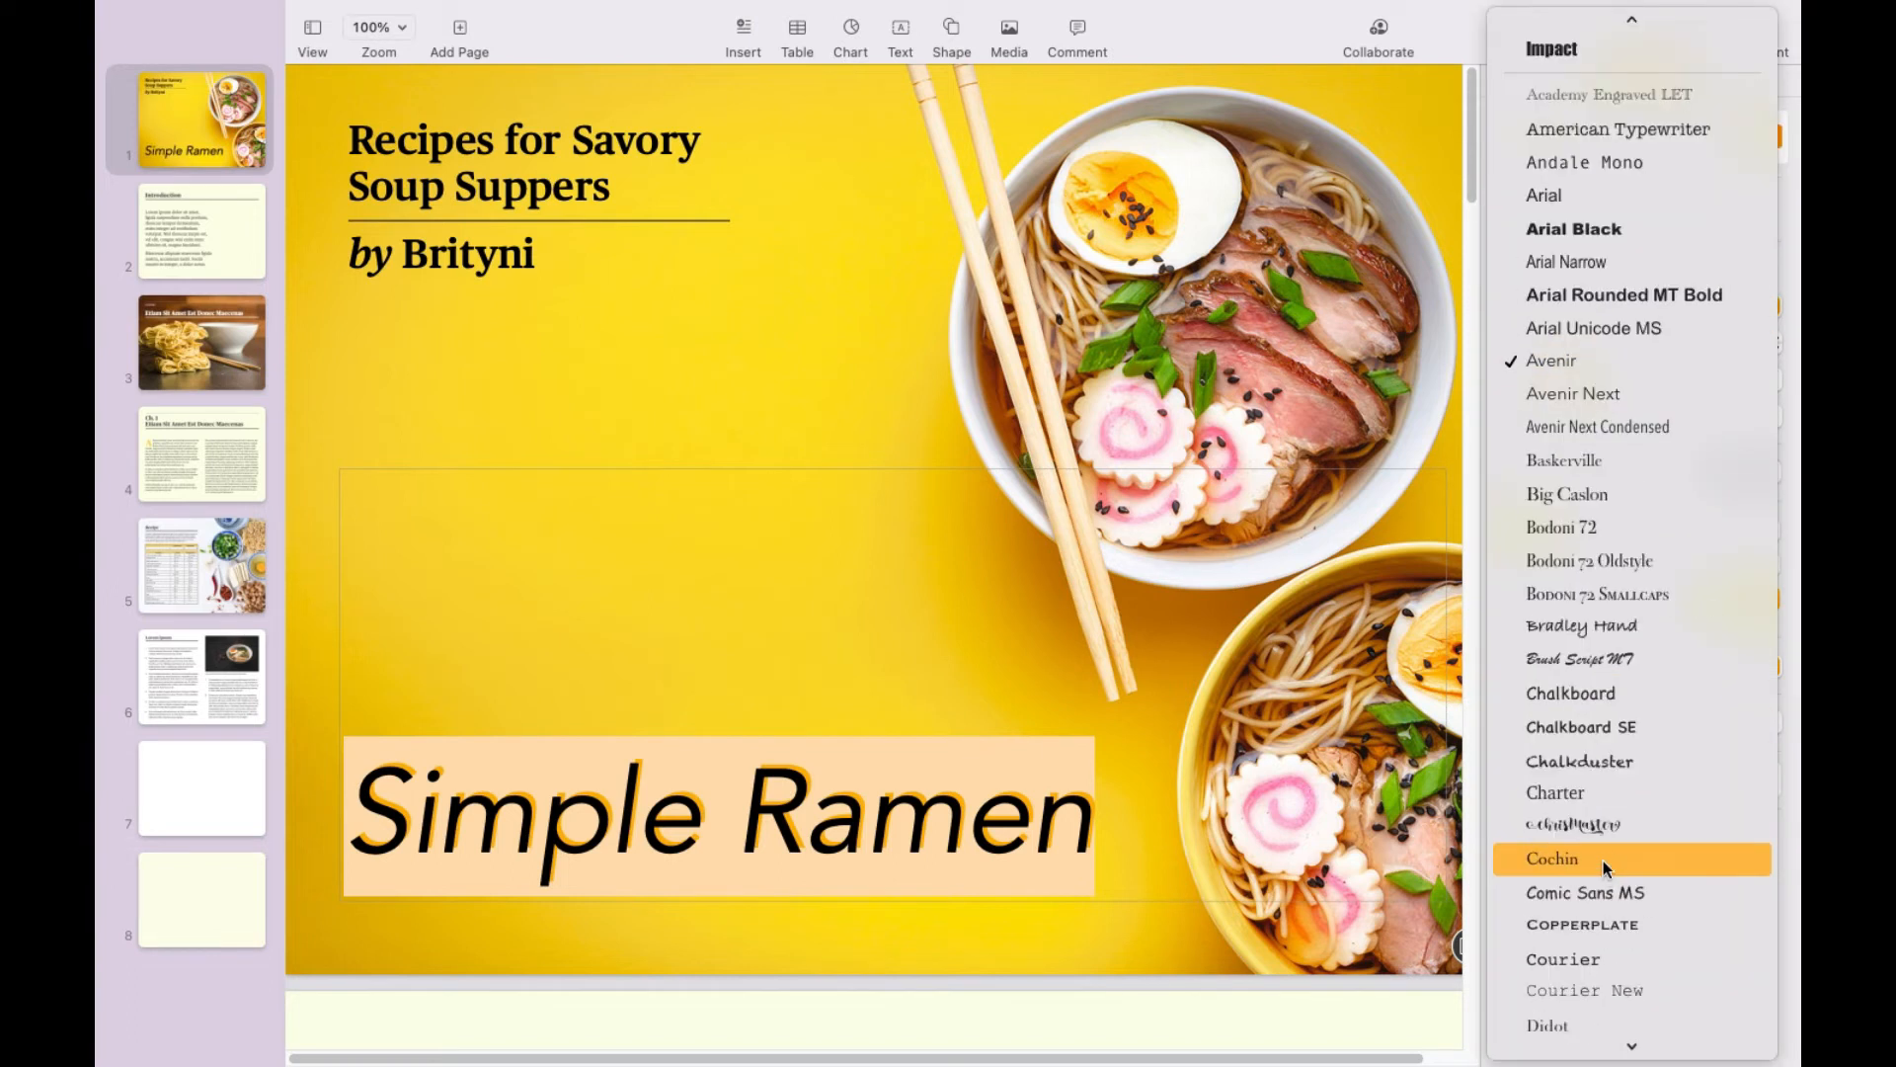
left_click(1610, 828)
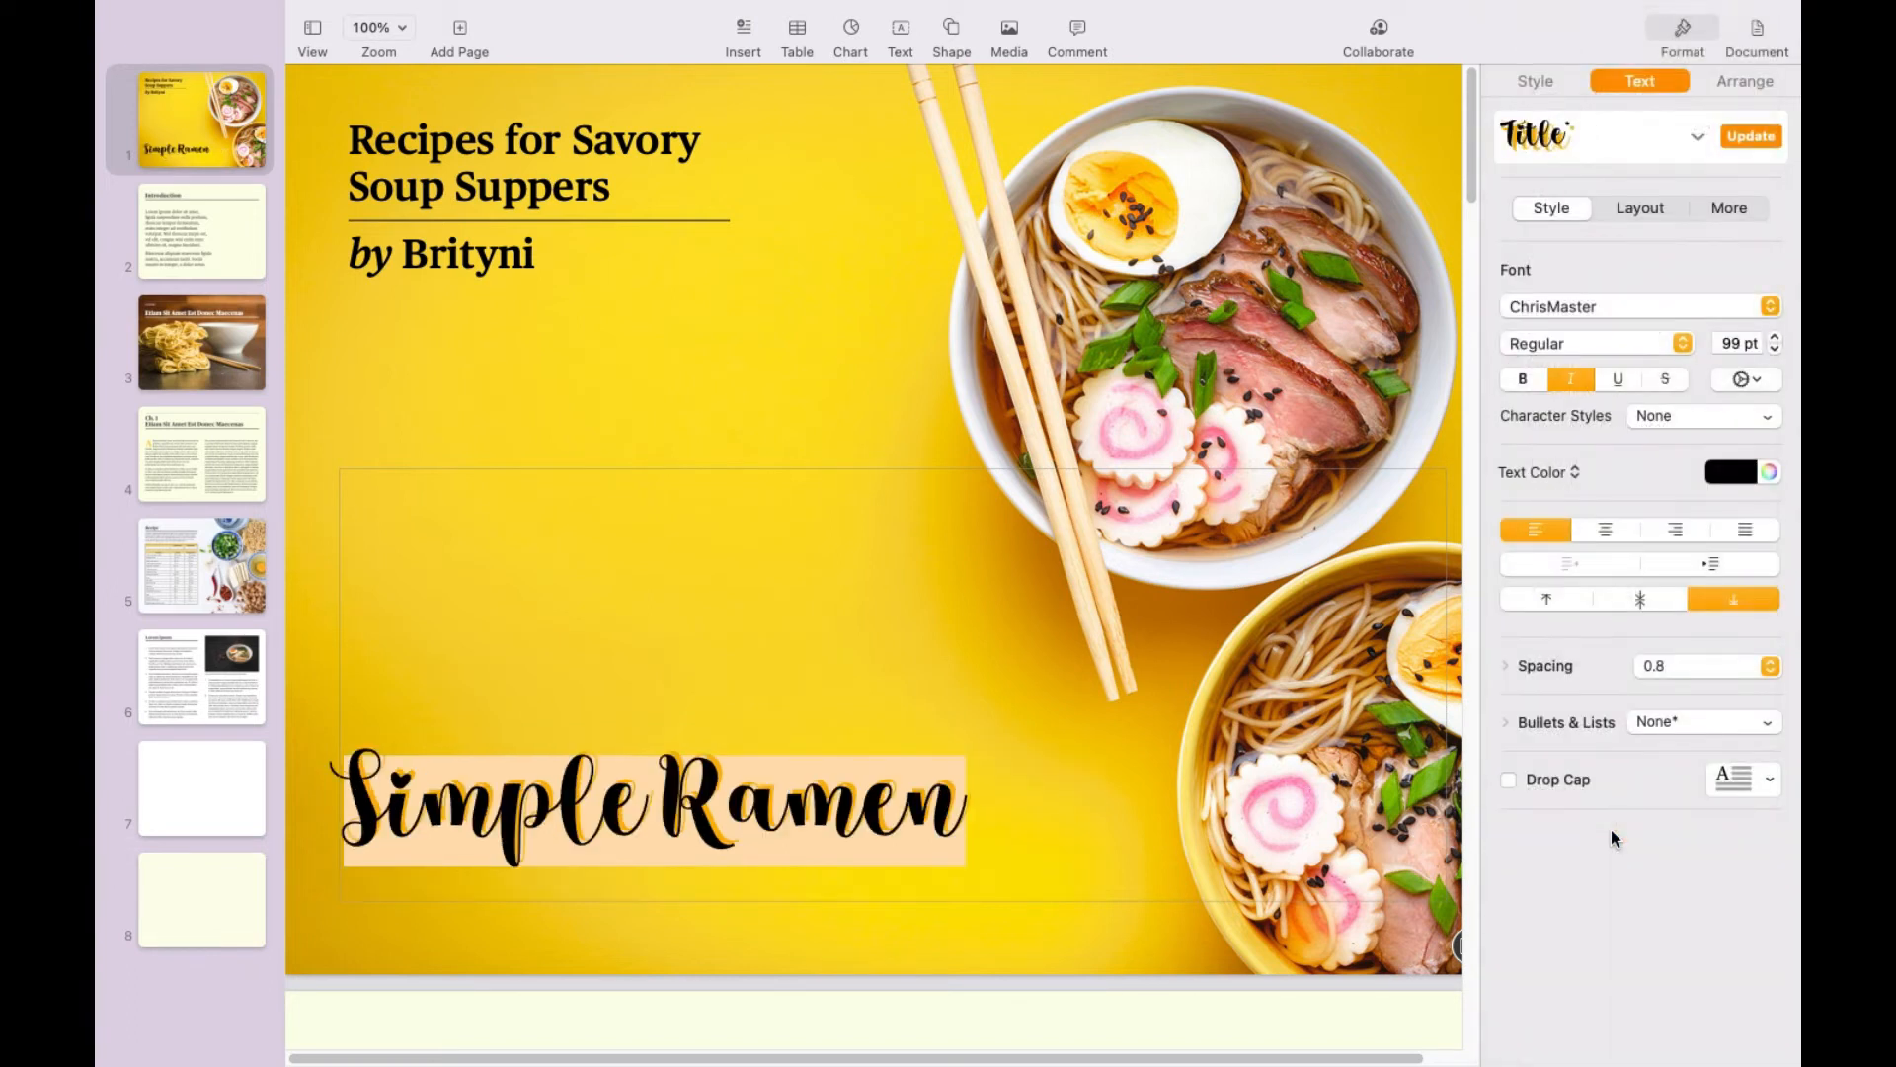
Step: Insert an oval shape on the cover, enlarge it, and place it just above the start of the Simple Ramen title
left_click(1166, 380)
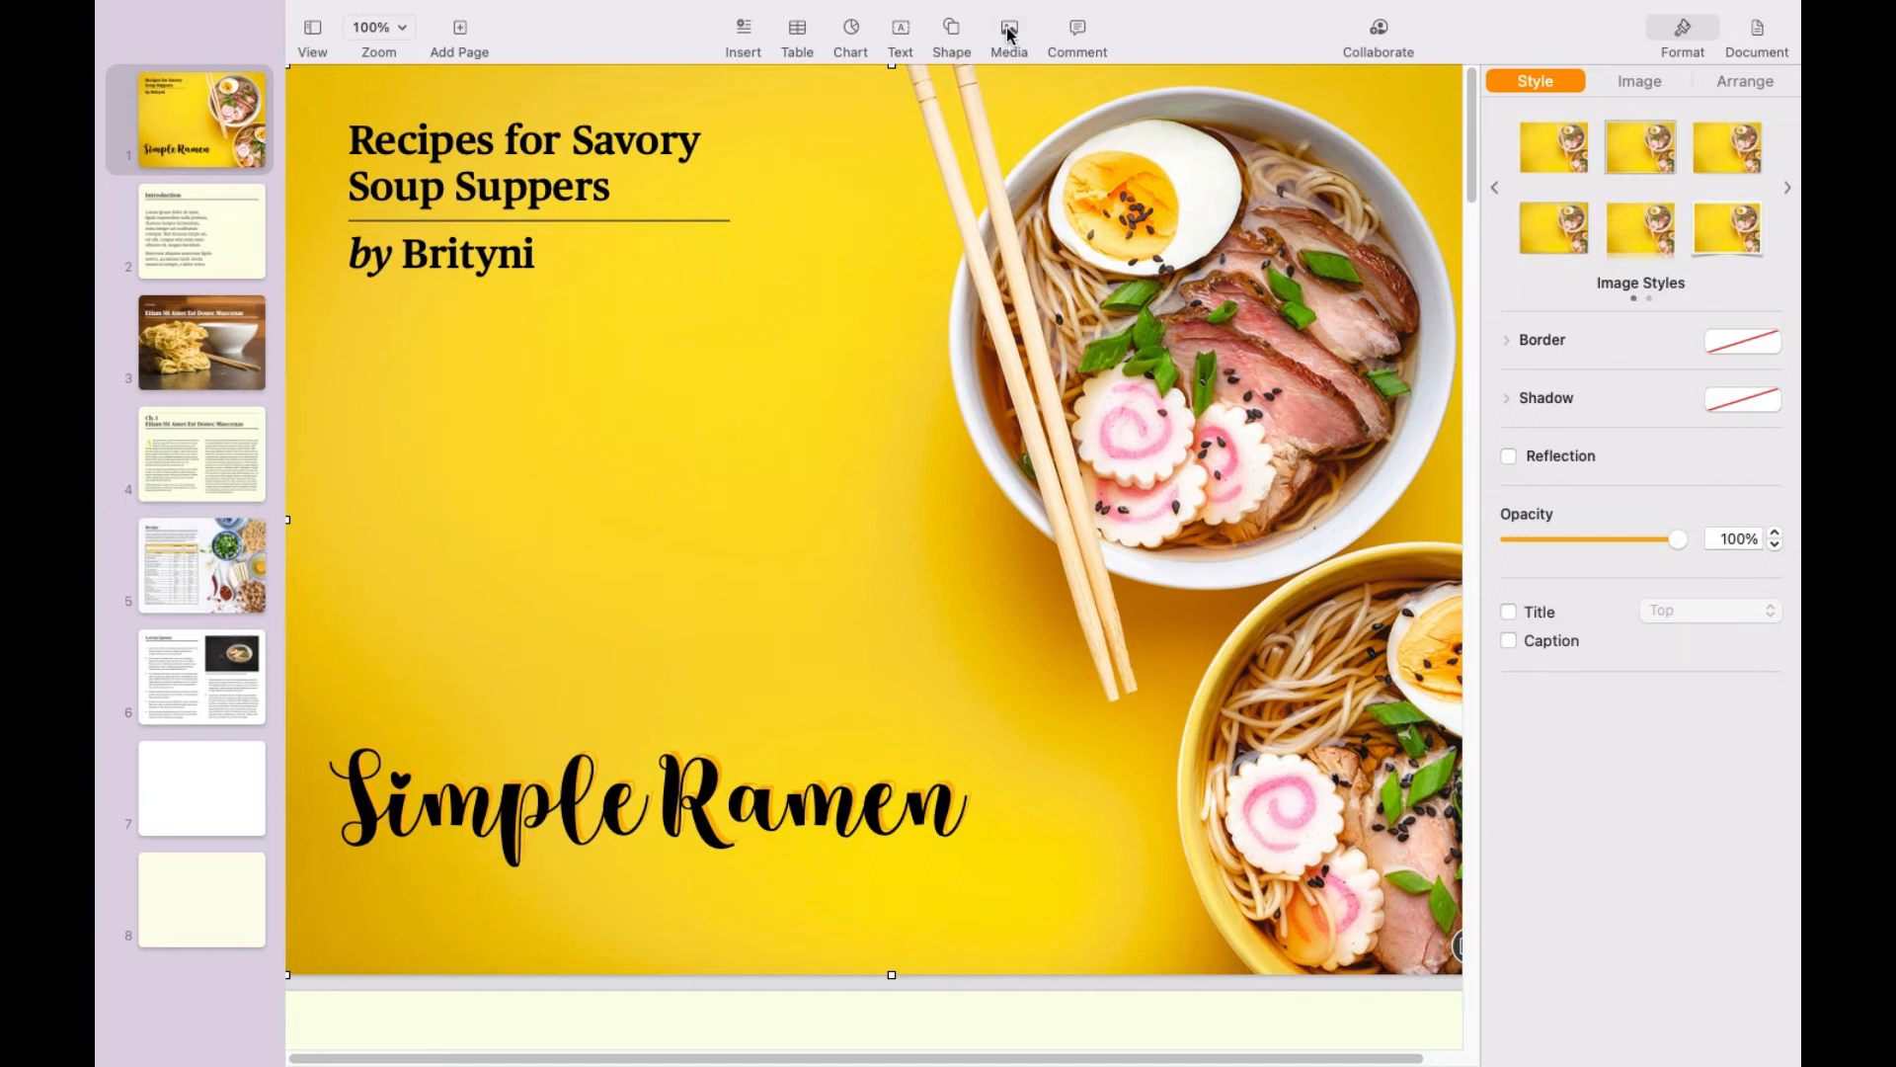
mouse_move(573, 29)
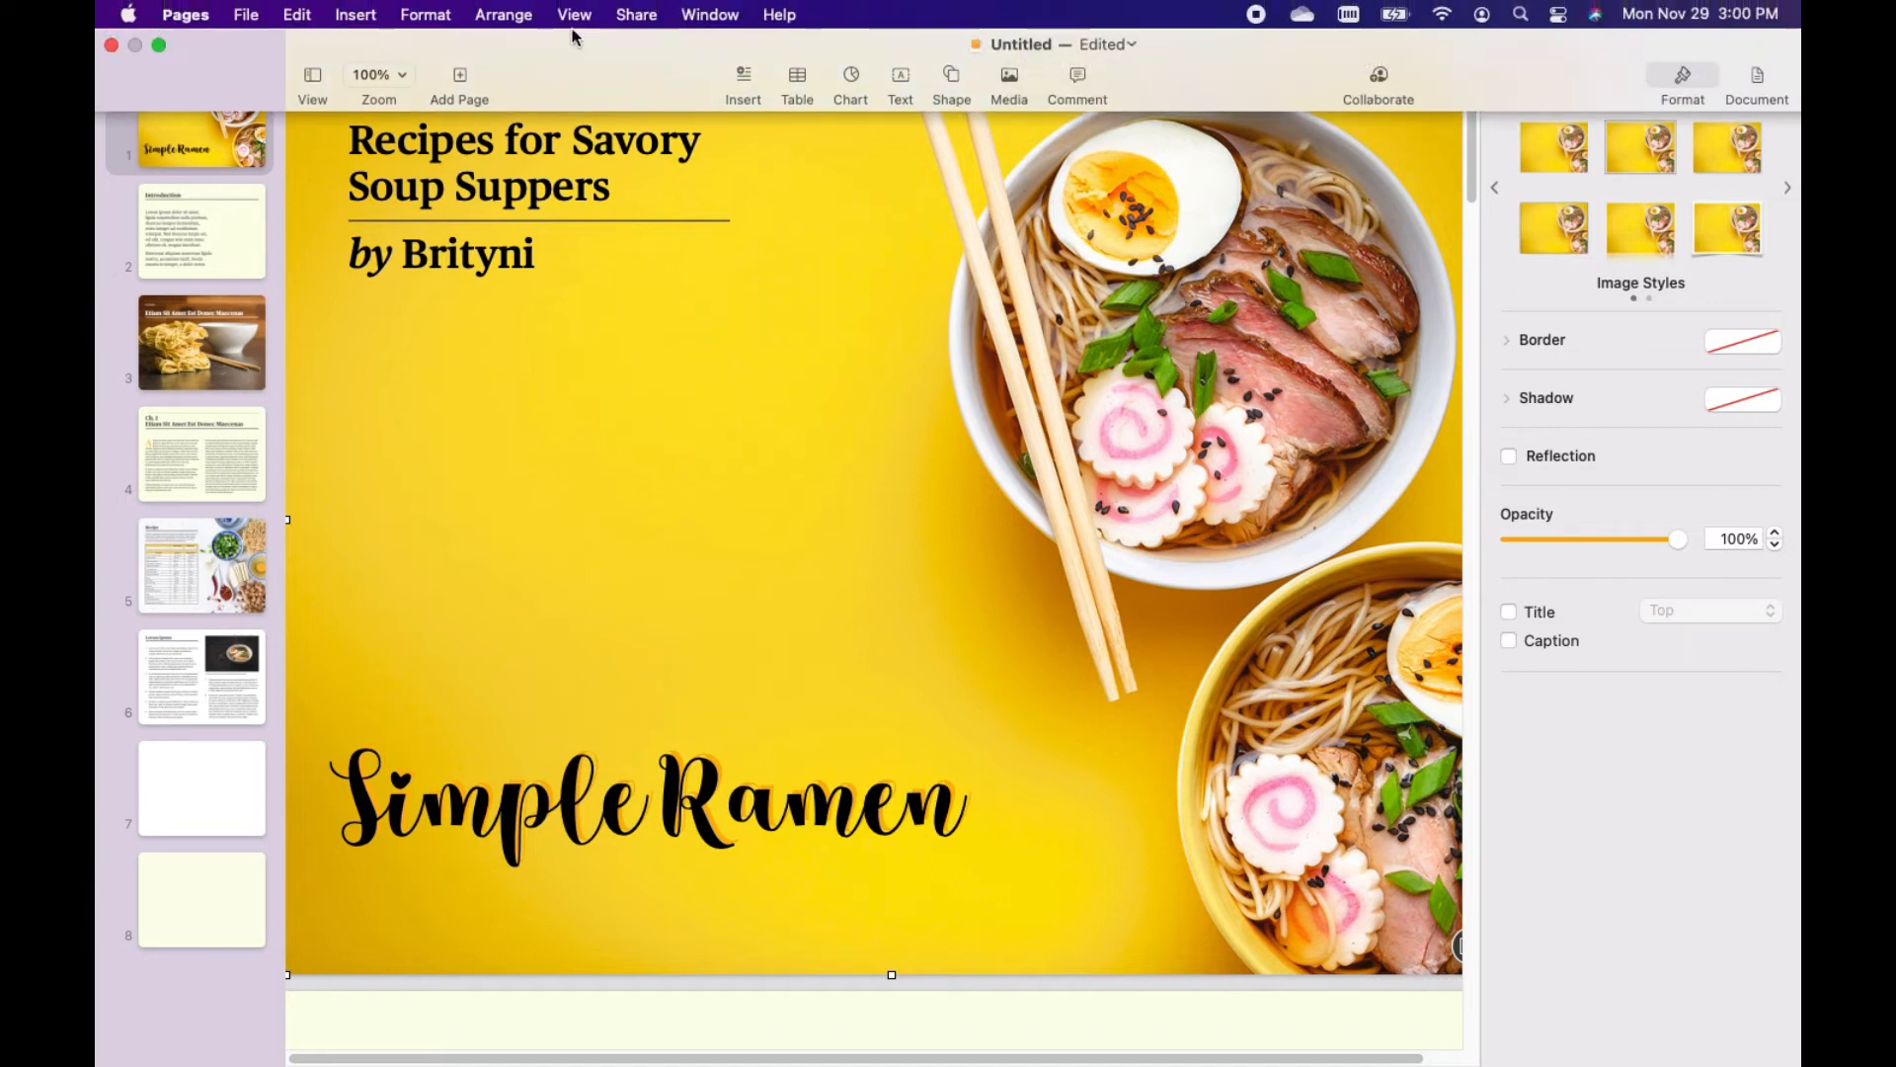
left_click(351, 16)
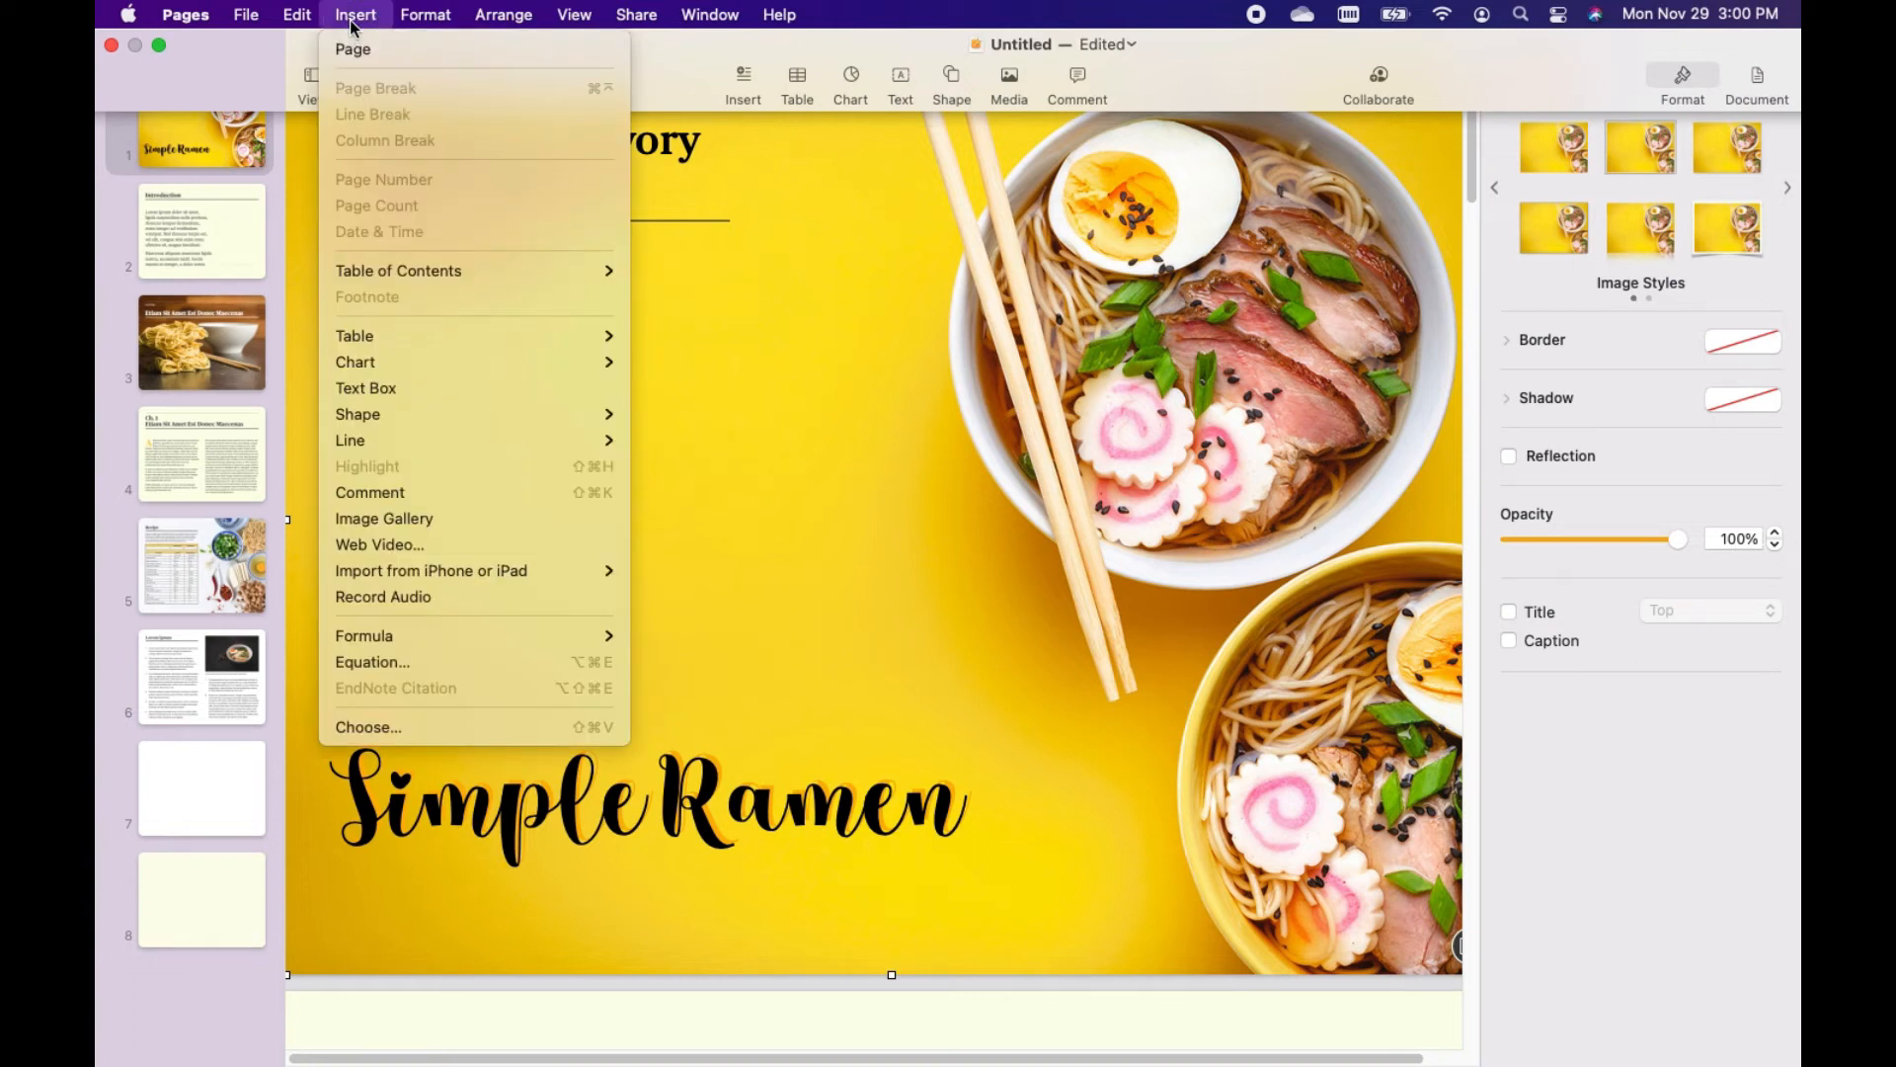
mouse_move(426, 368)
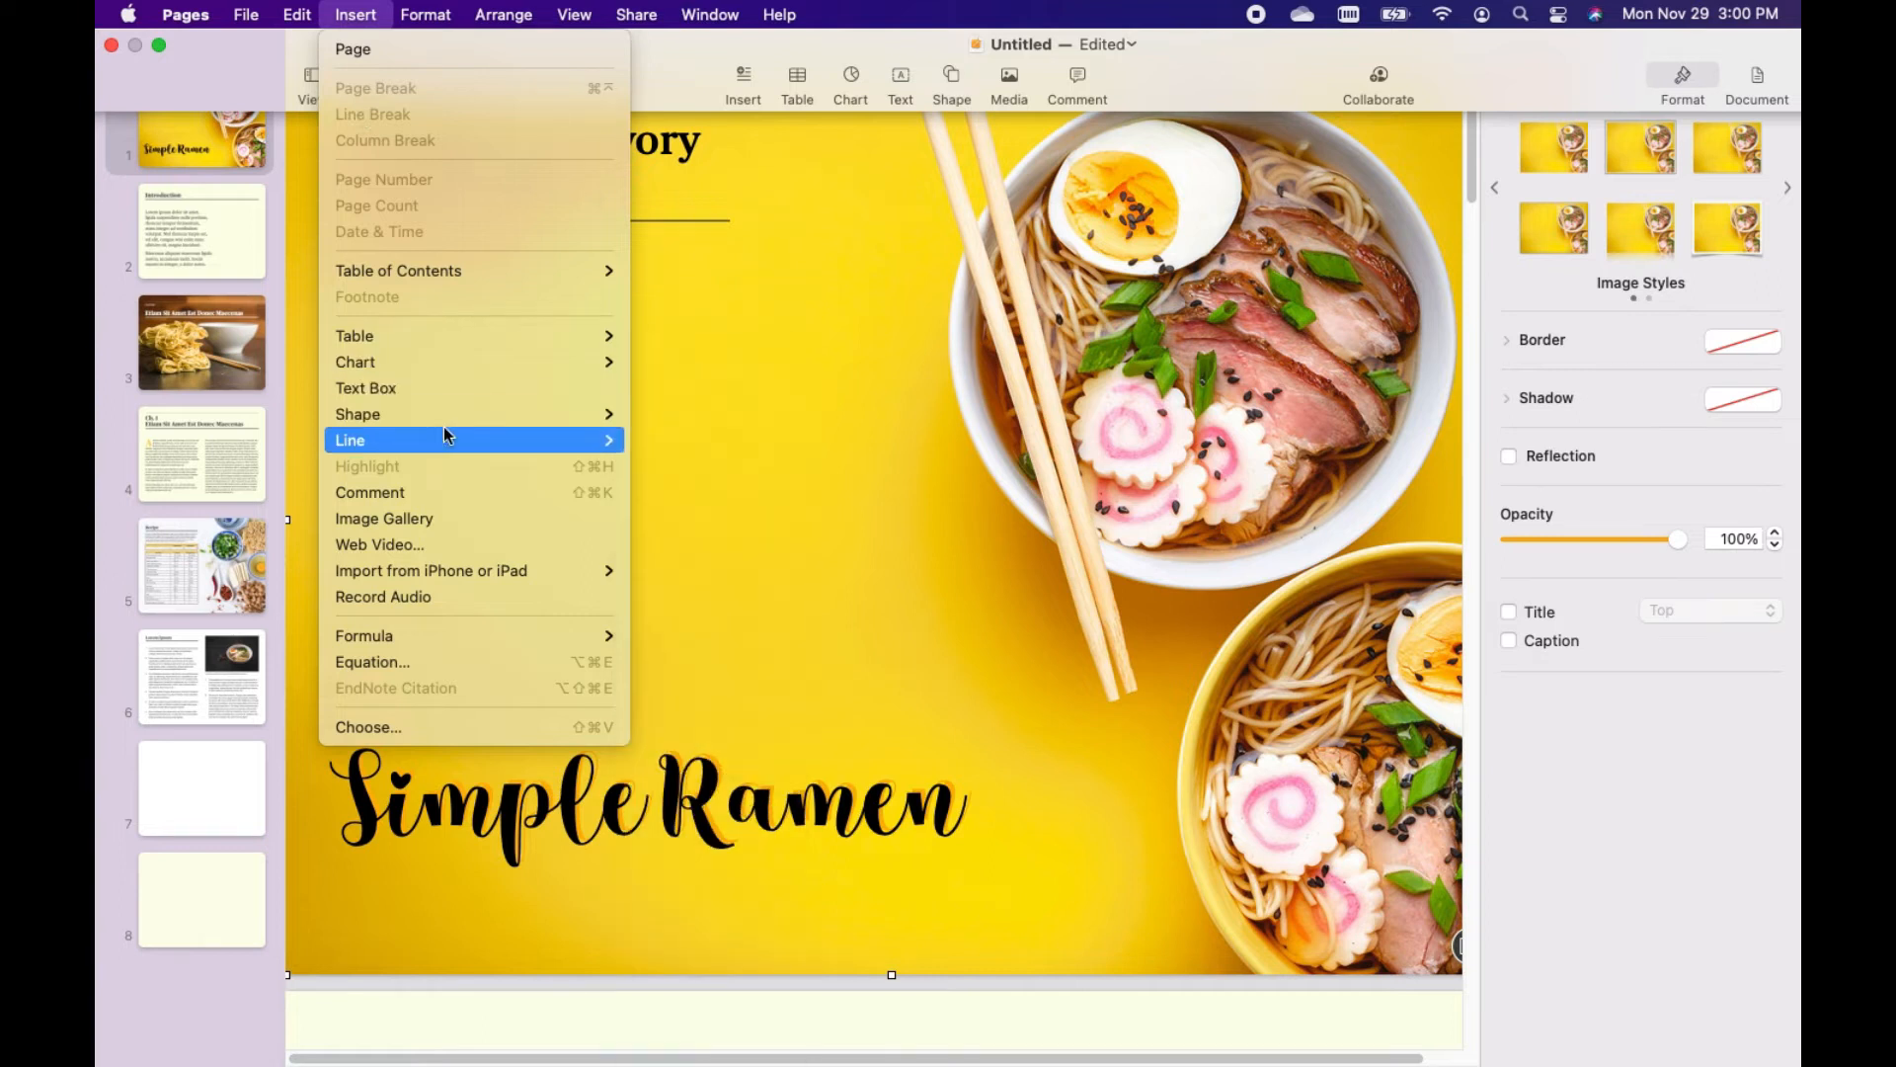
mouse_move(506, 407)
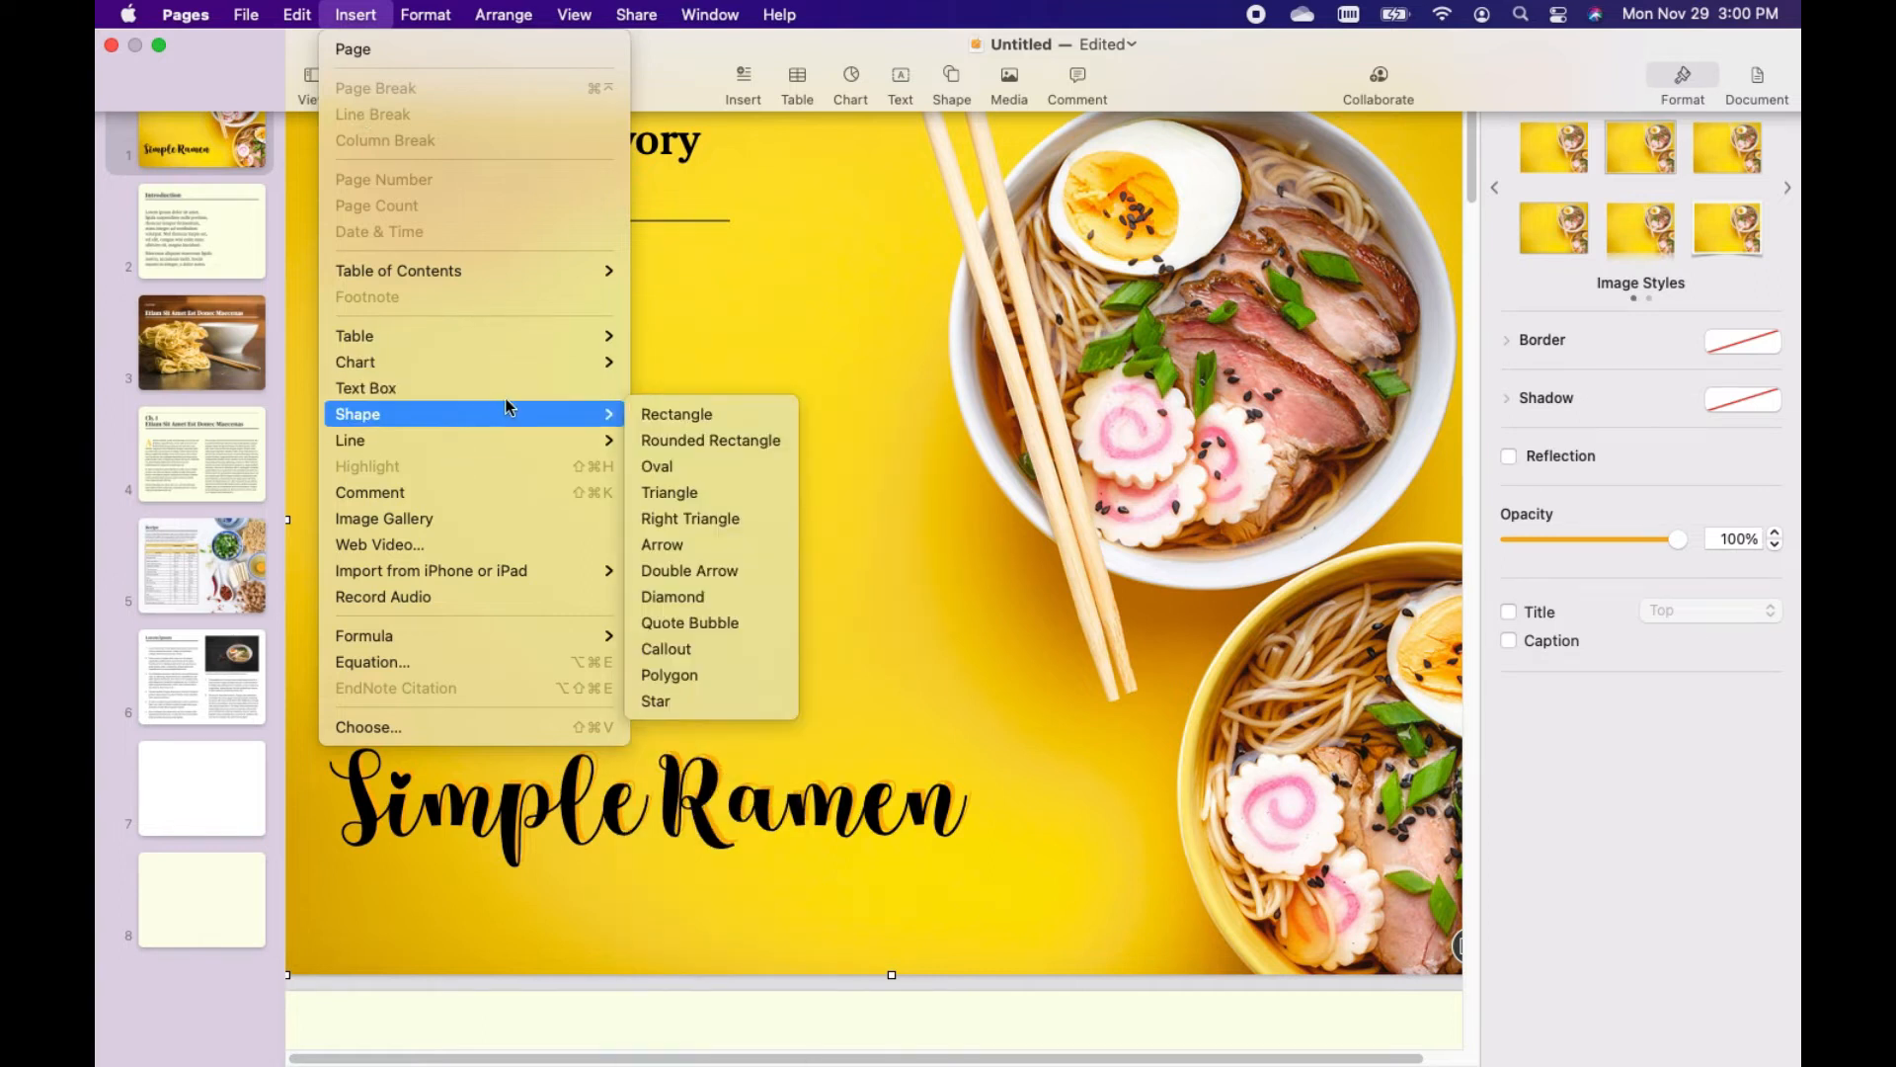
left_click(703, 467)
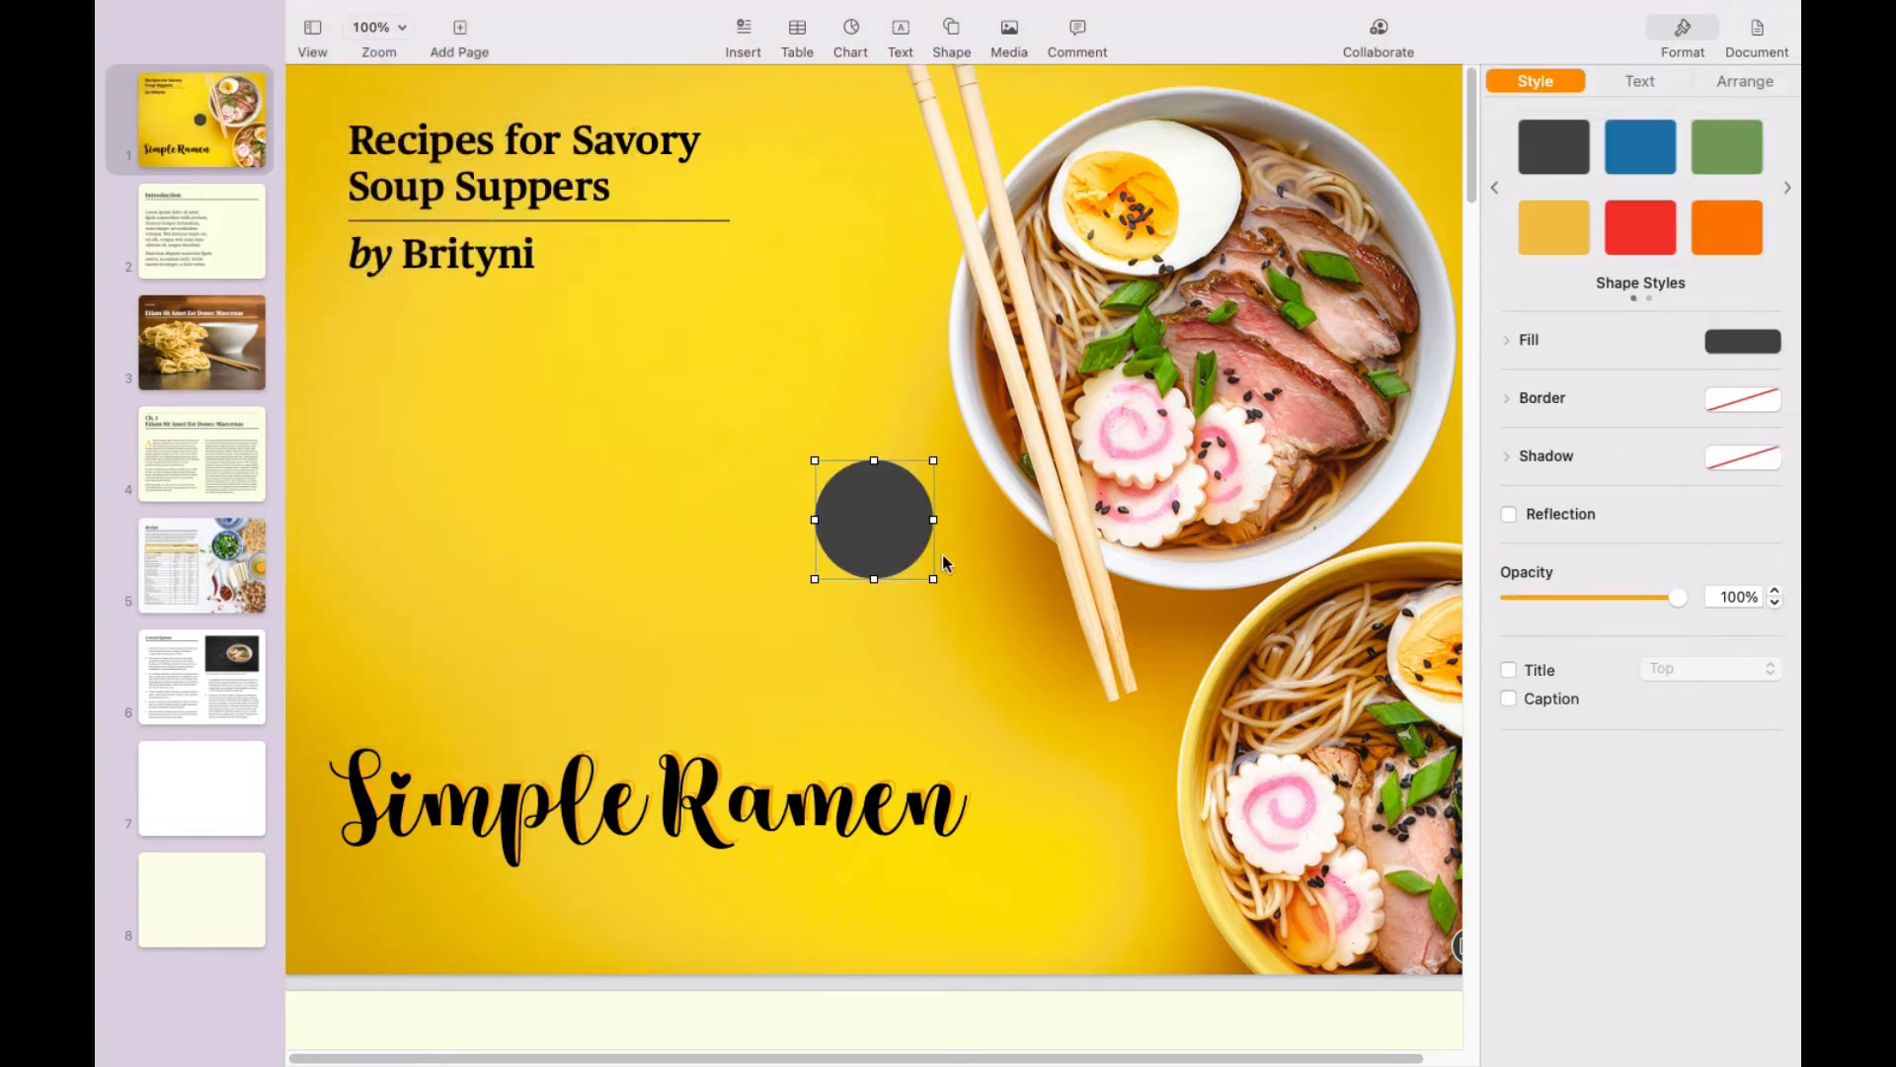
left_click_drag(933, 580, 1118, 716)
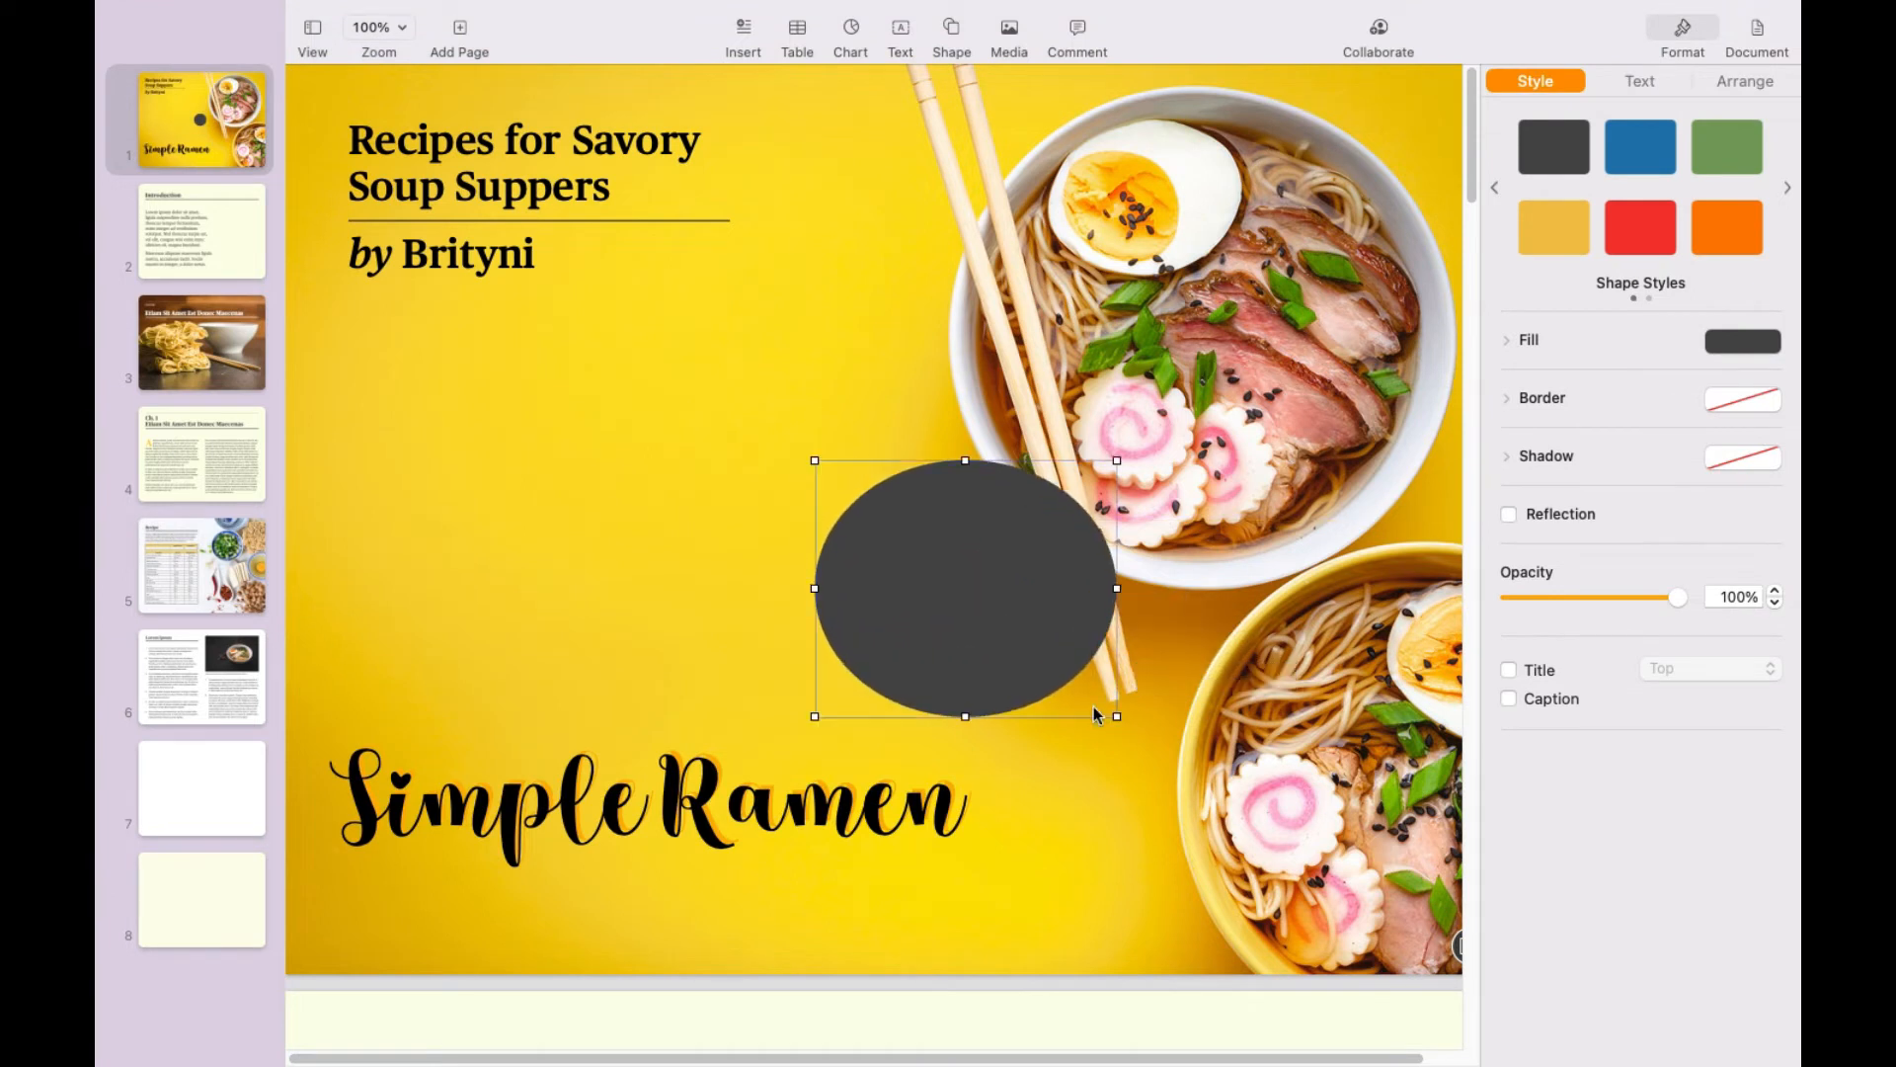
left_click_drag(1006, 642, 512, 663)
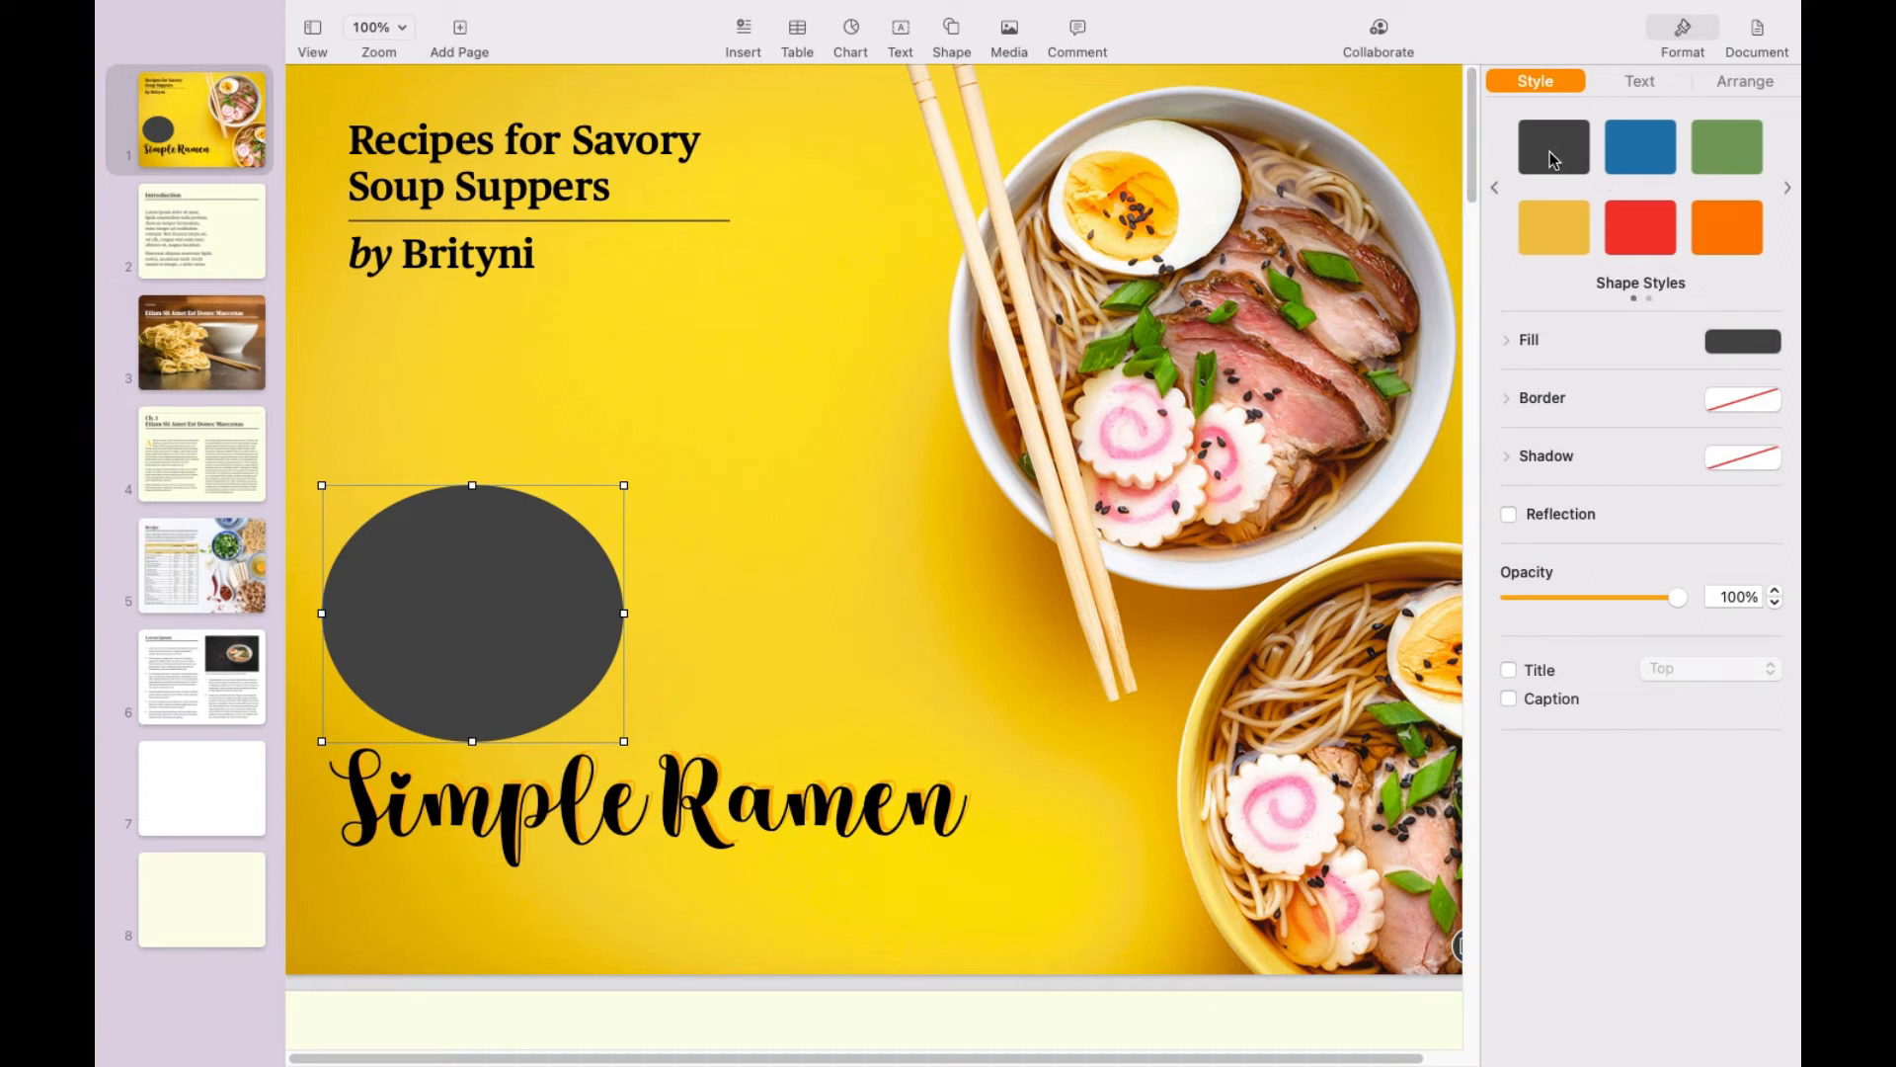
Step: Fill the oval with solid black and deselect it
left_click(1743, 342)
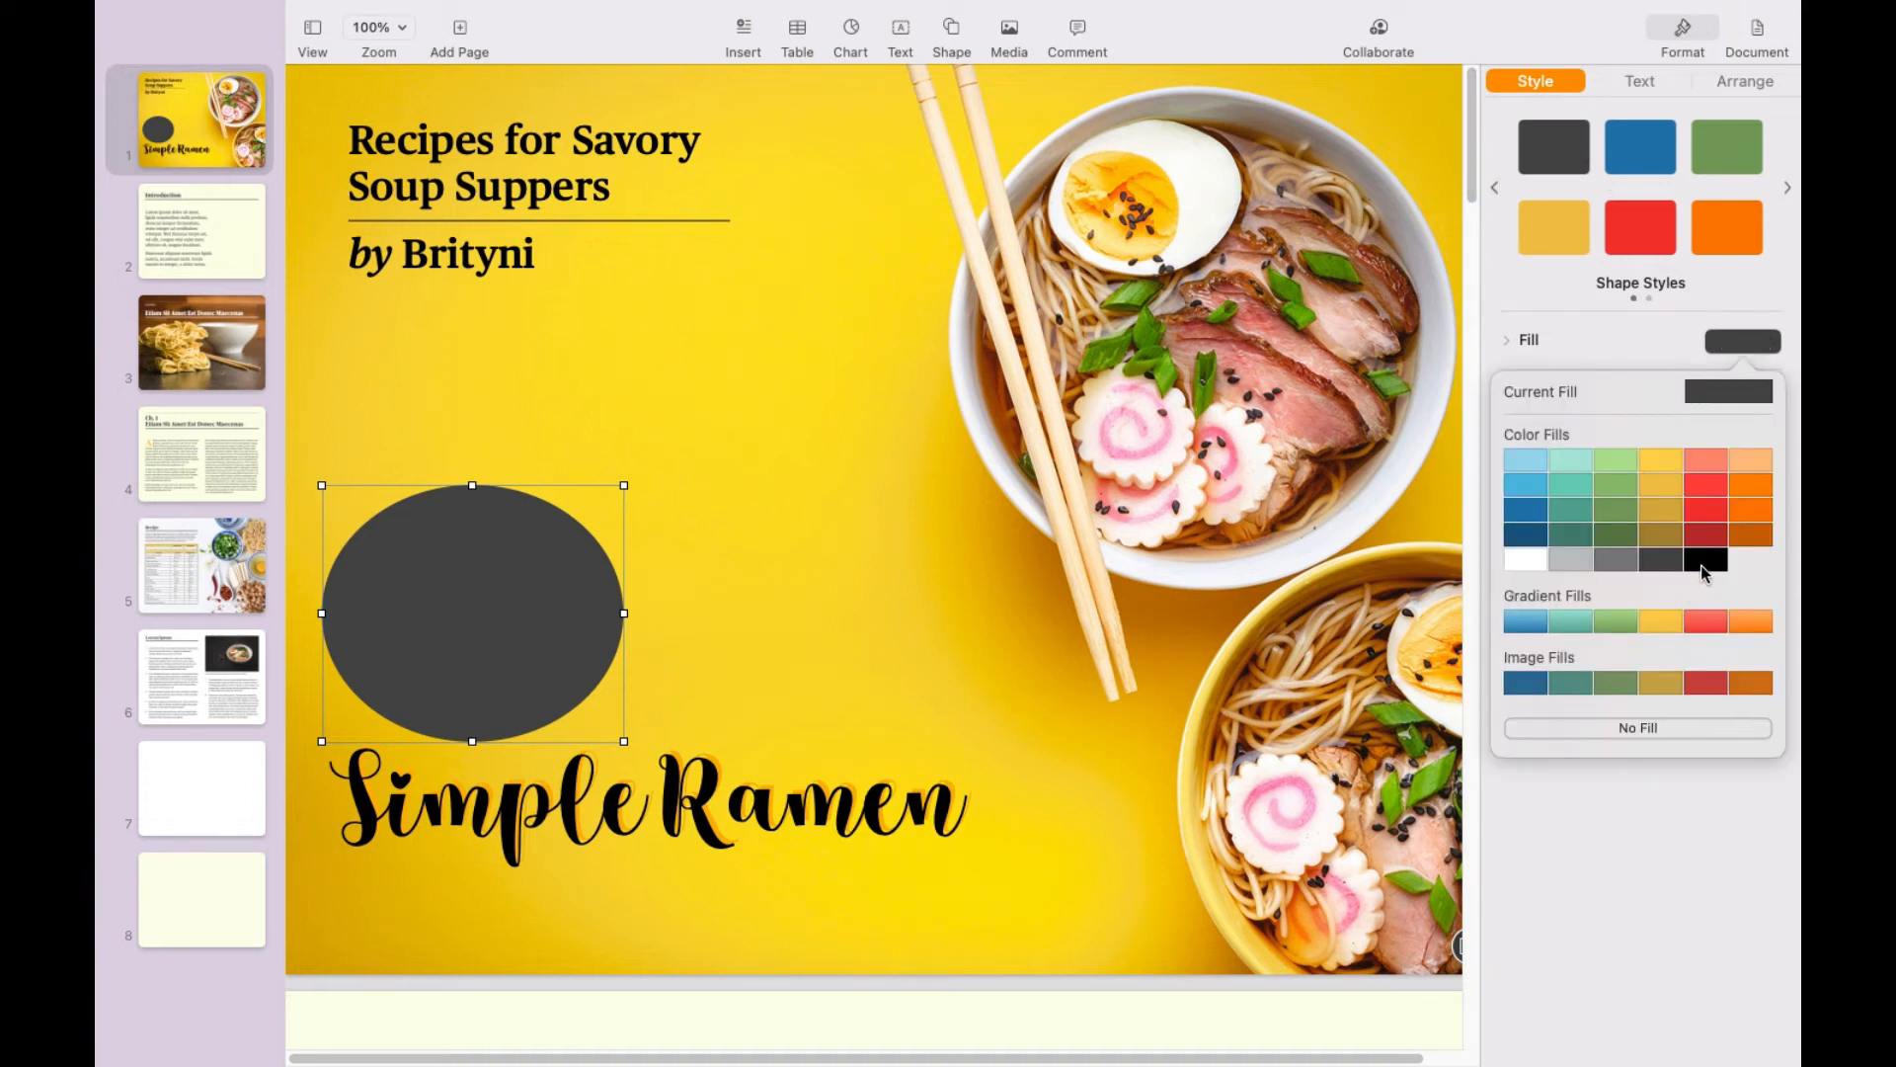
left_click(1701, 571)
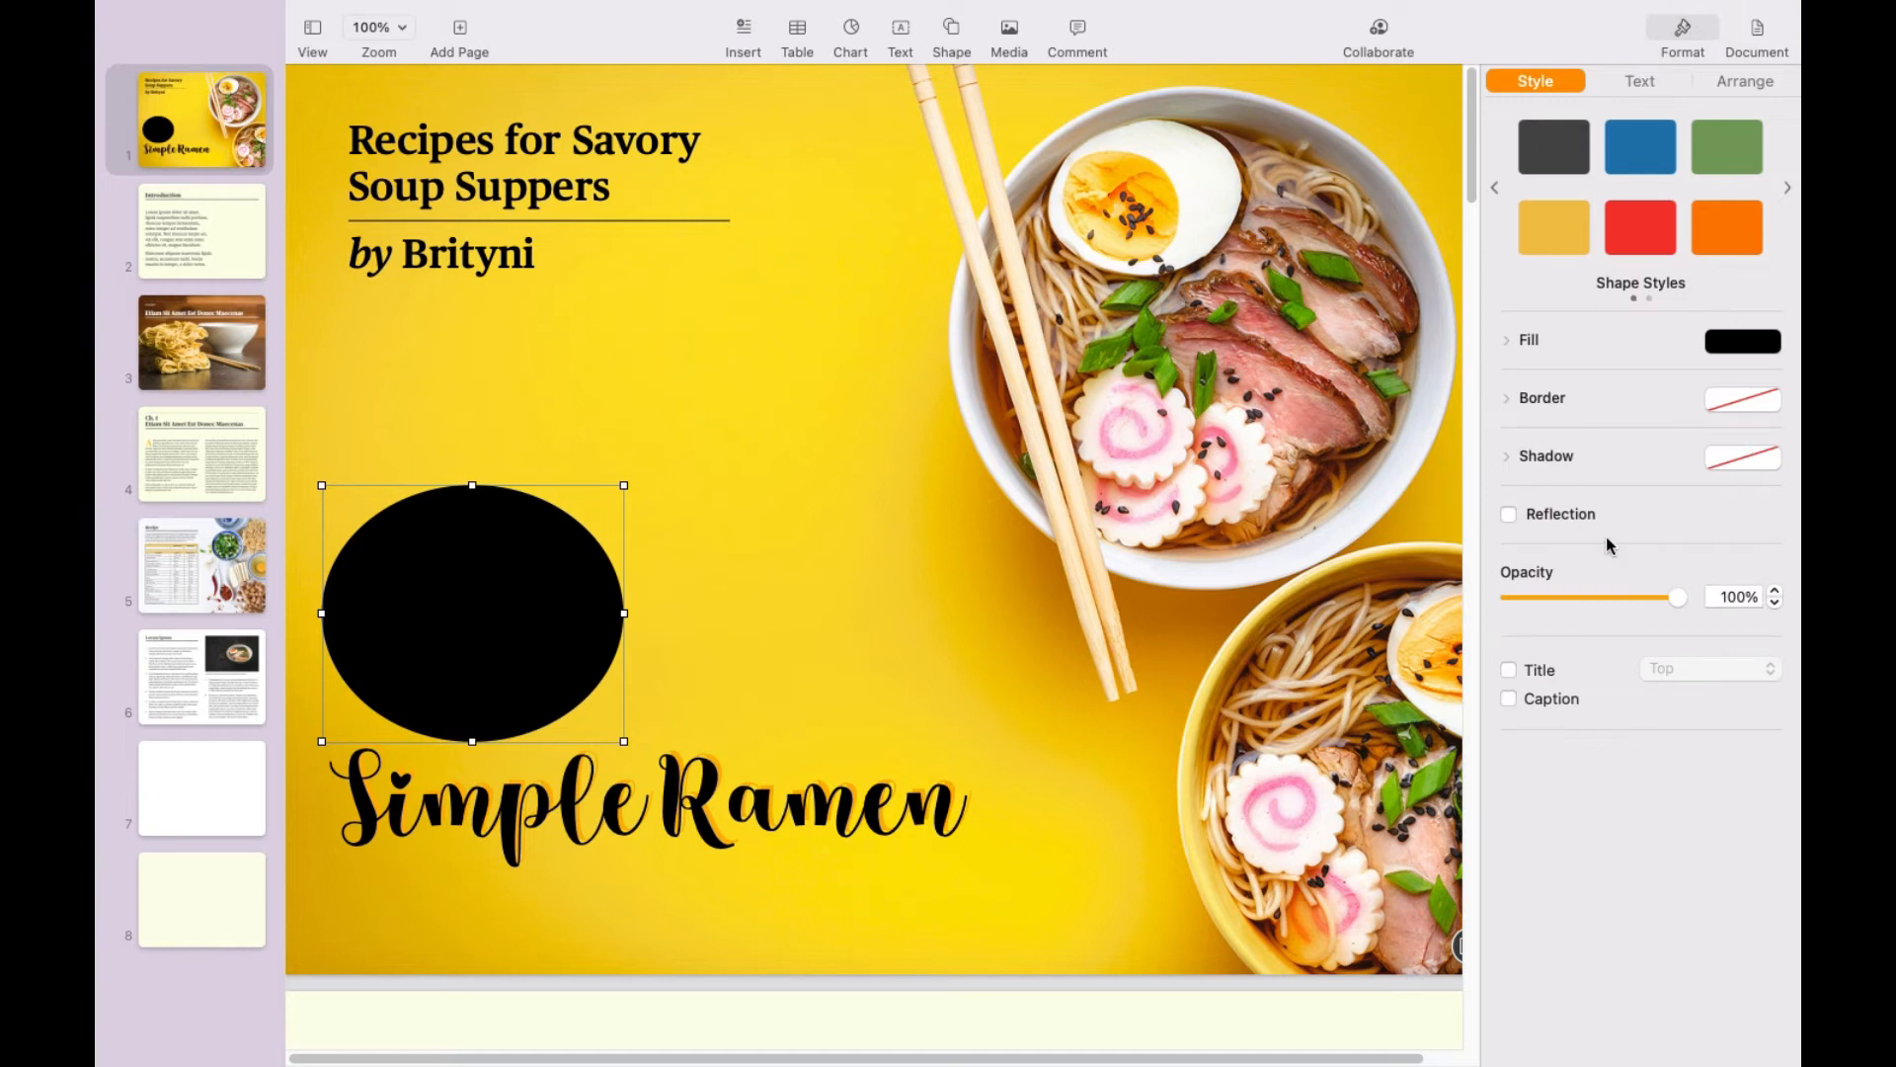
left_click(794, 547)
left_click(637, 343)
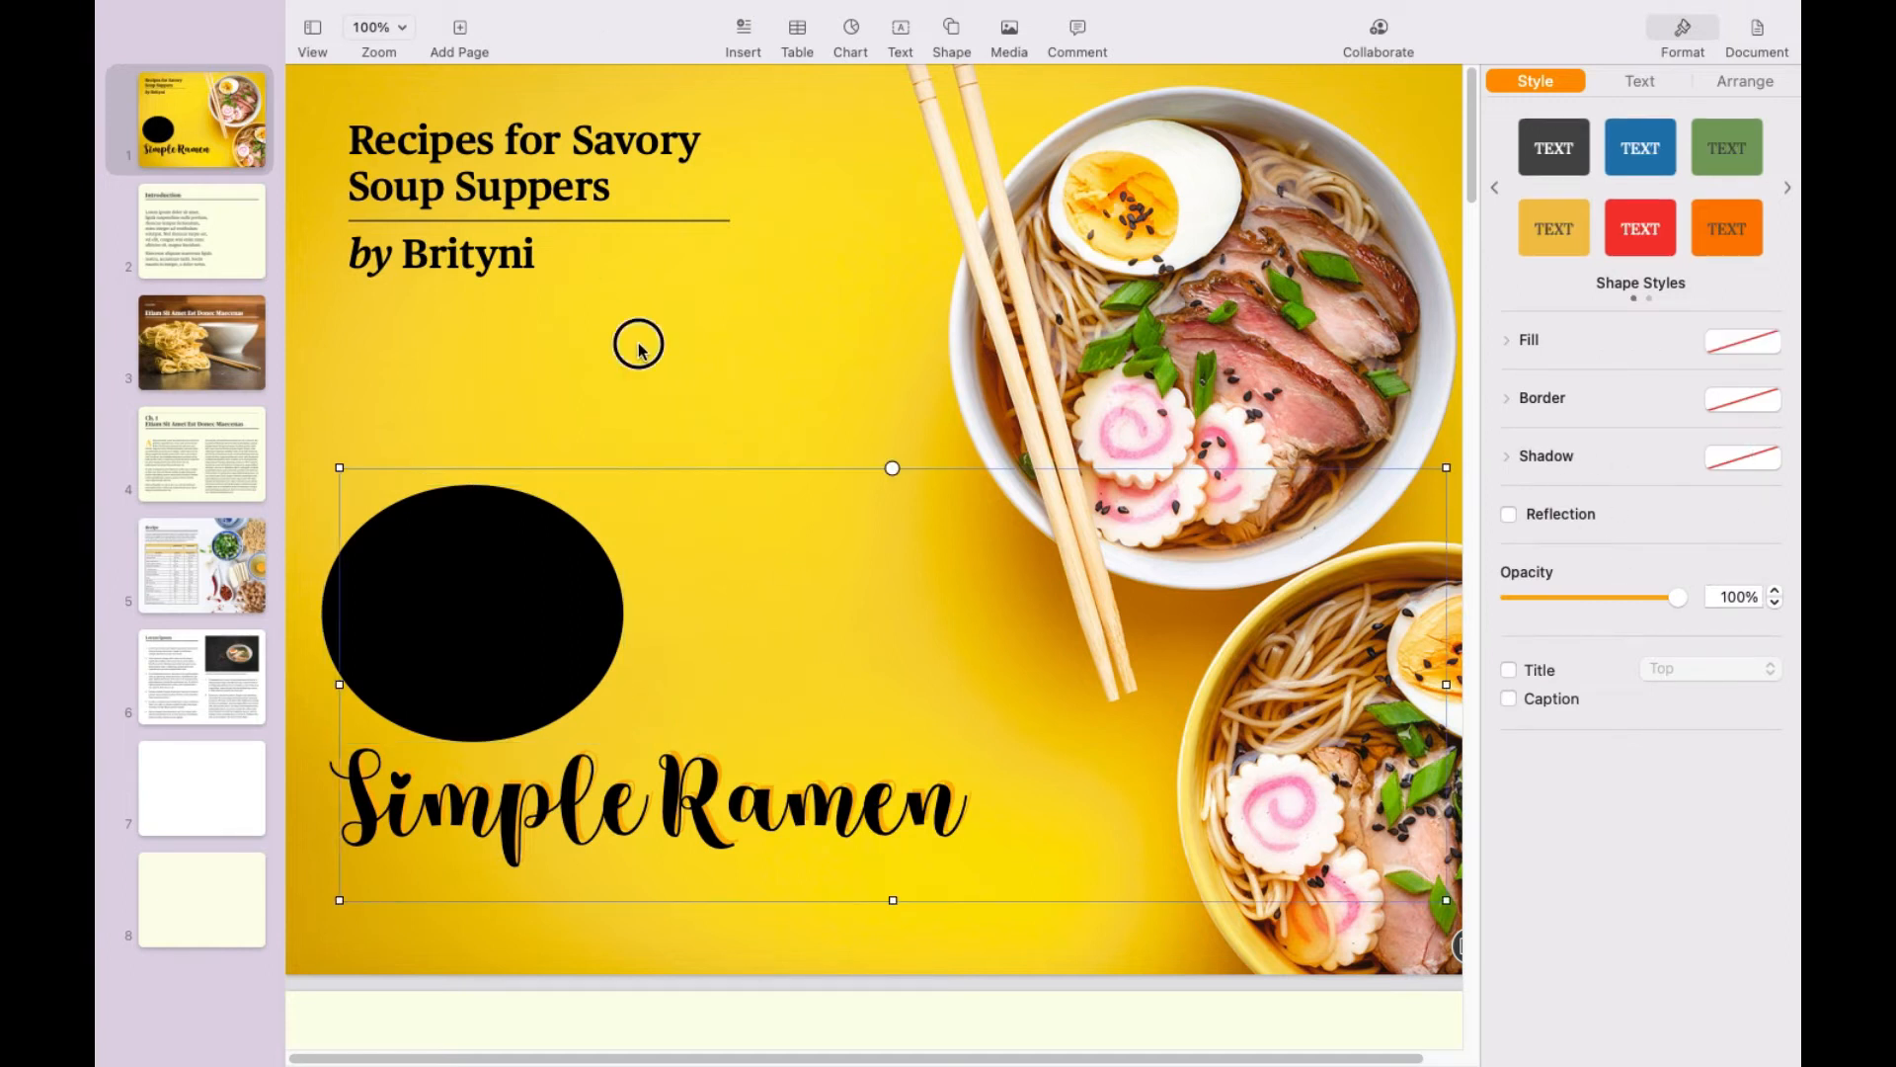
Step: Insert an image gallery on the cover and load the japanese-cuisine-ramen PNG from Downloads into it
mouse_move(383, 5)
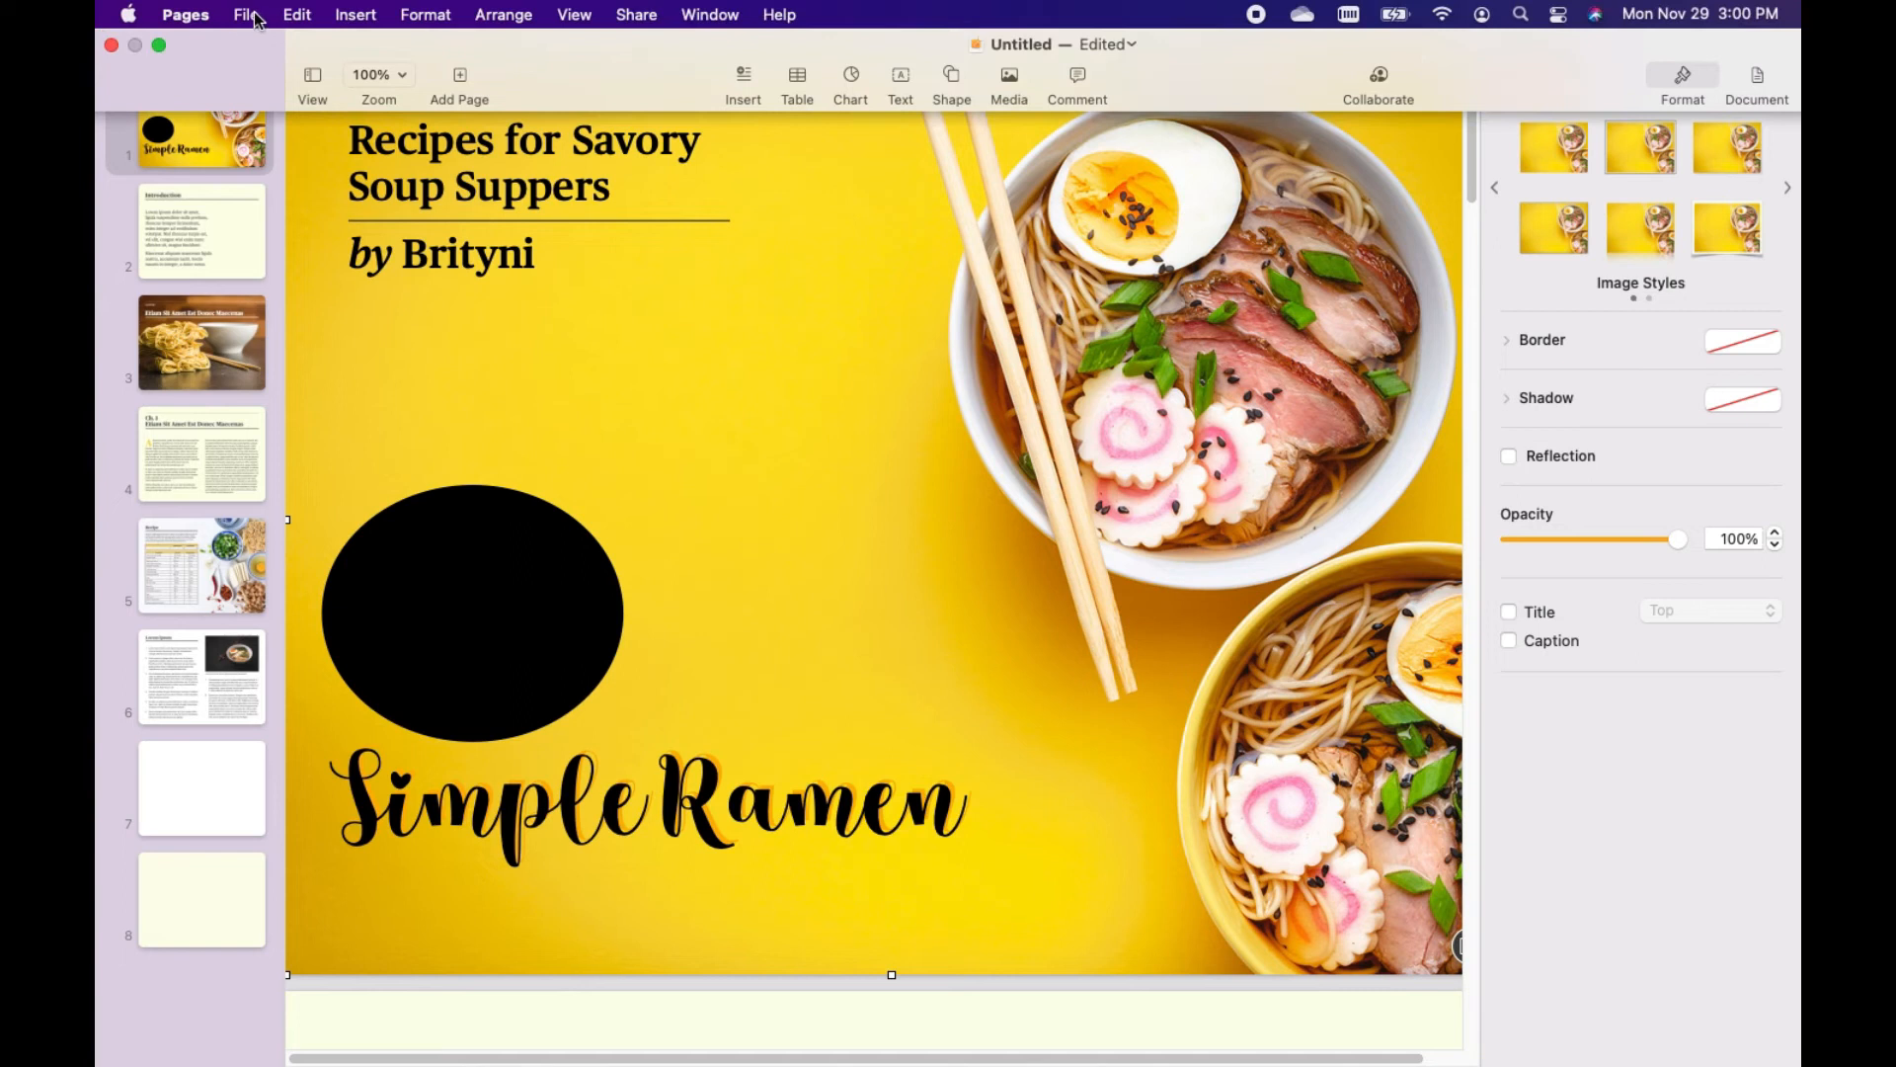
left_click(339, 15)
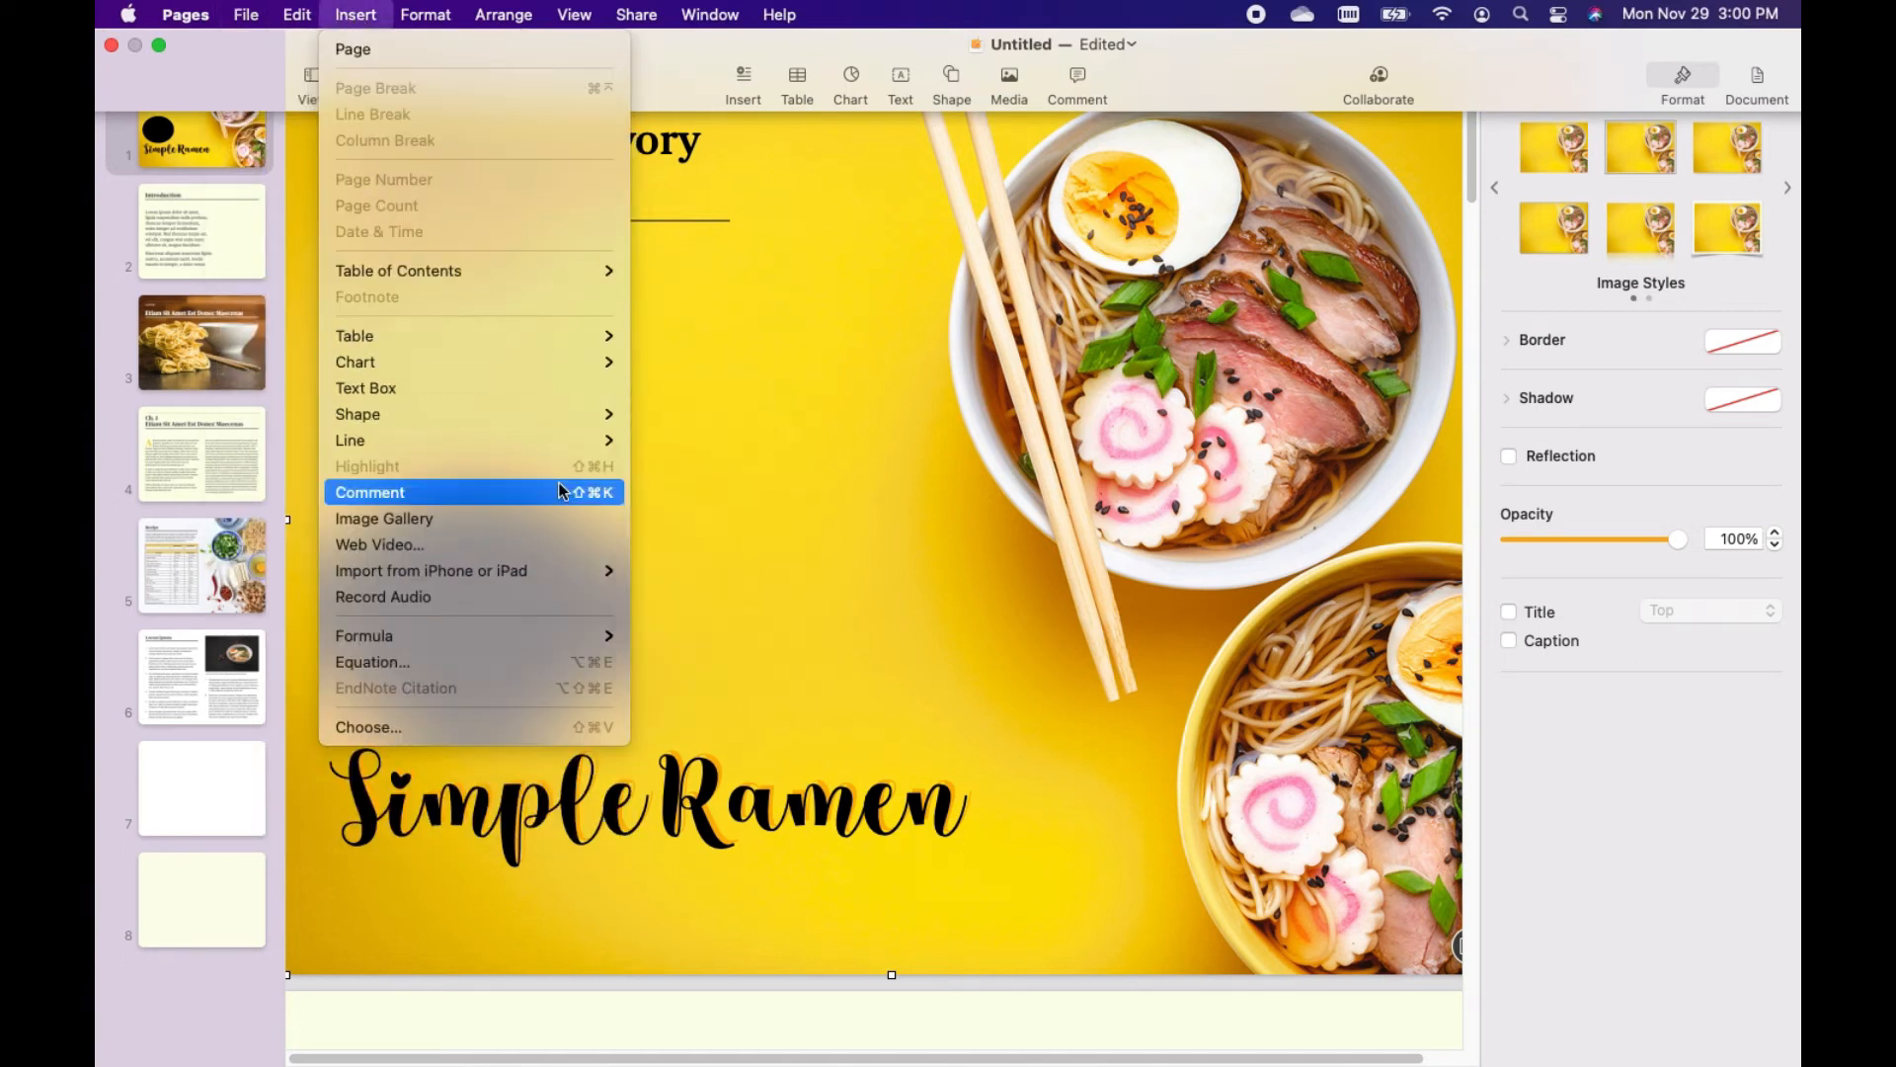
left_click(435, 519)
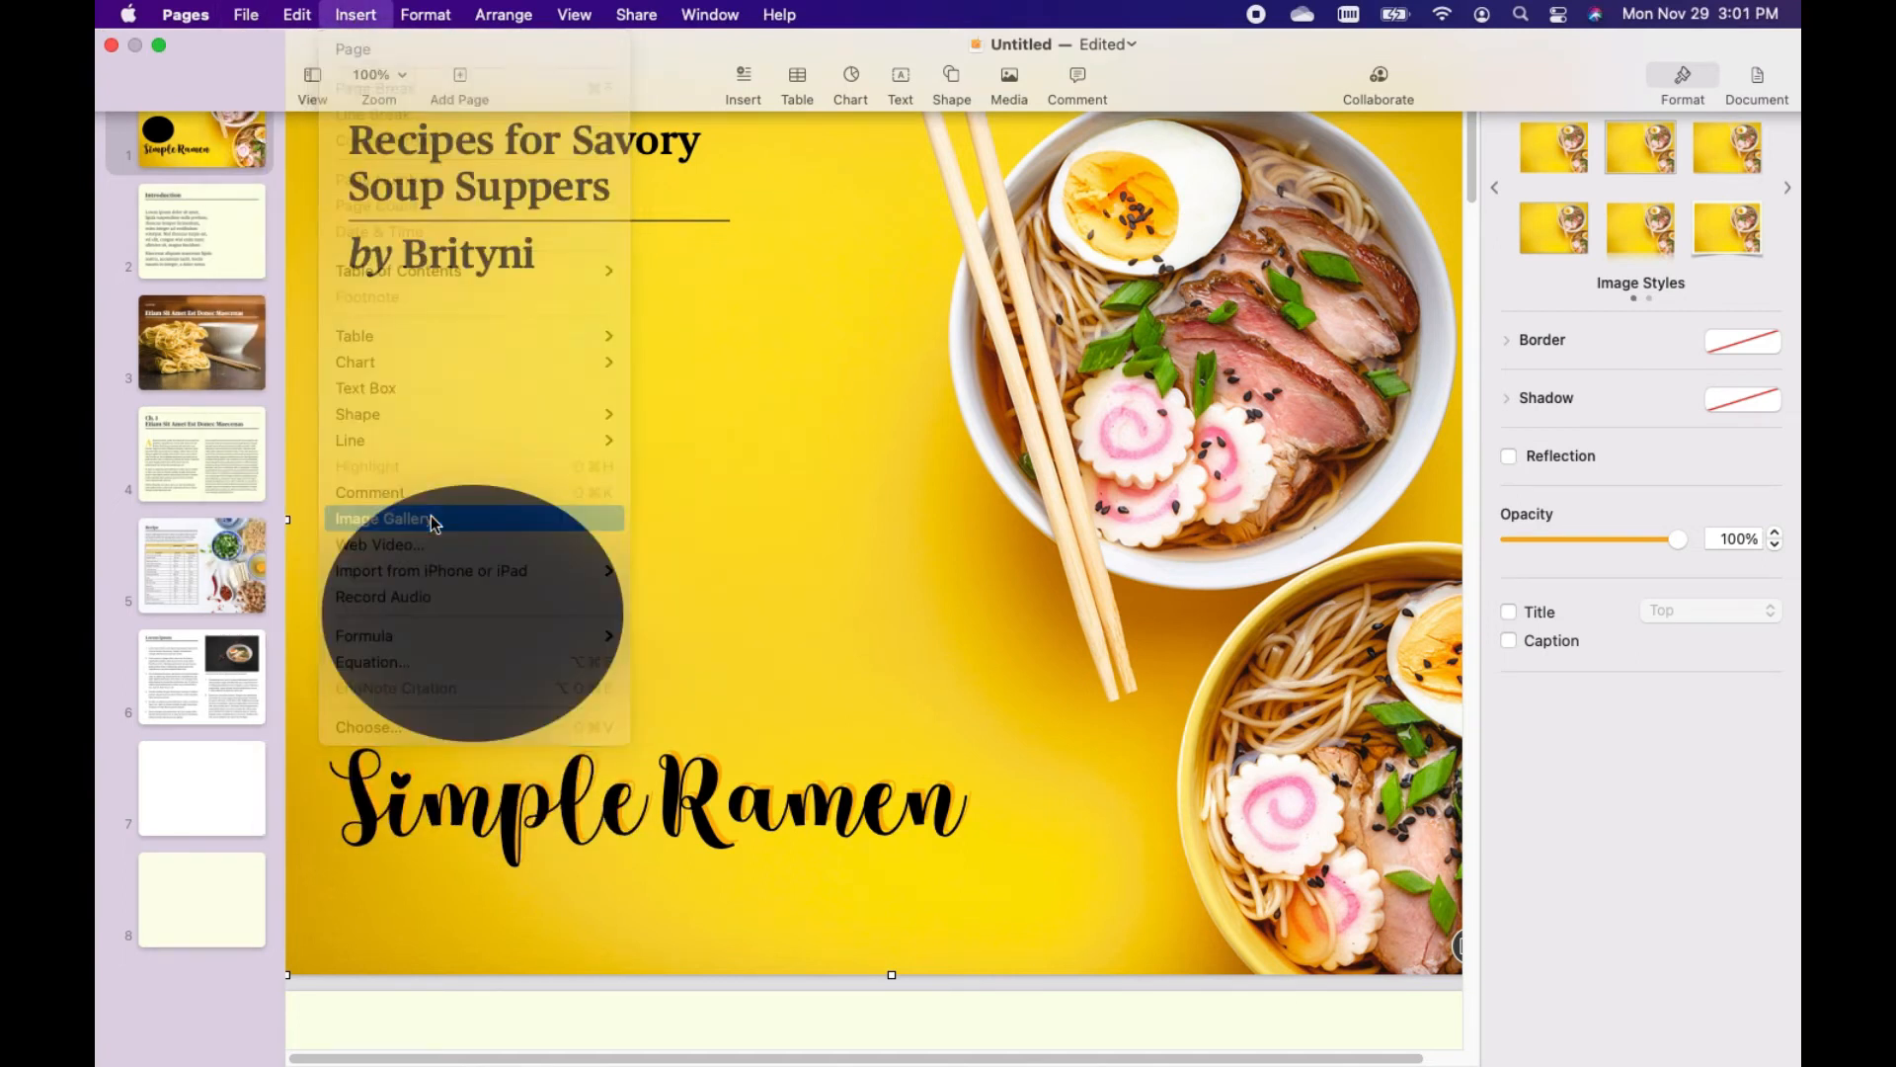
left_click(1077, 647)
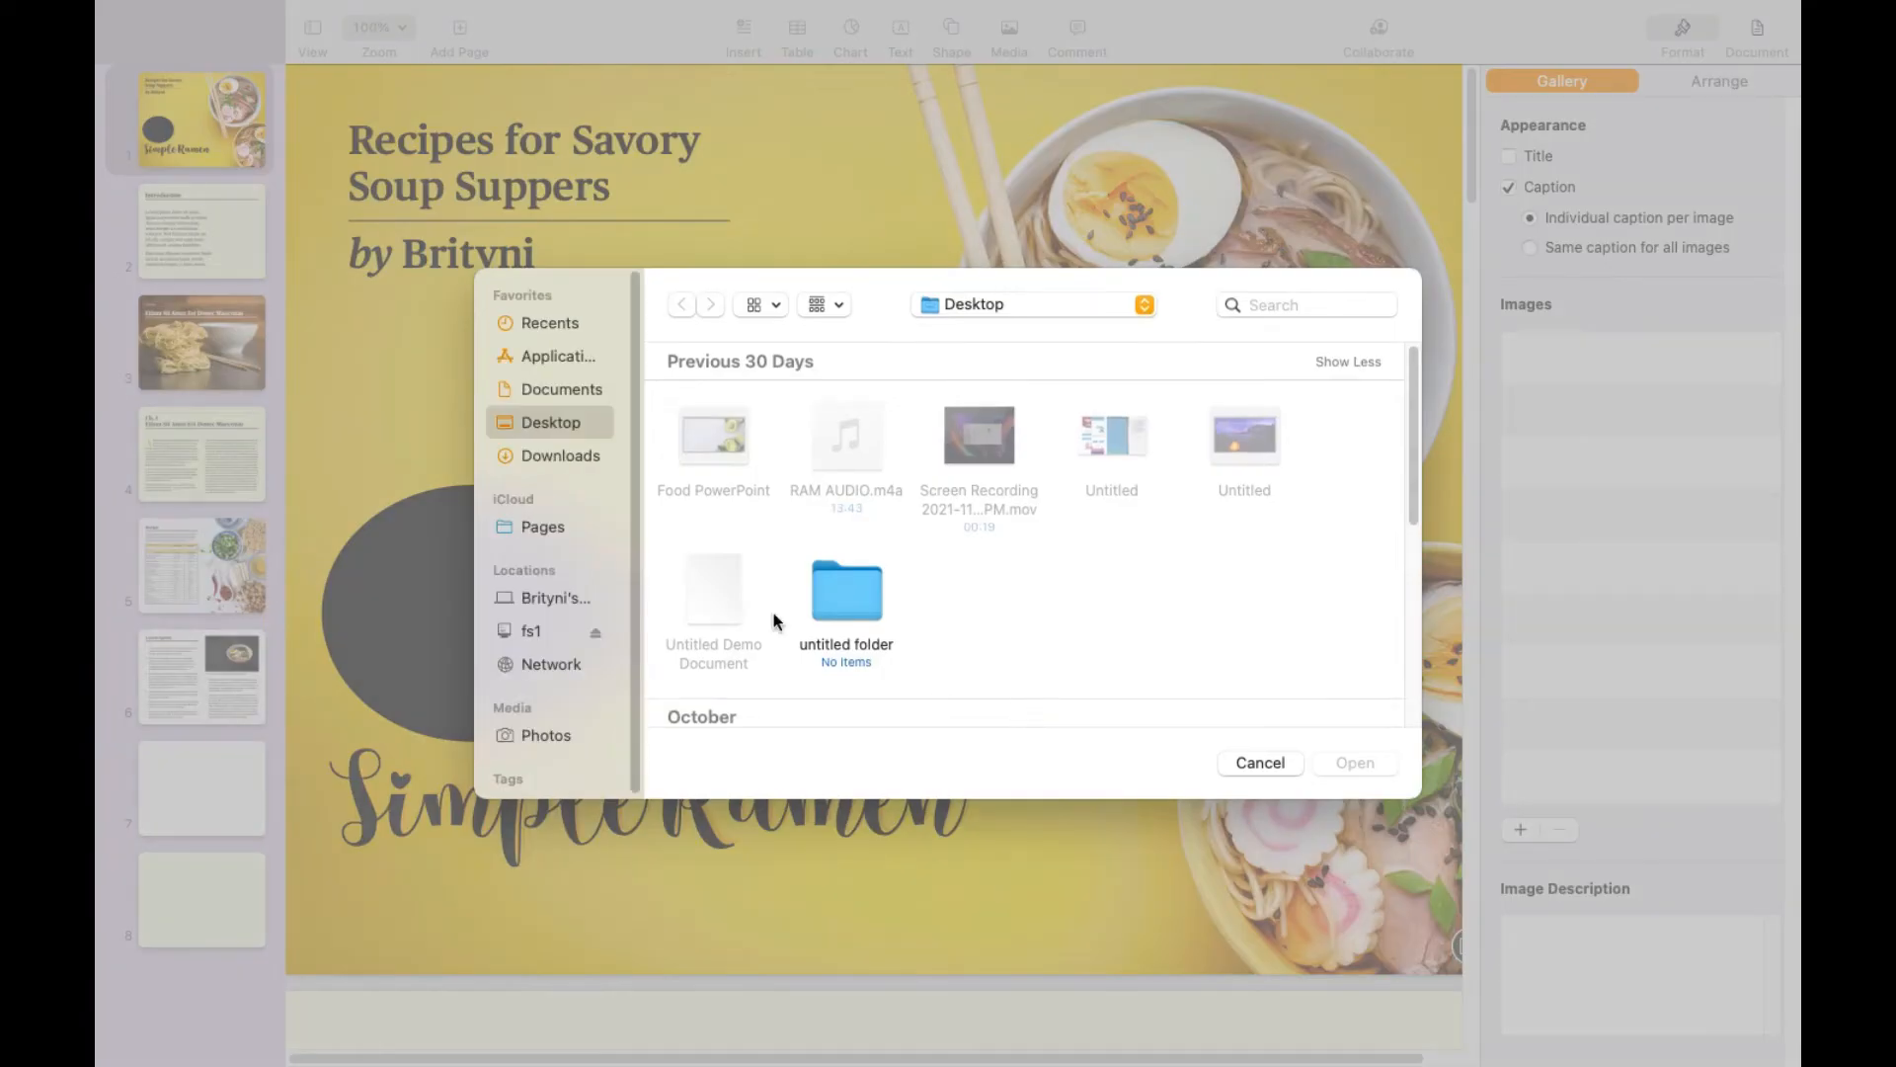
left_click(520, 454)
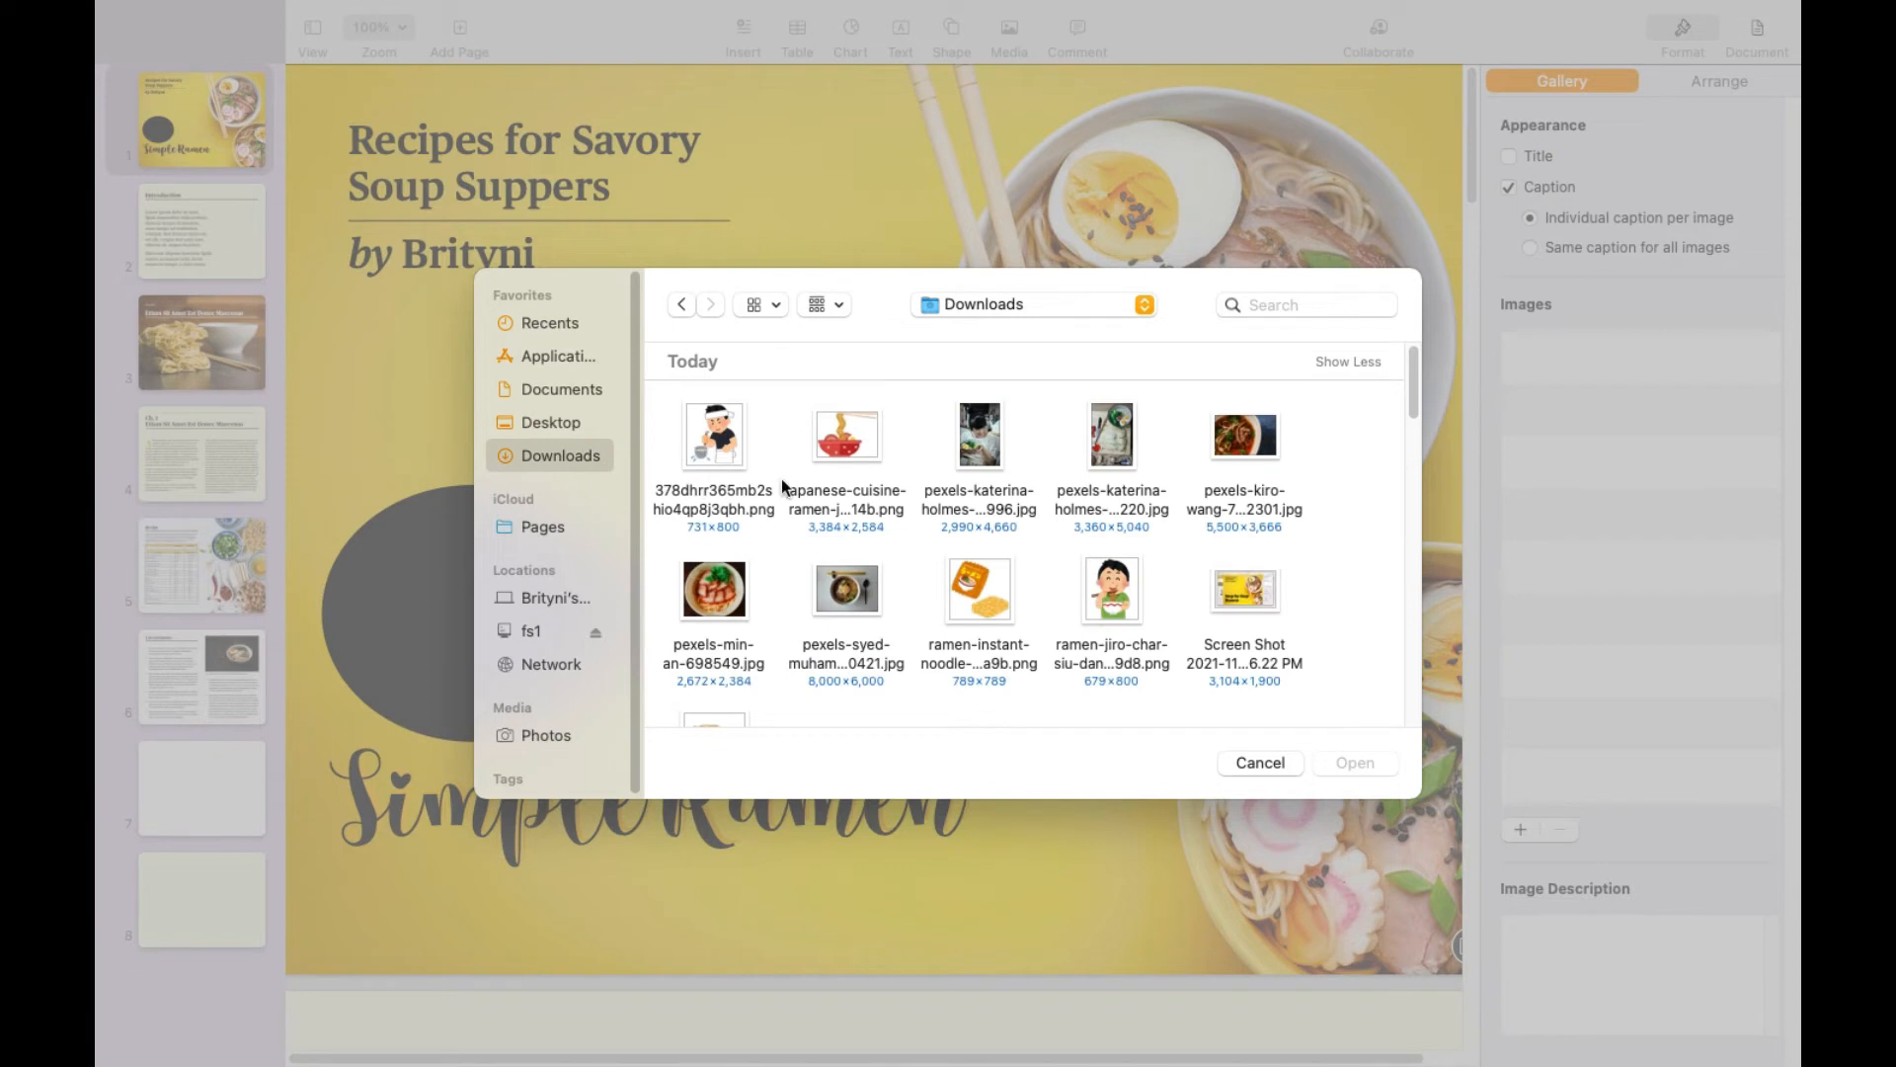
scroll(1007, 583, "down", 3)
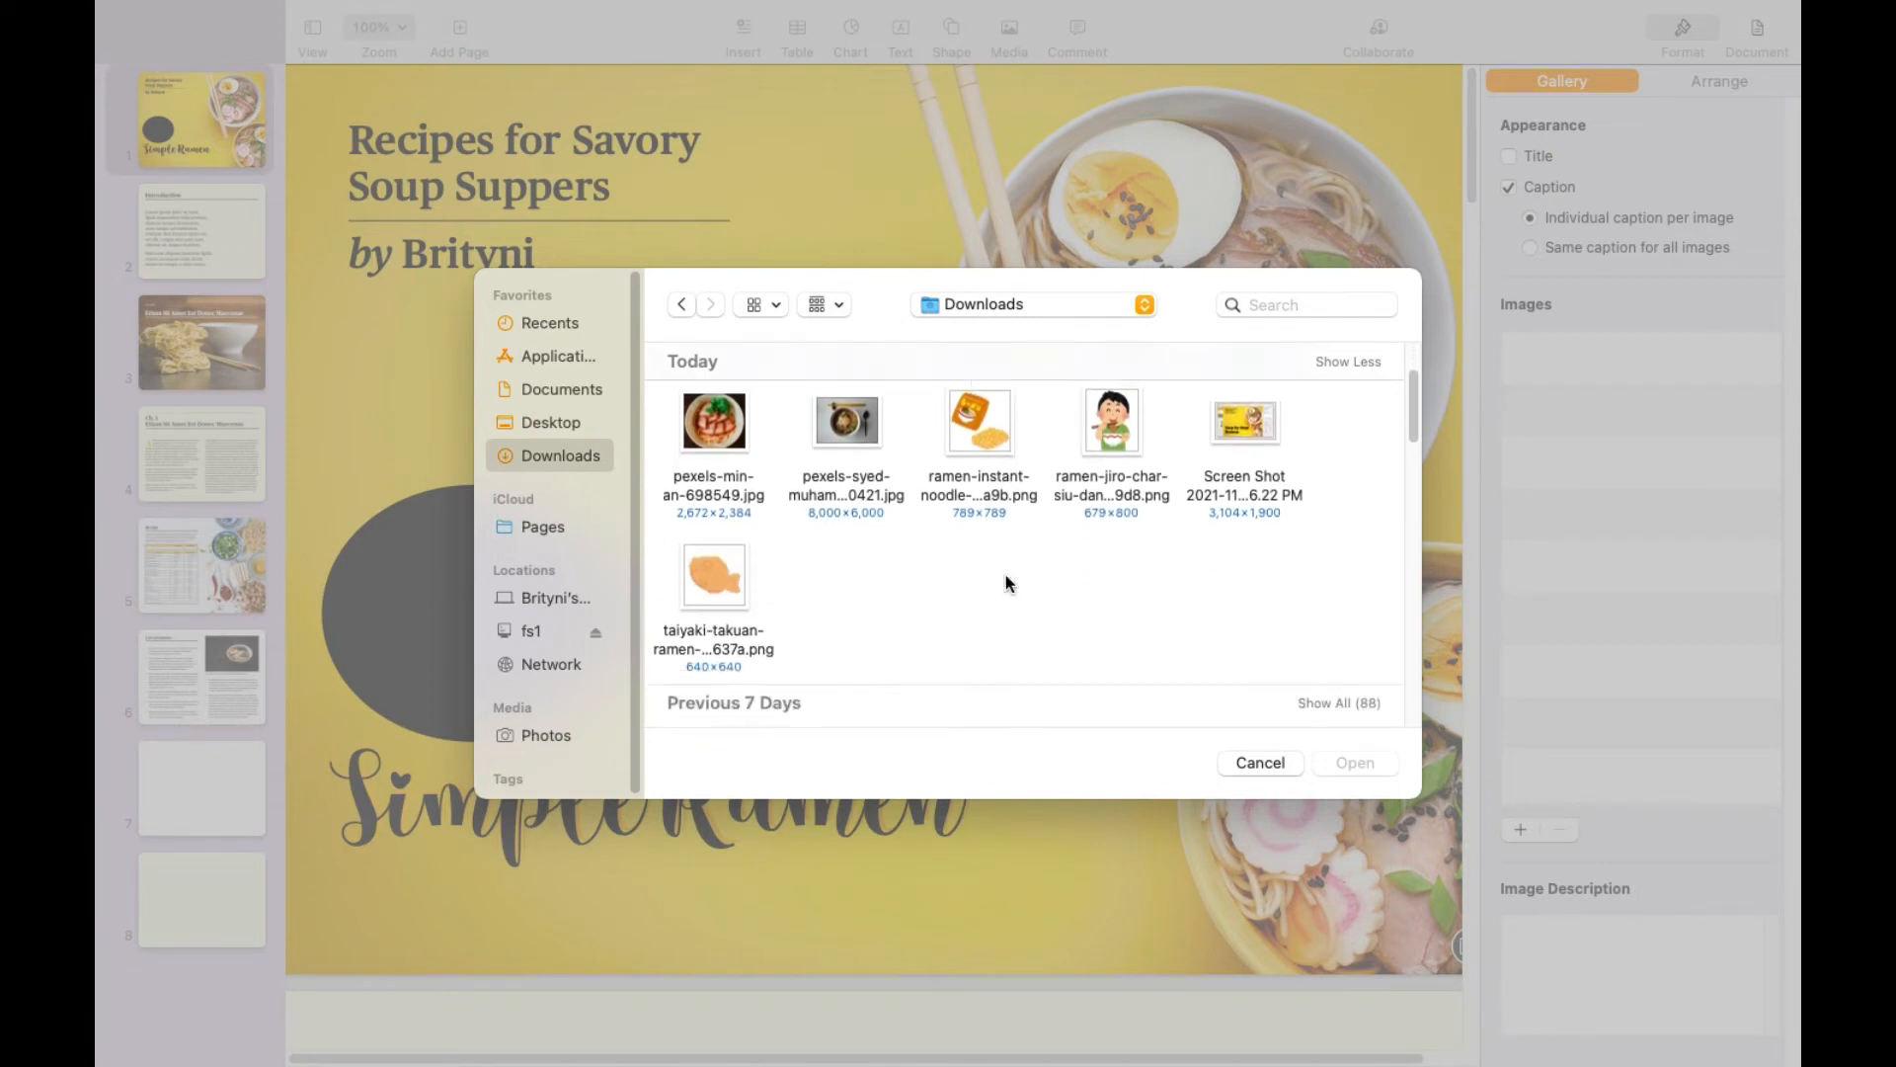
scroll(1006, 575, "up", 4)
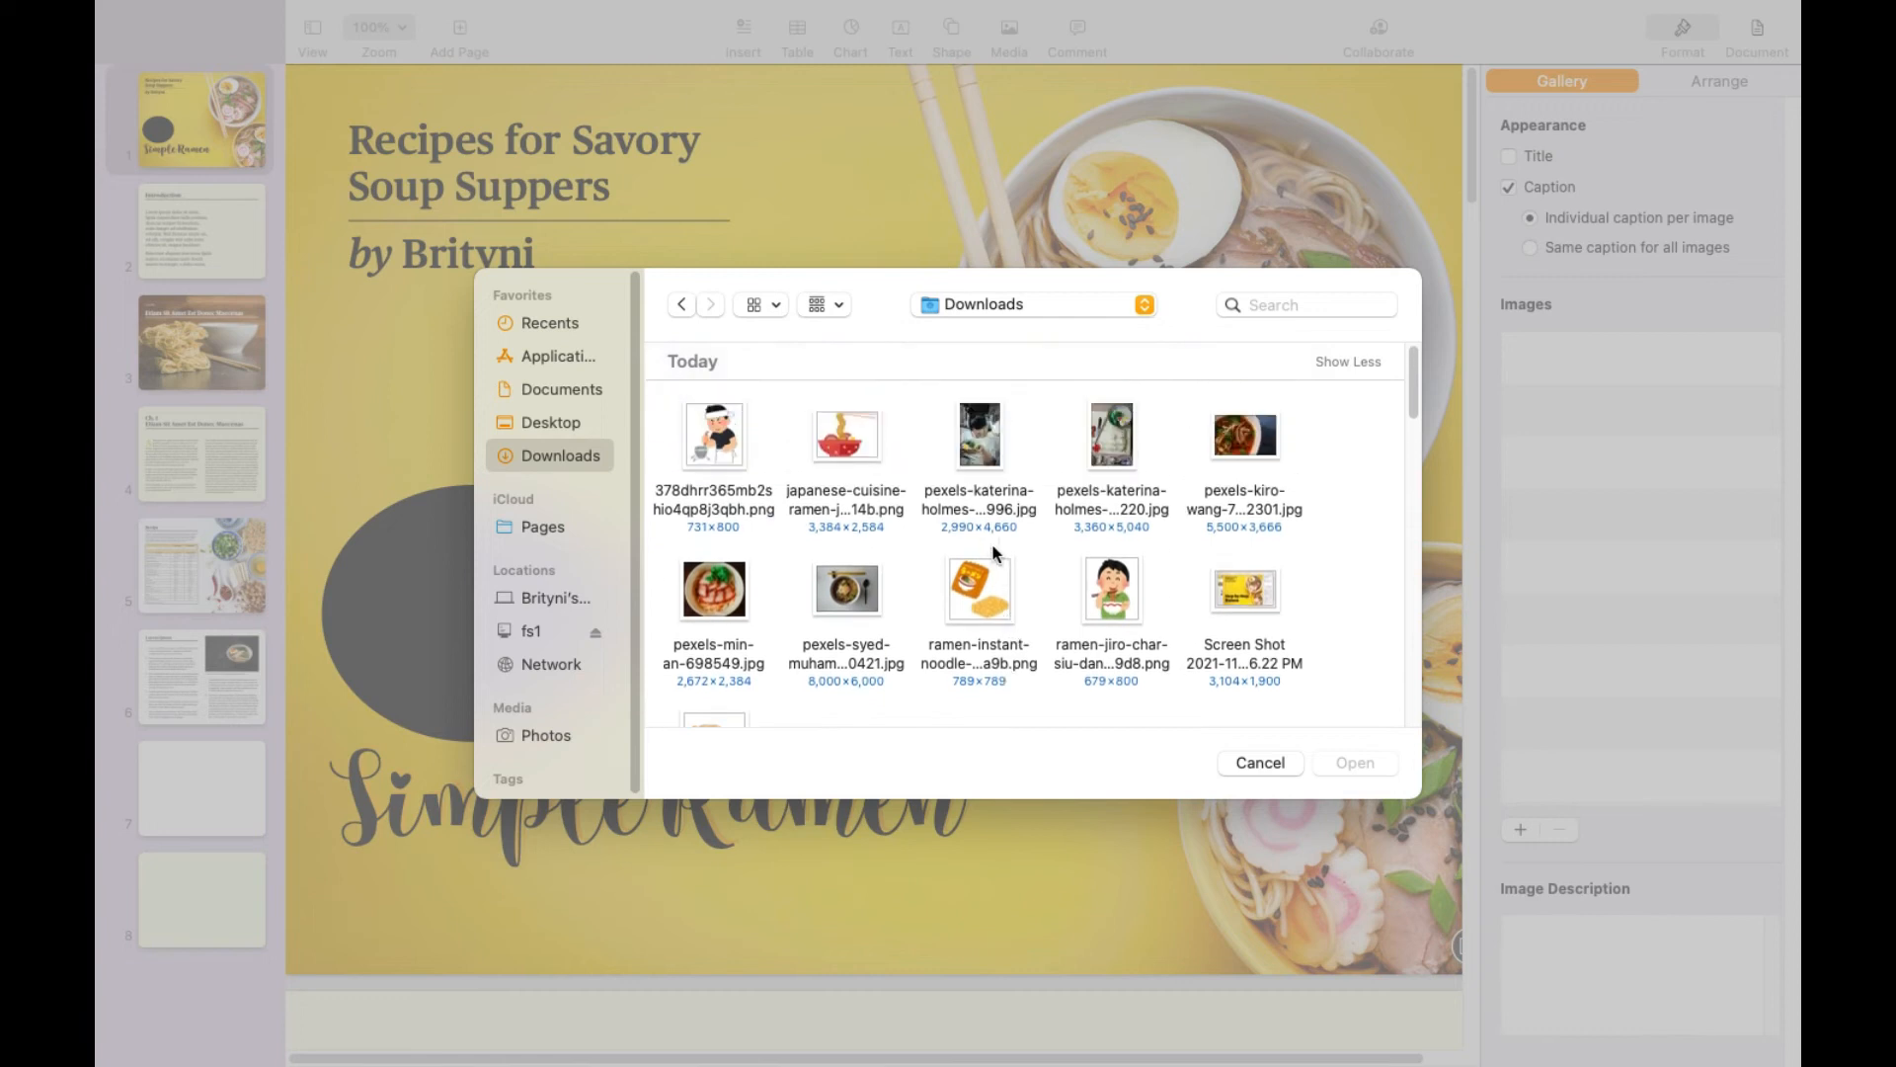
left_click(861, 436)
left_click(1353, 763)
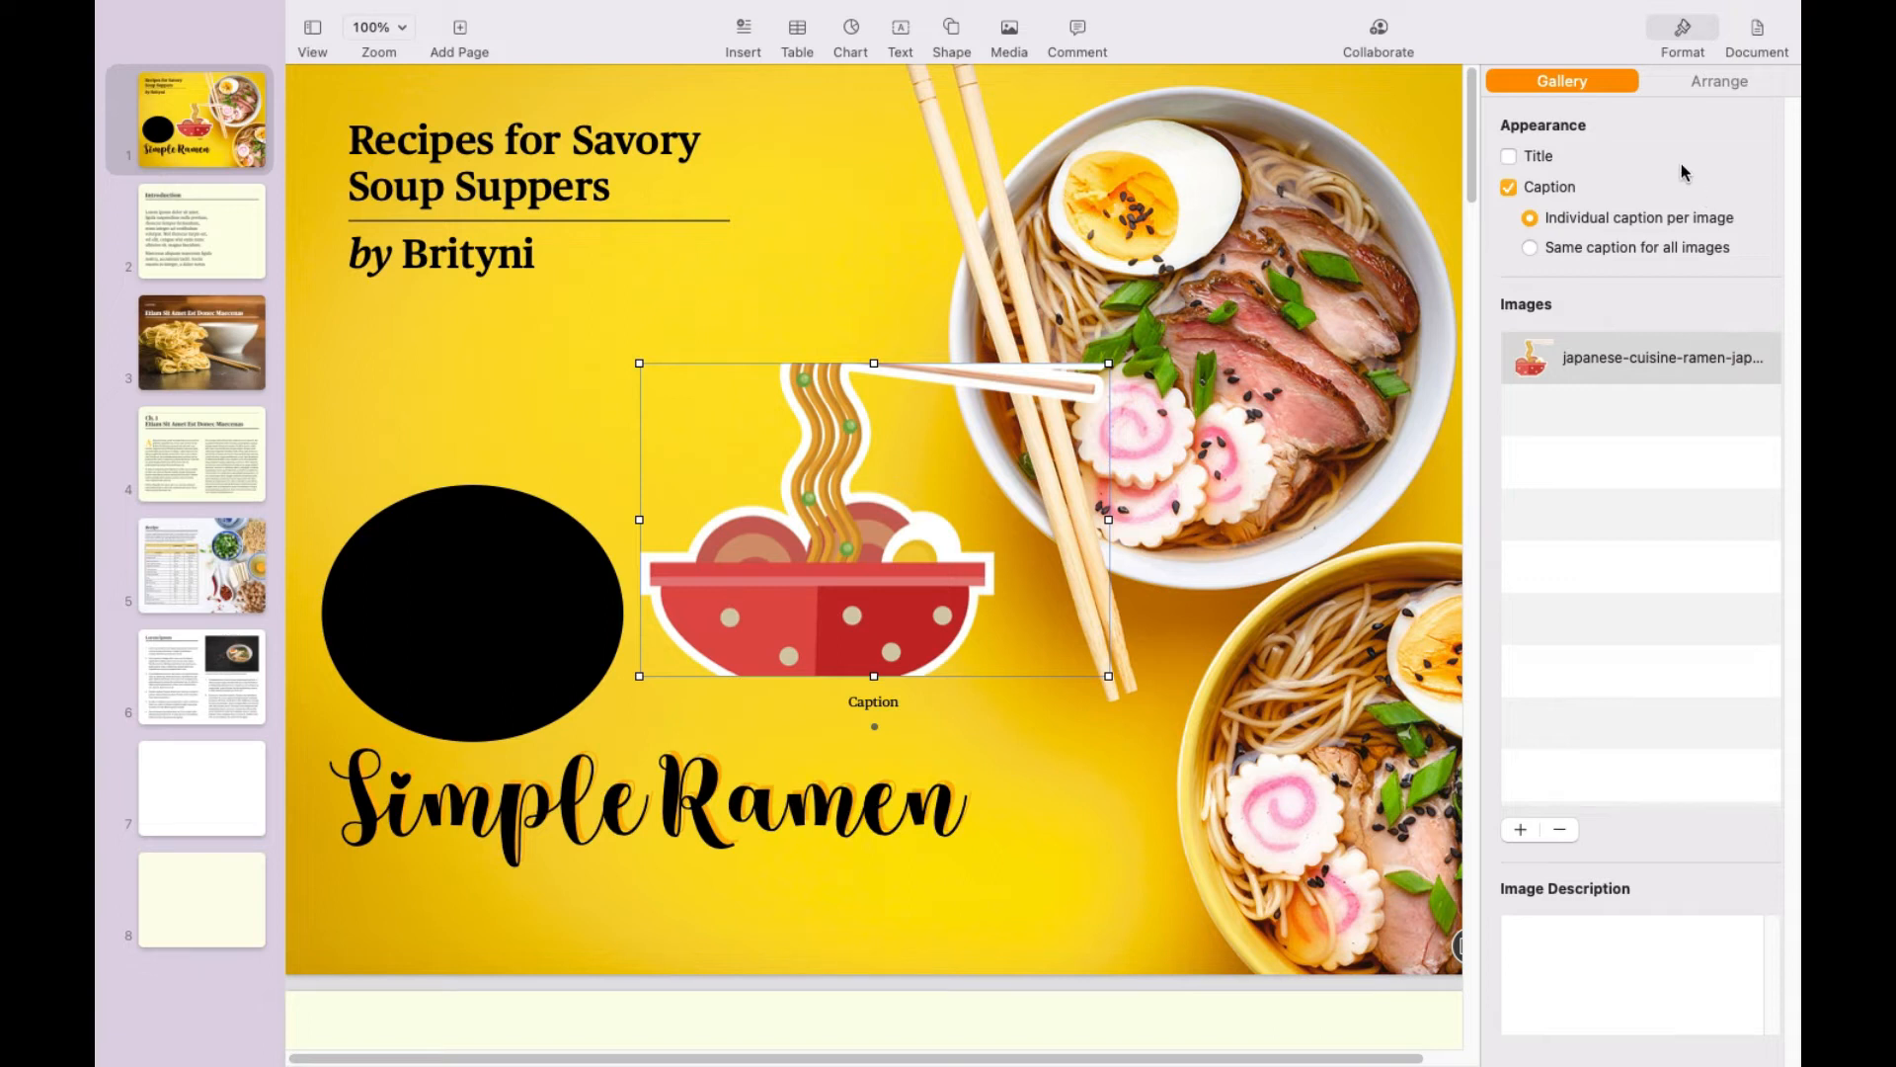
Step: Turn off the gallery's caption and move the ramen bowl illustration over the black oval
left_click(1510, 187)
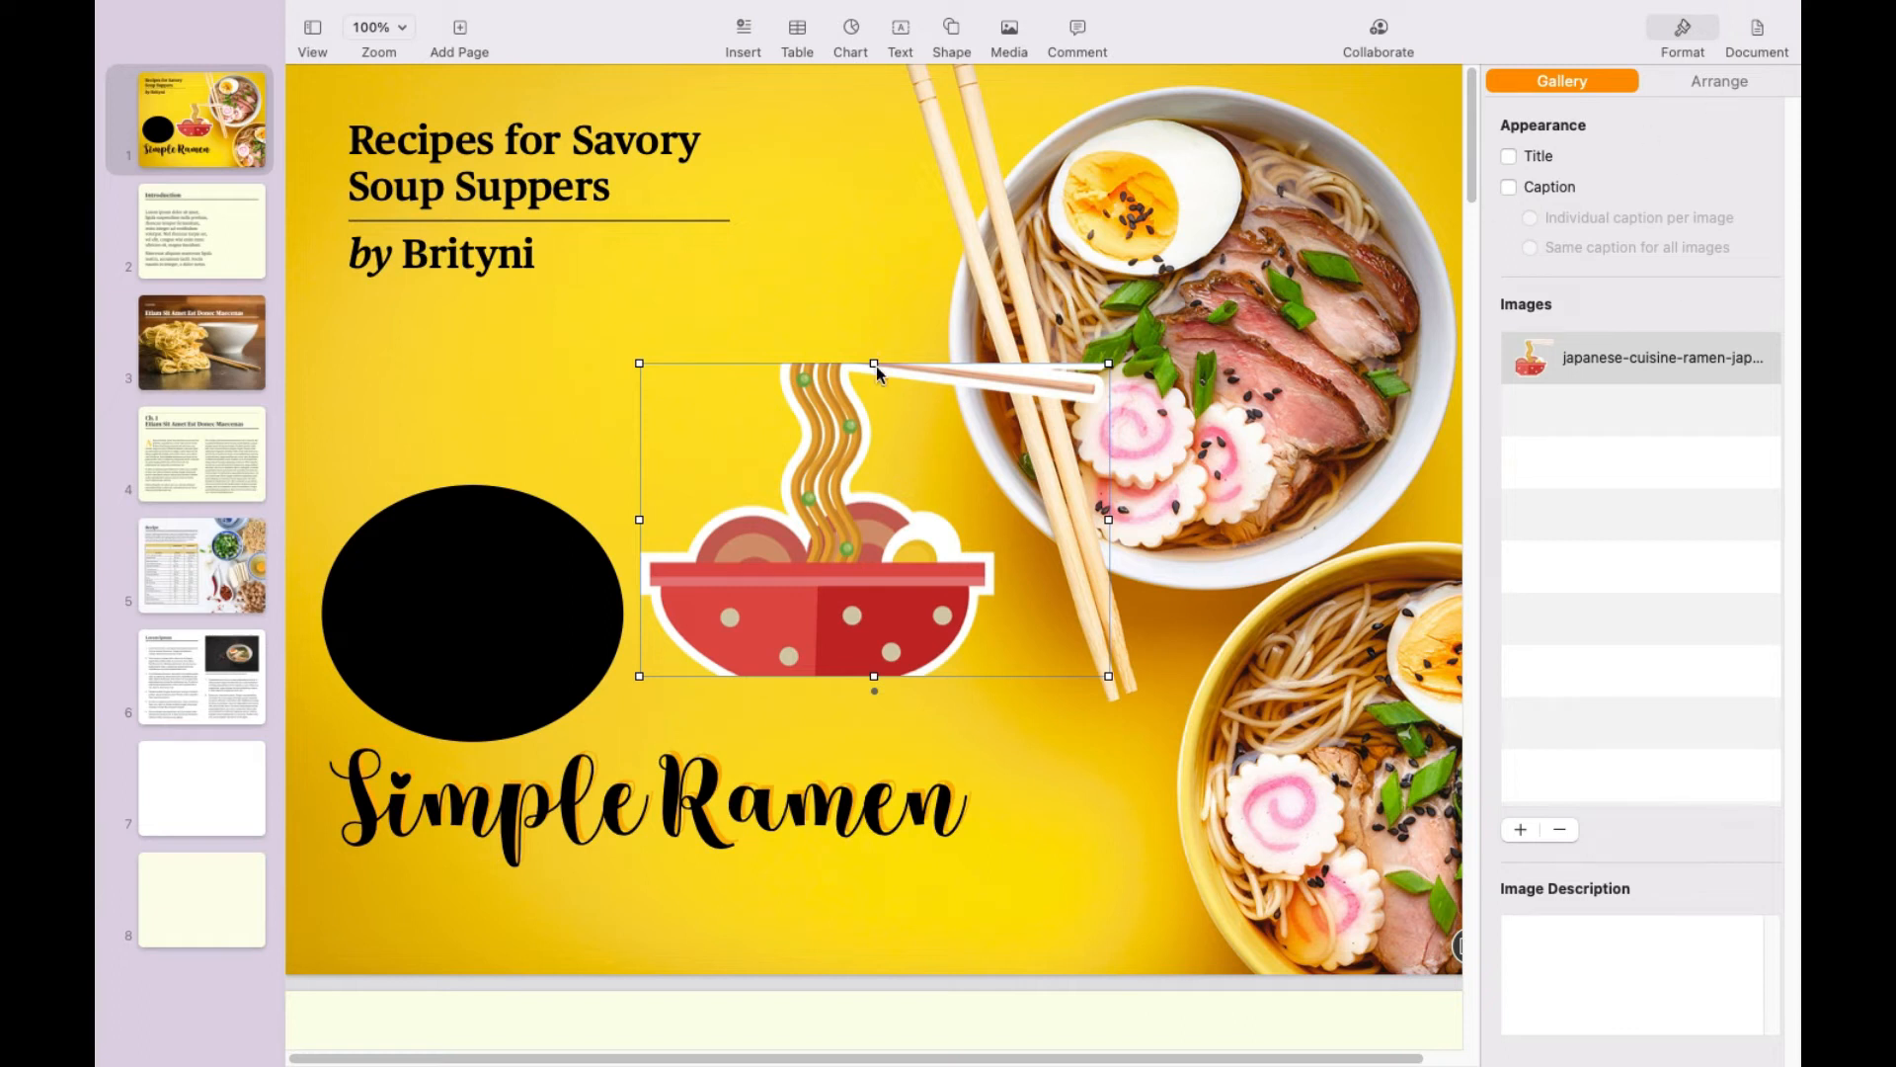
right_click(828, 451)
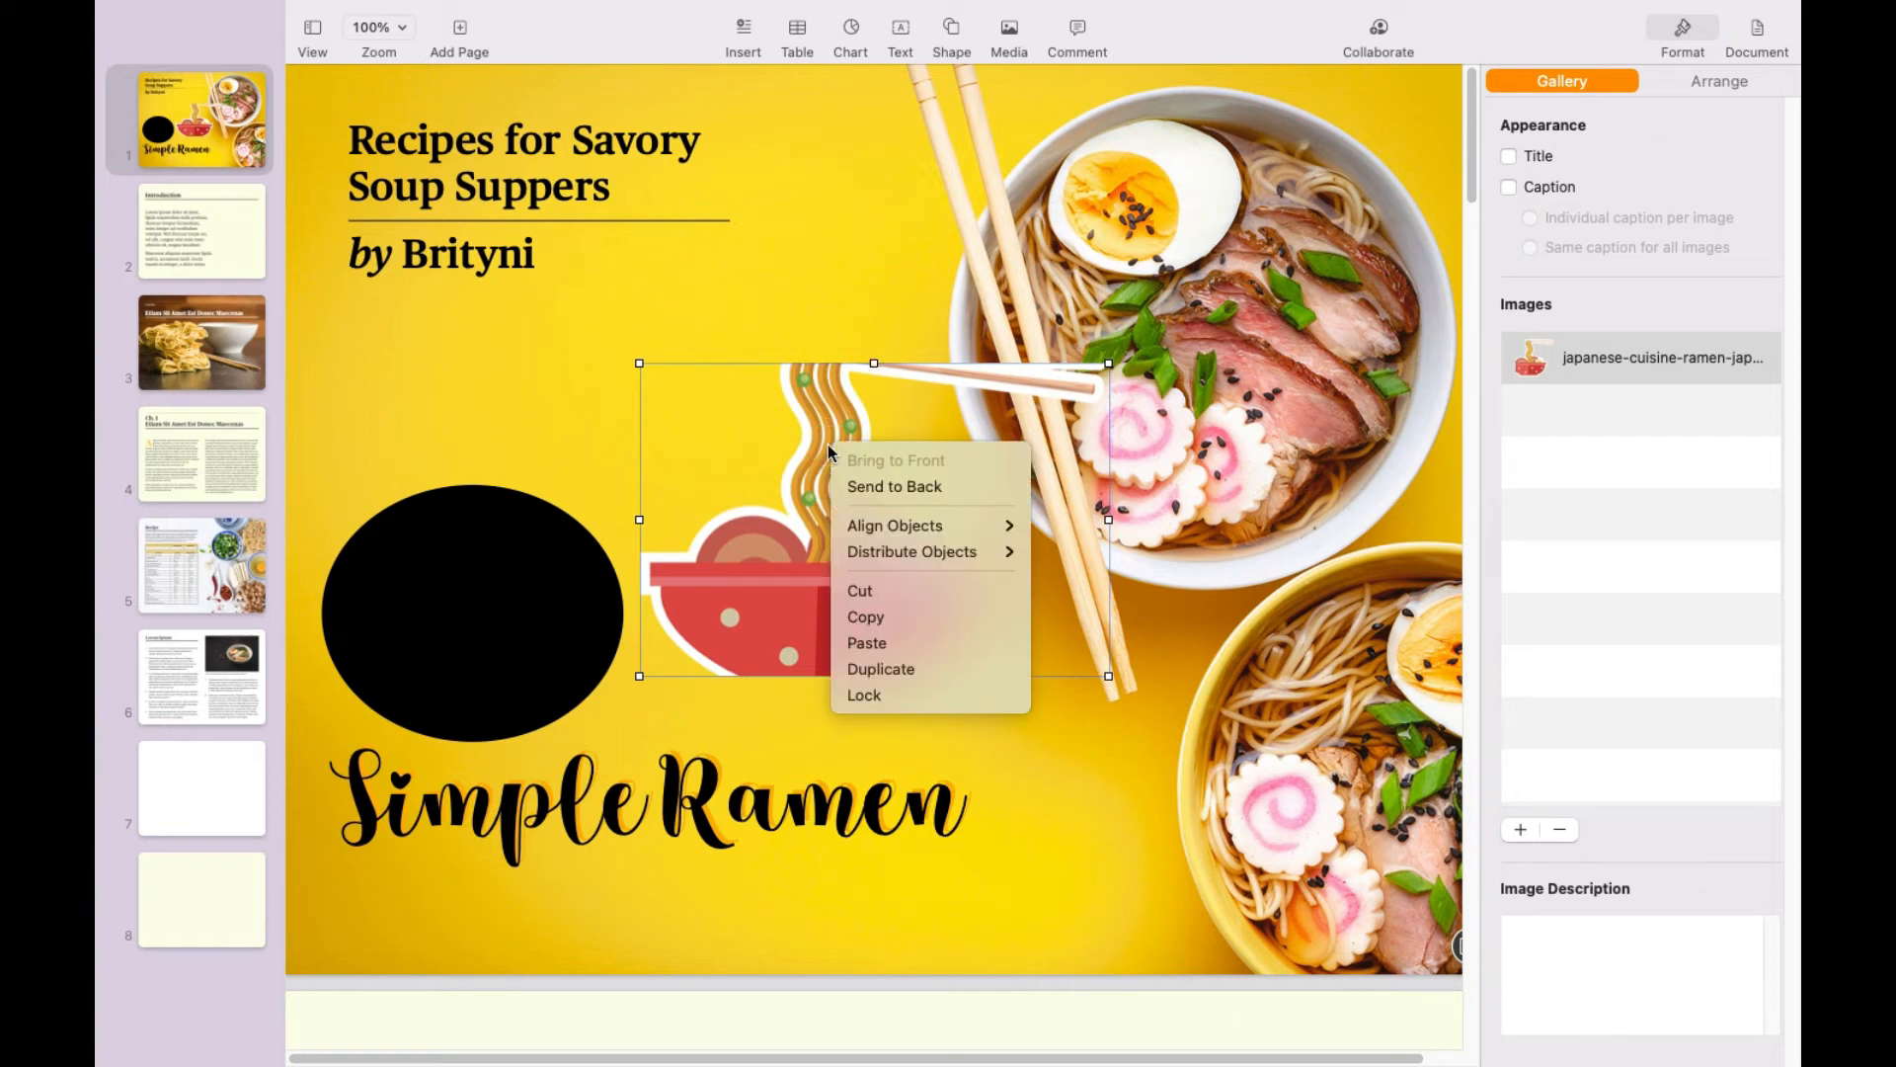
left_click(876, 436)
left_click_drag(876, 436, 558, 493)
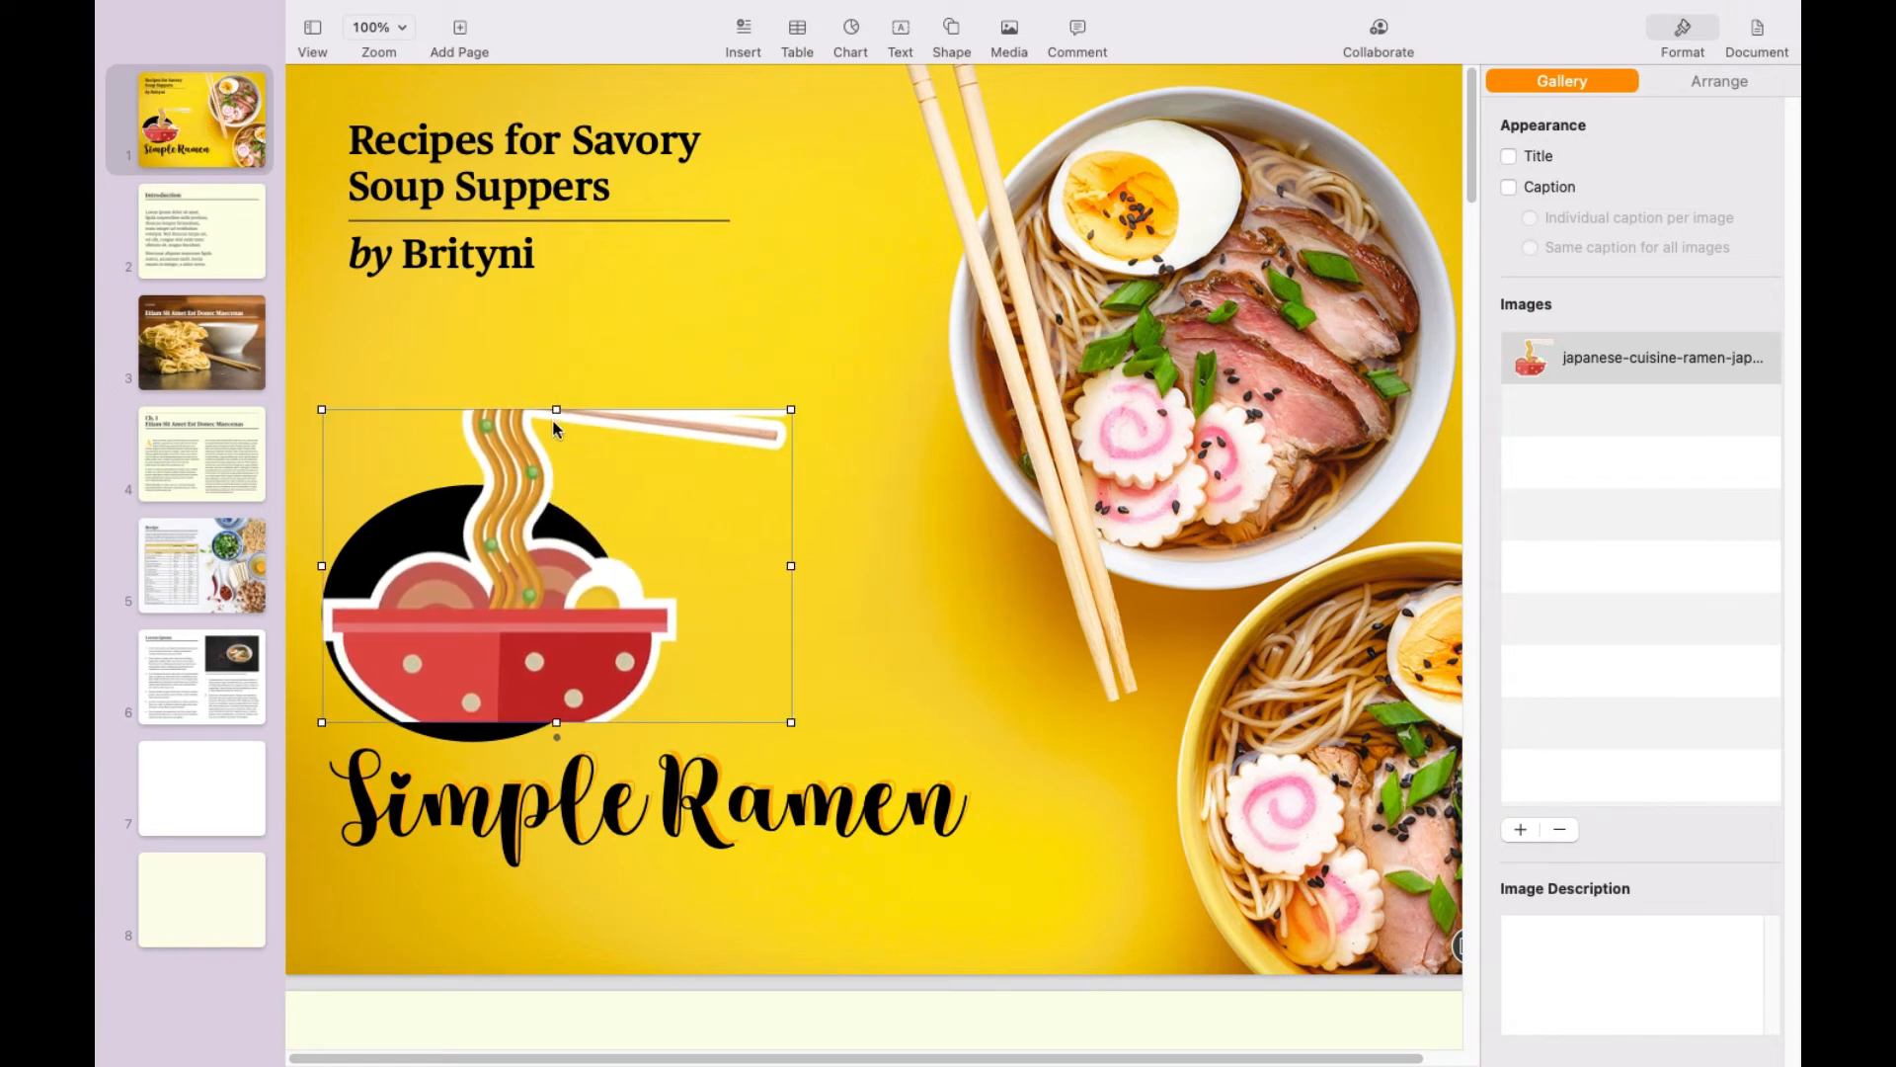
Step: Try resizing the gallery to show the whole ramen bowl inside the black oval, and delete the gallery
left_click_drag(554, 408, 588, 374)
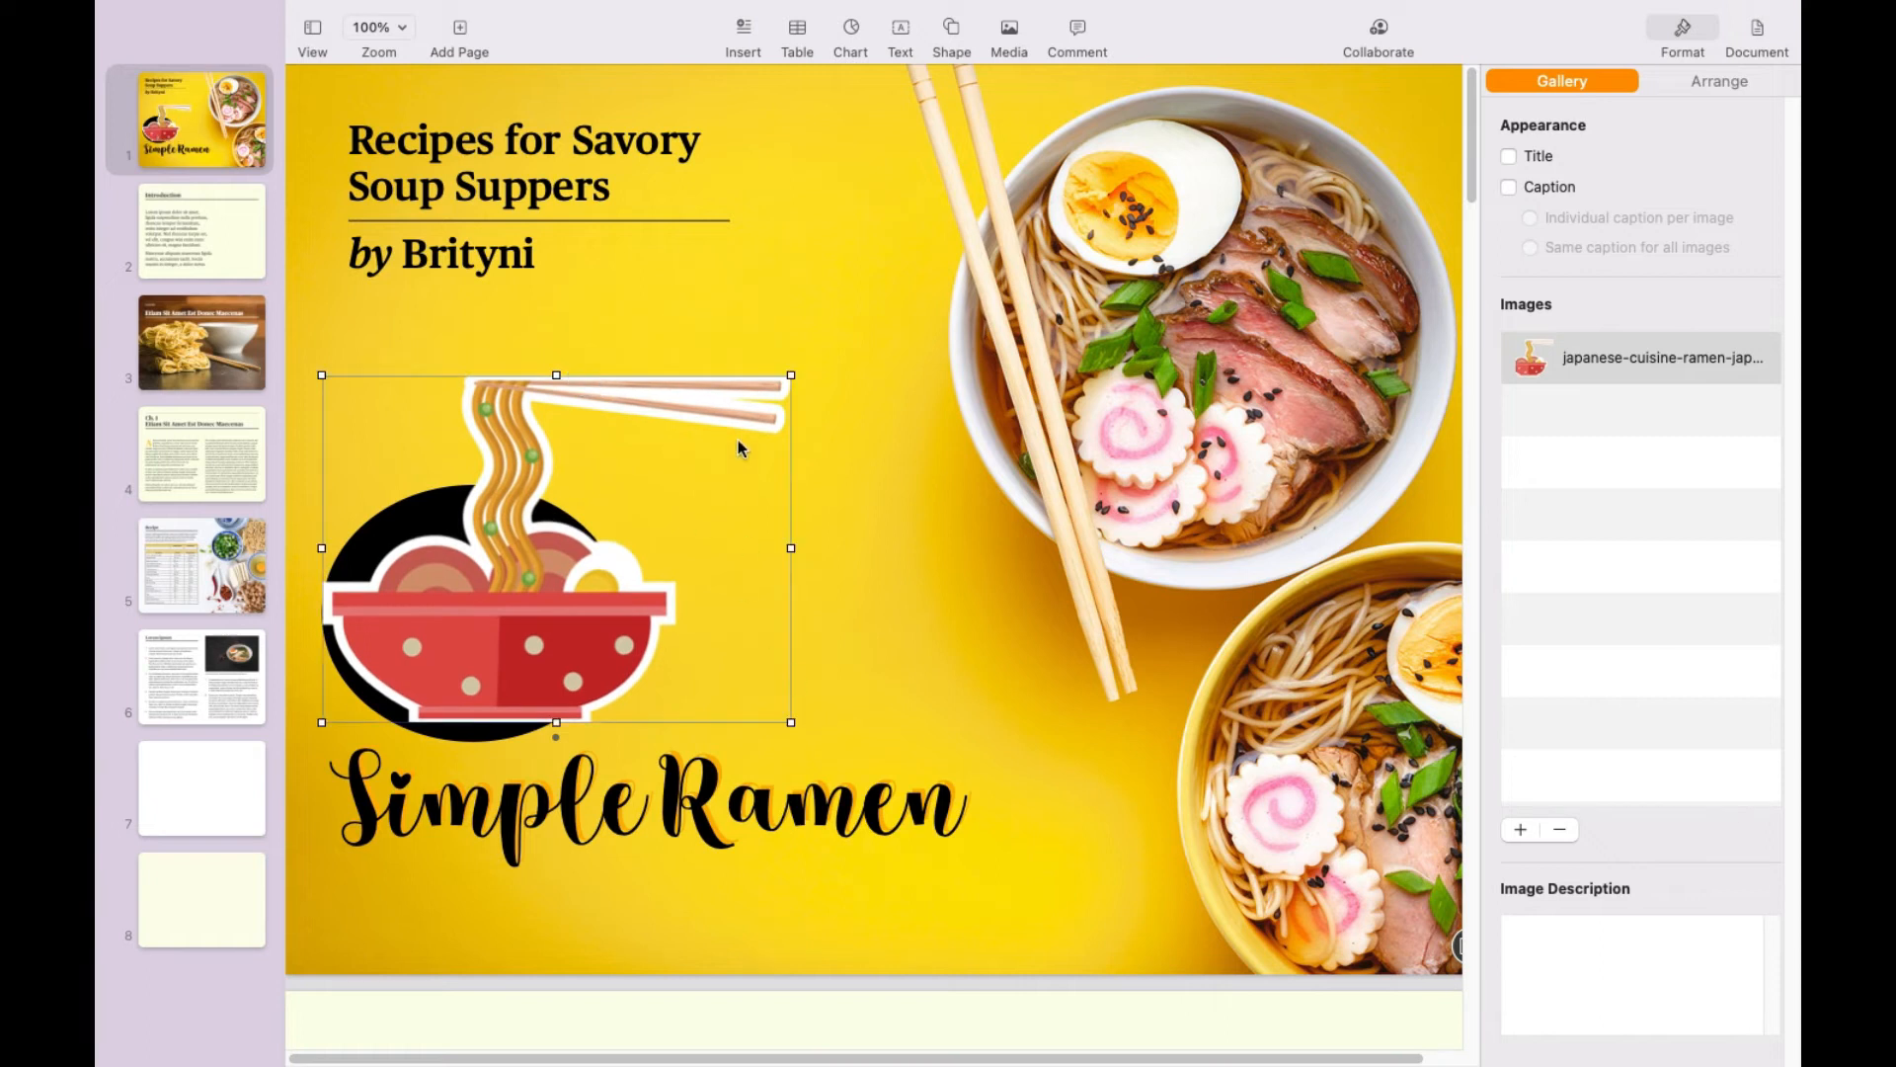
left_click(551, 379)
left_click(555, 373)
left_click_drag(557, 373, 559, 351)
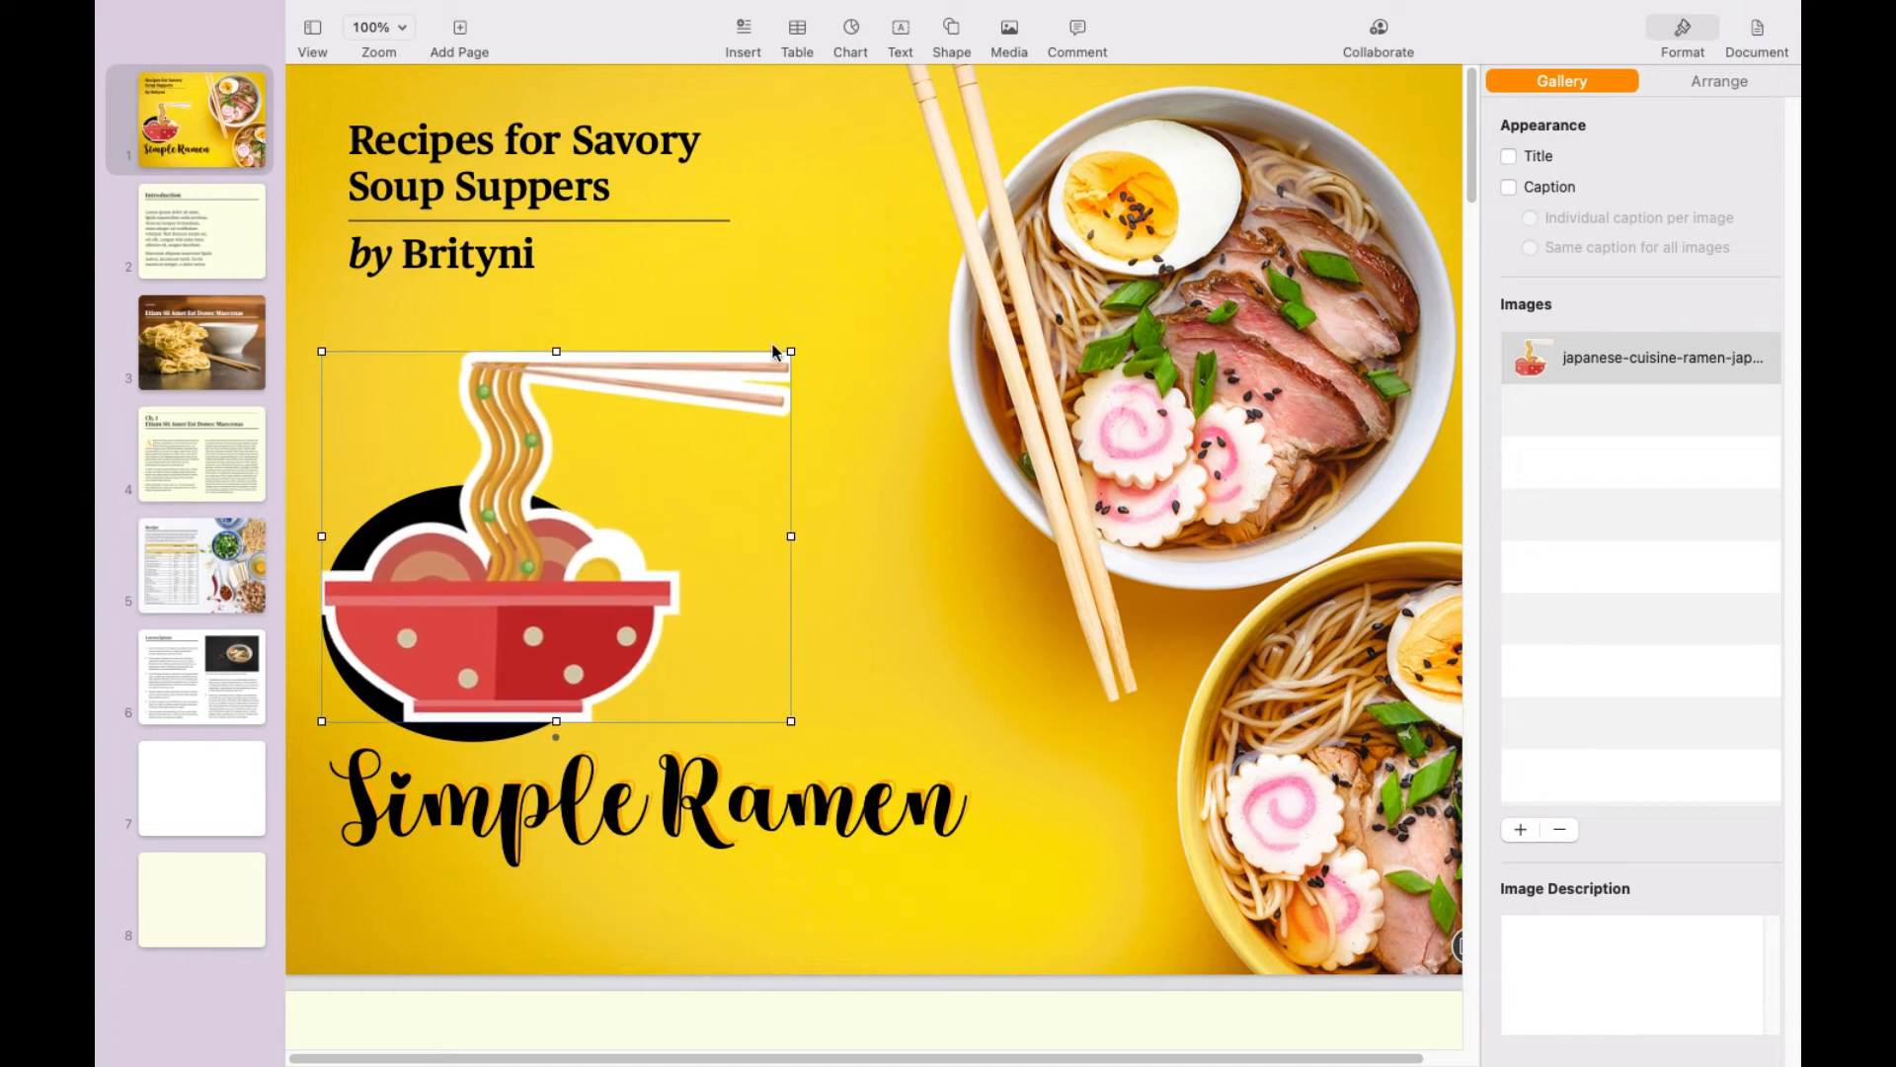
left_click_drag(791, 351, 563, 541)
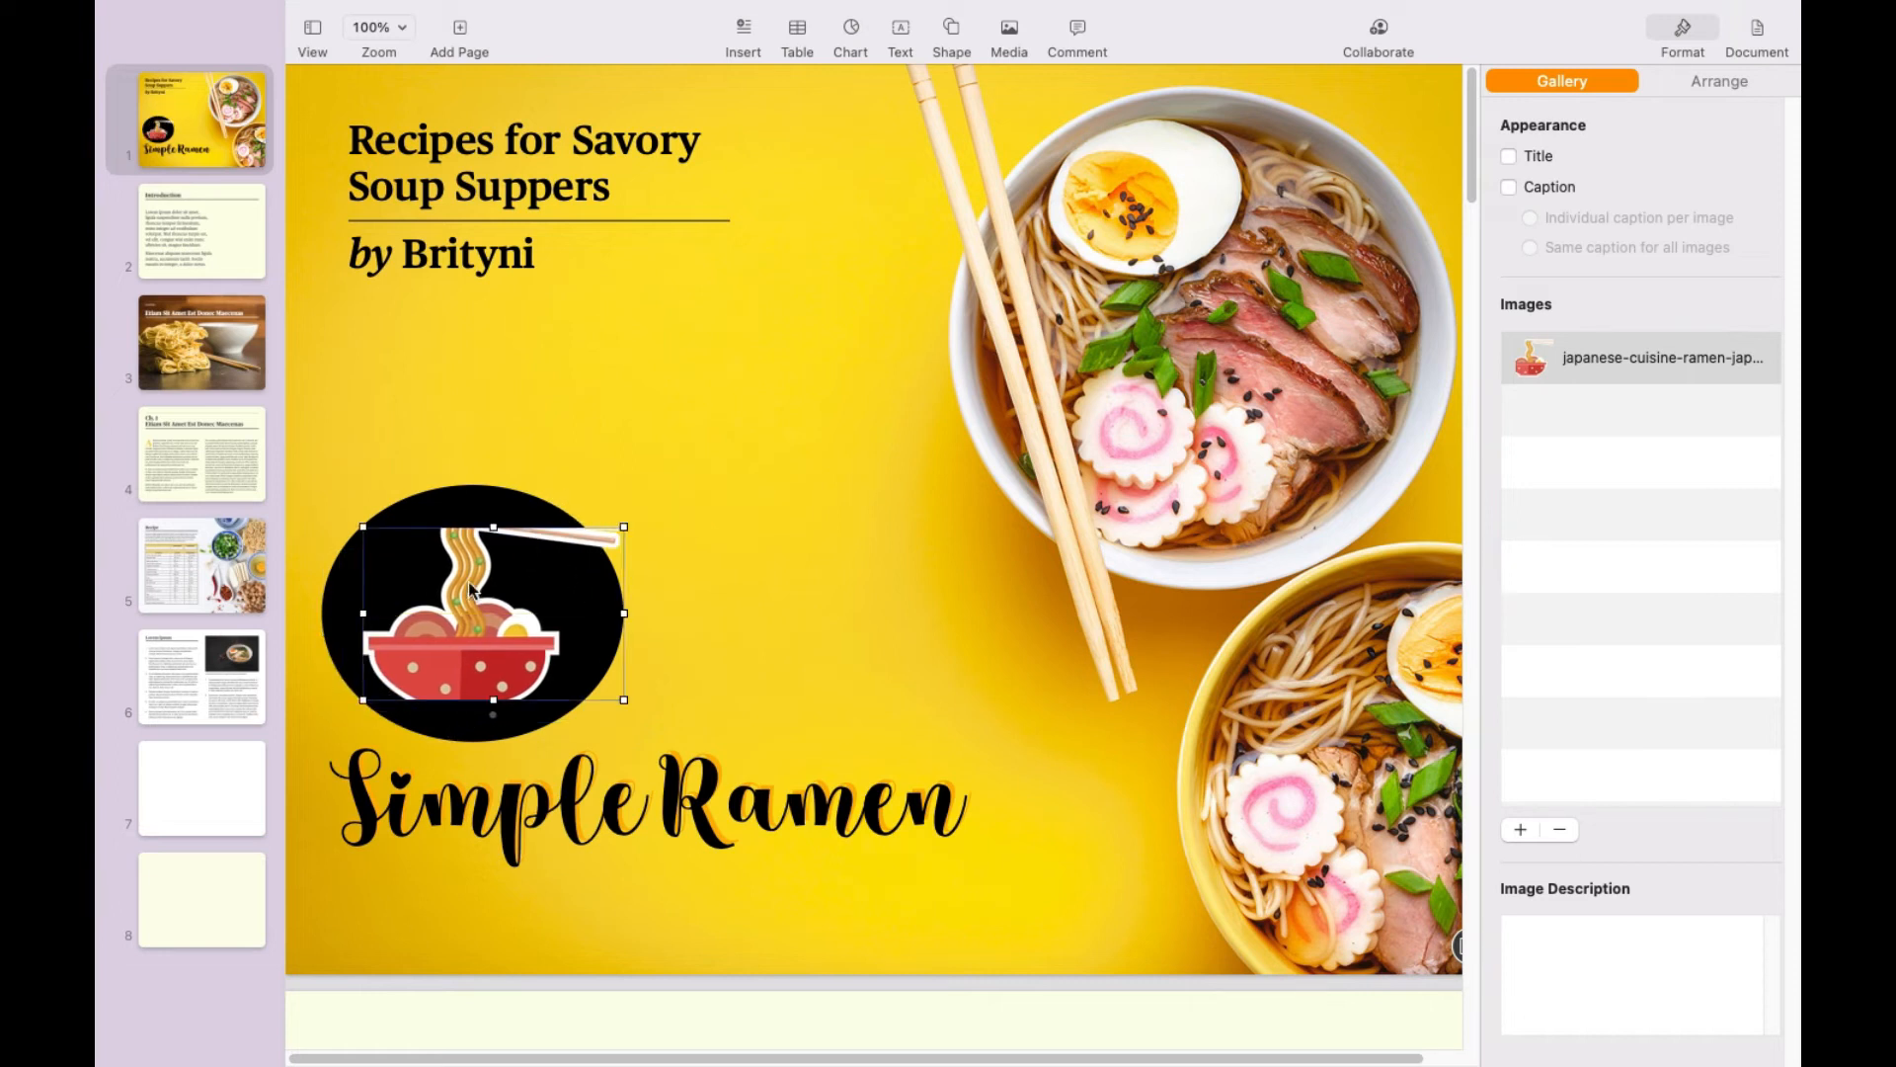
key("Delete")
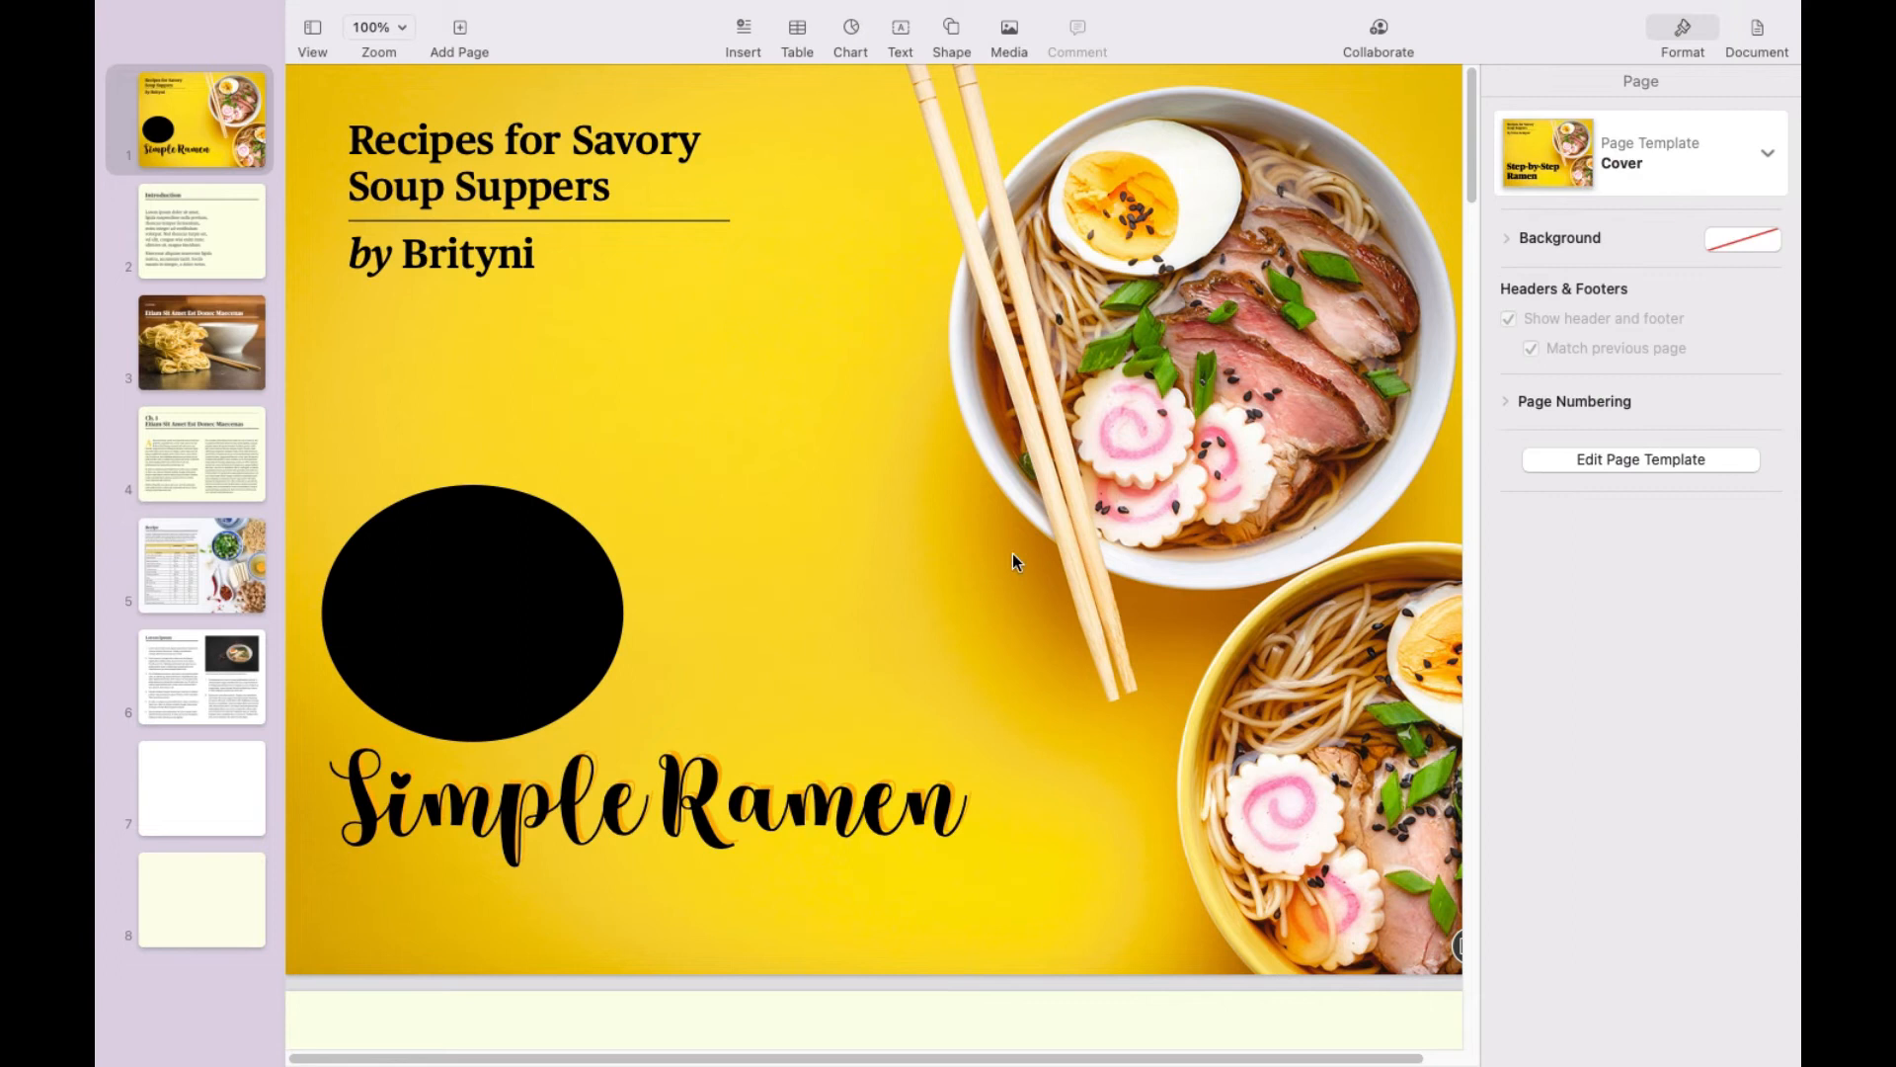
Step: Insert a new image gallery with the chef illustration 378dhrr365mb2shio4qp8j3qbh.png from Downloads, and turn off its caption
left_click(1009, 30)
left_click(1120, 87)
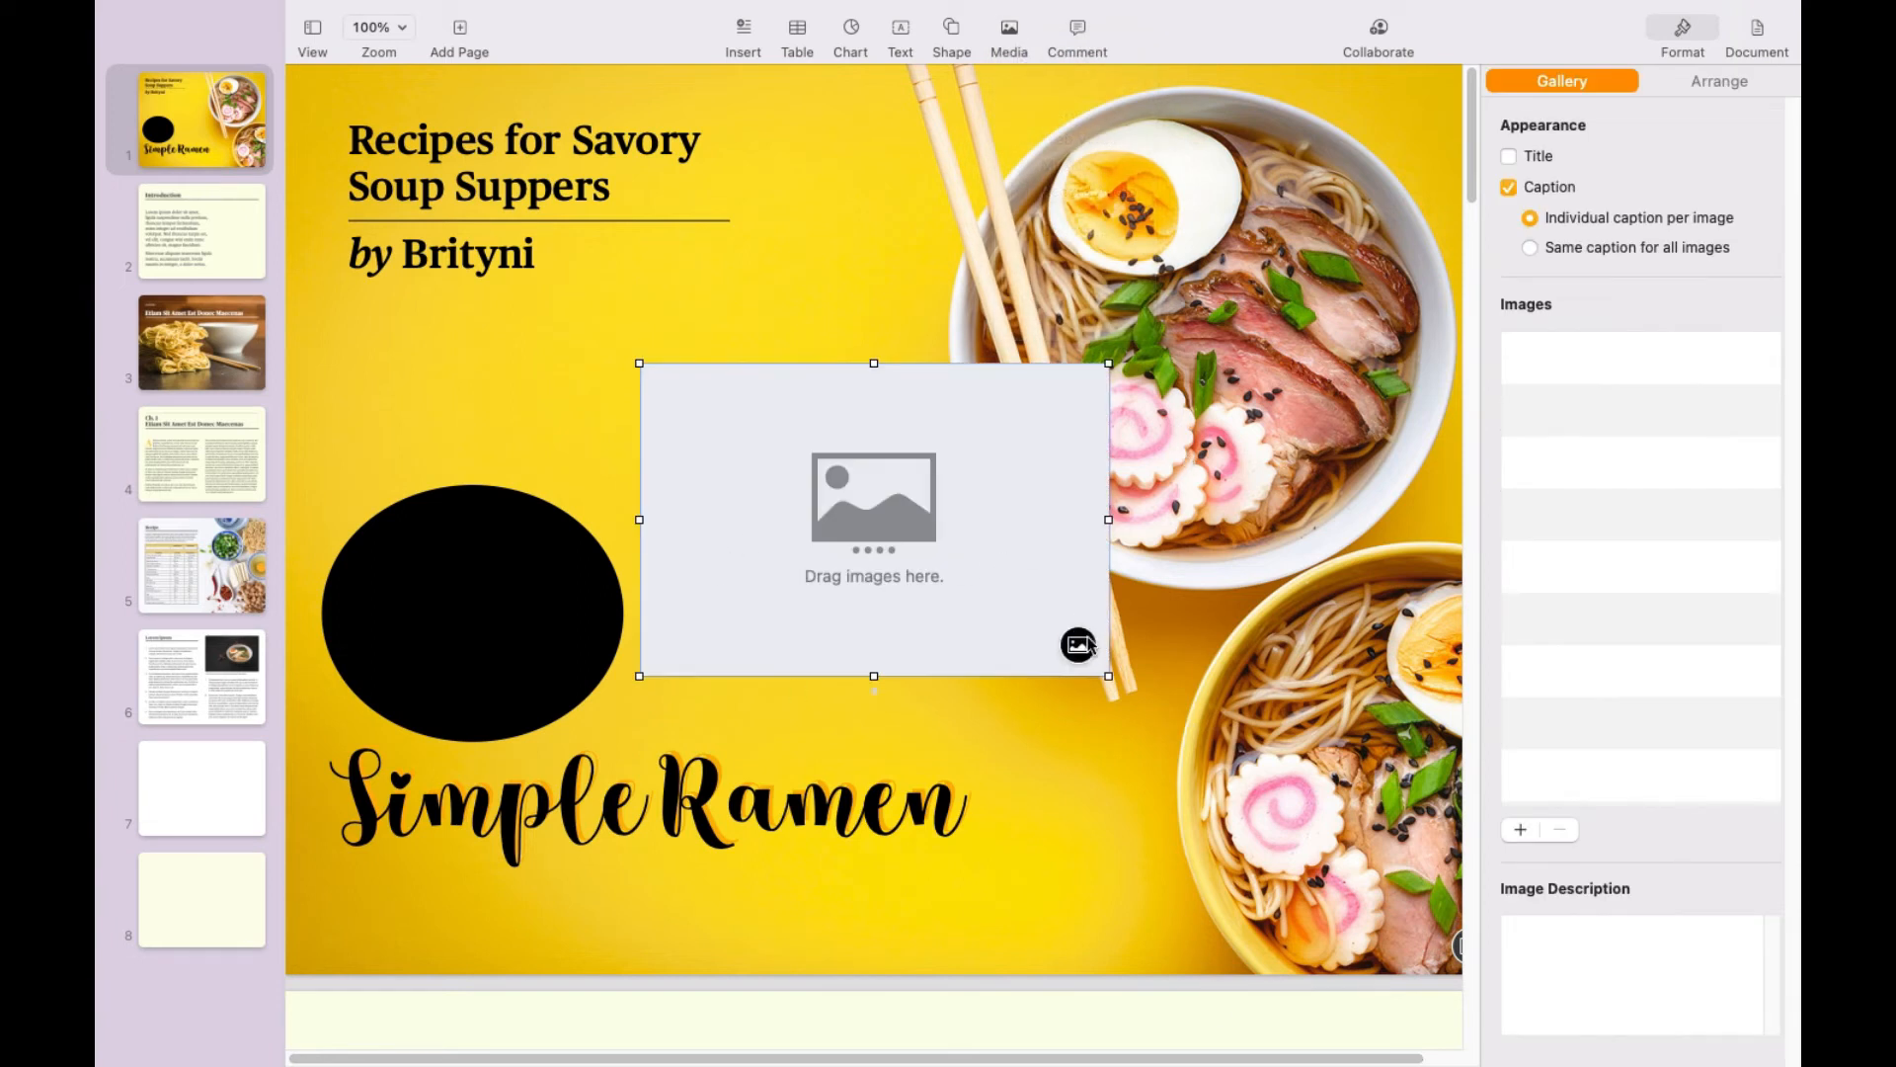
left_click(1077, 645)
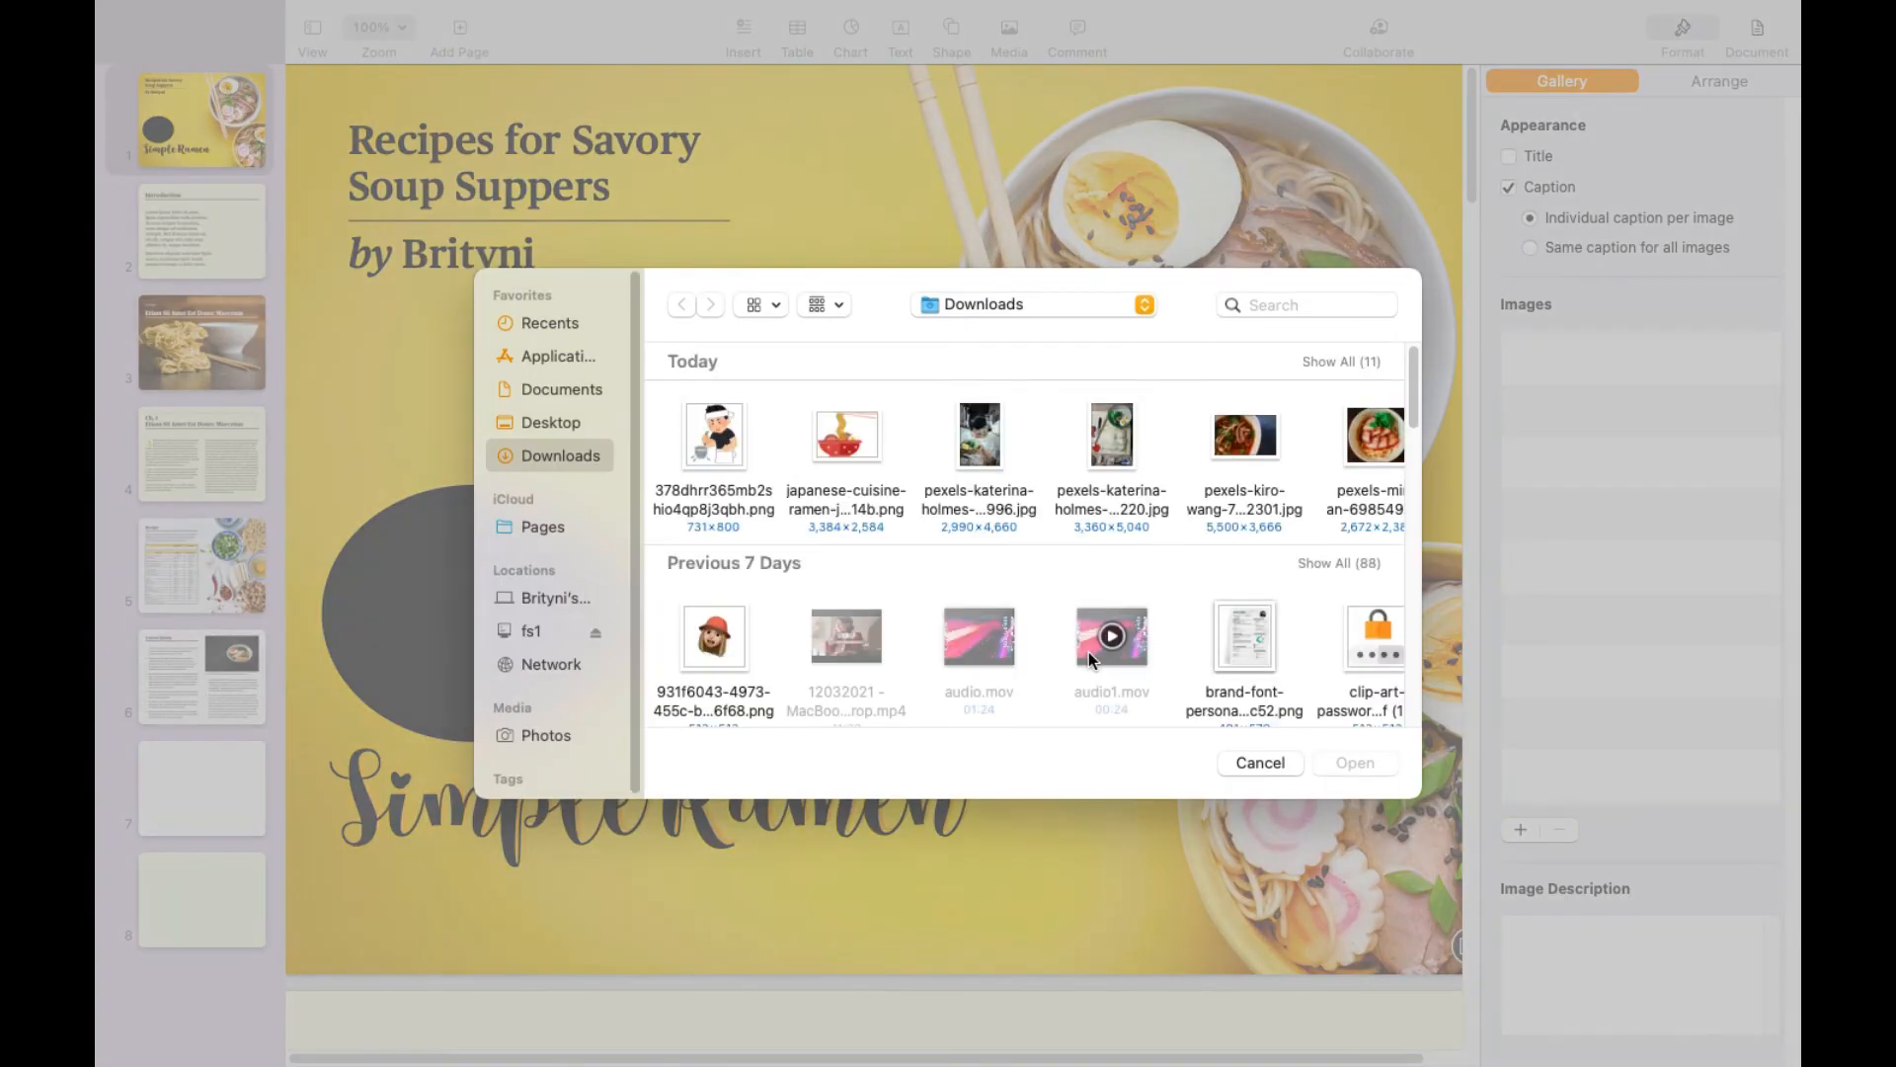
left_click(724, 449)
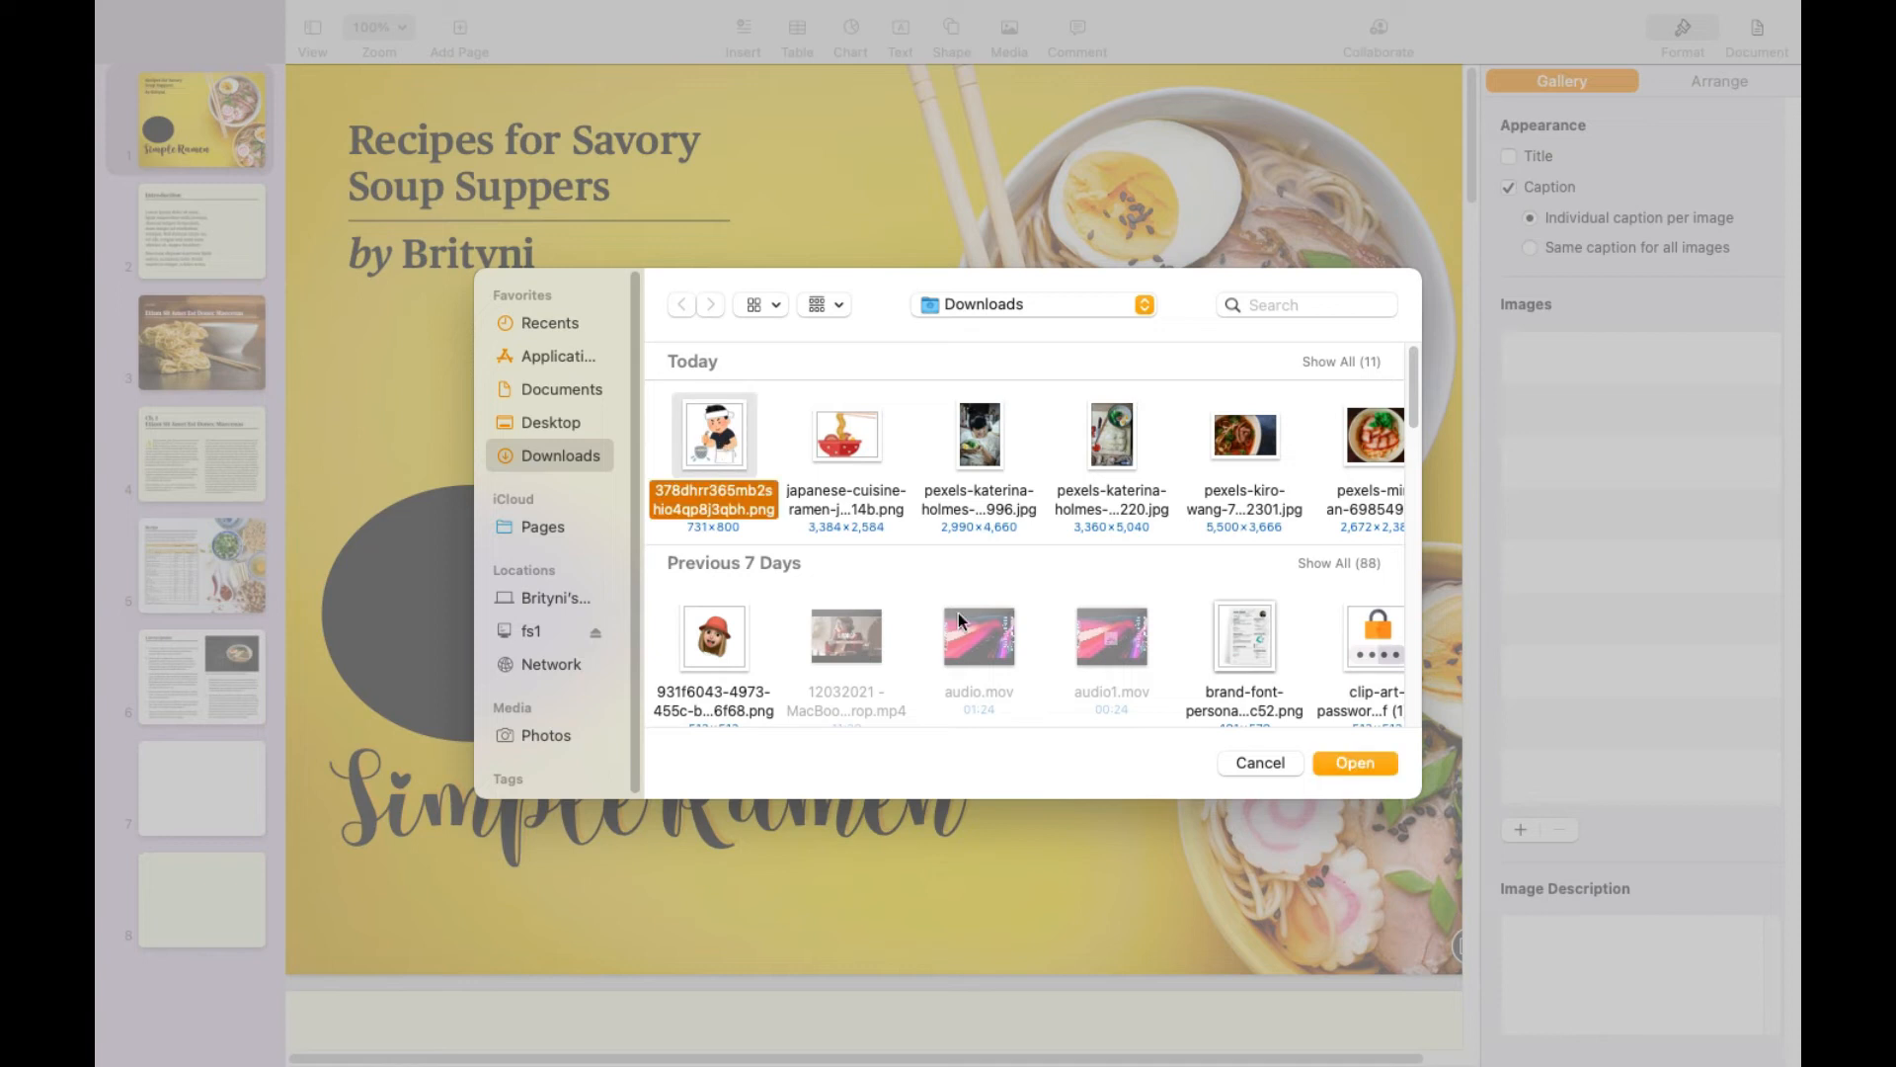
left_click(1359, 764)
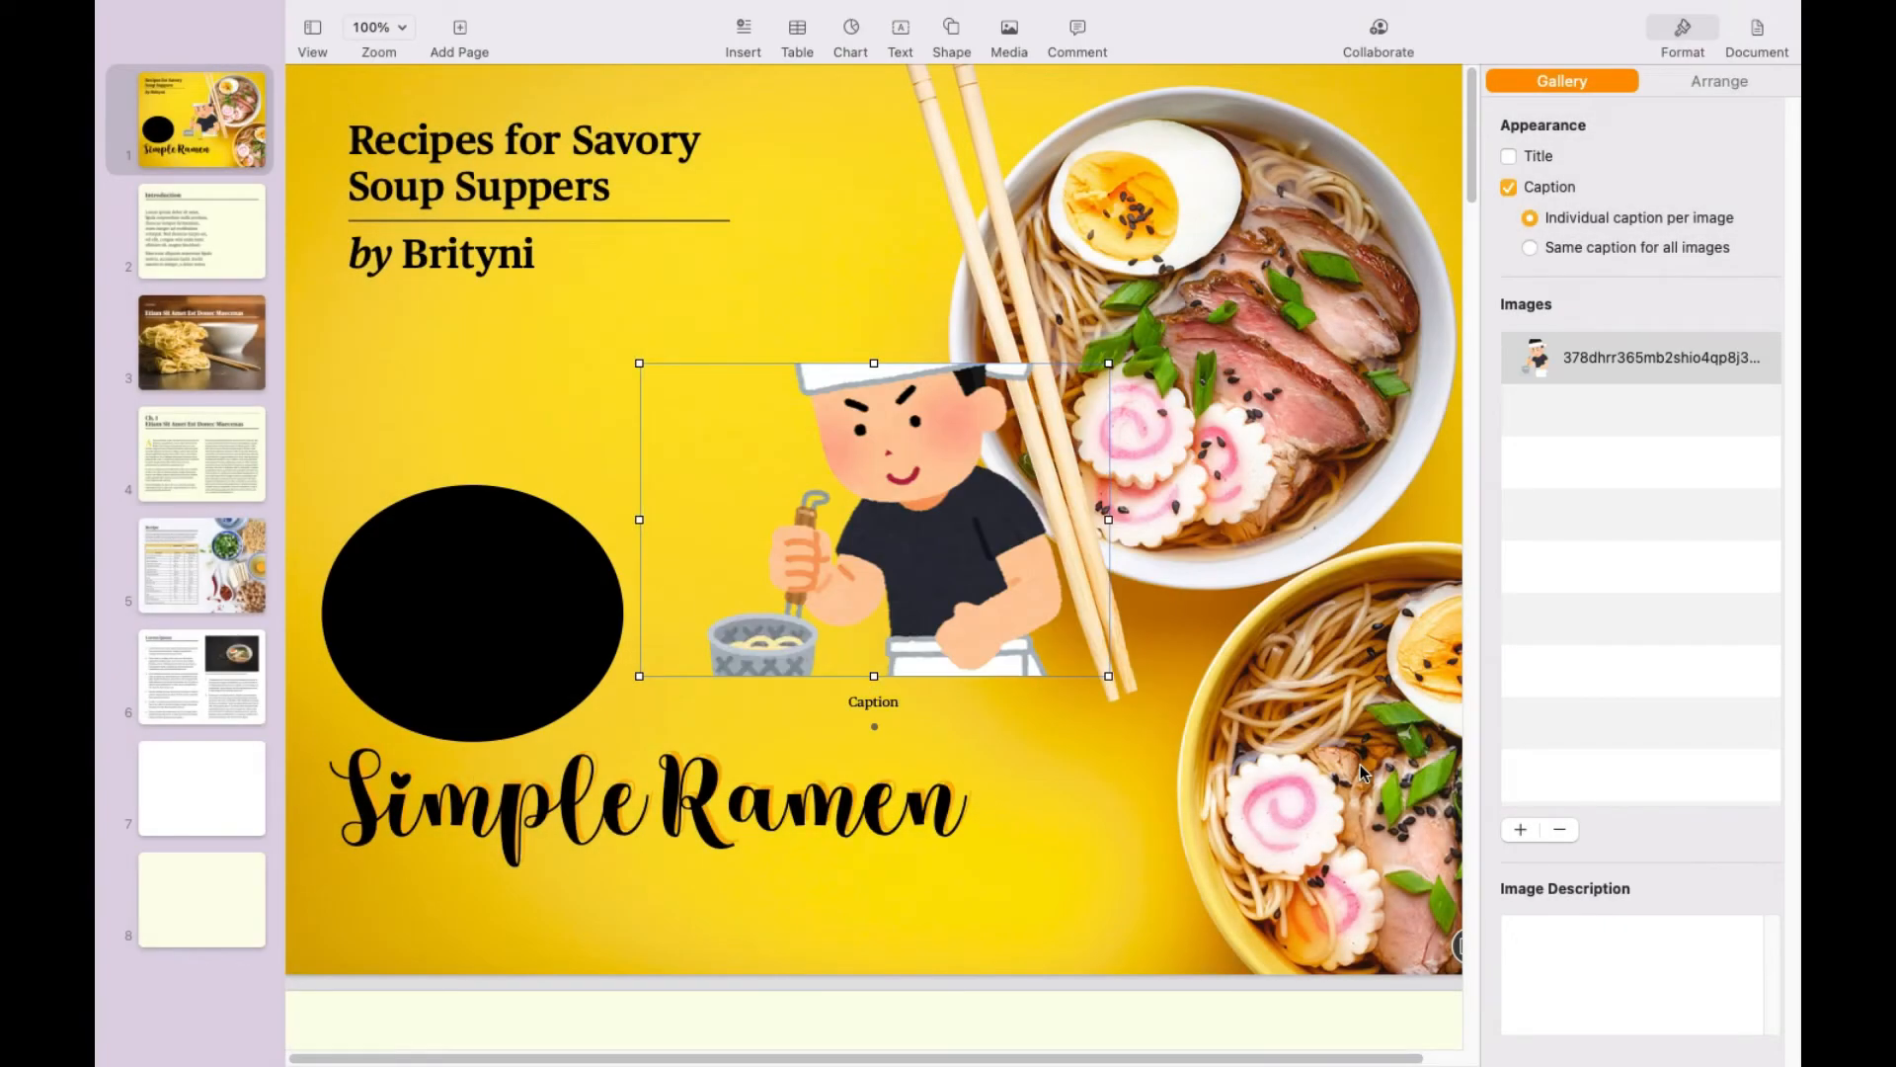
left_click(1509, 187)
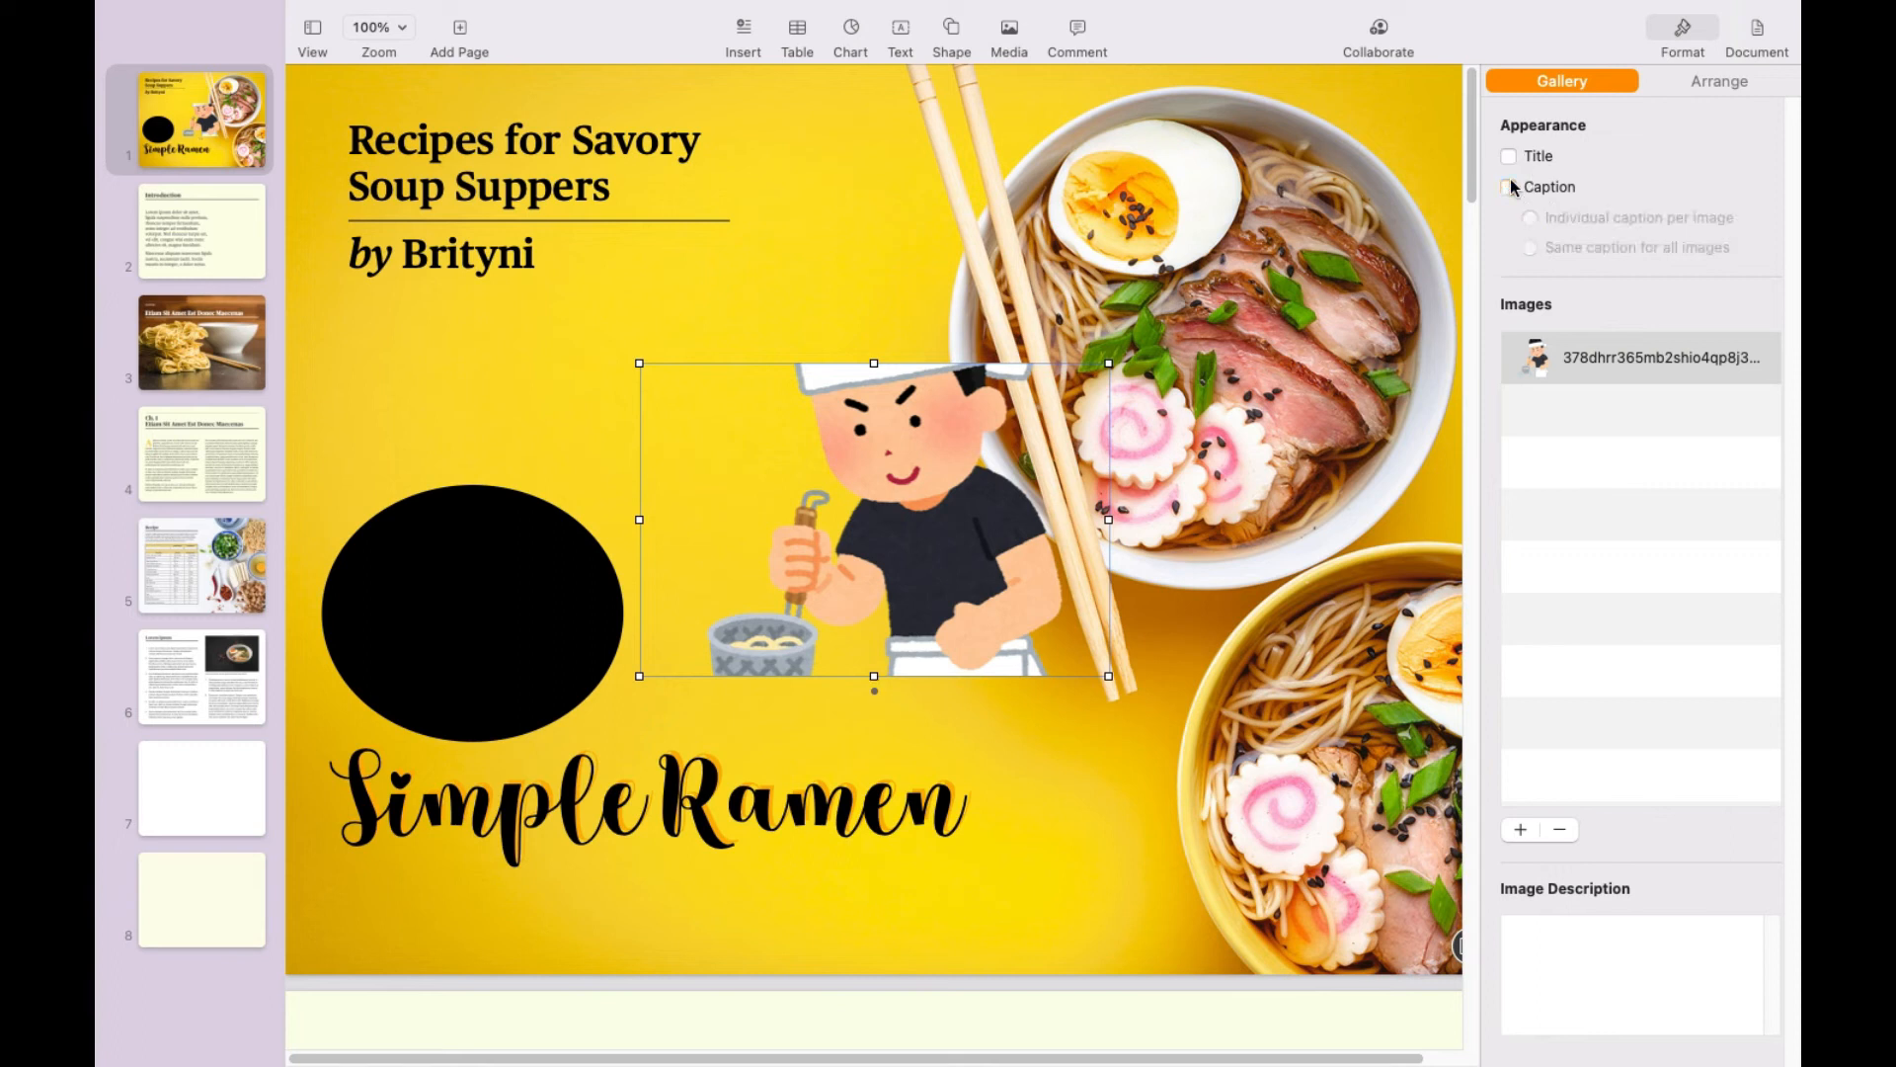
Step: Review the document settings and the chef gallery's arrangement options, including the text wrap choices
left_click(1757, 39)
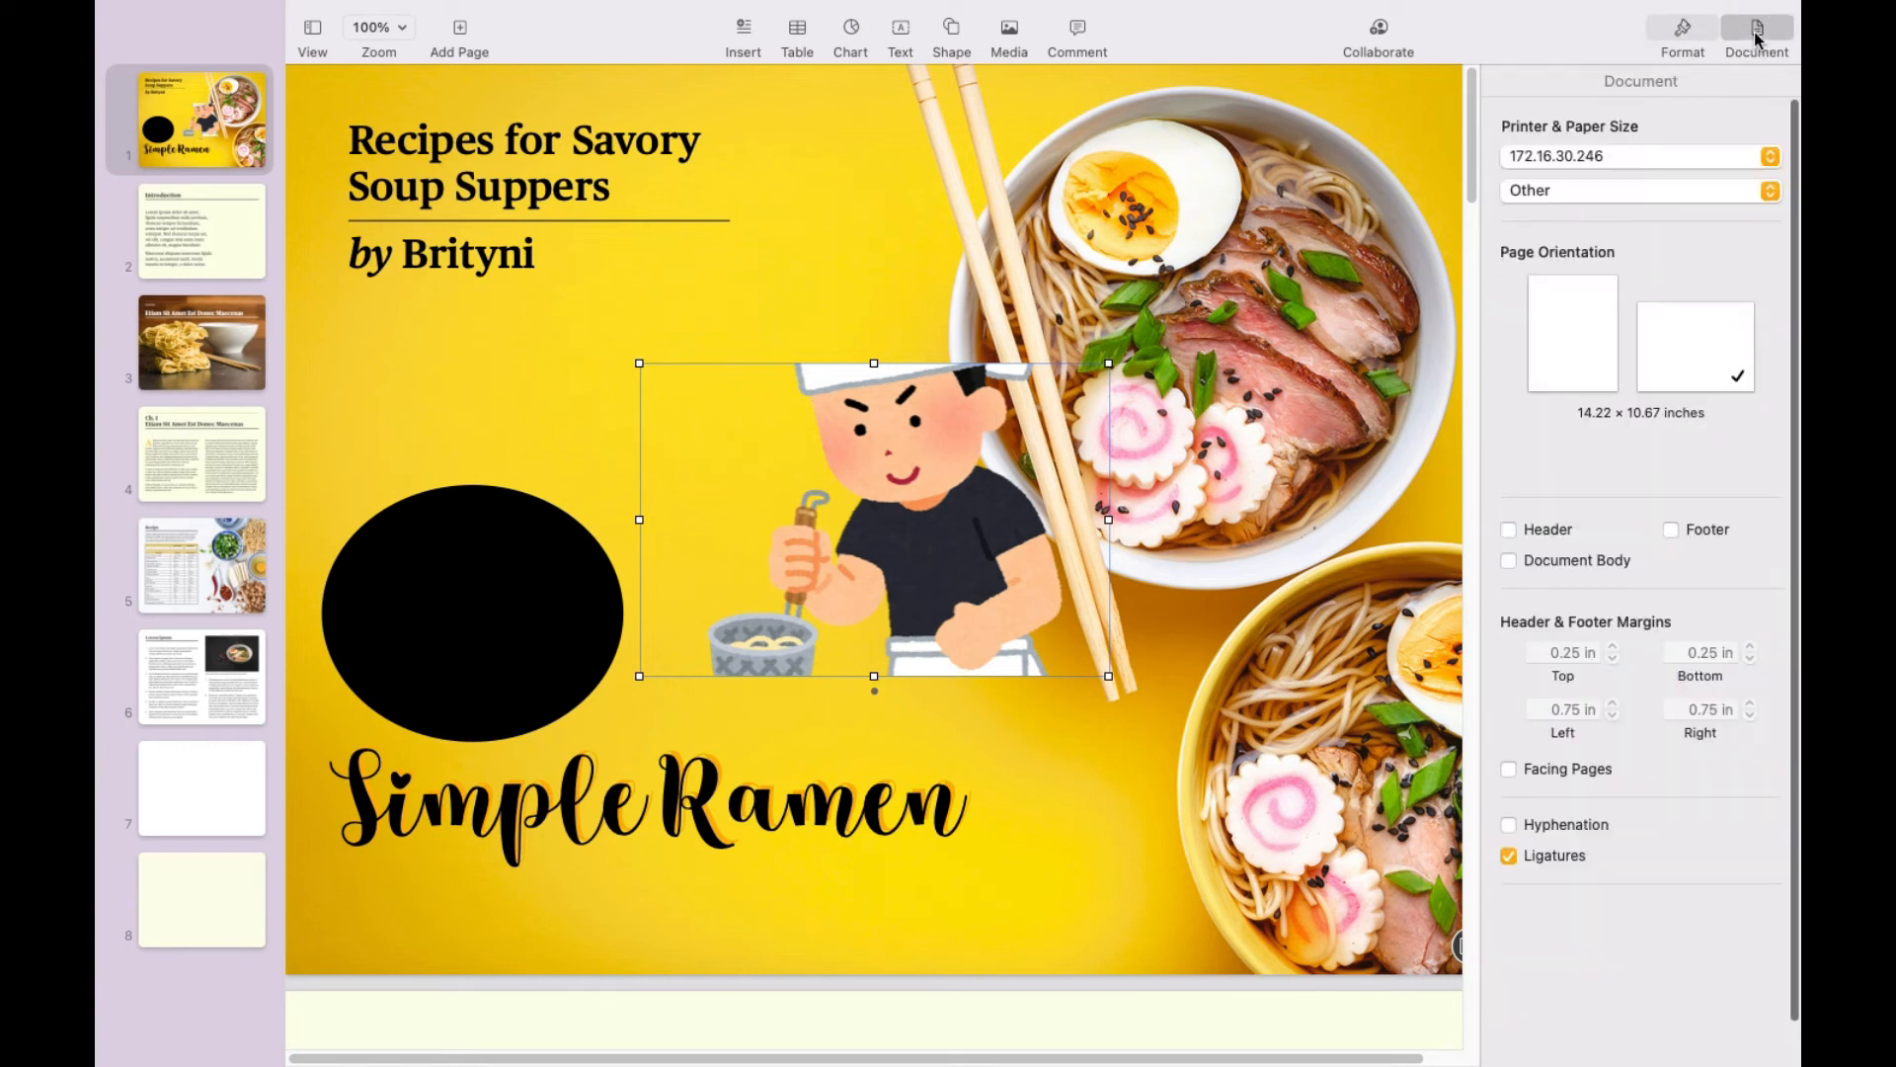
left_click(1684, 37)
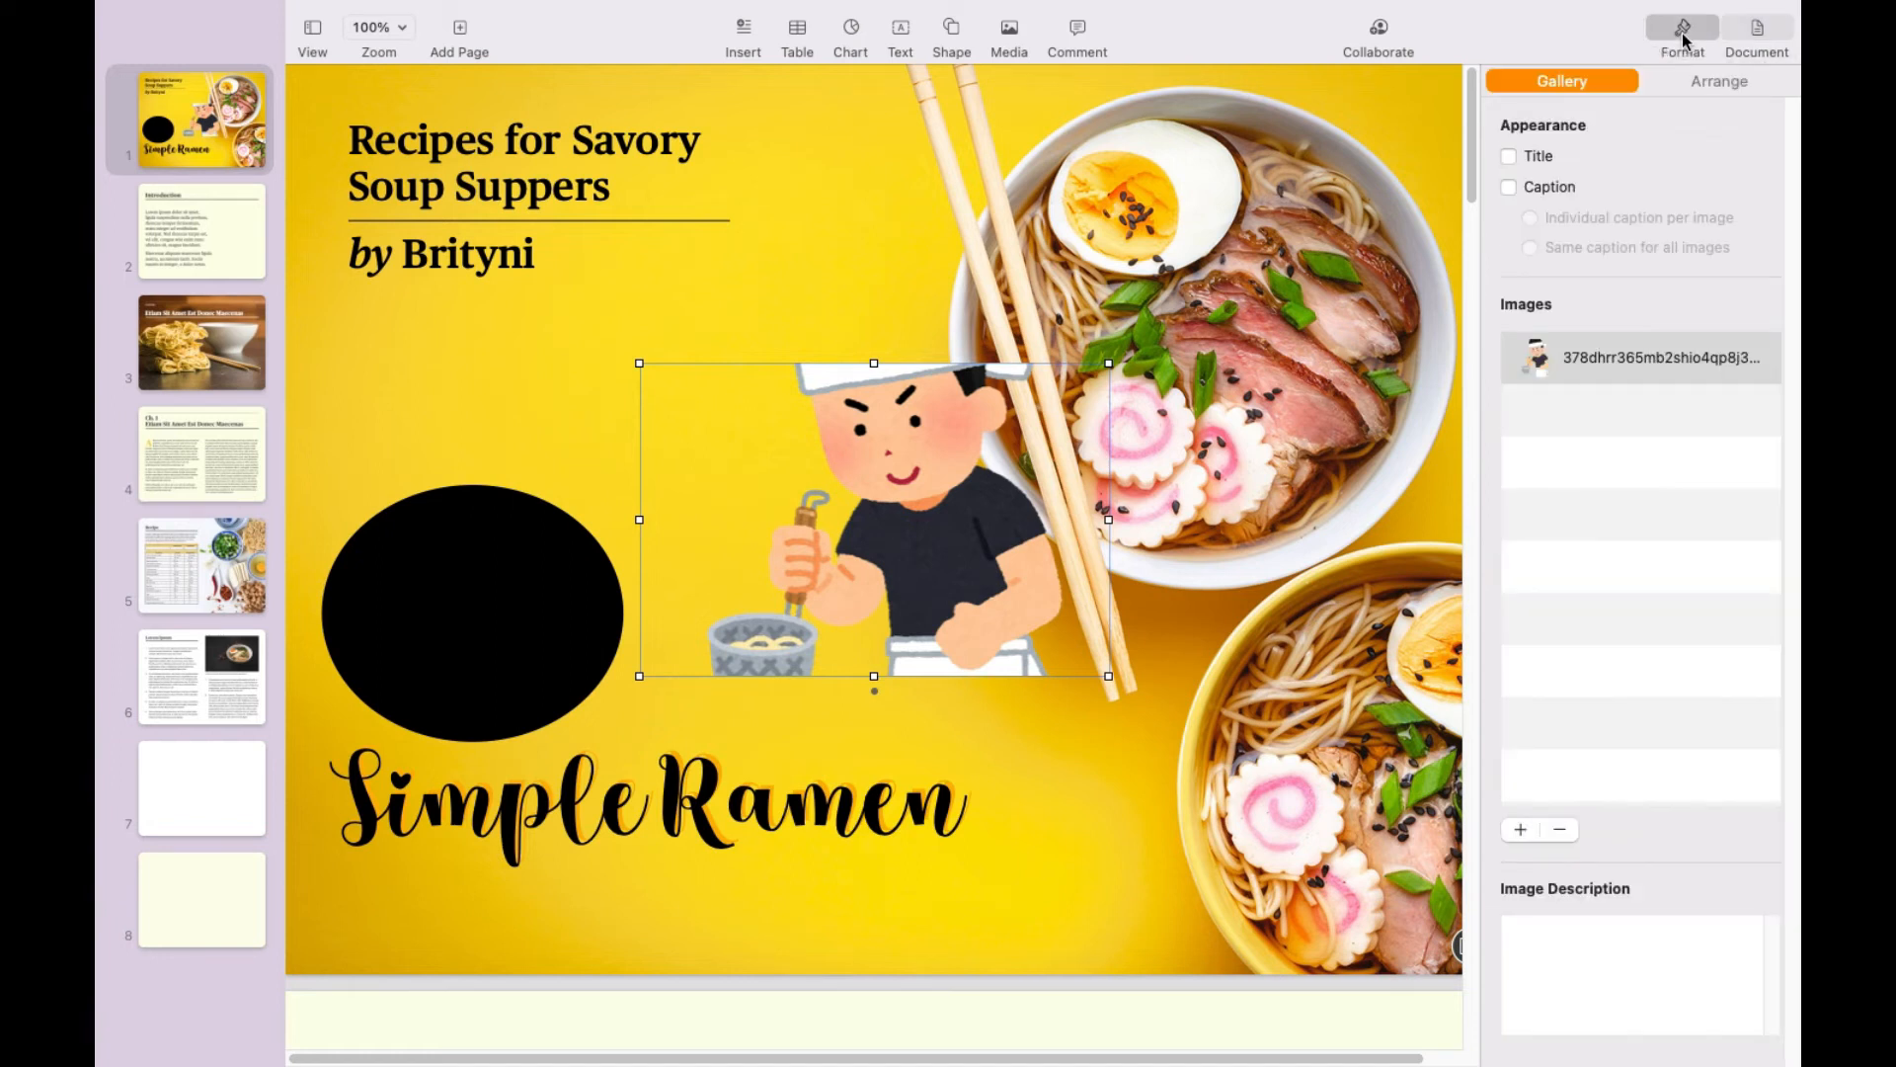
left_click(1696, 87)
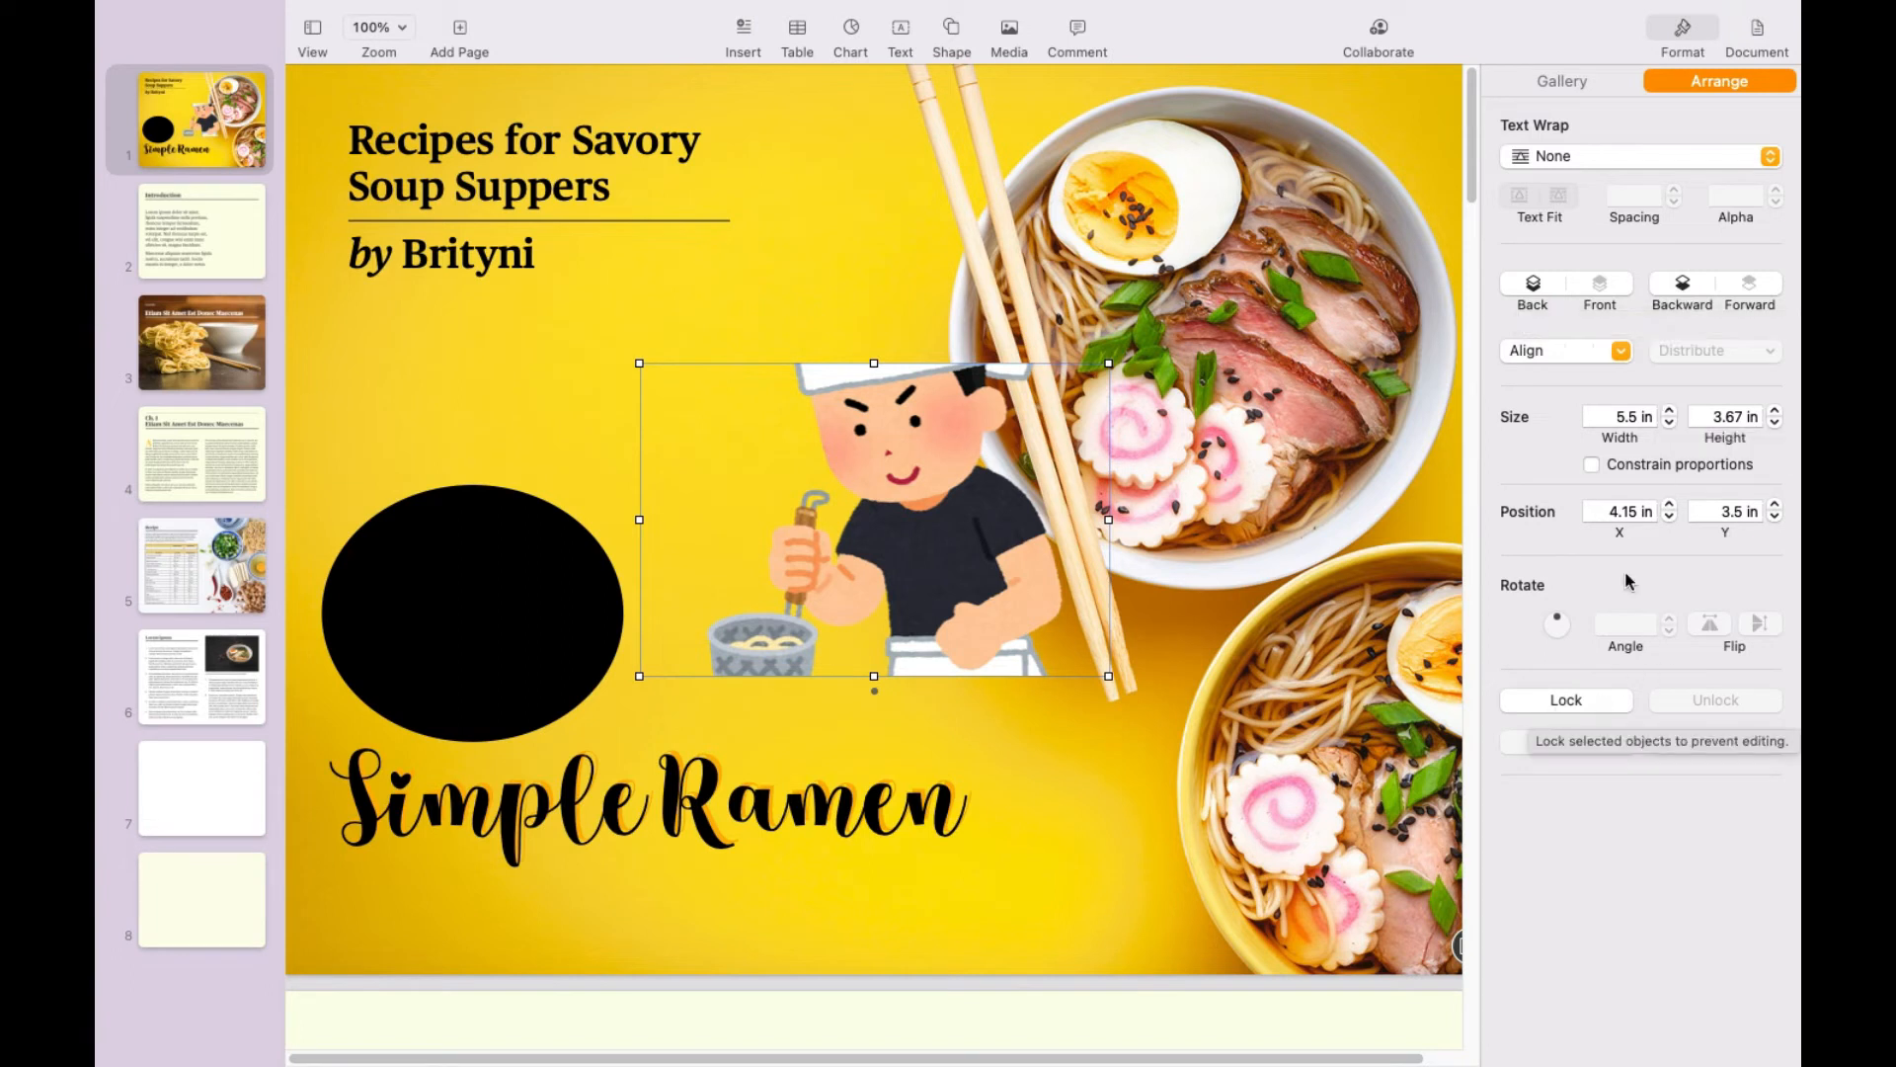
left_click(1645, 160)
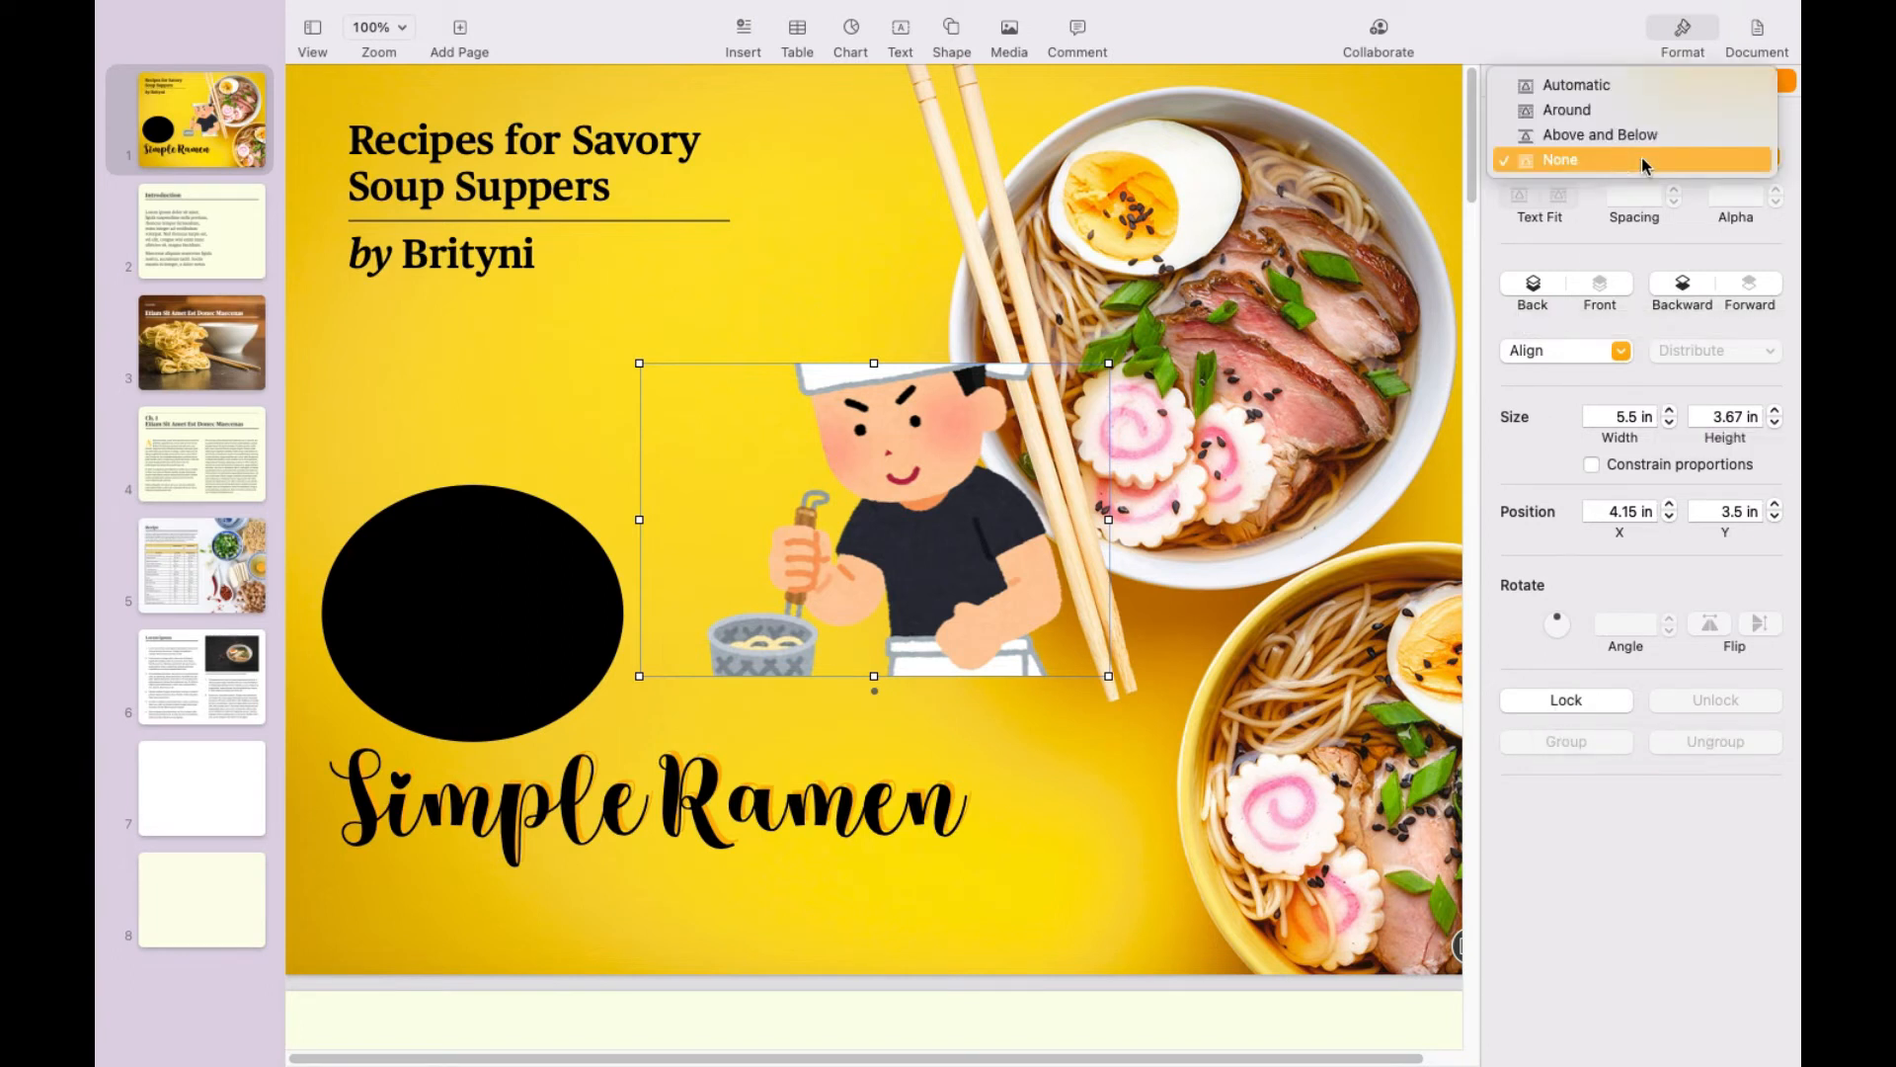
left_click(1644, 161)
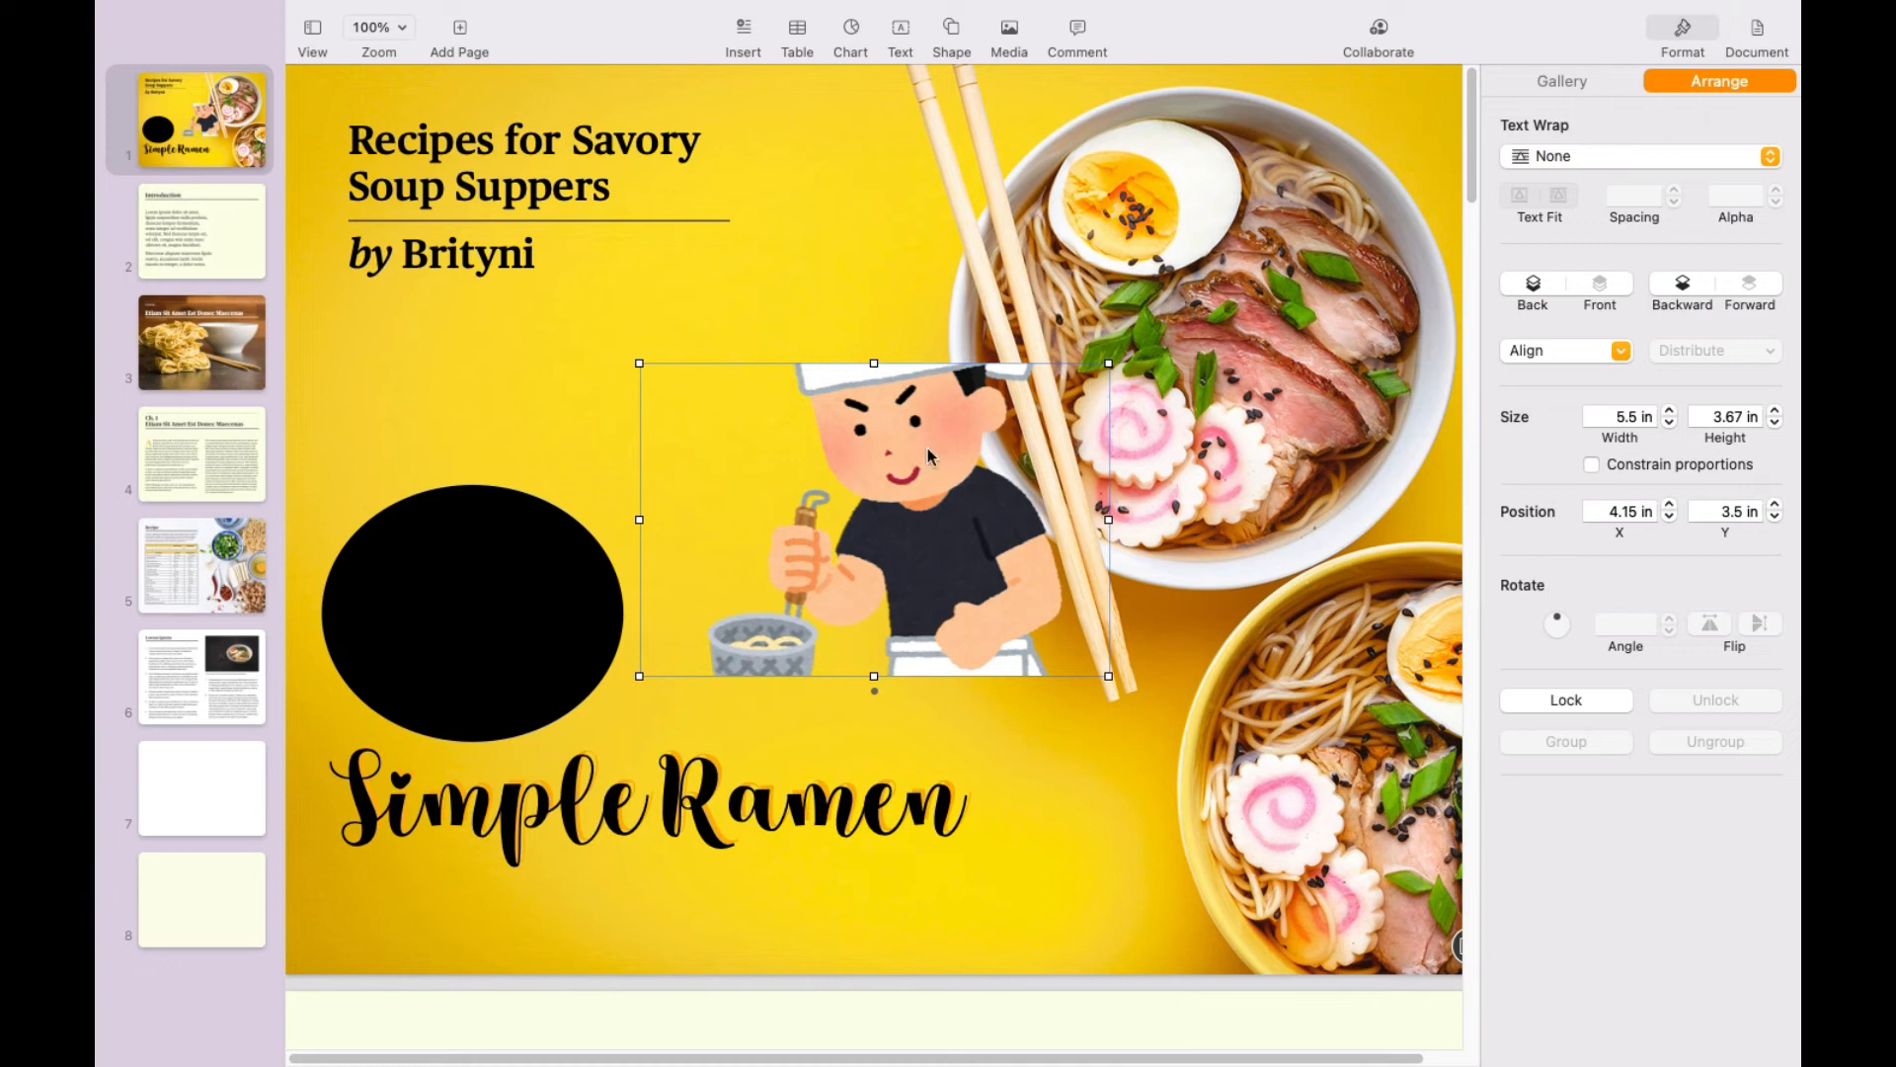
Step: Enlarge the gallery to about 5.5 by 5.96 in so the whole chef shows, and move it partly over the black oval
left_click_drag(874, 363, 874, 166)
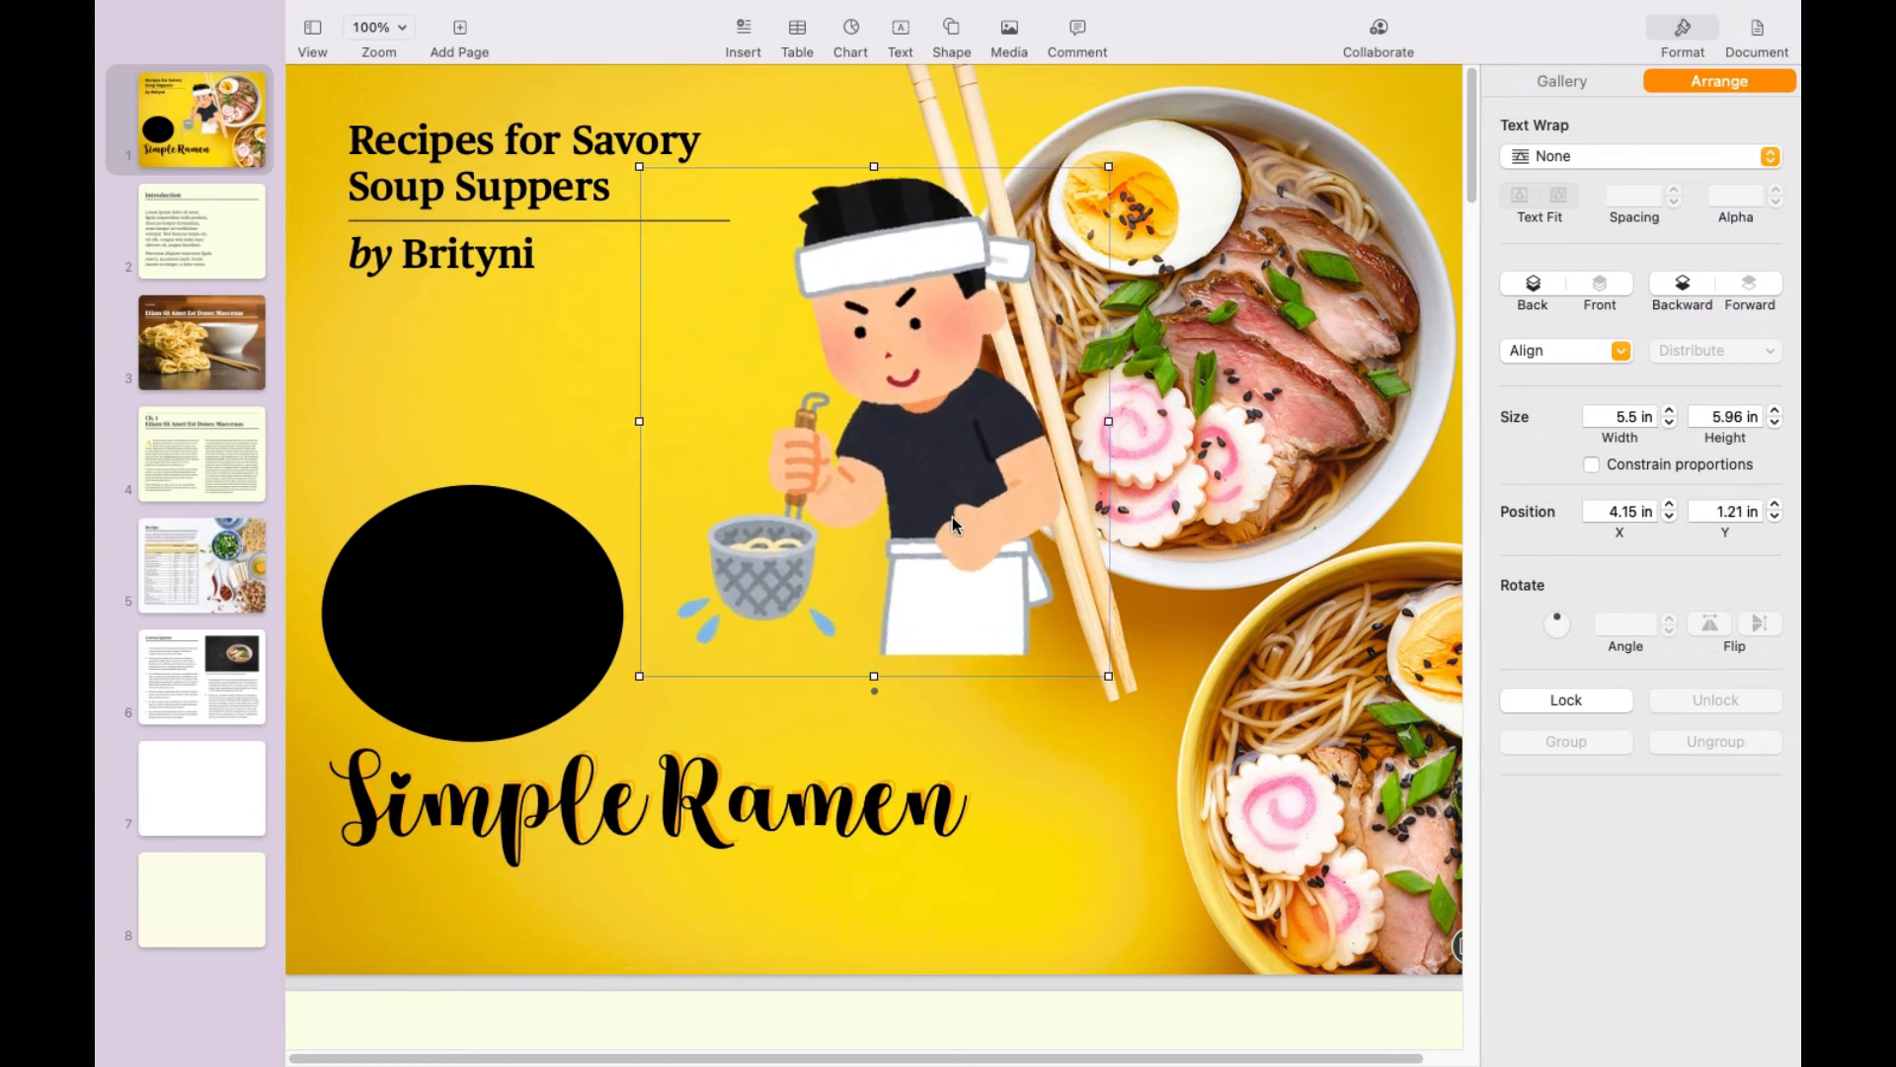
left_click_drag(951, 503, 708, 570)
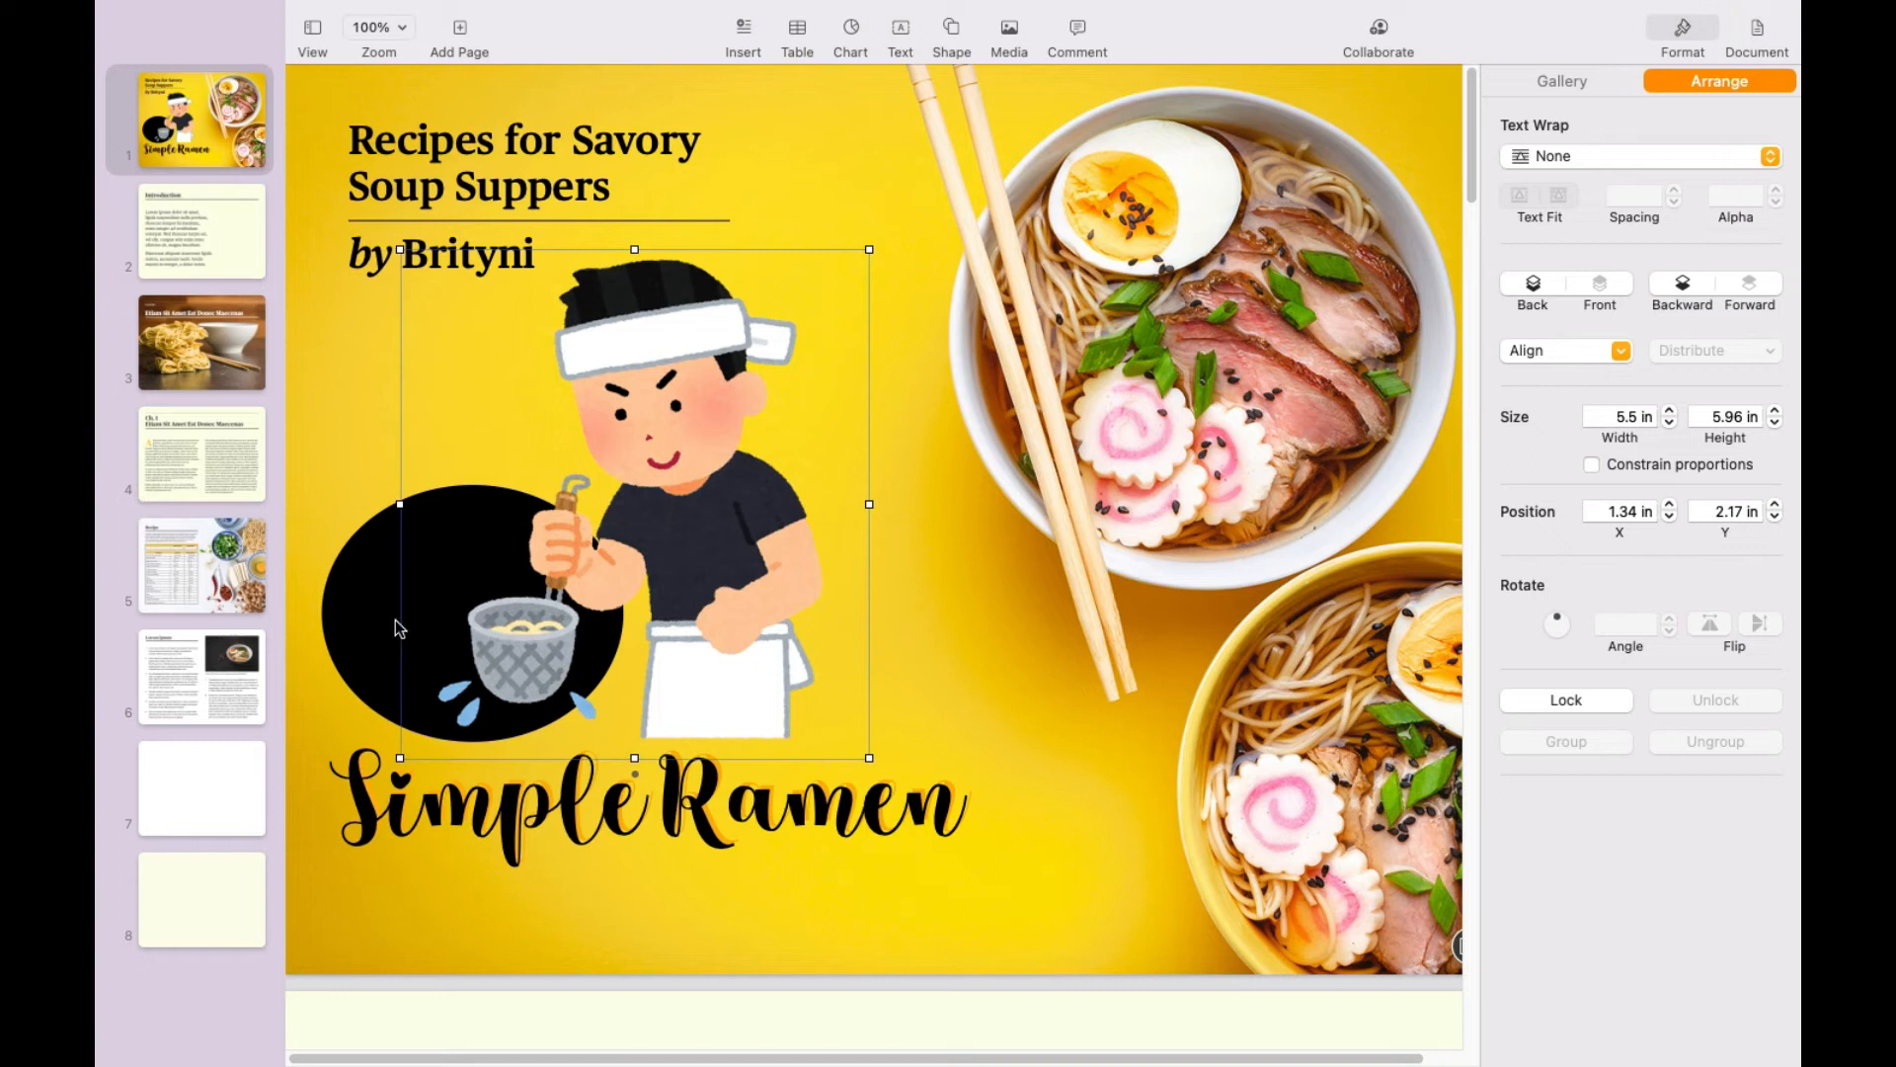
left_click(1067, 850)
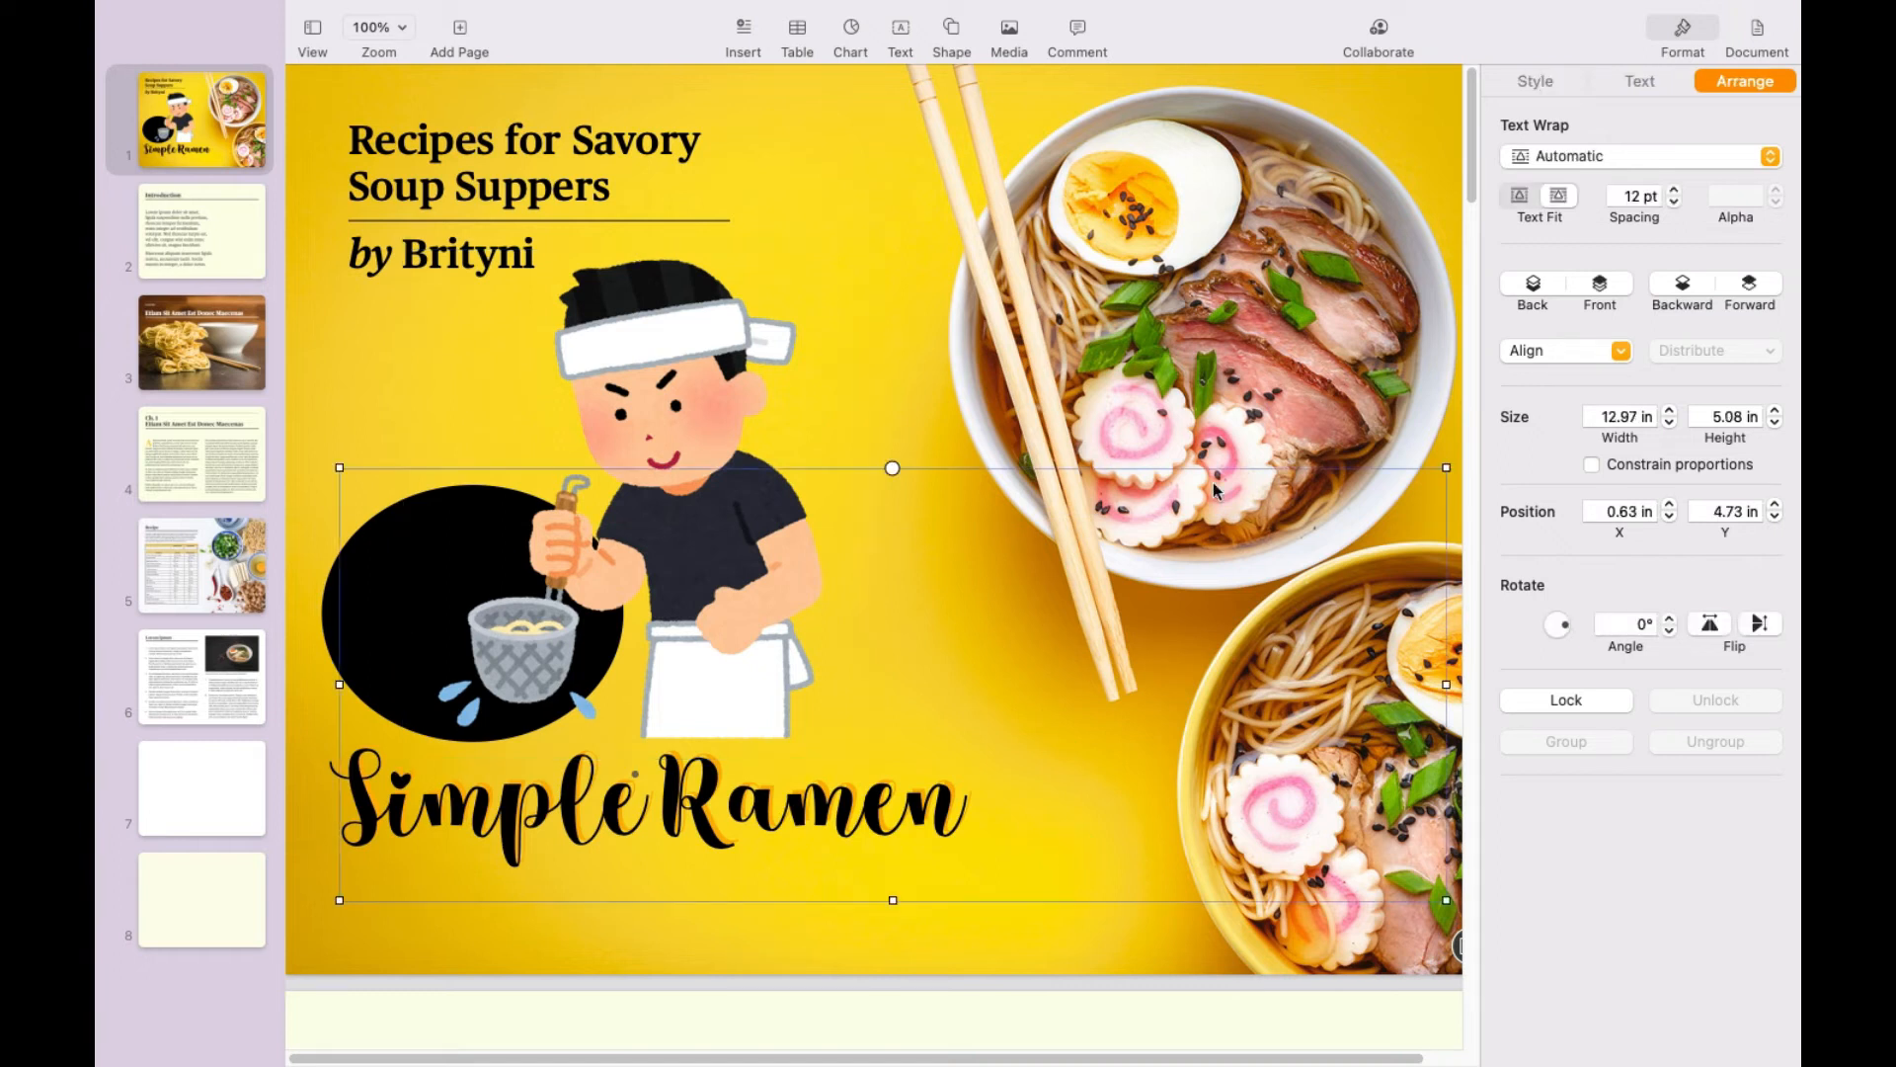
Step: Try deleting the cover's background photo, and undo the deletion
left_click(1197, 370)
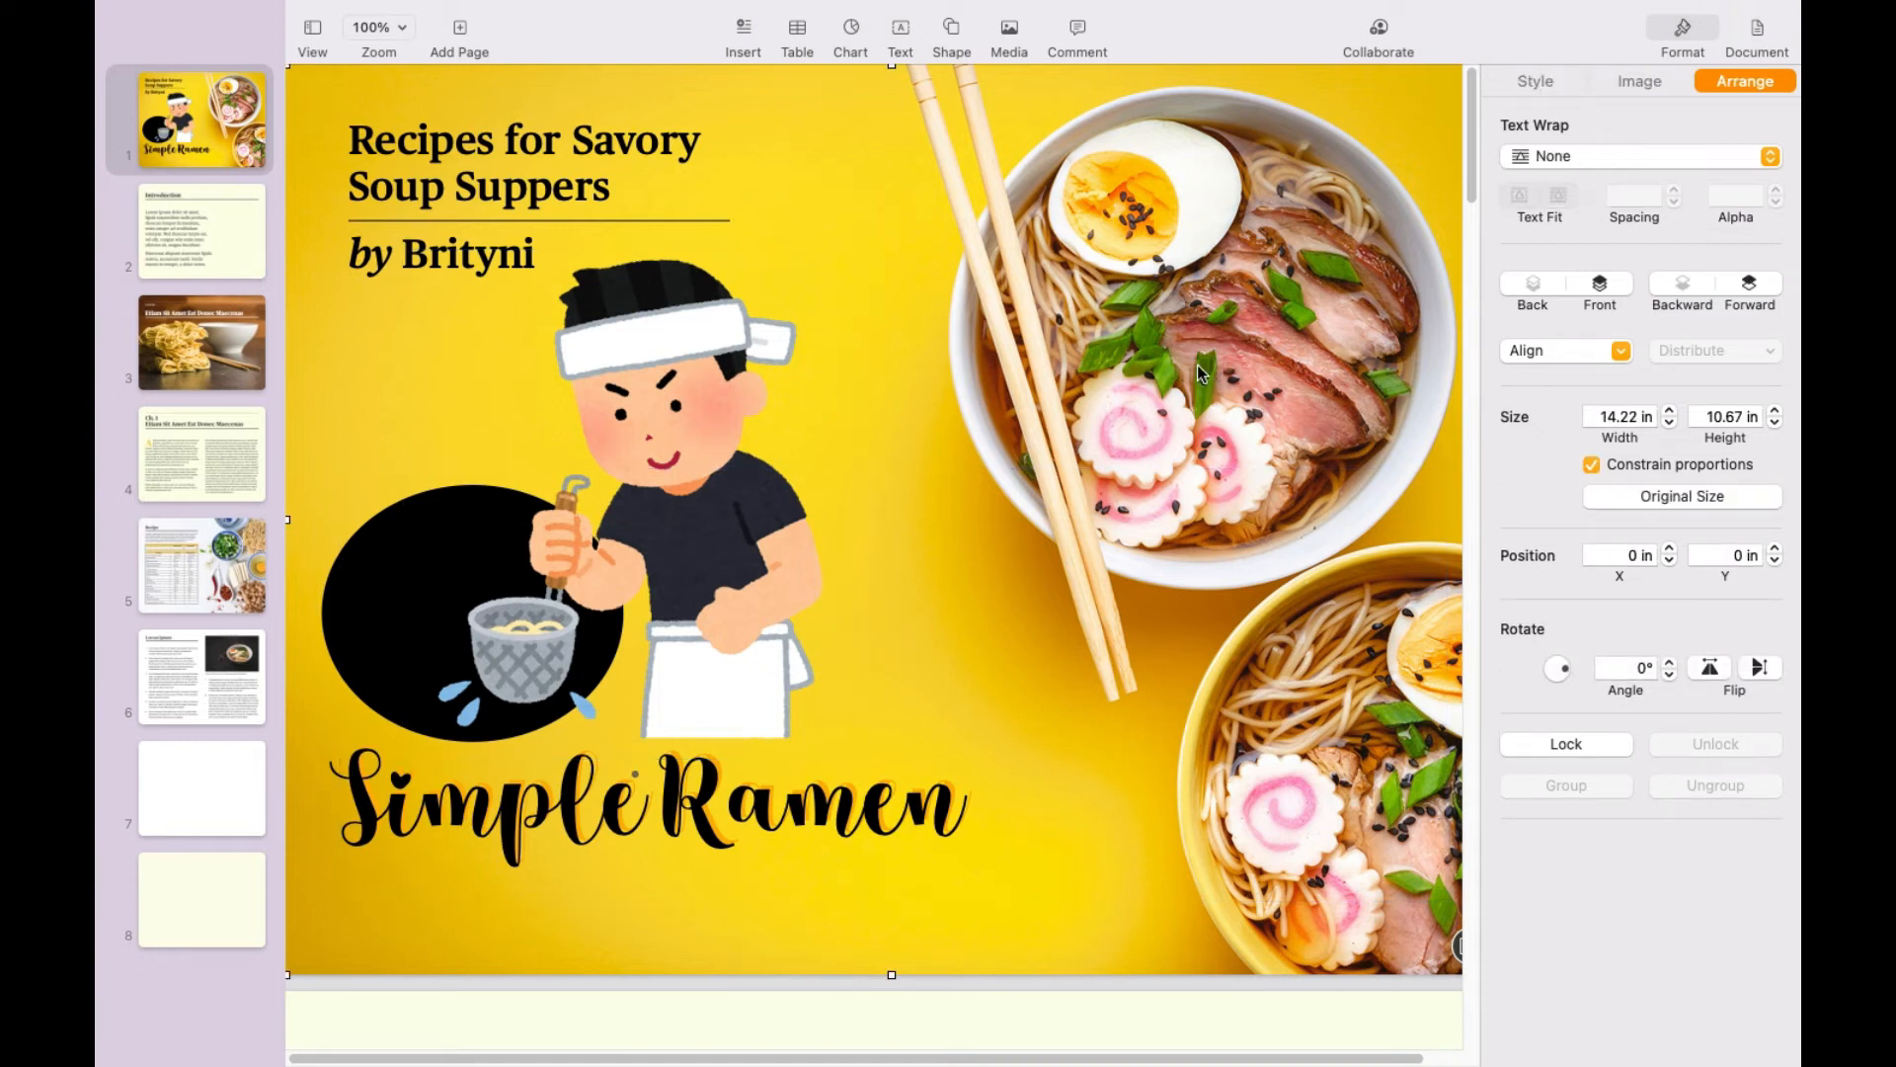
key("Delete")
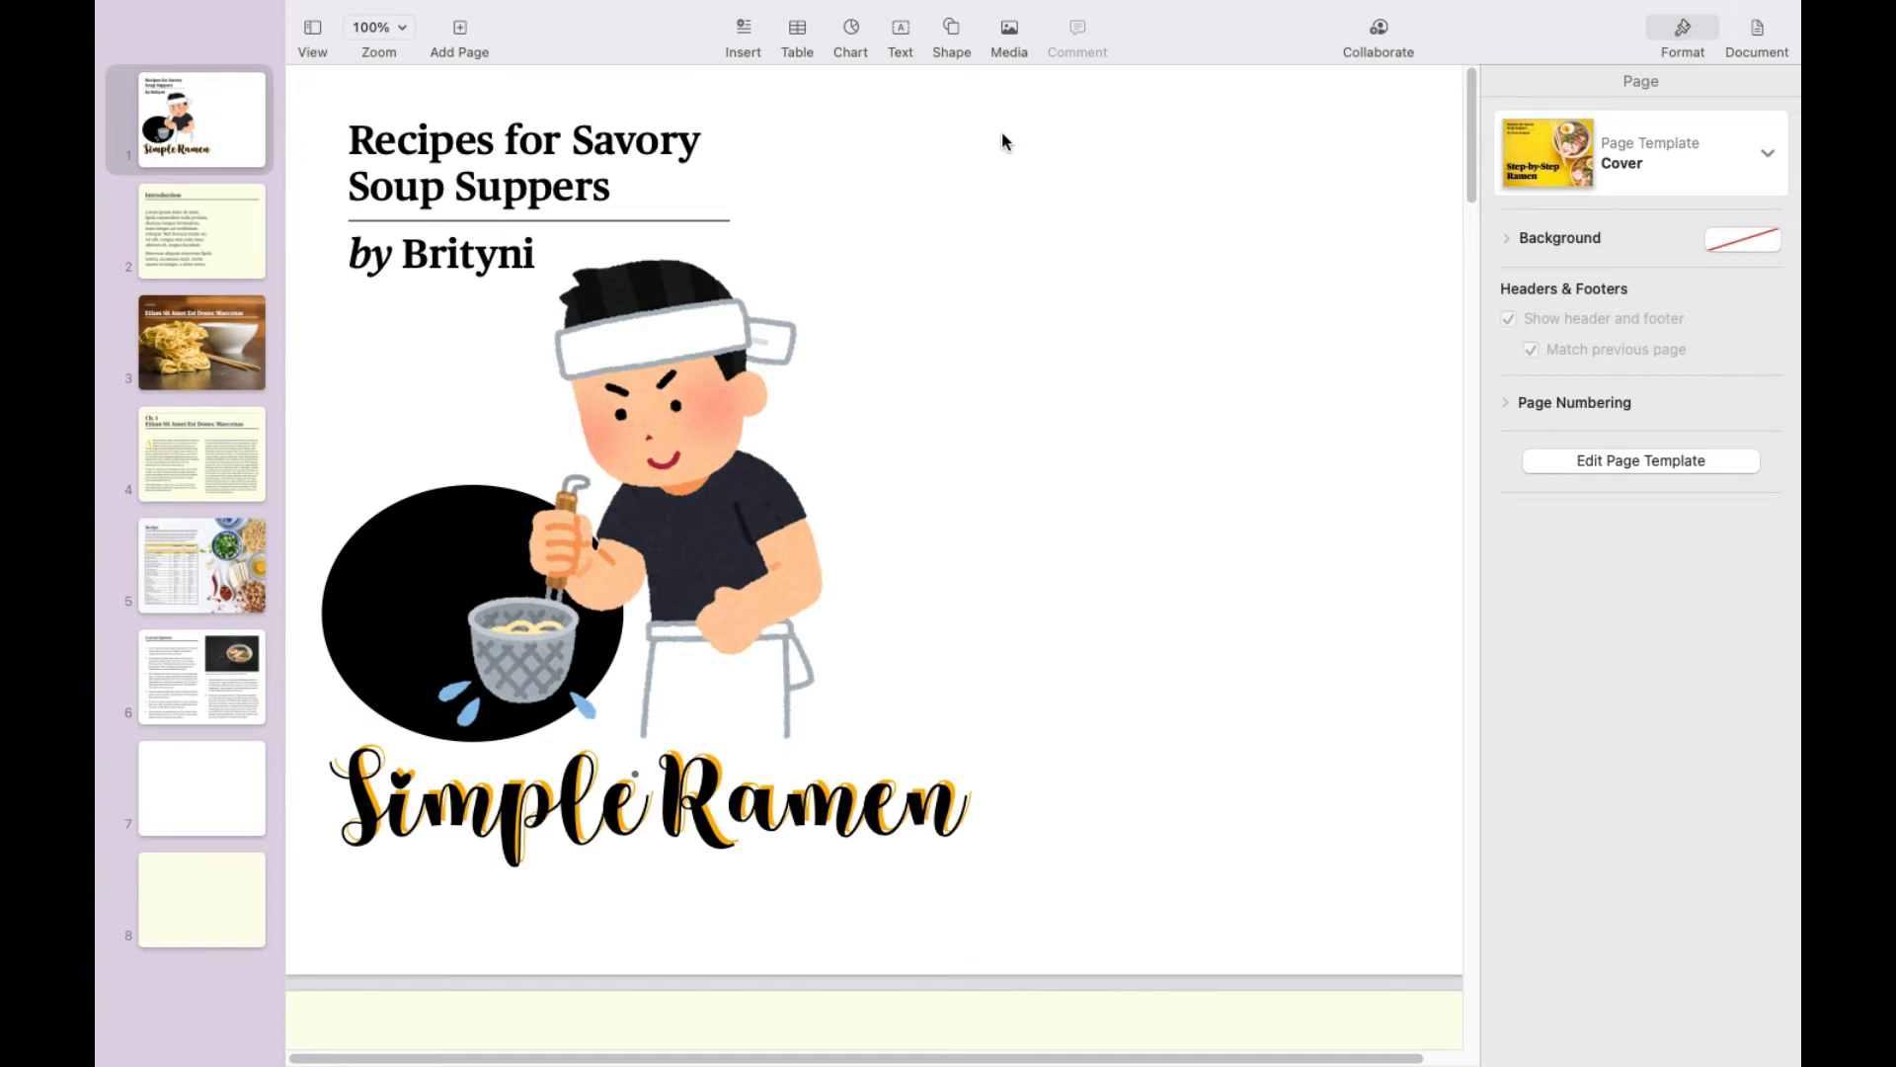
key("super+z")
right_click(1041, 276)
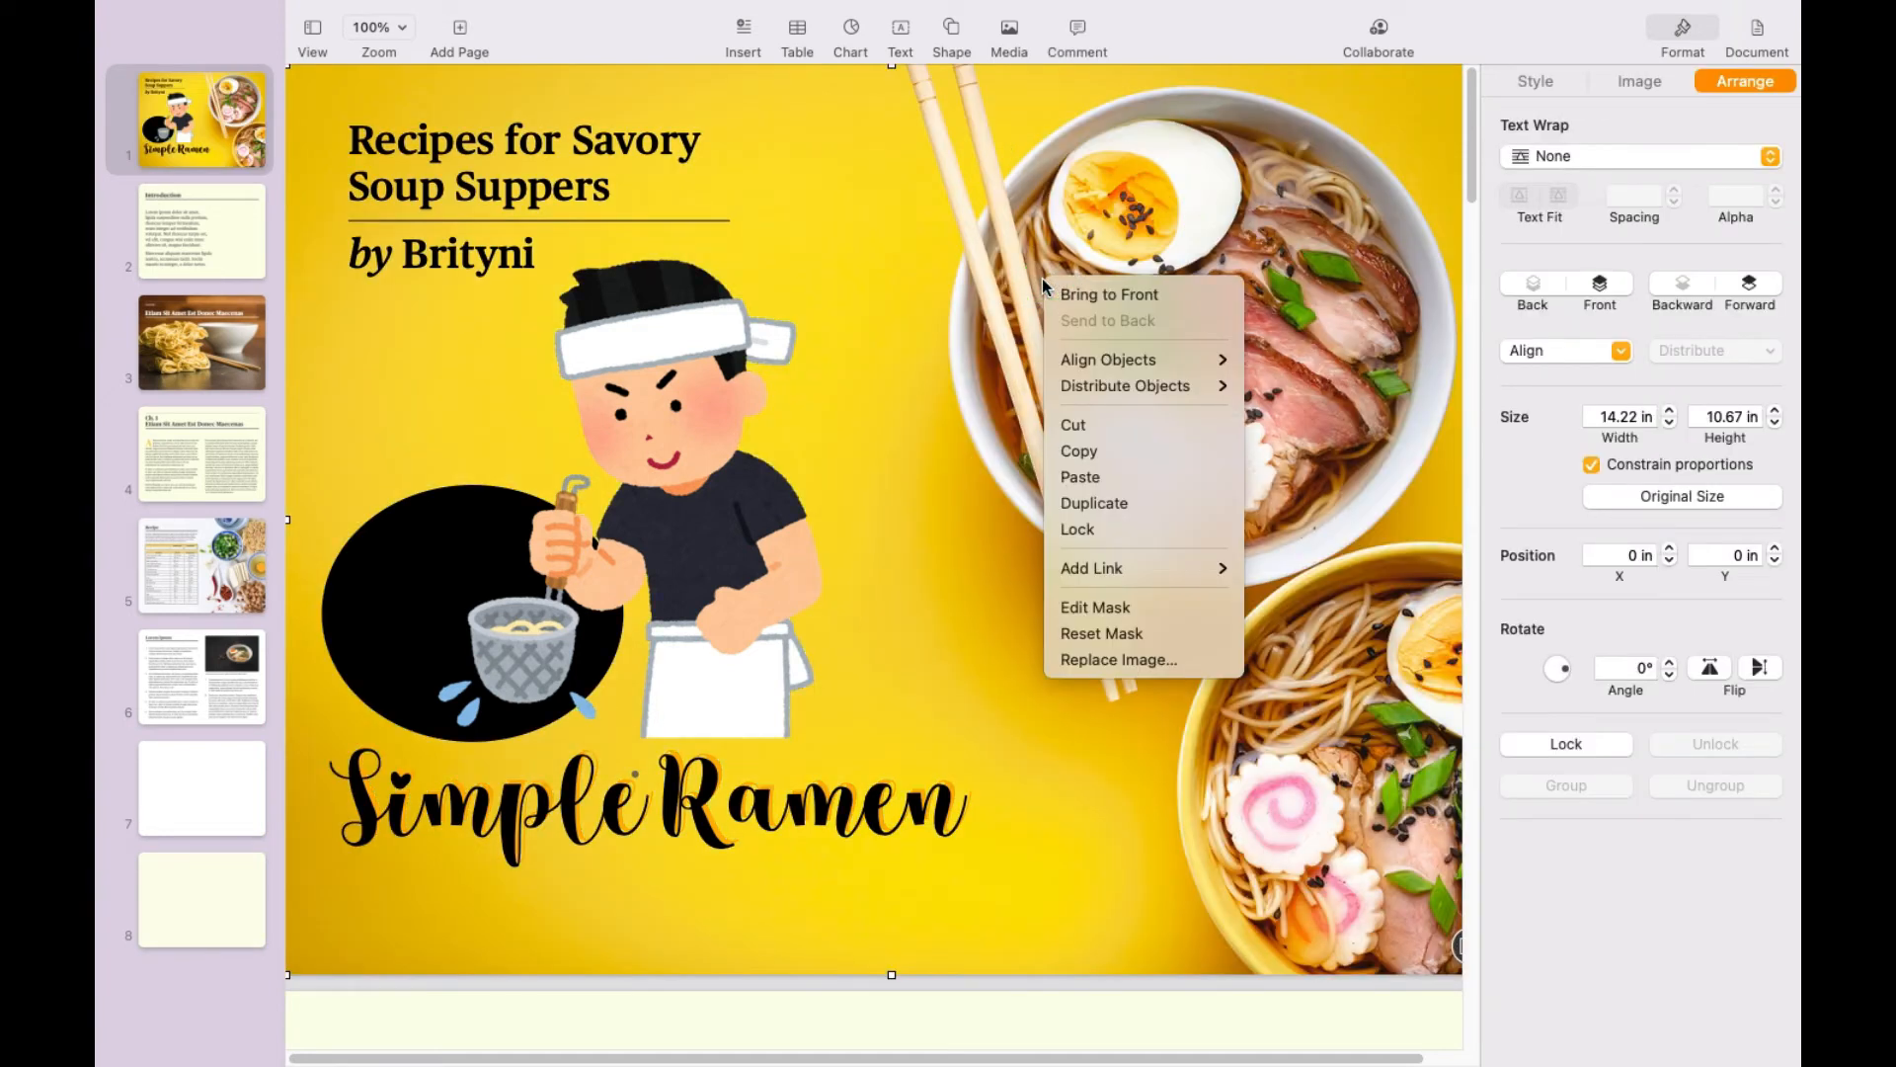
left_click(1165, 658)
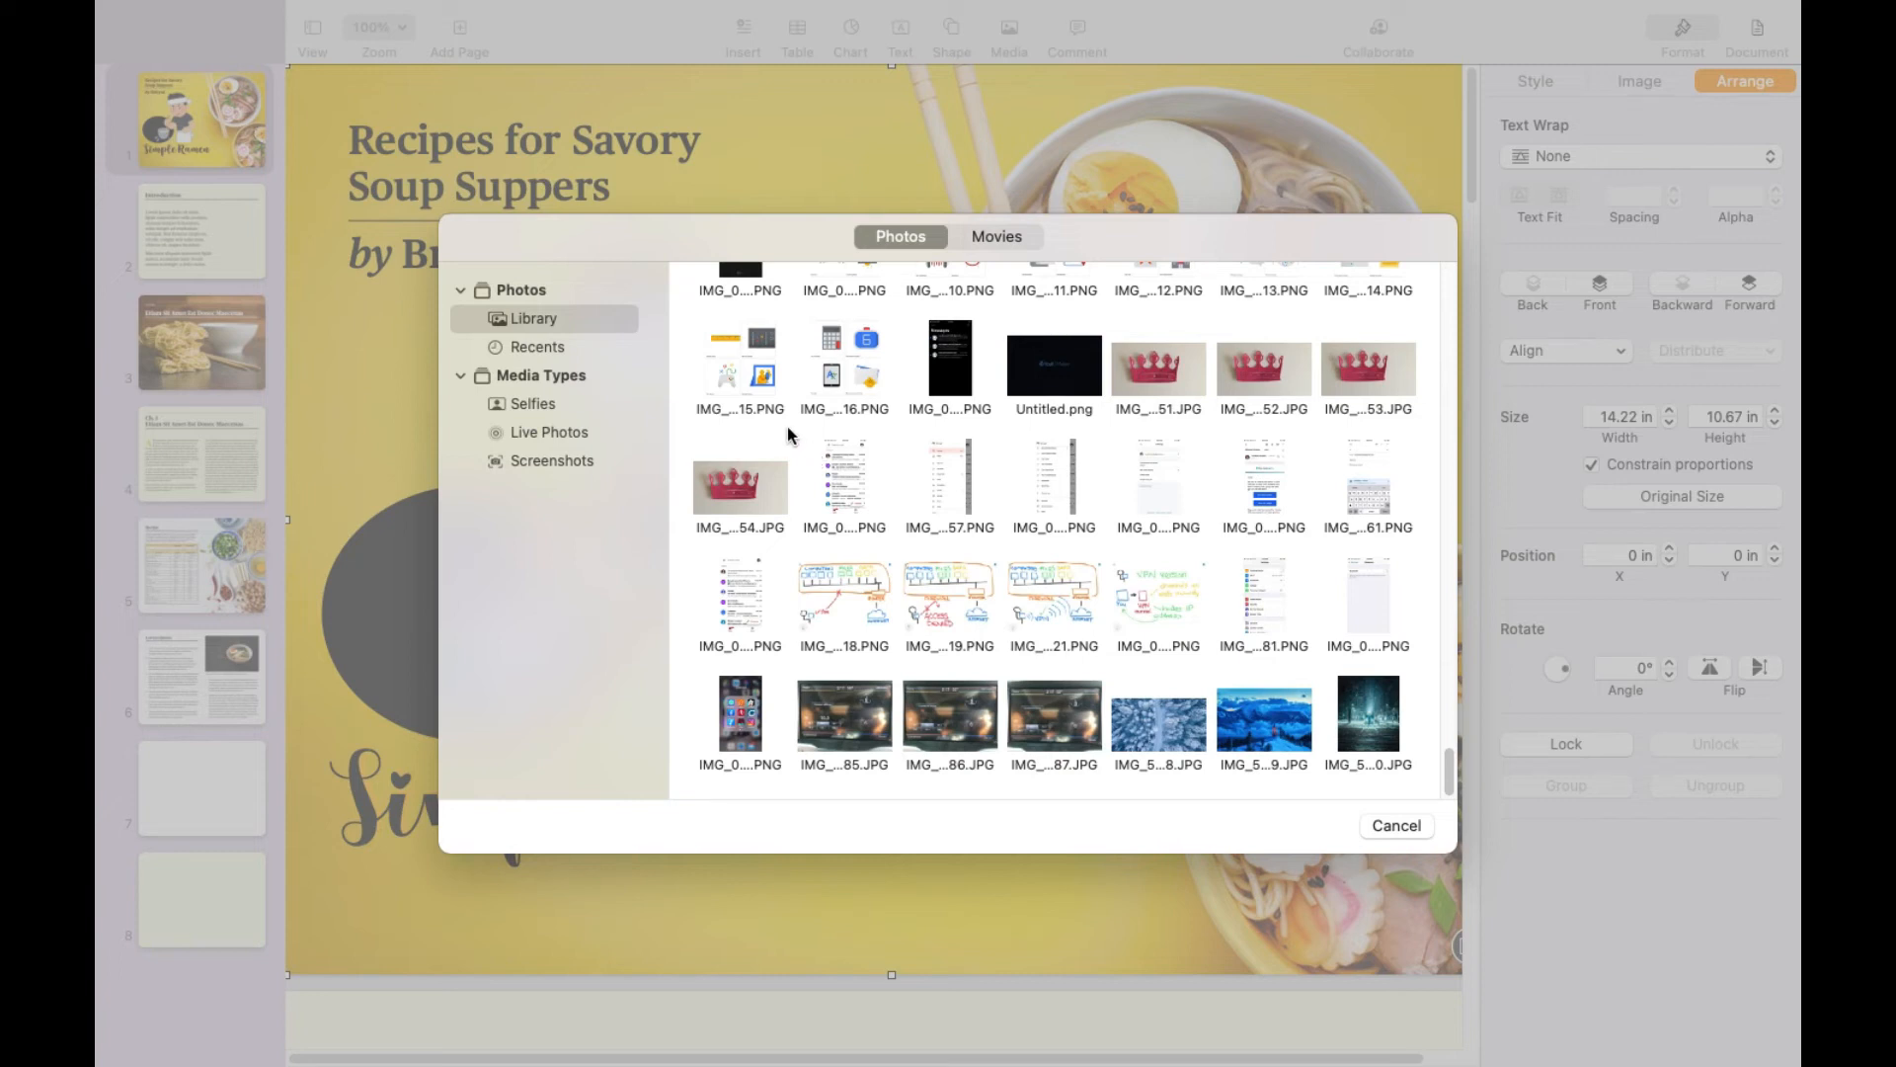
left_click(1396, 826)
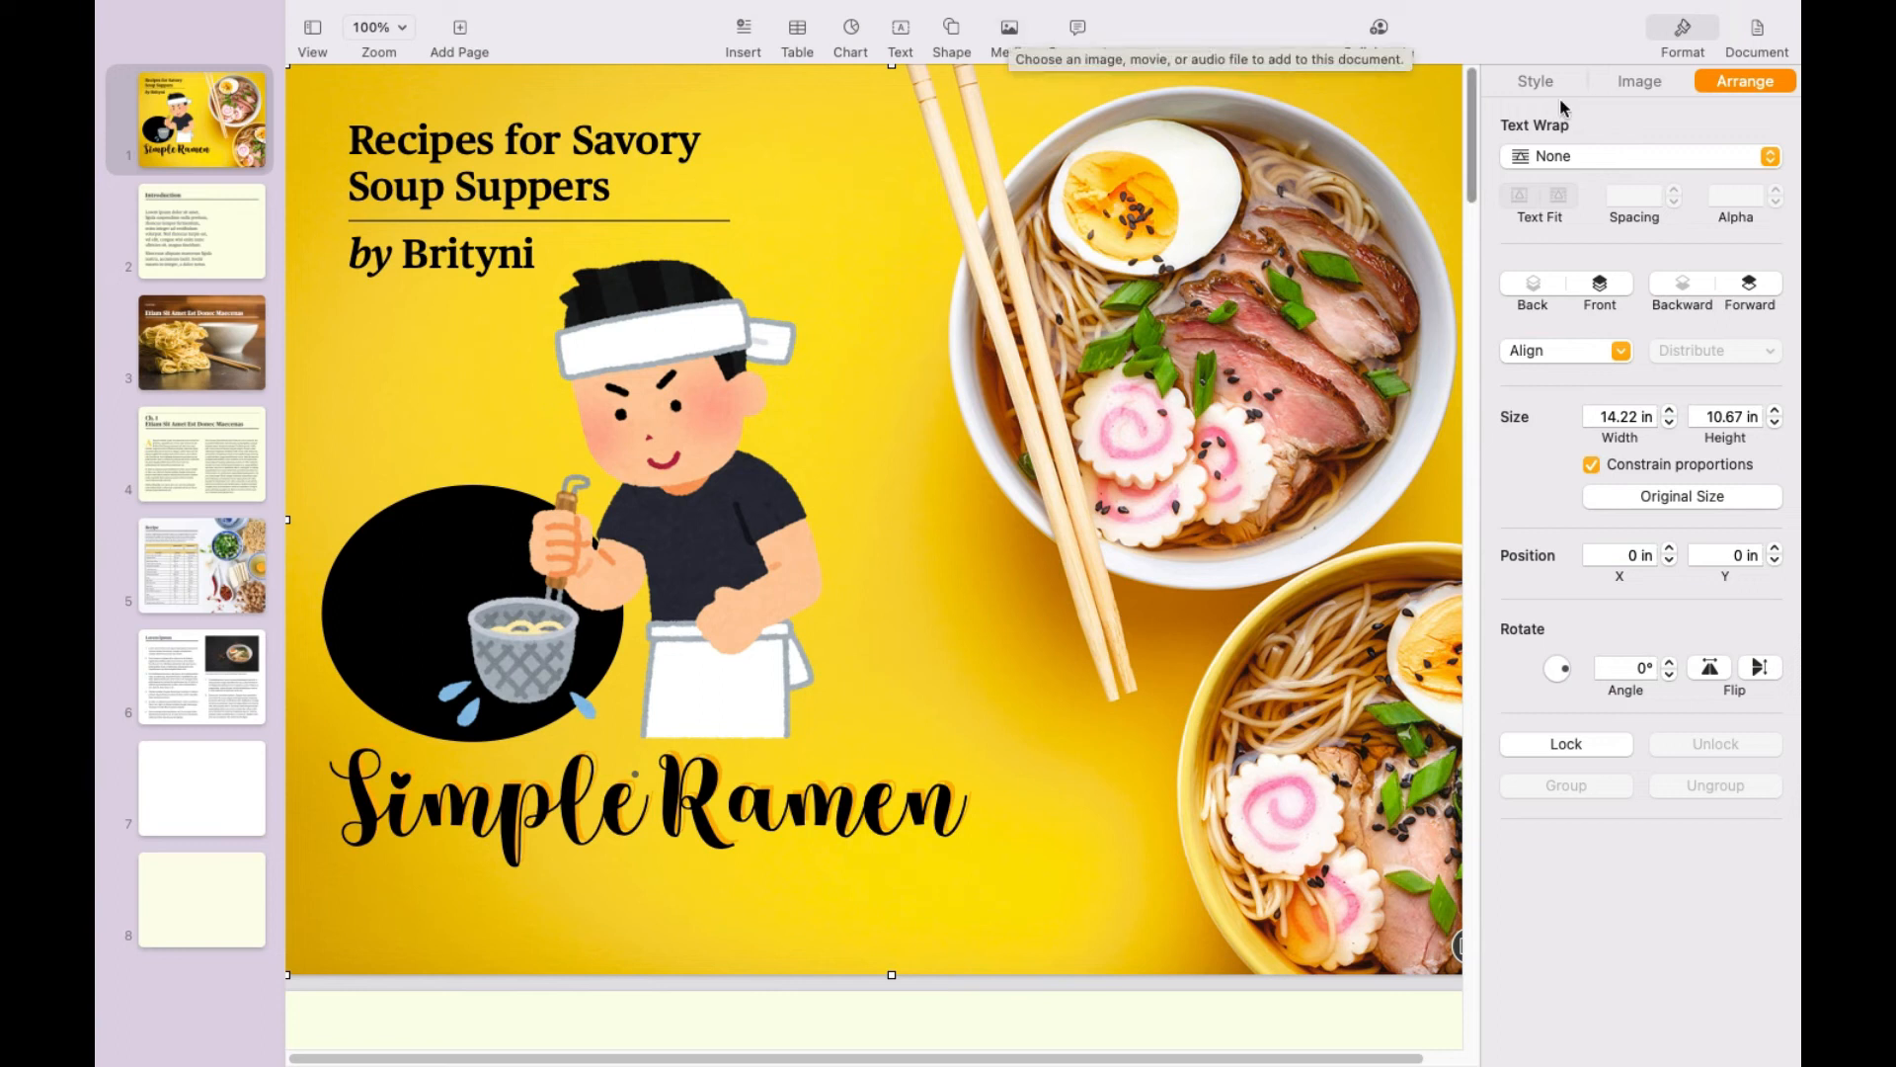
Step: Replace the cover's background photo with the noodle bowl JPG numbered 4110421 from Downloads
left_click(1647, 81)
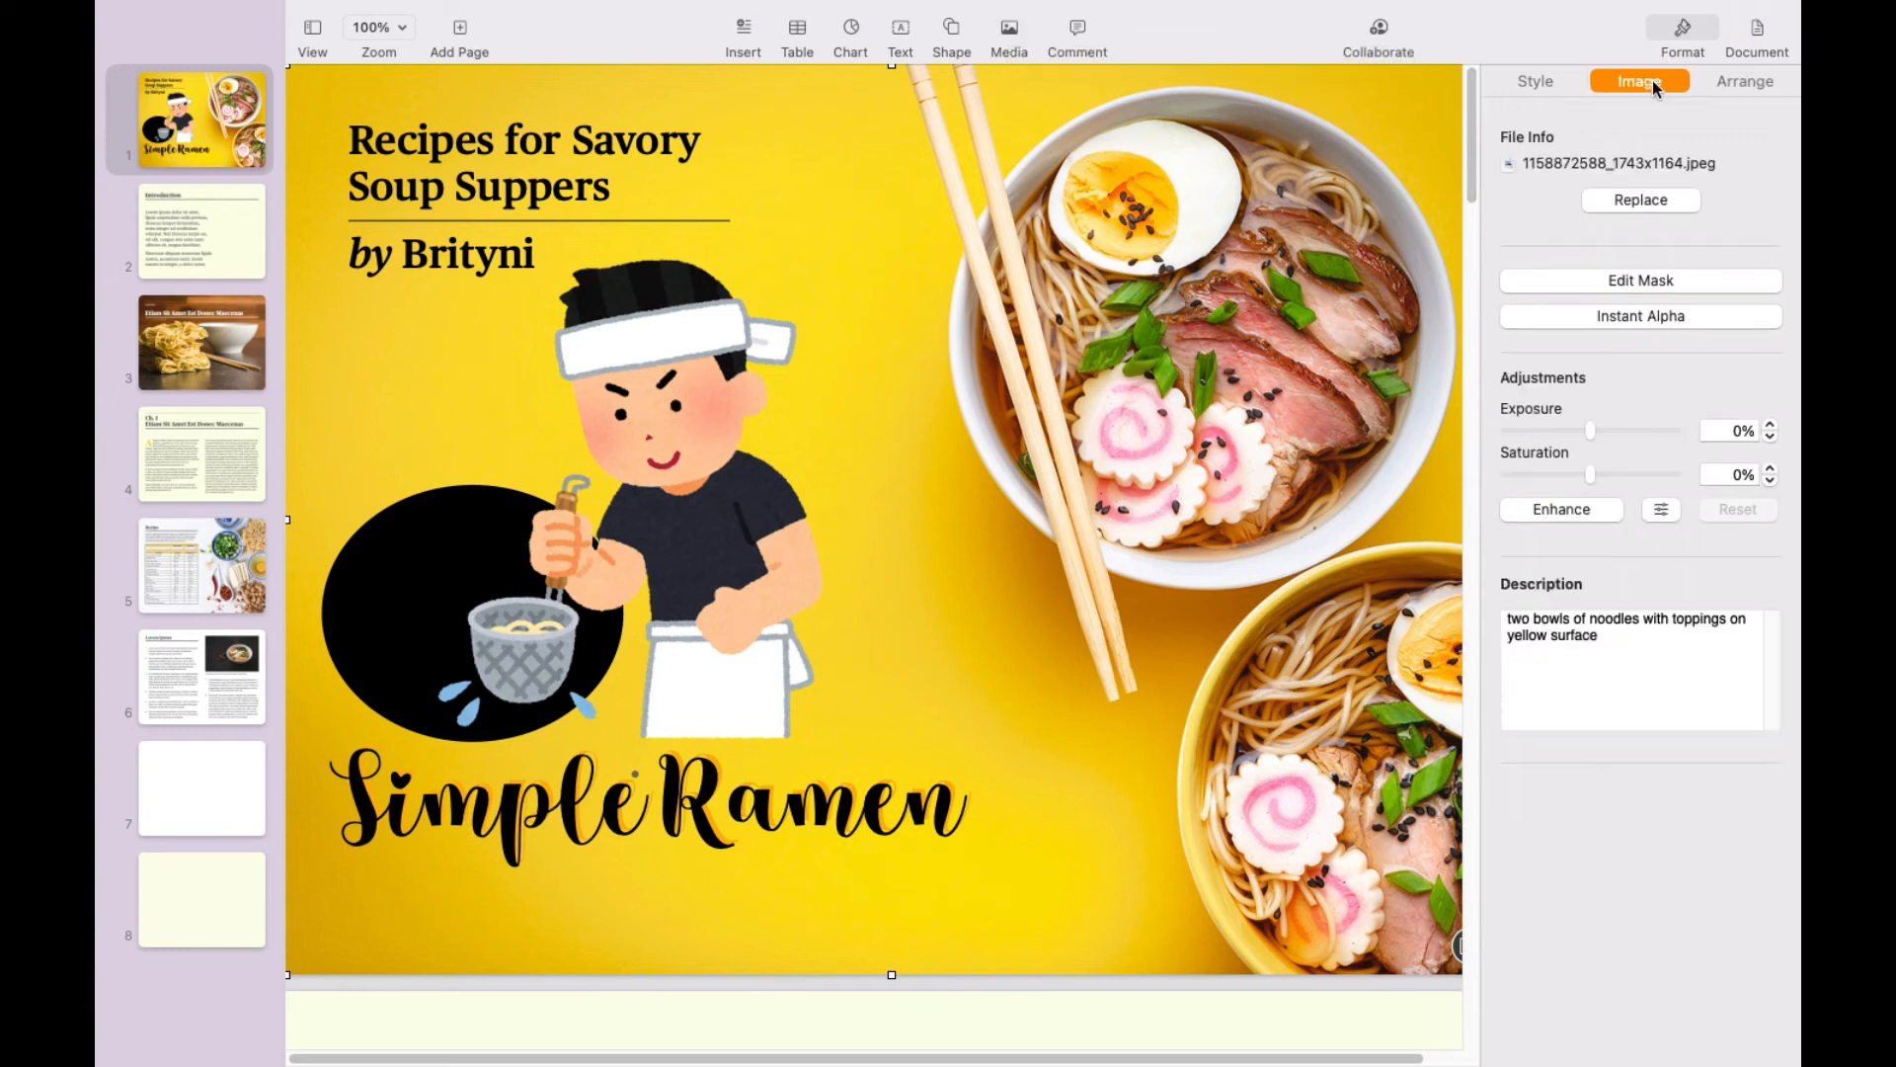
left_click(1657, 203)
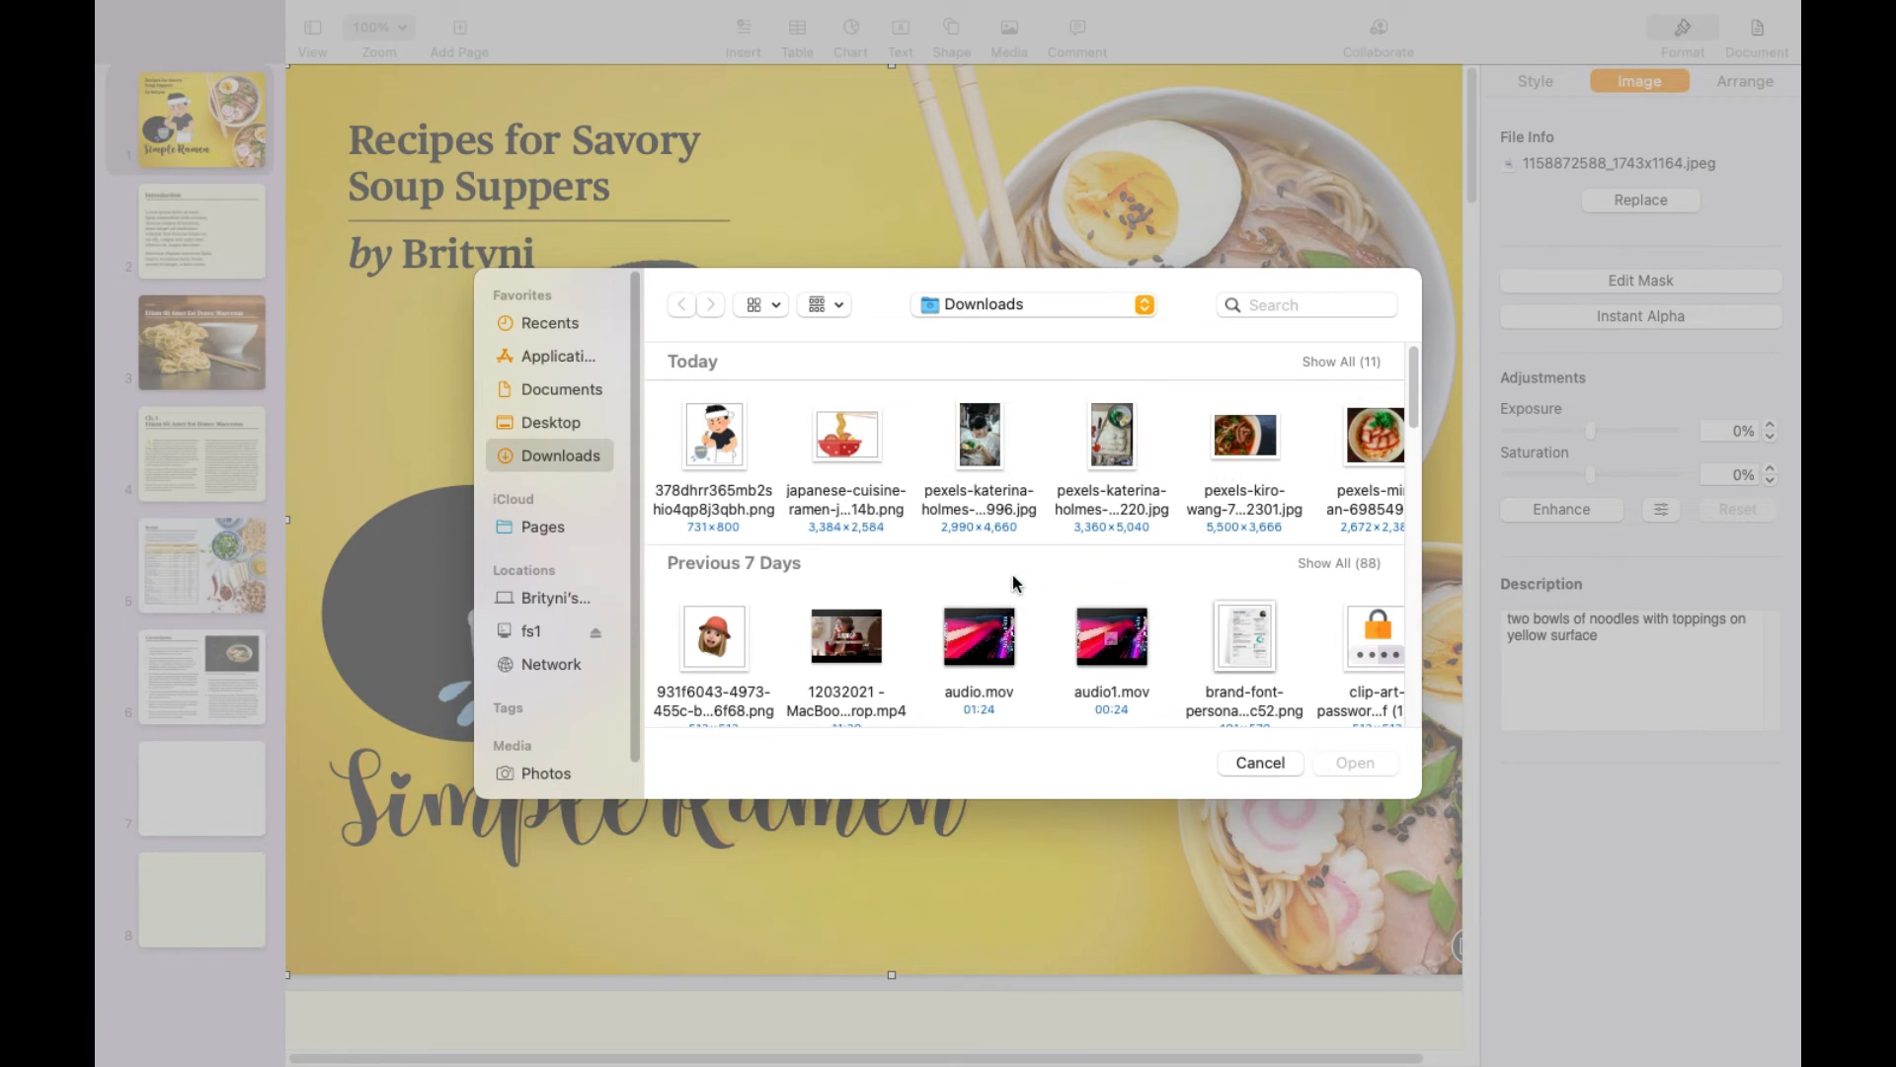
left_click(1333, 362)
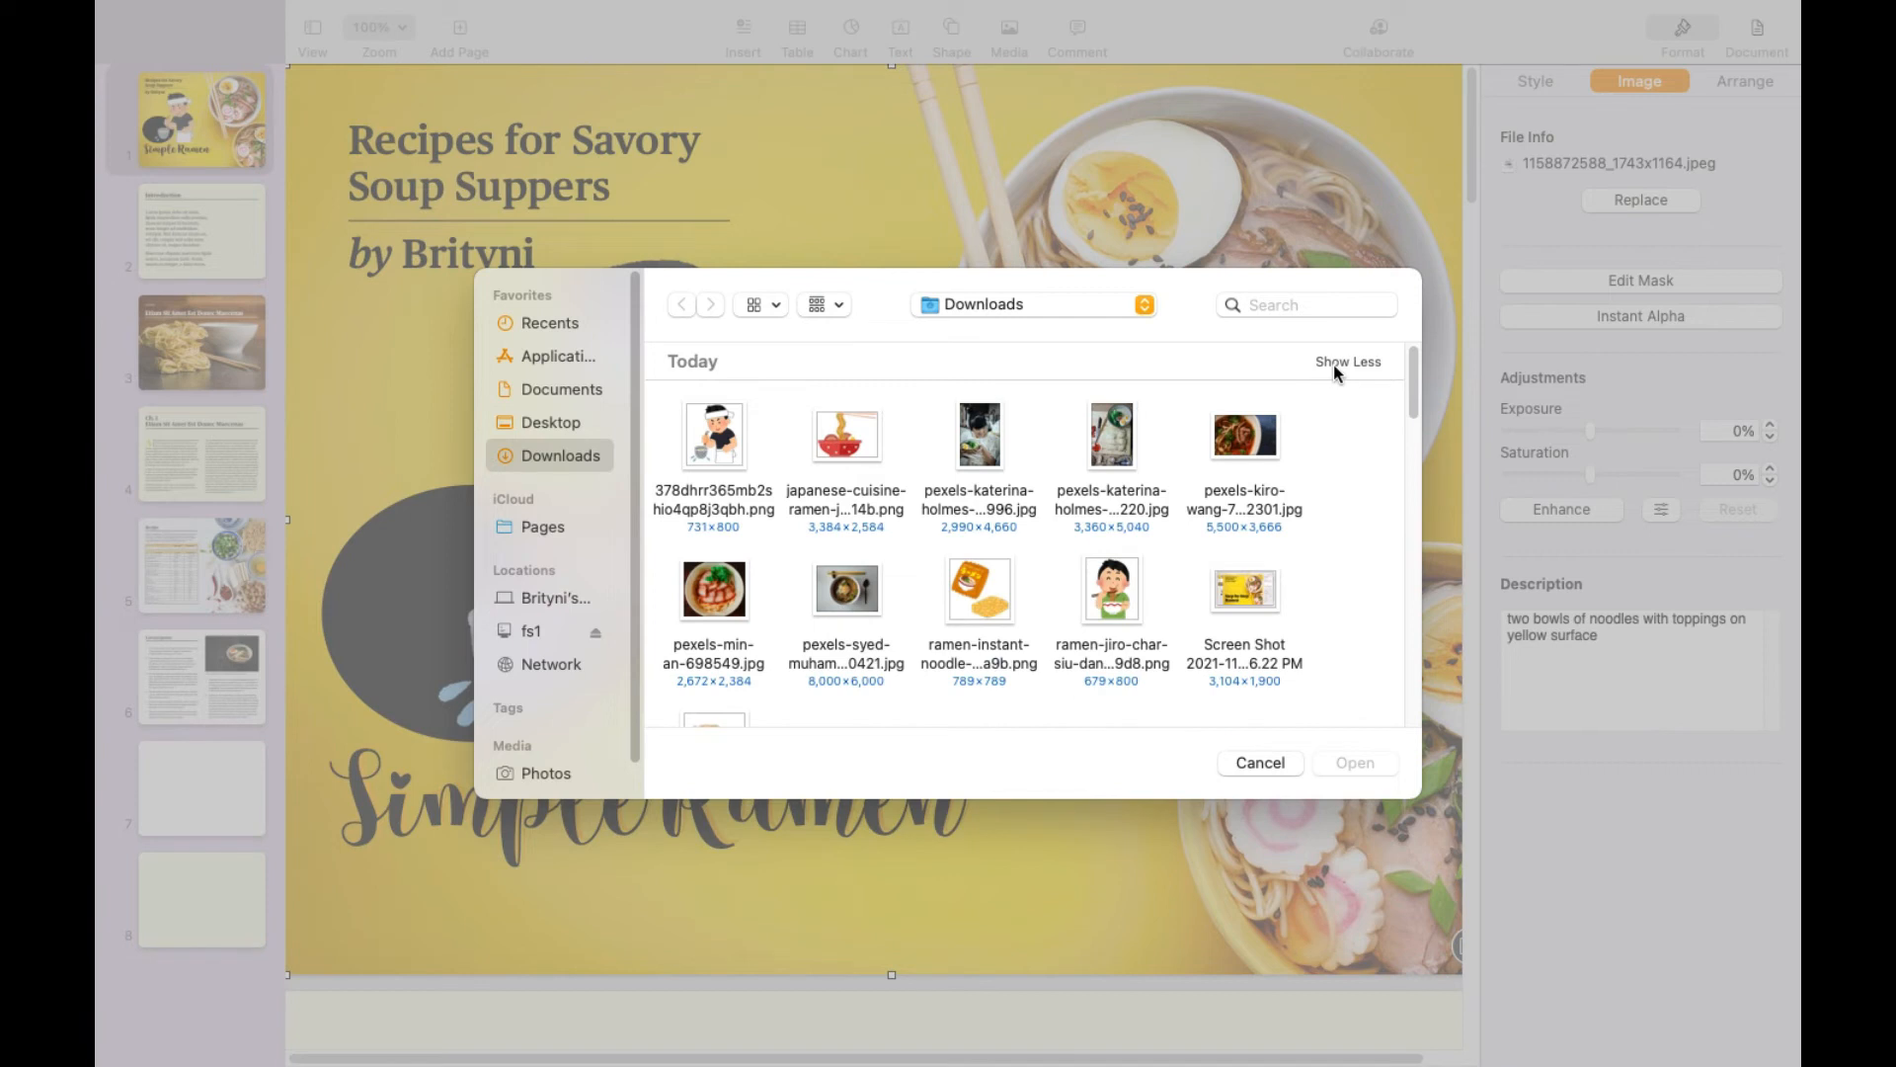
left_click(851, 599)
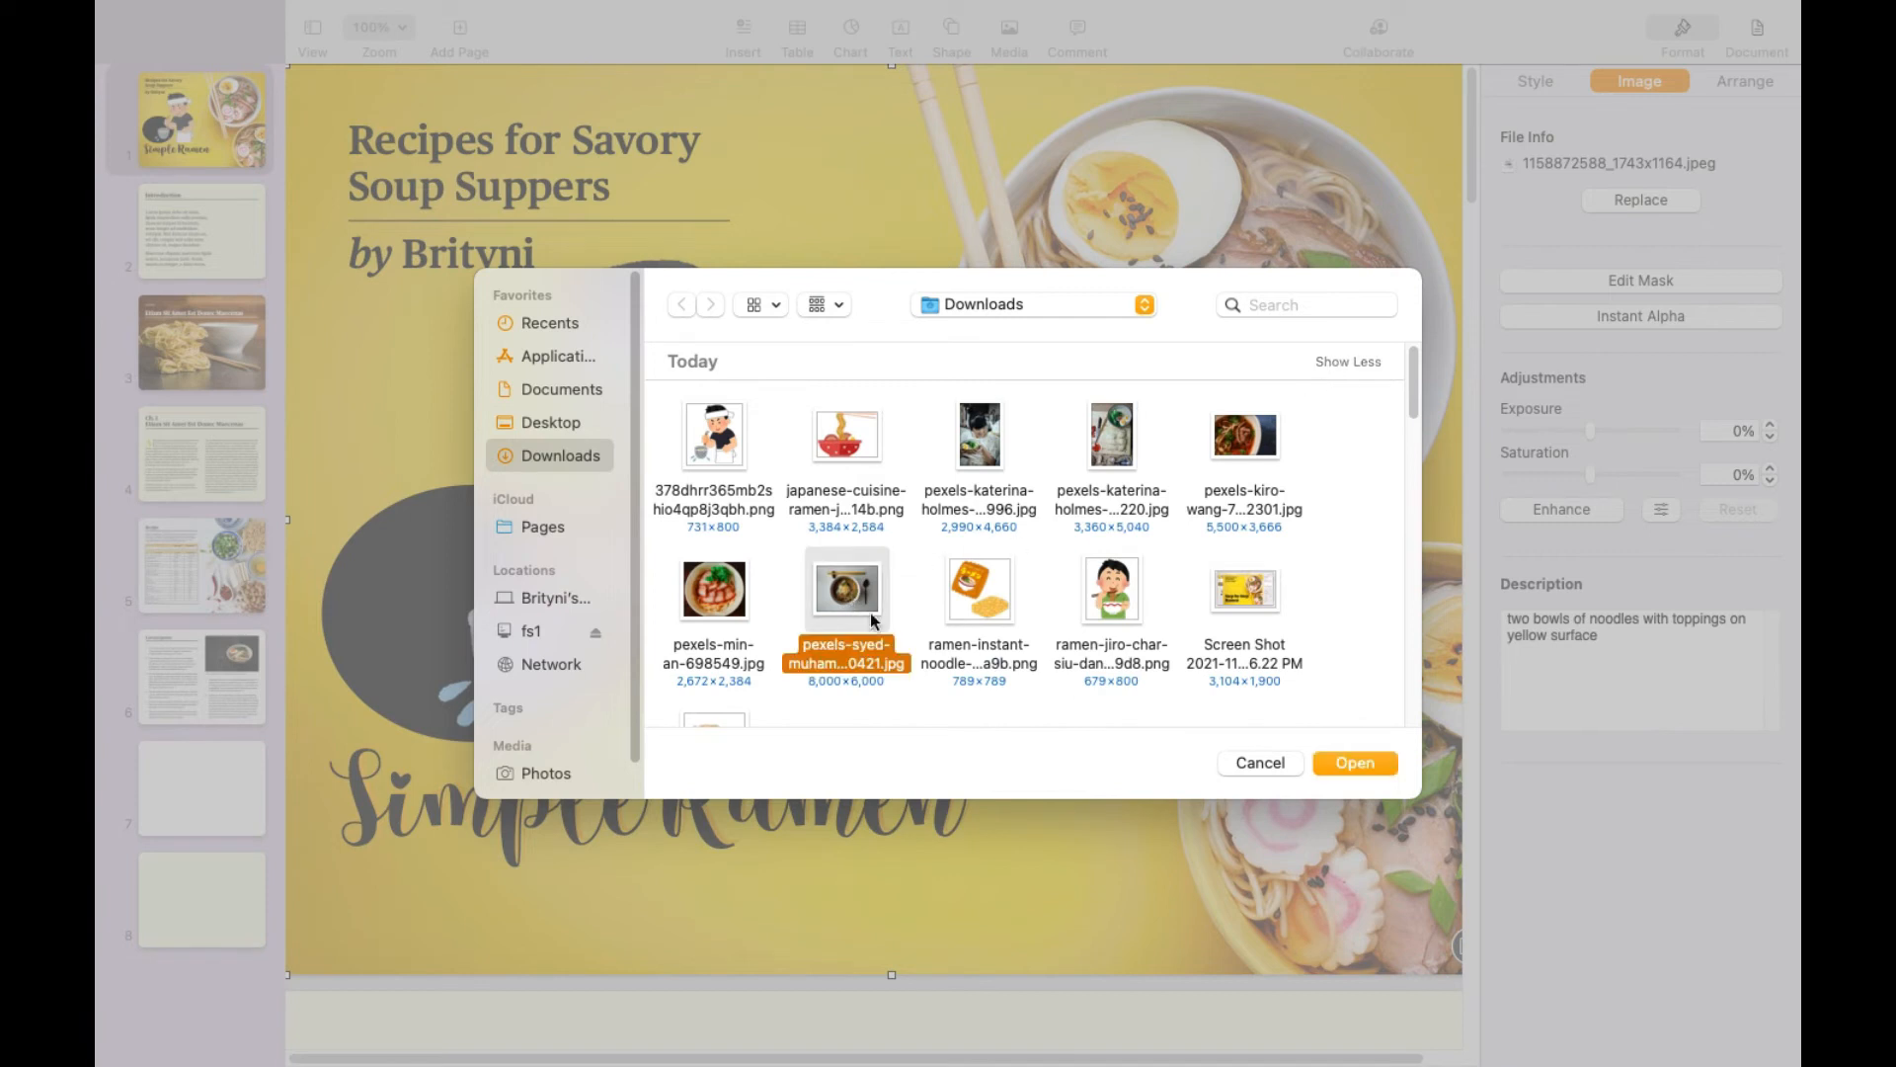
left_click(1376, 763)
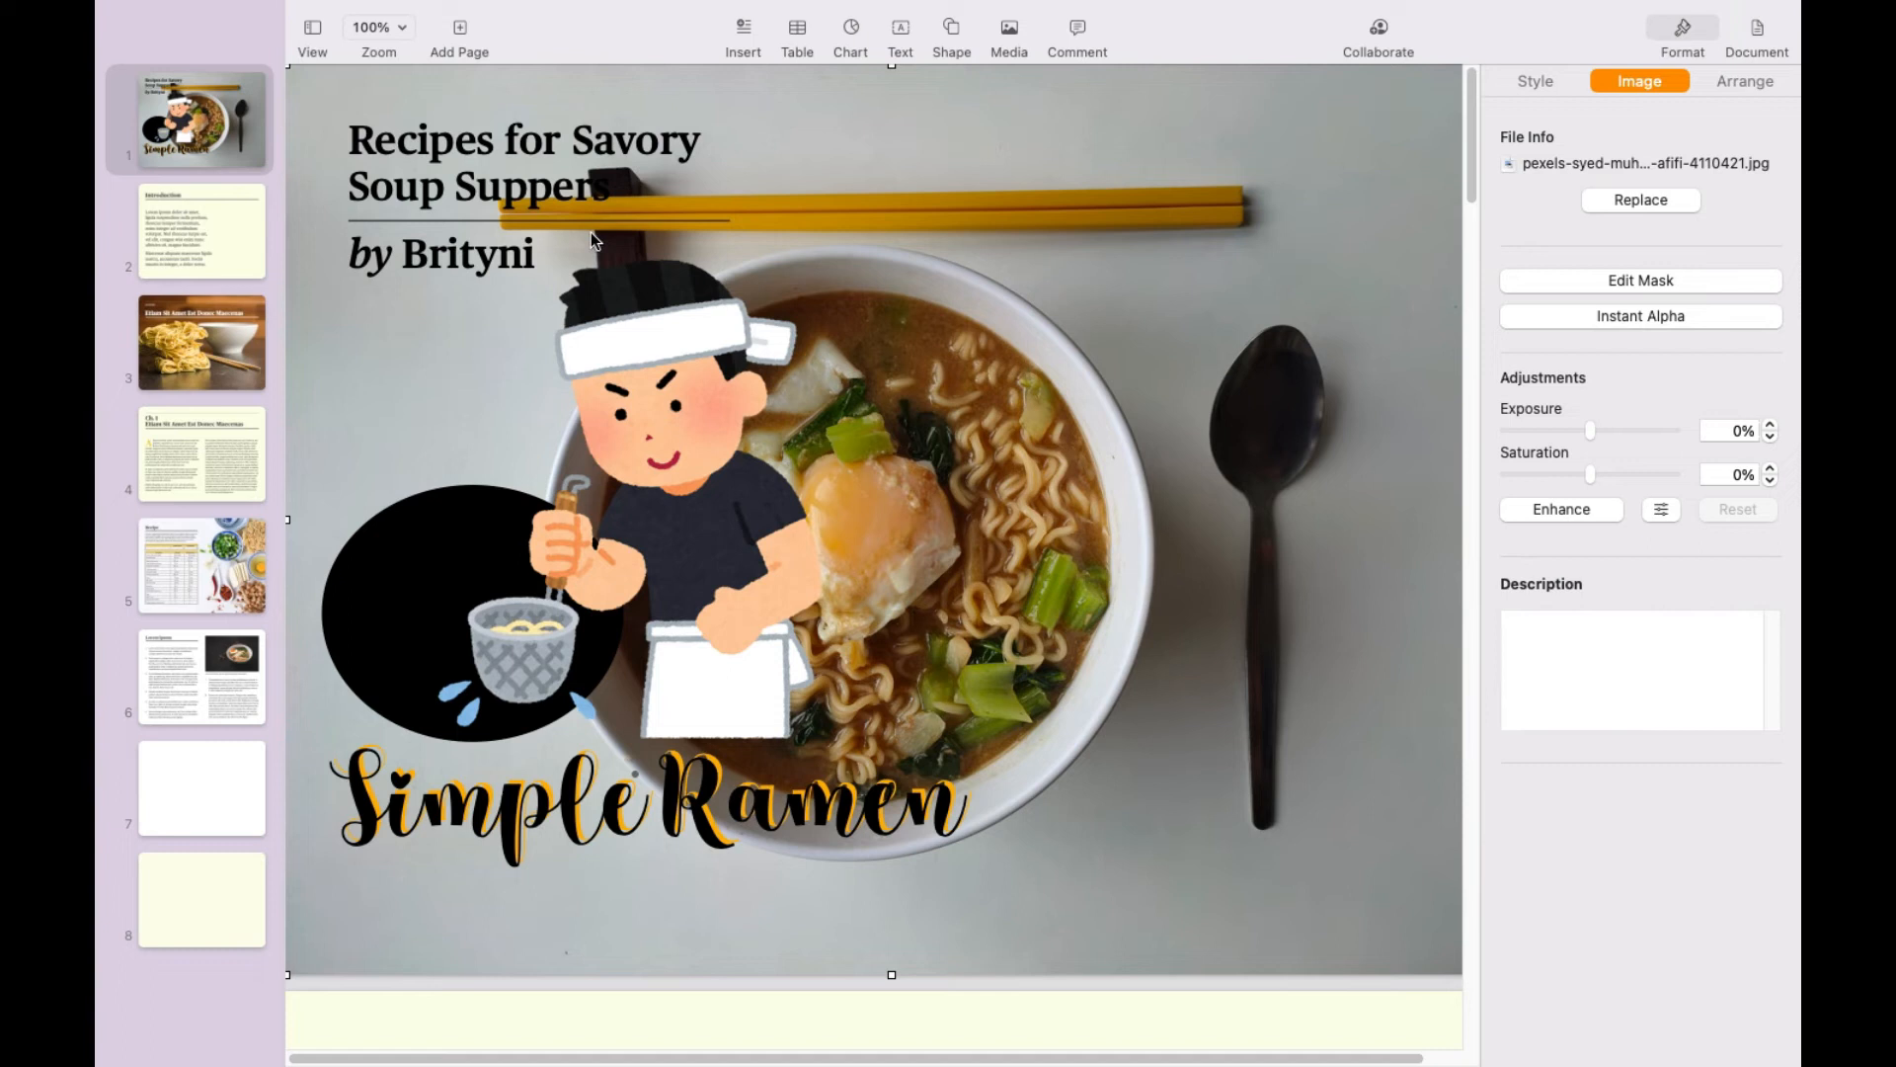
Step: Try white, blue and green text colors on the cover subtitle "Recipes for Savory Soup Suppers"
left_click(466, 154)
left_click(1630, 83)
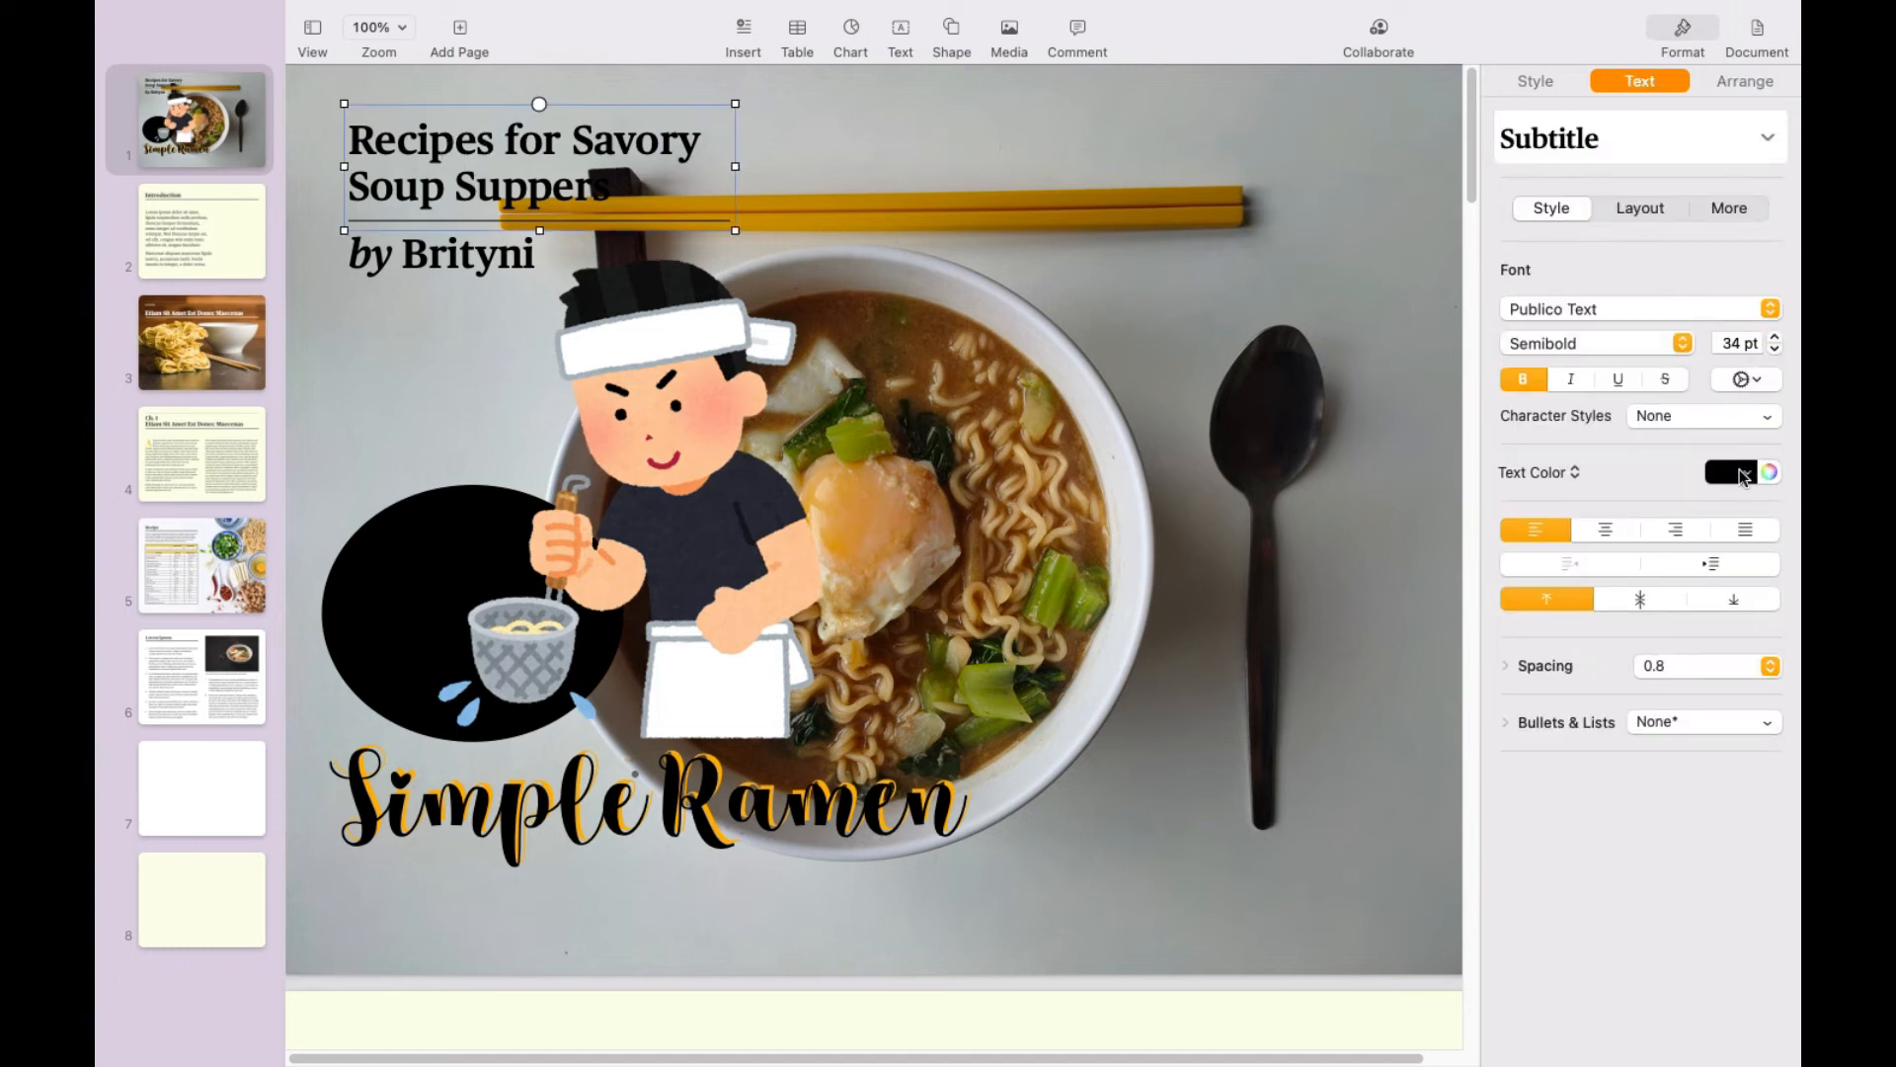
left_click(1741, 474)
left_click(1538, 623)
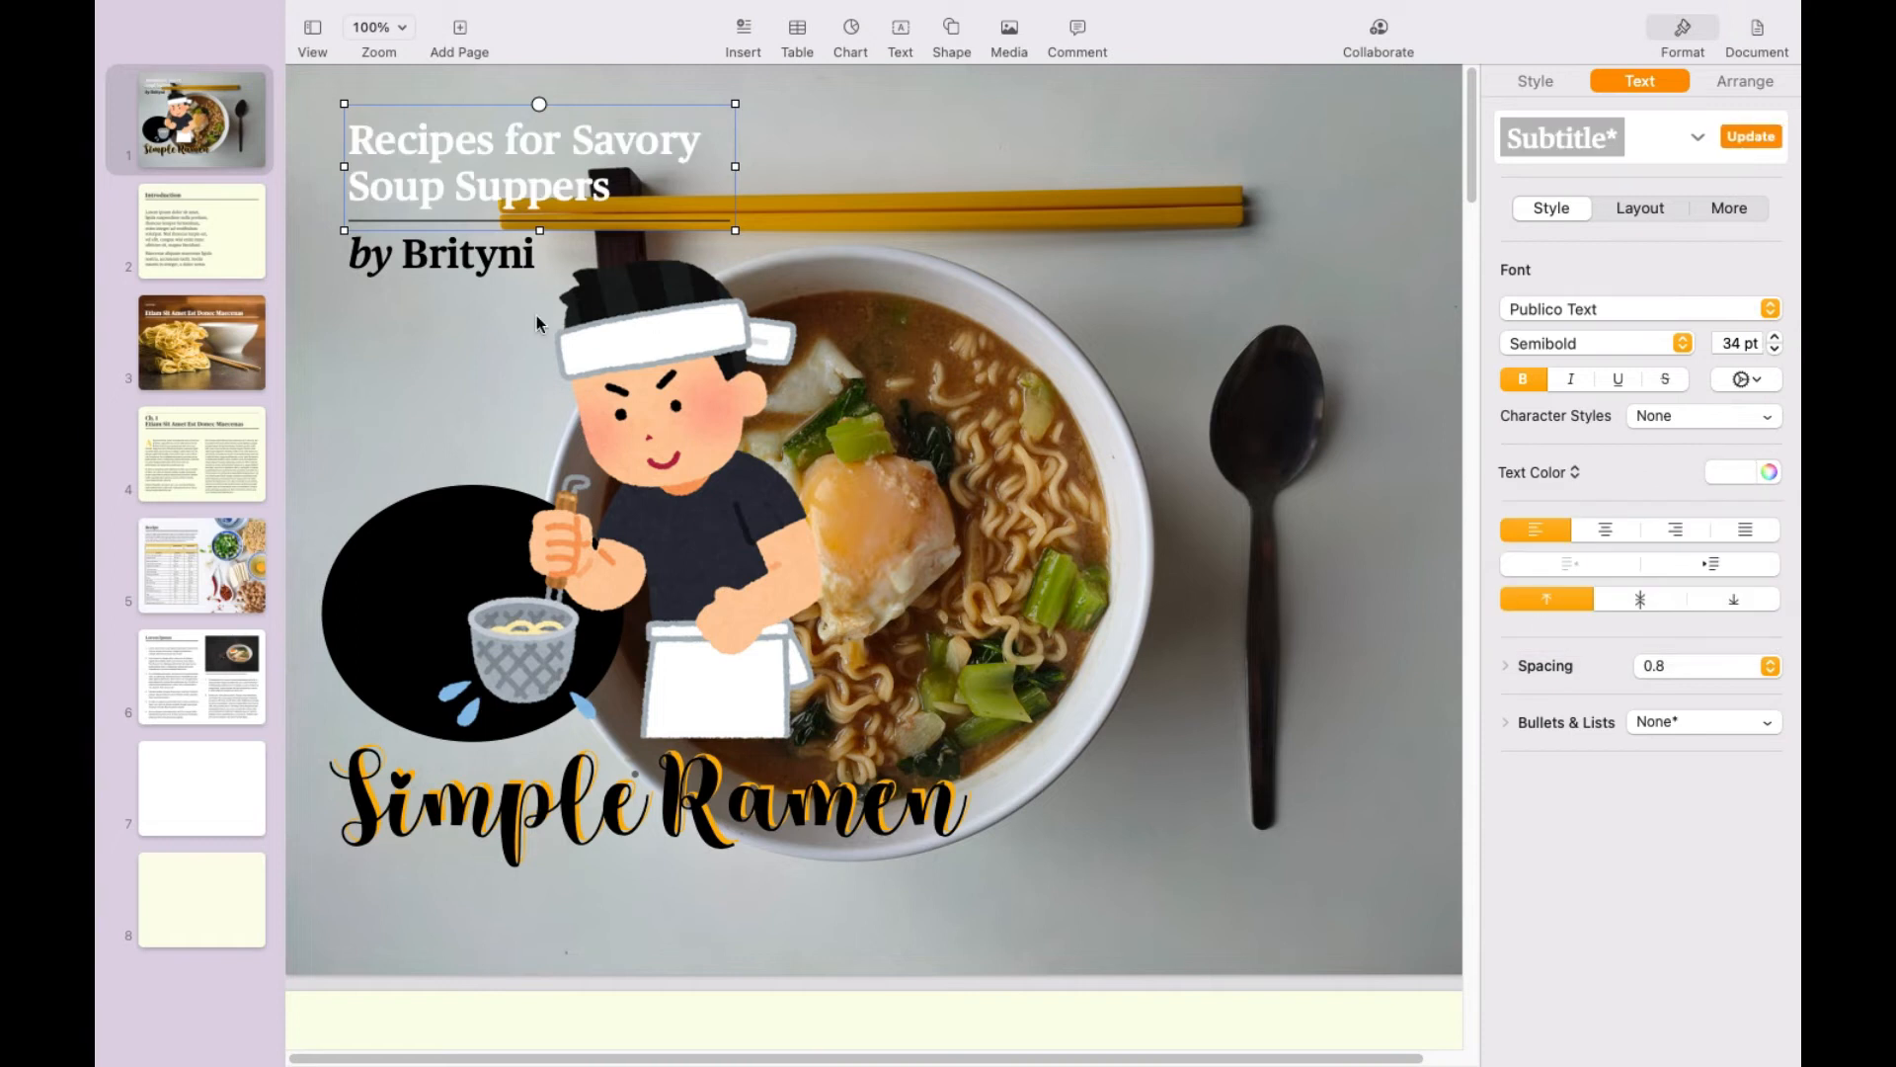
left_click(1735, 473)
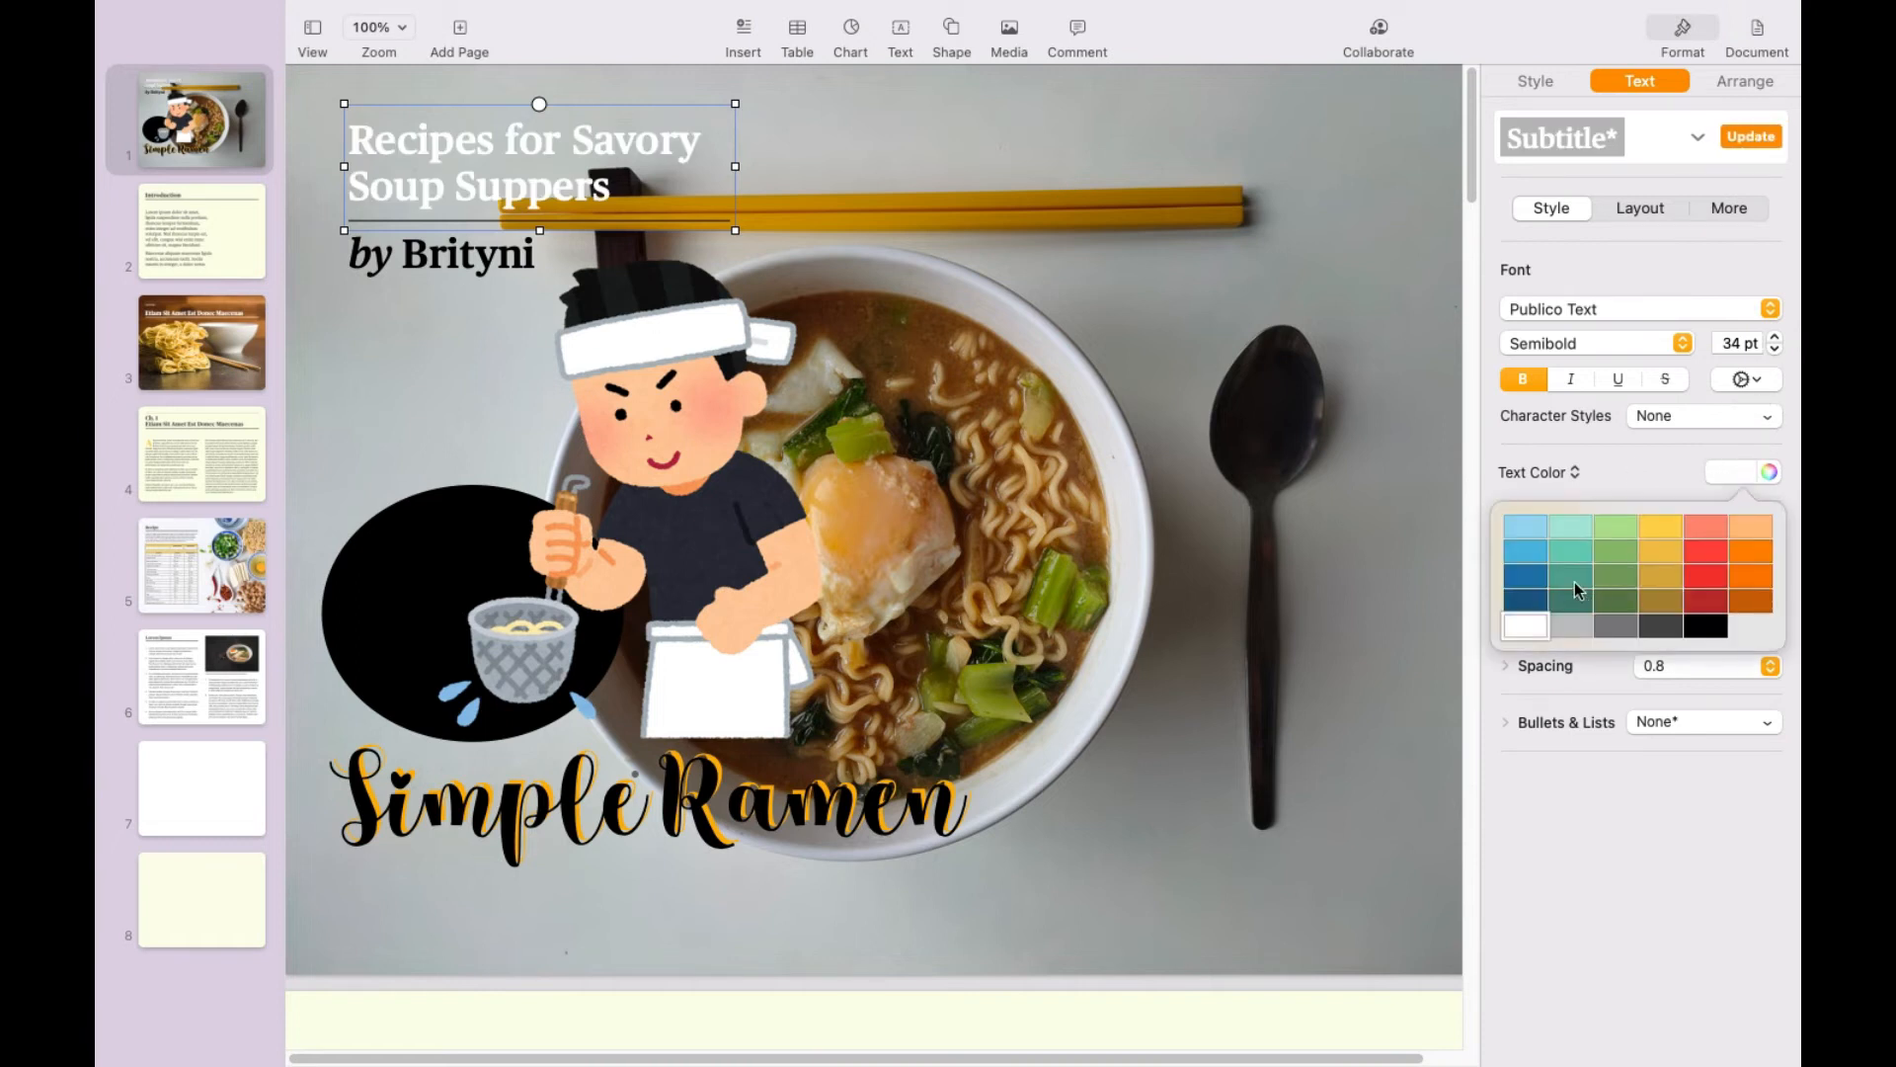
left_click(1534, 556)
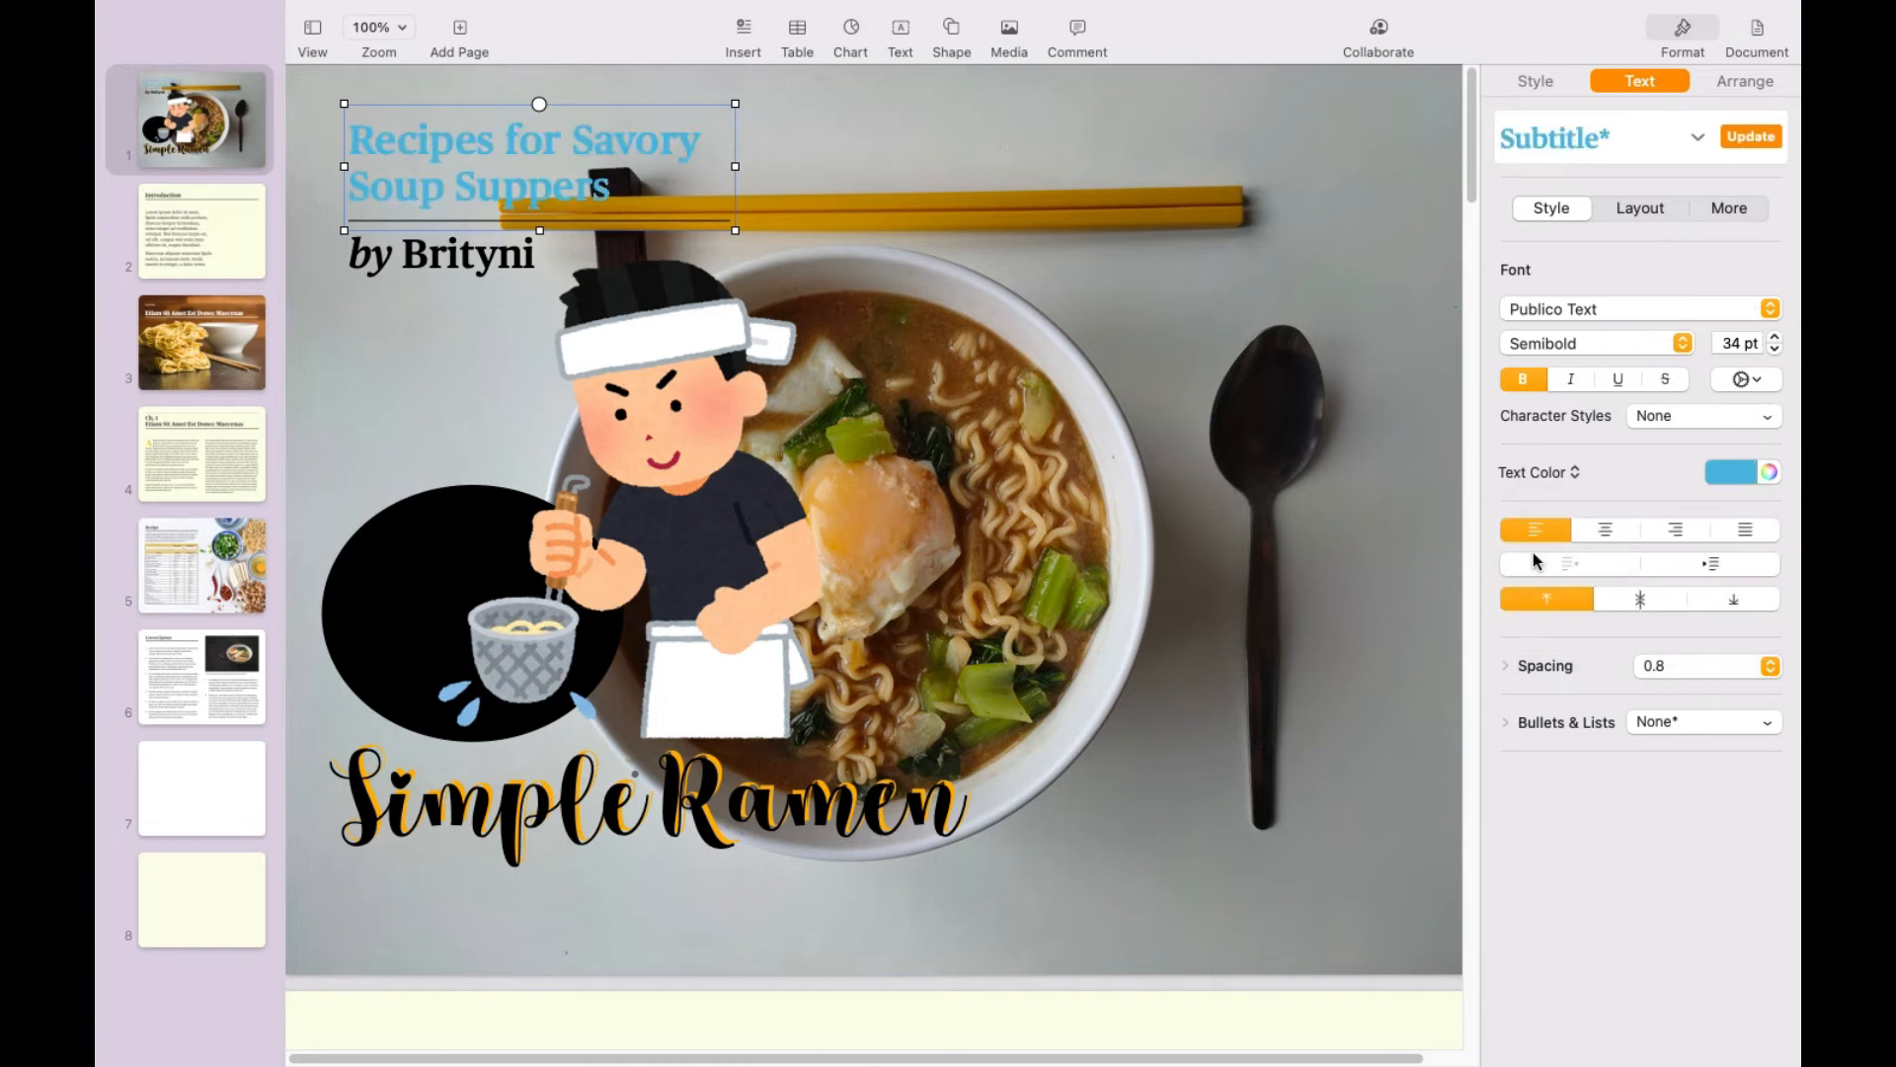
left_click(1738, 475)
left_click(1618, 576)
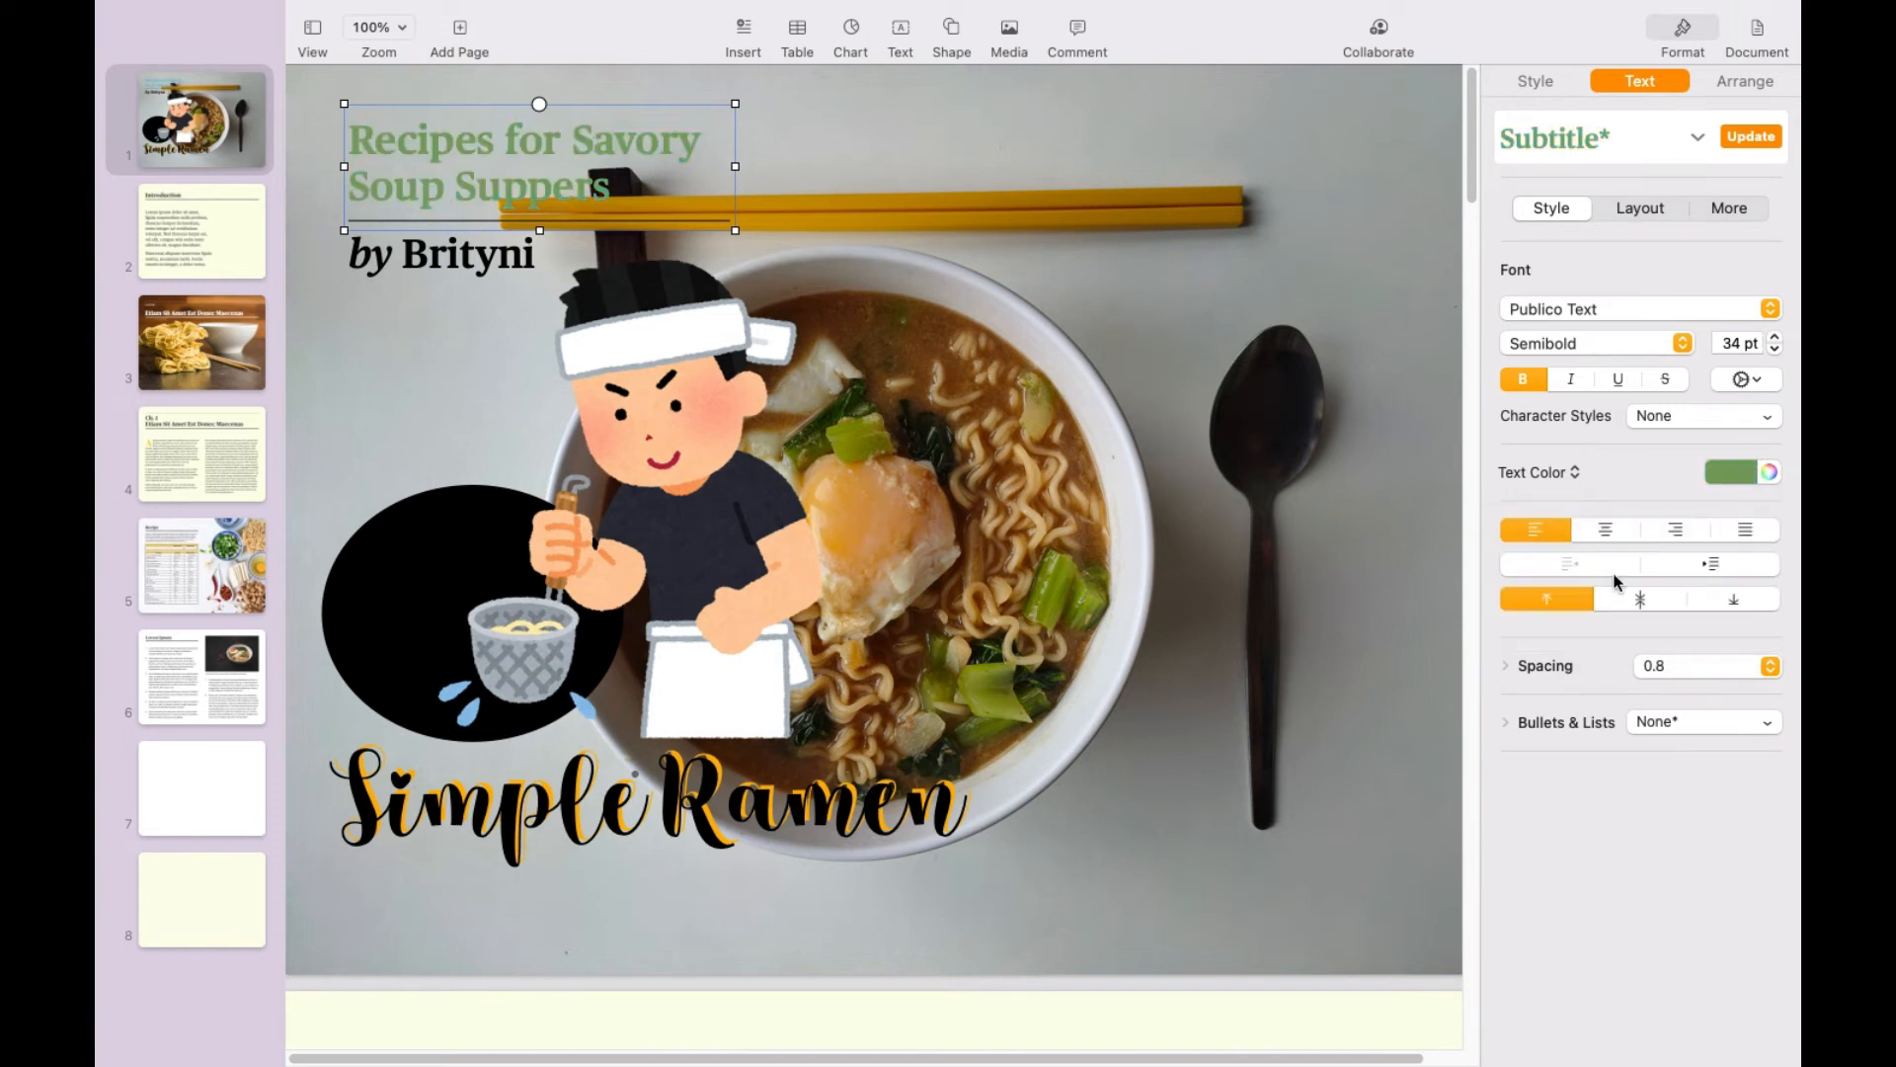
Step: Delete the chef gallery, the black oval, the subtitle with its line, and the author line from the cover
left_click(692, 389)
key("Delete")
left_click(496, 569)
key("Delete")
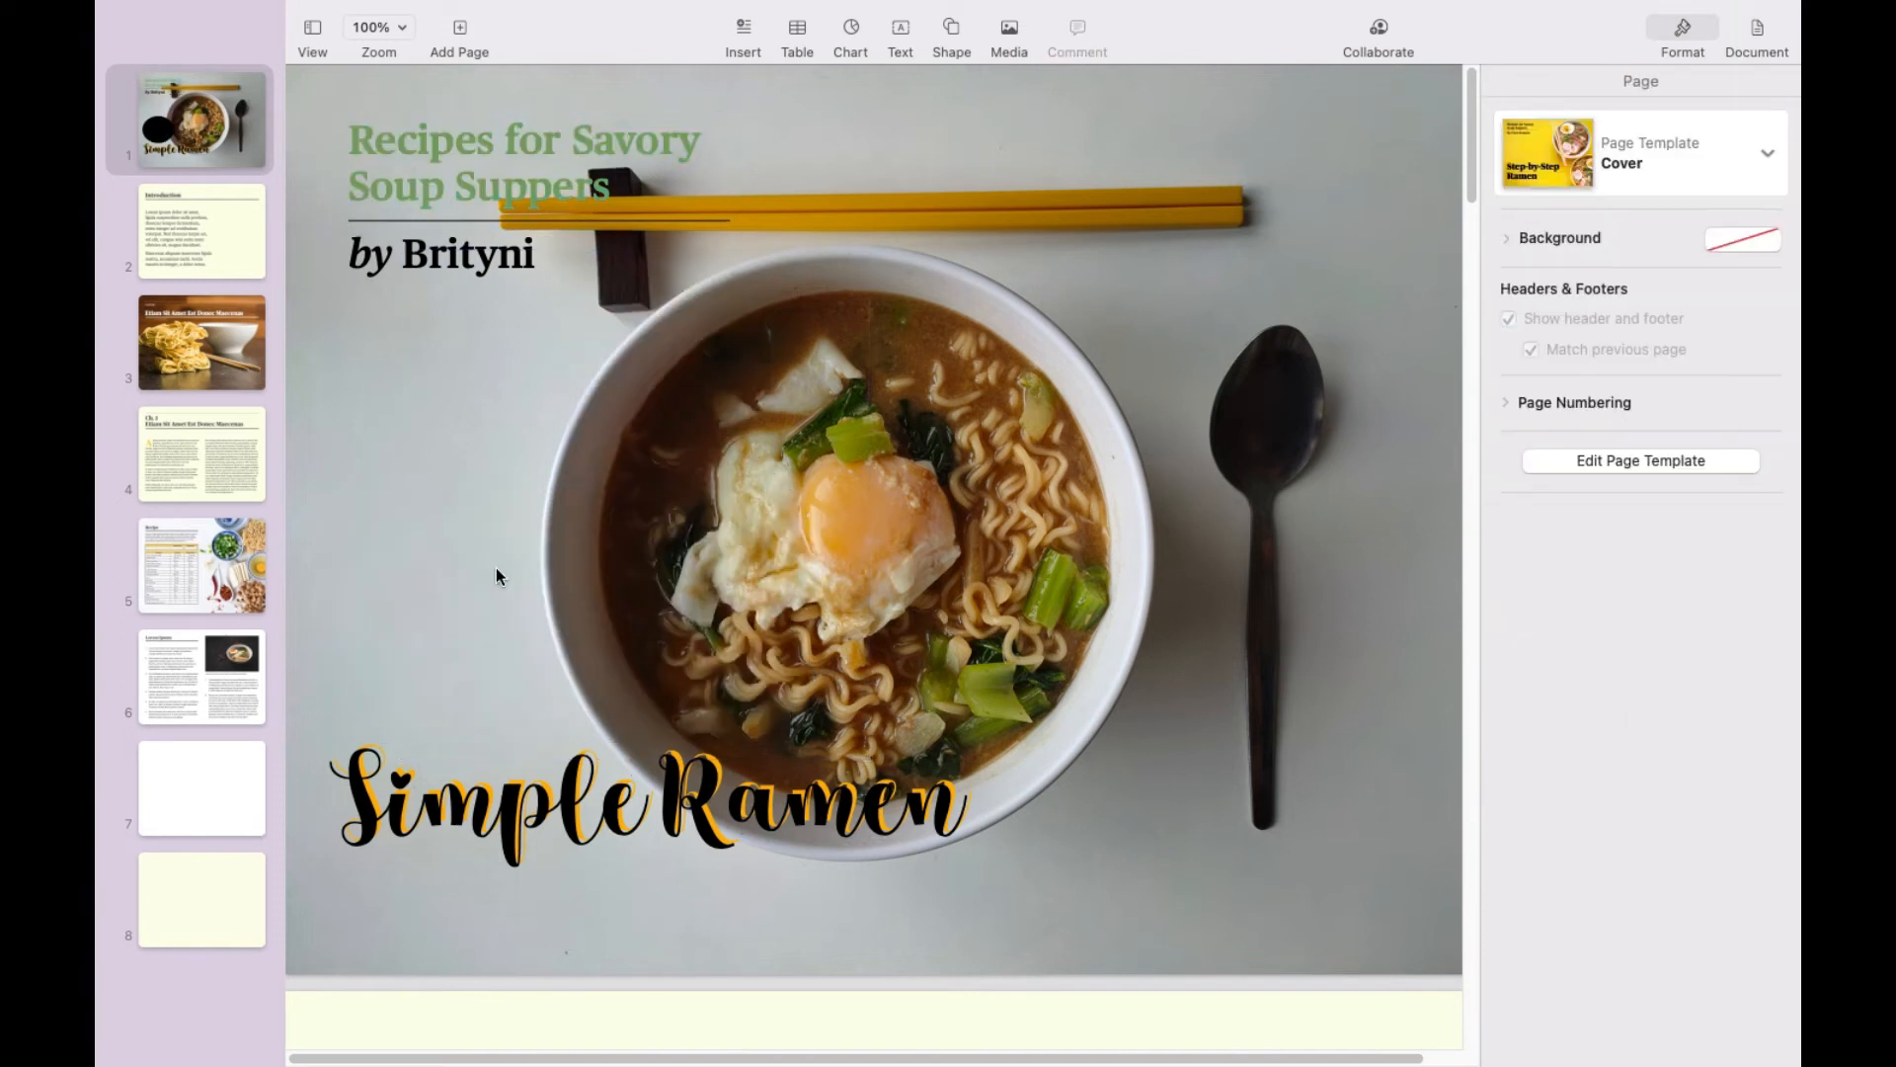
left_click(543, 195)
key("Delete")
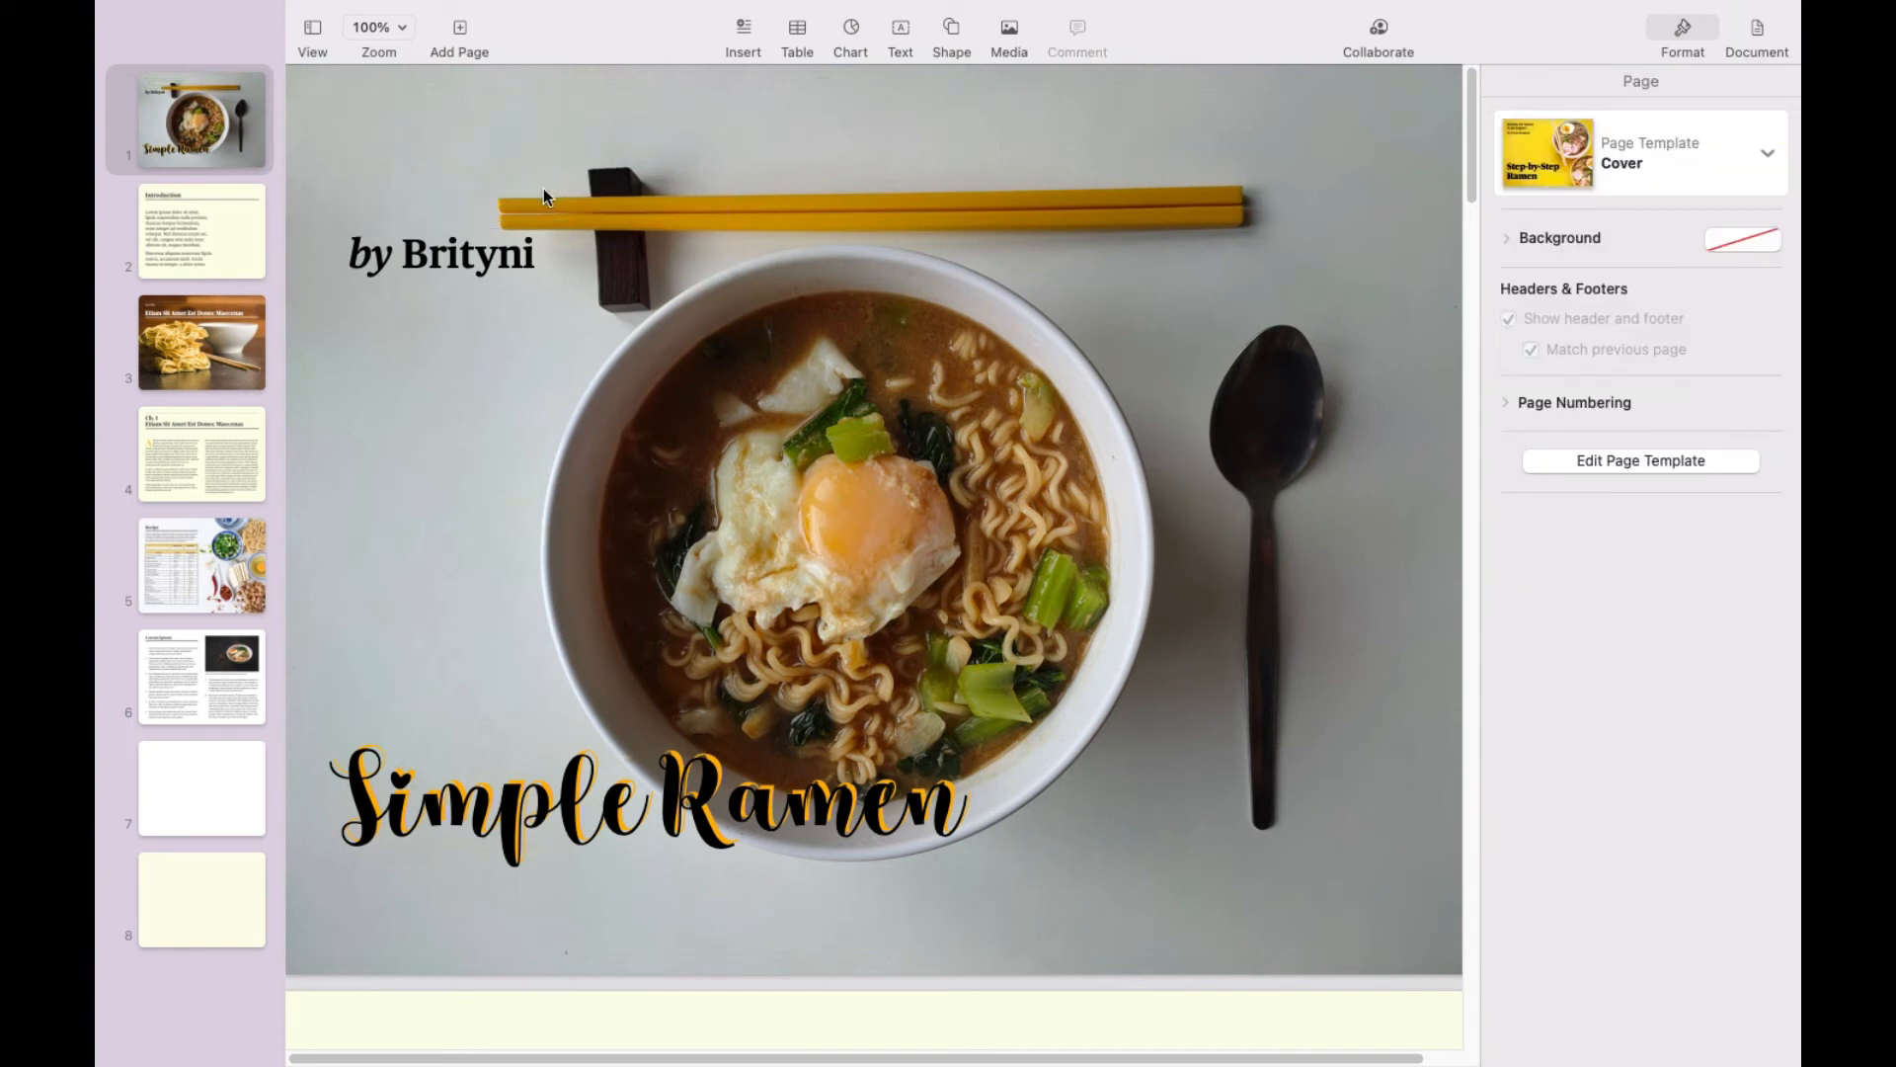
left_click(403, 262)
key("Delete")
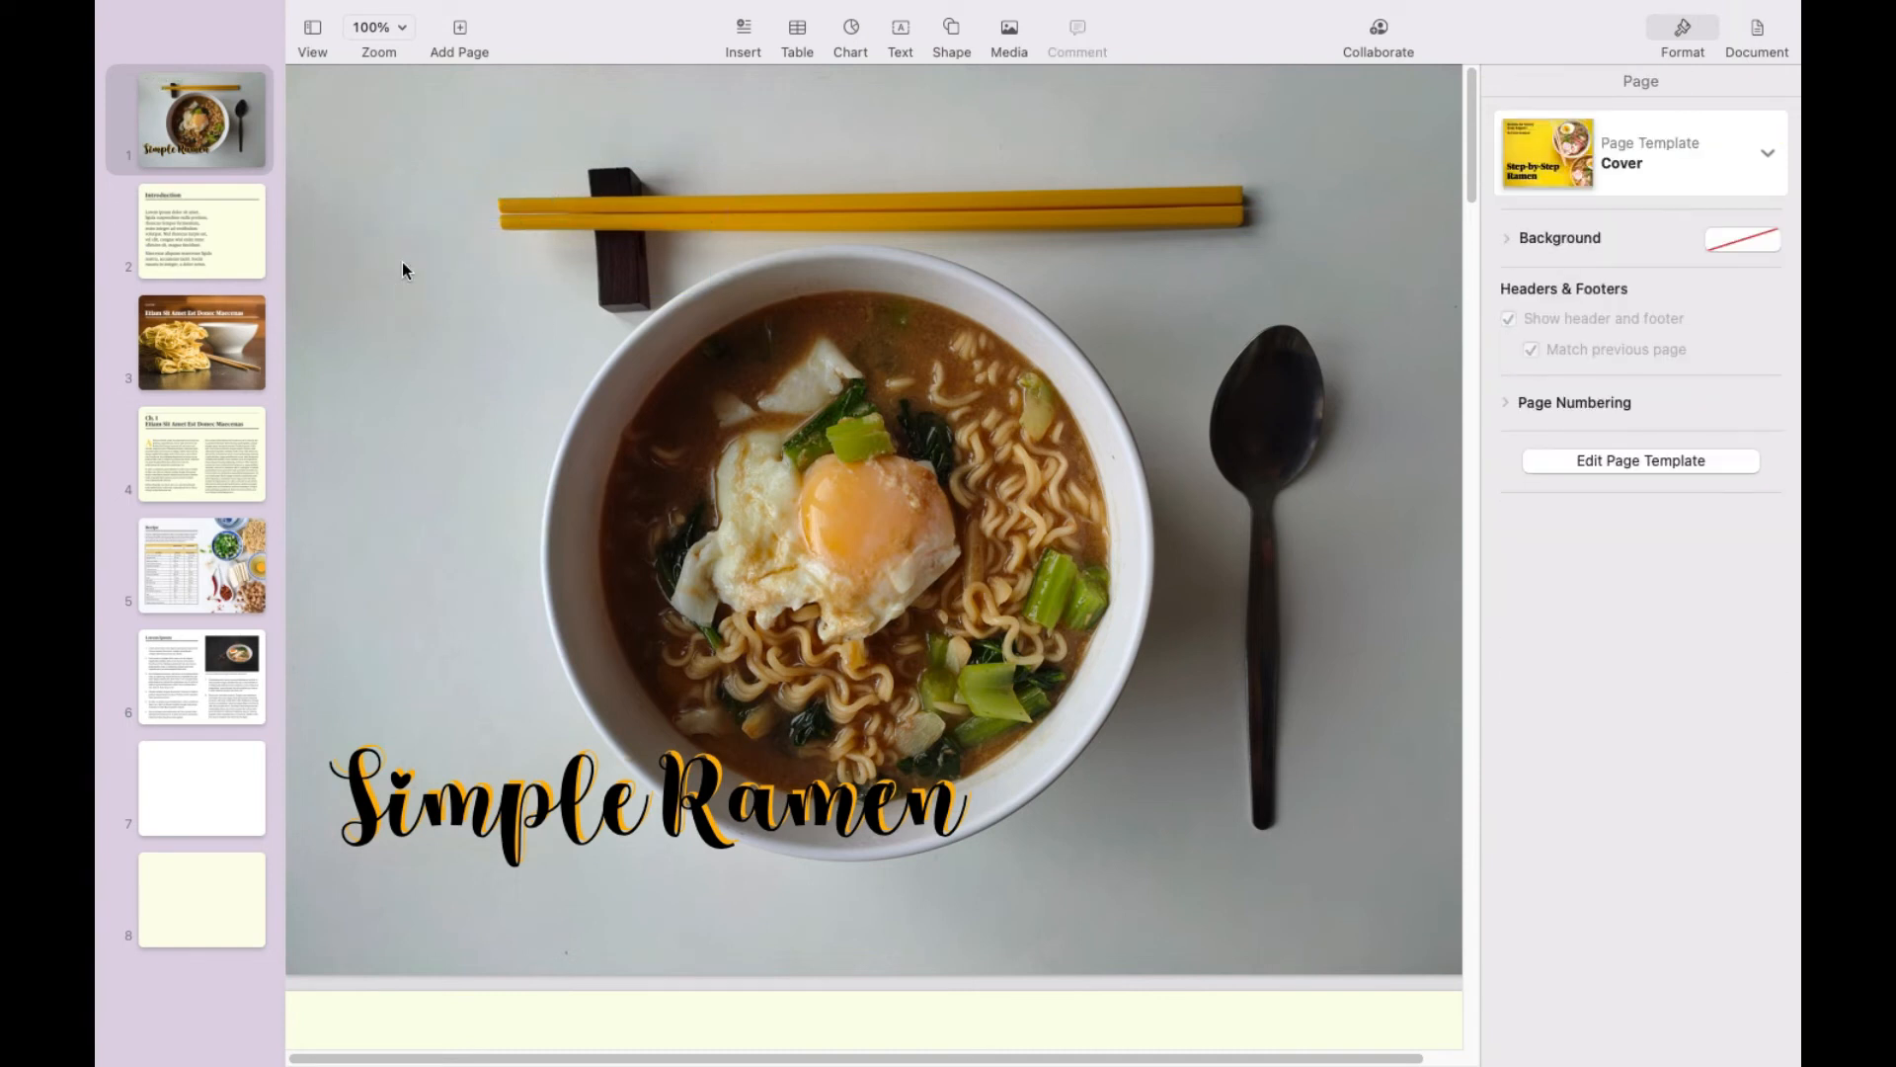
left_click(410, 446)
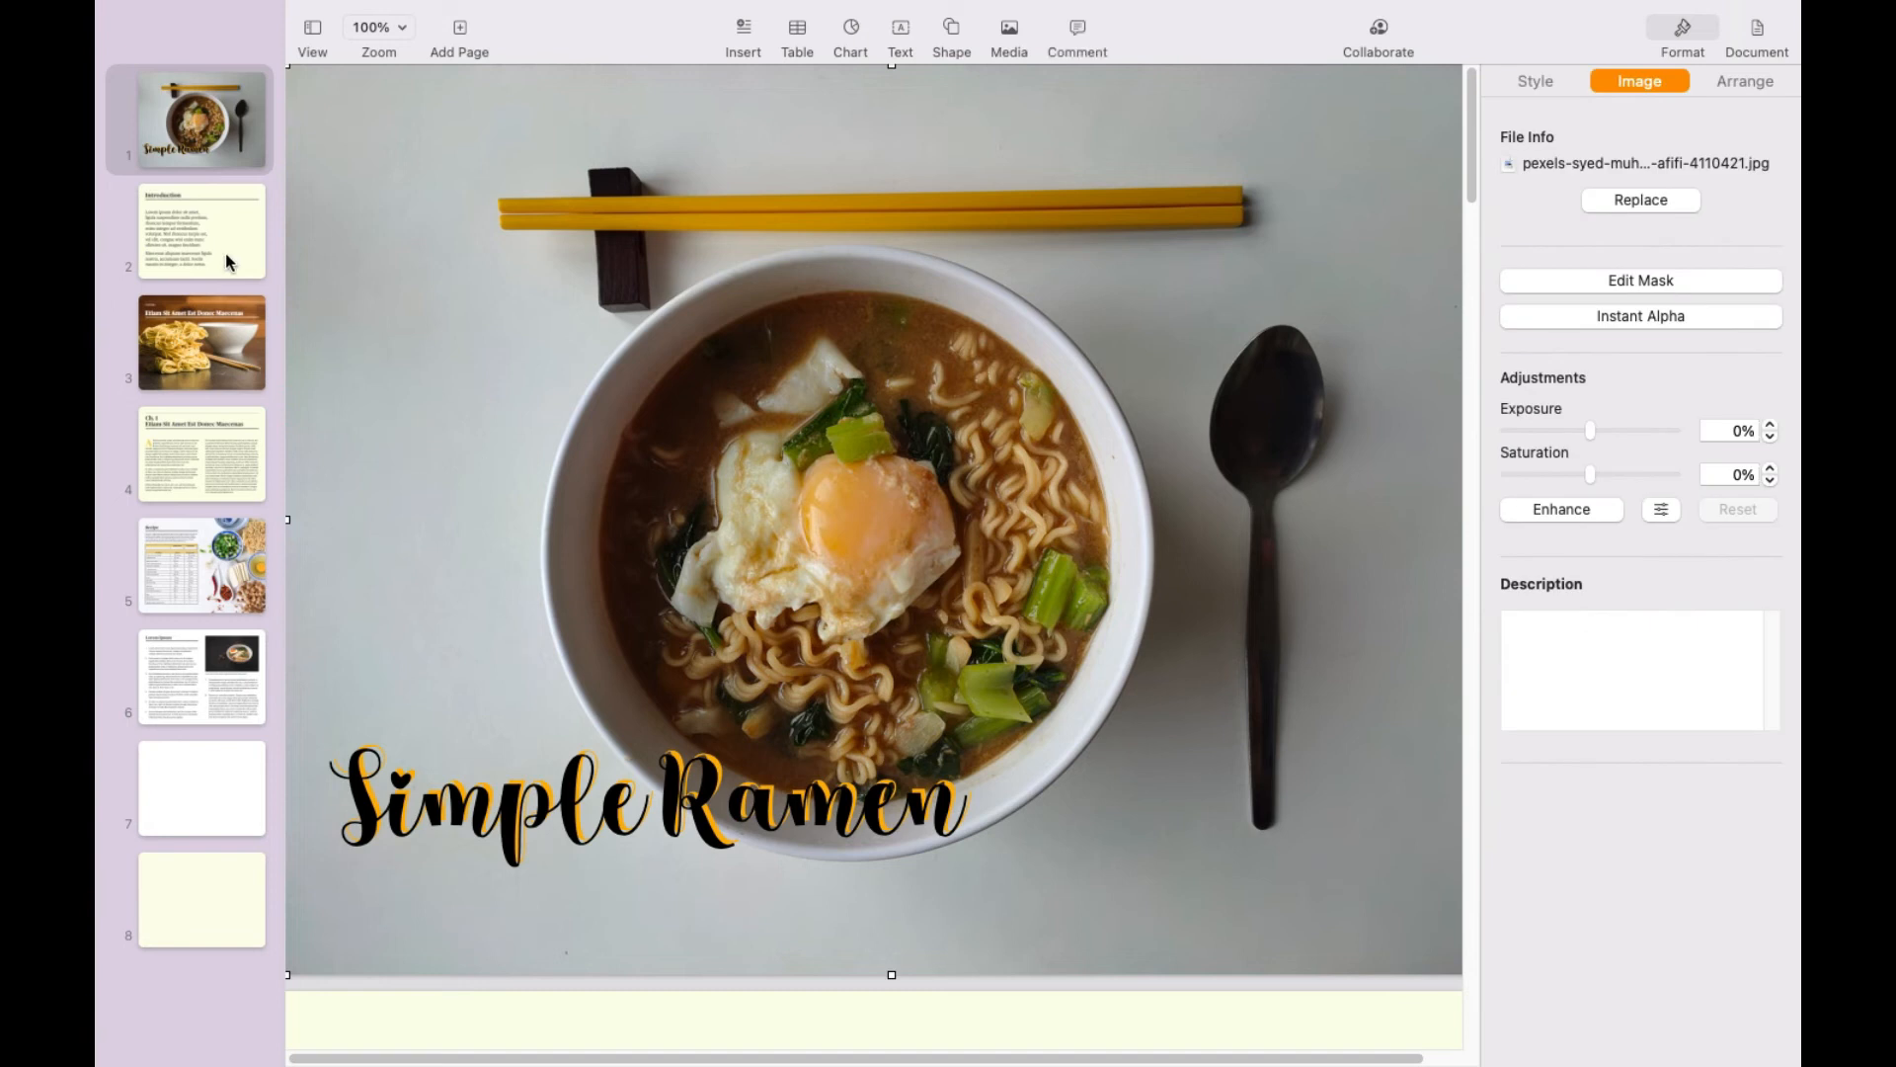
Step: Replace the Introduction page's body text with "This is an inspirational book about how to eat ramen. I don't know what else I would say here...I'm really good at eating ramen."
left_click(225, 262)
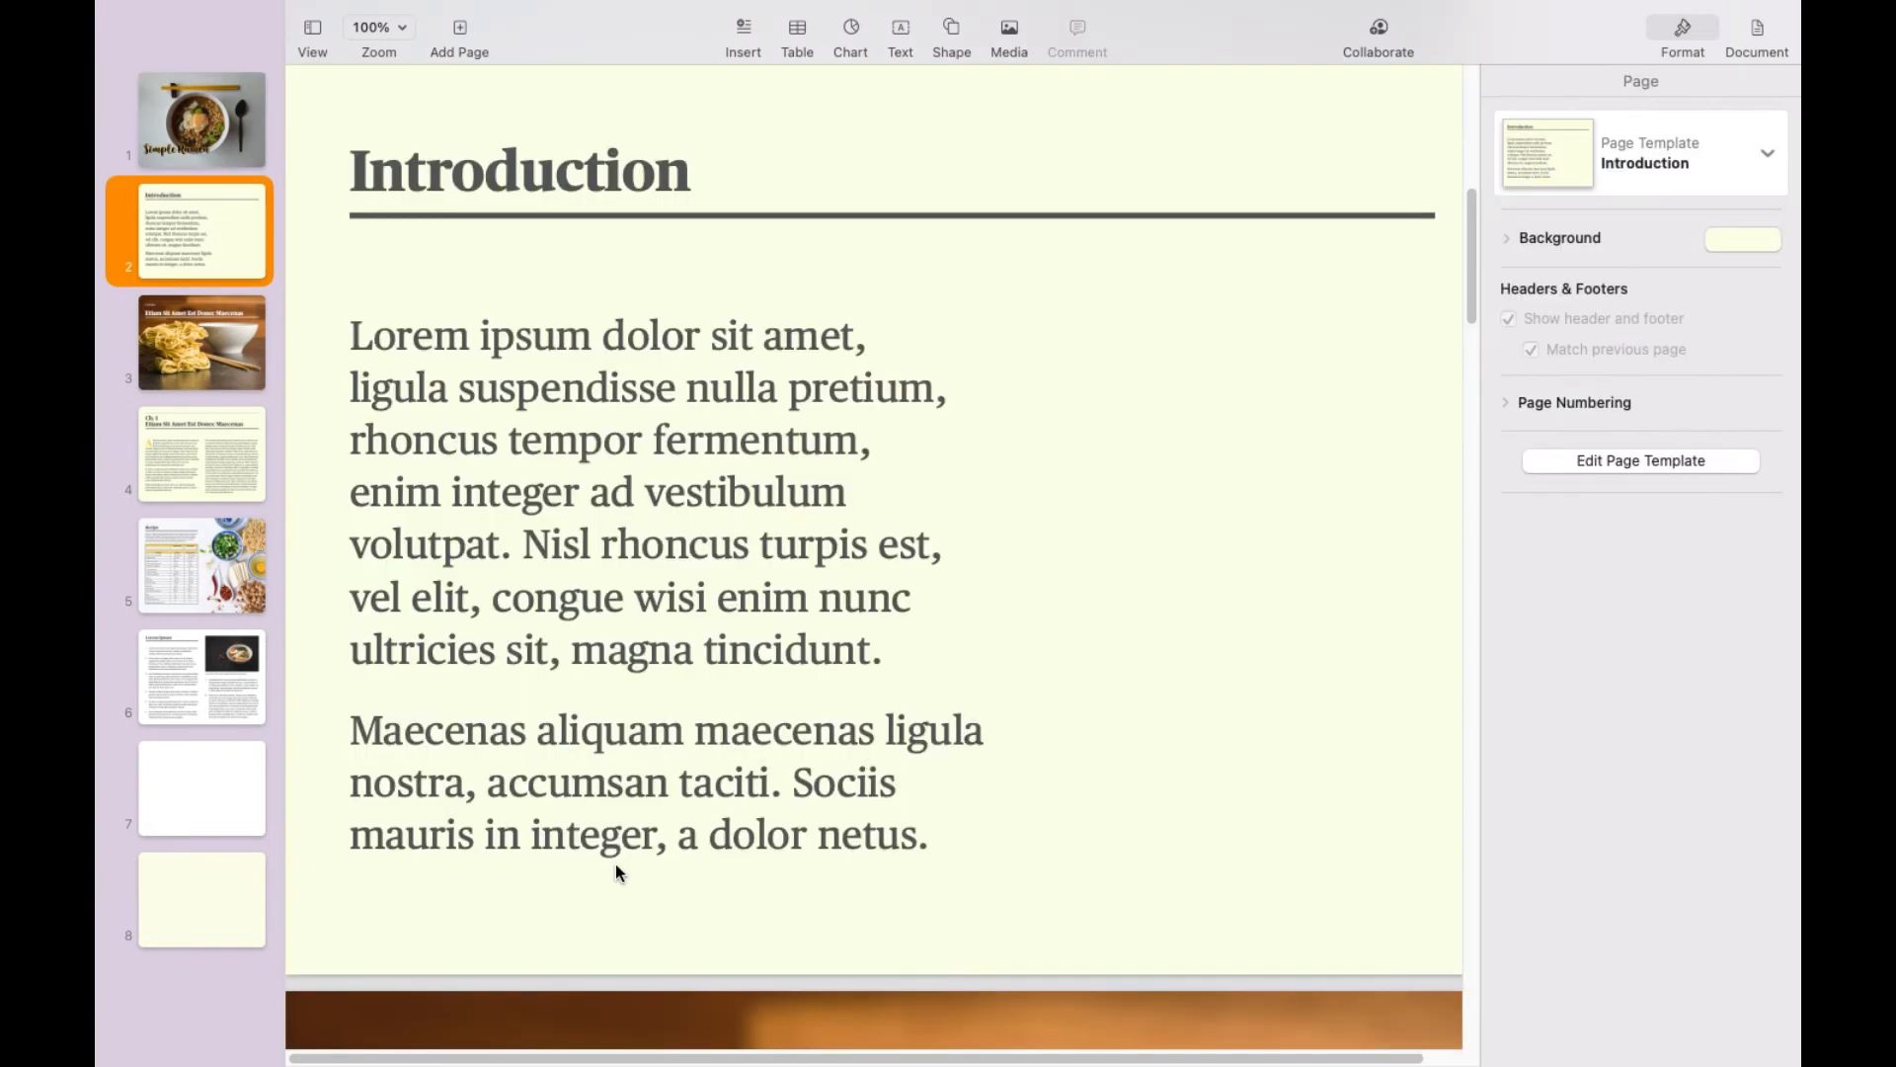
left_click(463, 415)
left_click(942, 838)
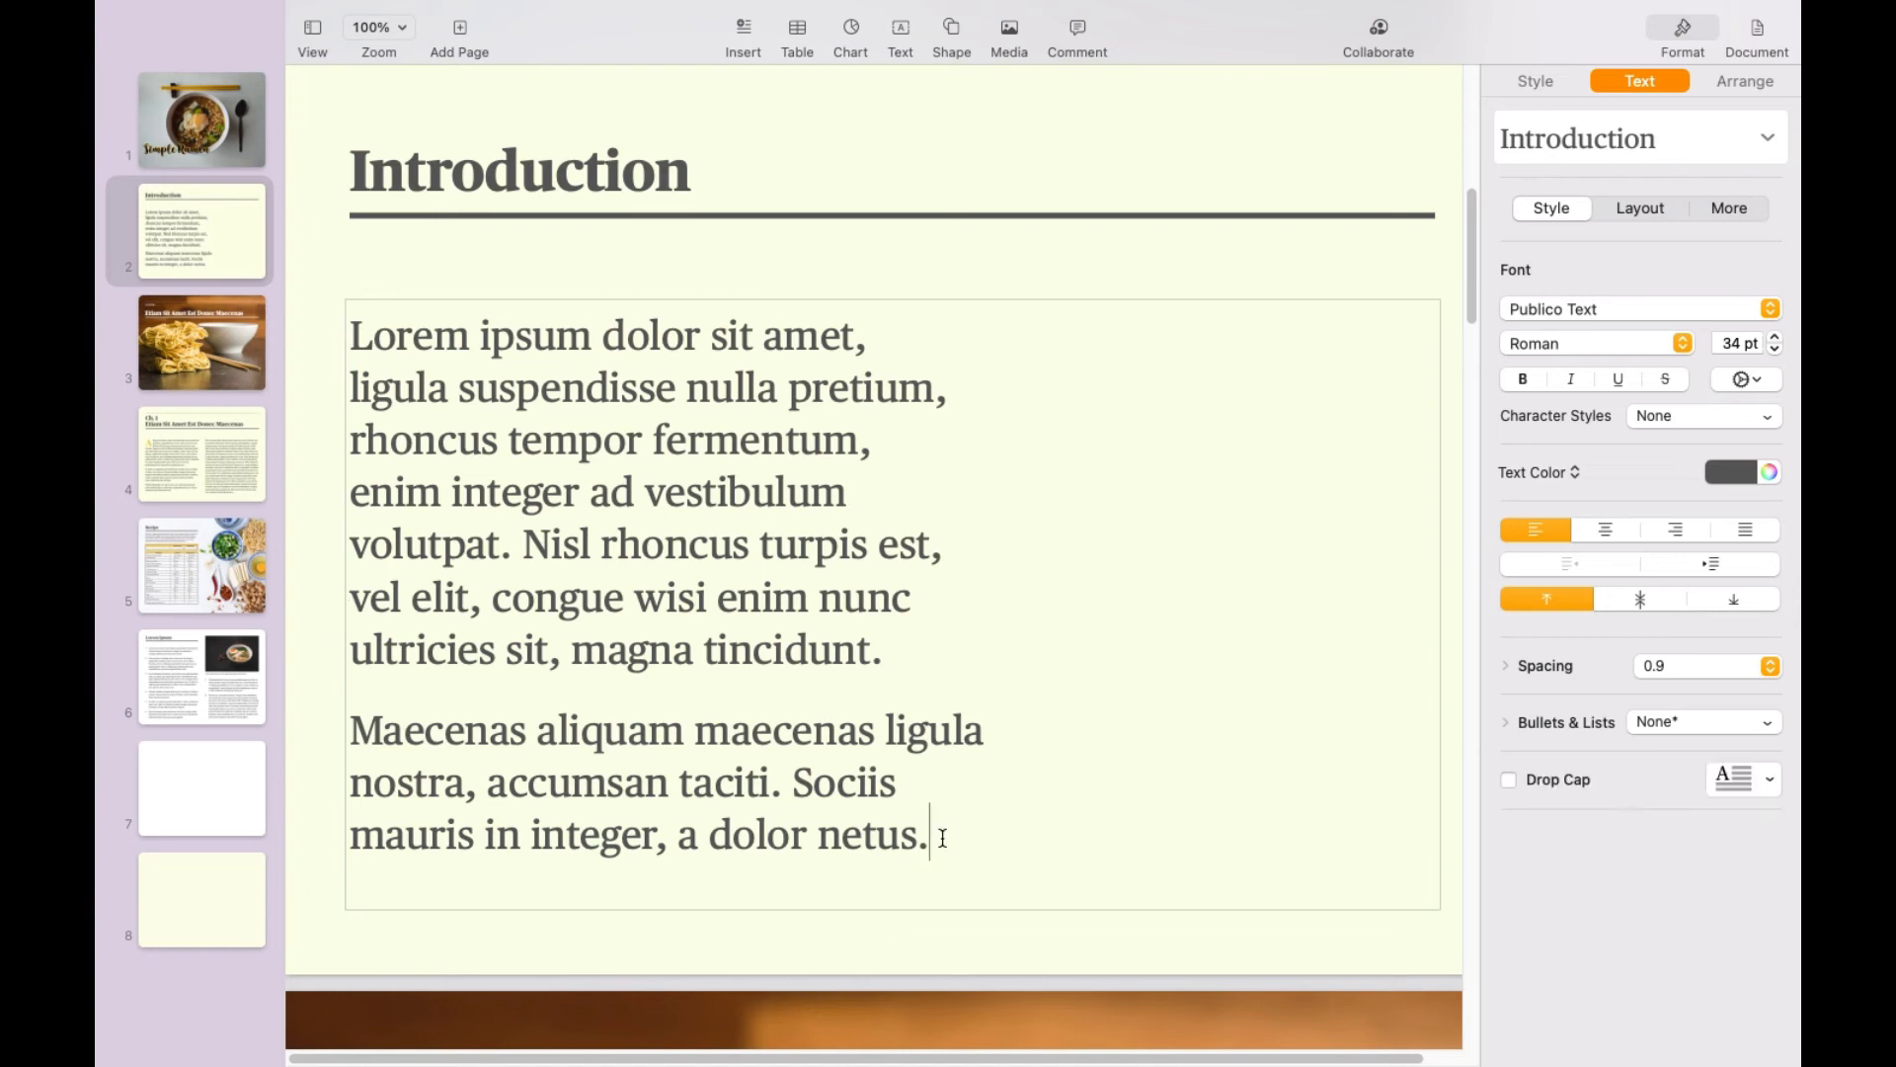
key("super+a")
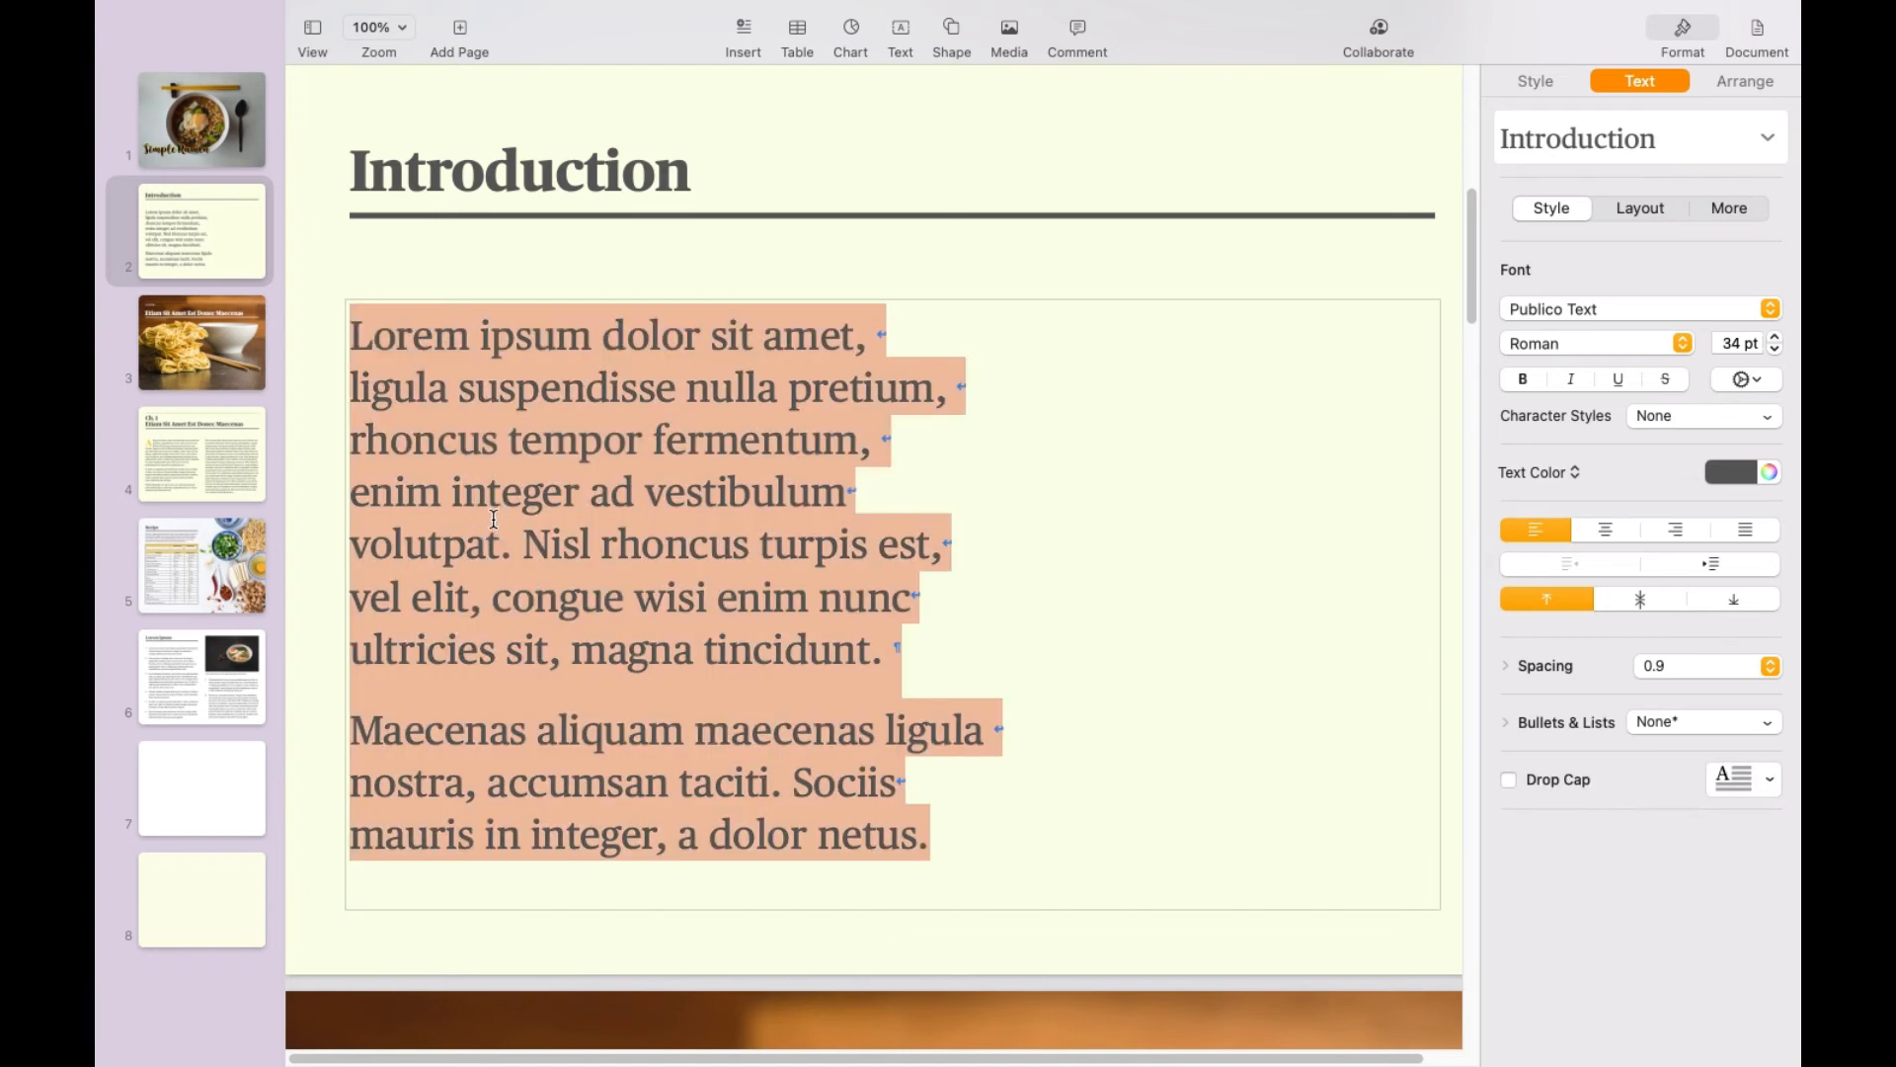
type("This is an inspirational book")
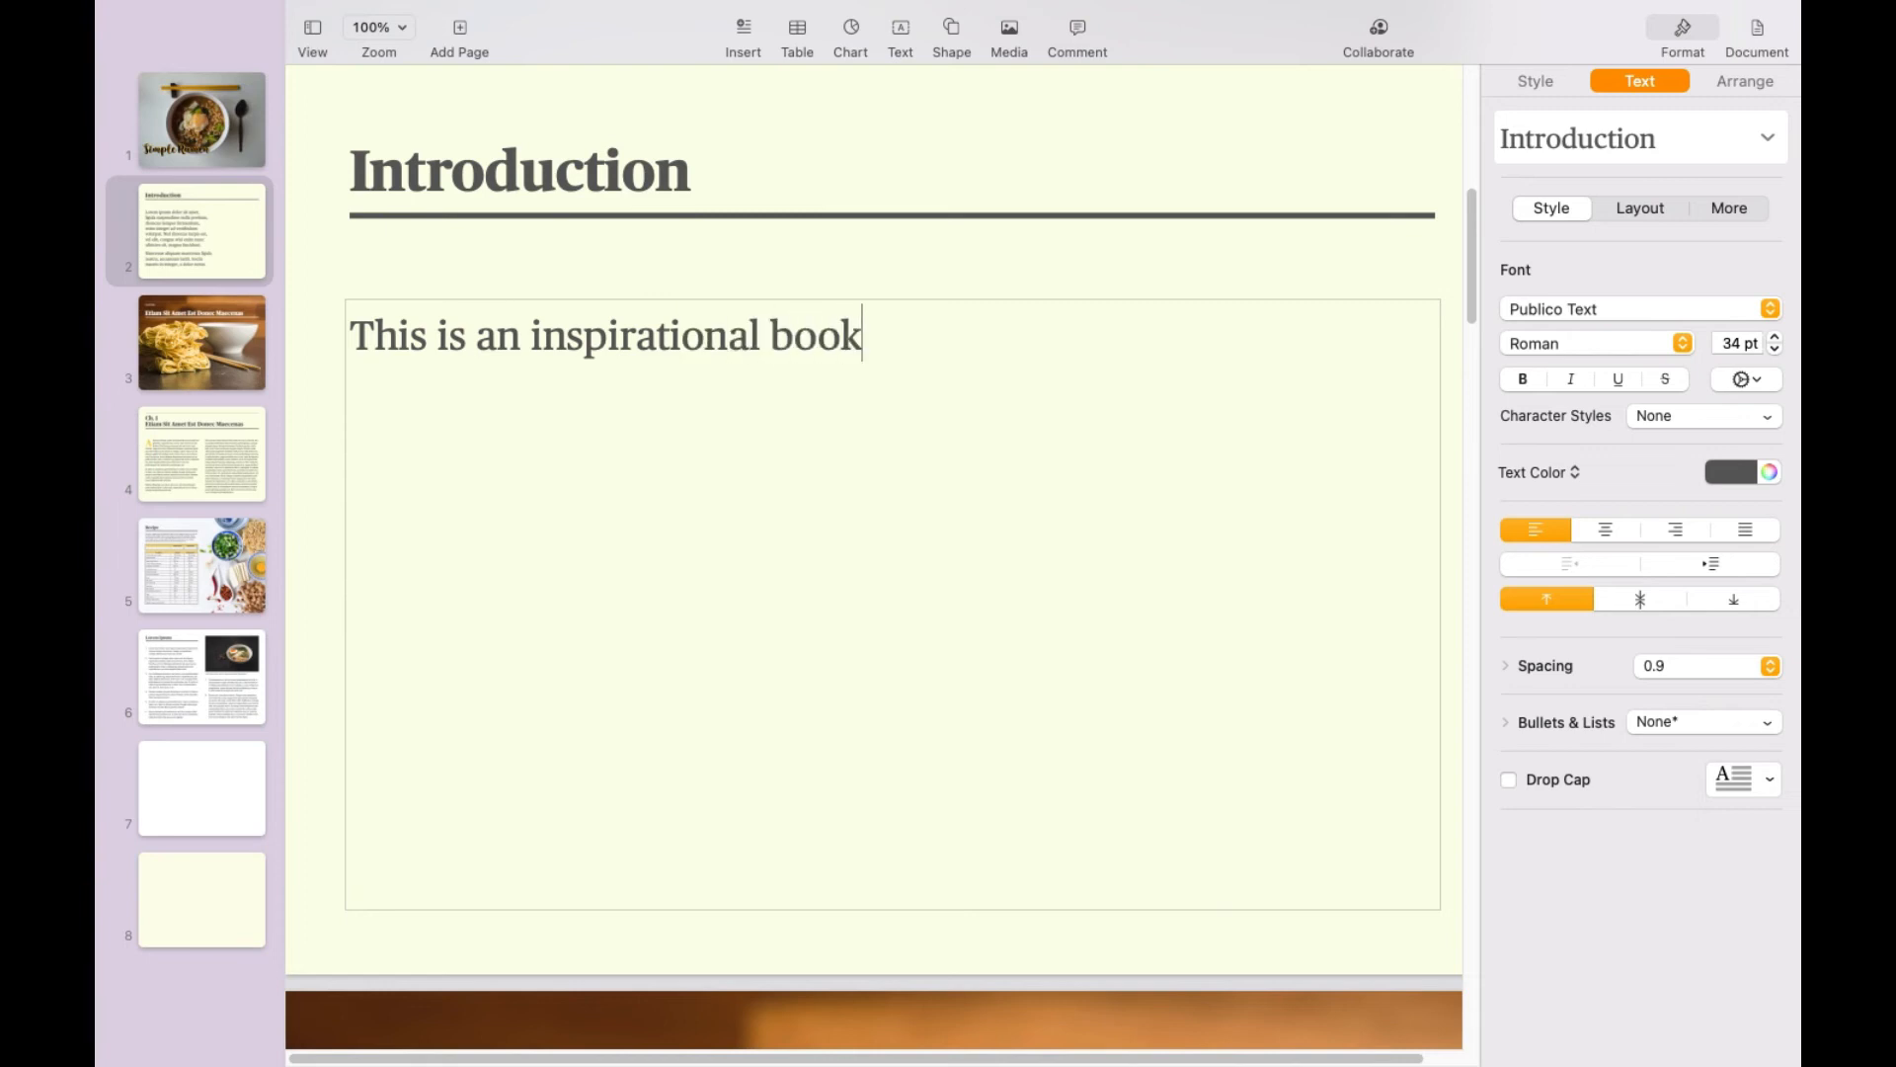
type(" about how to eat ramen. ")
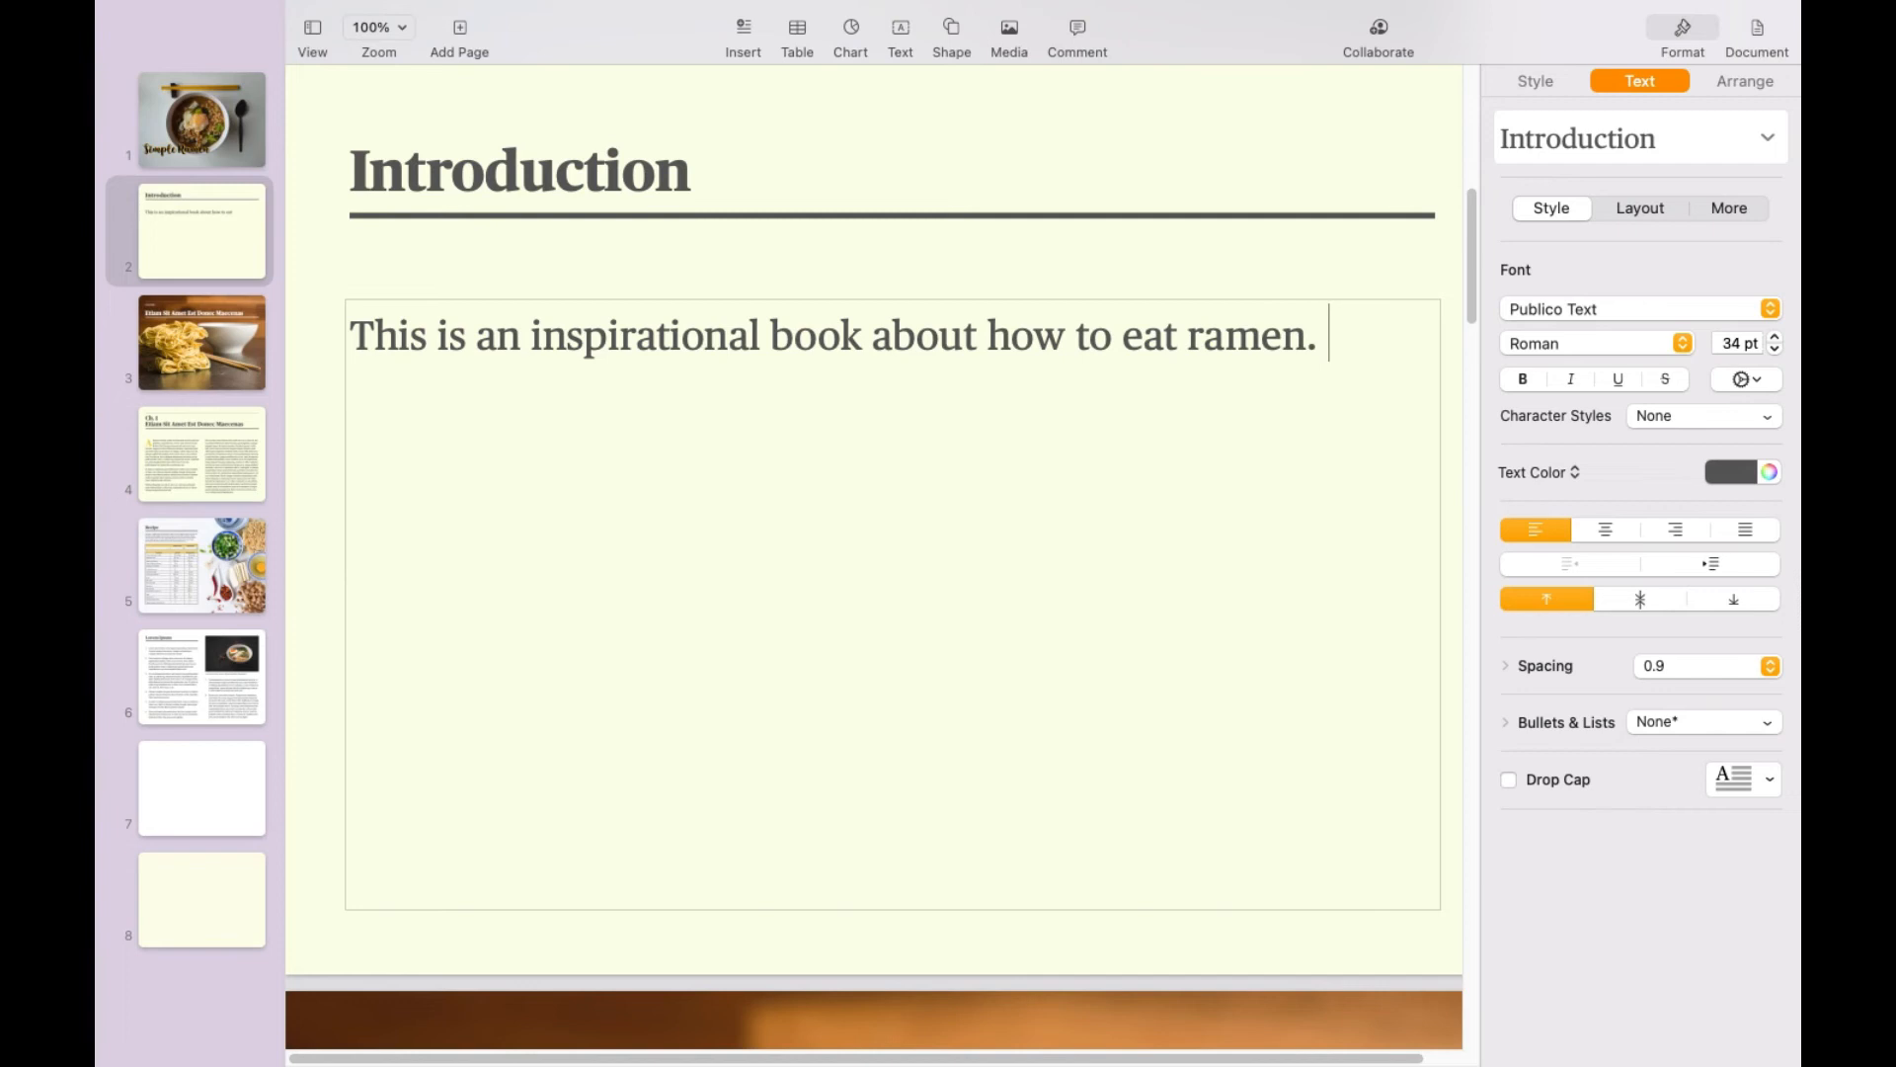
type("I don't know ")
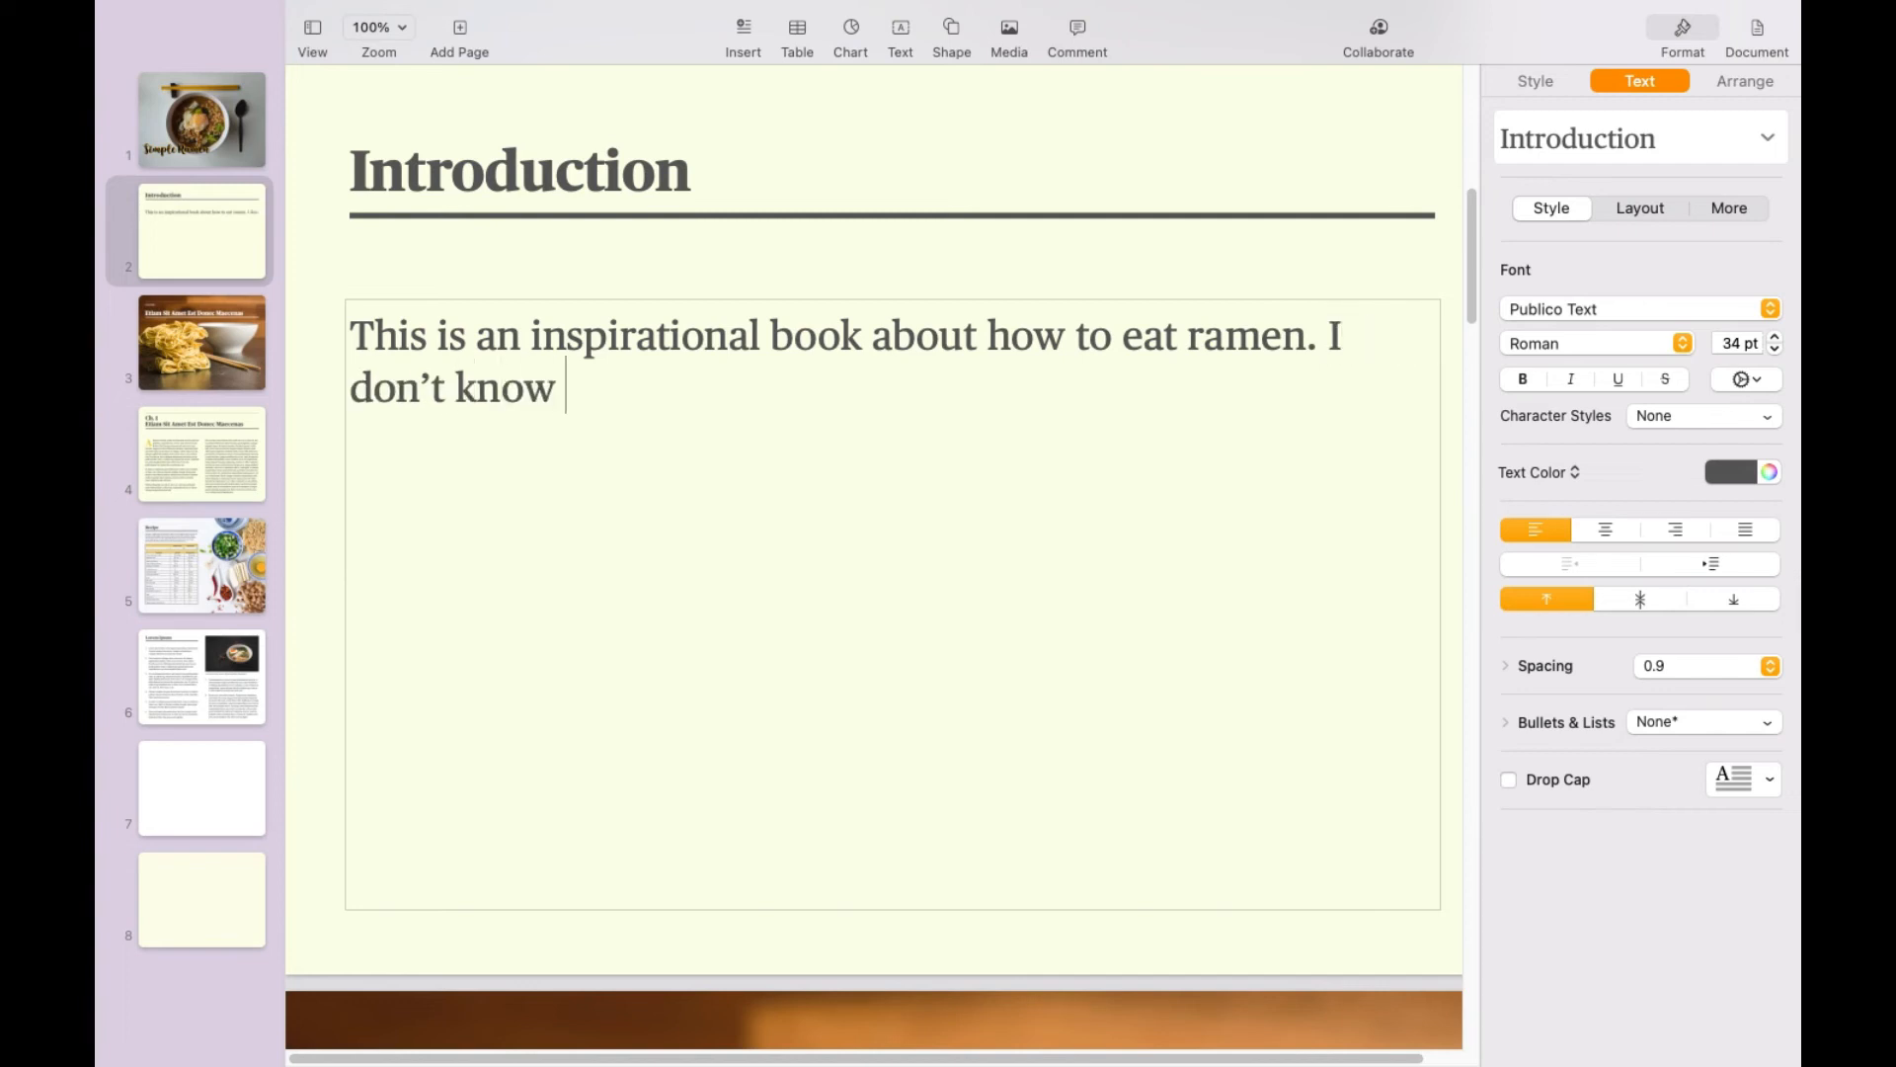
type("what")
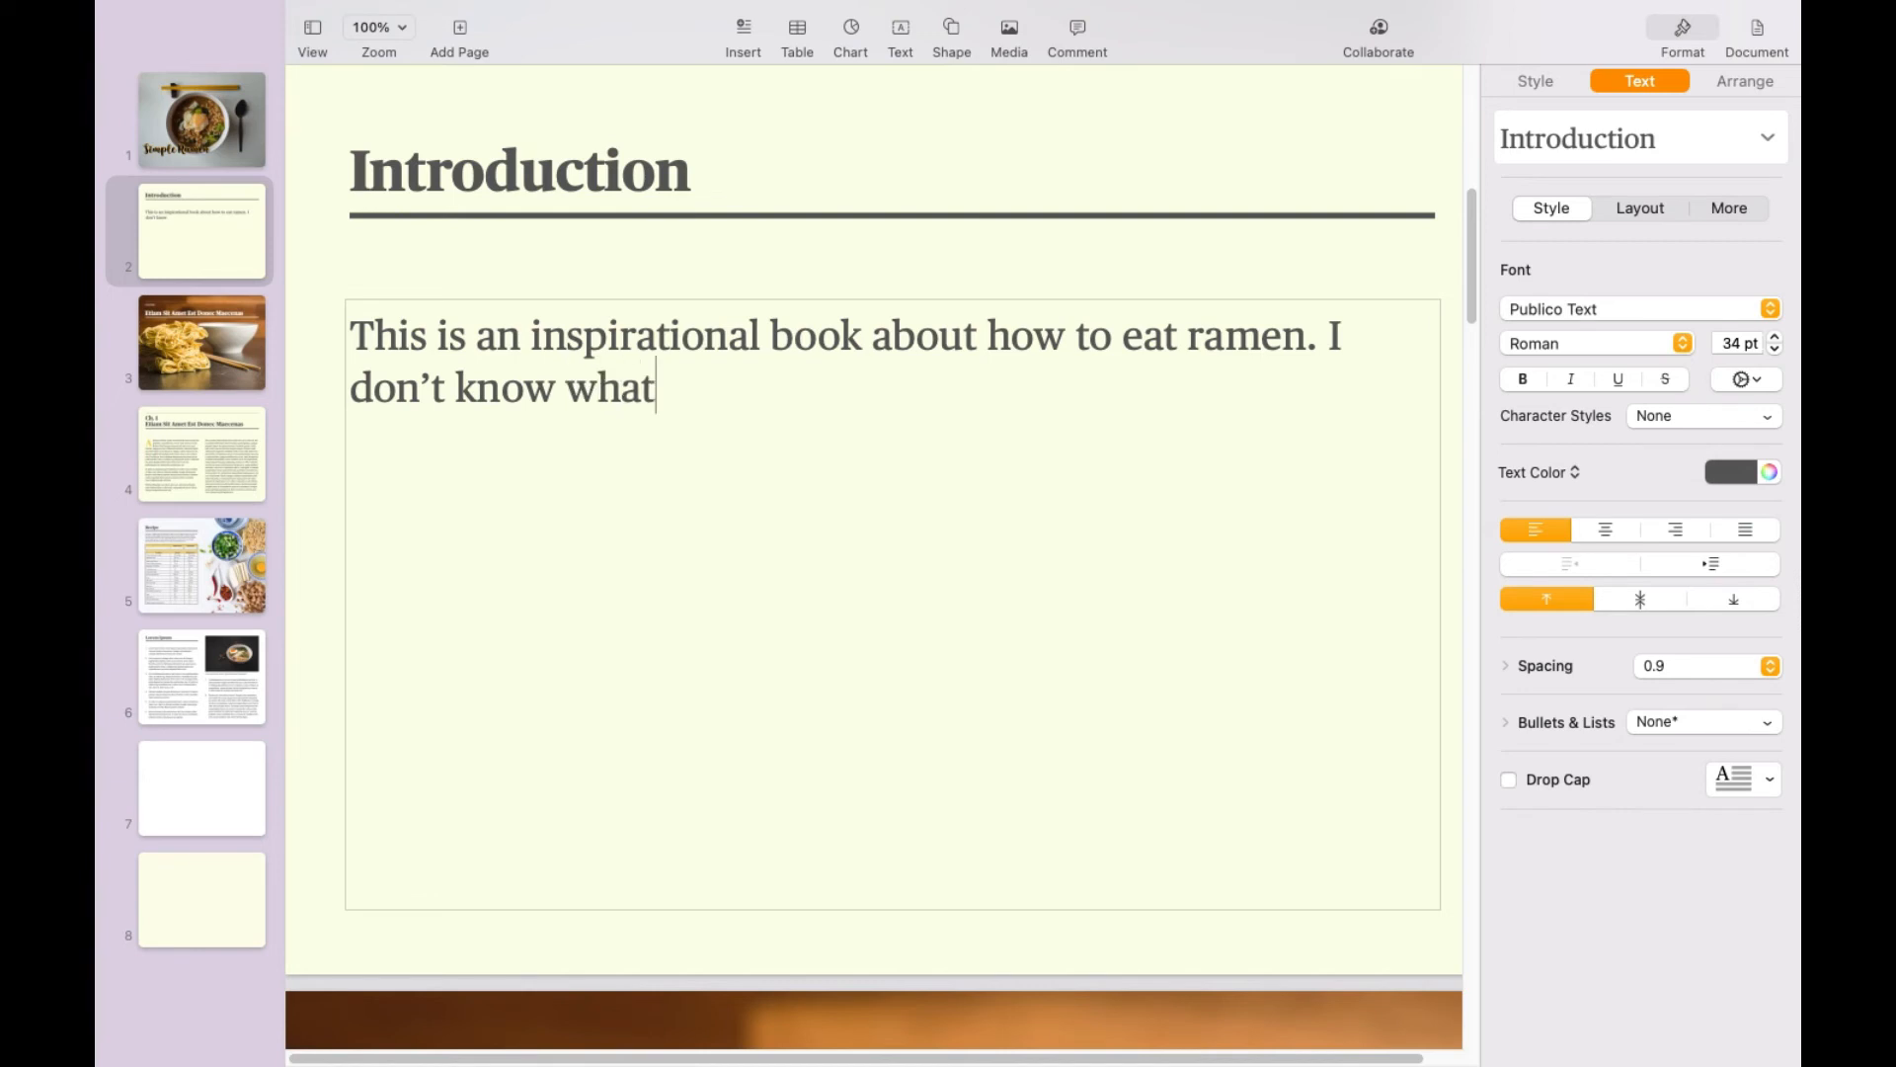
type(" else I would say")
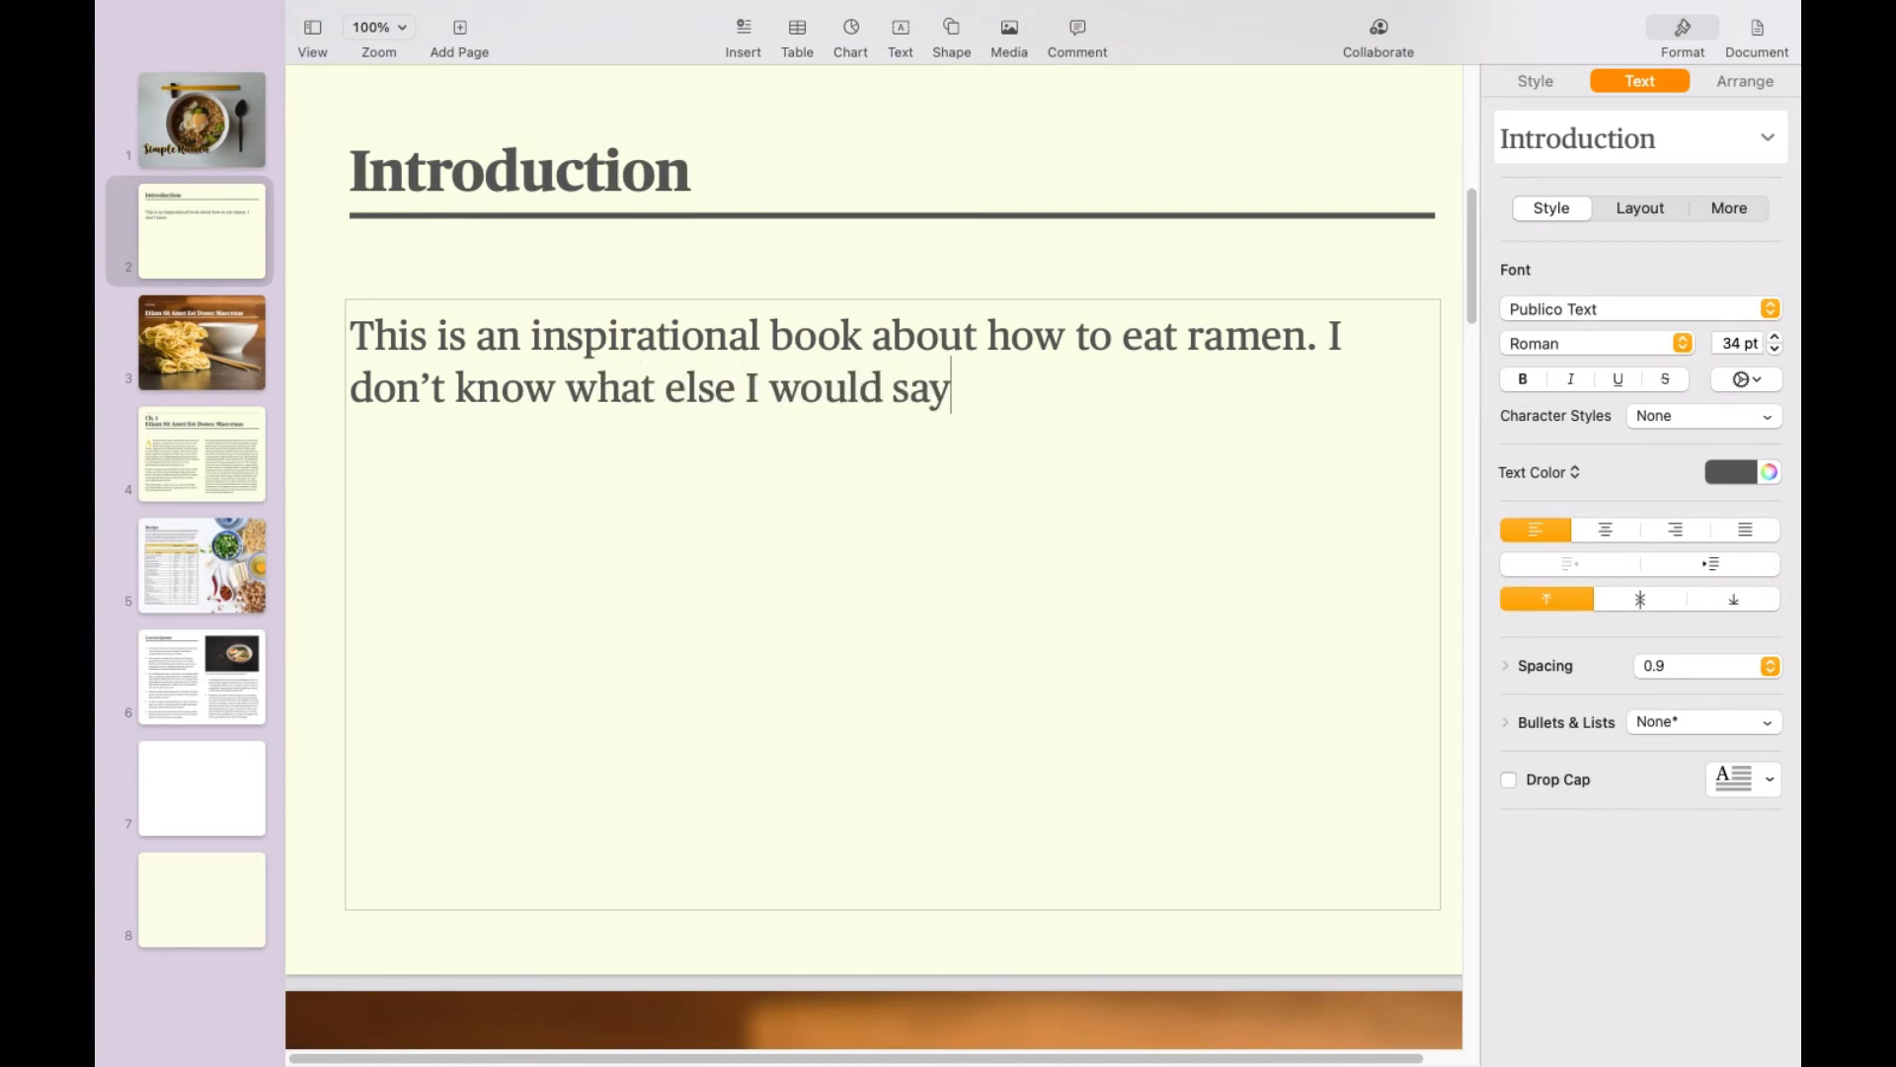
type(" here...I")
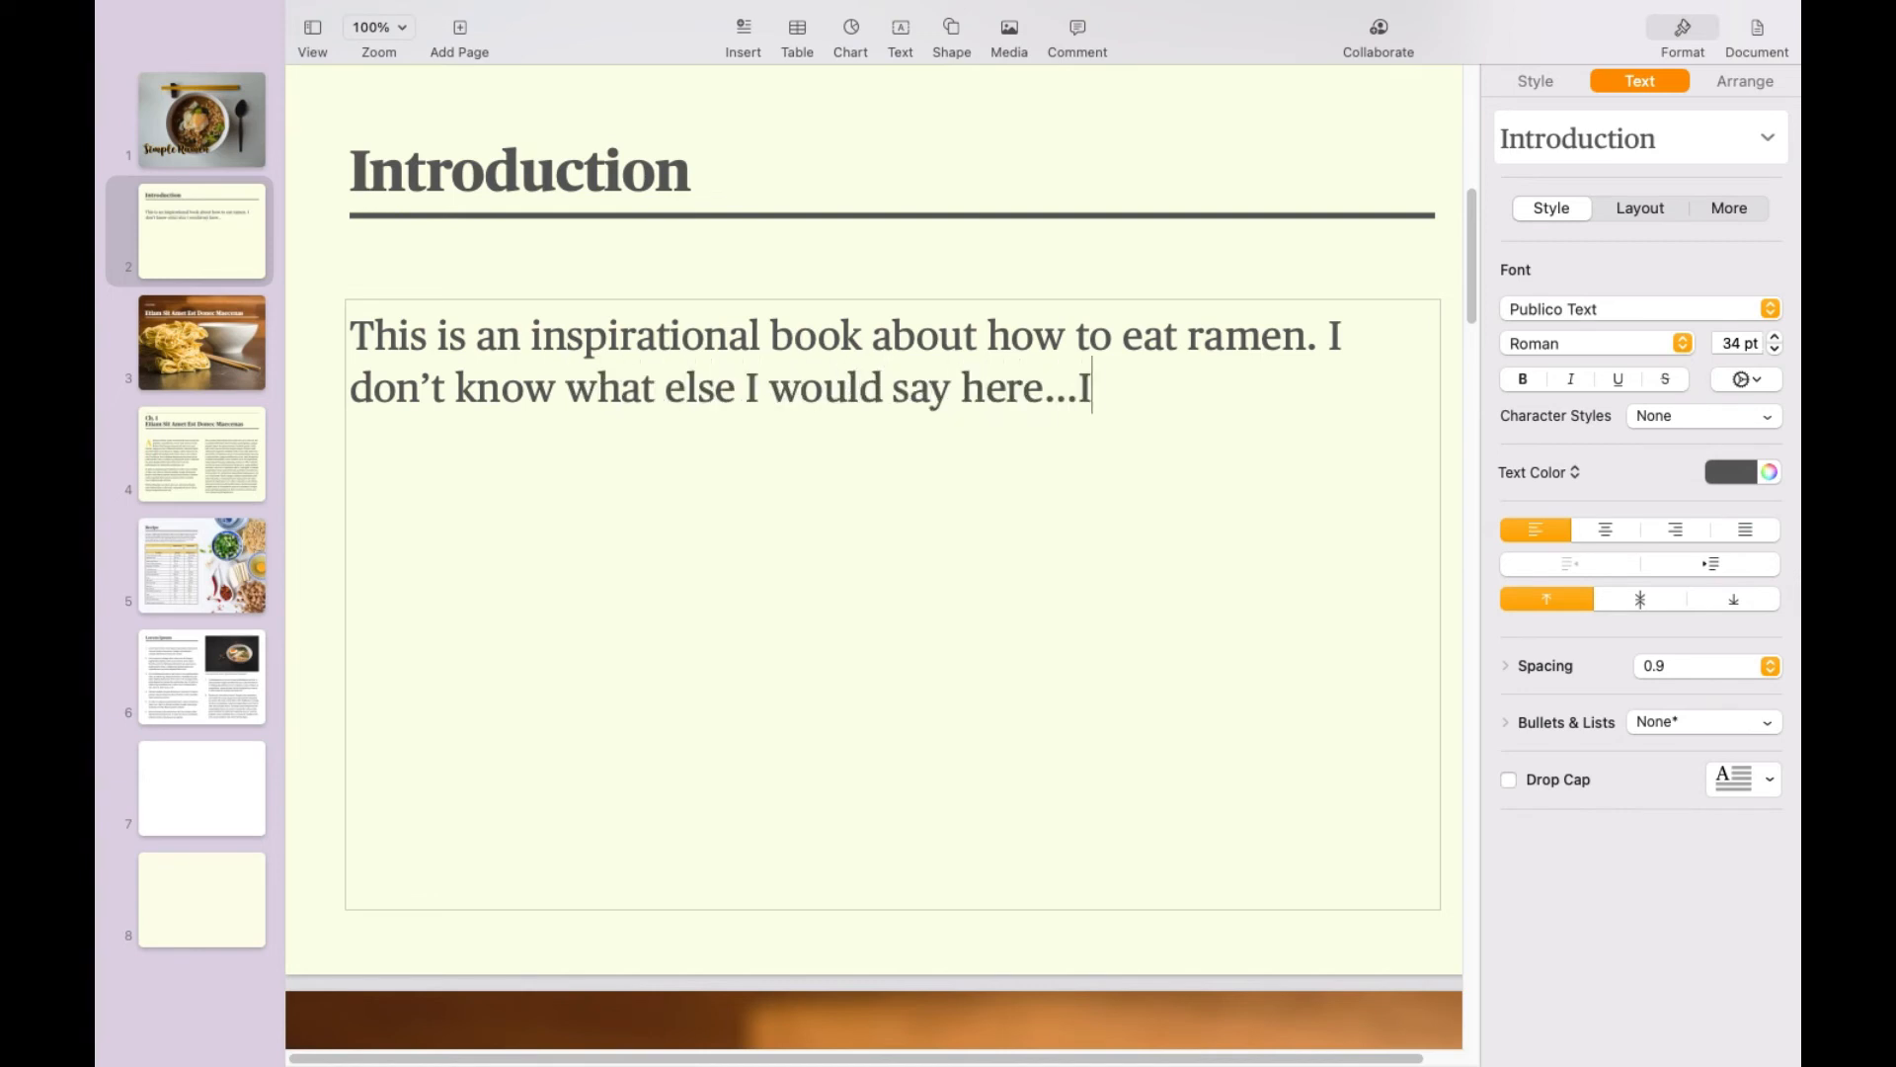
type("'m really good at eating ramen.")
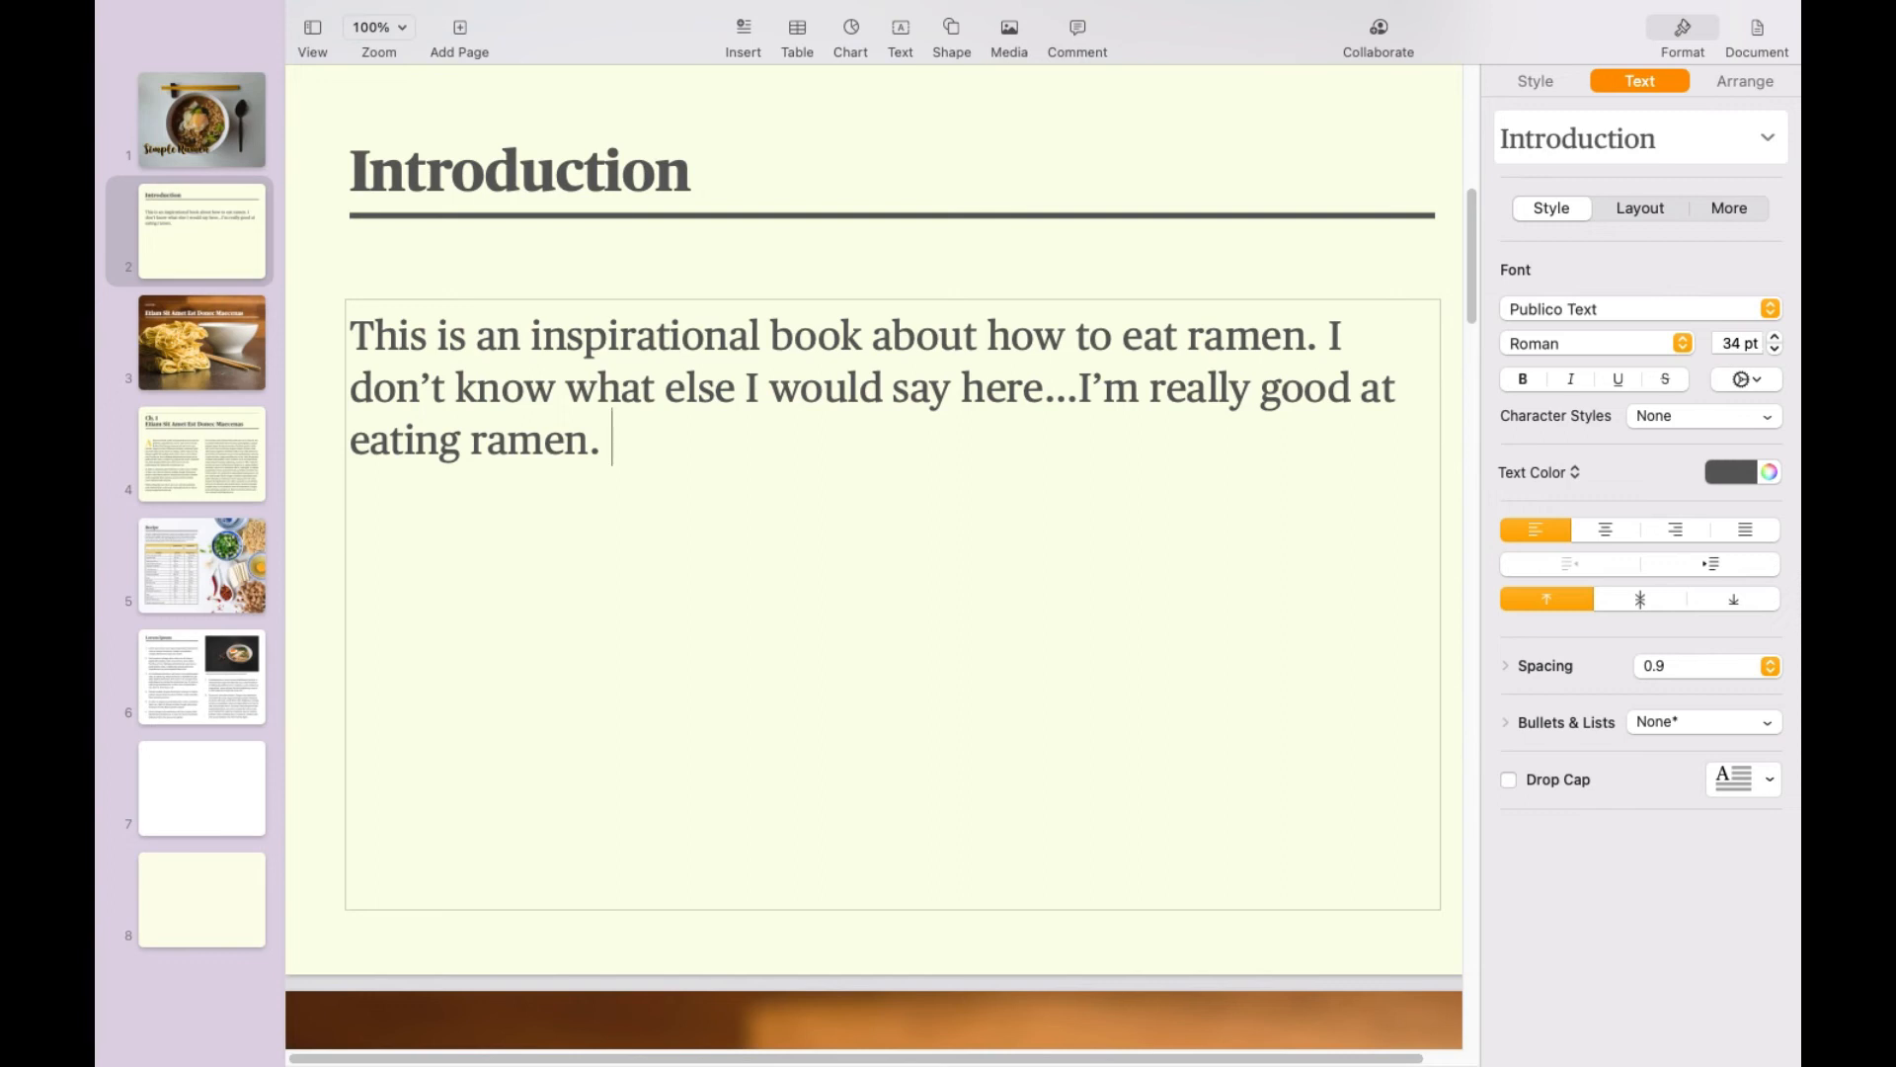
Step: Insert a heart shape, shrink it to text size, and place it right after "eating ramen." on the Introduction page
left_click(953, 28)
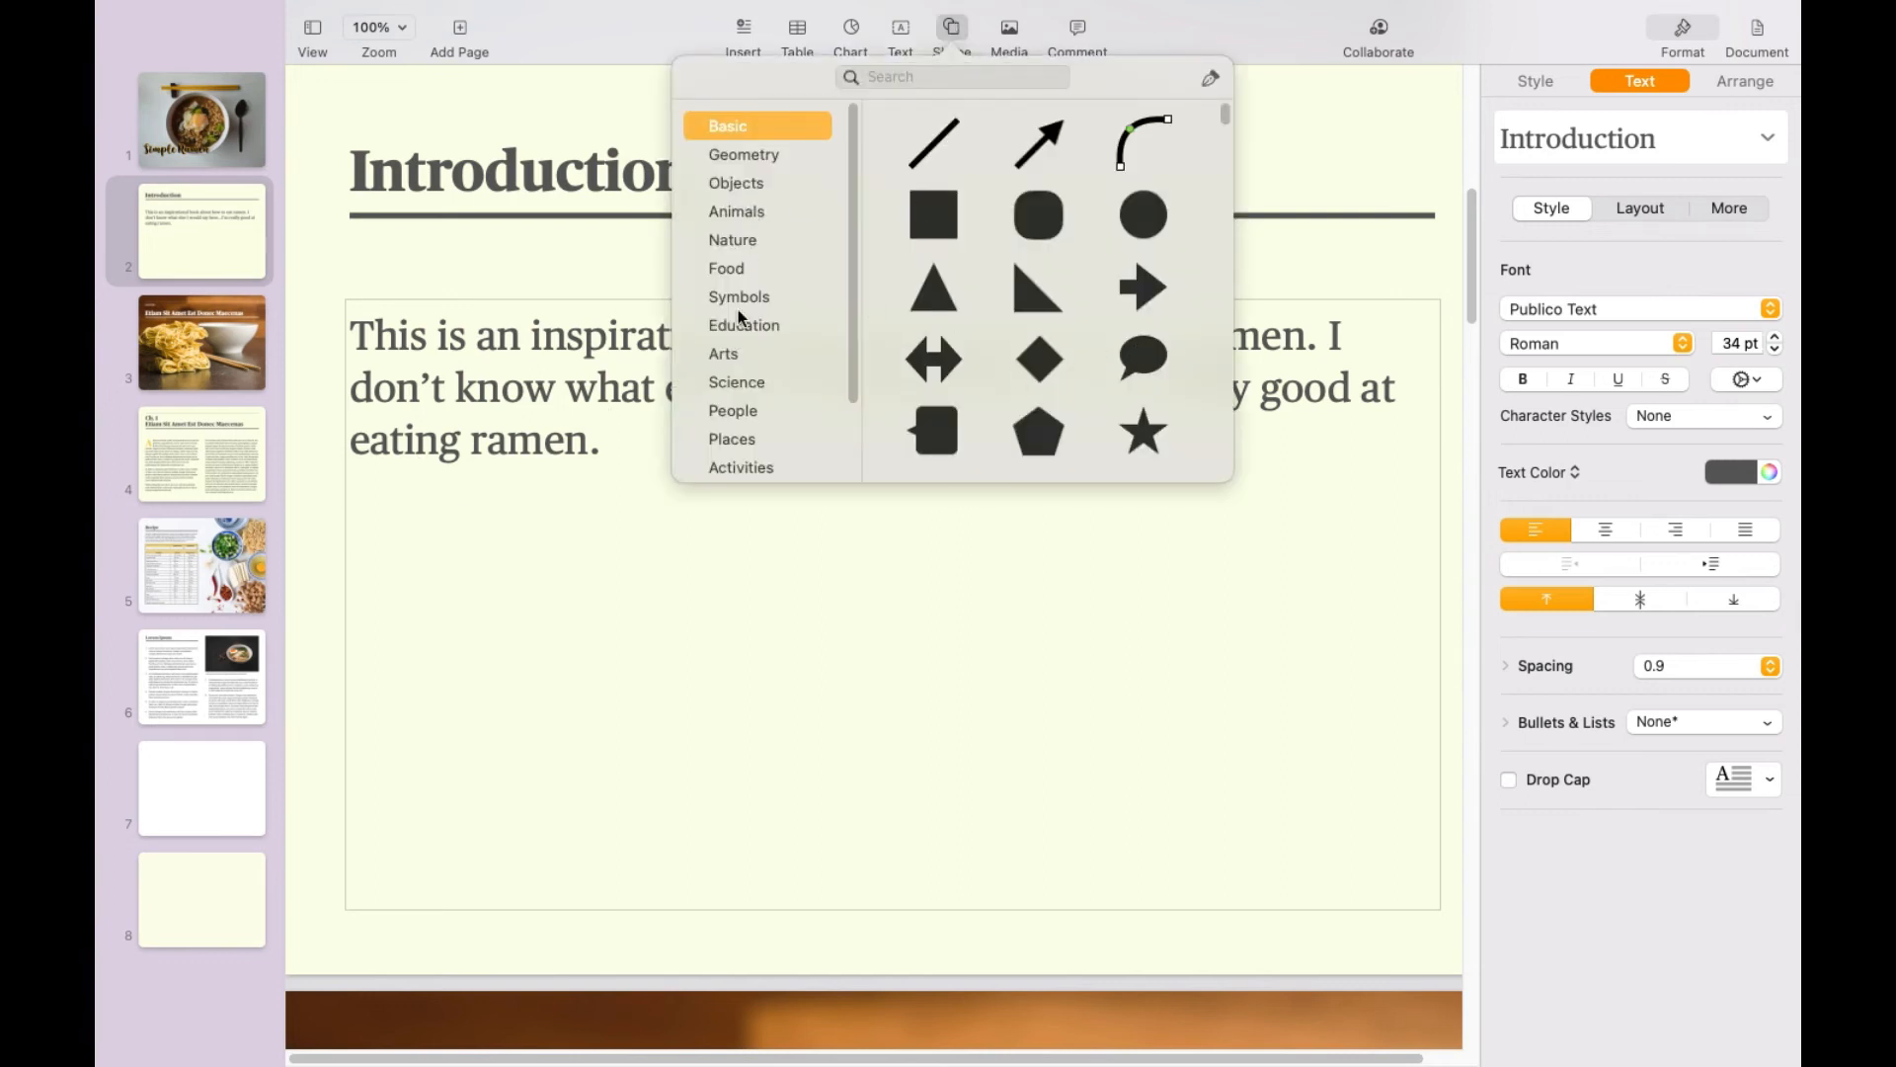
scroll(738, 315, "down", 2)
left_click(919, 80)
type("heart")
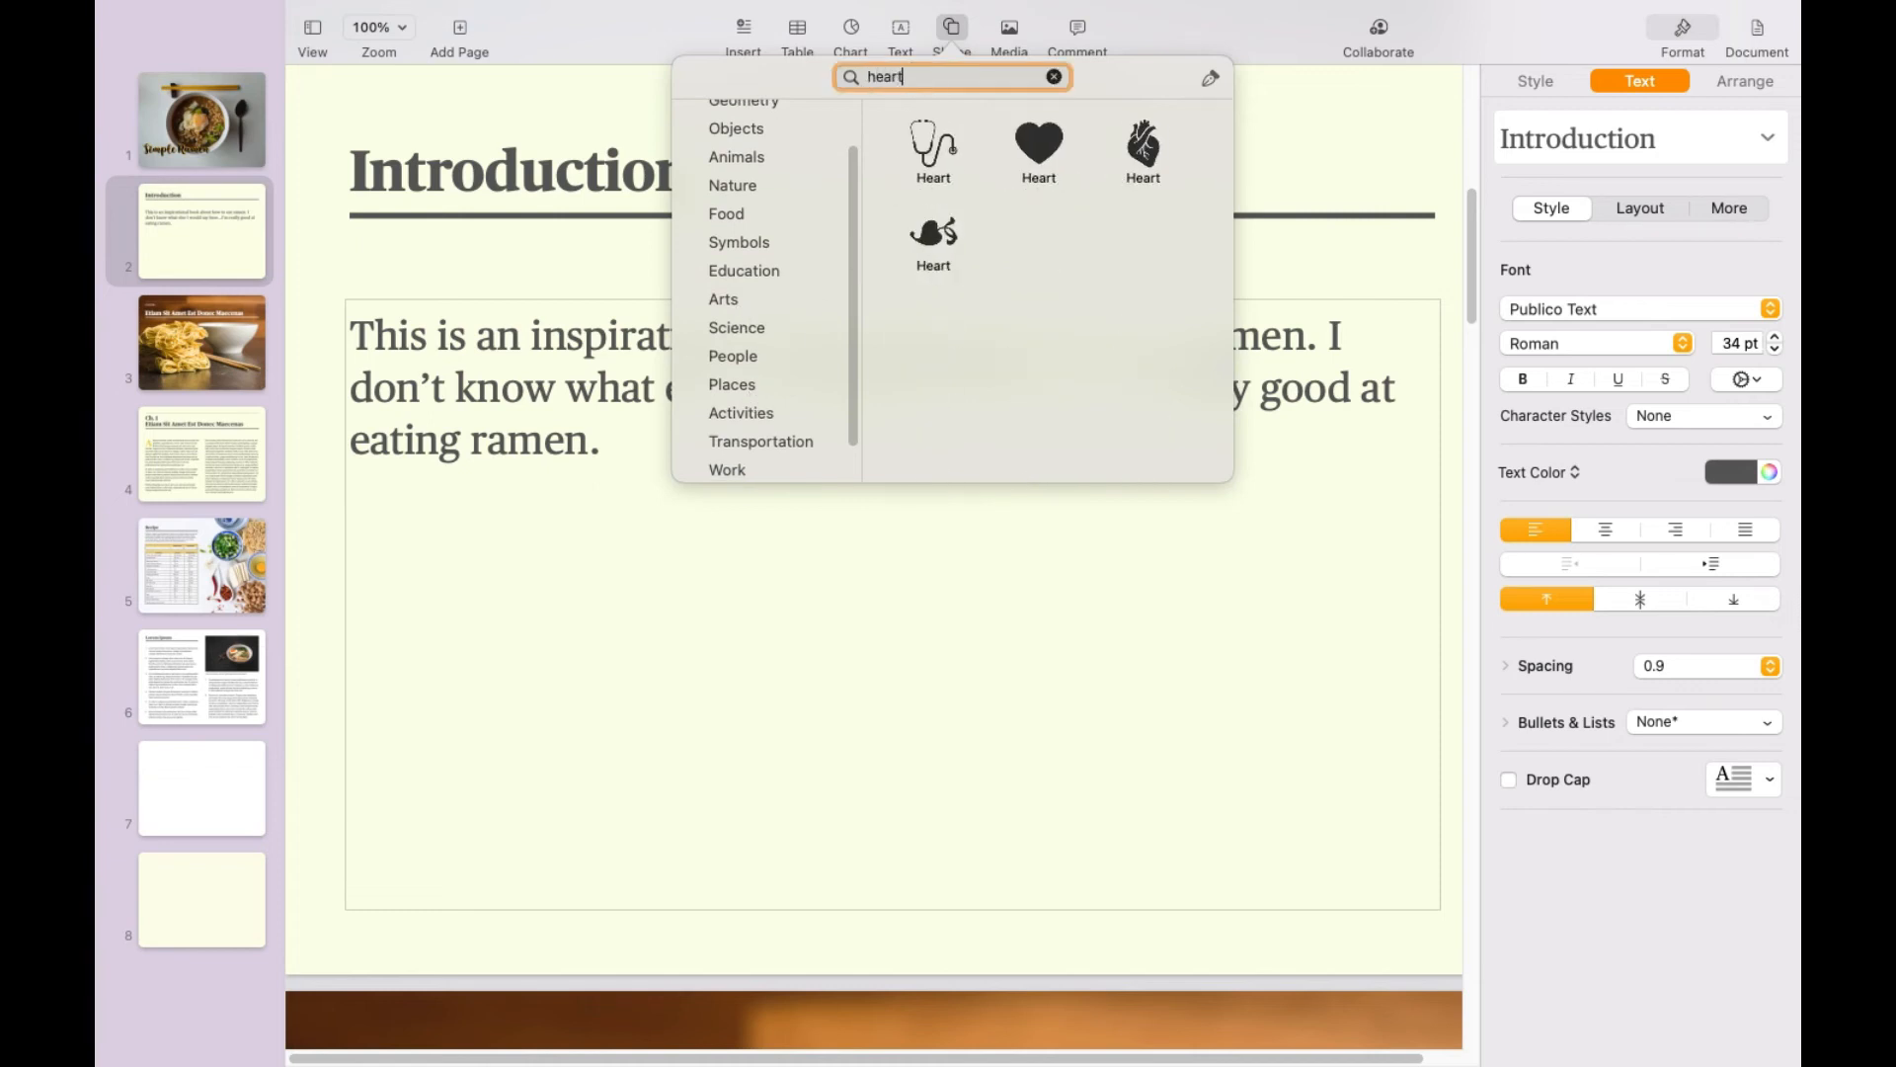
left_click(1050, 138)
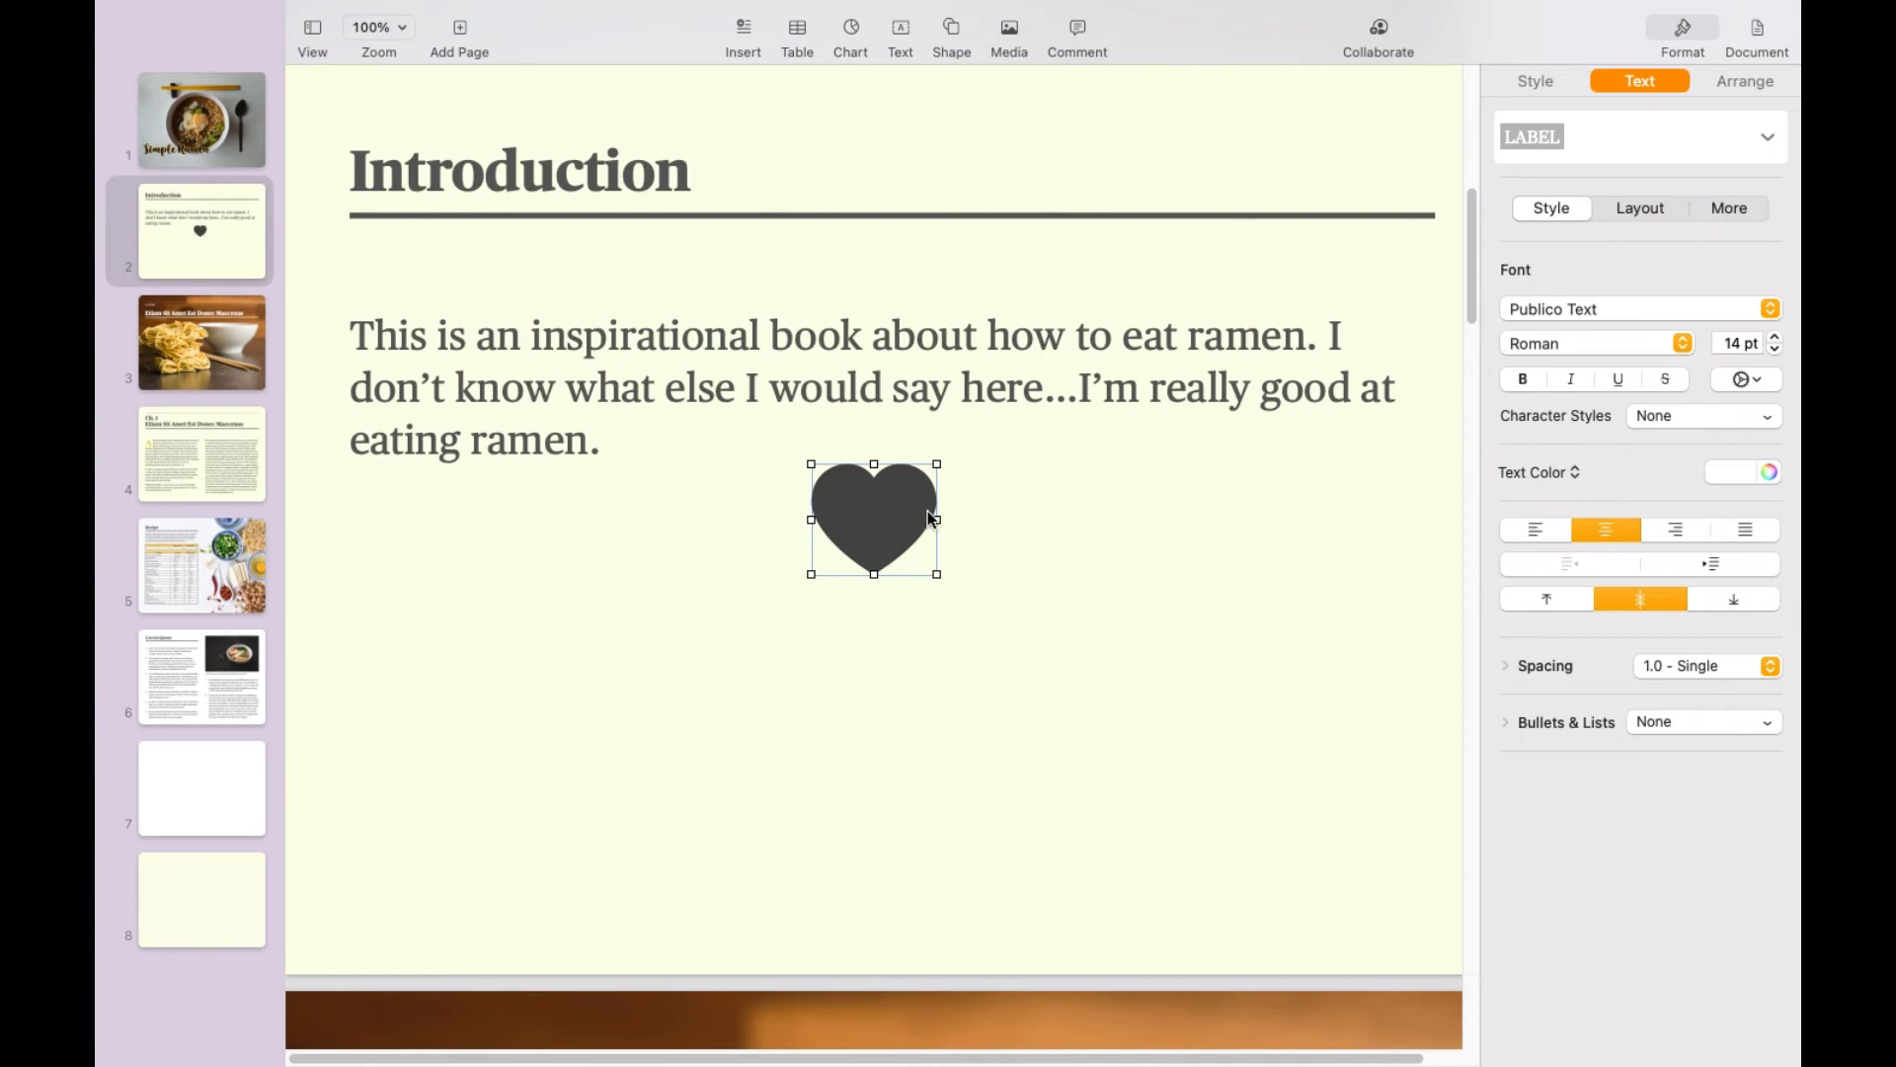
left_click_drag(936, 464, 626, 442)
left_click(509, 512)
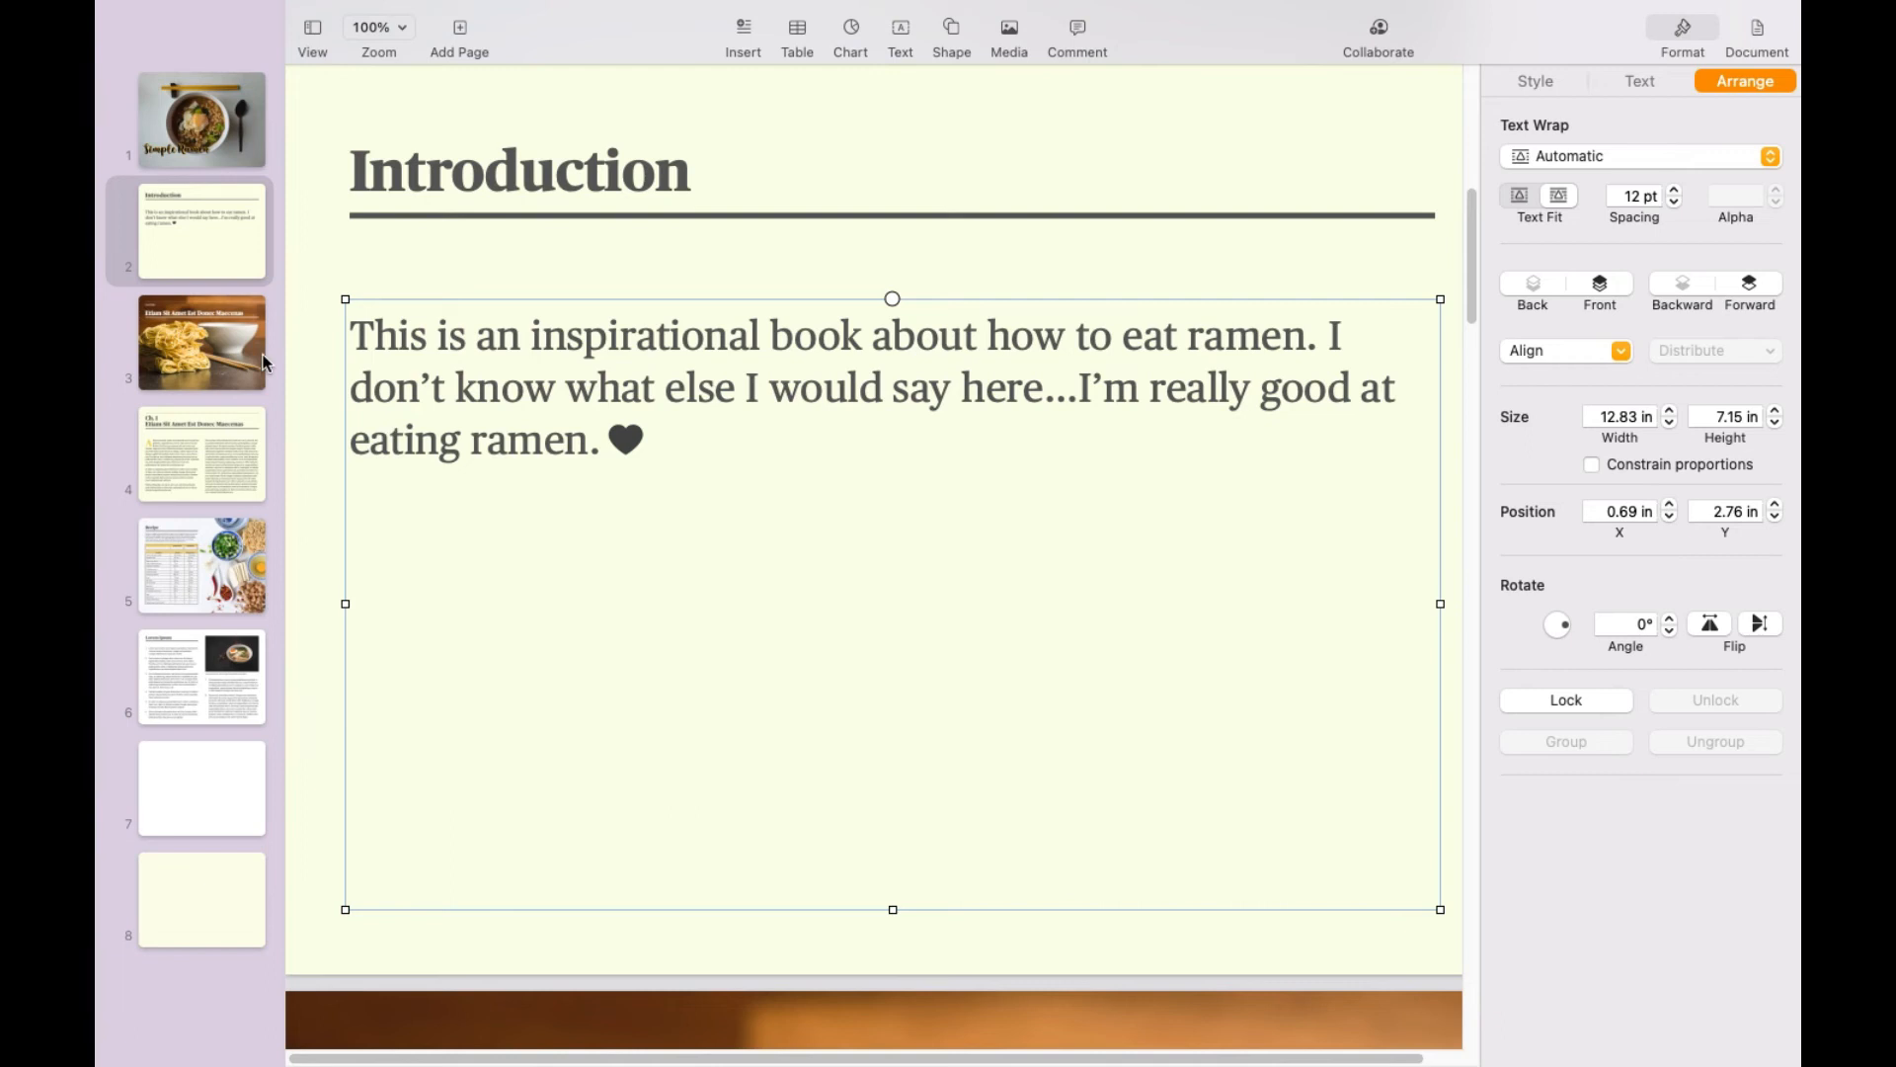
left_click(202, 348)
left_click(685, 341)
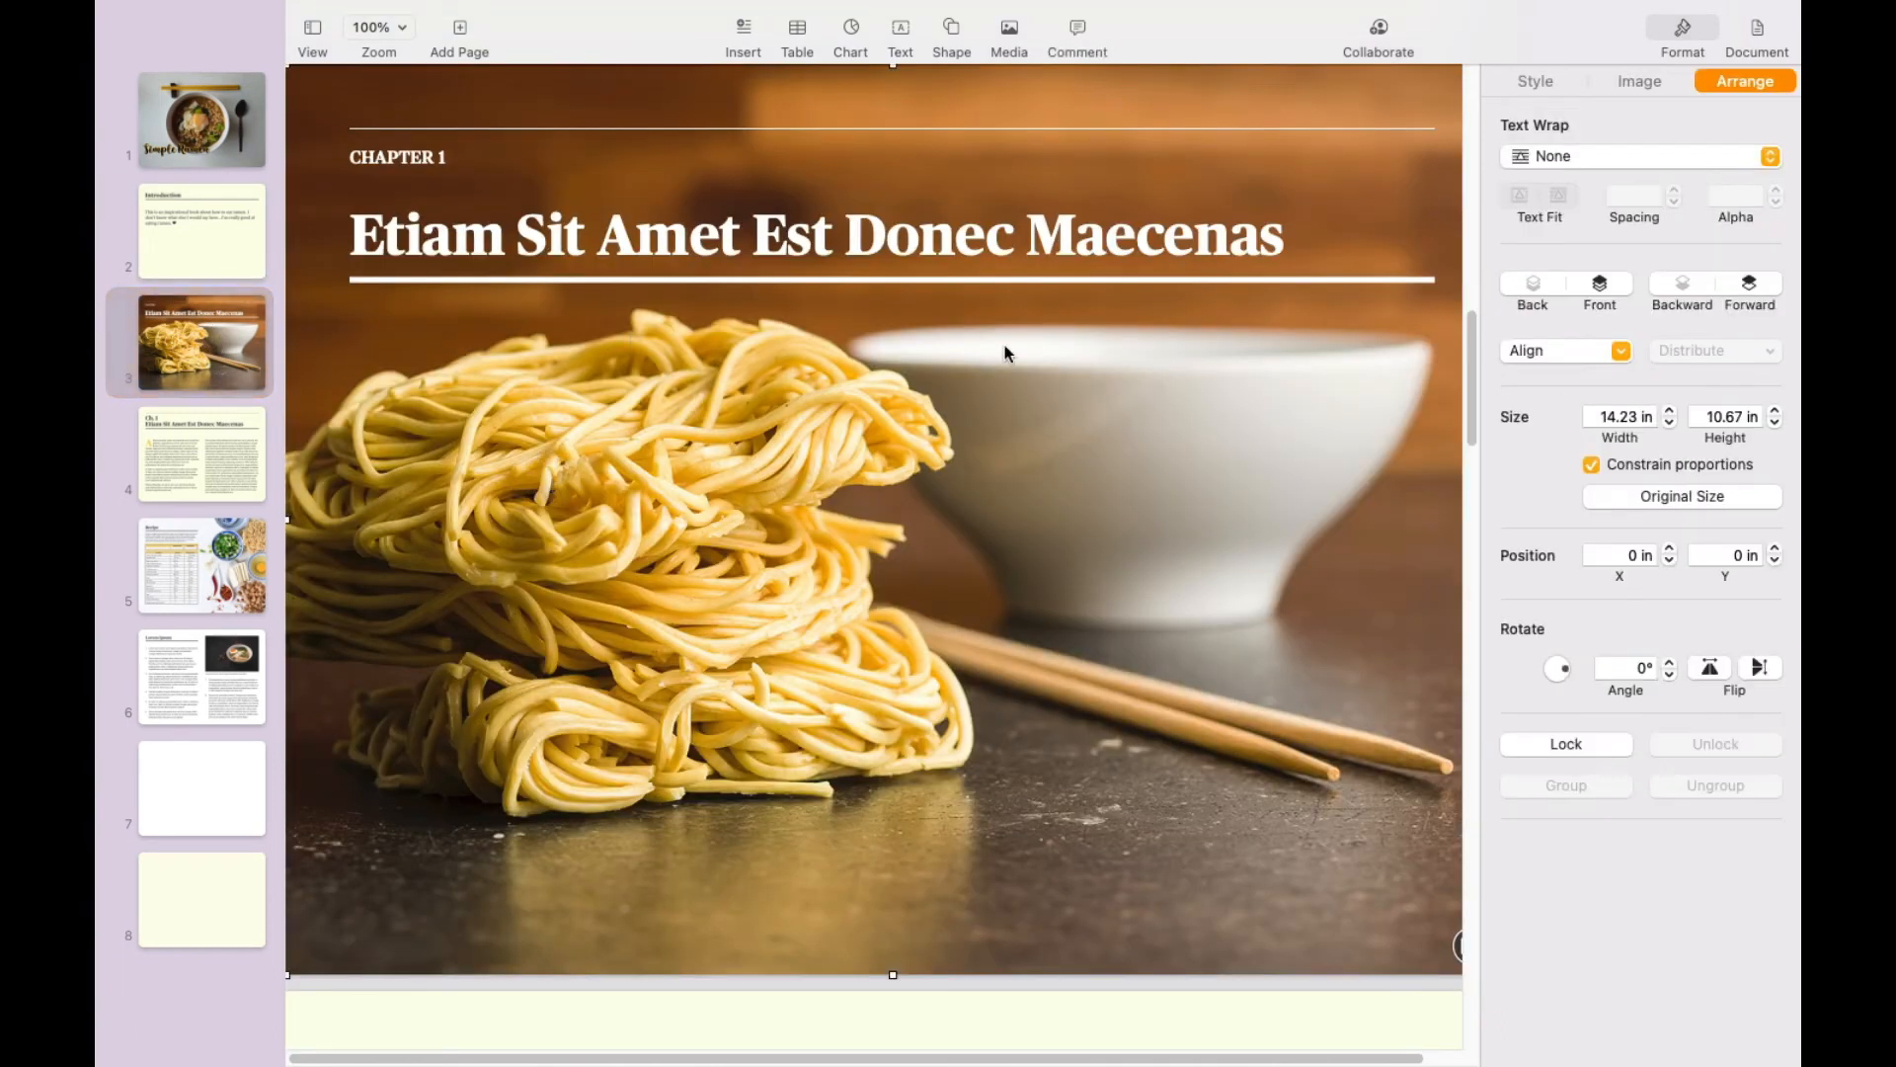
left_click(1637, 79)
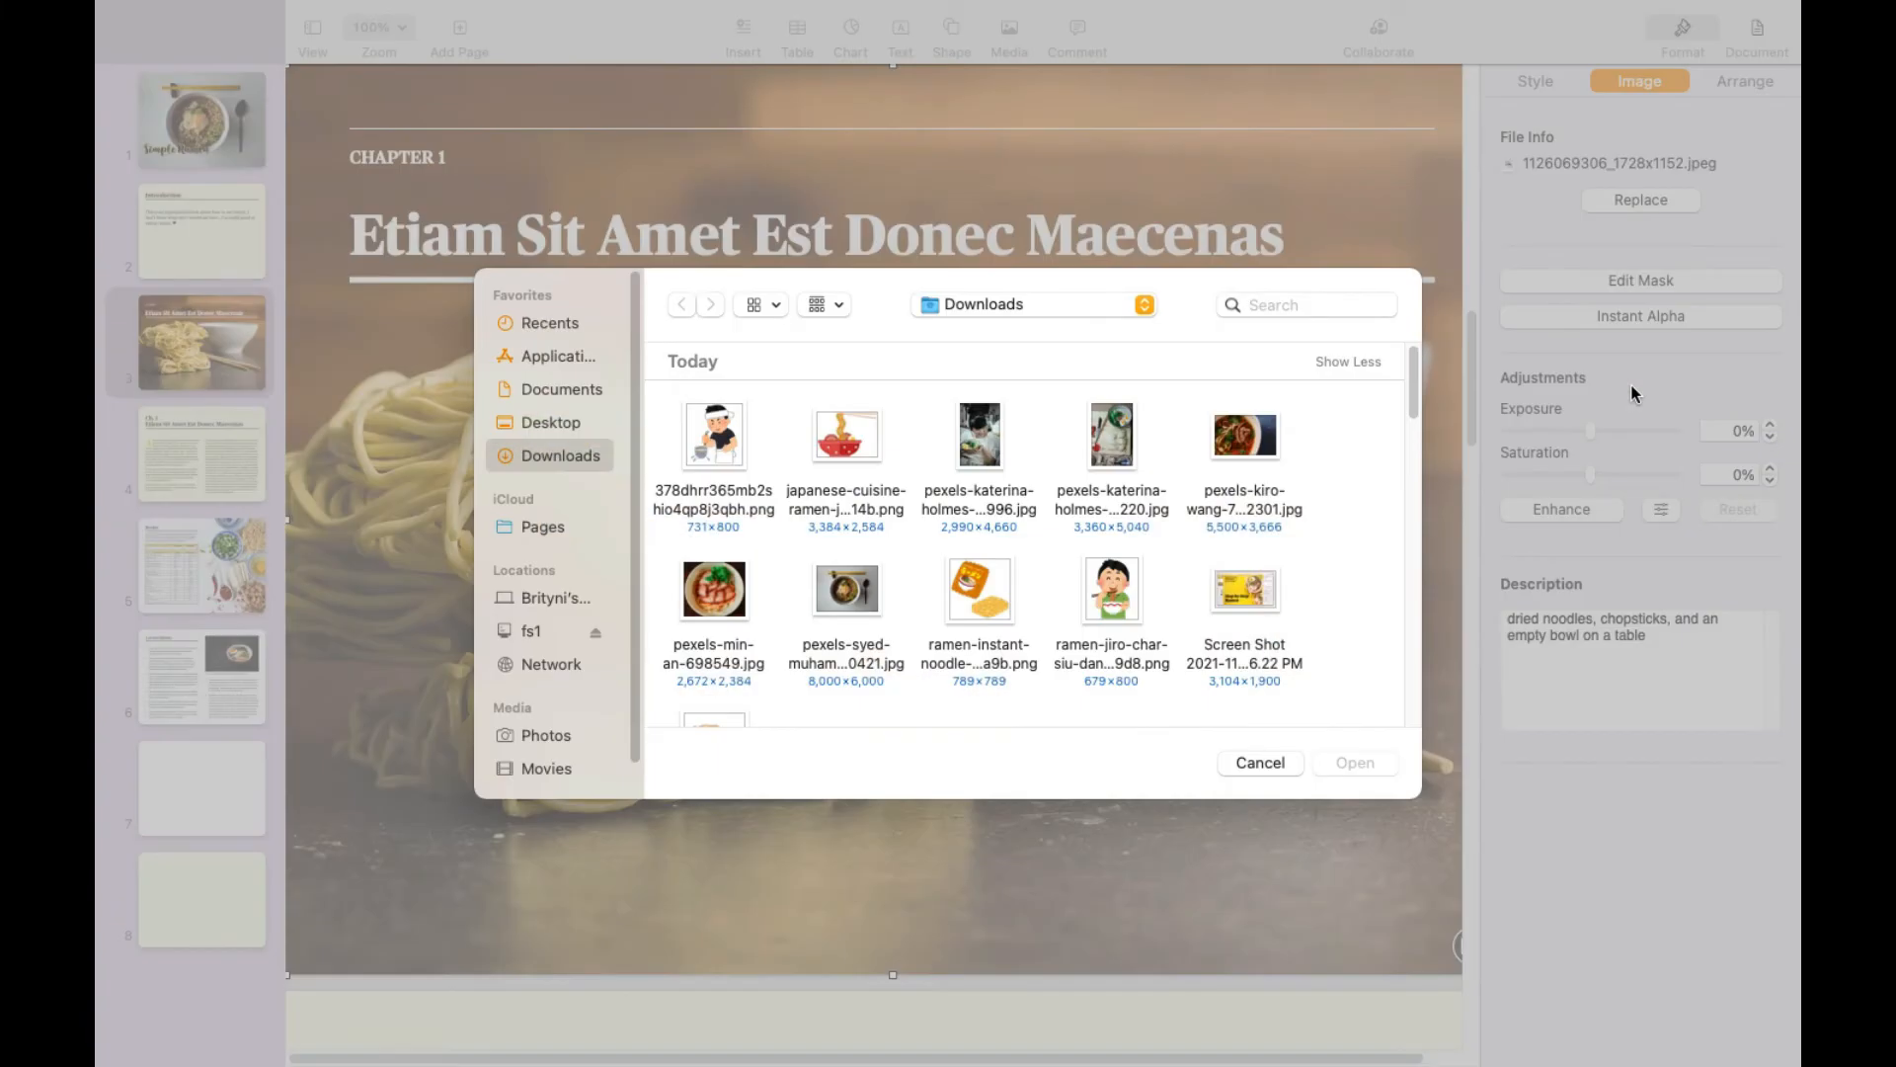
left_click(1261, 762)
right_click(772, 330)
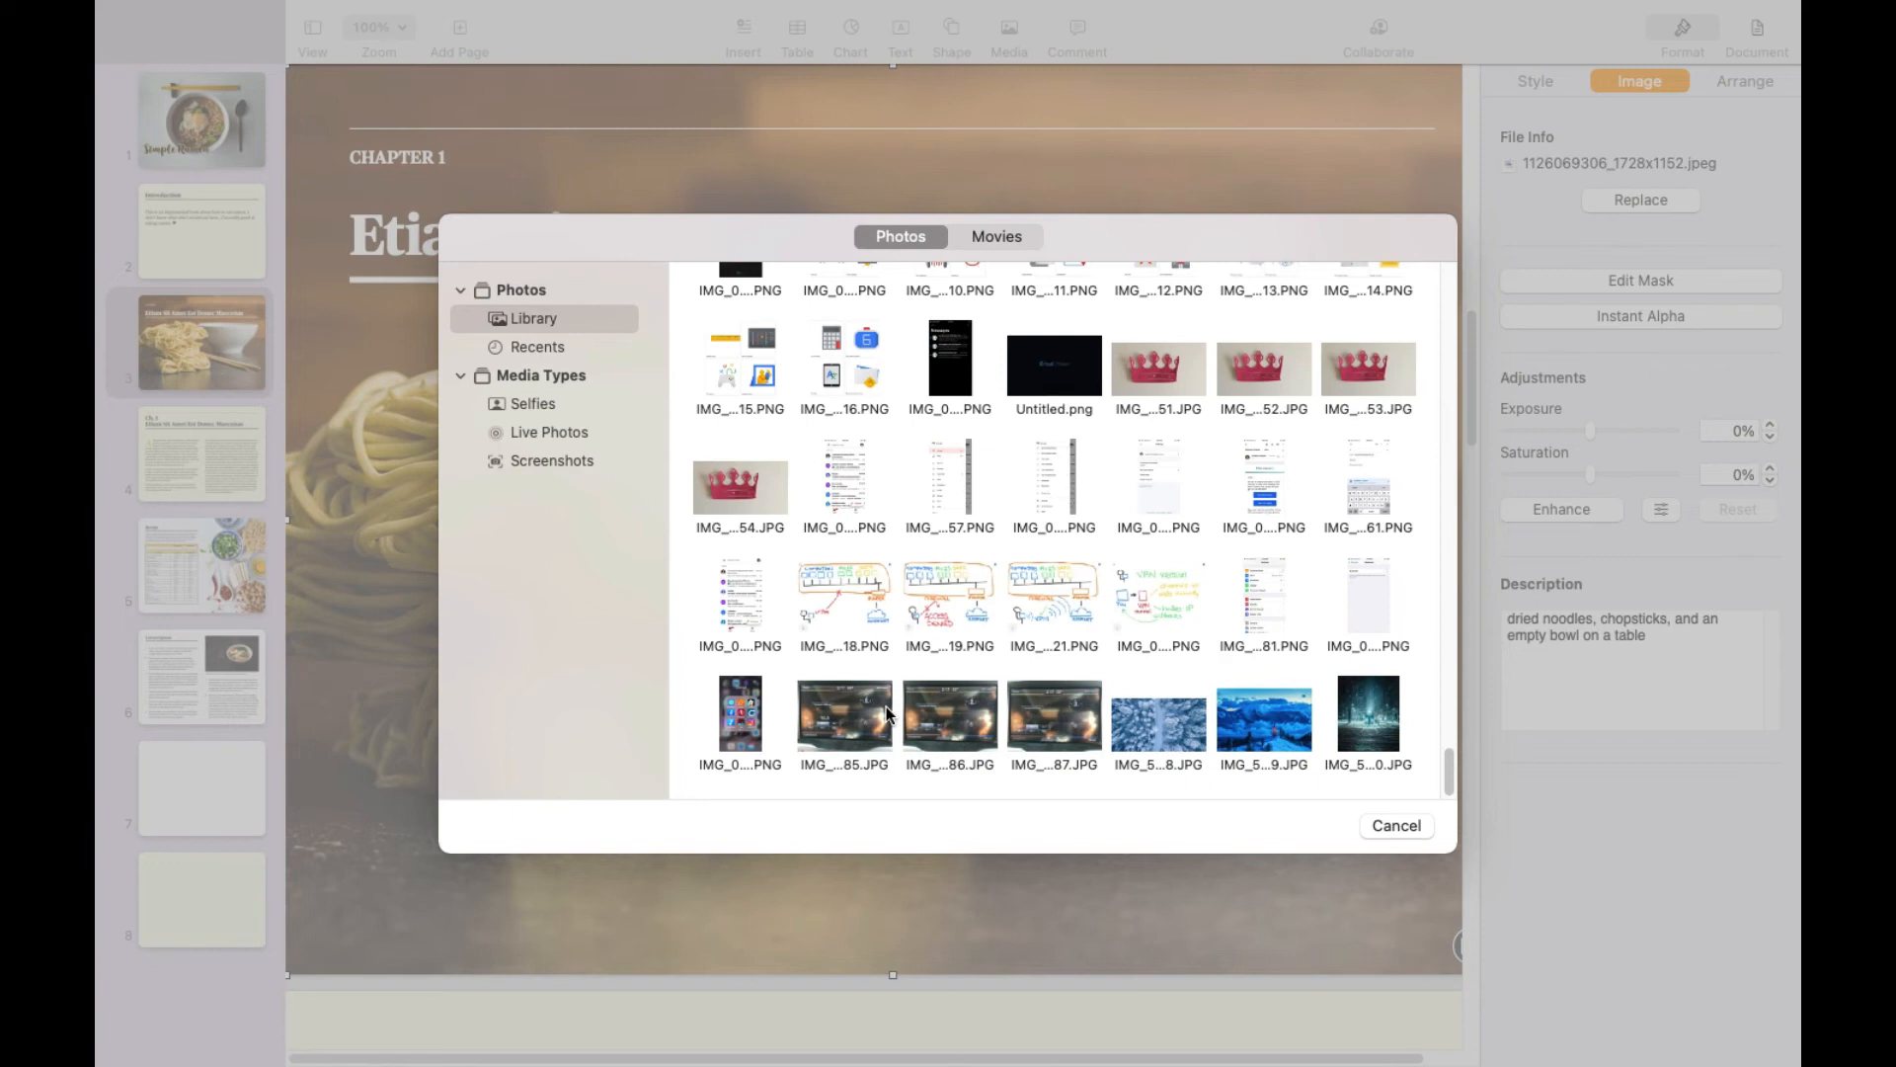
left_click(1397, 828)
Step: Insert an empty image gallery on the Chapter 1 opener page
left_click(1006, 30)
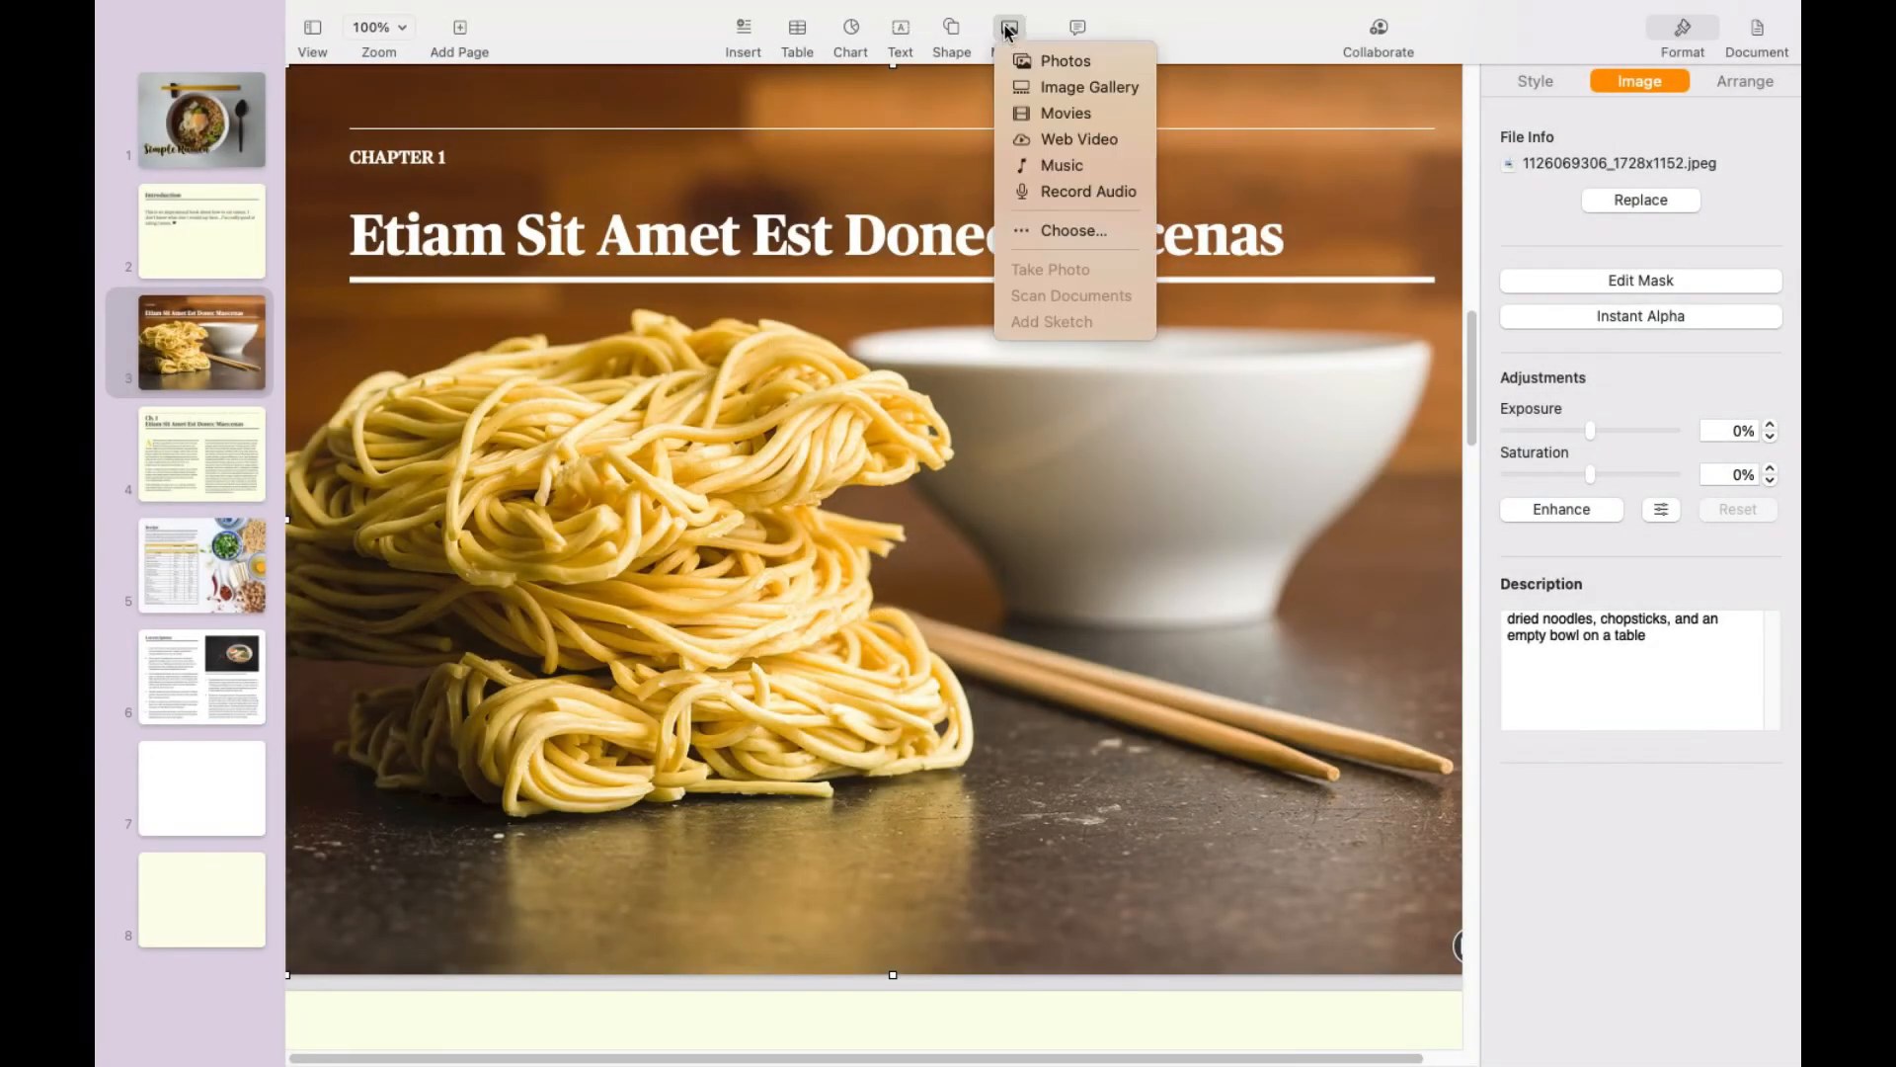
left_click(1126, 87)
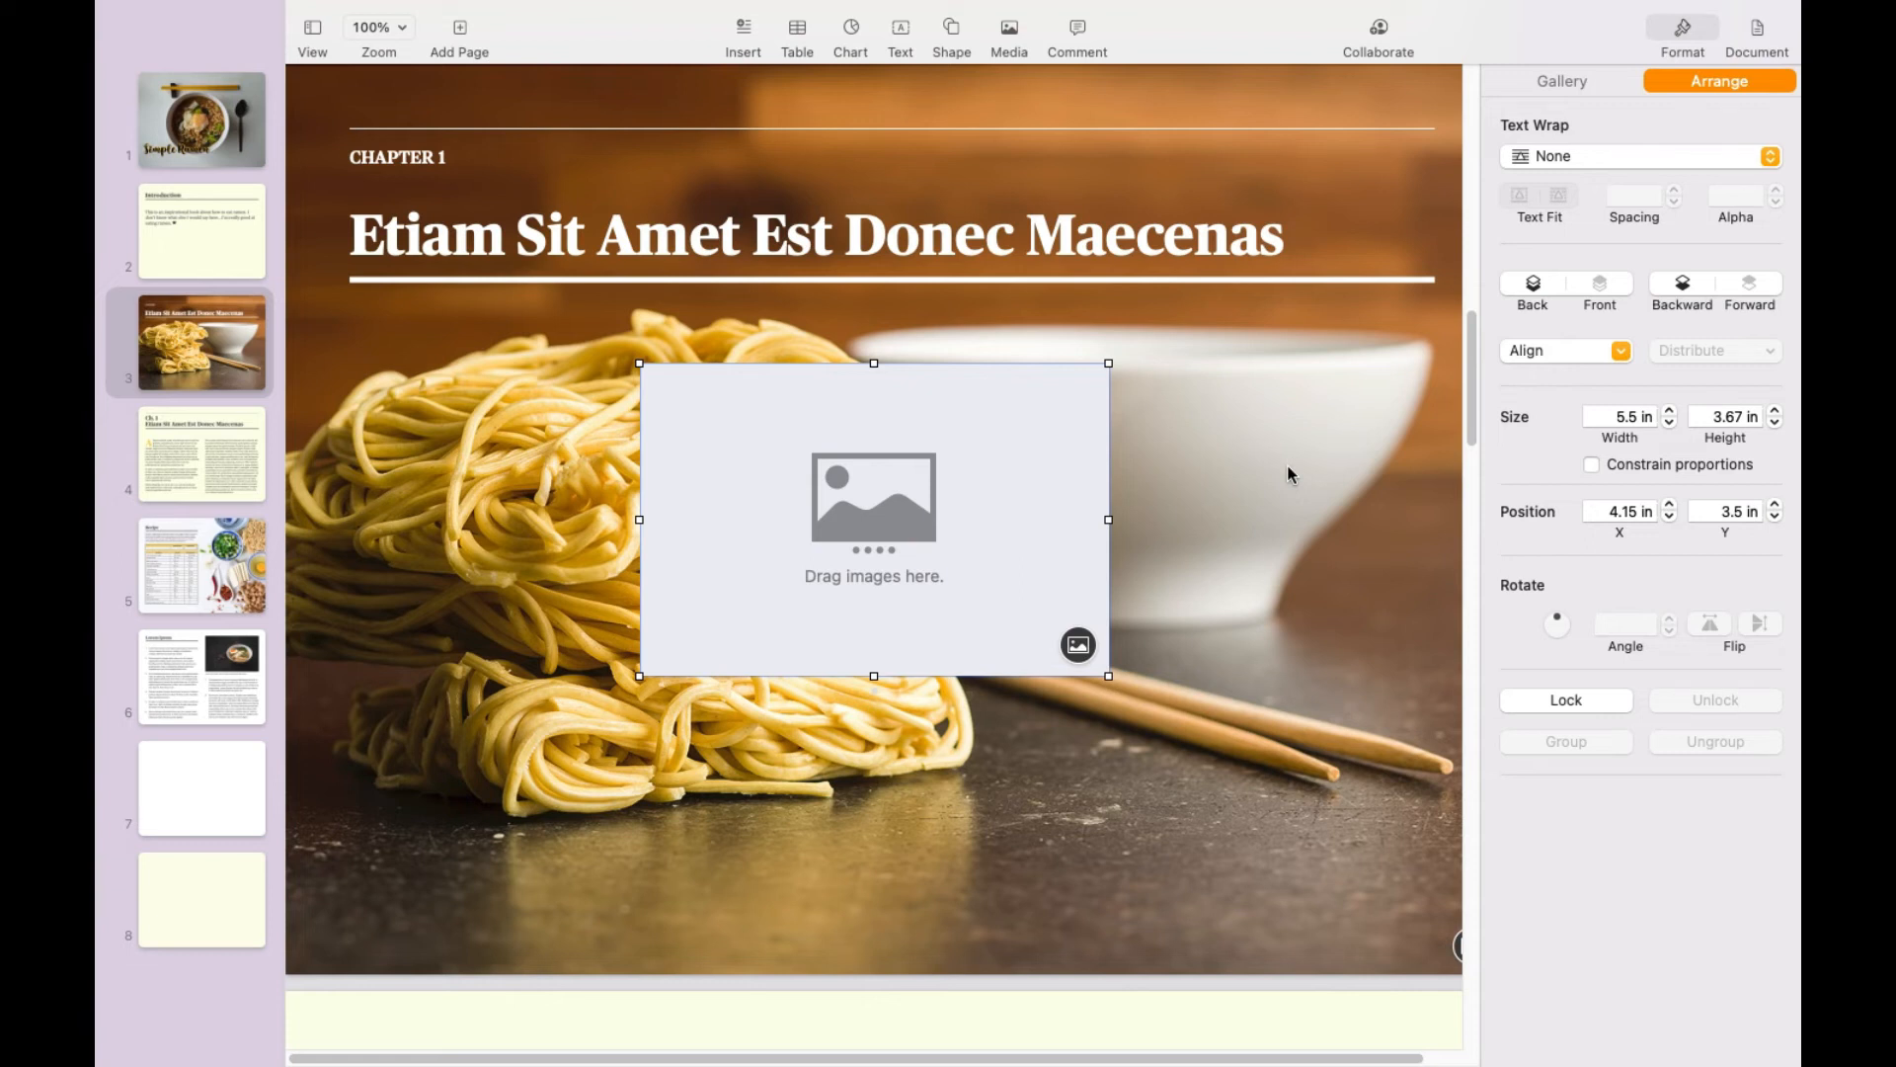
Step: Replace the Chapter 1 opener's background photo with the soup bowl JPG numbered 7492301 from Downloads
left_click(1365, 522)
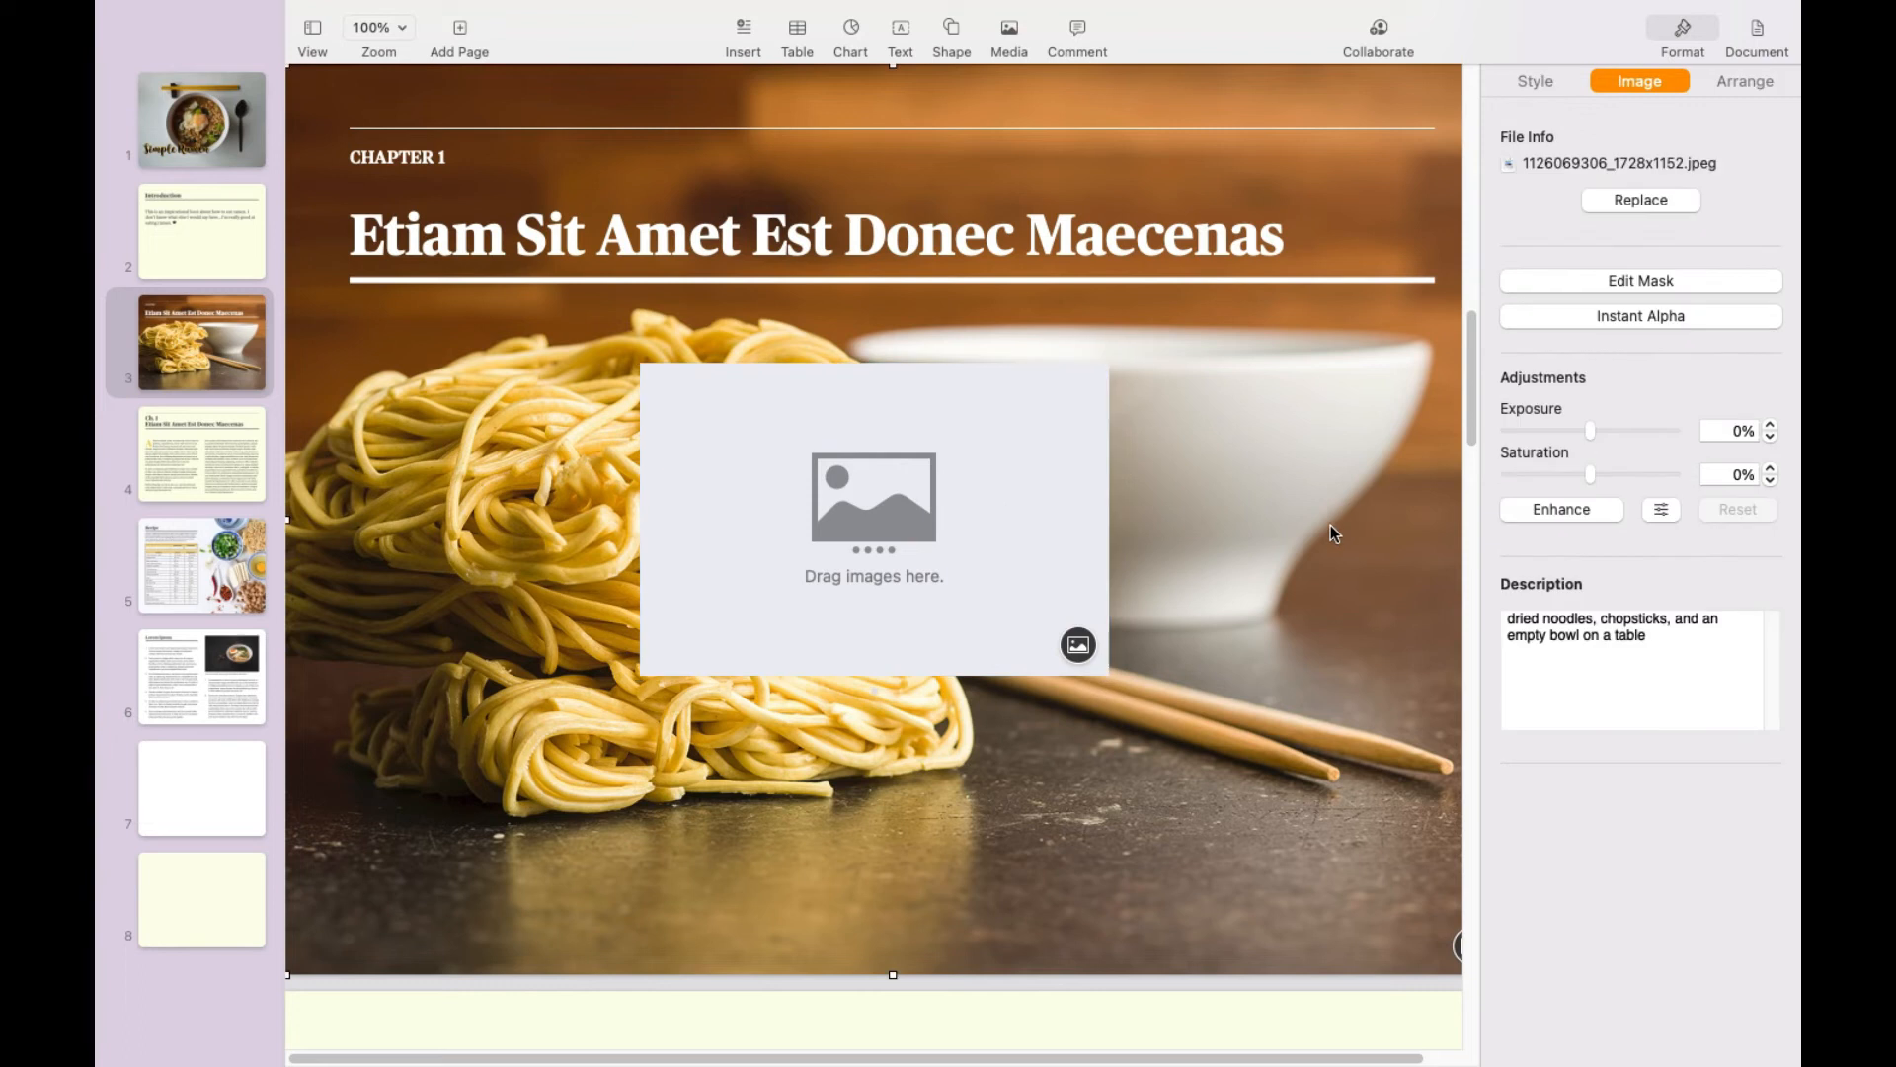
left_click(1657, 202)
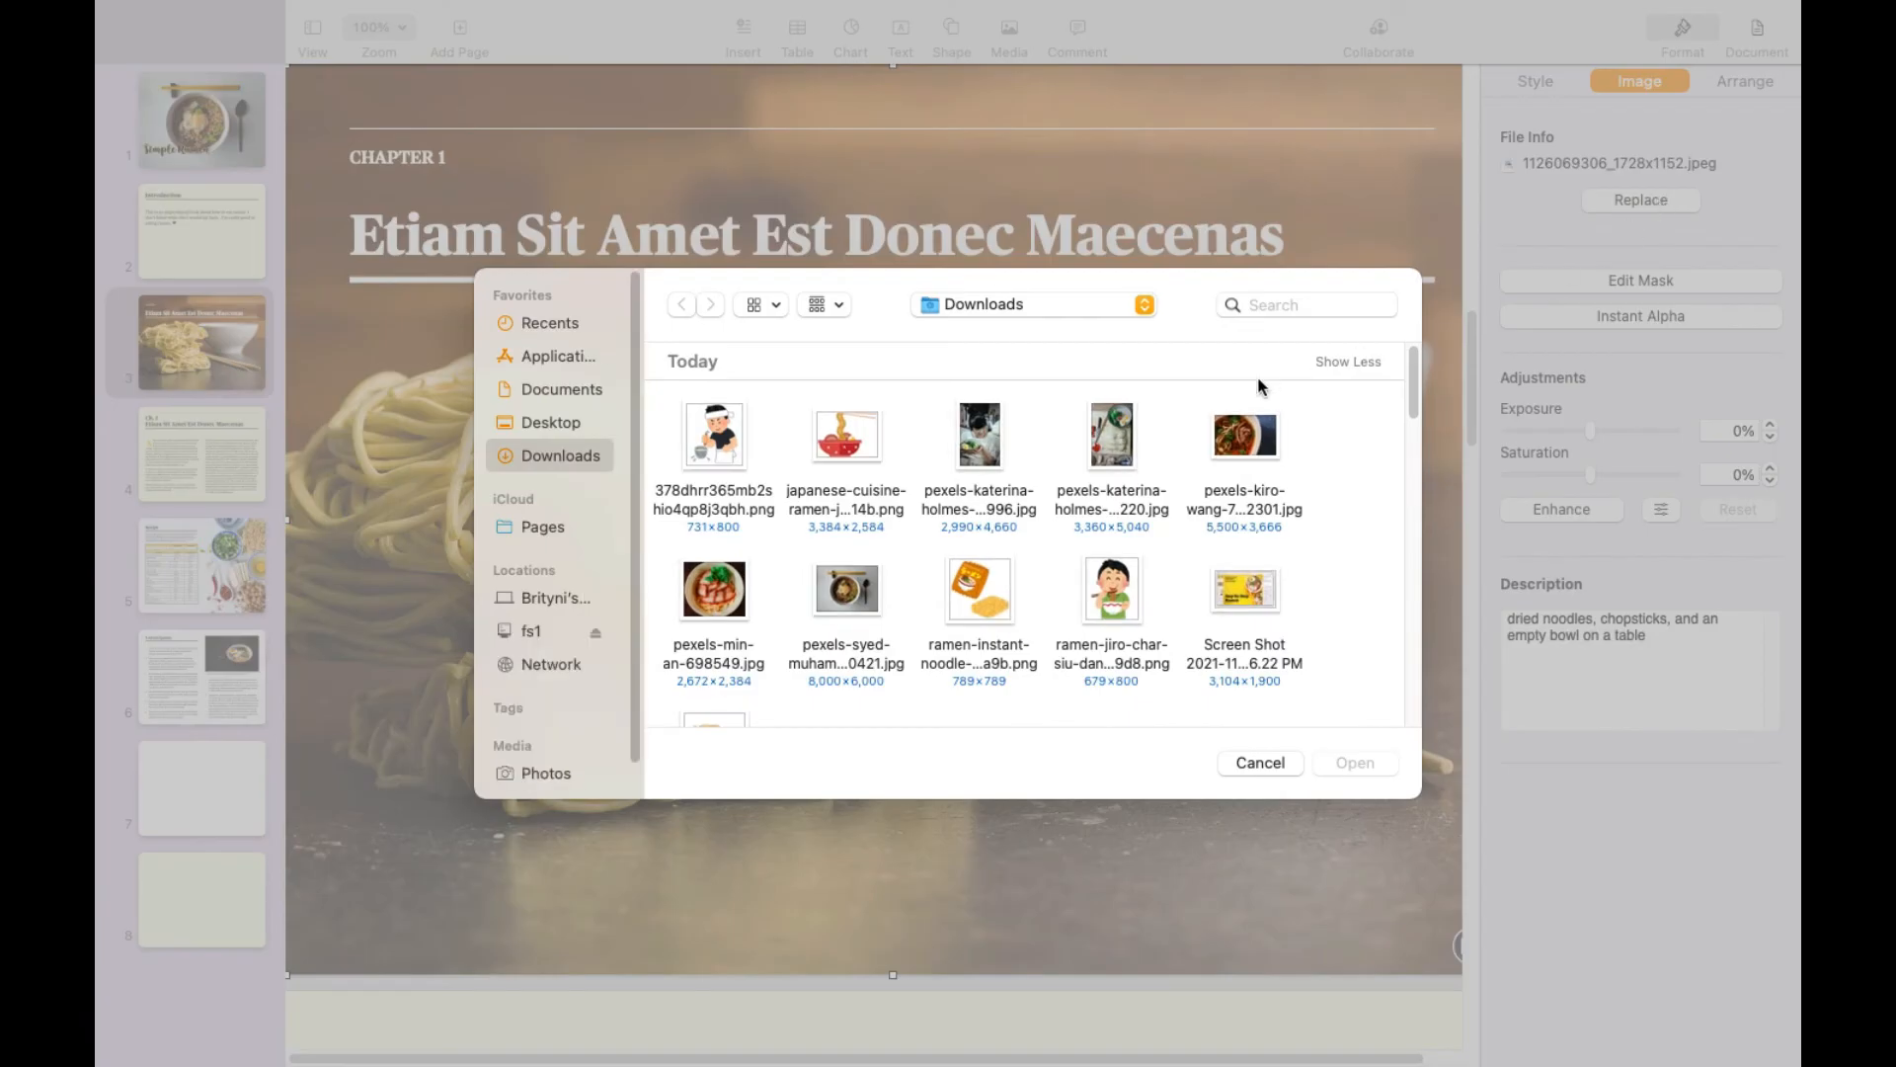
left_click(1252, 434)
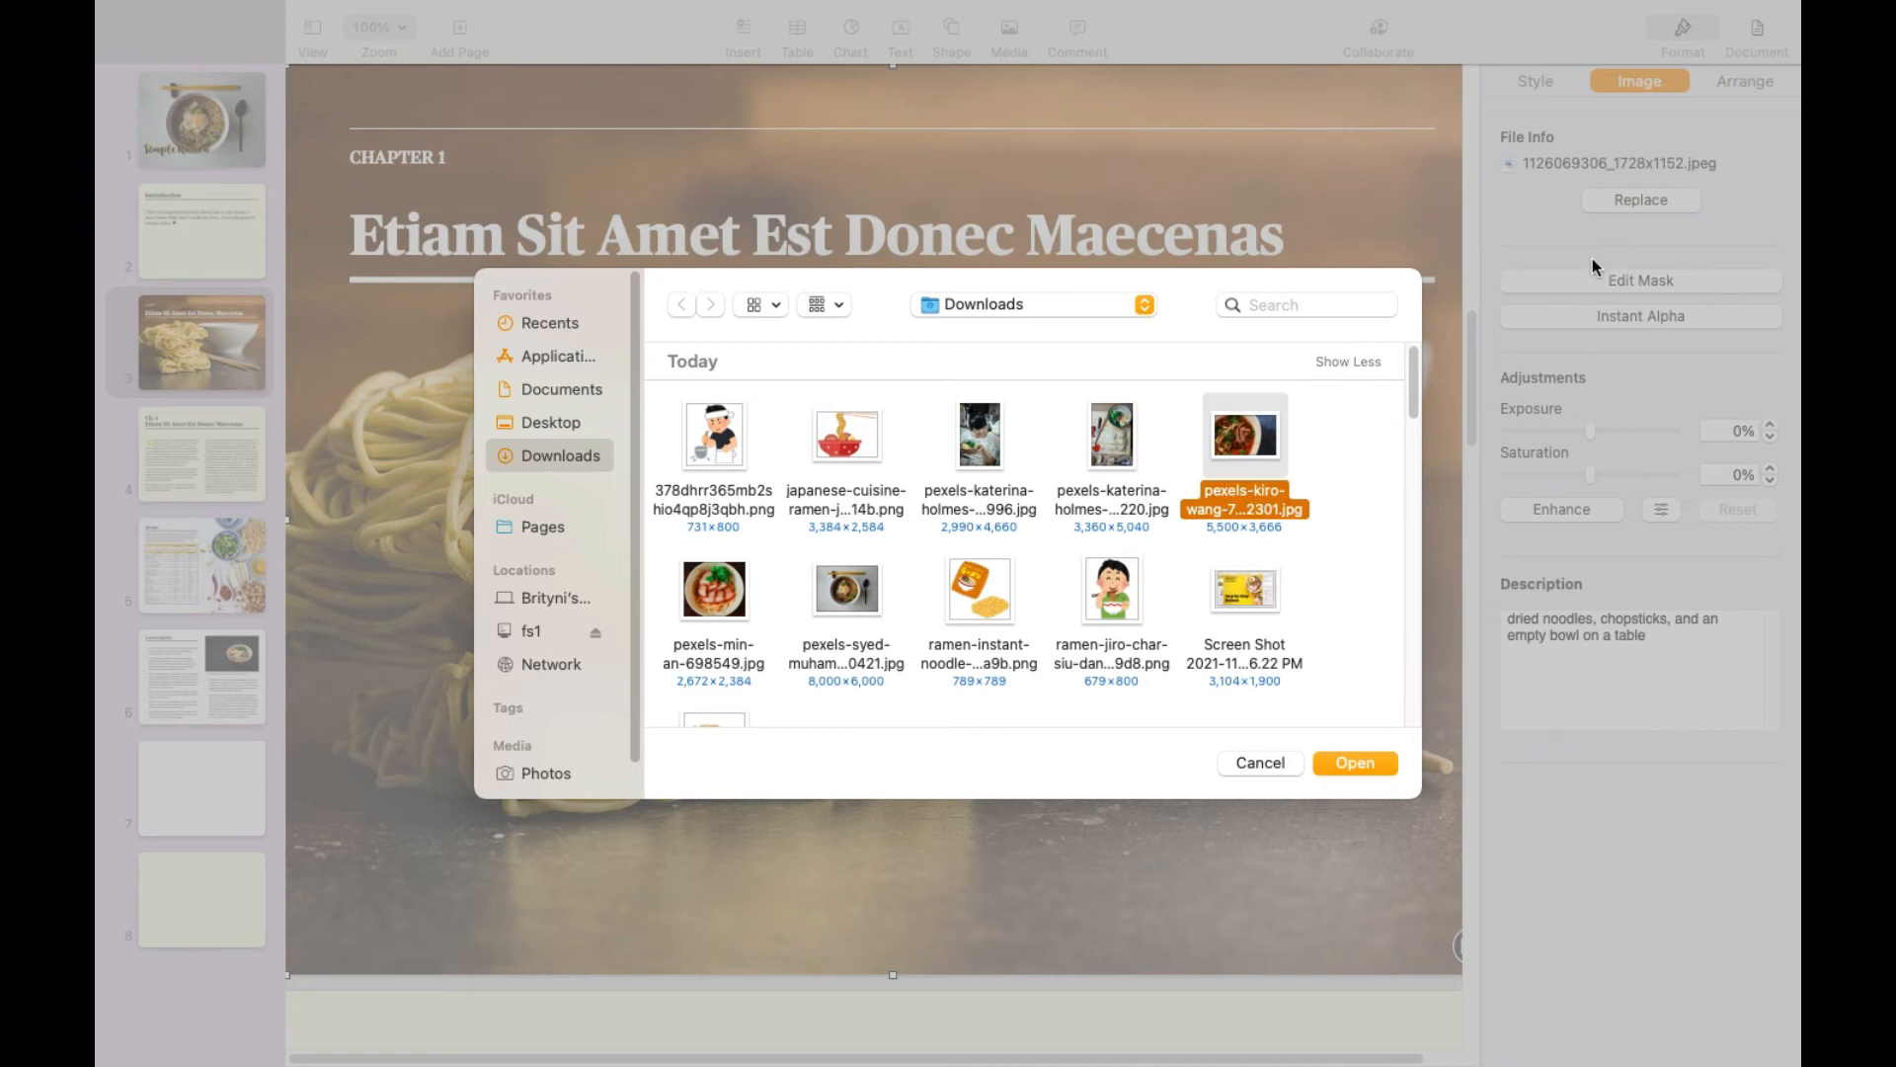
left_click(1379, 762)
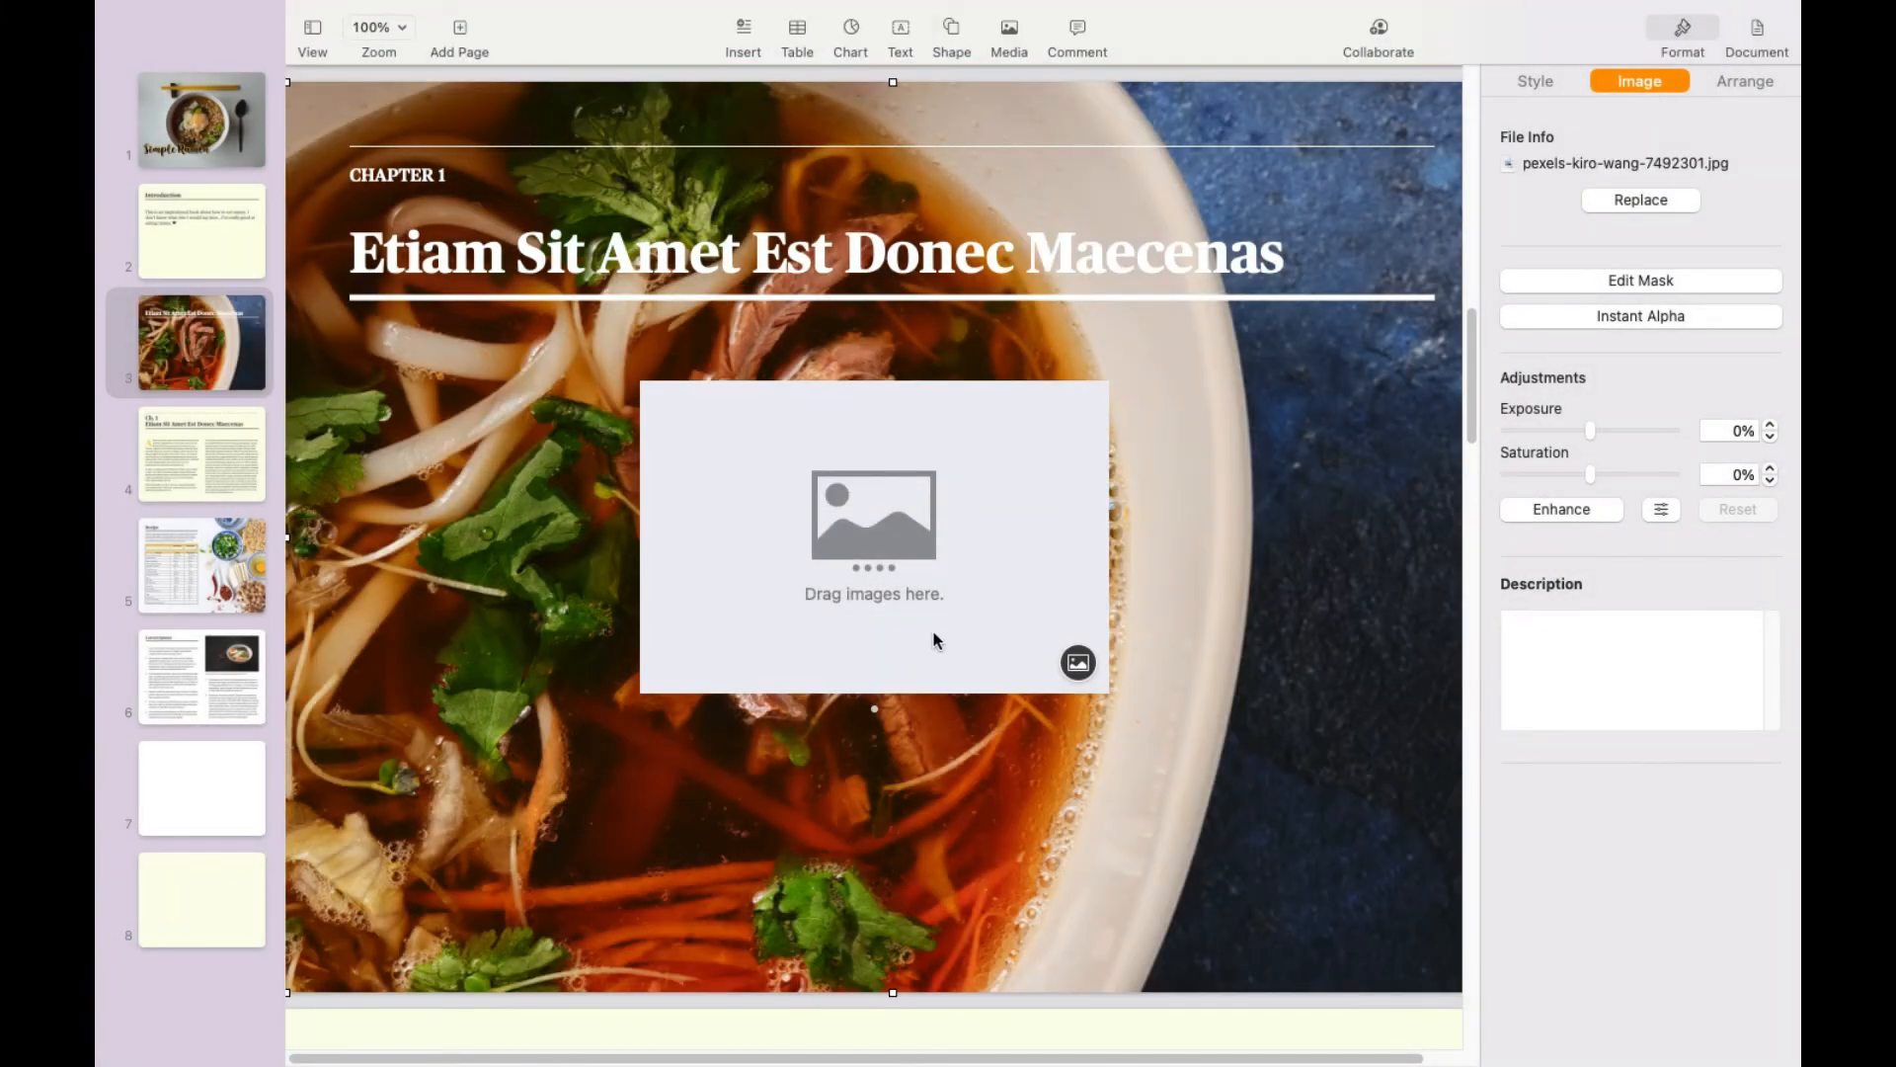
Step: Delete the empty image gallery from the Chapter 1 opener page
left_click(1027, 427)
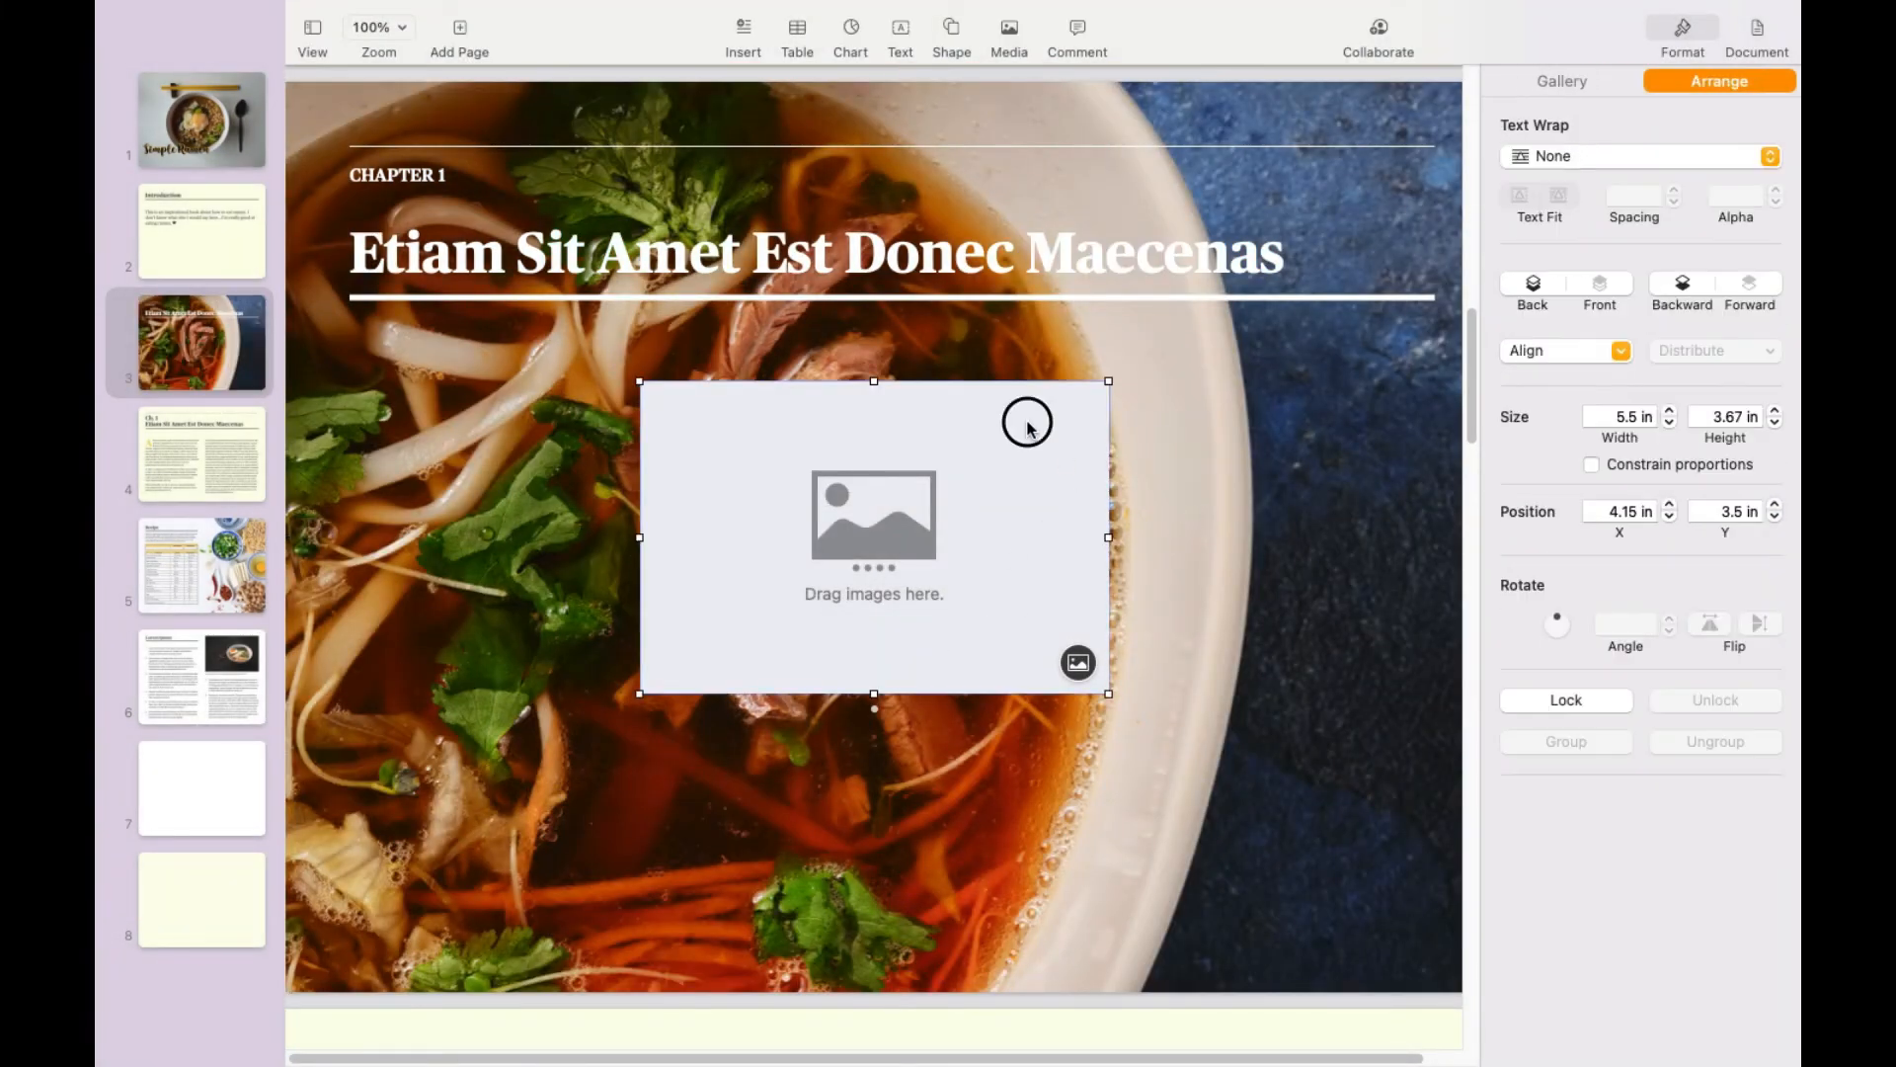
key("Delete")
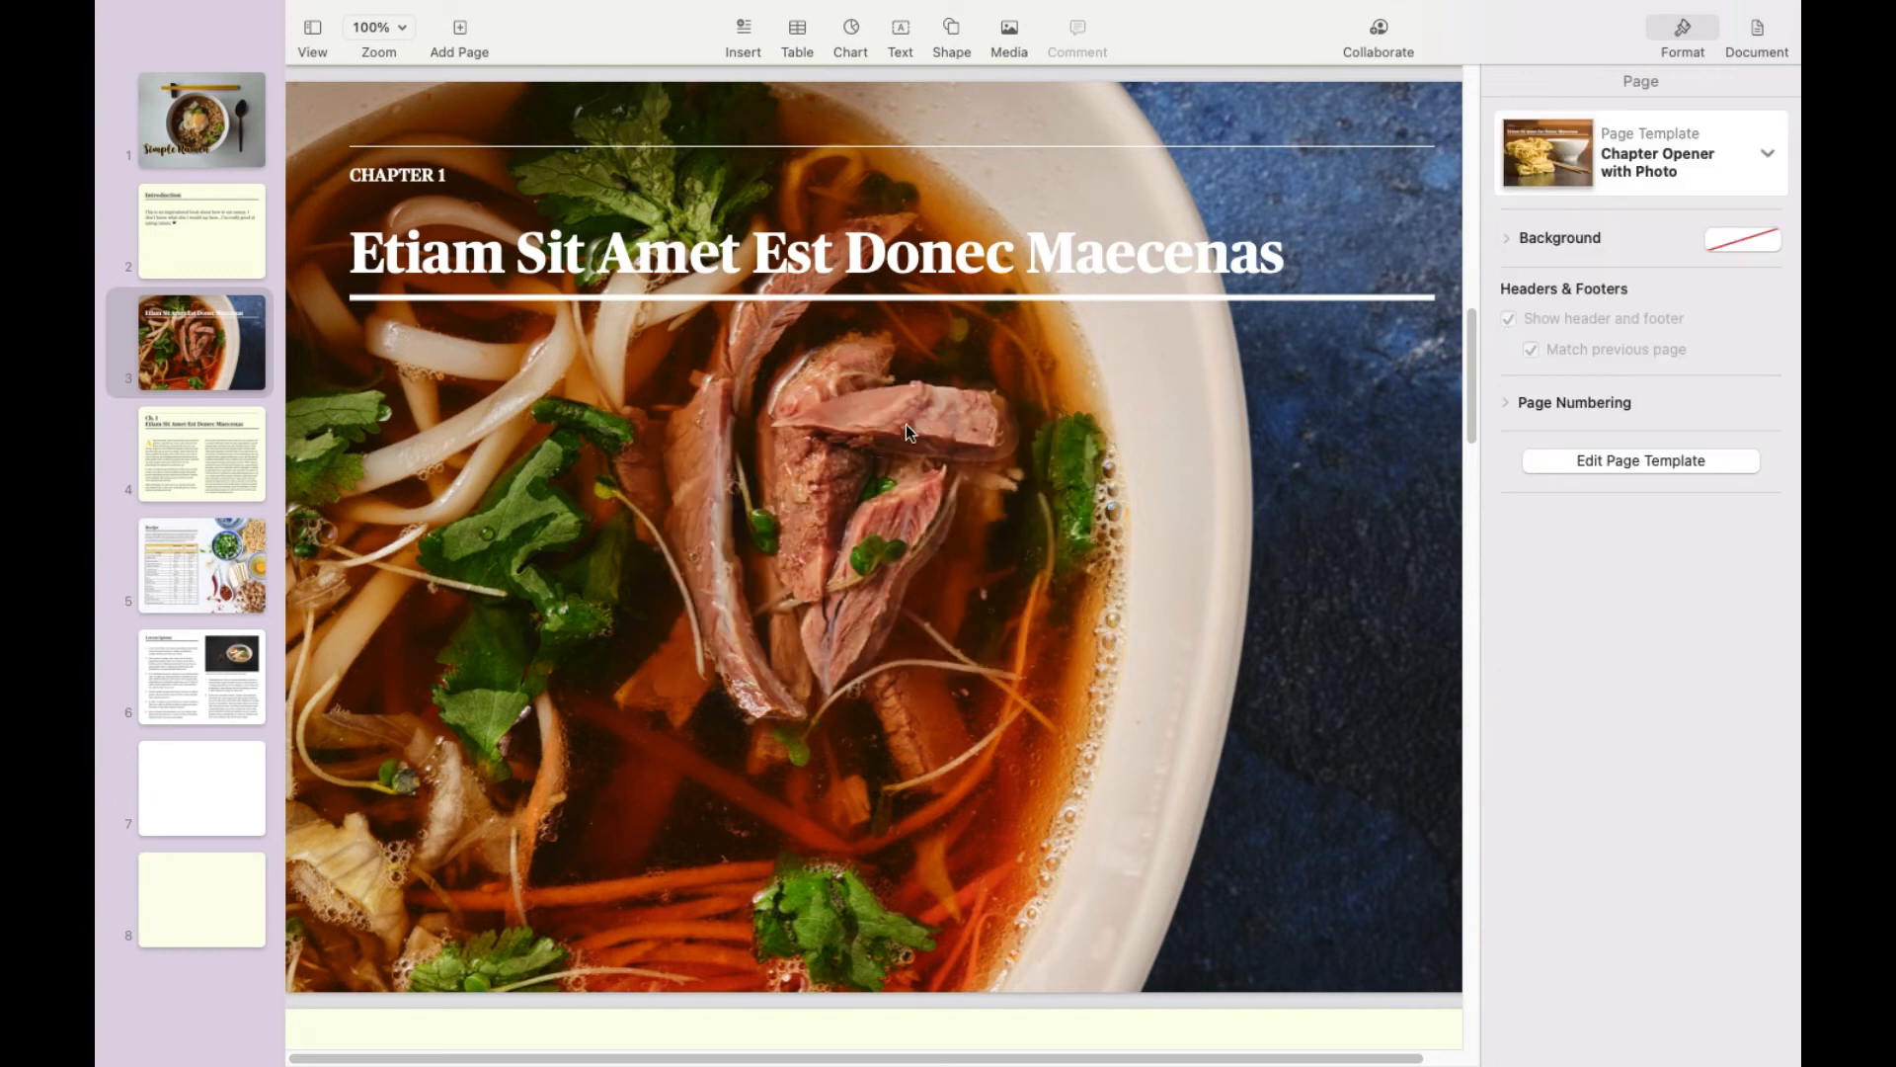
Step: Display the book as two pages side by side at 75% zoom and look through its spreads
left_click(408, 30)
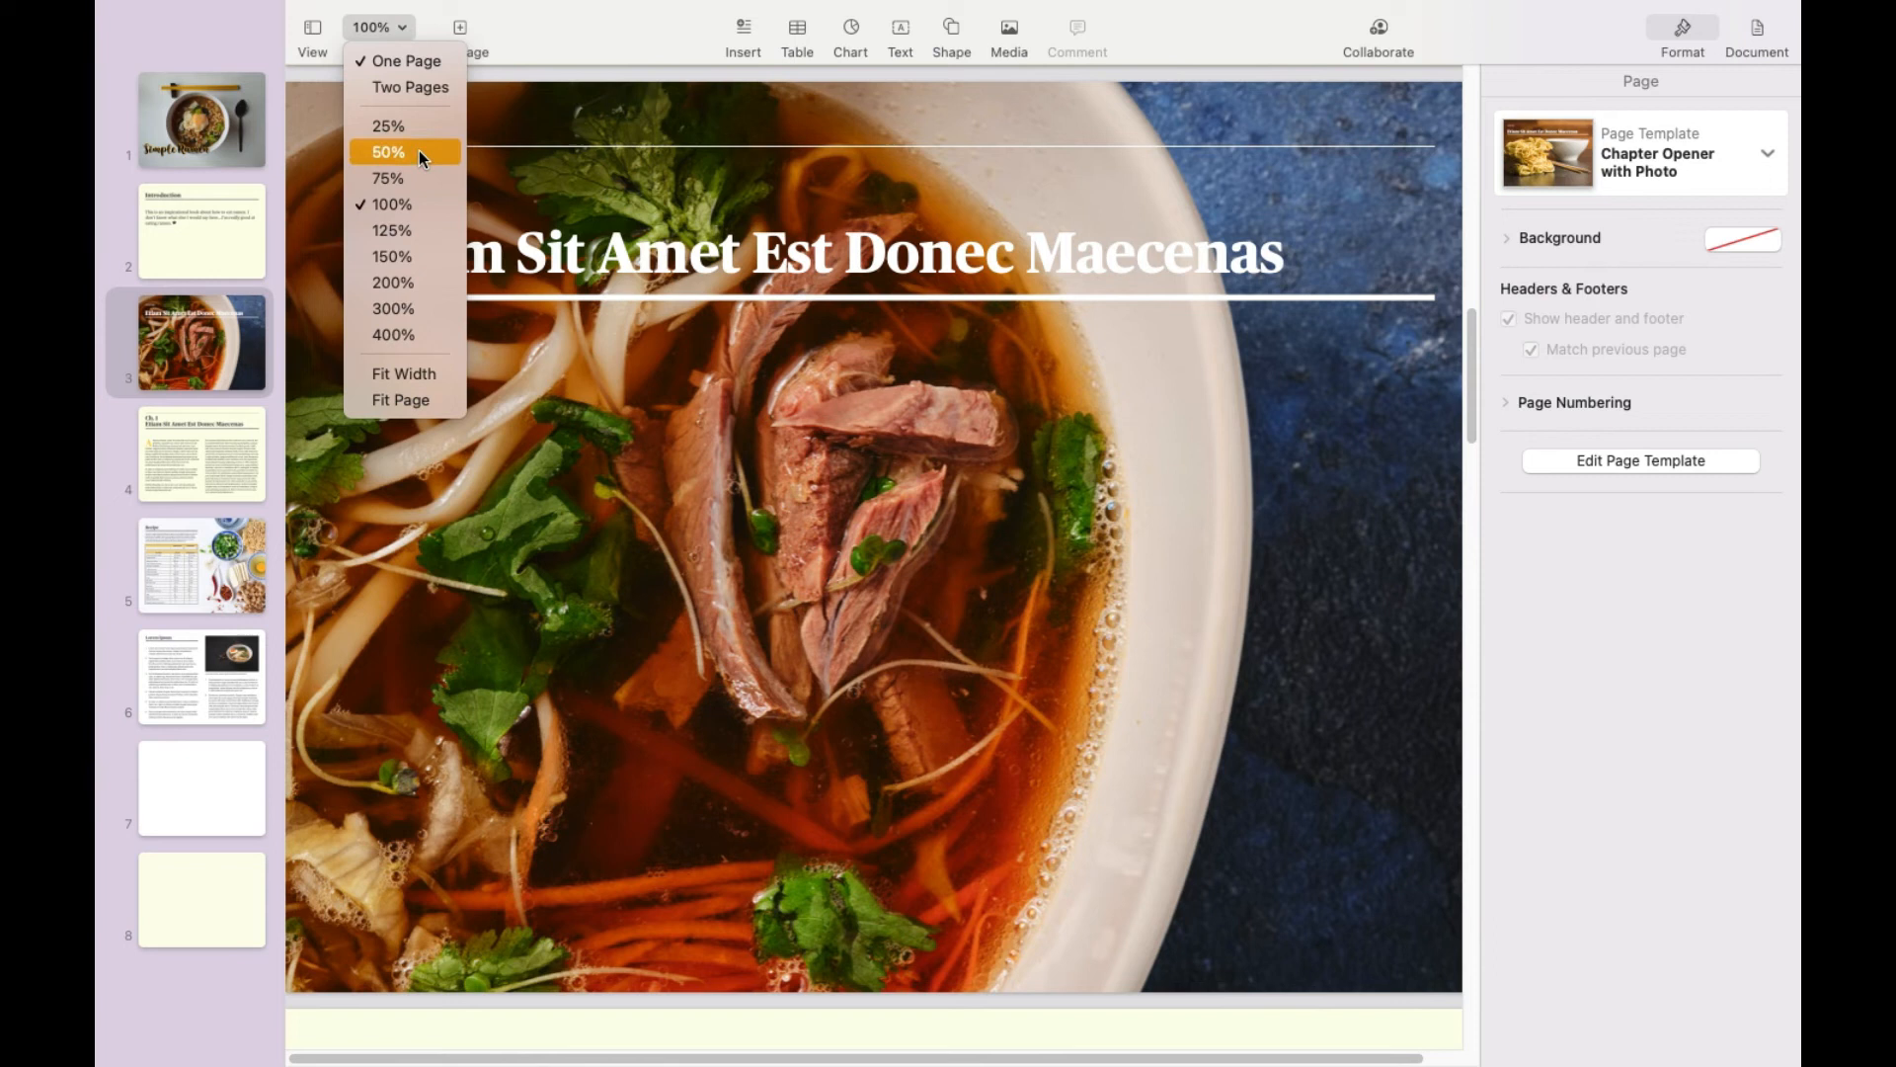
left_click(430, 84)
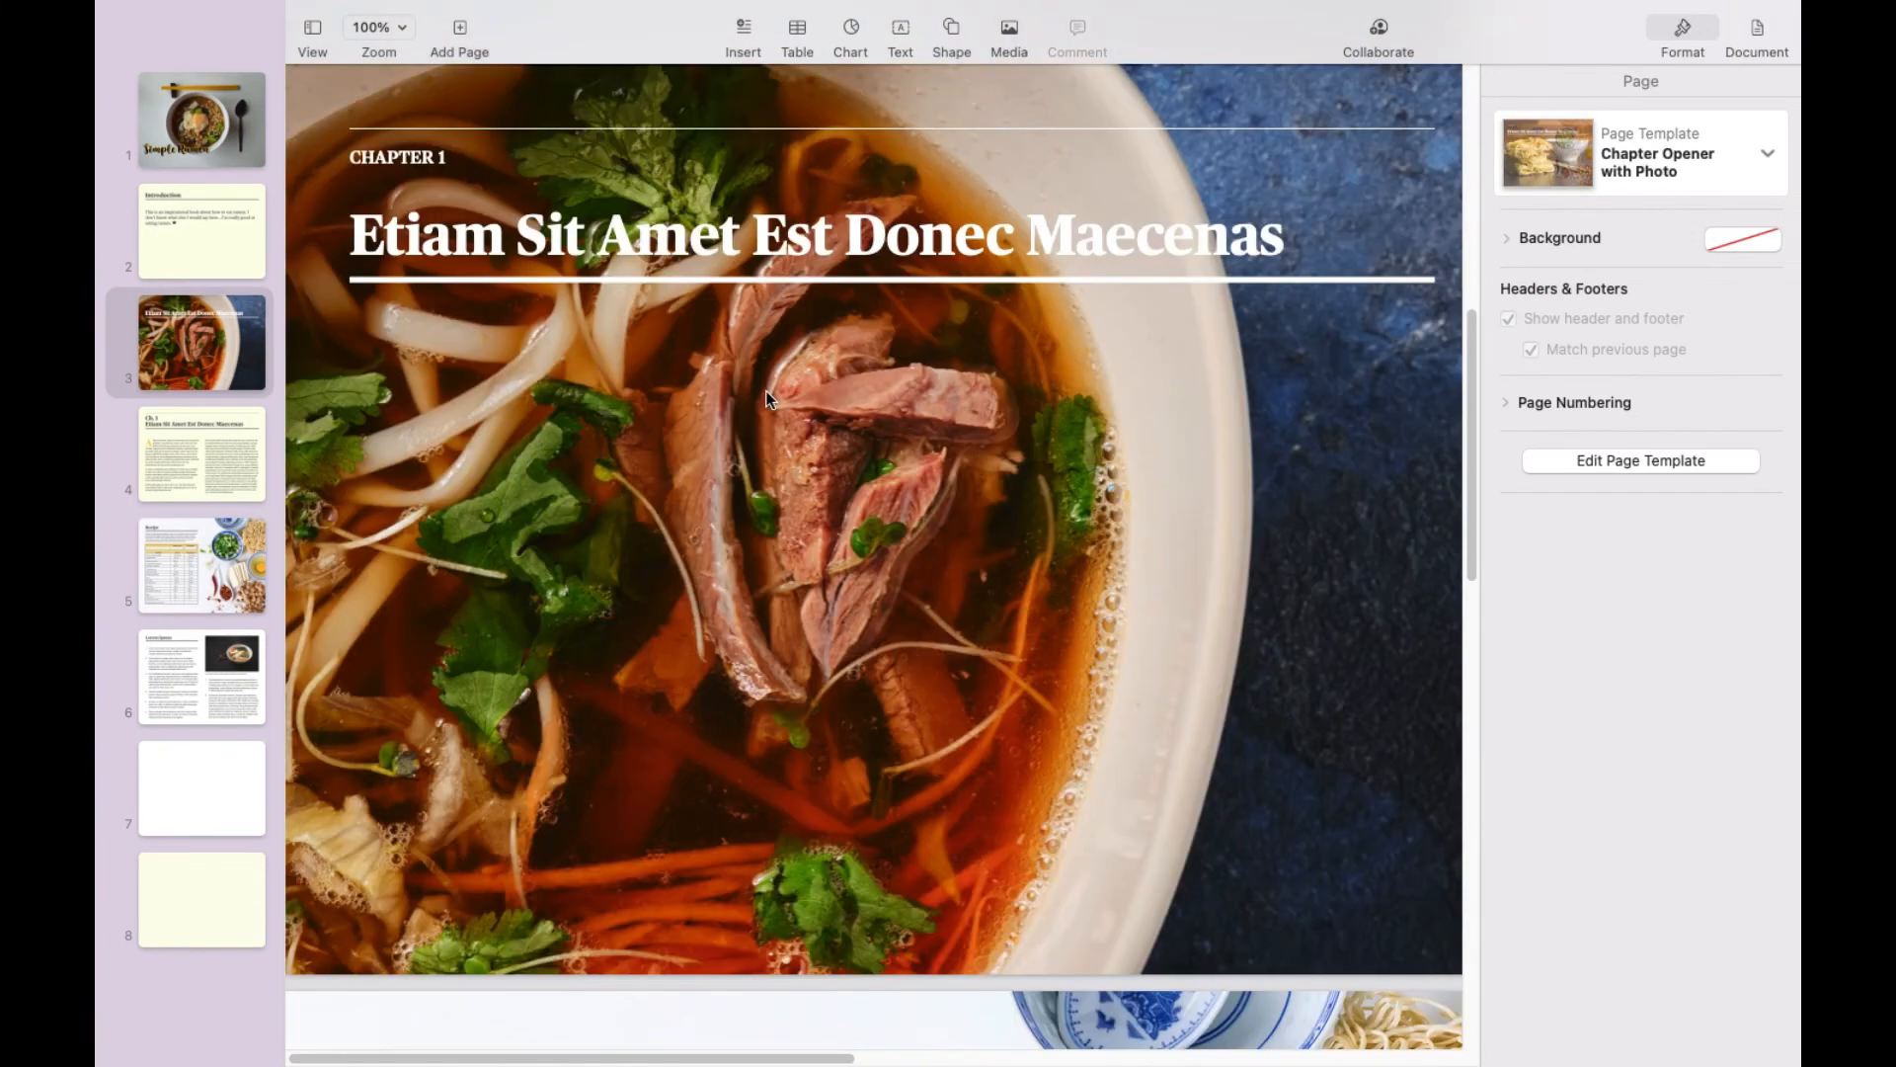
left_click(375, 27)
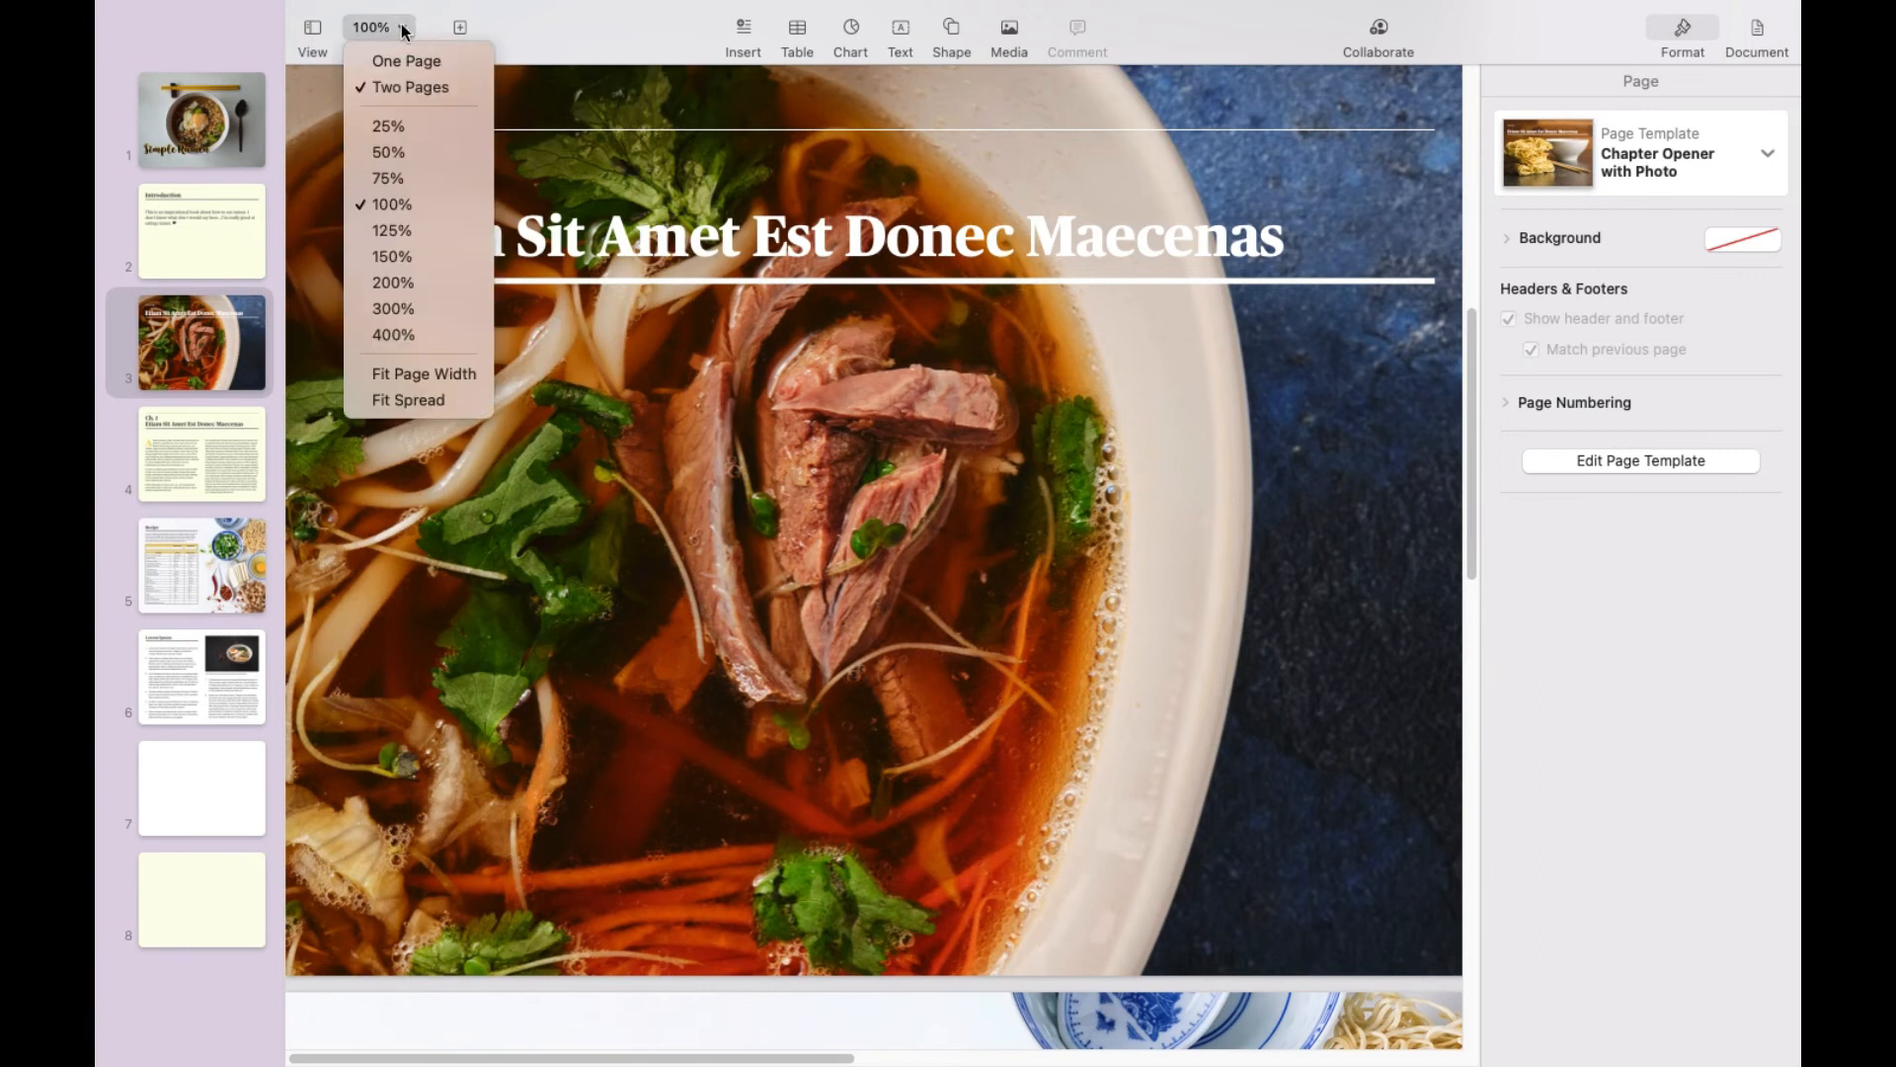
left_click(437, 176)
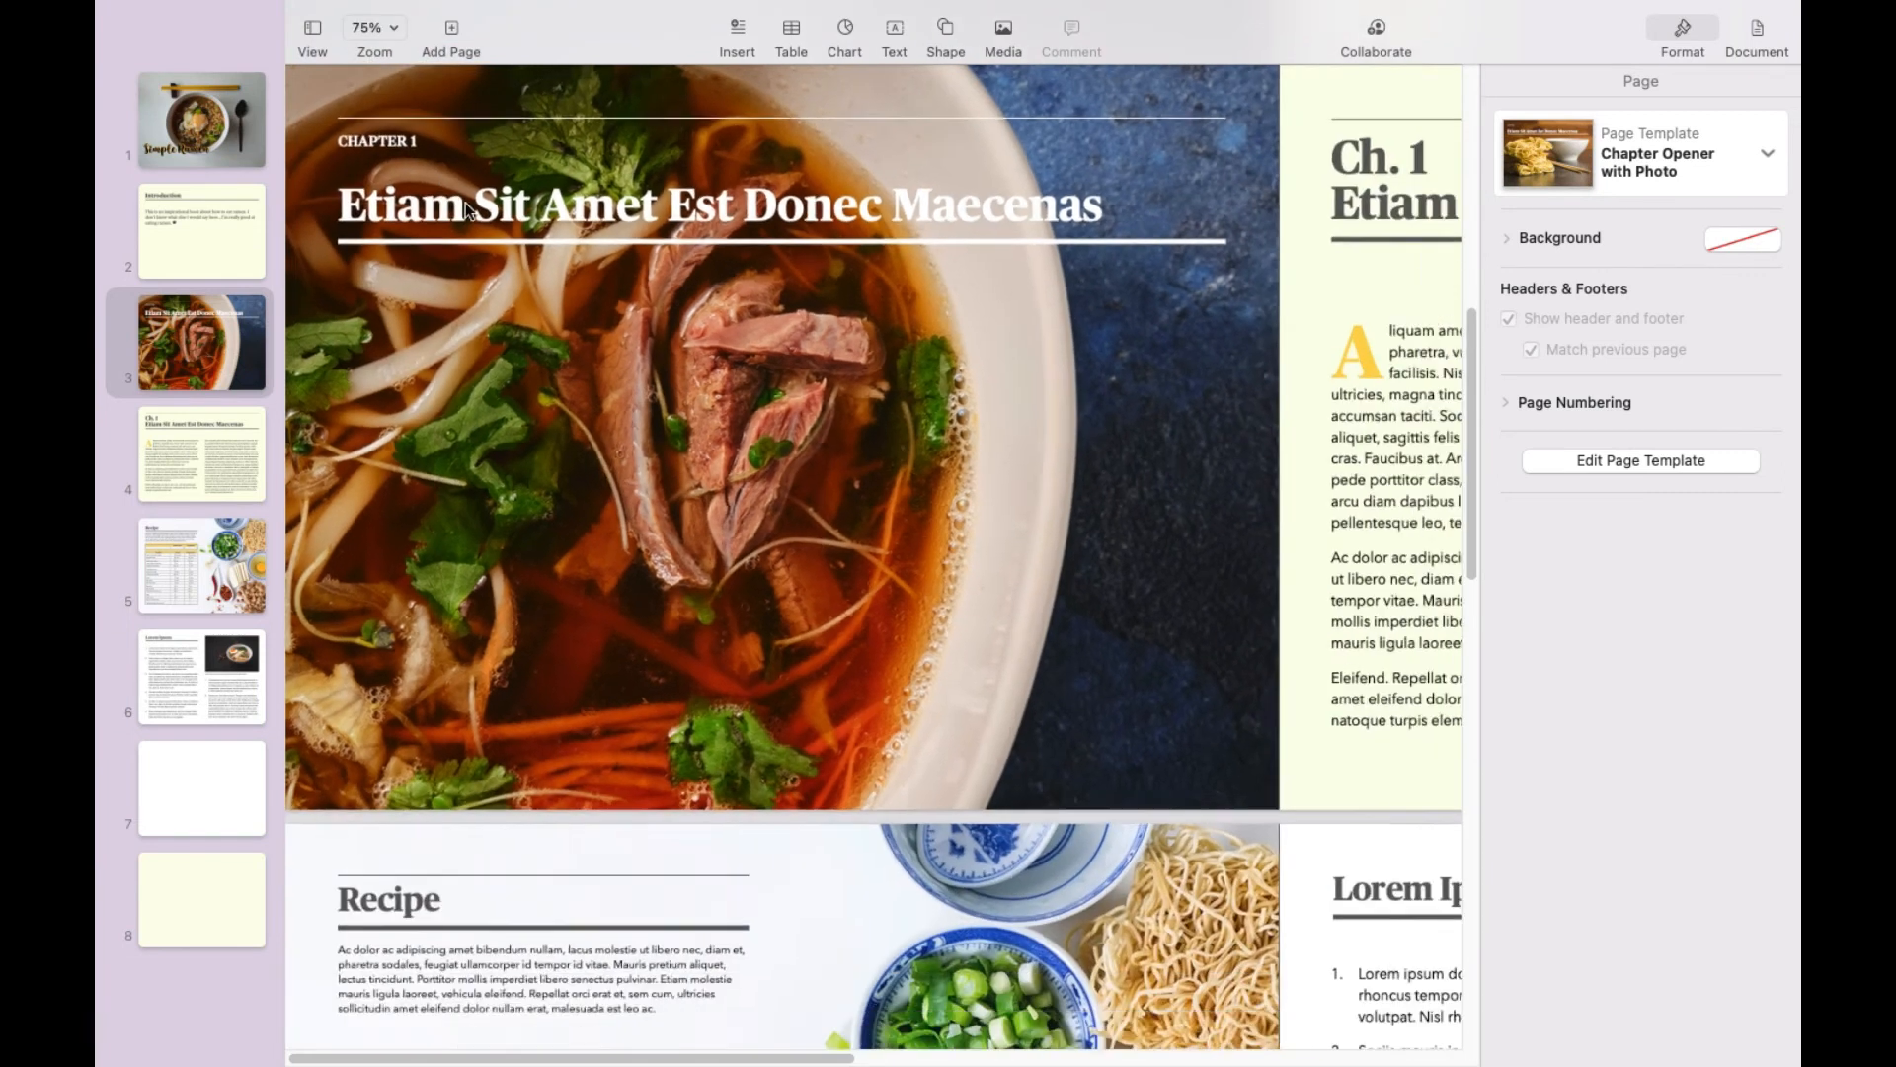
scroll(1049, 579, "down", 10)
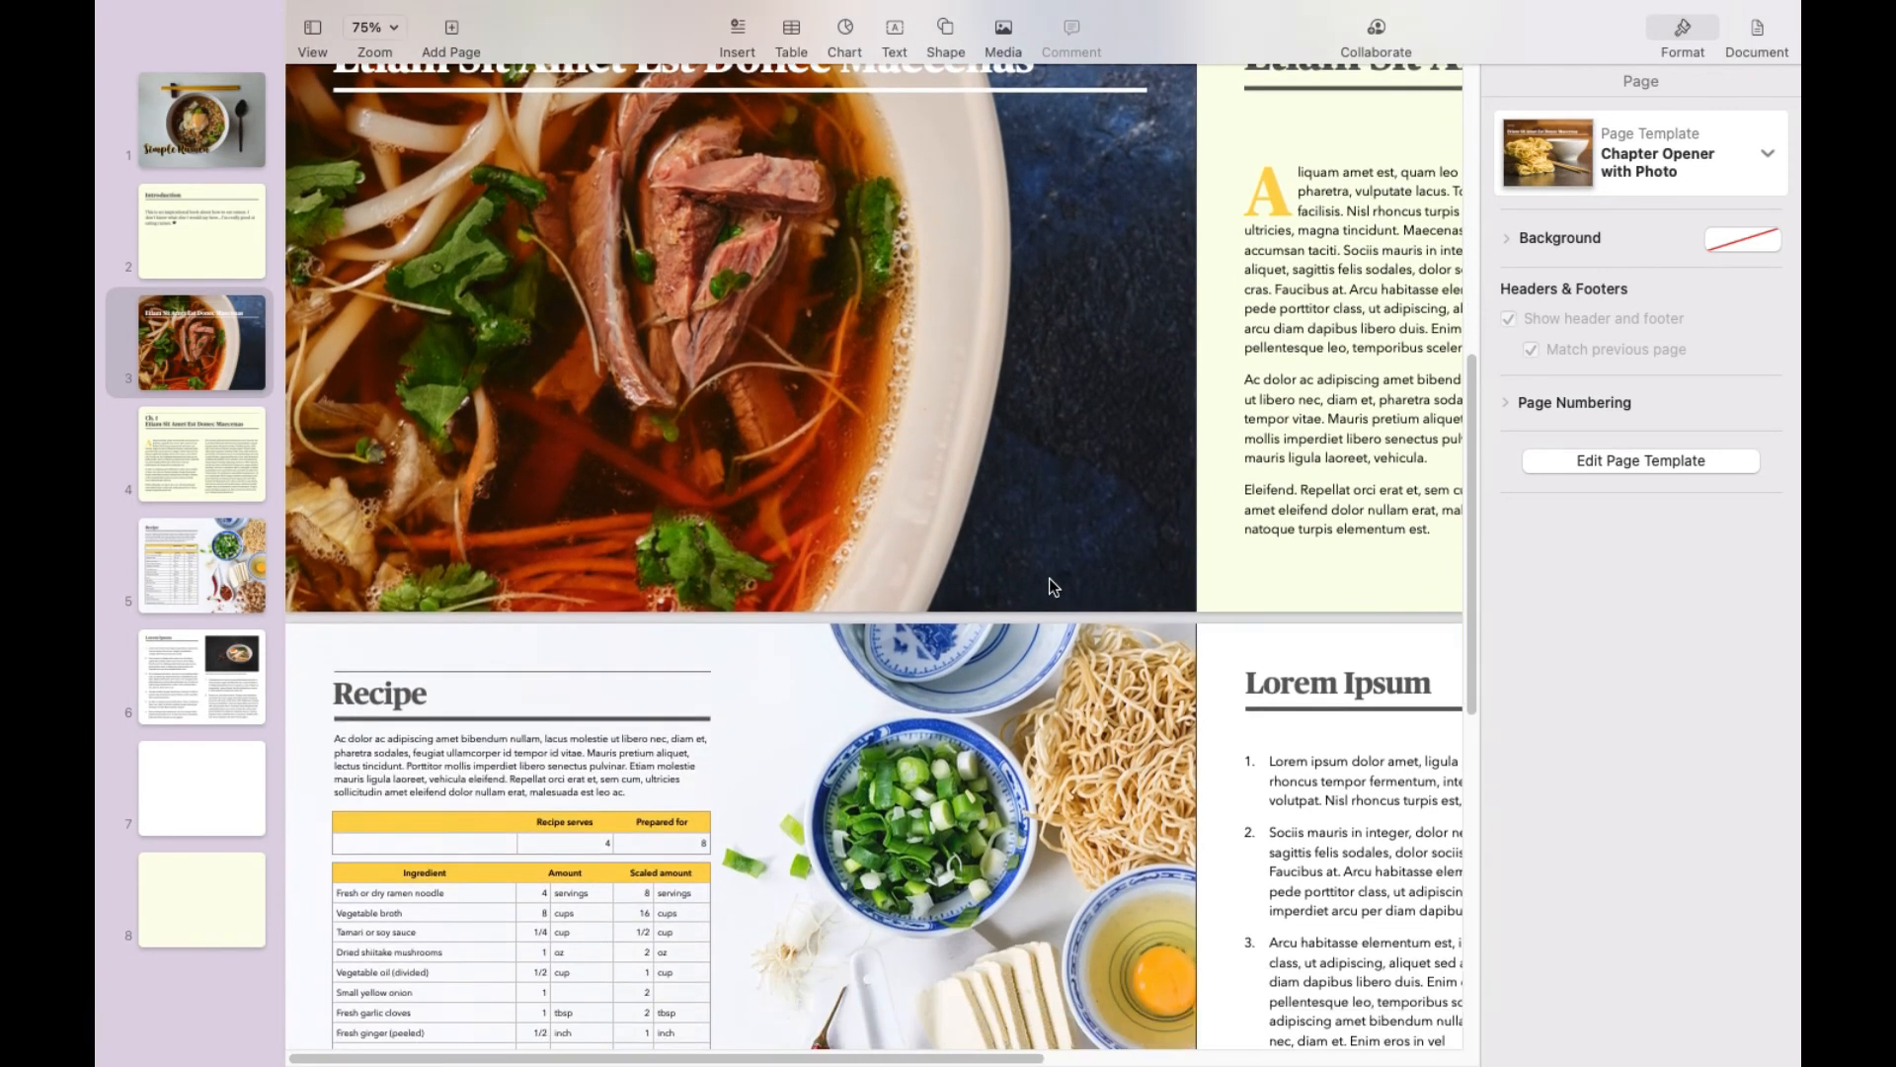
scroll(1049, 578, "down", 4)
scroll(1049, 578, "up", 7)
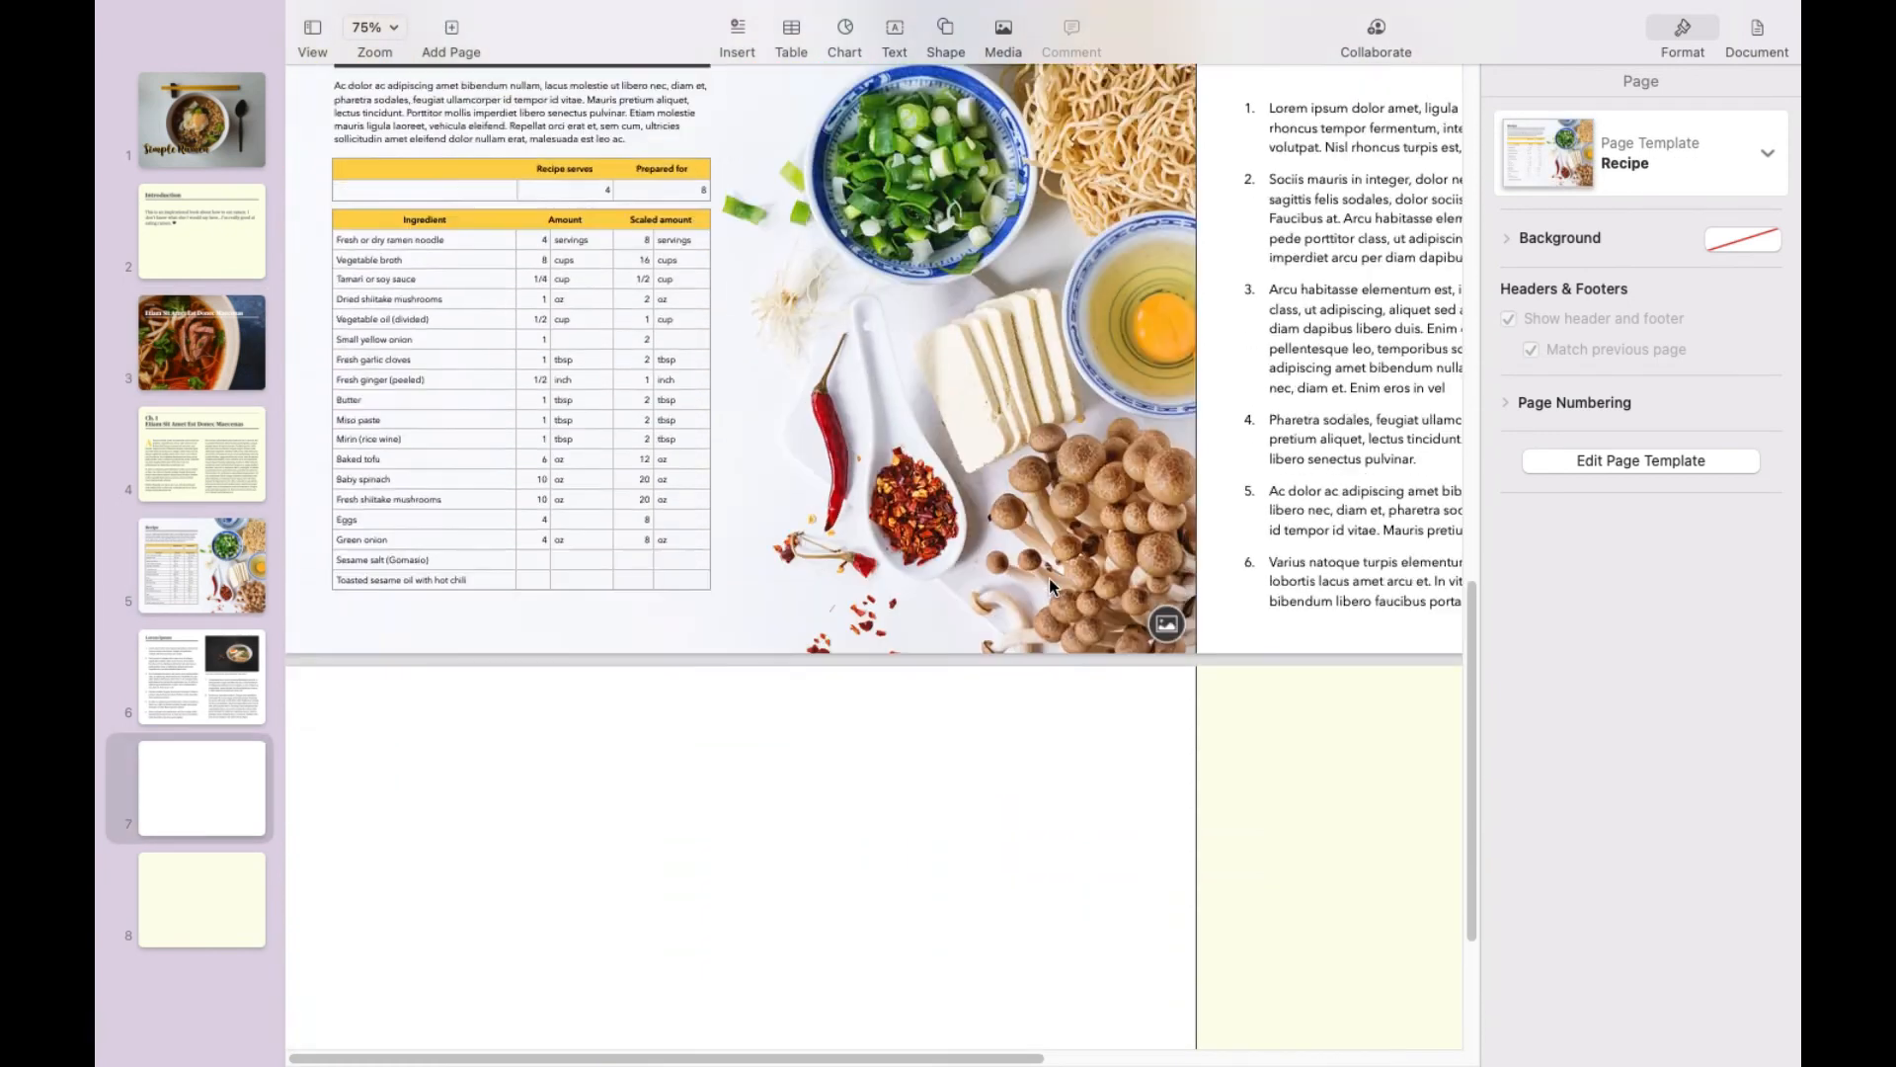
scroll(1049, 585, "up", 18)
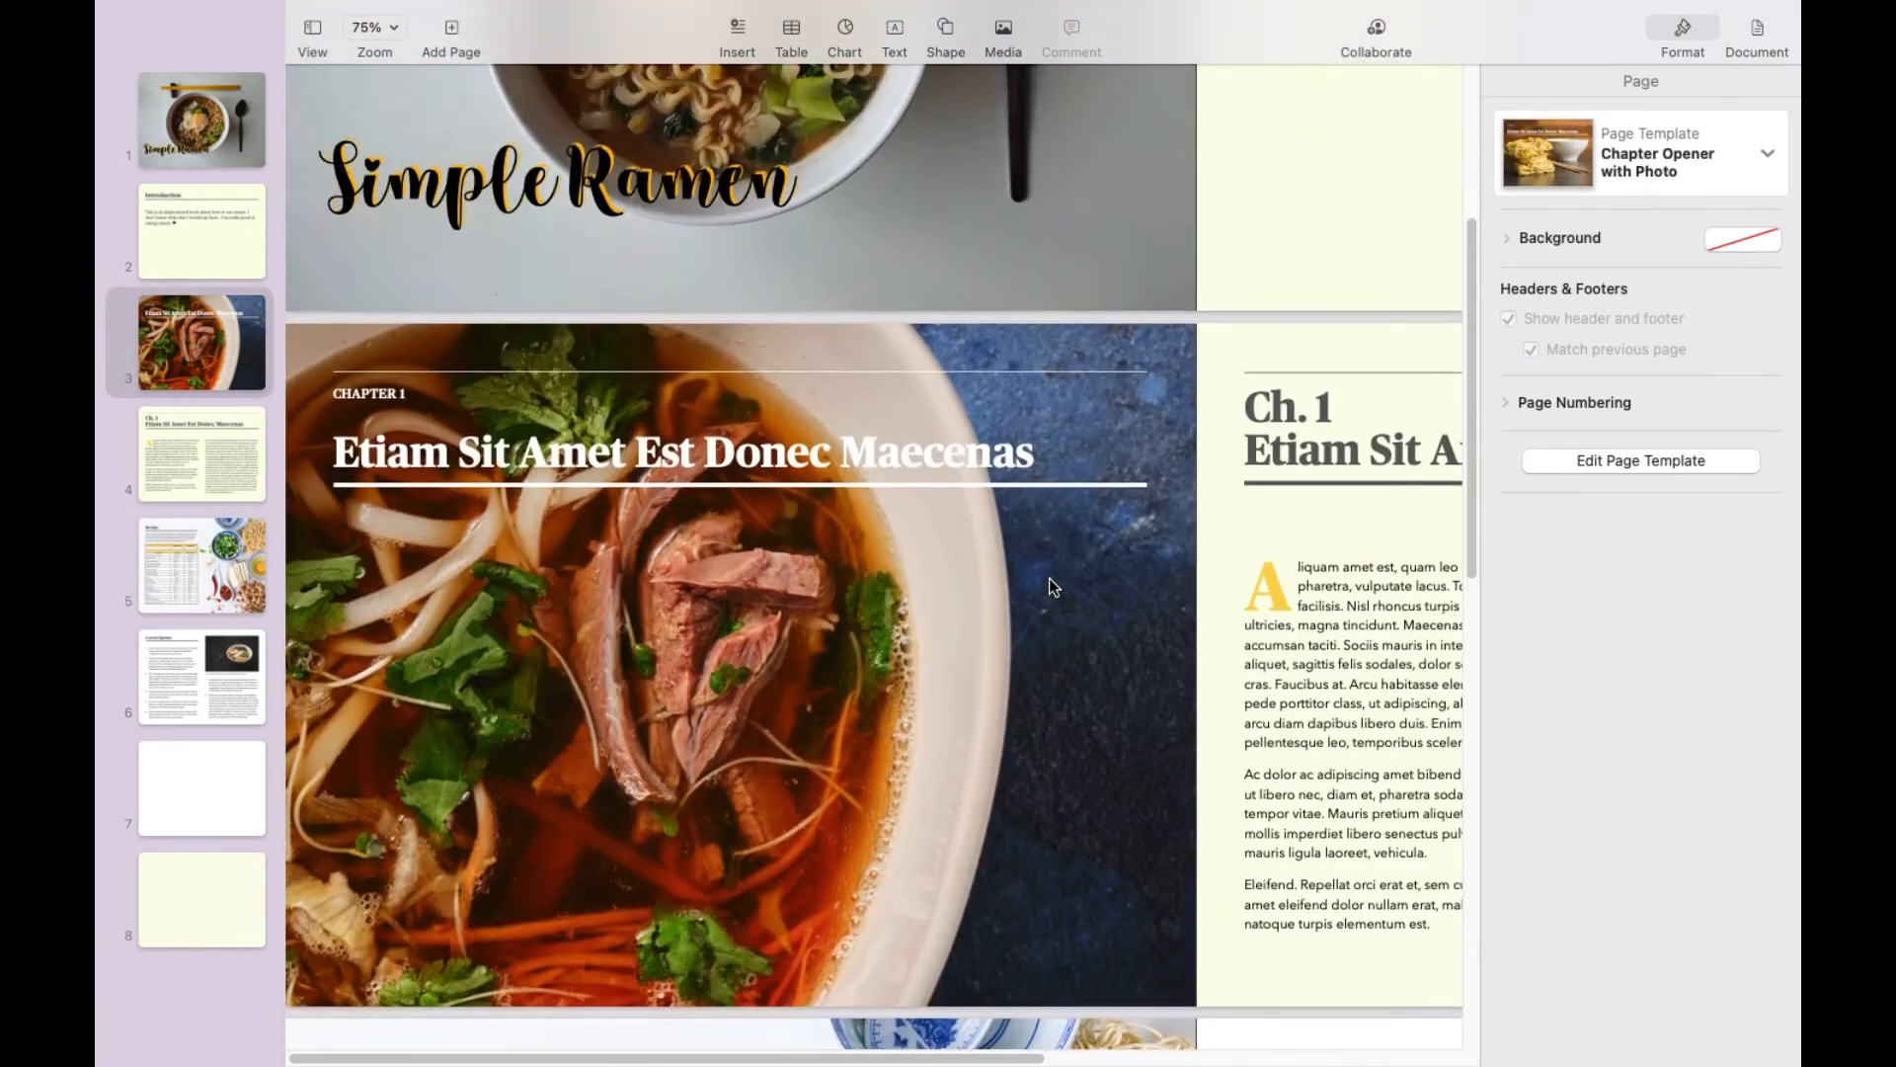
scroll(1049, 579, "down", 5)
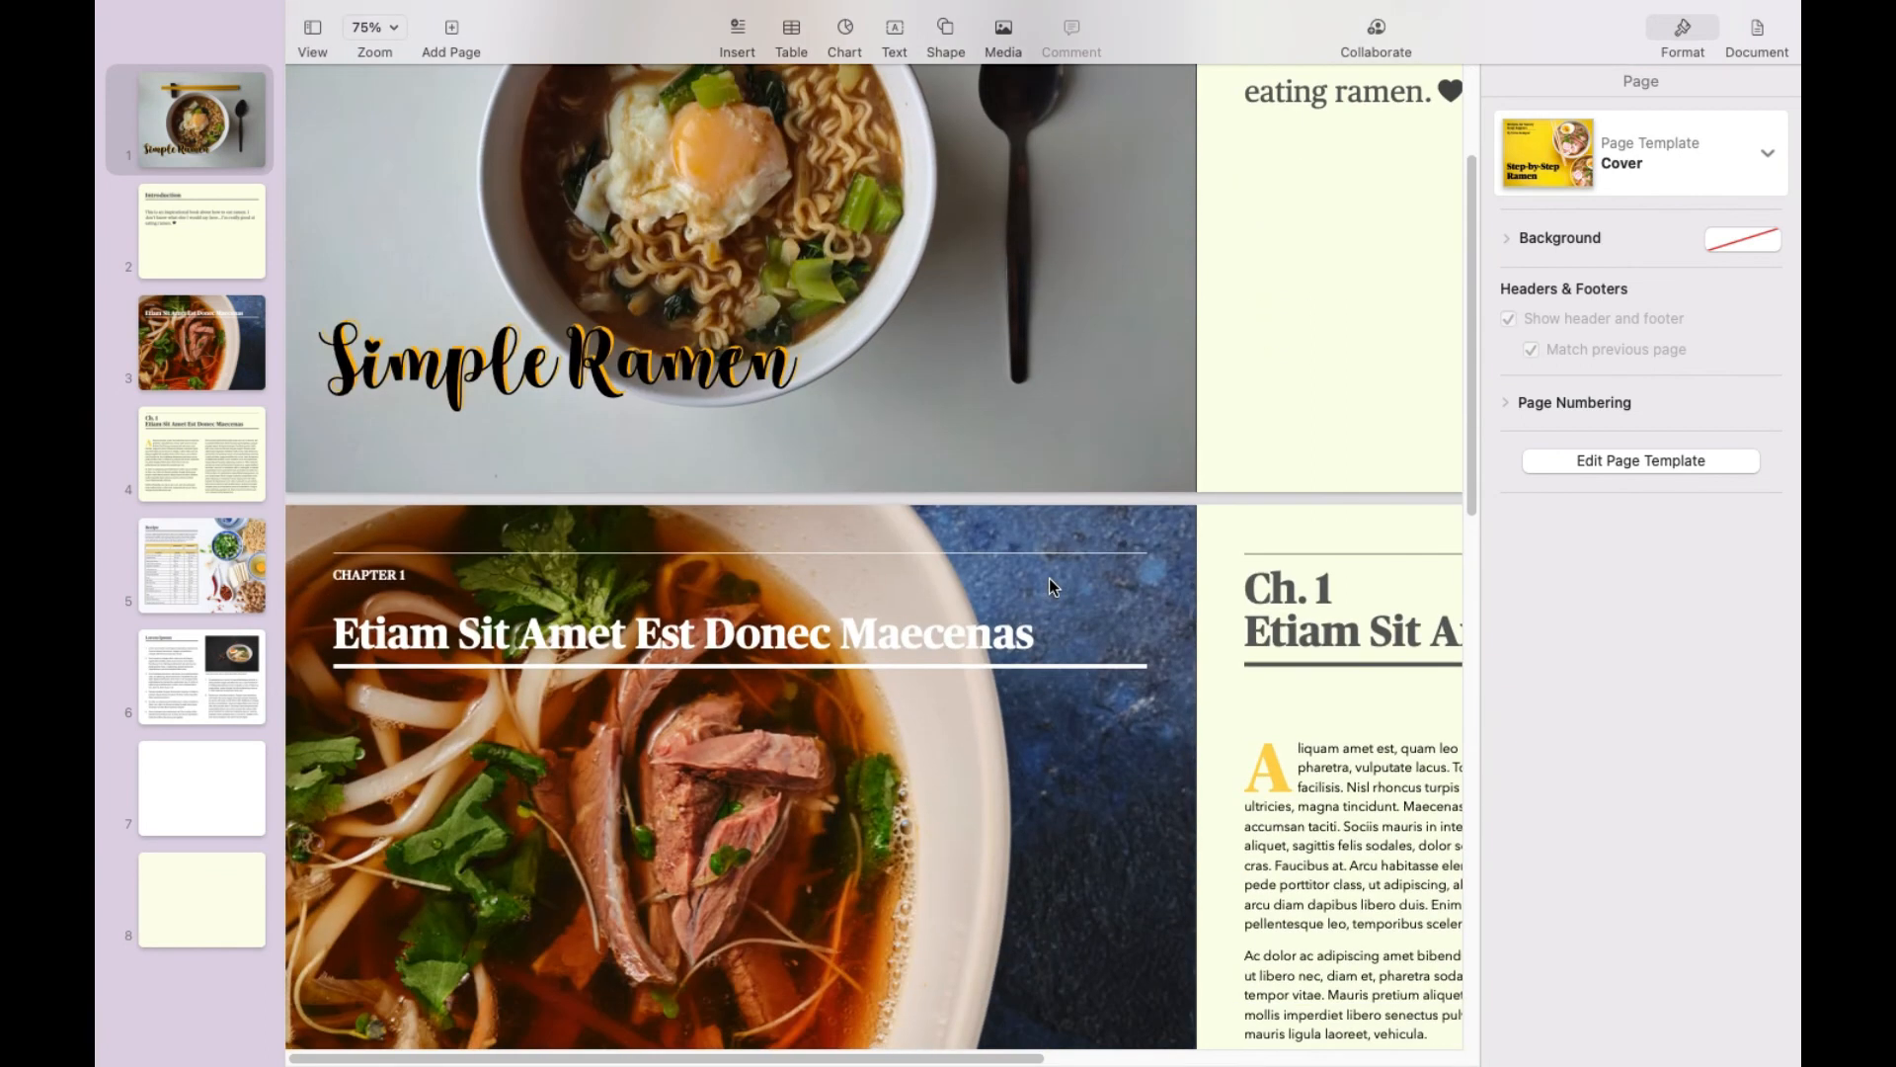
scroll(1049, 579, "up", 5)
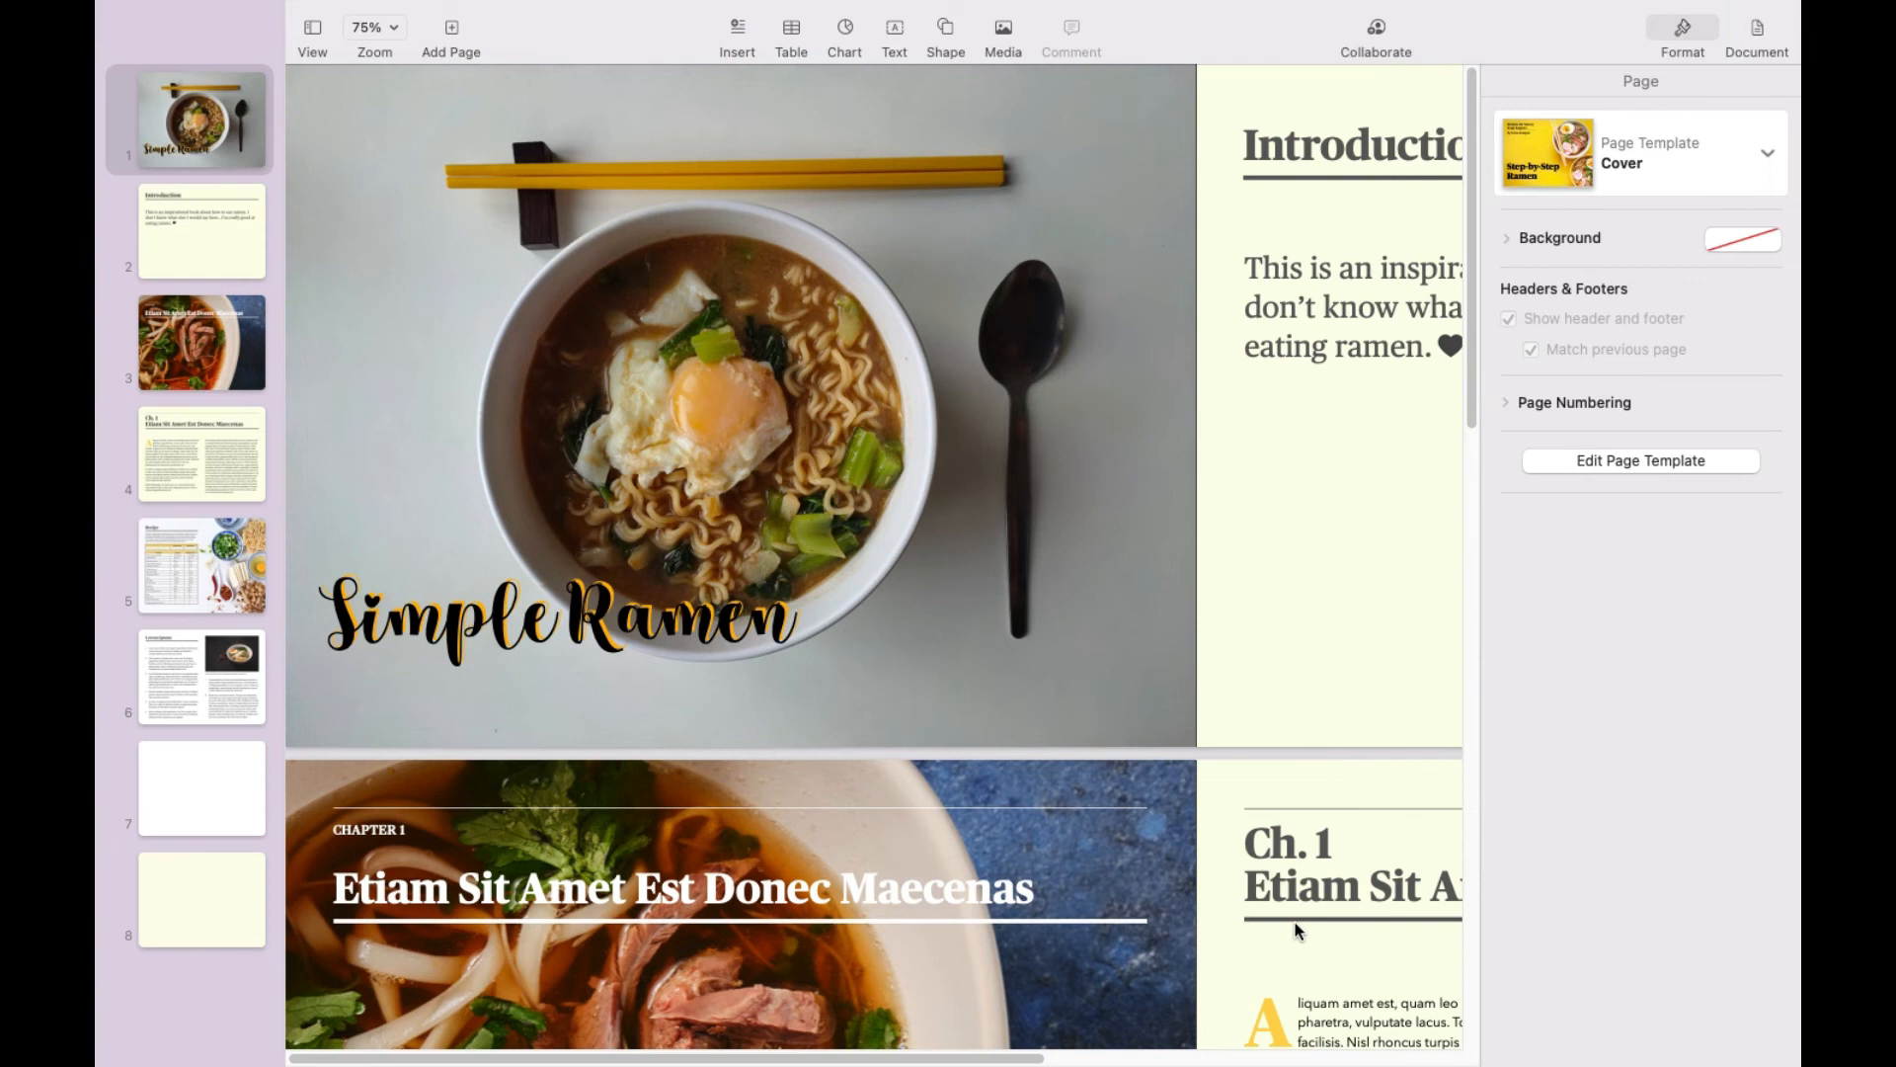
Step: Show the document only, without page thumbnails, hide the formatting sidebar, and look over the spreads
left_click(307, 40)
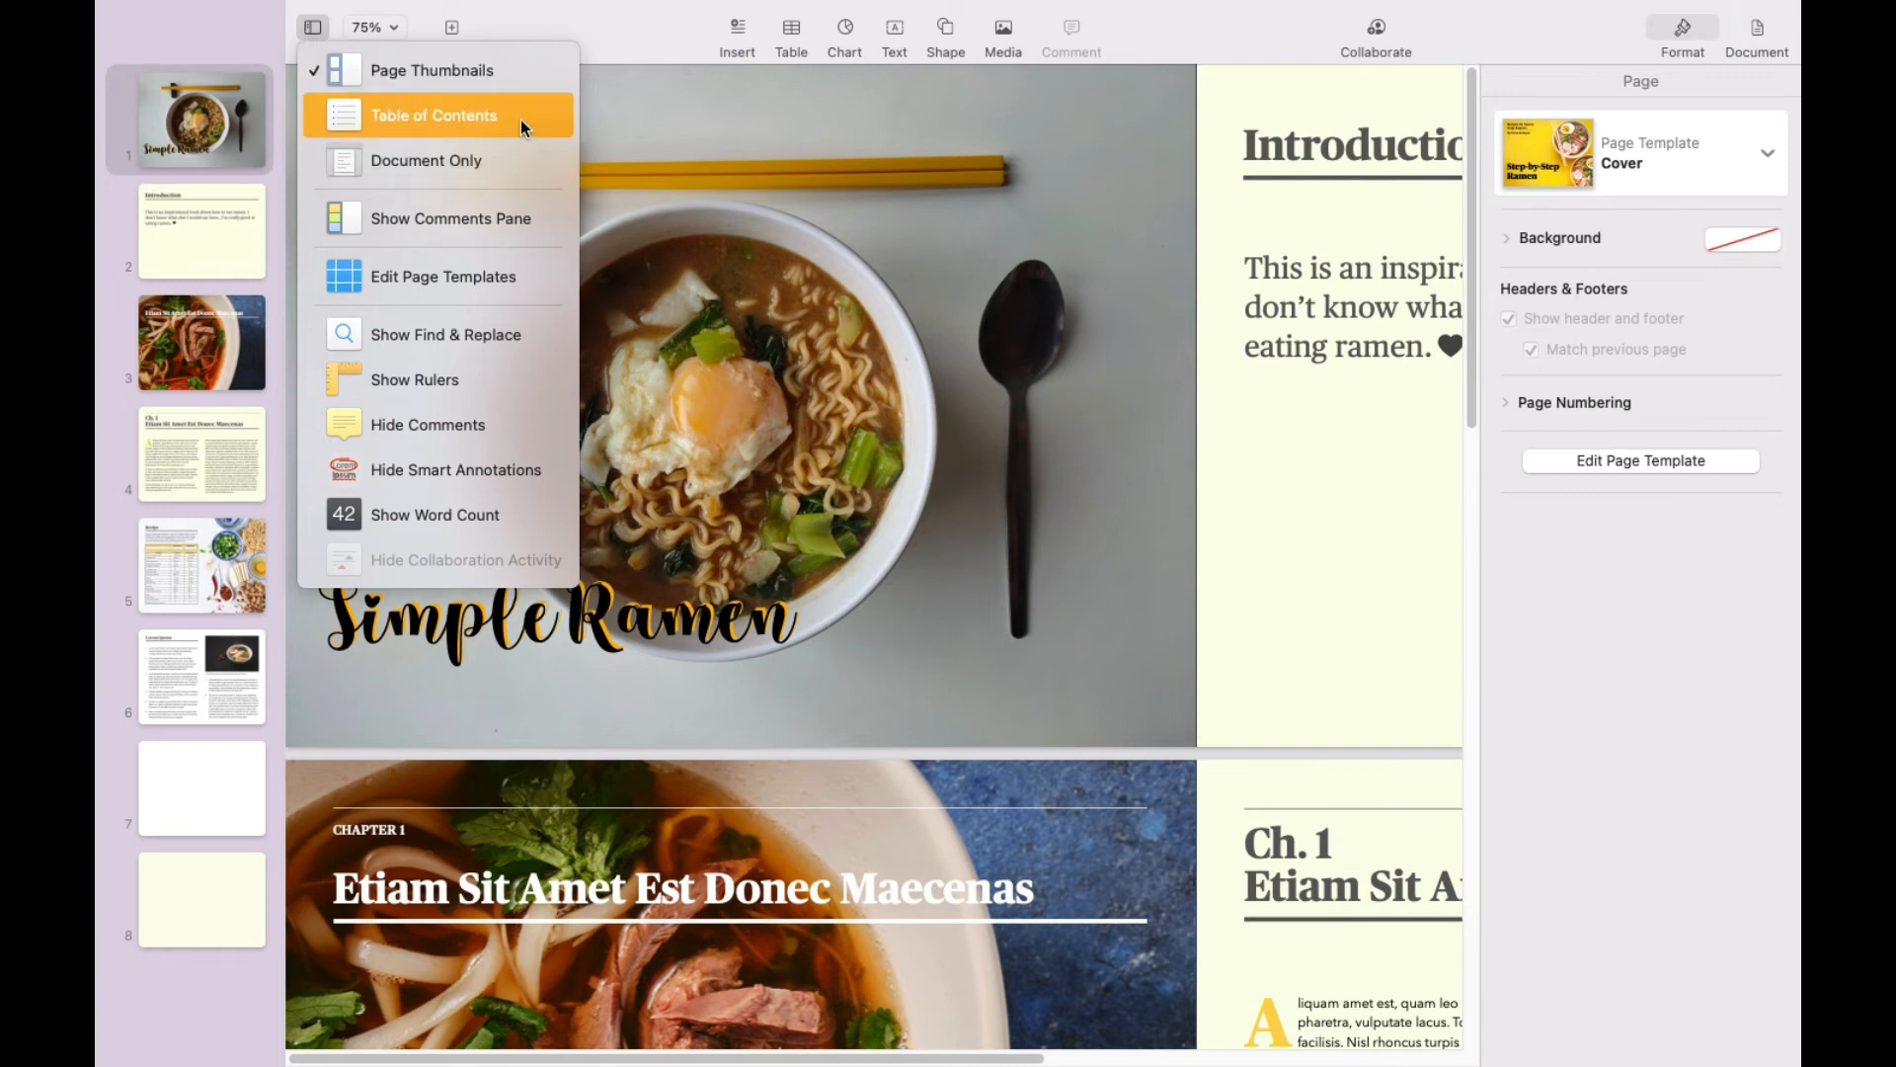
left_click(514, 162)
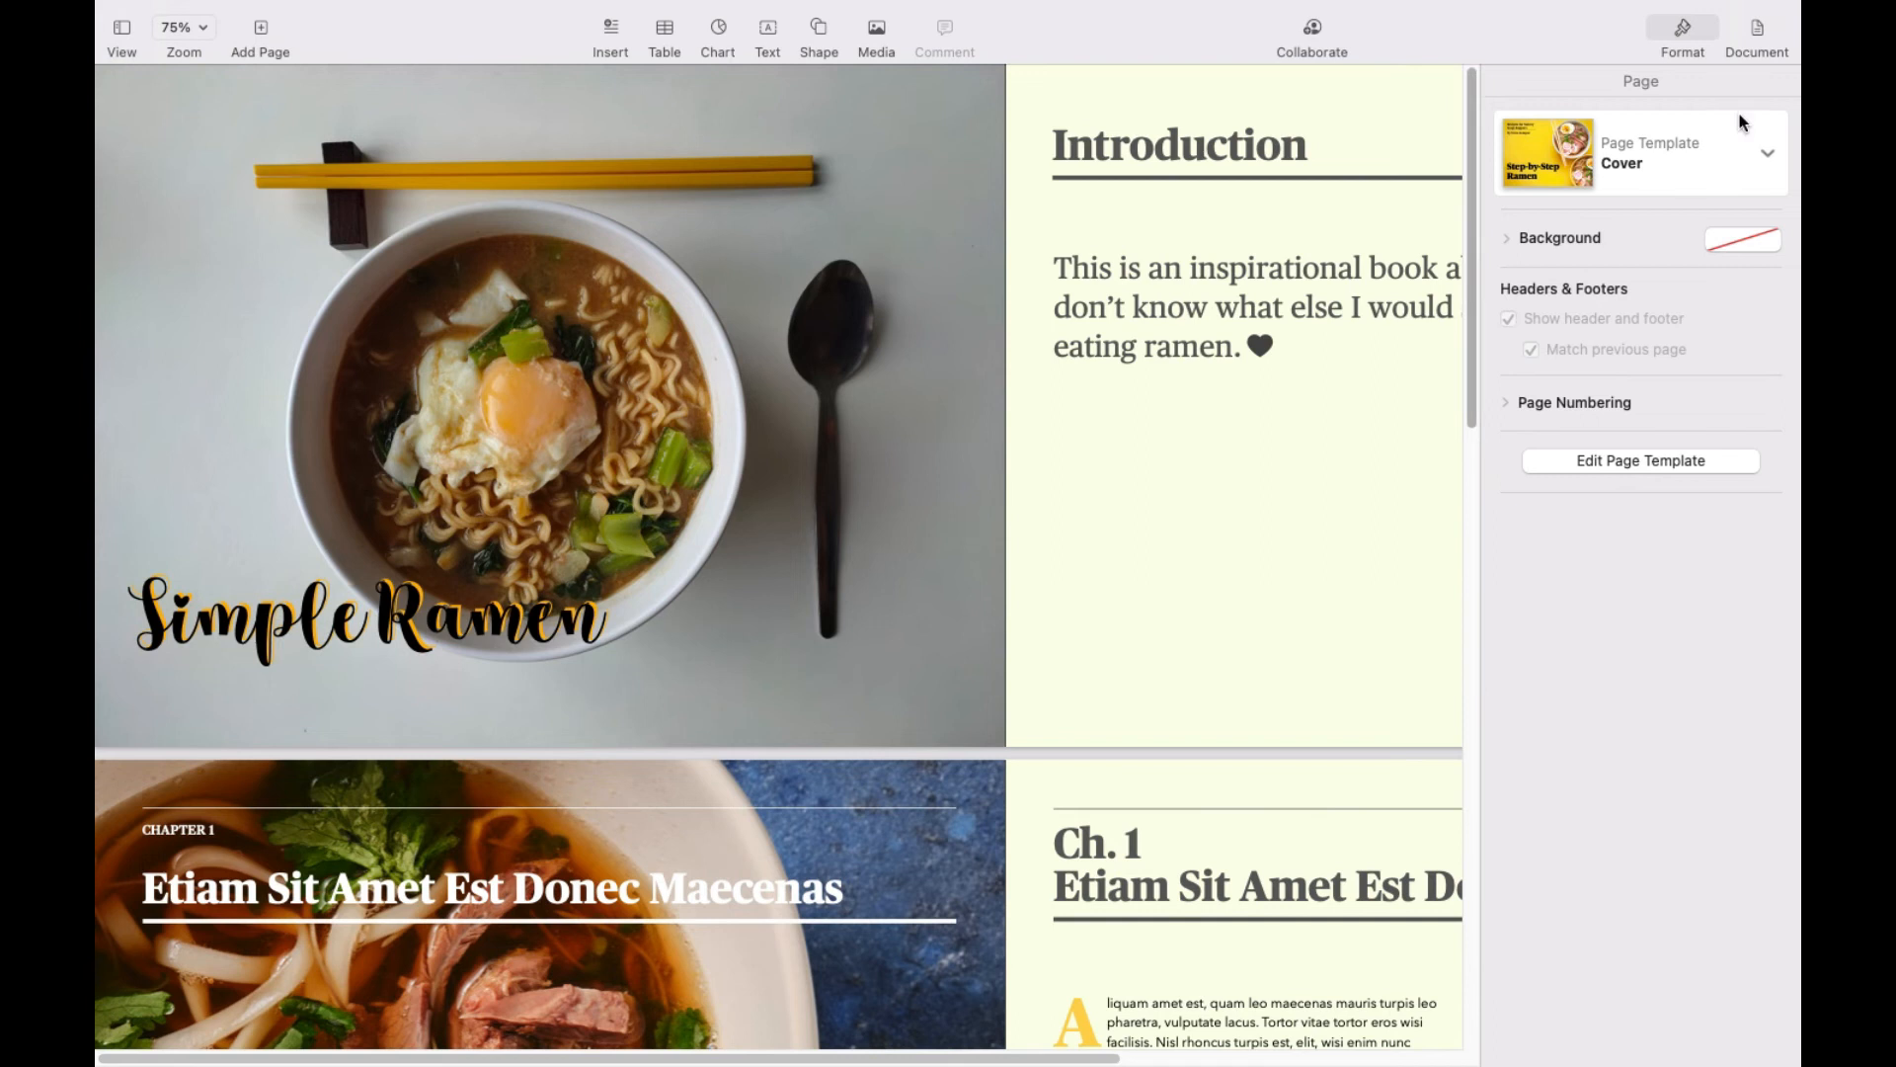
left_click(1682, 71)
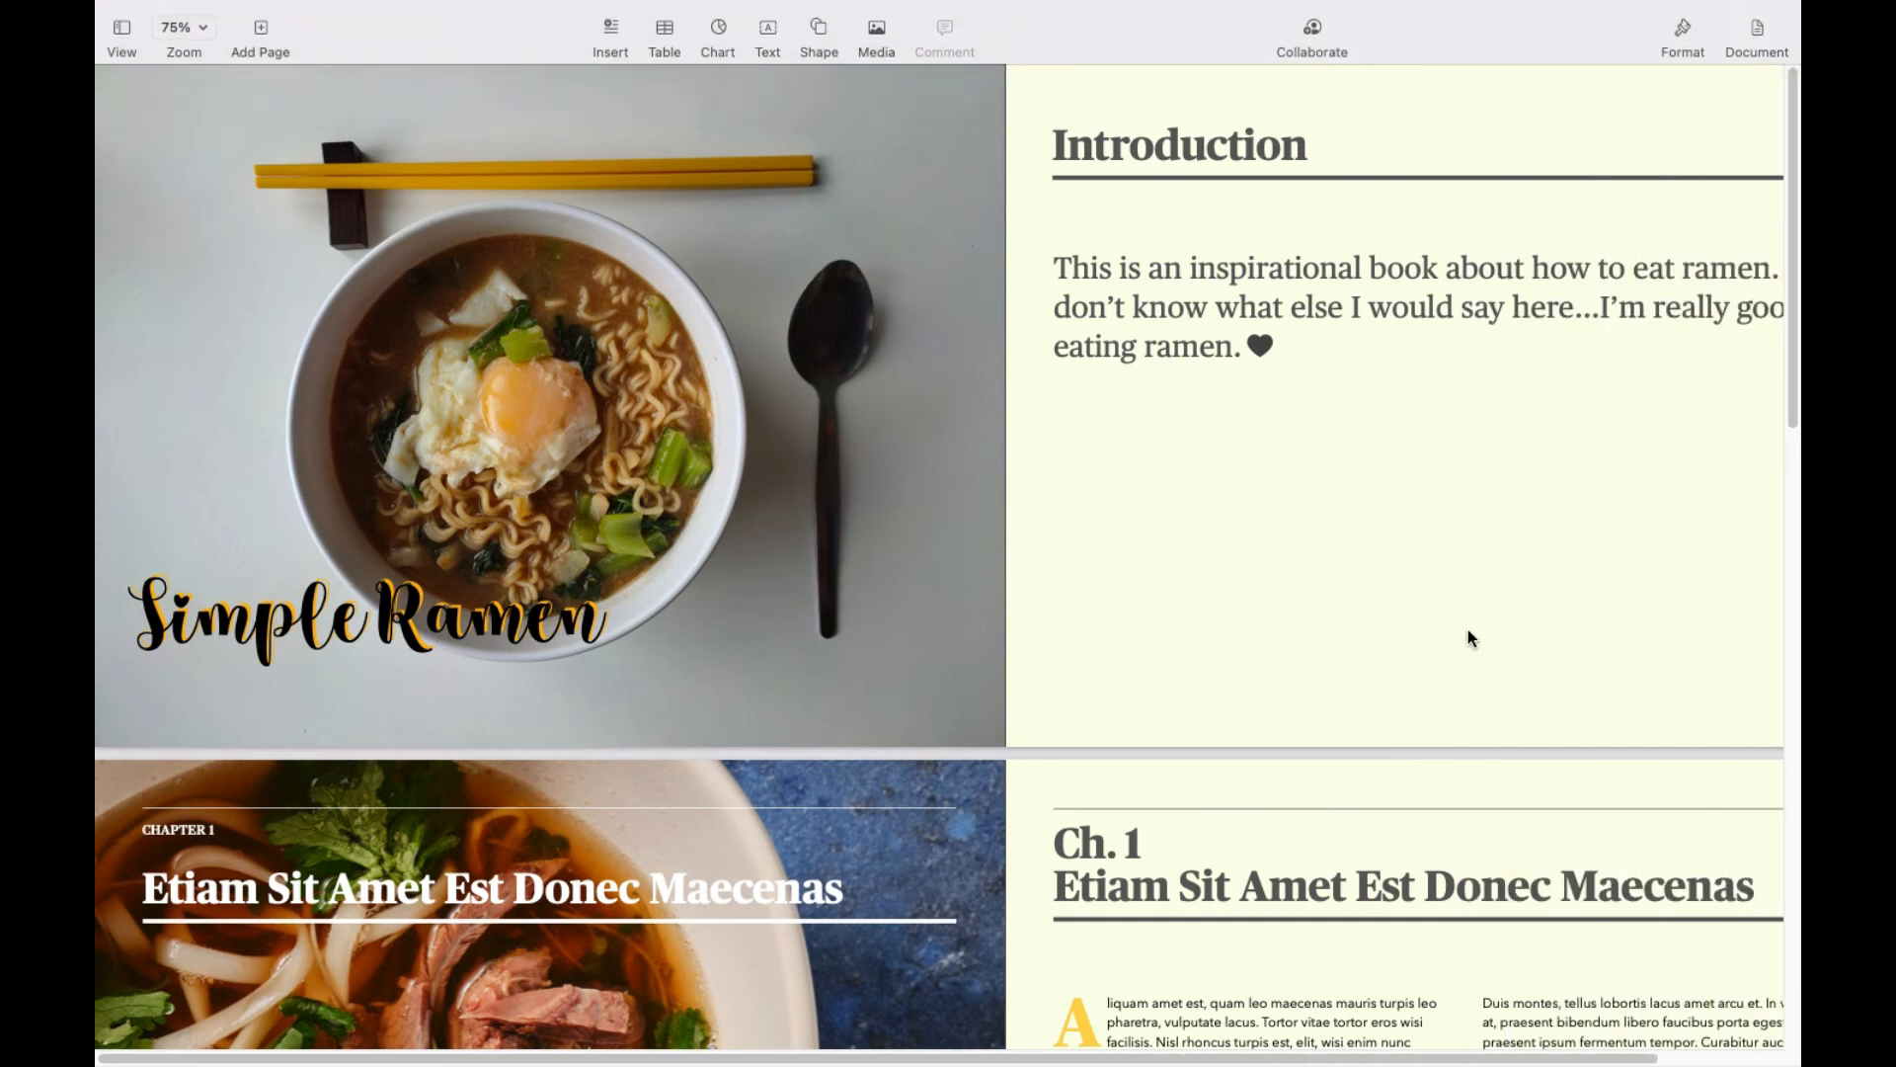
scroll(1468, 632, "down", 10)
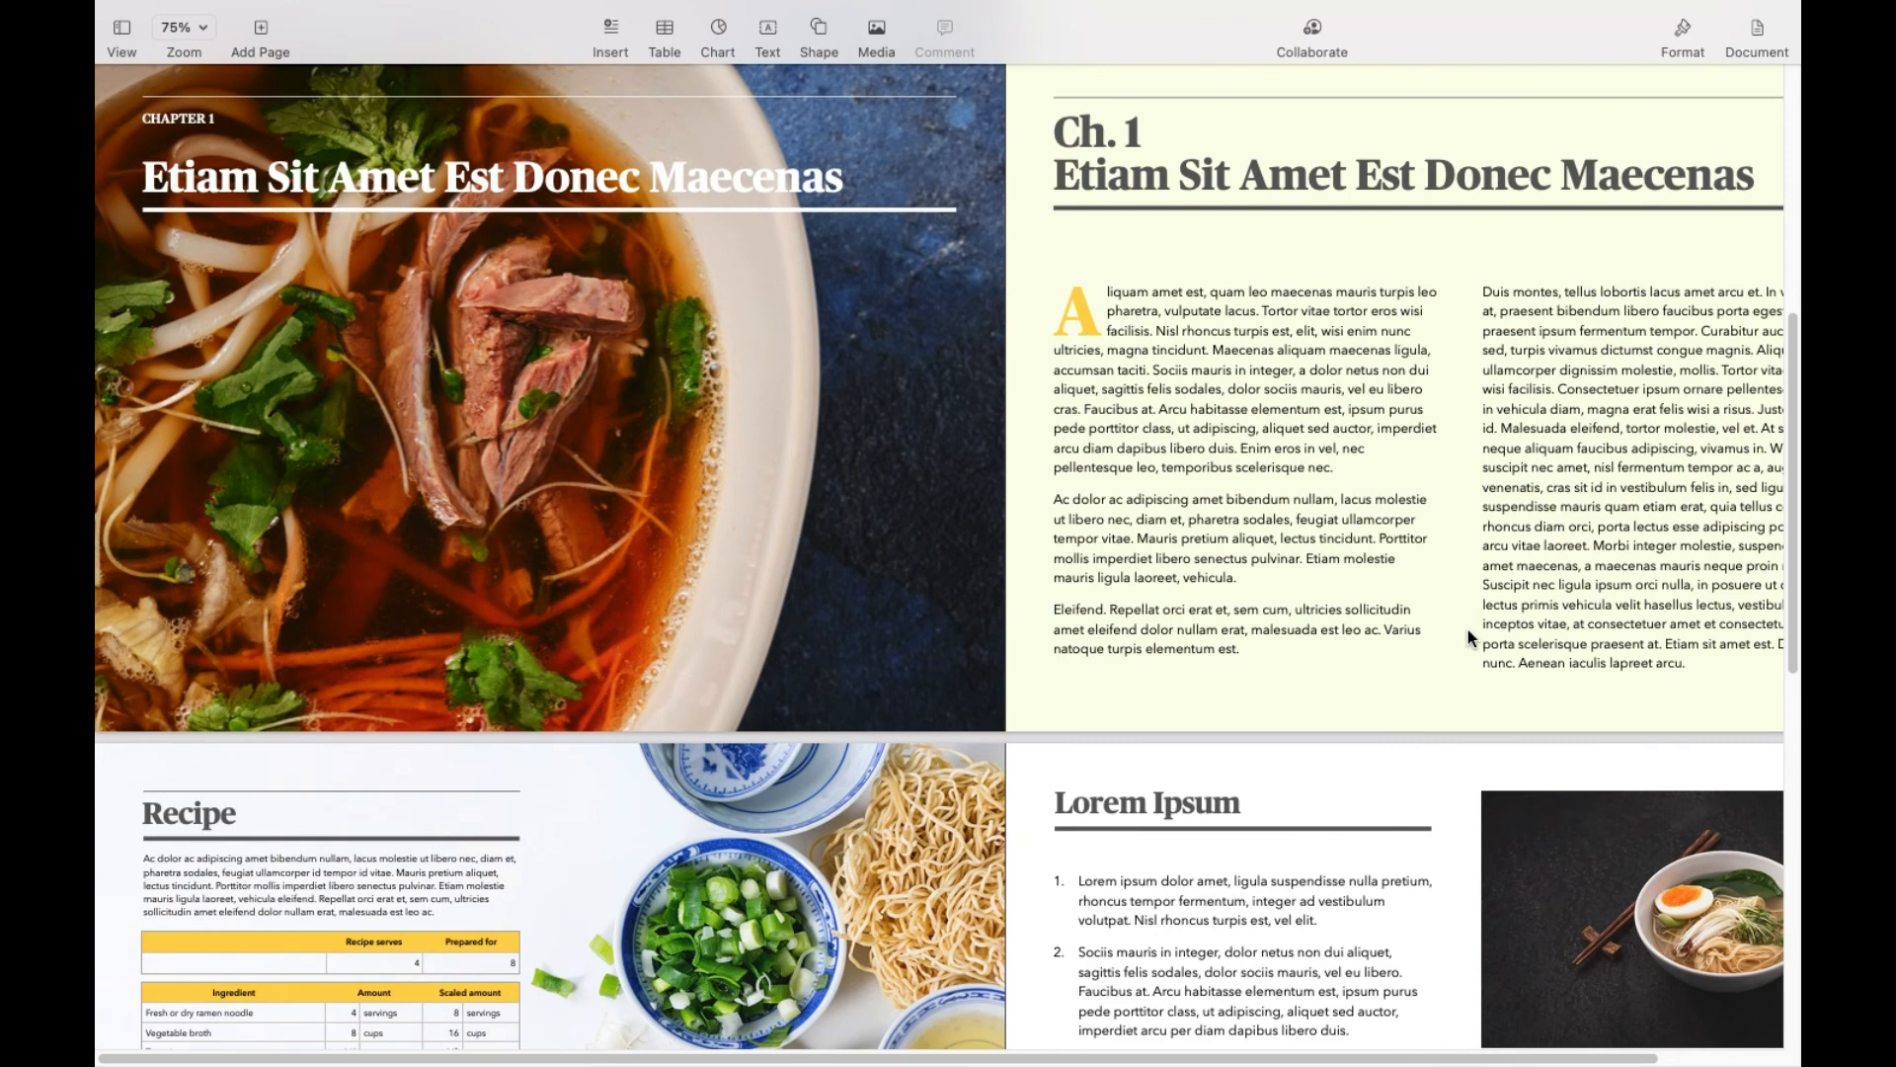
scroll(1468, 637, "up", 7)
scroll(1467, 637, "up", 3)
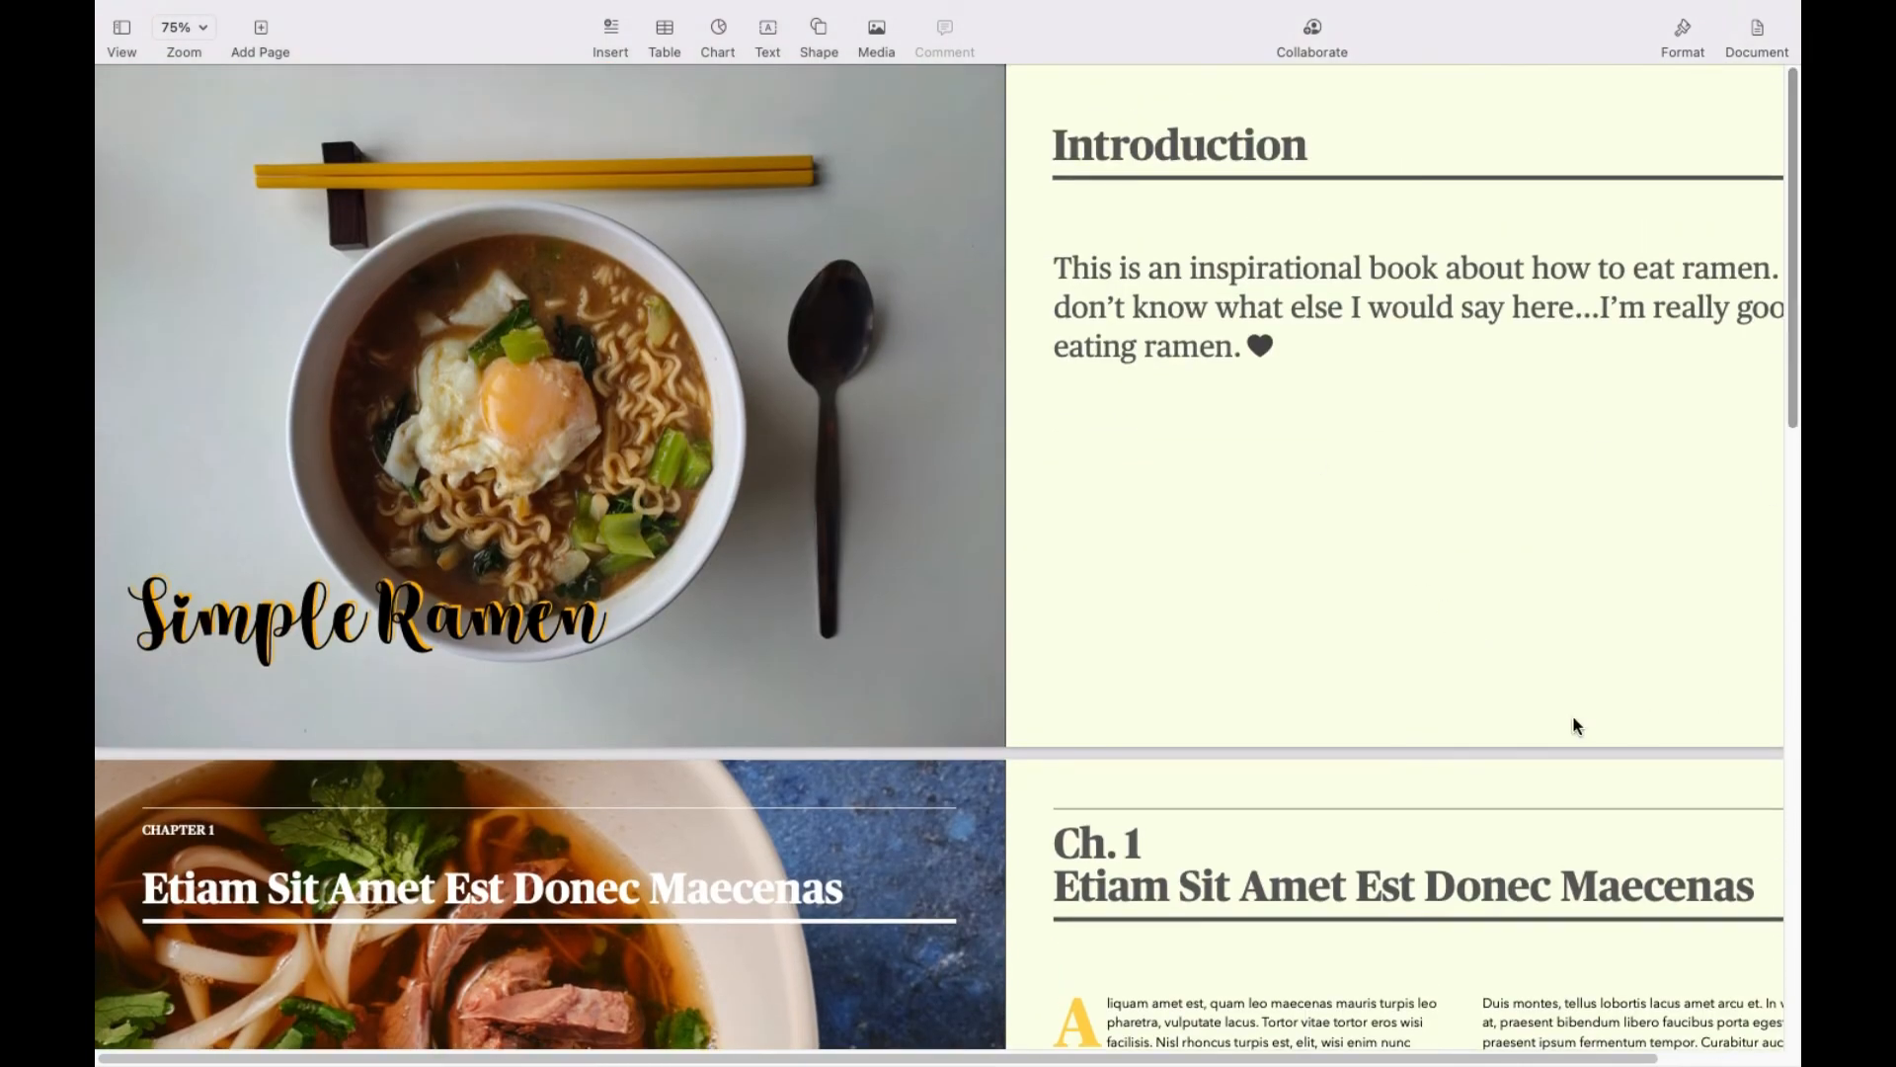
Step: Replace the placeholder title on the Chapter 1 opener photo page with "Items You Need for Ramen Eating"
scroll(1391, 750, "down", 5)
scroll(1393, 753, "down", 4)
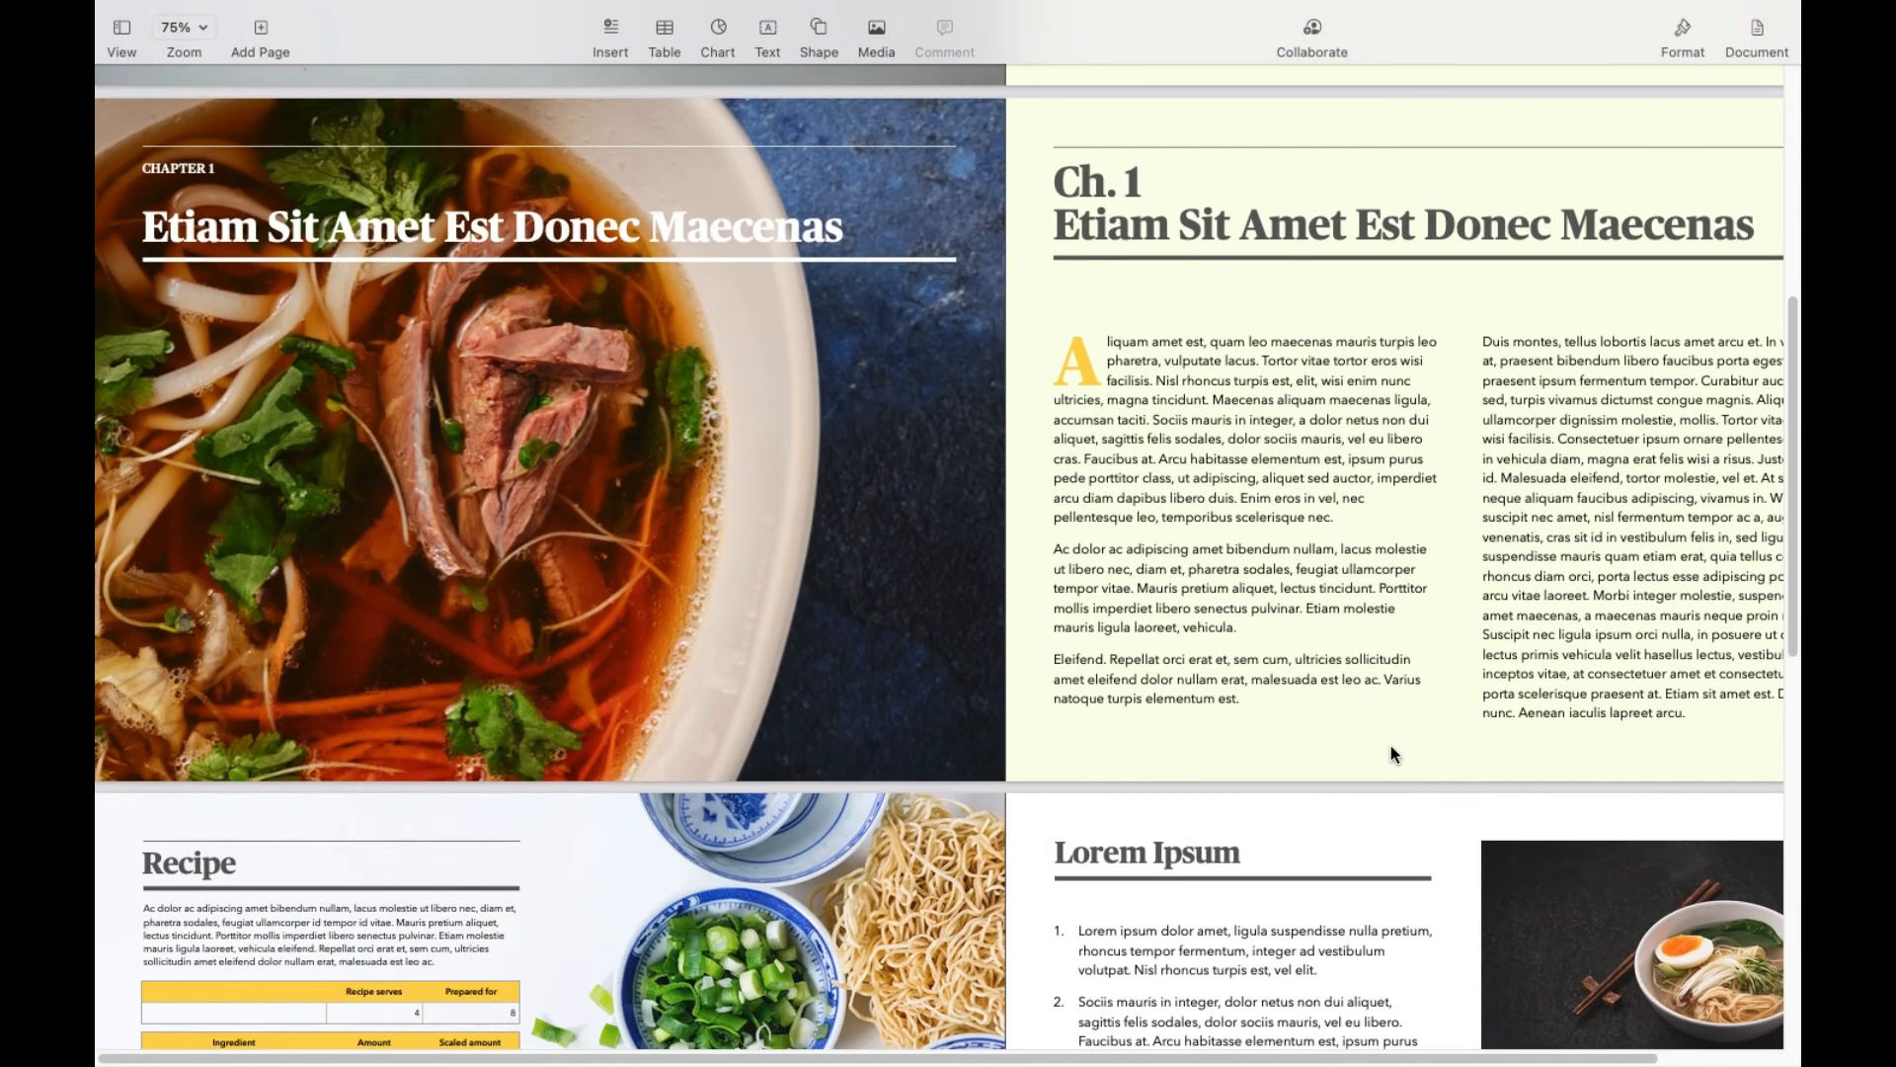
left_click(370, 222)
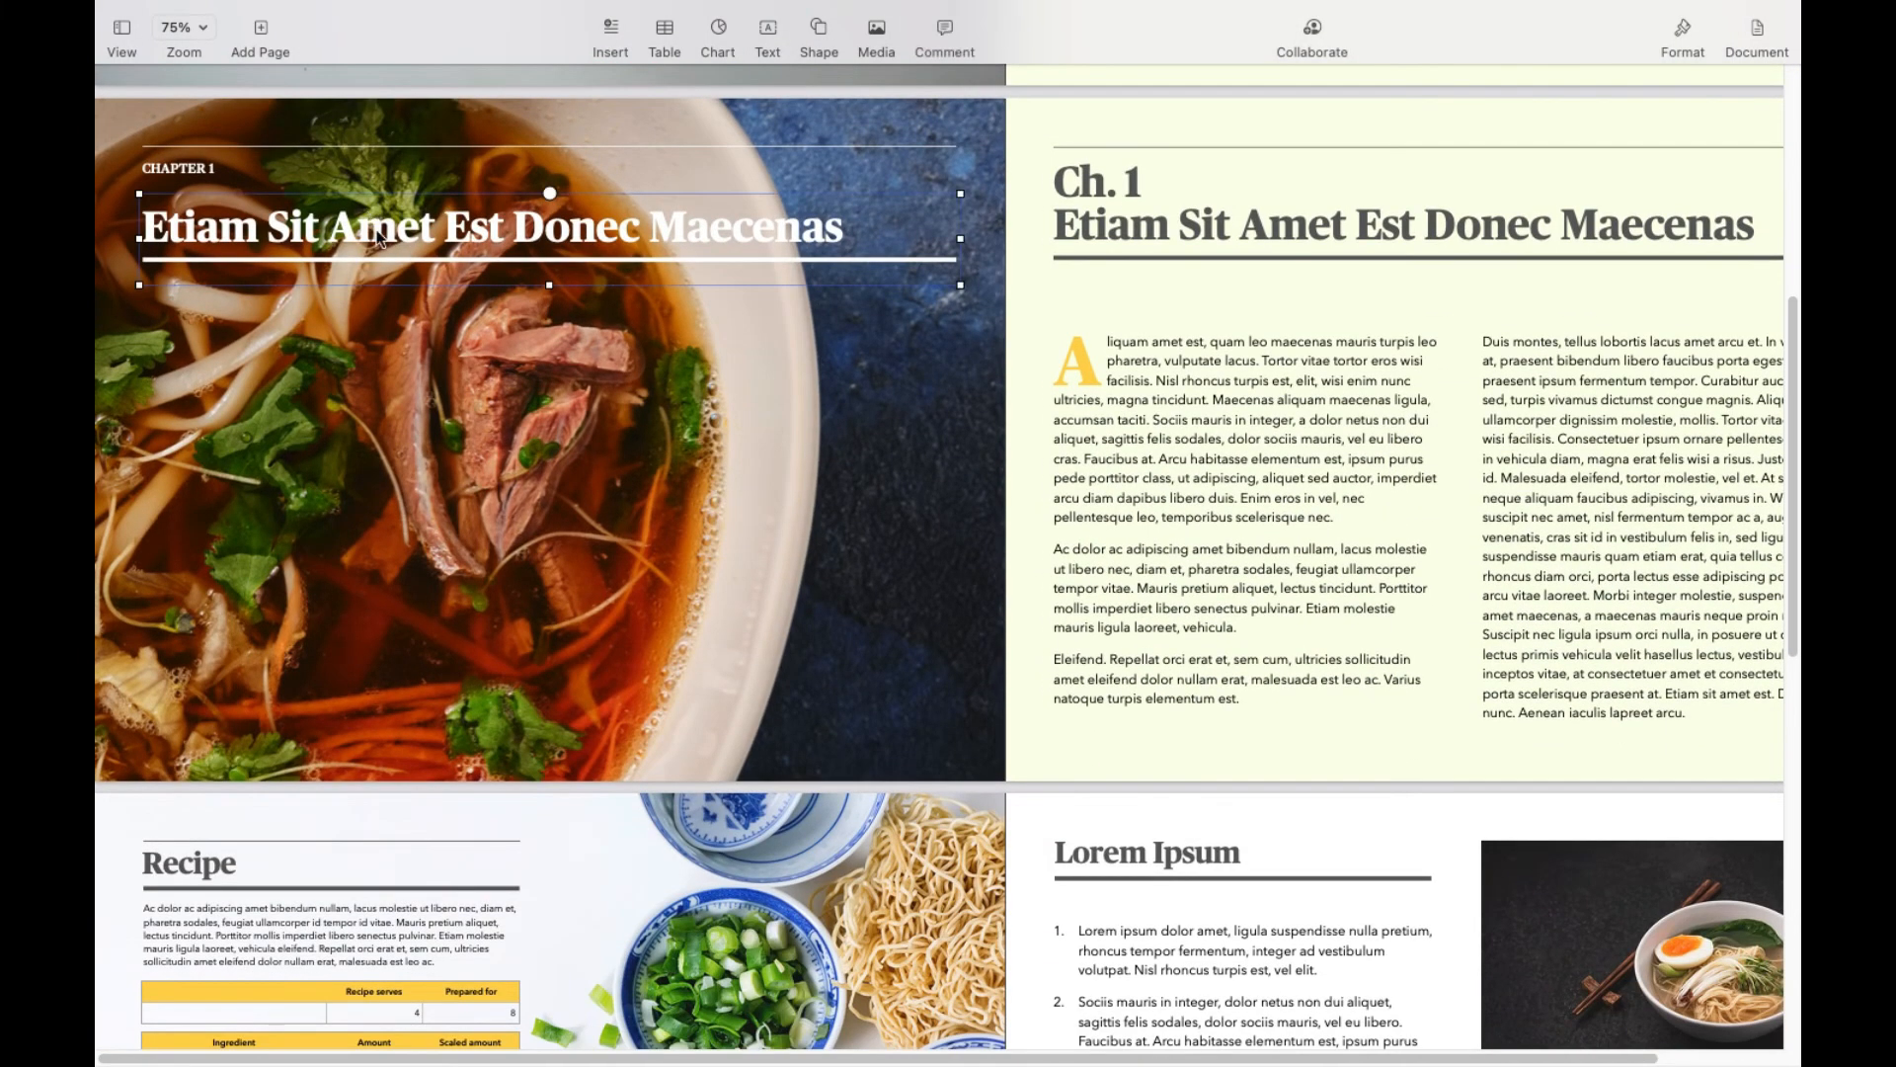
left_click(376, 229)
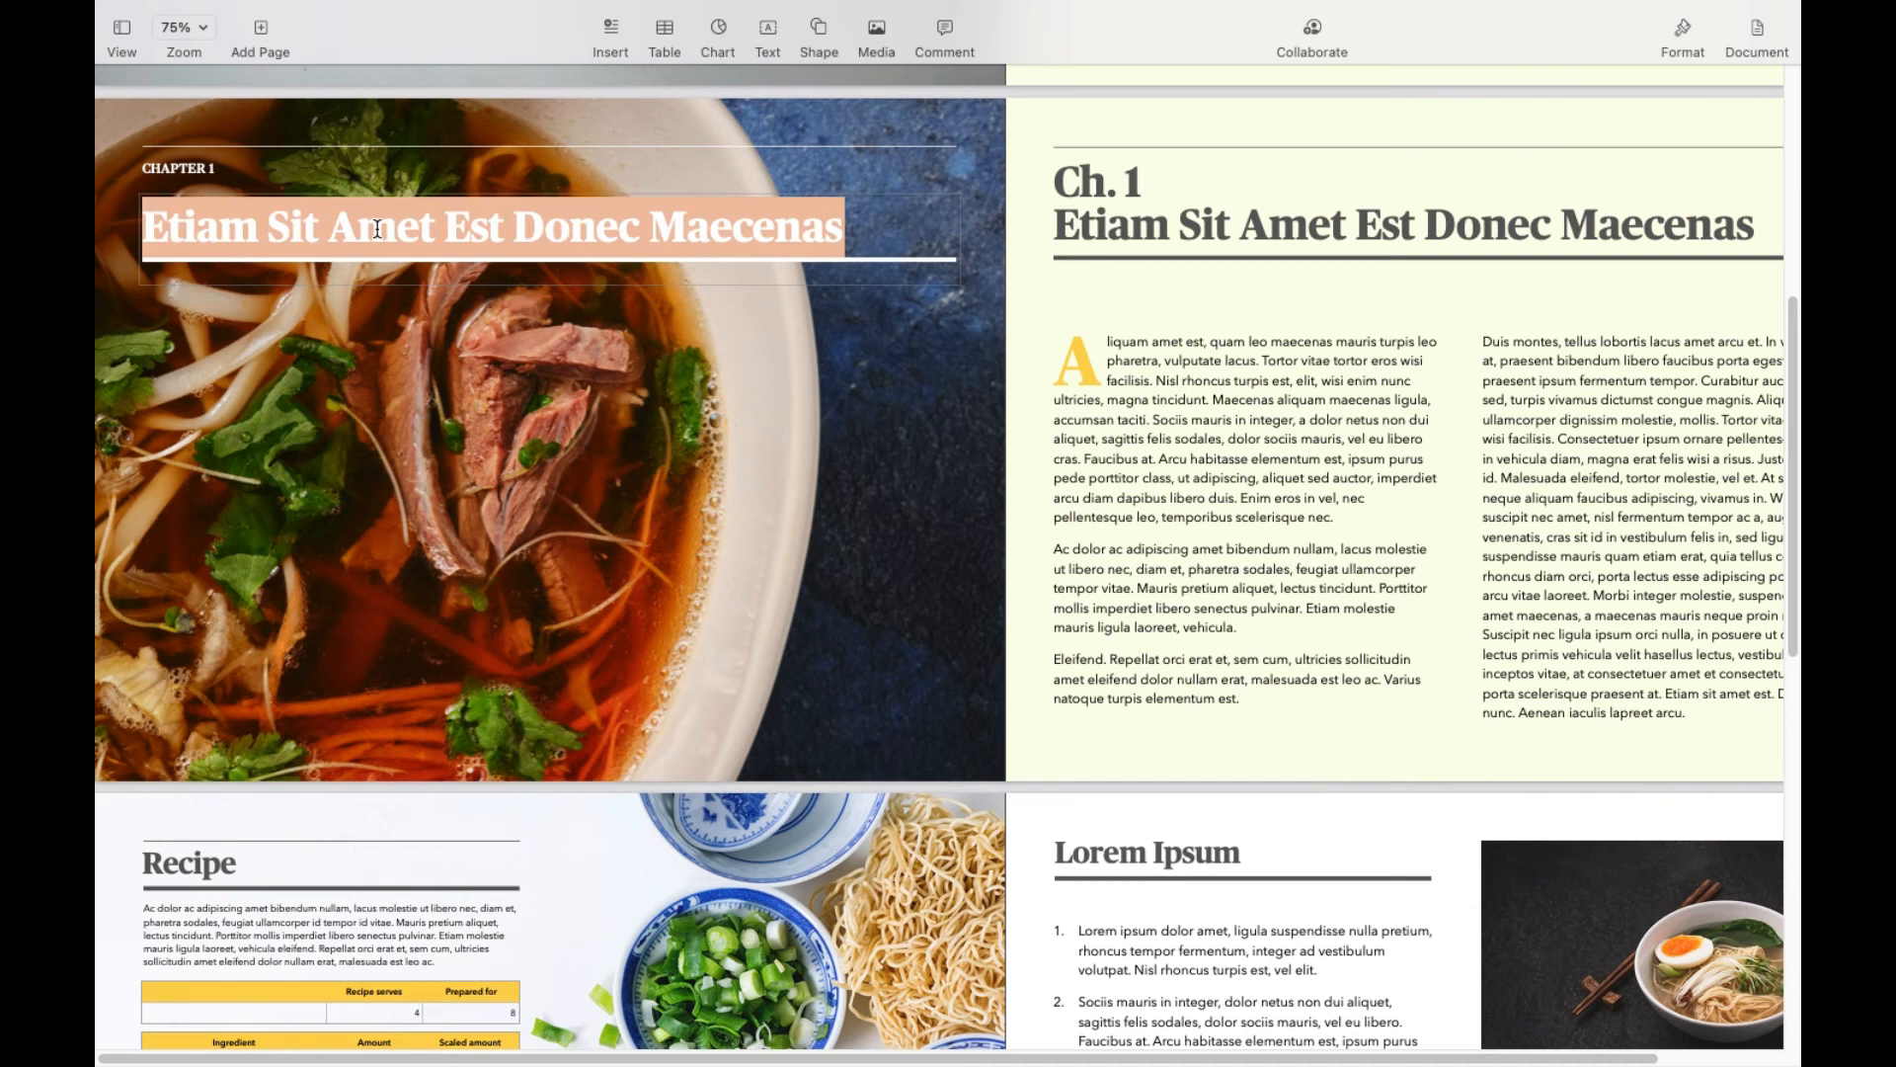
type("Ho")
key("BackSpace")
key("BackSpace")
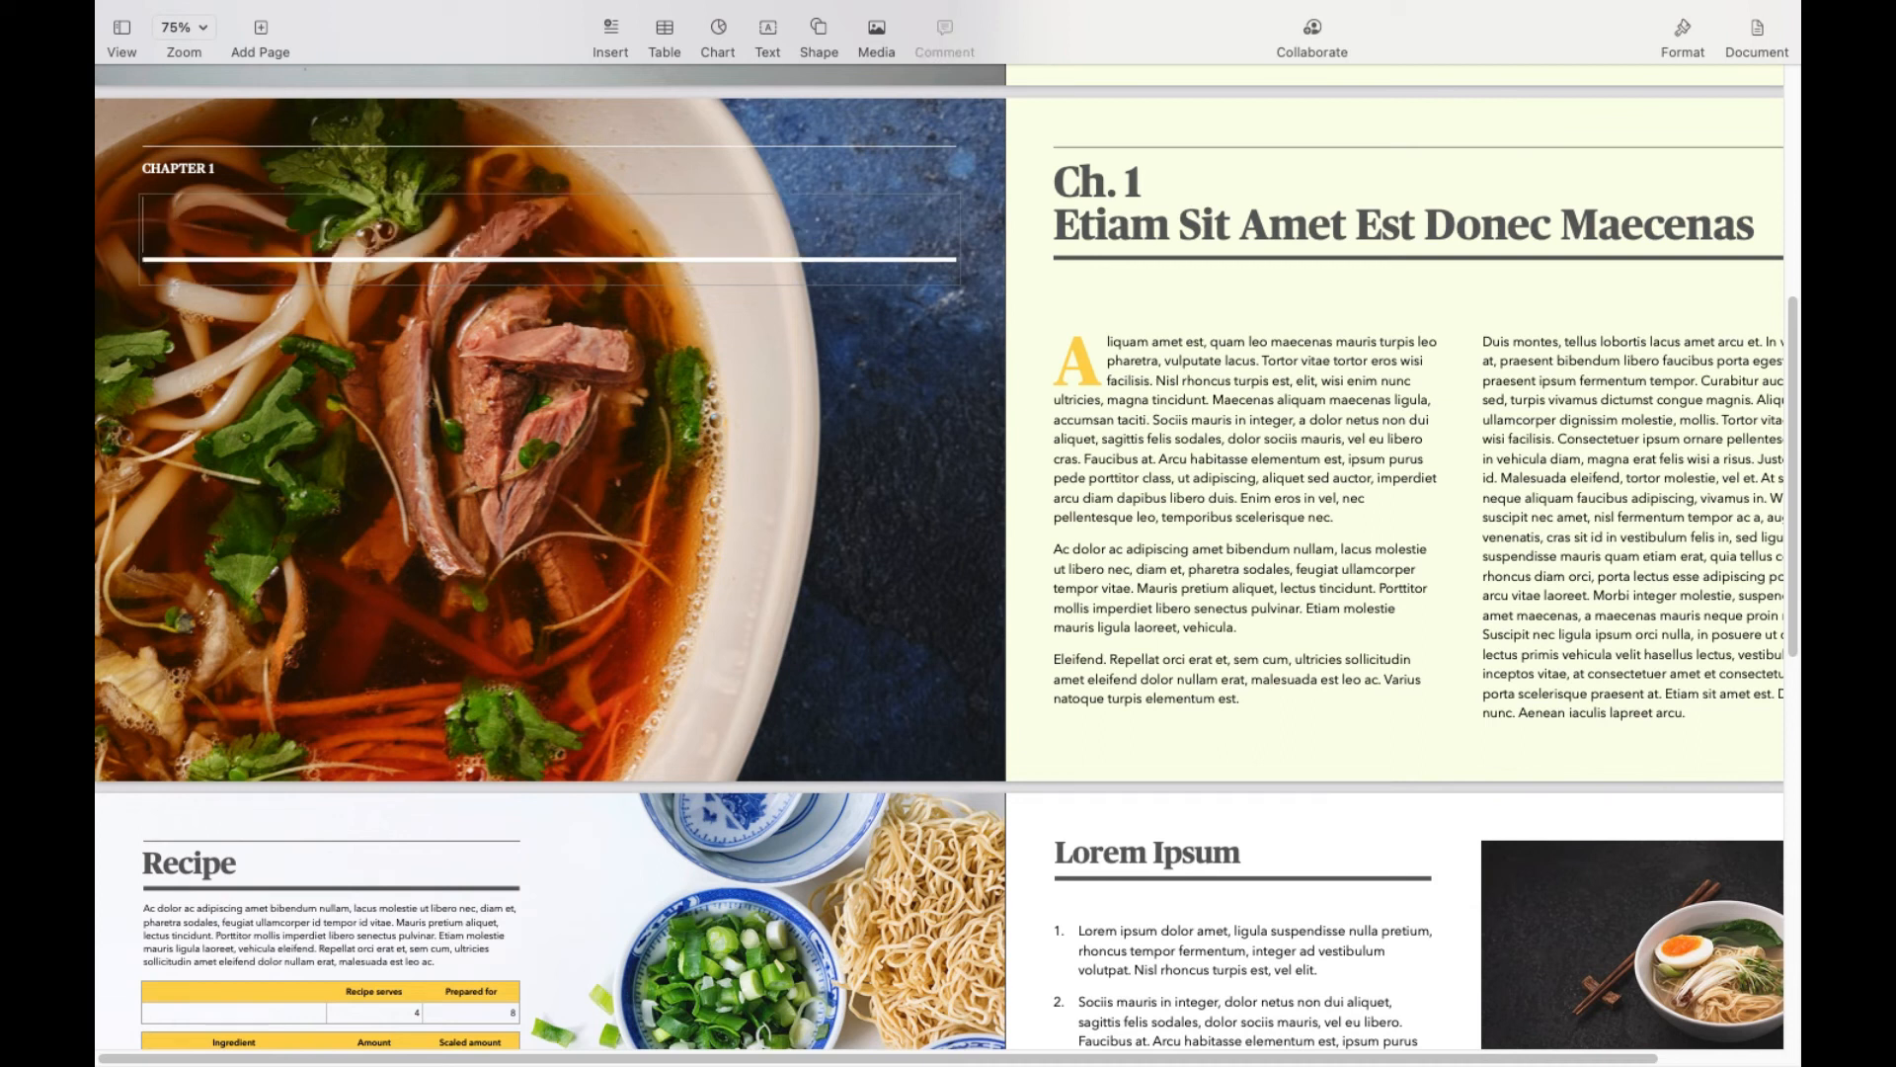
type("Items You Need for")
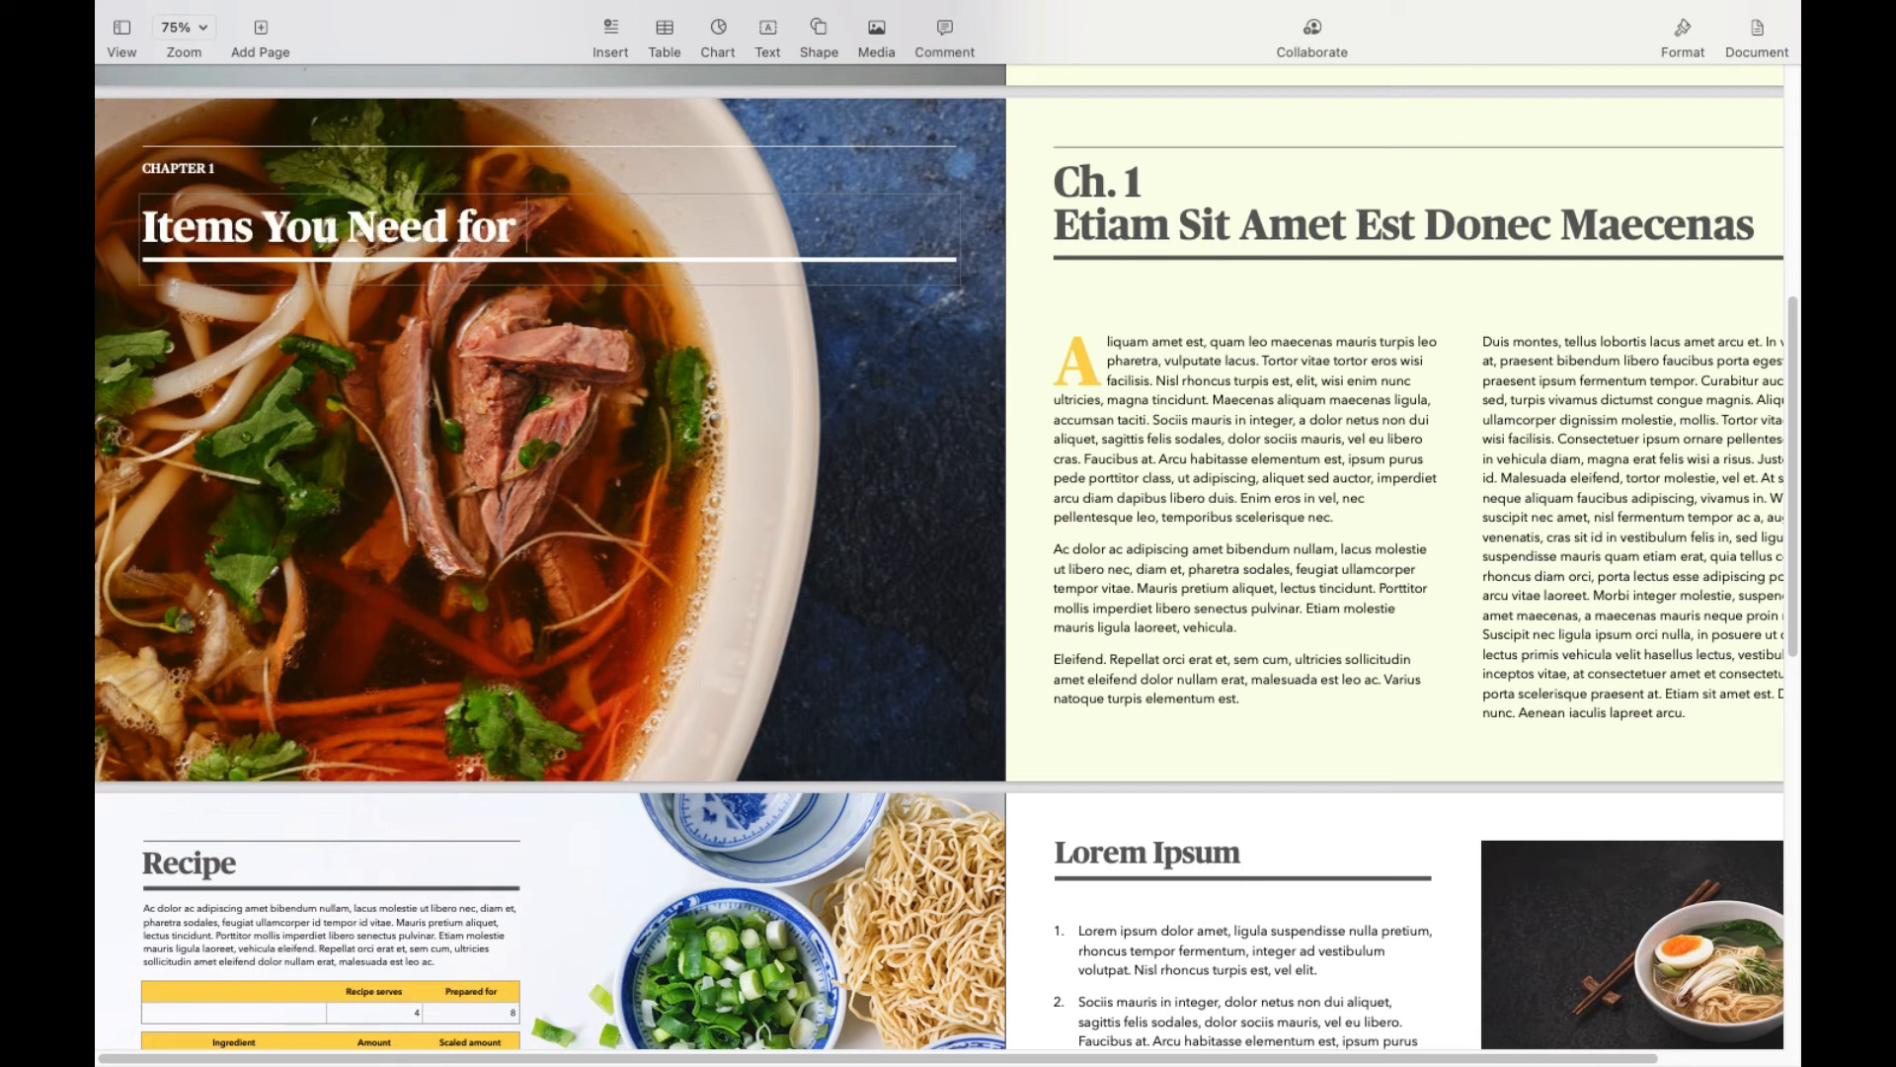
type(" Ramen Eating")
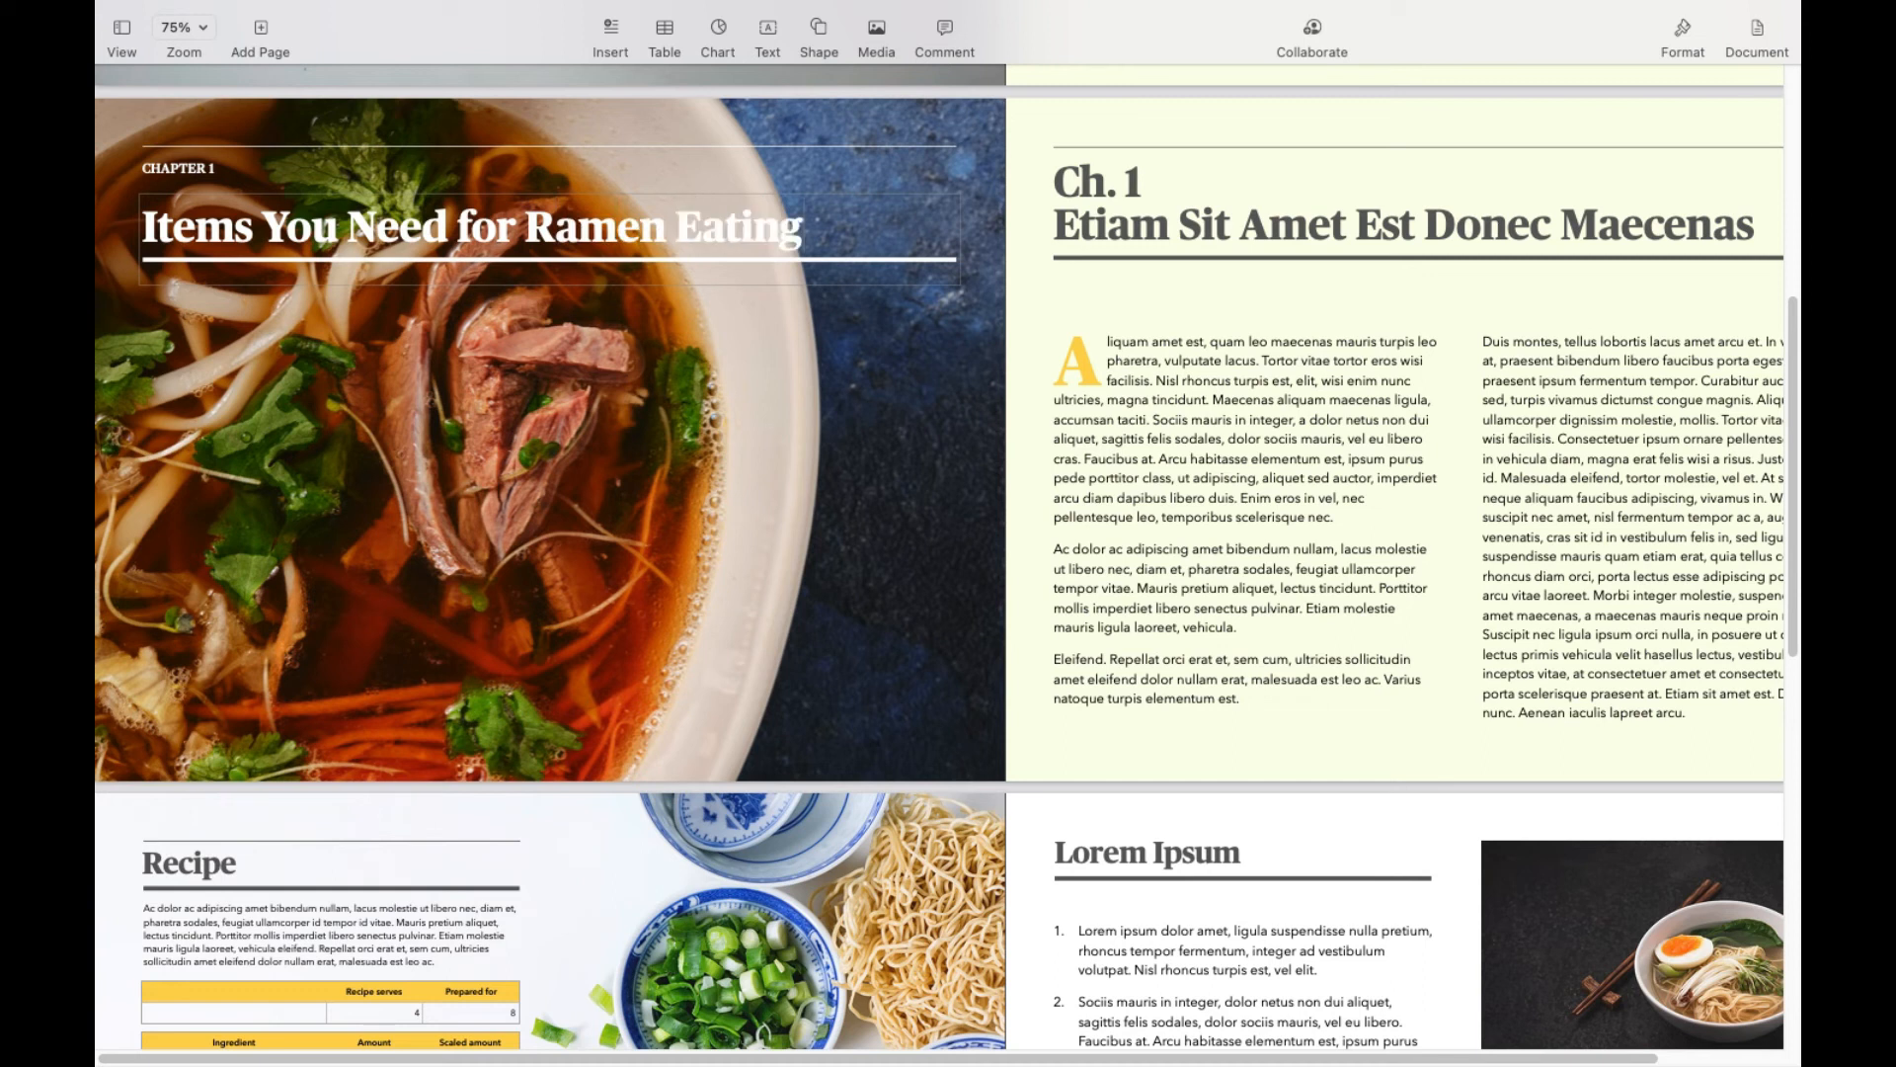
Step: Copy the Chapter 1 opener's title over the placeholder heading beneath "Ch. 1" on the facing page
left_click(642, 245)
triple_click(640, 222)
key("super+c")
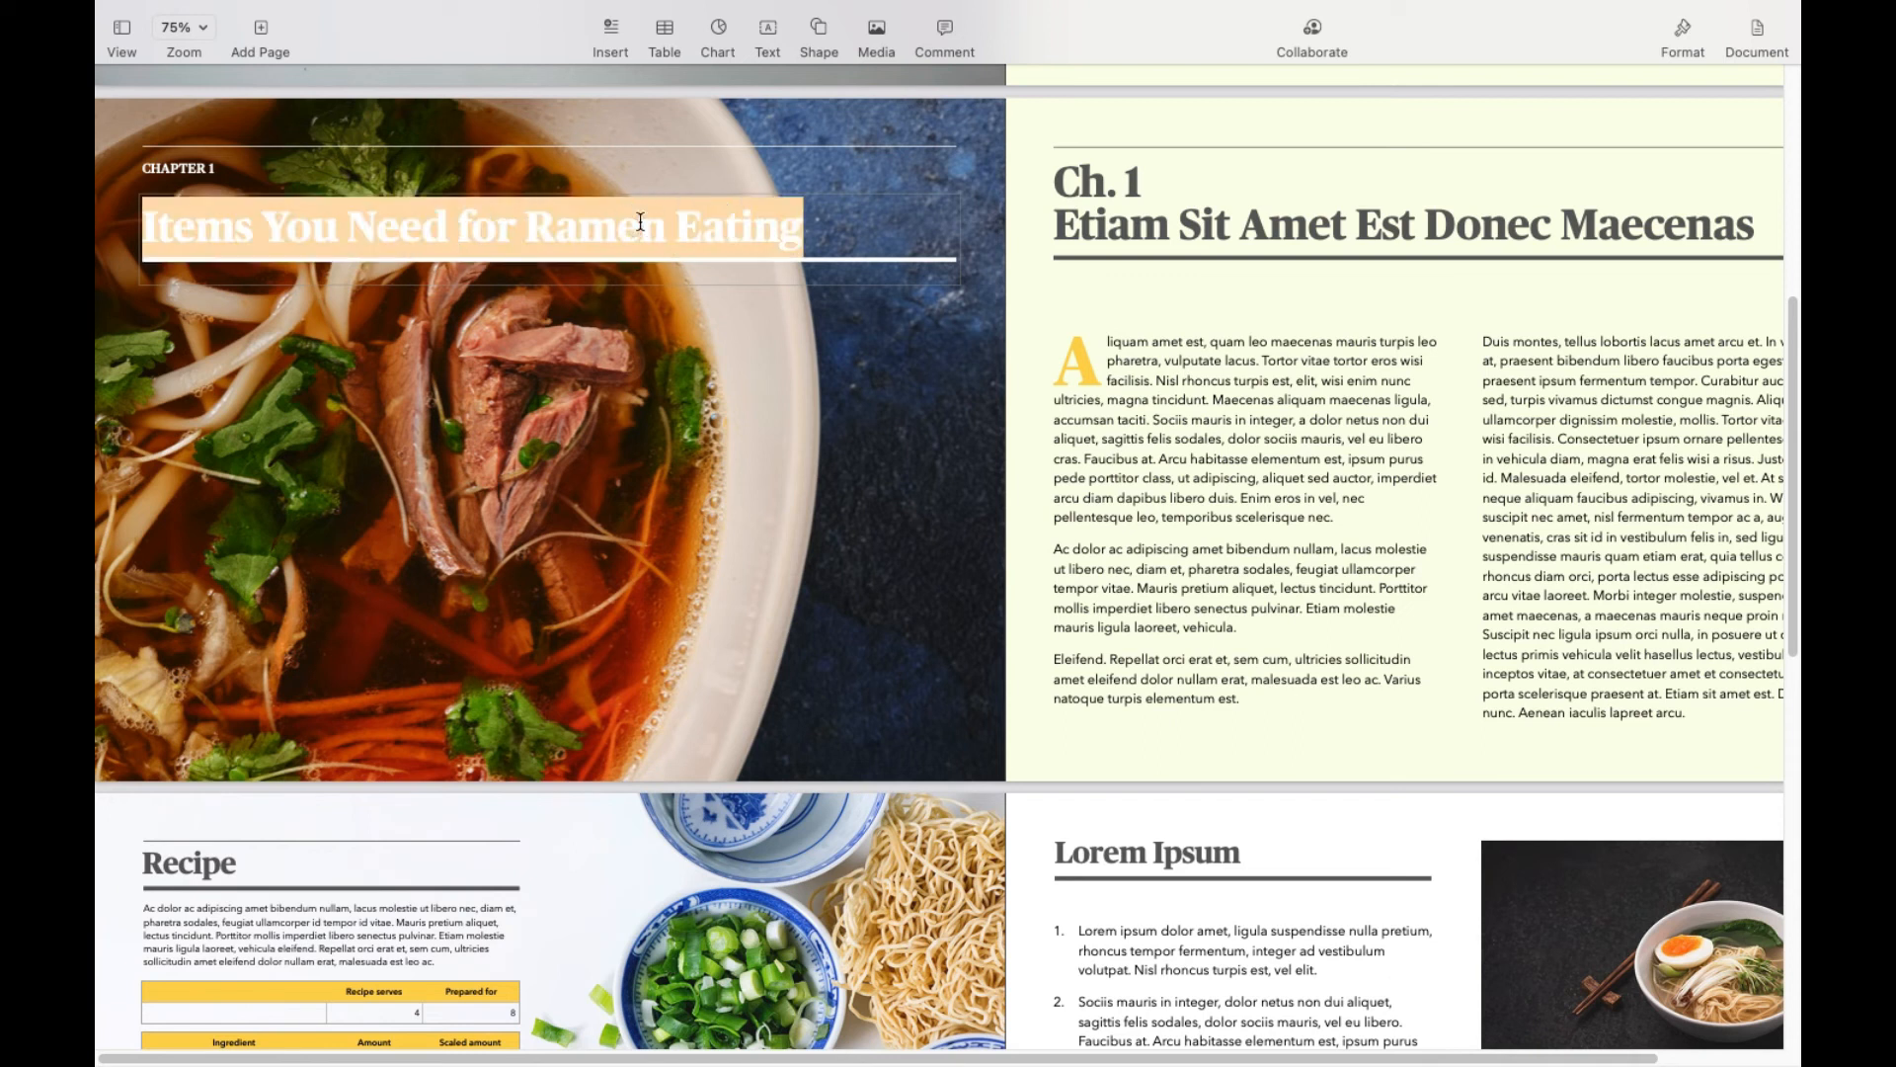
triple_click(1250, 221)
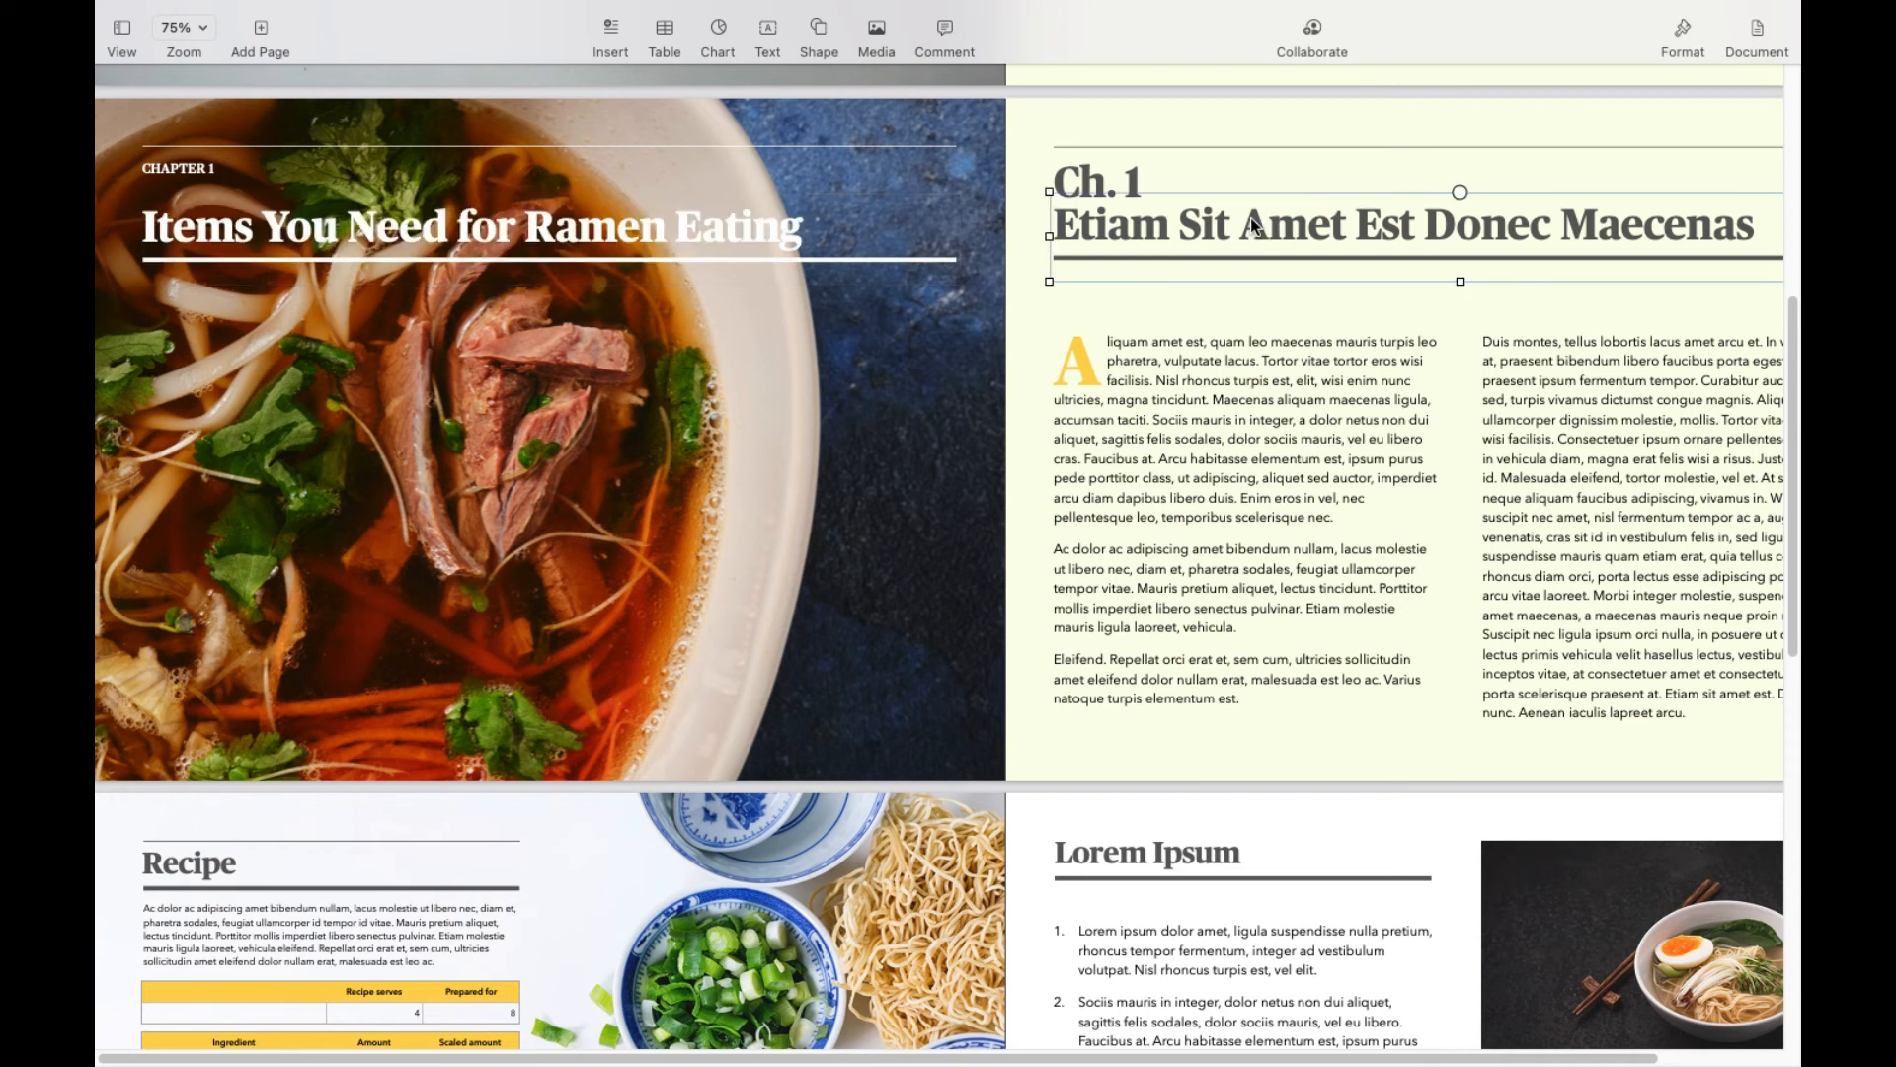
key("super+v")
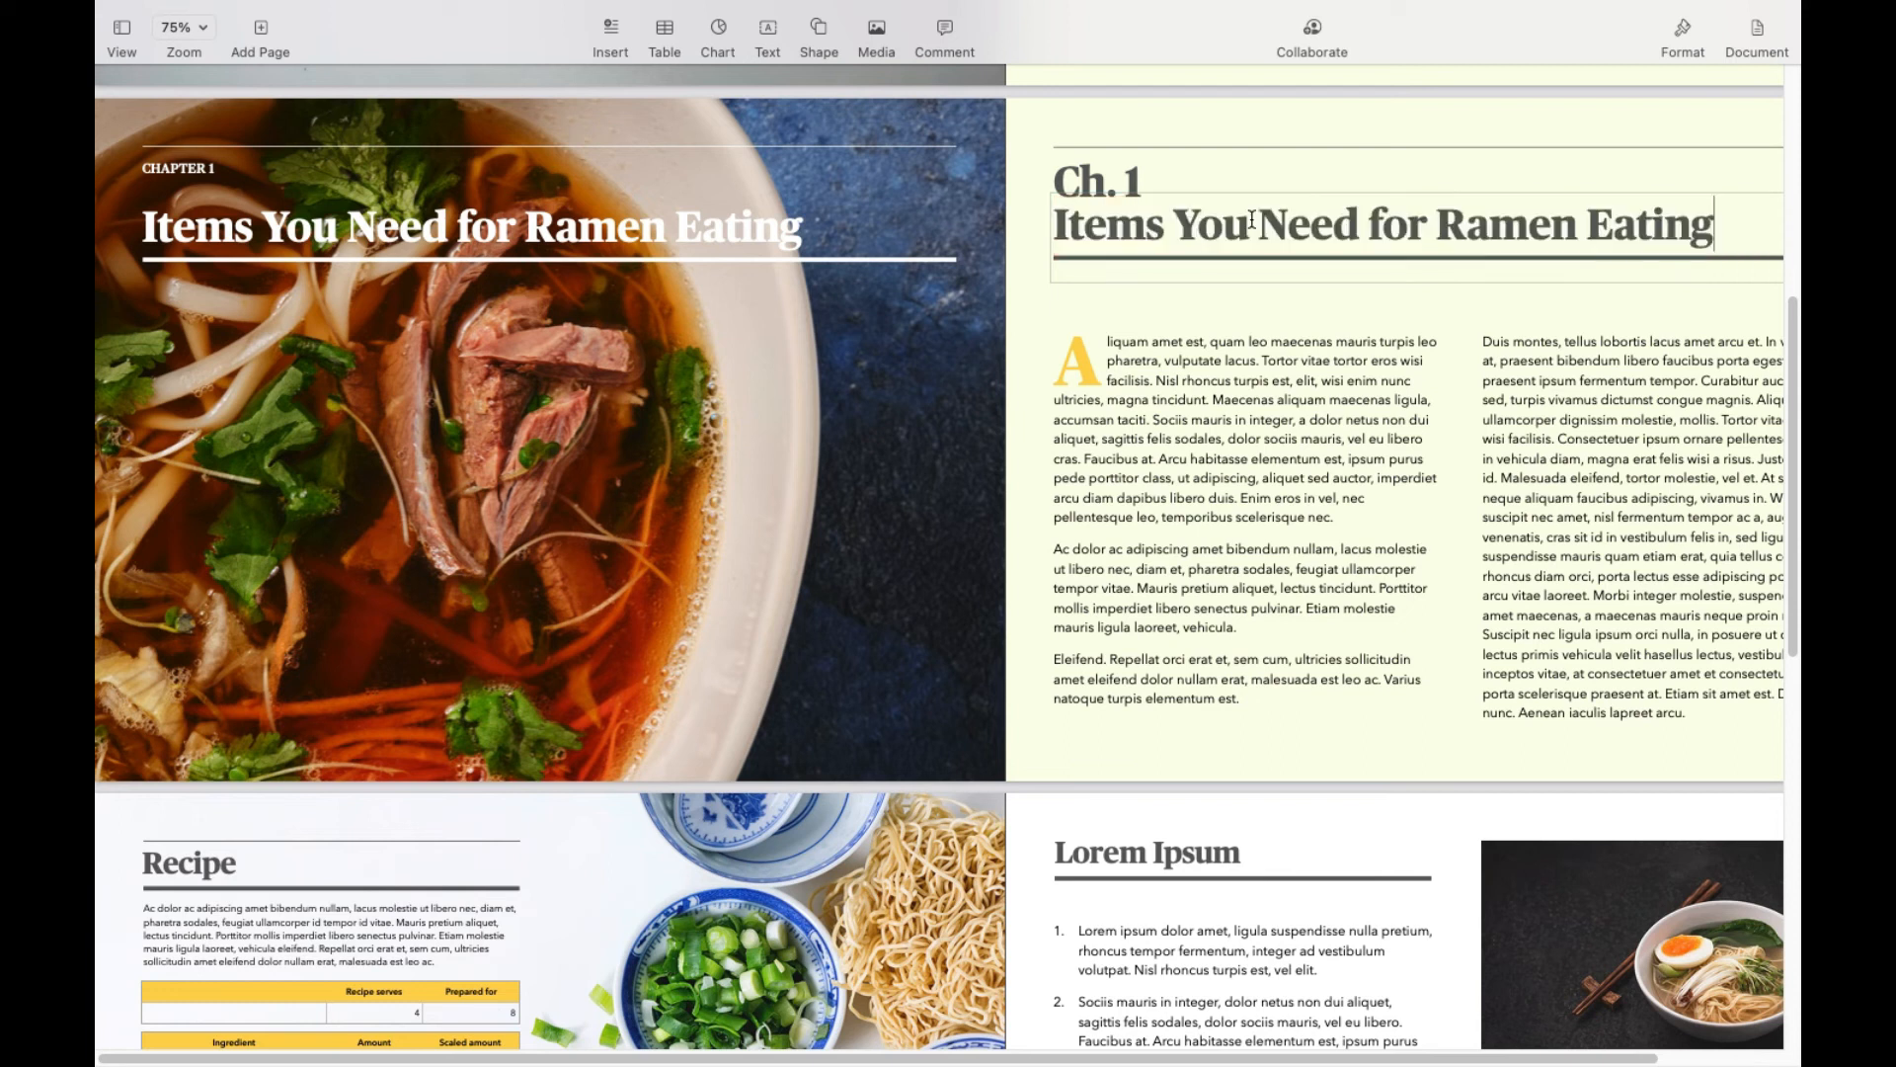
Step: Replace the Ch. 1 body placeholder with "Tools: chopsticks or a fork, napkins, a spare shirt, time, empty stomach"
left_click(1148, 397)
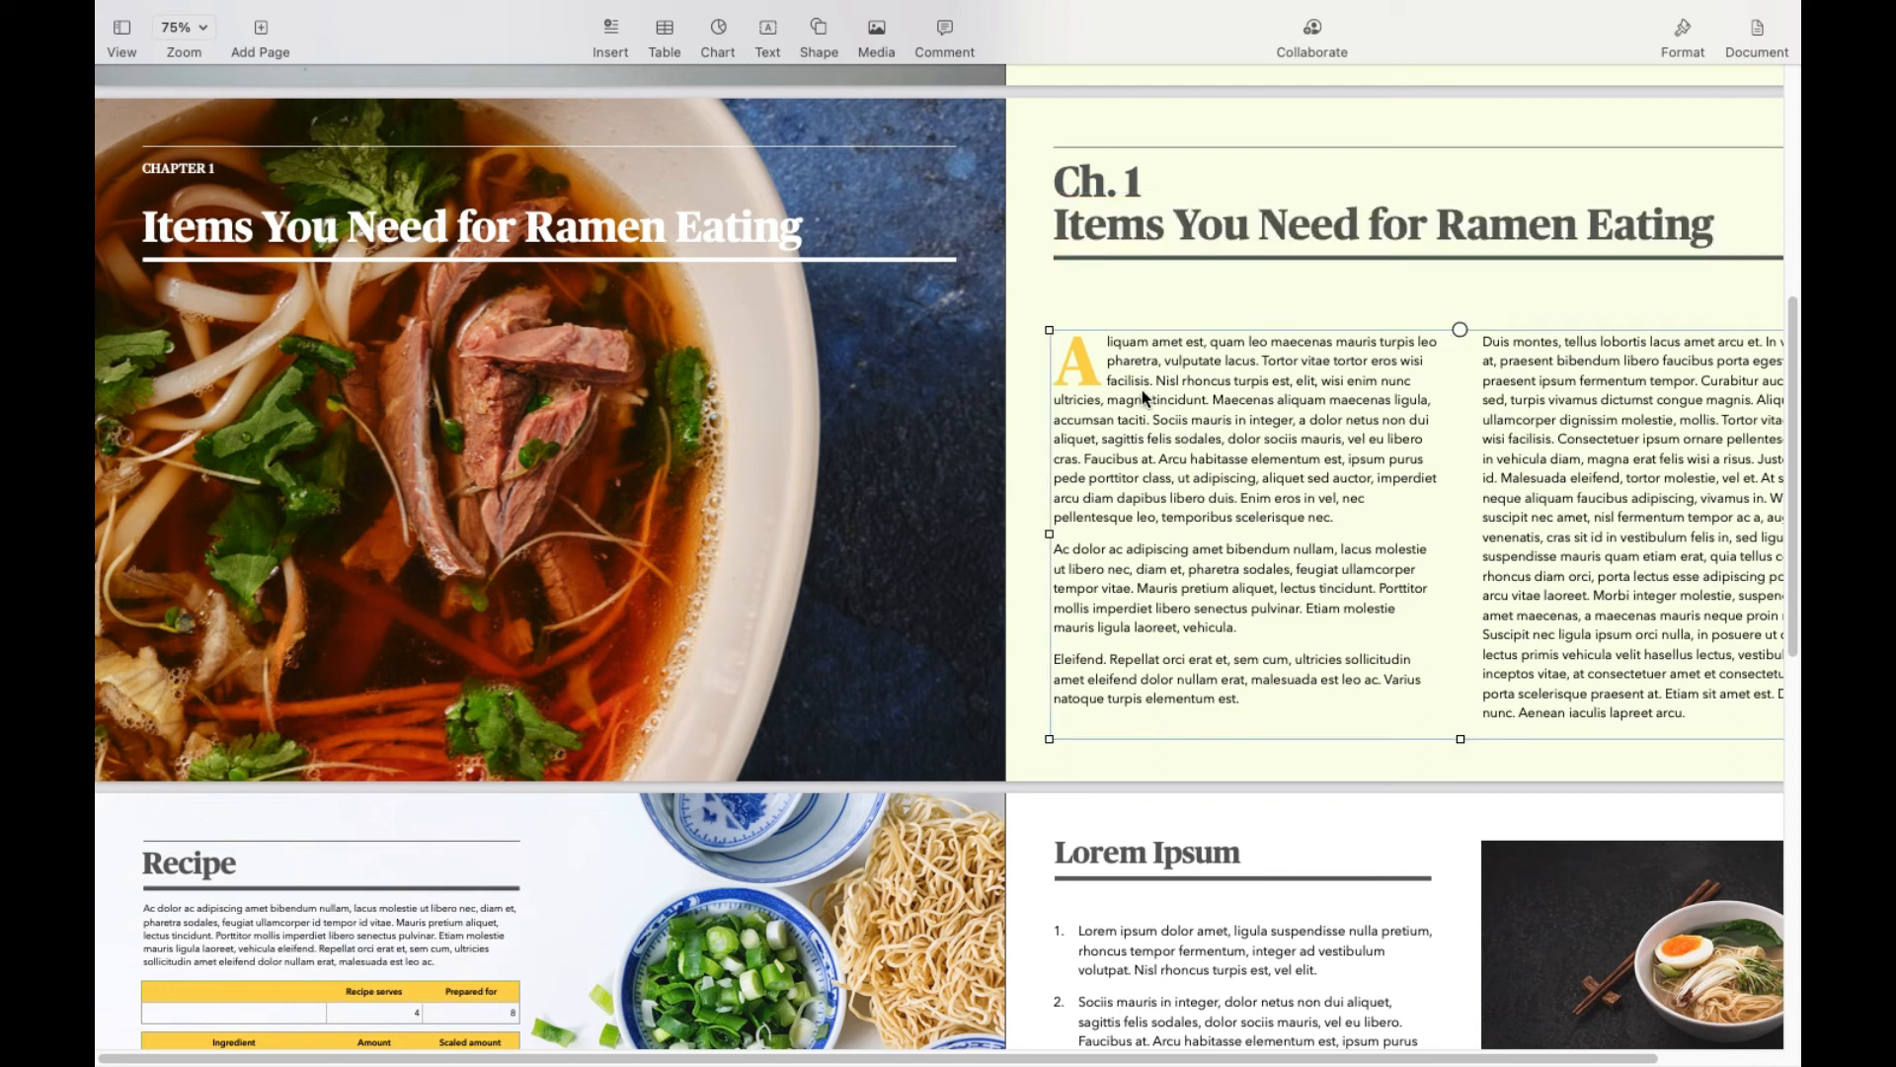
type("Too")
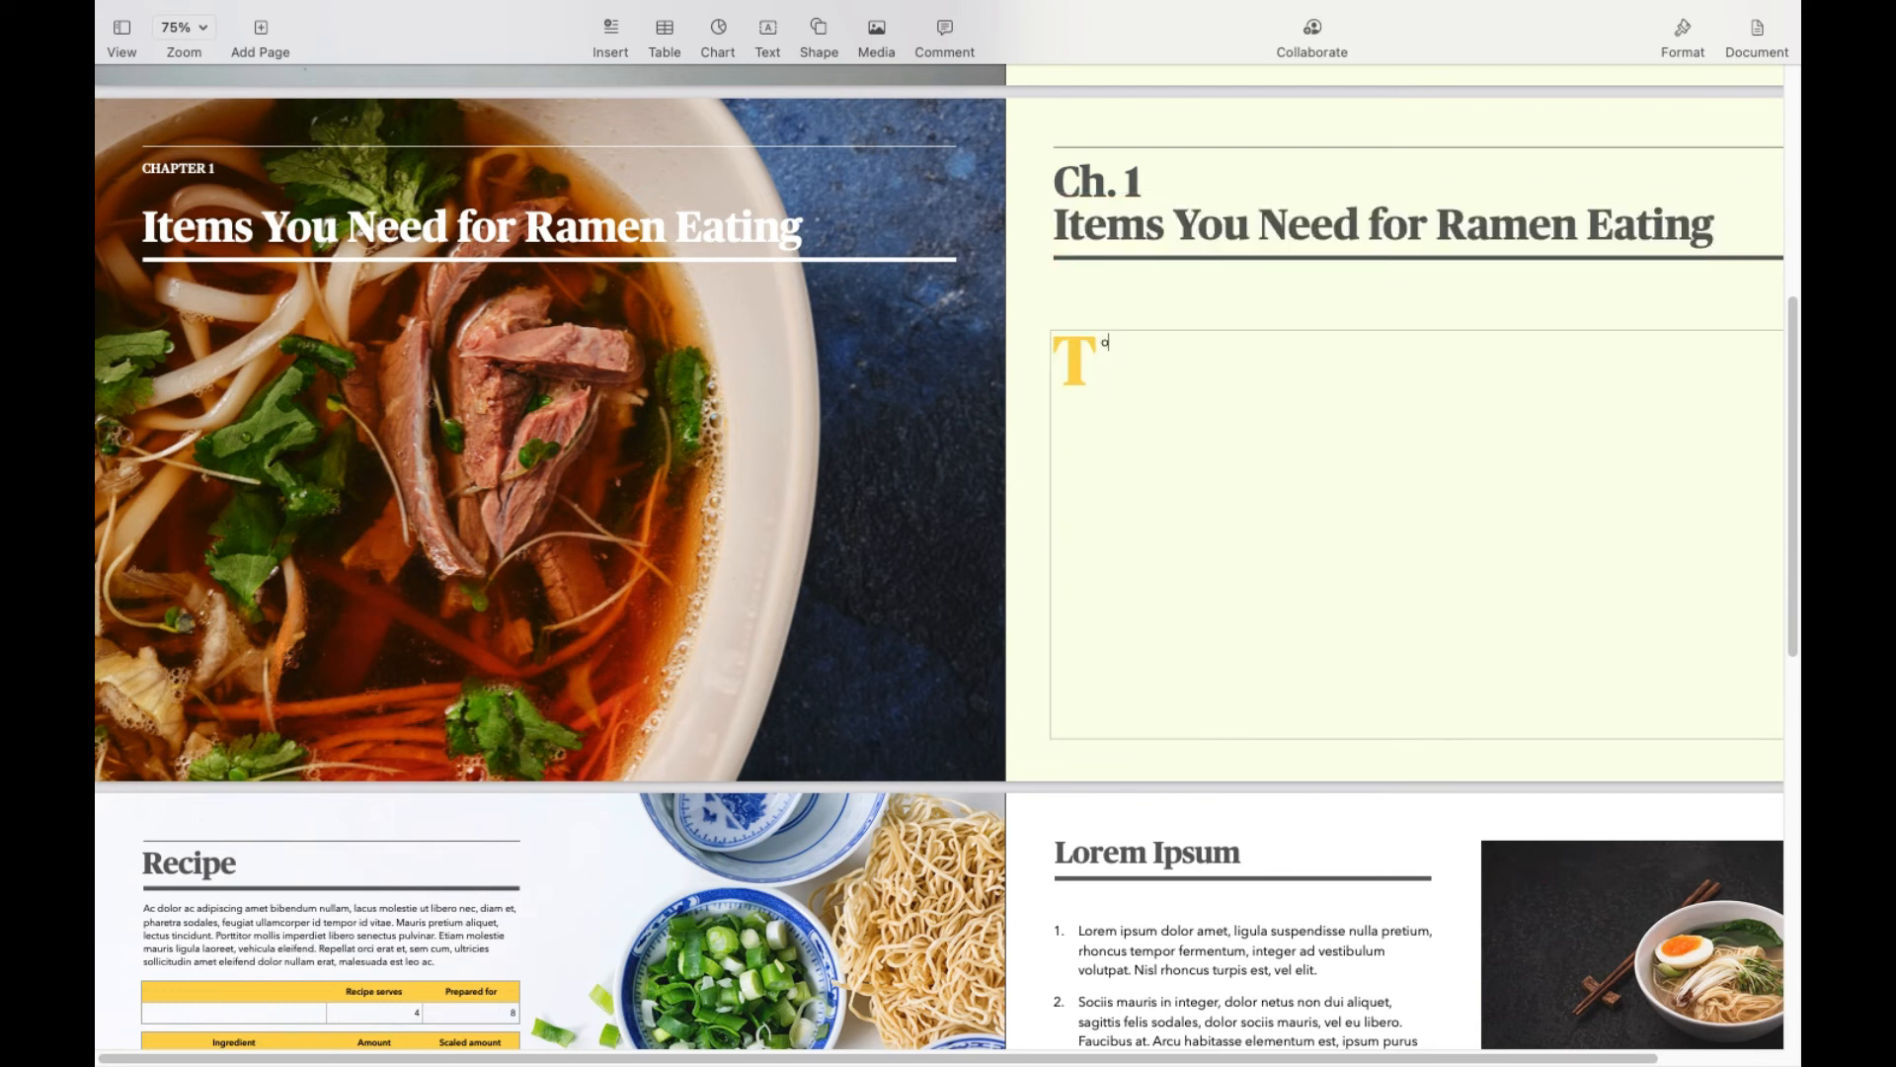
key("BackSpace")
key("BackSpace")
type("ools: chopsticks or a fork, napkins, a spare sh")
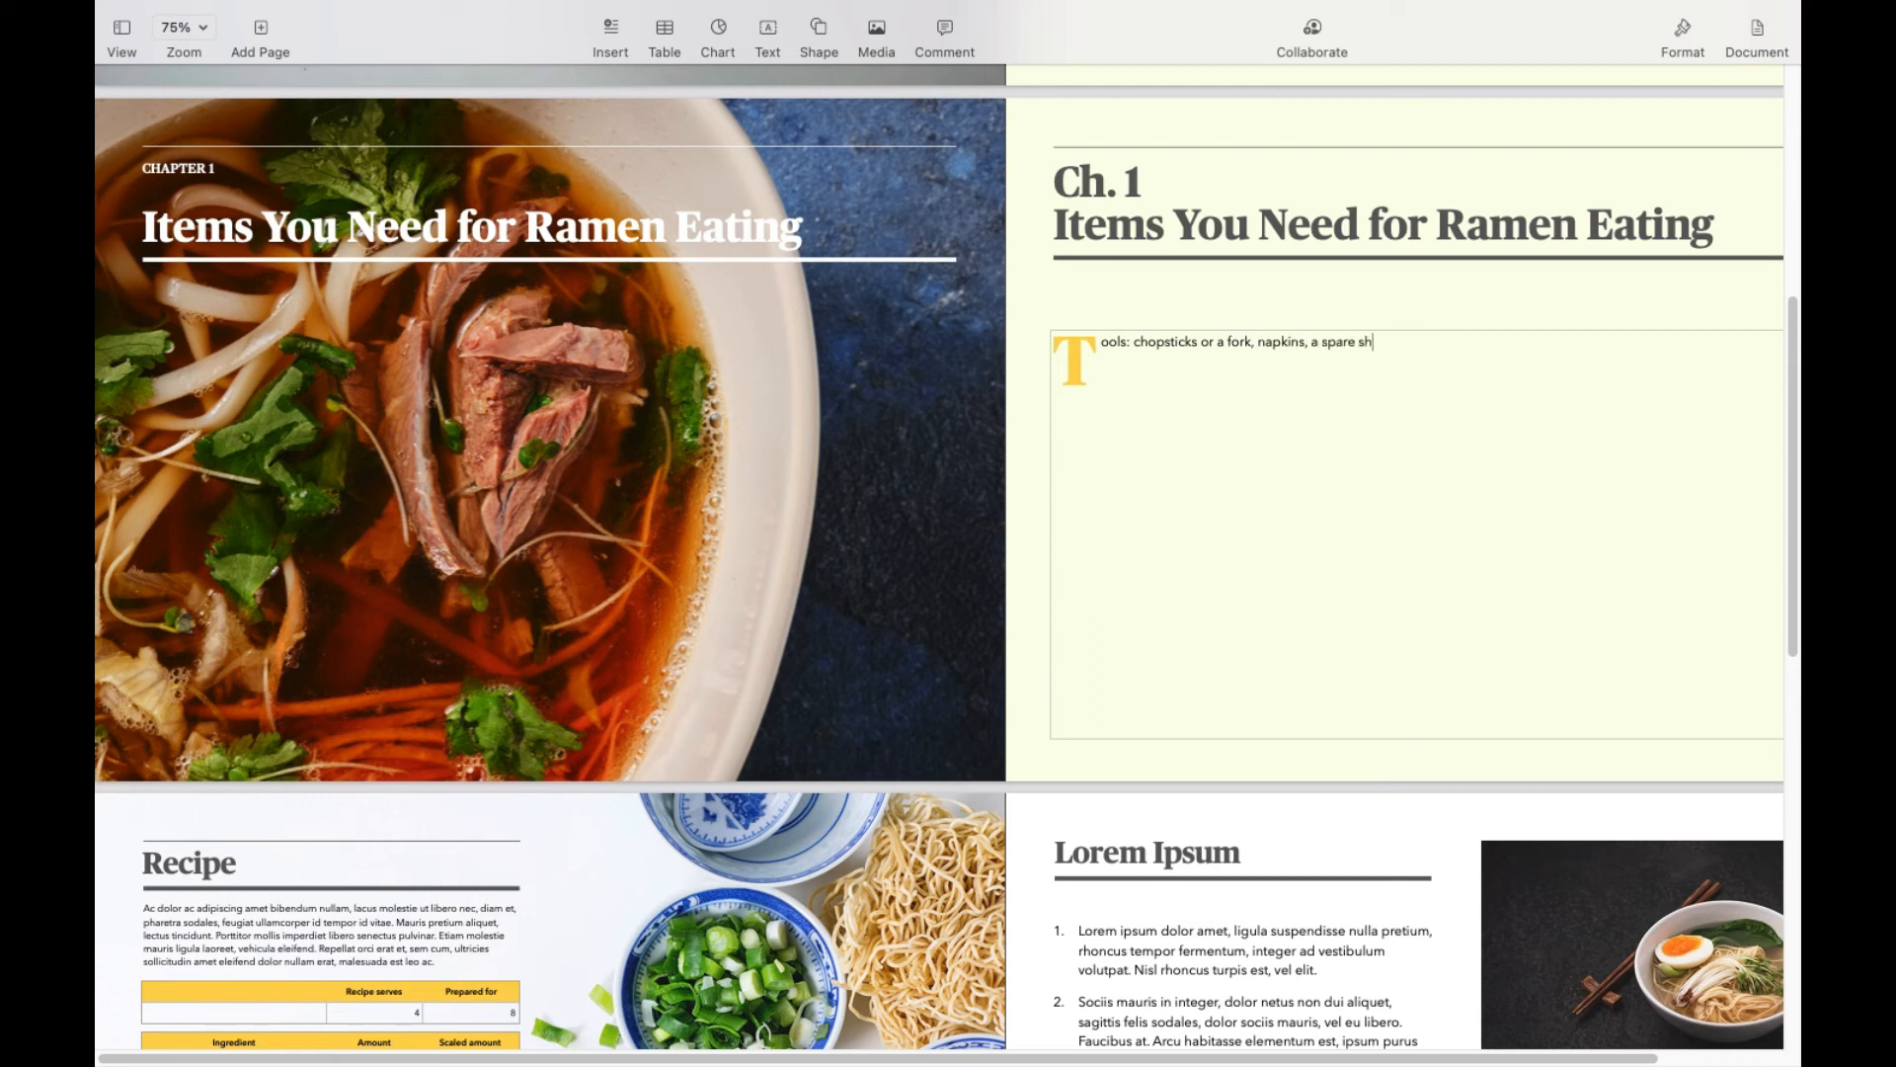
type("irt, time, empty stomach")
left_click(1175, 294)
Step: Widen the ingredient table on the Recipe page until it spans nearly the full page width over the photo
scroll(1176, 296, "down", 4)
scroll(1176, 306, "down", 8)
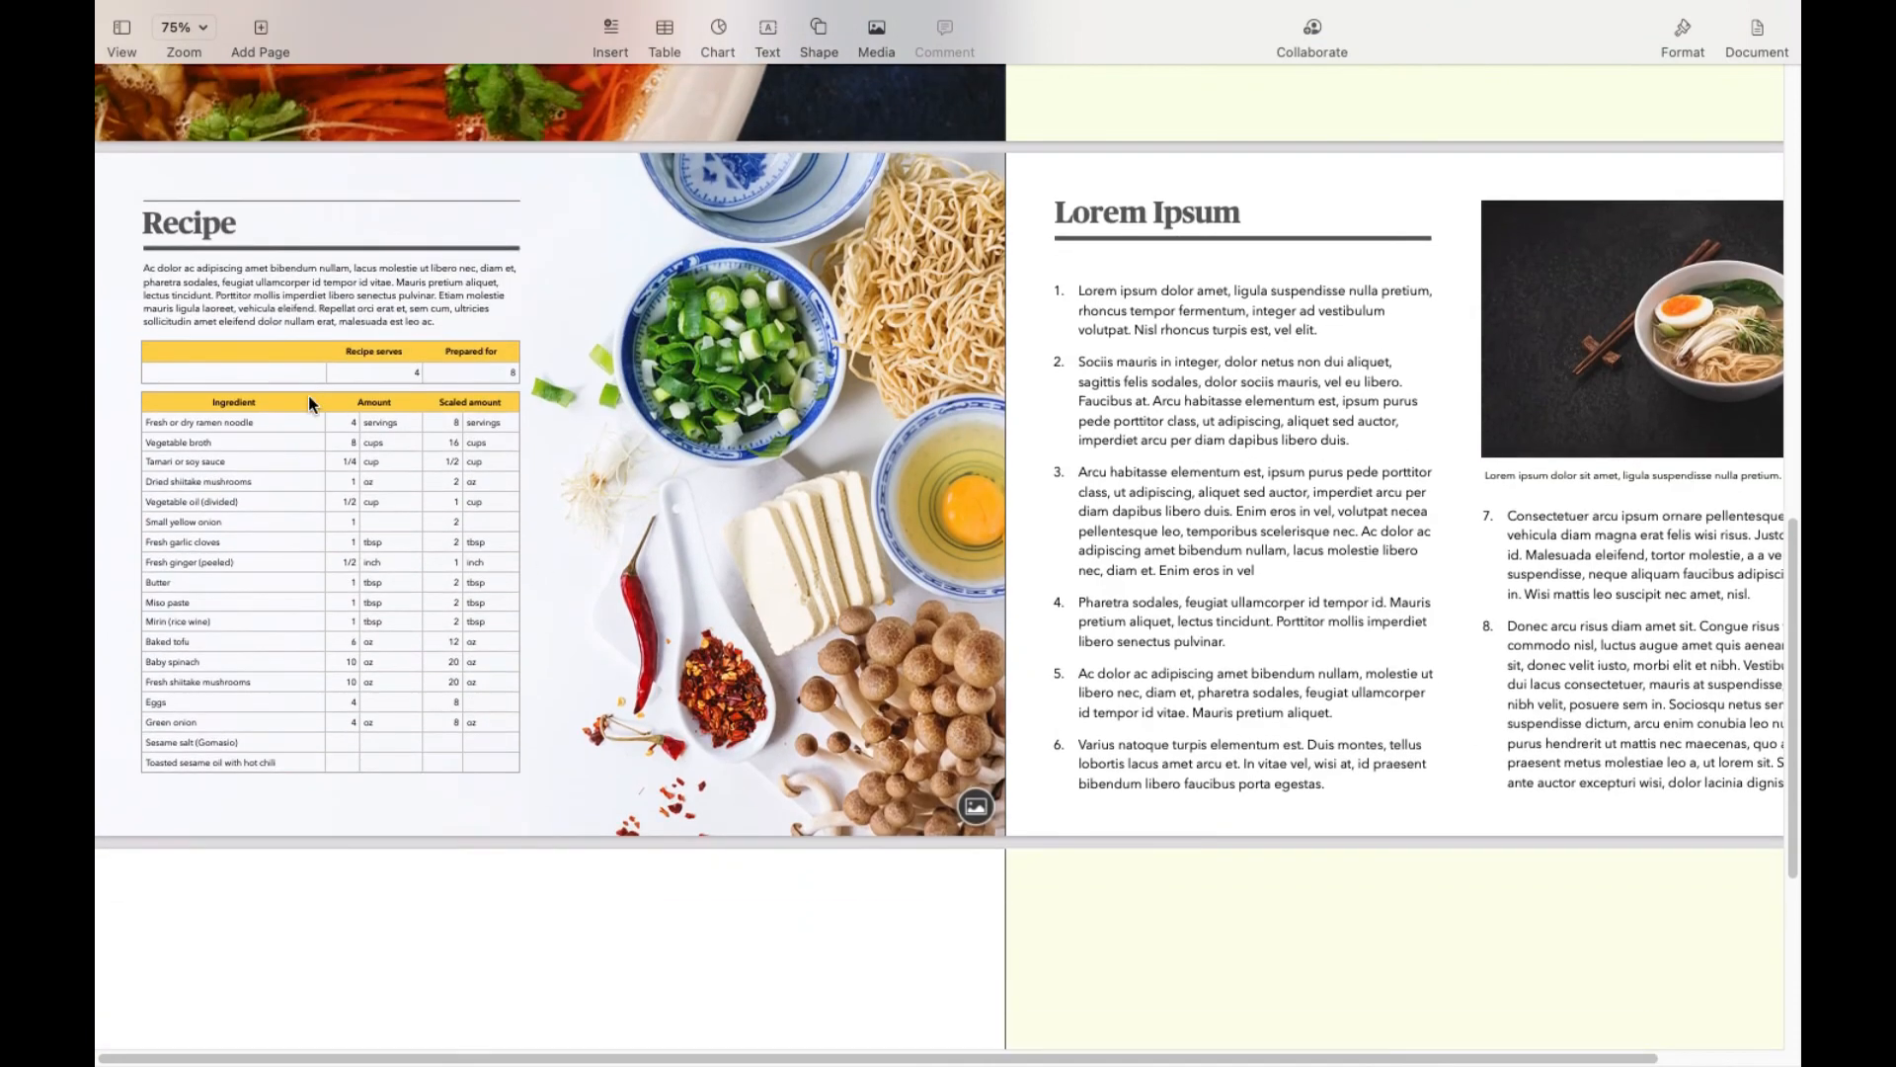
left_click(309, 402)
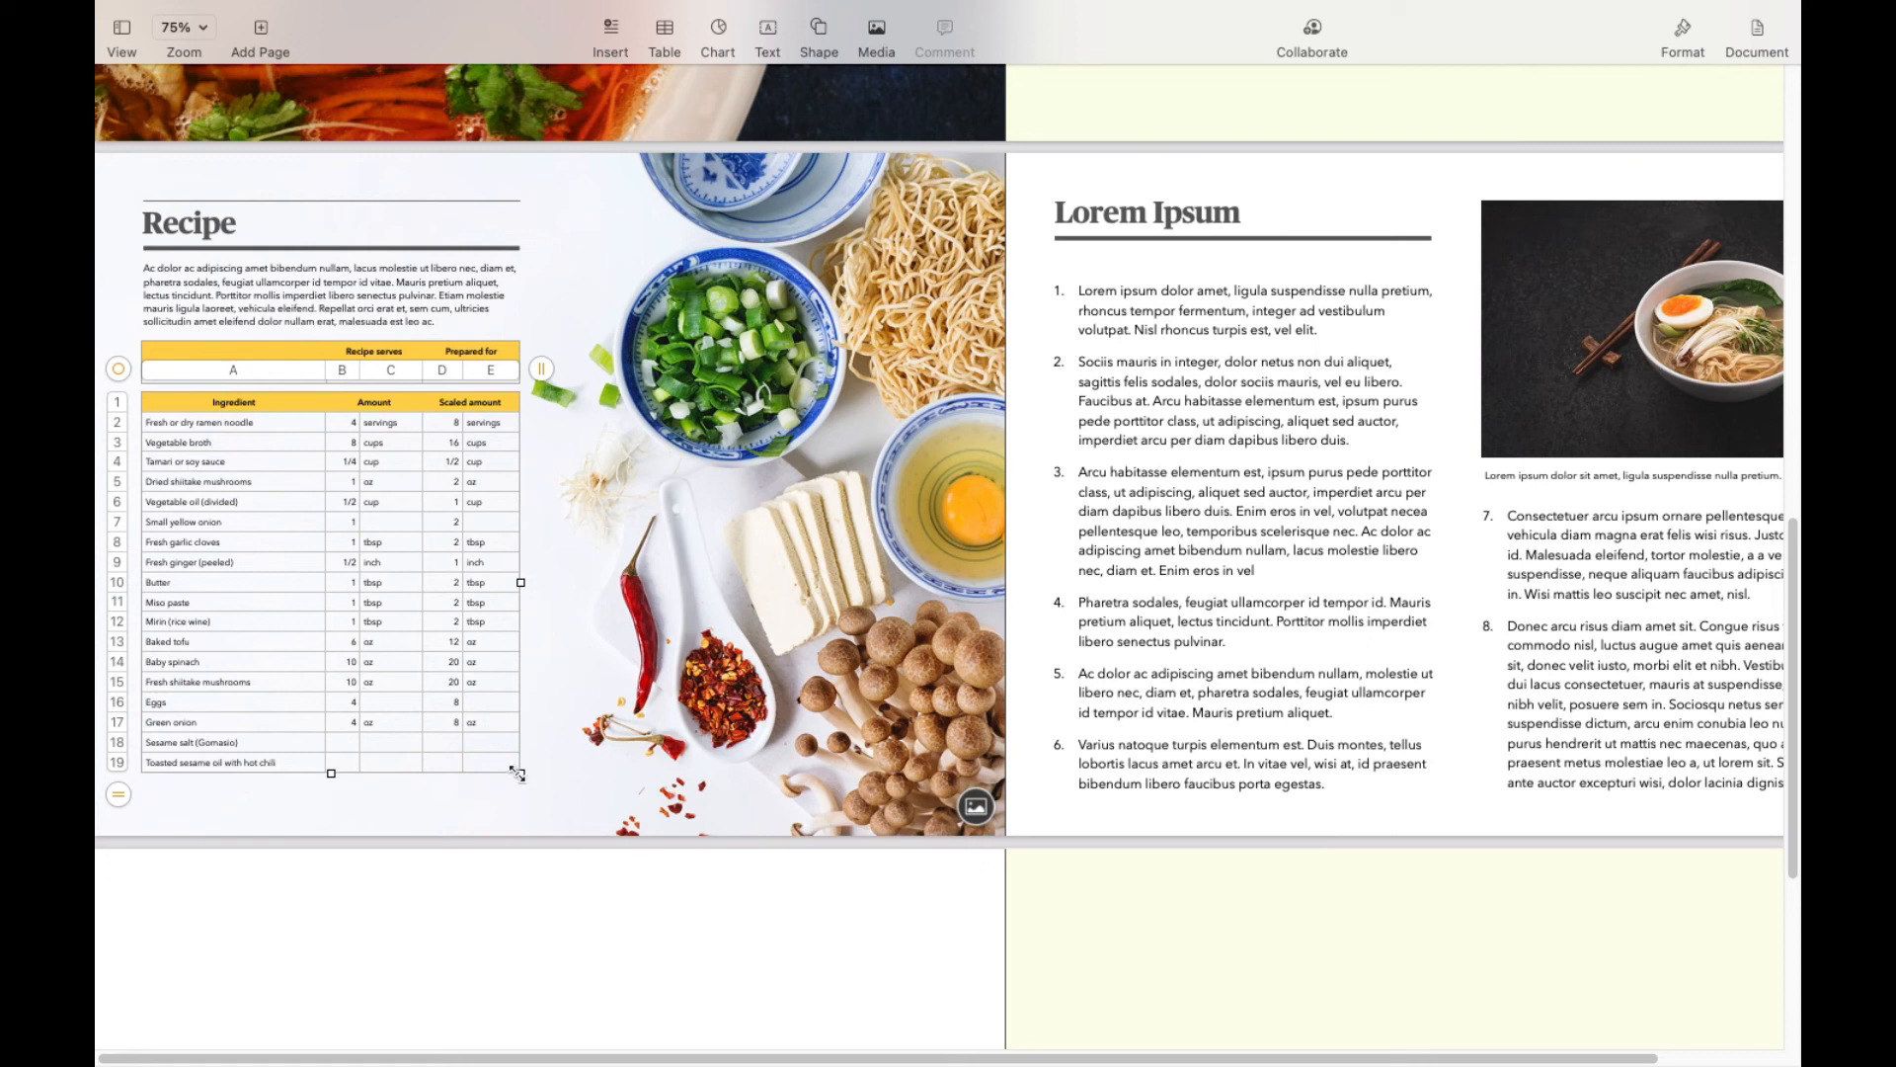
left_click(118, 795)
left_click_drag(520, 773, 970, 702)
left_click(806, 301)
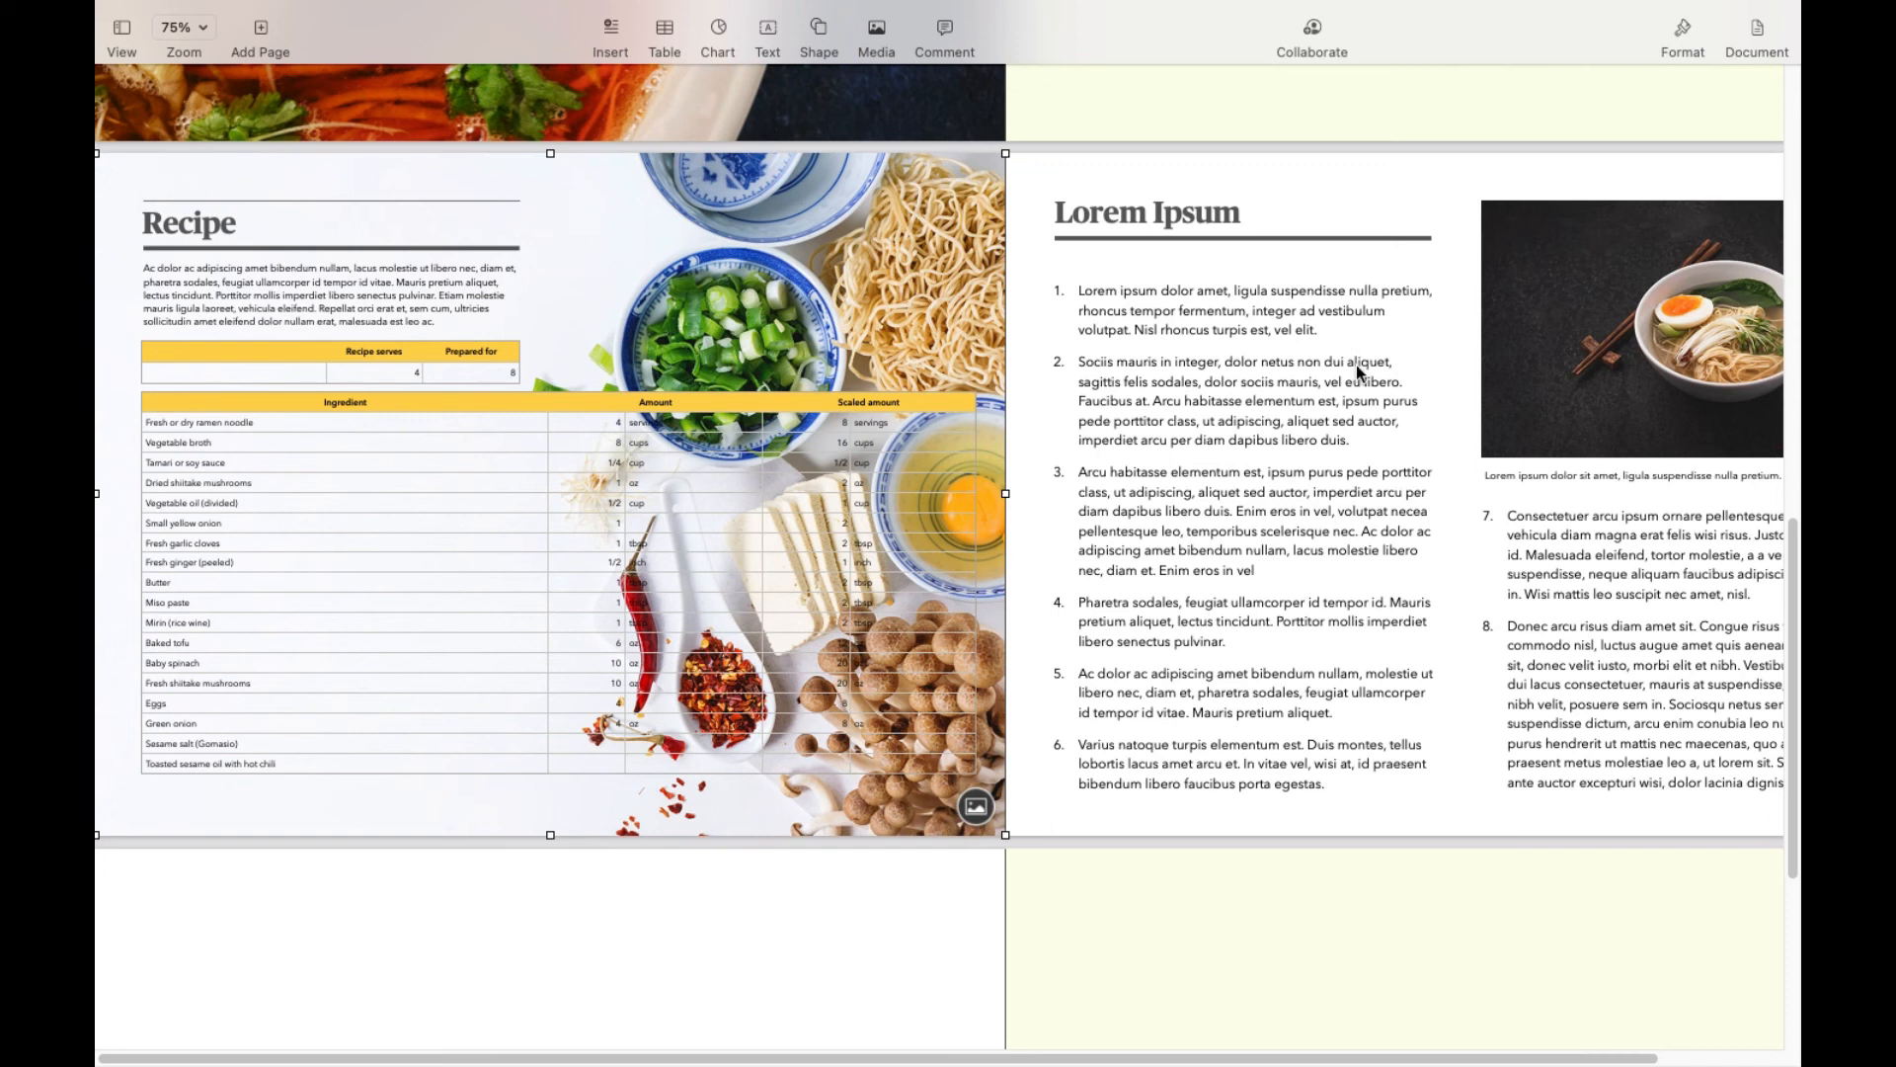
Step: Return to the book's cover and start exporting the document to Word
scroll(1358, 370, "up", 10)
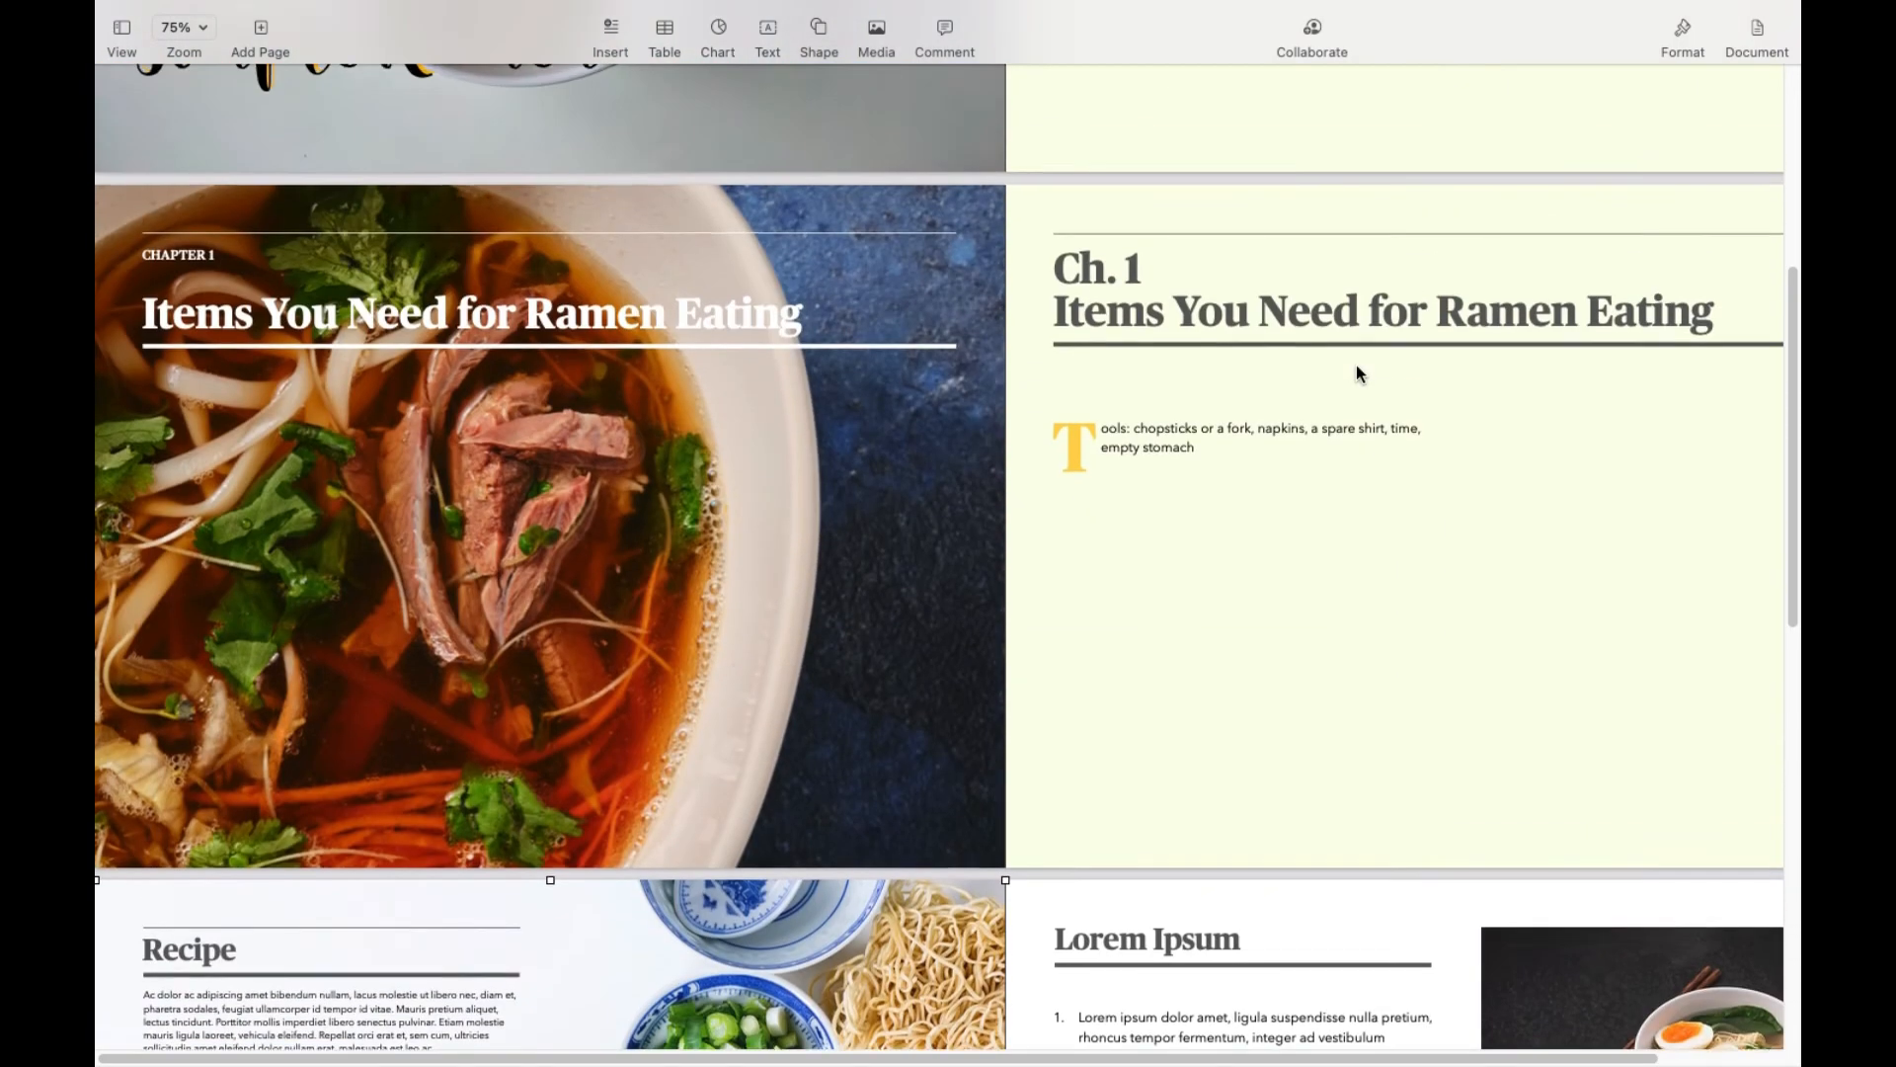
scroll(1355, 373, "up", 3)
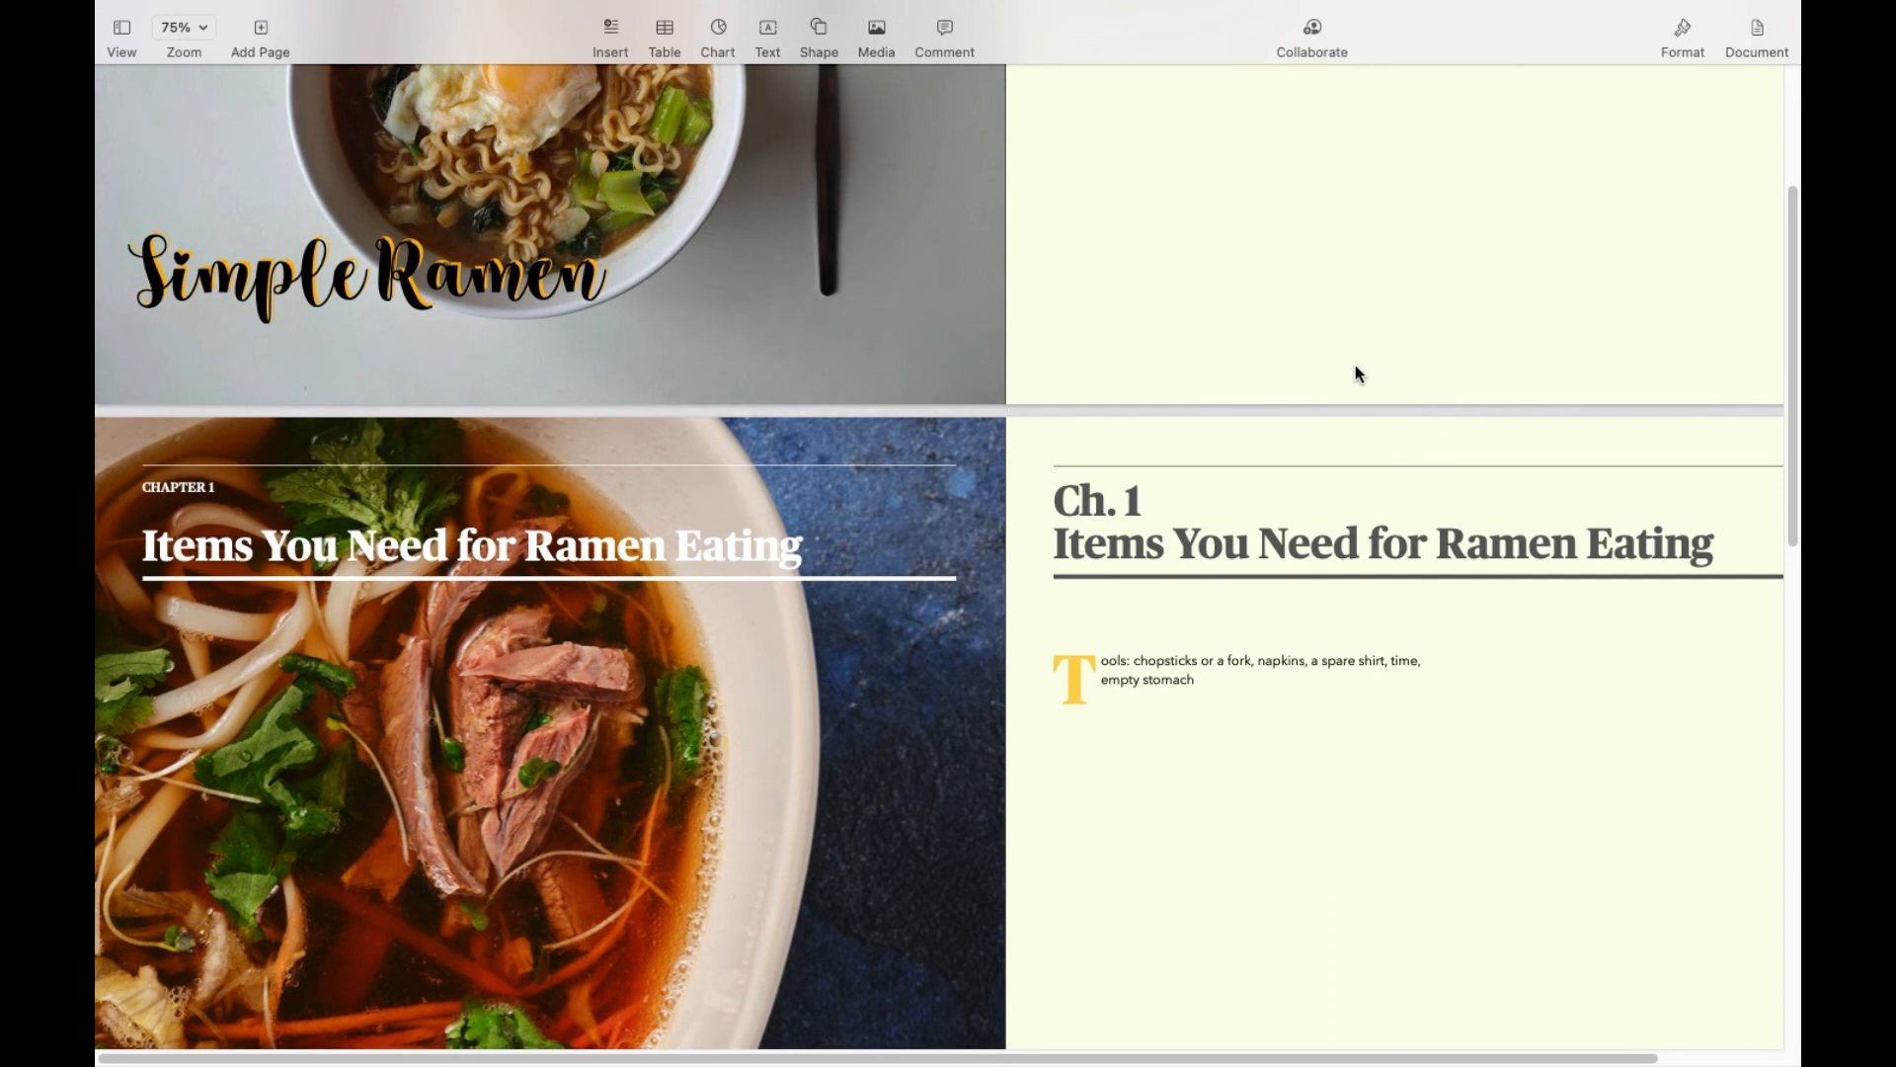
scroll(1355, 366, "up", 5)
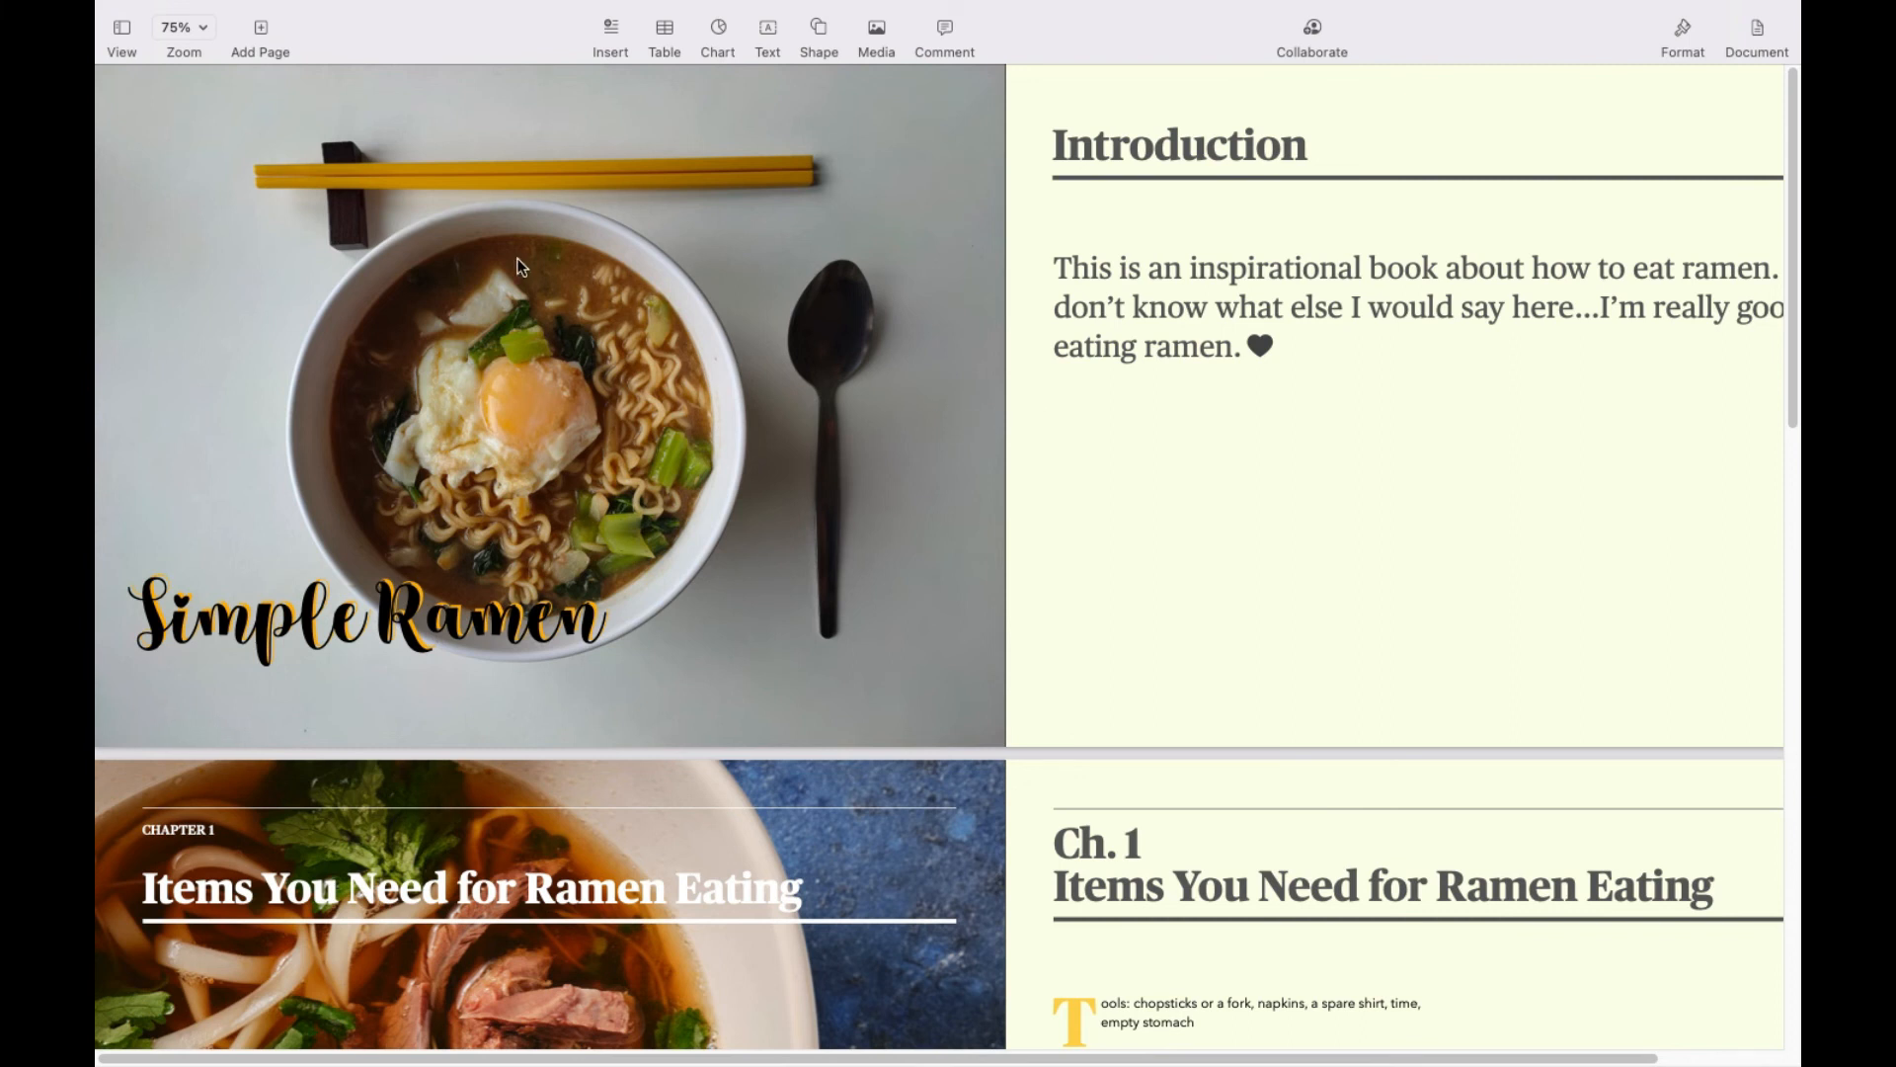
mouse_move(395, 5)
left_click(246, 15)
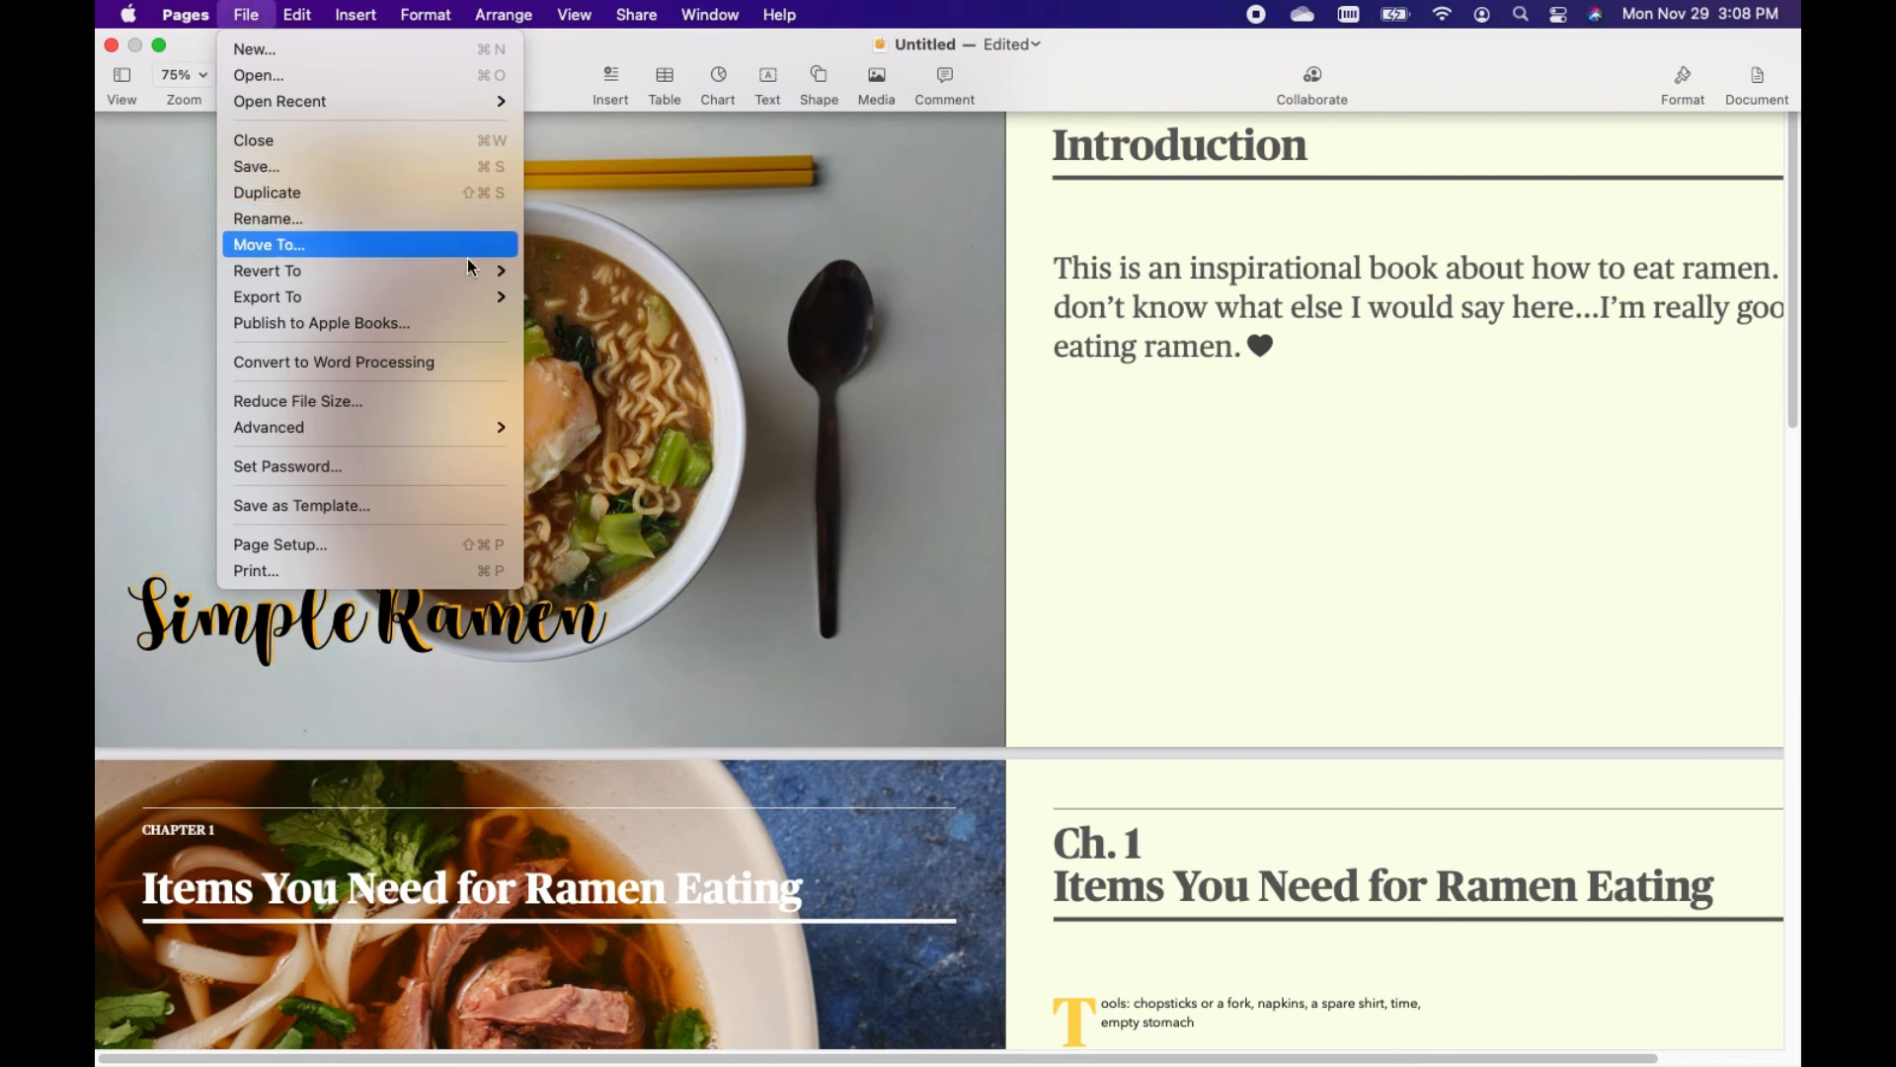
mouse_move(484, 299)
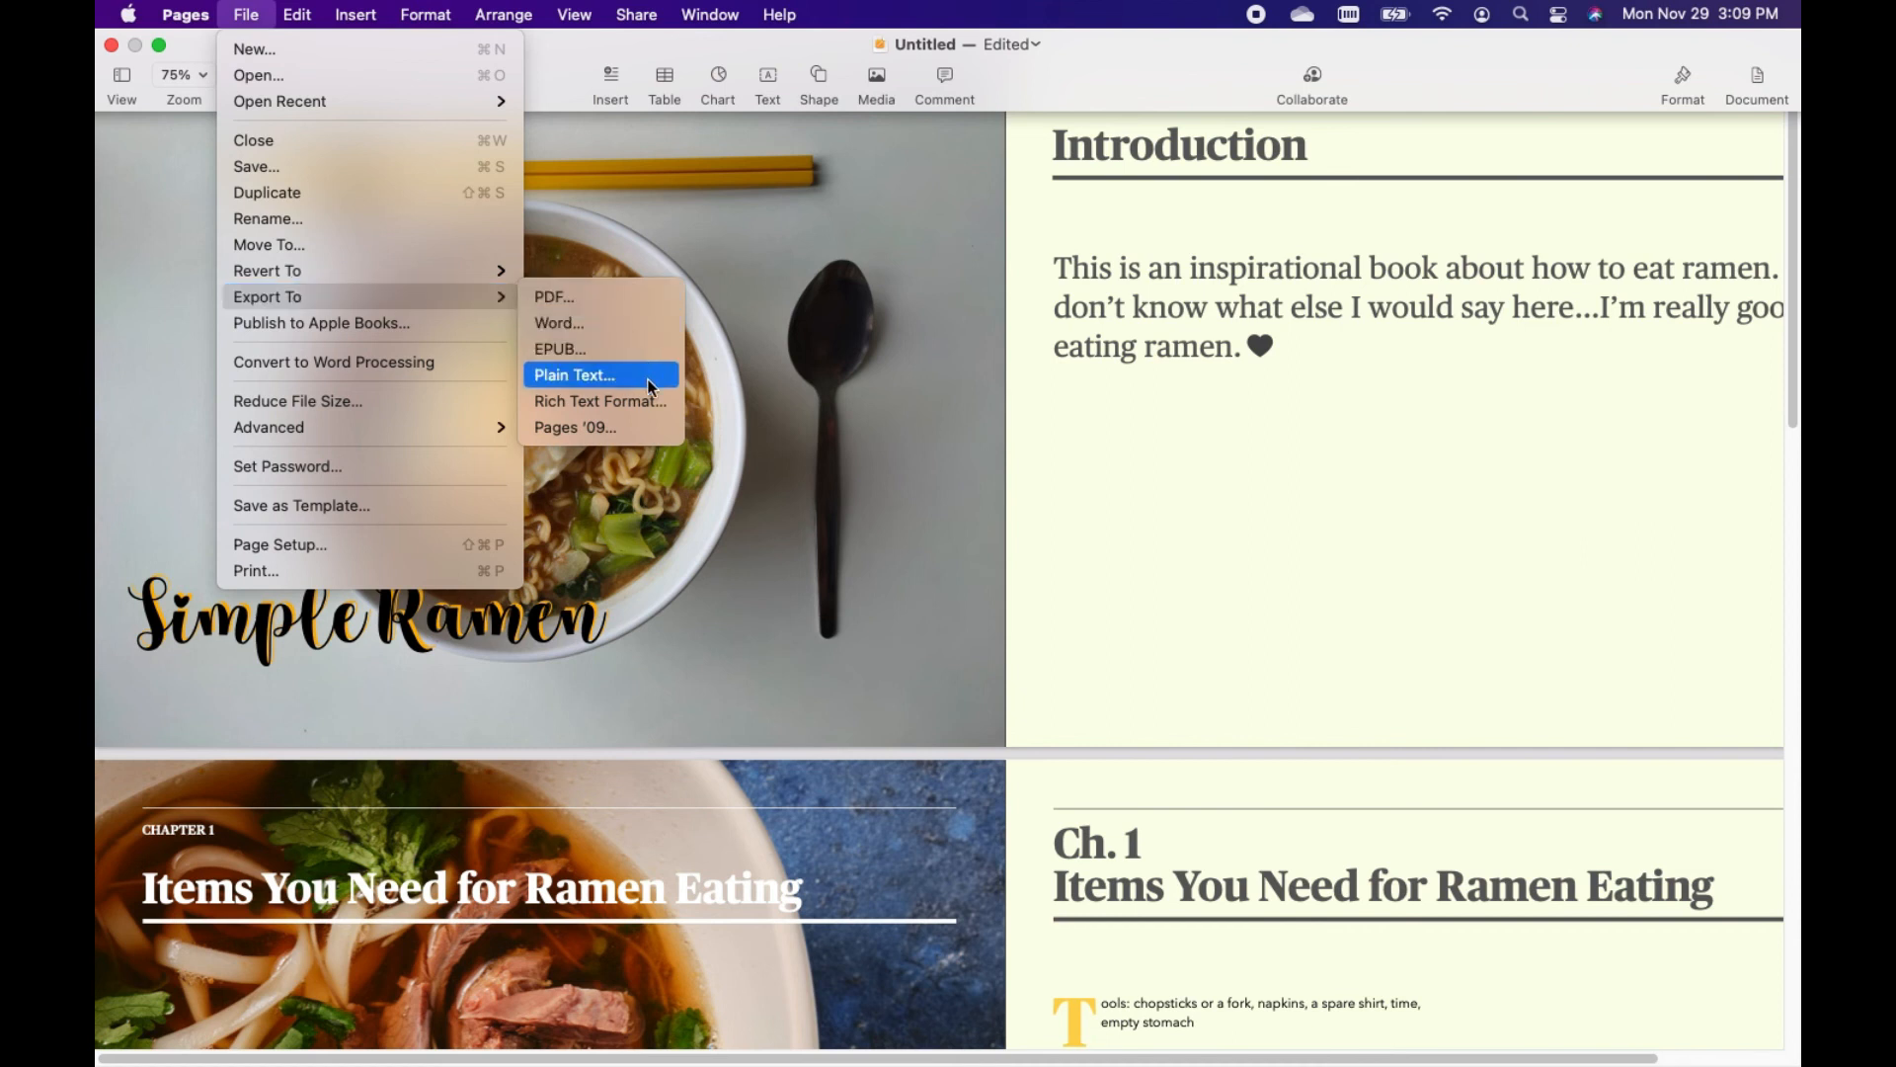
left_click(654, 324)
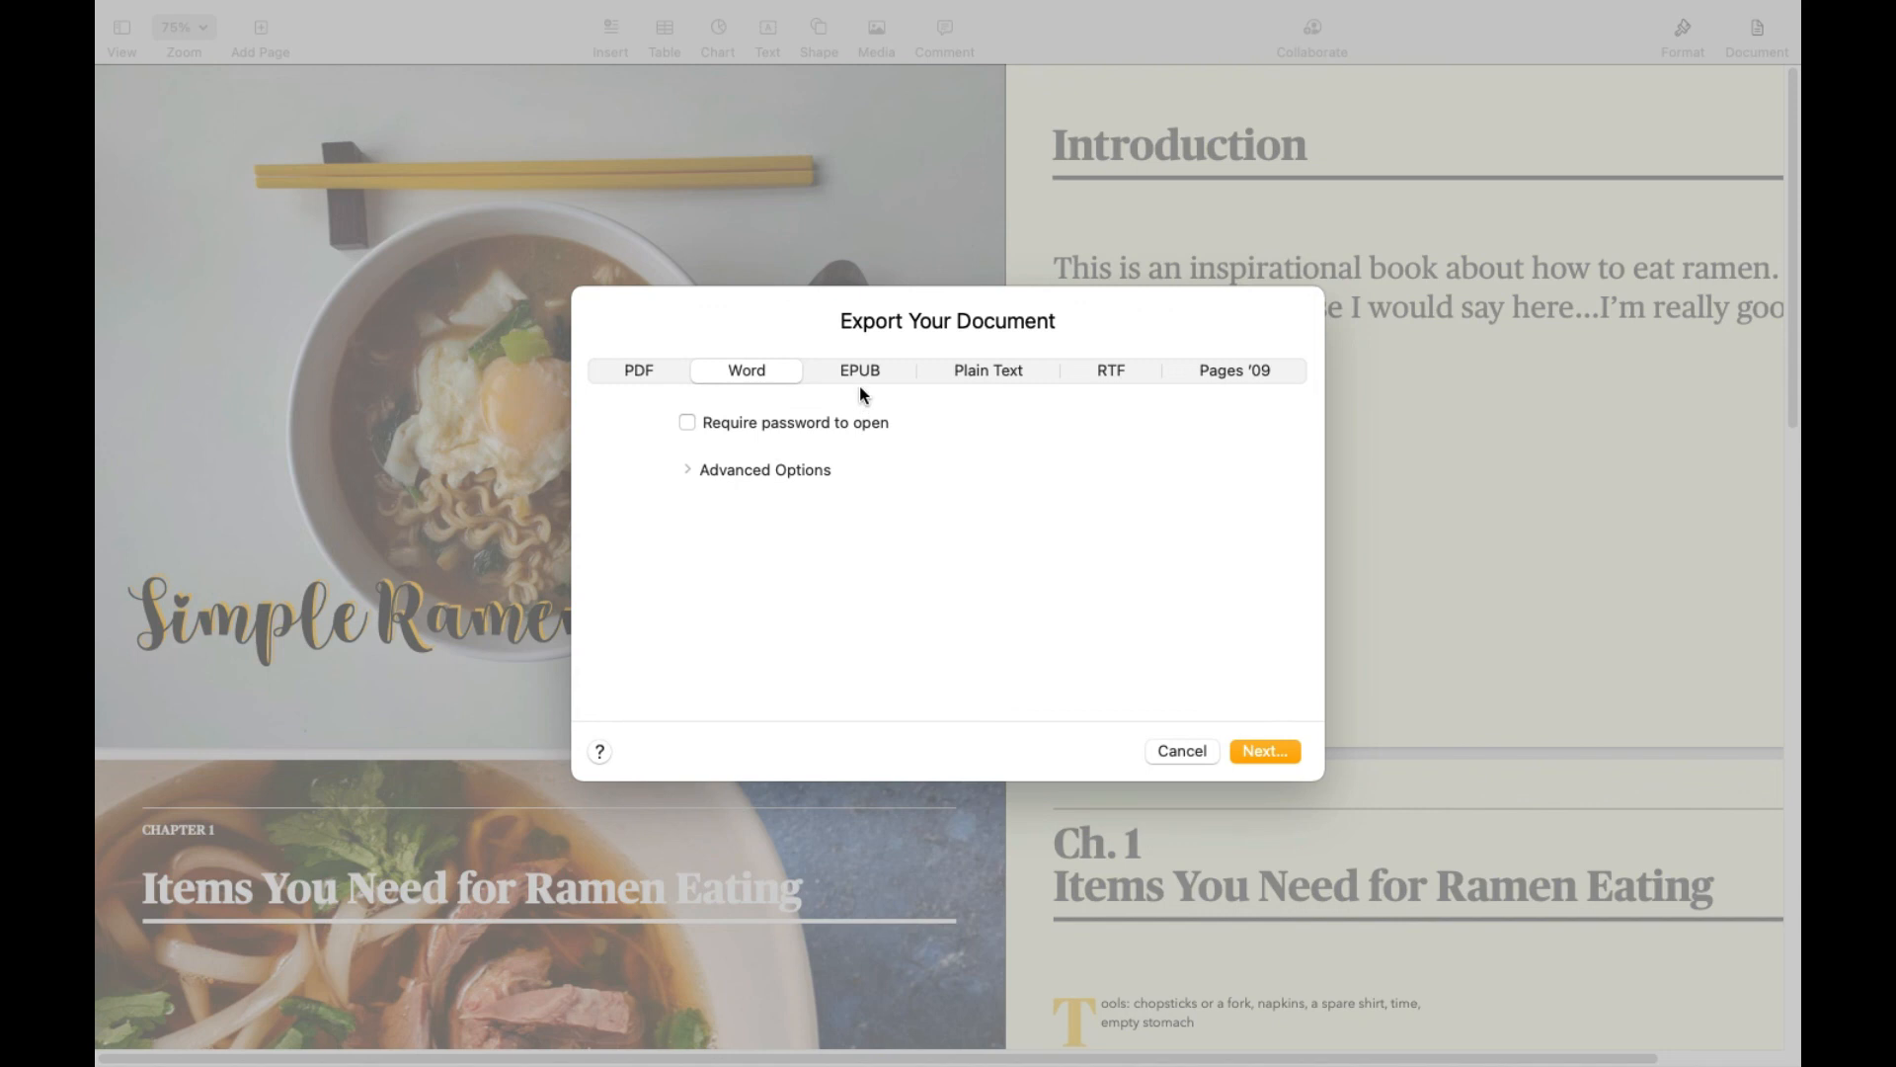
Step: Compare the RTF, plain text and EPUB export options, and proceed with a Word export in .docx format
left_click(1112, 369)
left_click(952, 370)
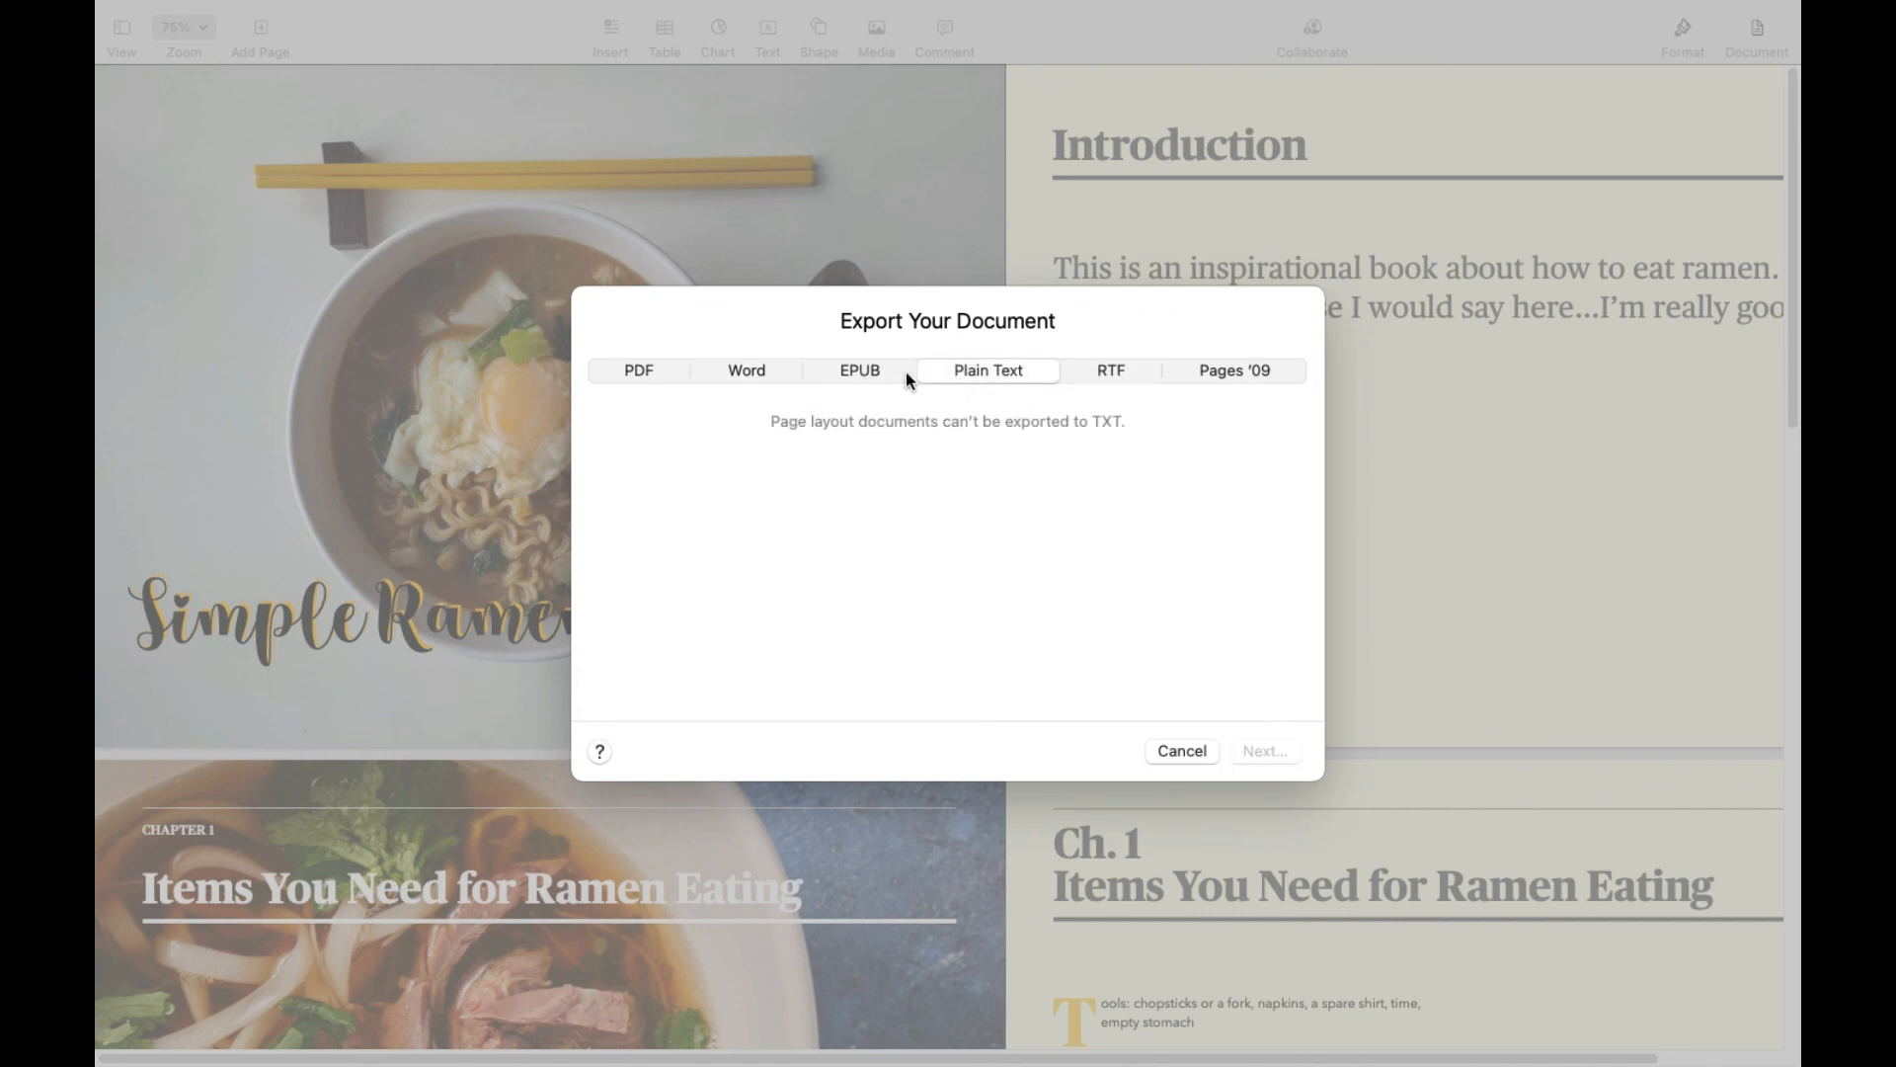
left_click(860, 370)
left_click(757, 371)
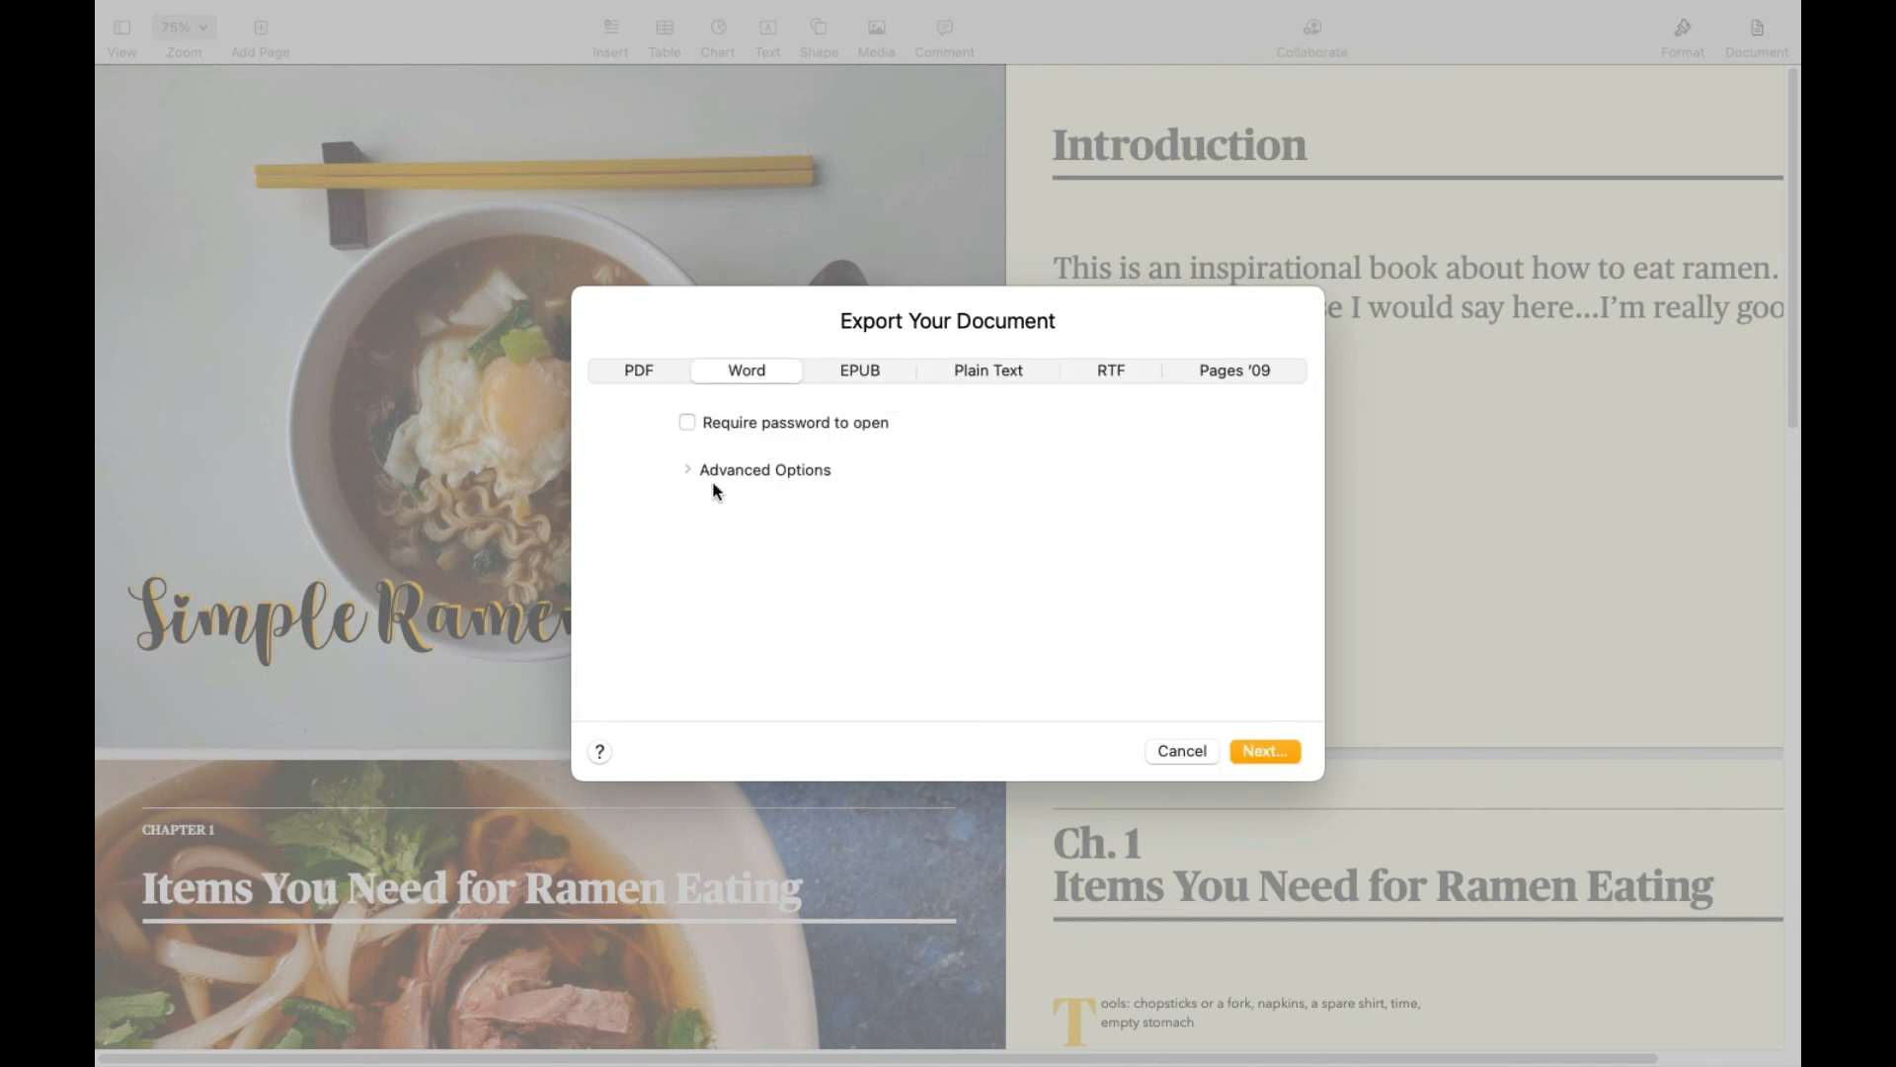
left_click(688, 470)
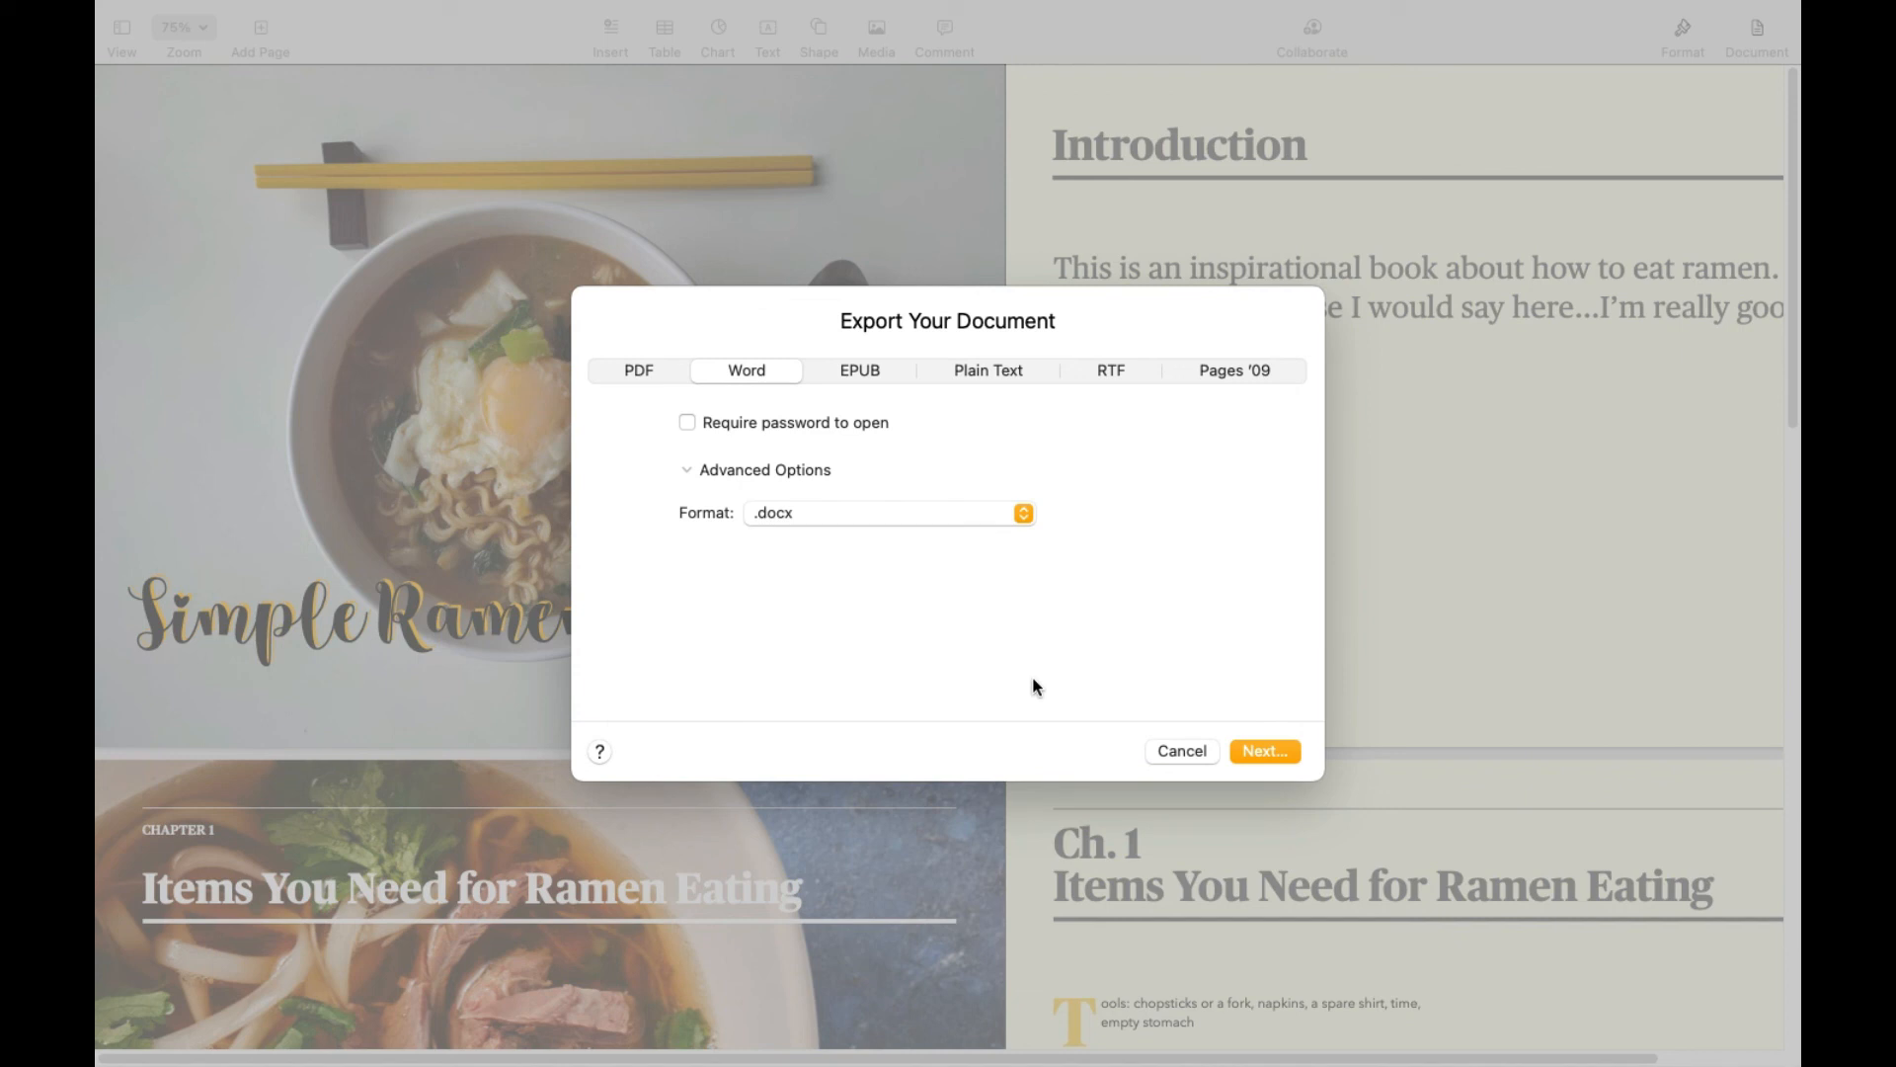
left_click(1022, 514)
left_click(1211, 515)
left_click(1265, 751)
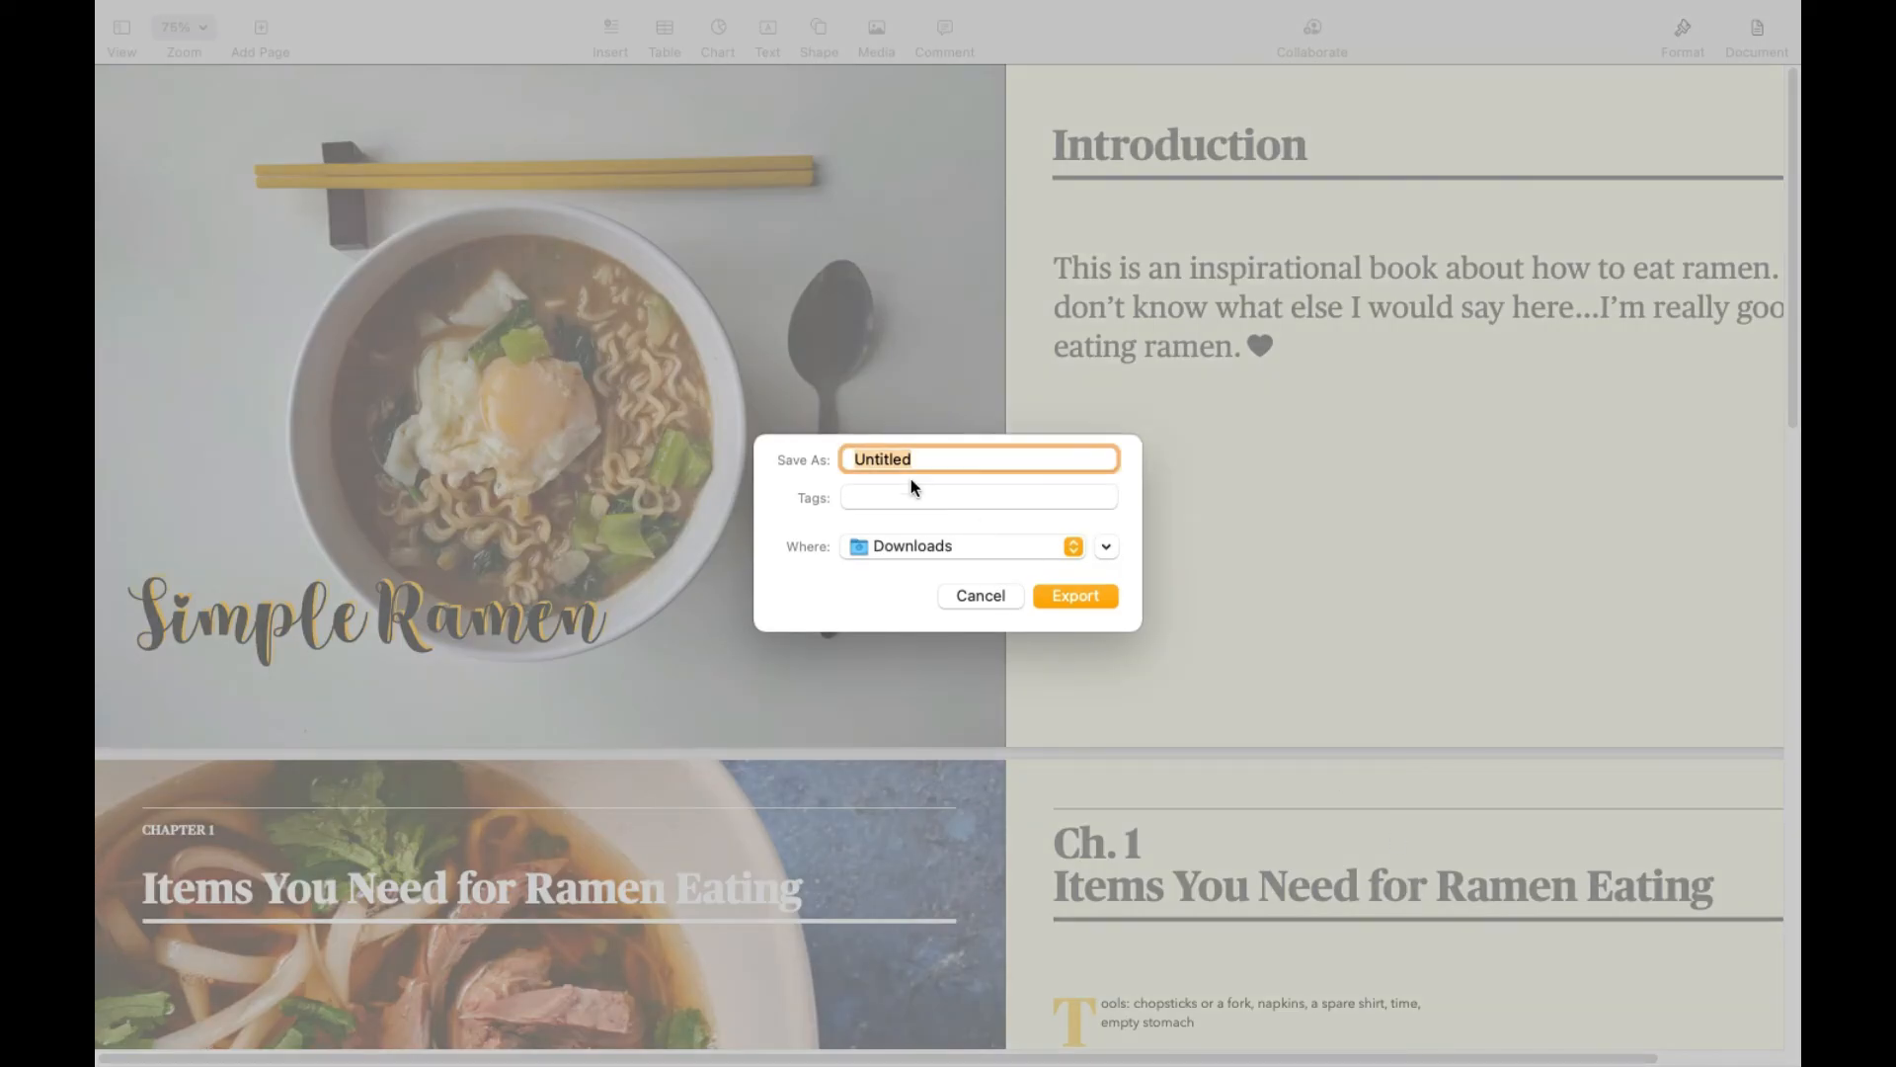
Step: Export the Word file to the Desktop under the name "Ramen Books" and dismiss the export summary
type("Ramen Books")
left_click(1003, 549)
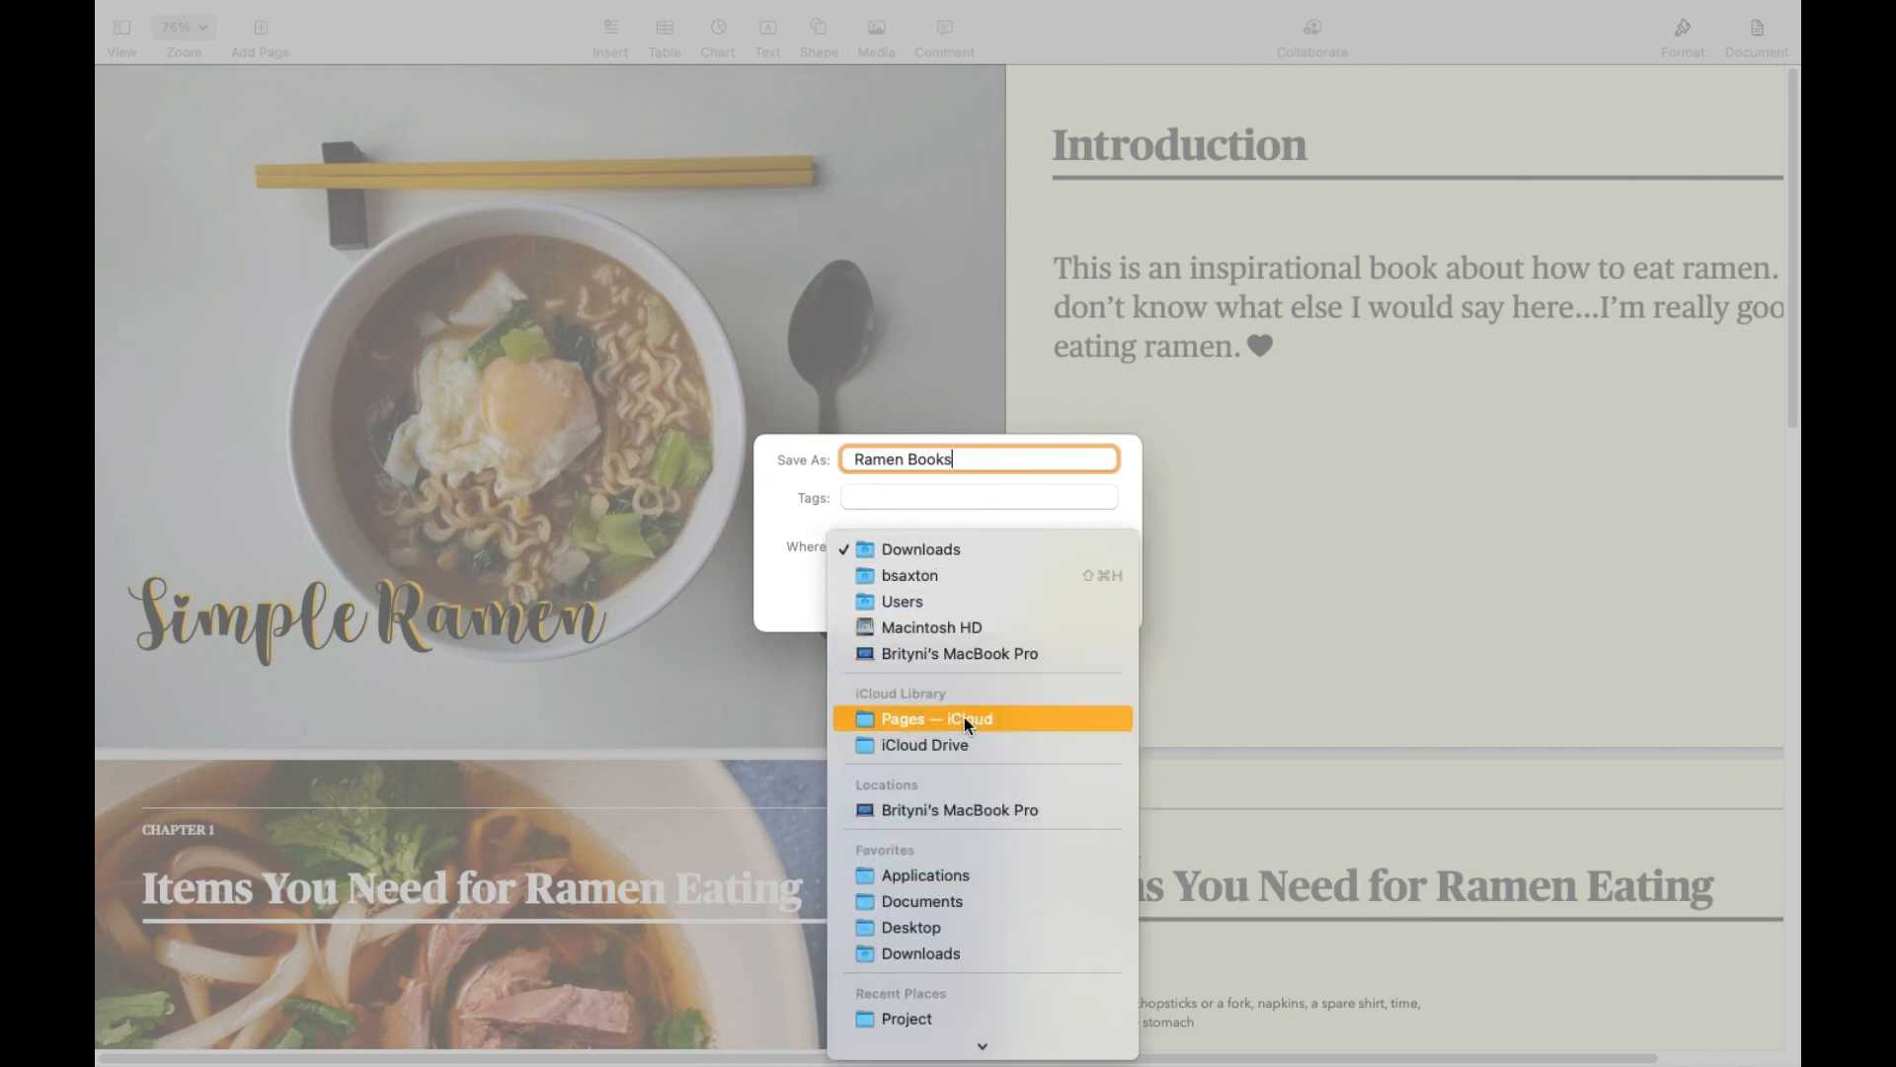
left_click(1034, 926)
left_click(1075, 595)
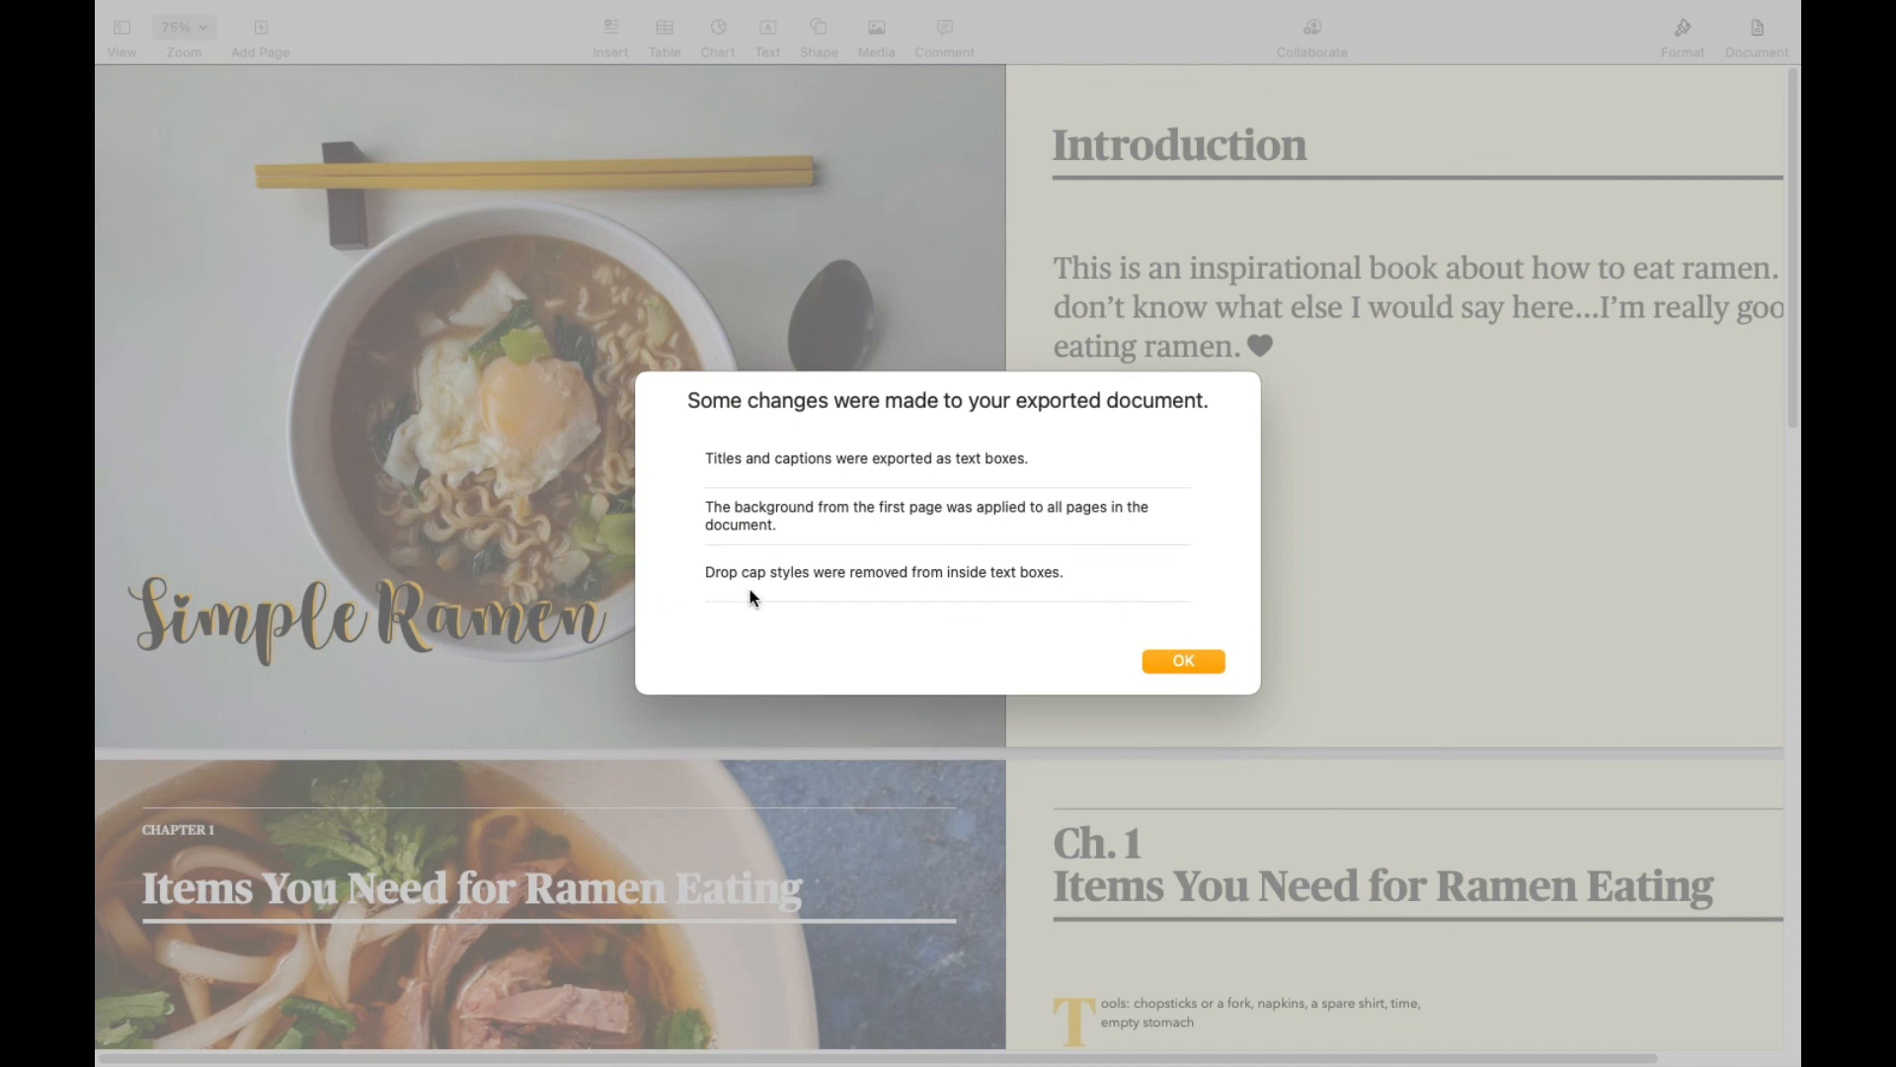
left_click(1205, 660)
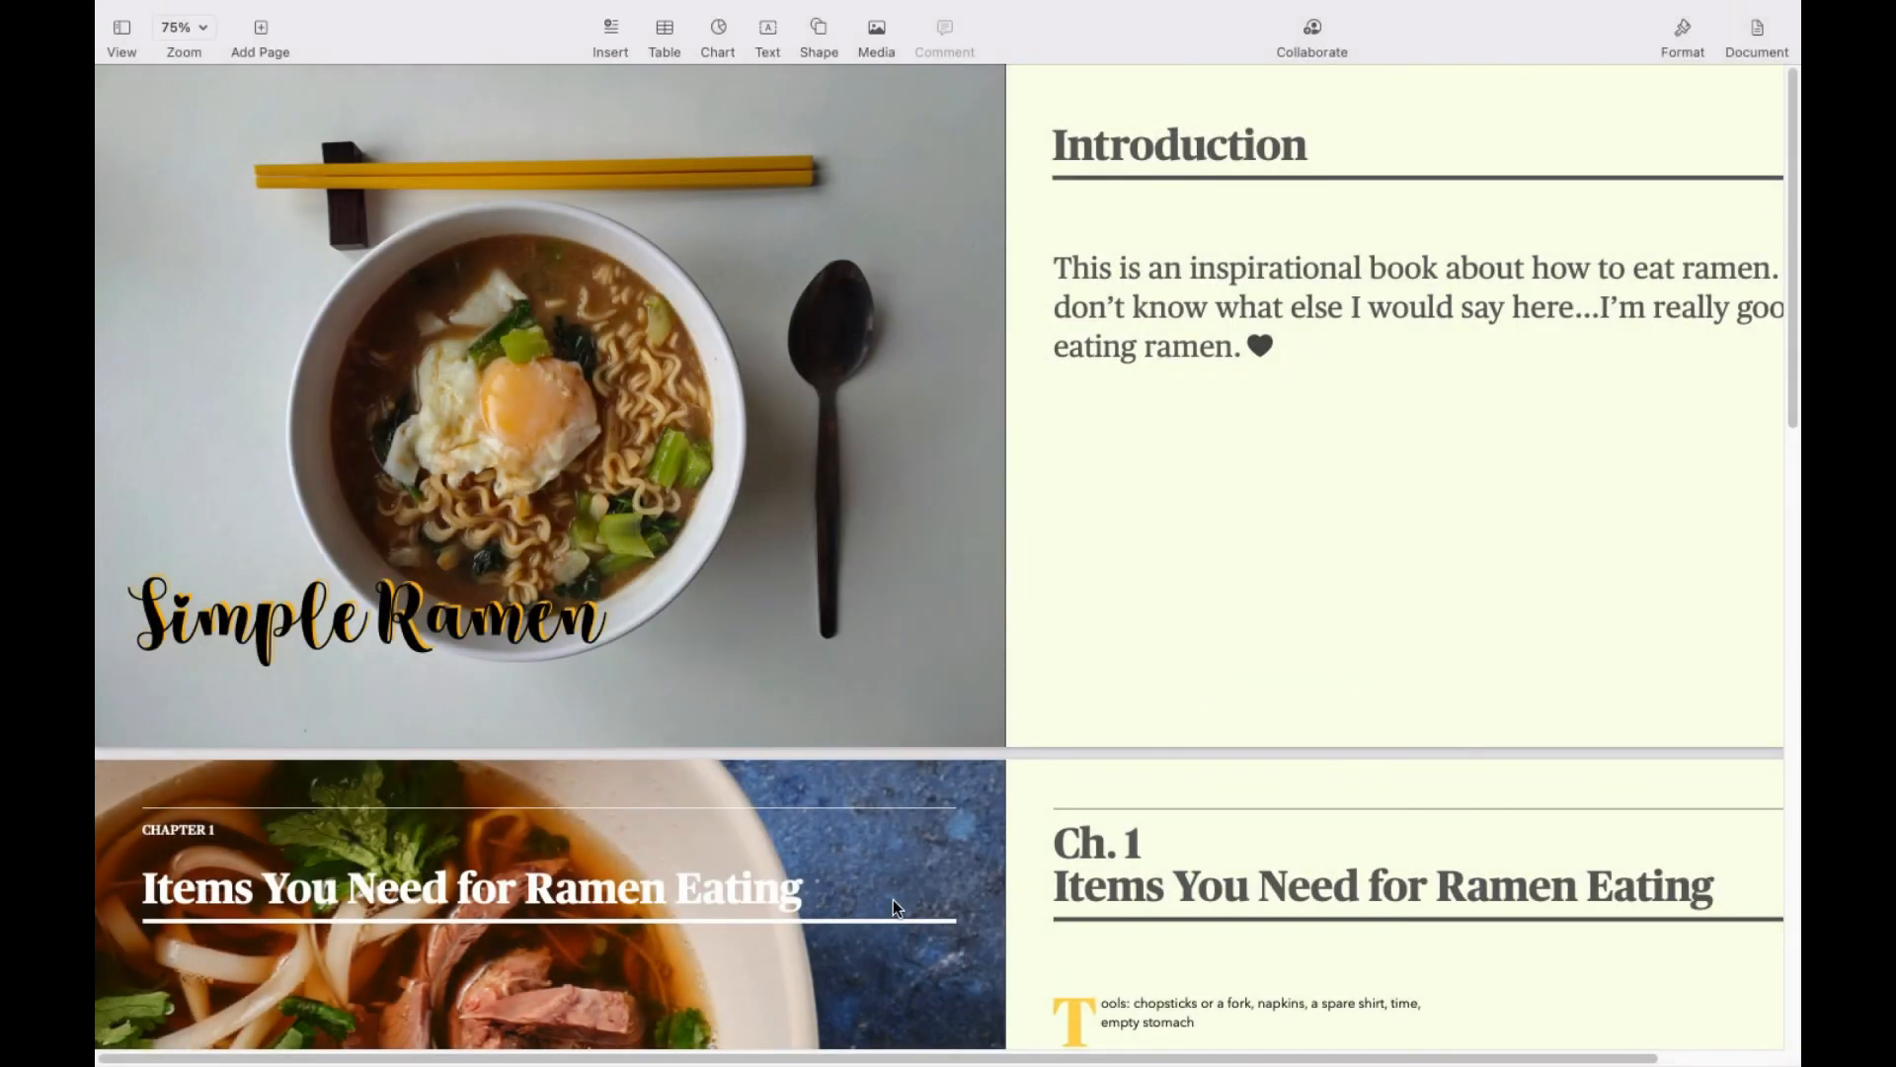
Step: Leave full screen, open the exported Ramen Books file in Word, enlarge its window and look through the pages
left_click(161, 44)
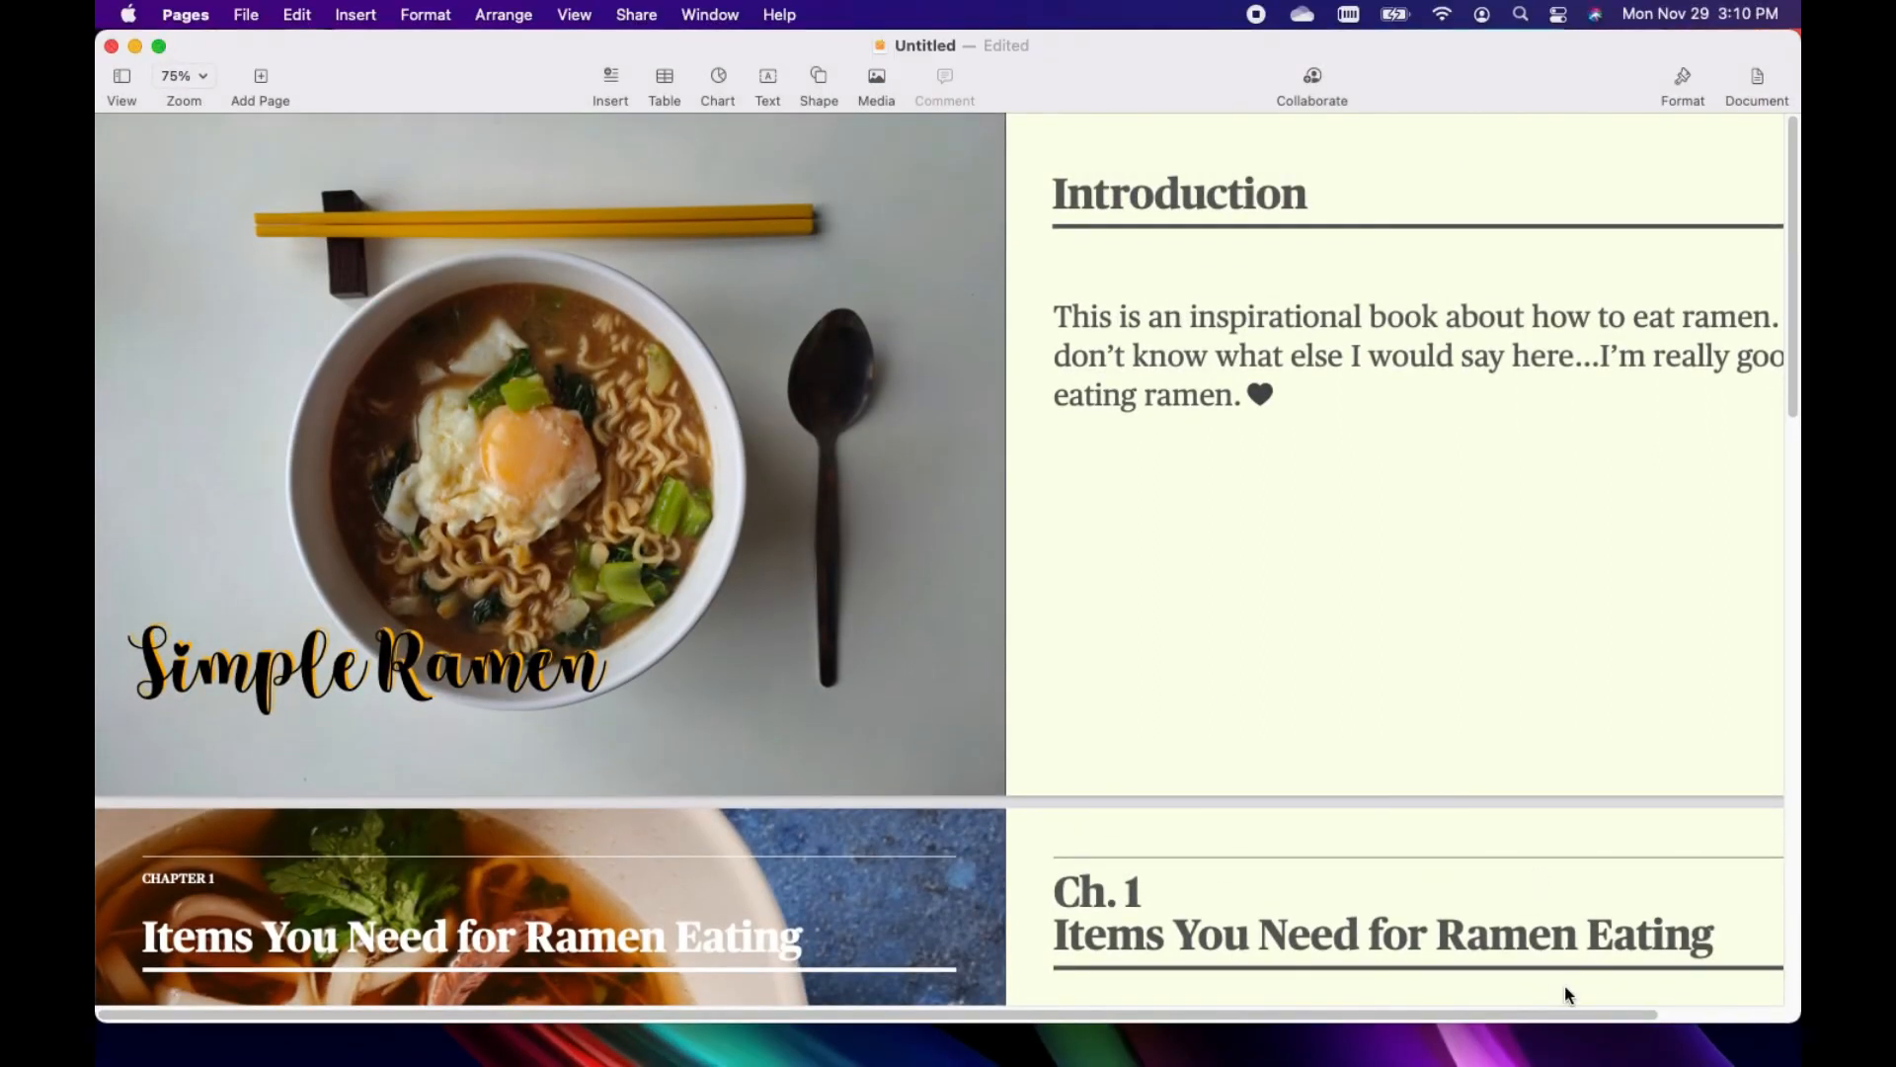
left_click_drag(1778, 1065, 1107, 111)
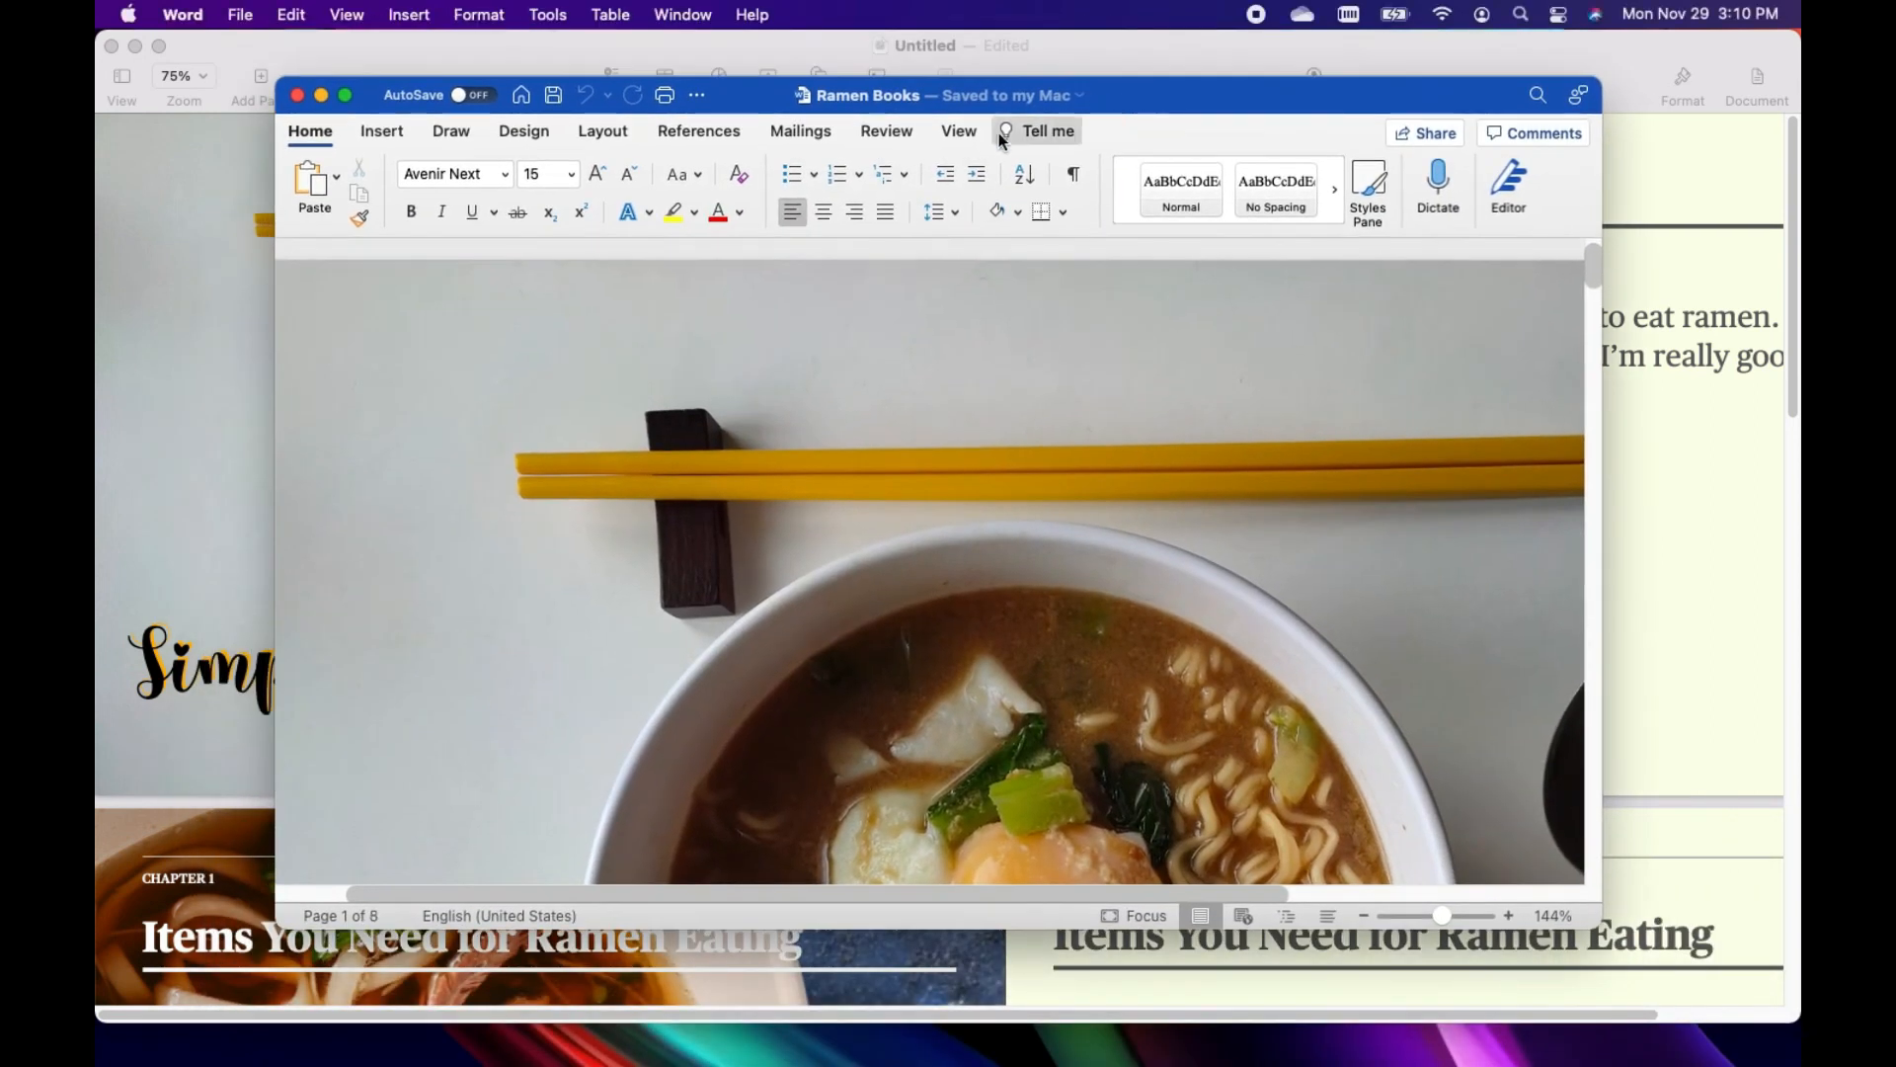
left_click(342, 96)
scroll(769, 696, "down", 10)
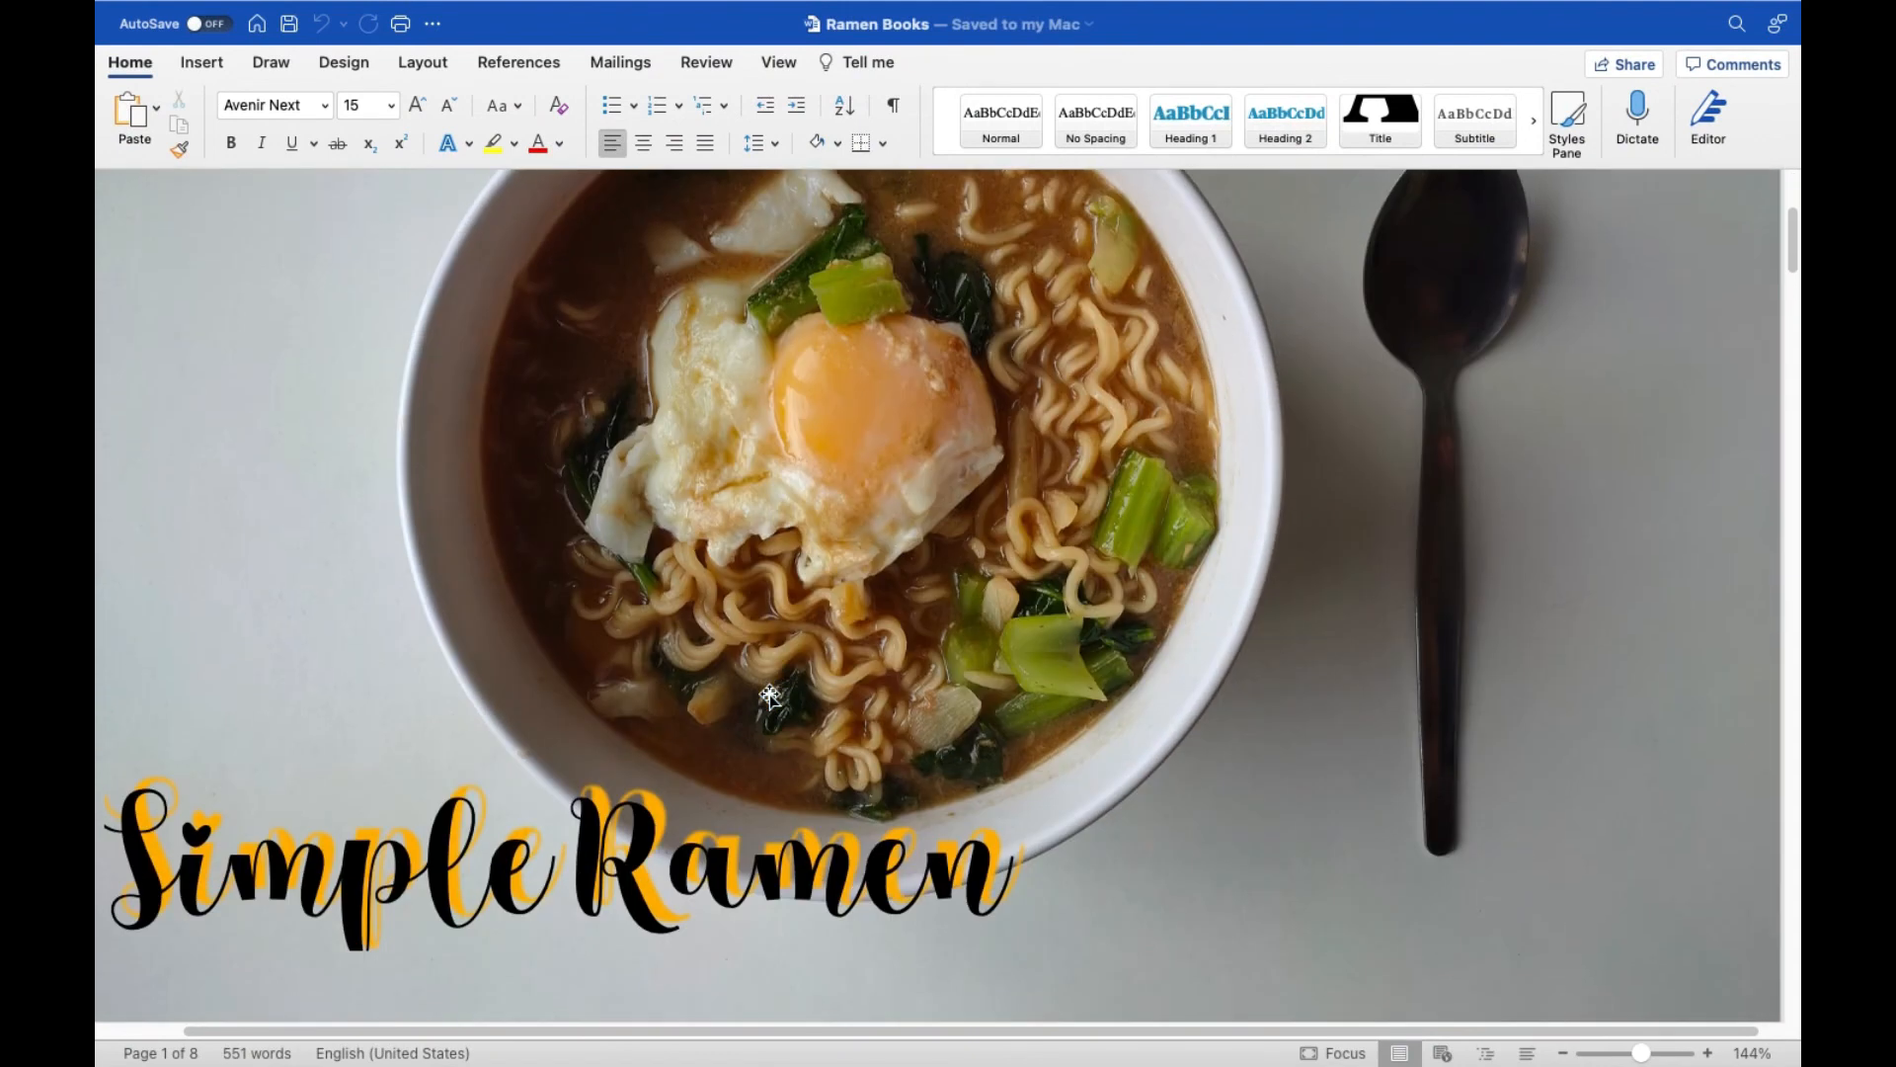
scroll(769, 696, "down", 10)
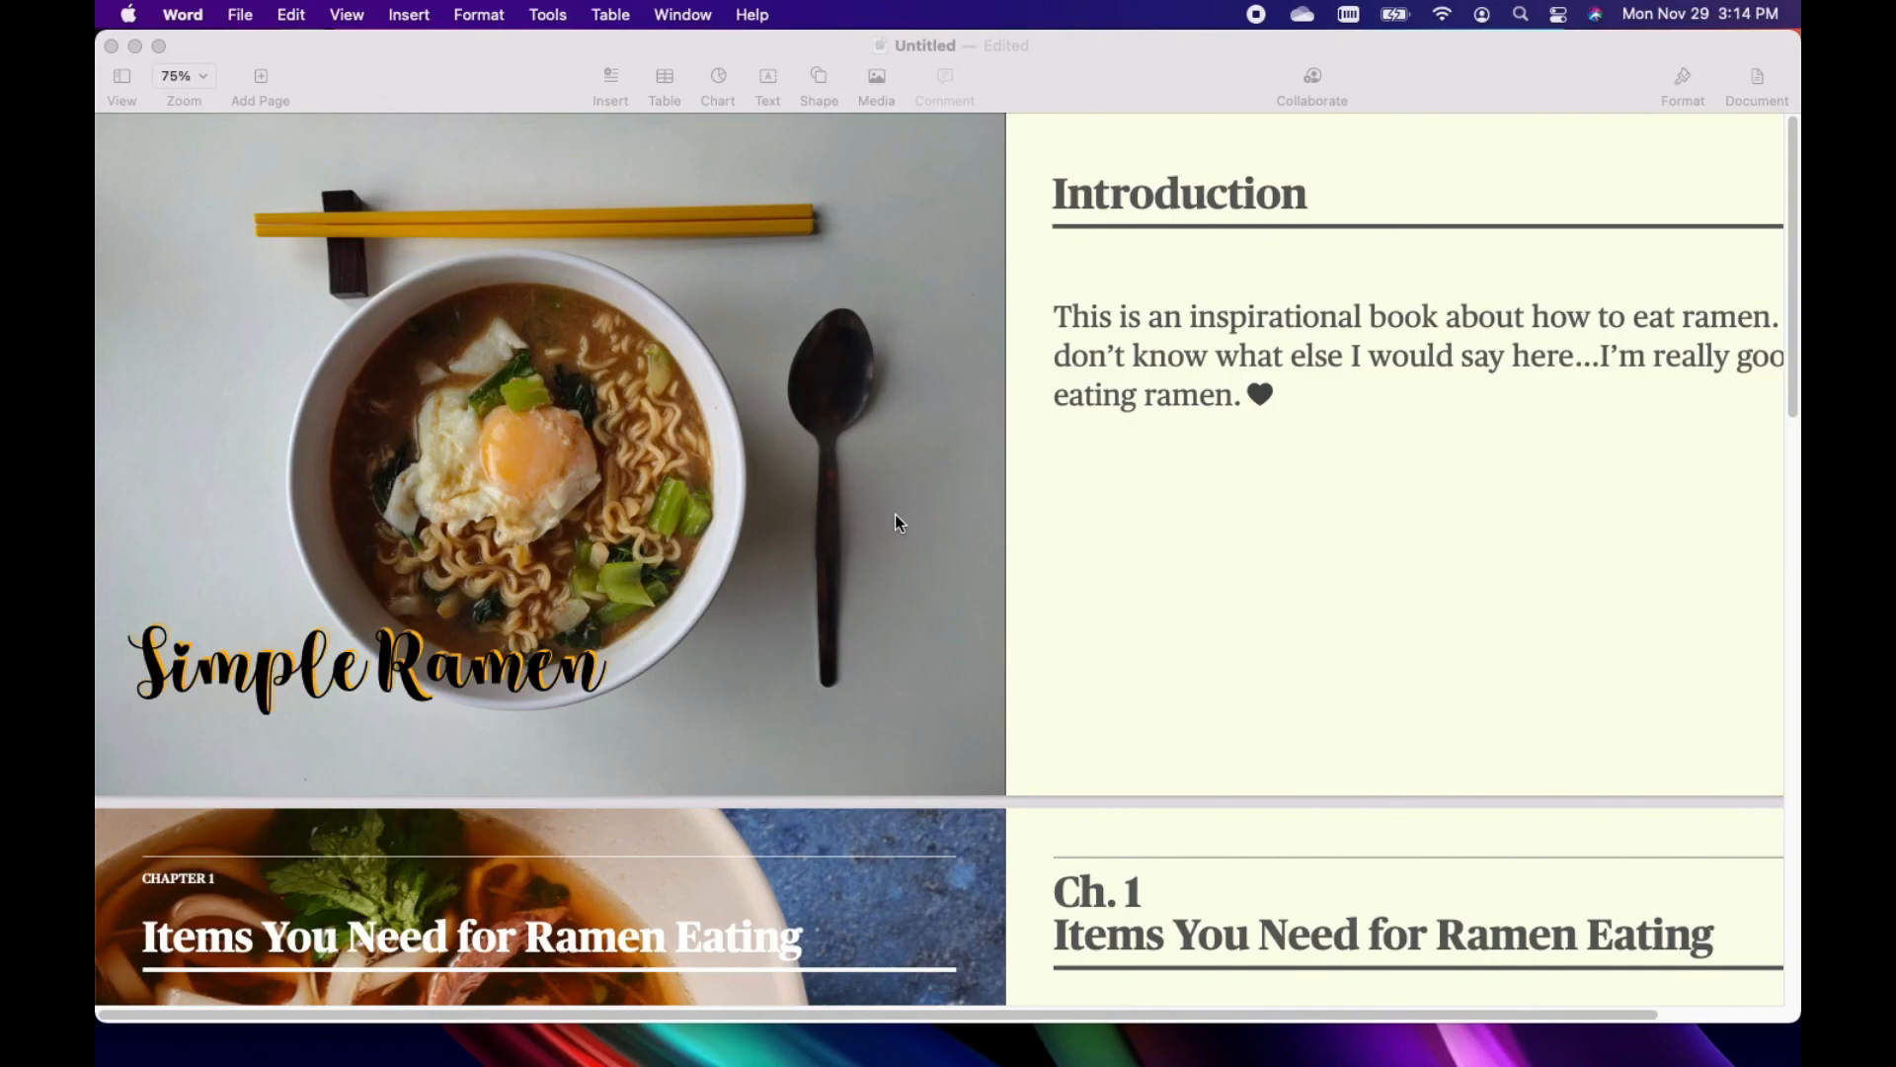